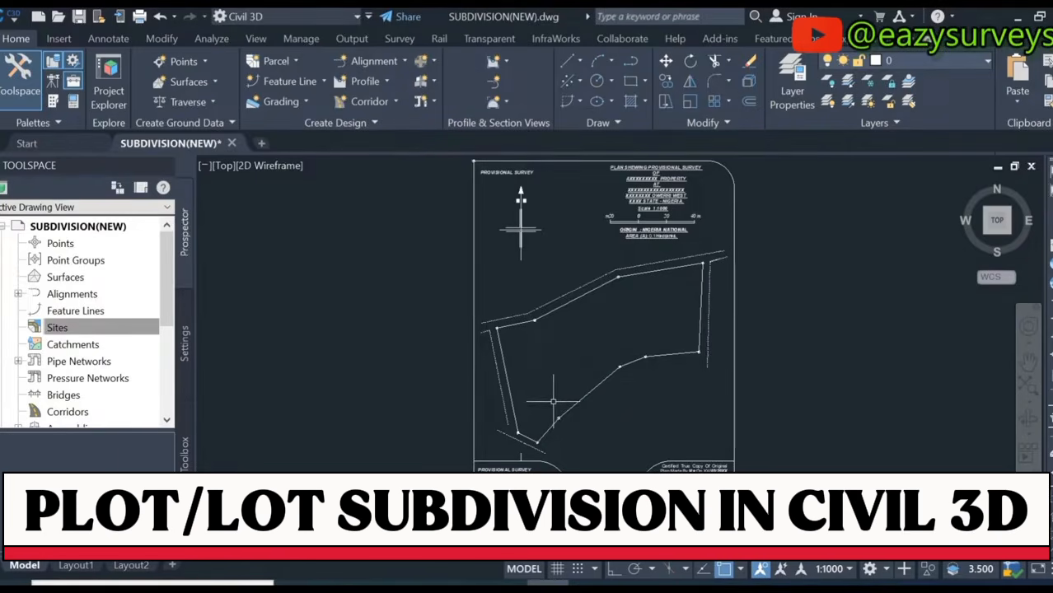
middle_click_drag(559, 365, 557, 362)
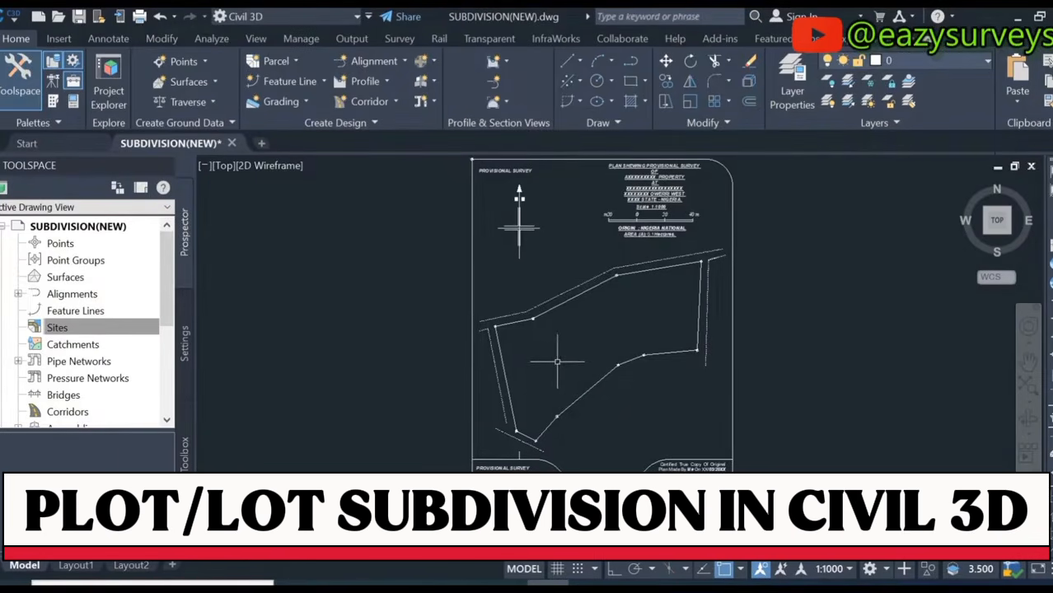
scroll(558, 362, "down", 2)
scroll(557, 362, "up", 2)
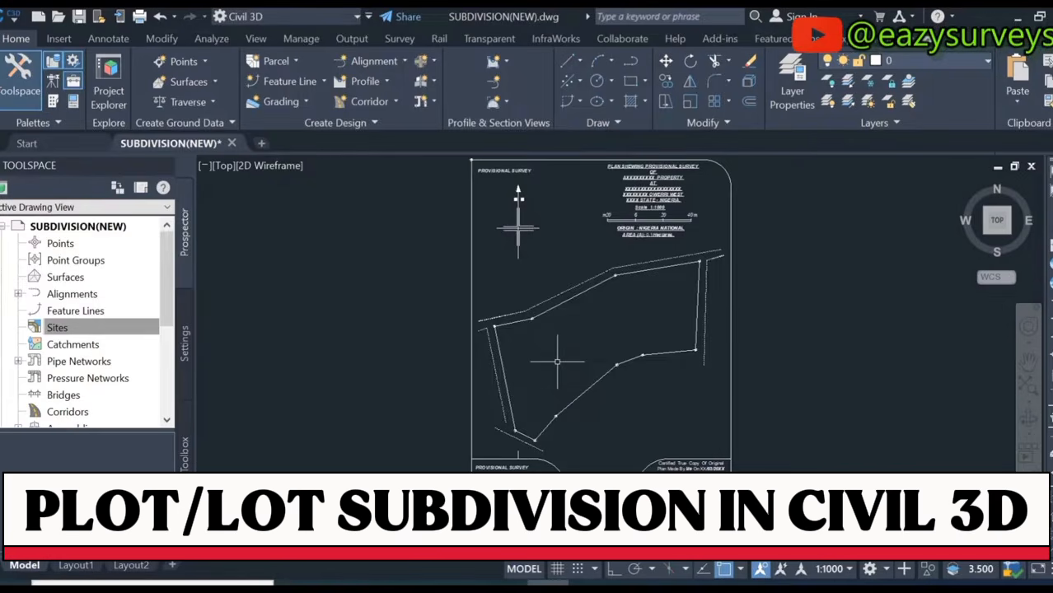
Create a new site named TRAINING in the drawing's Sites collection
left_click(186, 456)
left_click(184, 237)
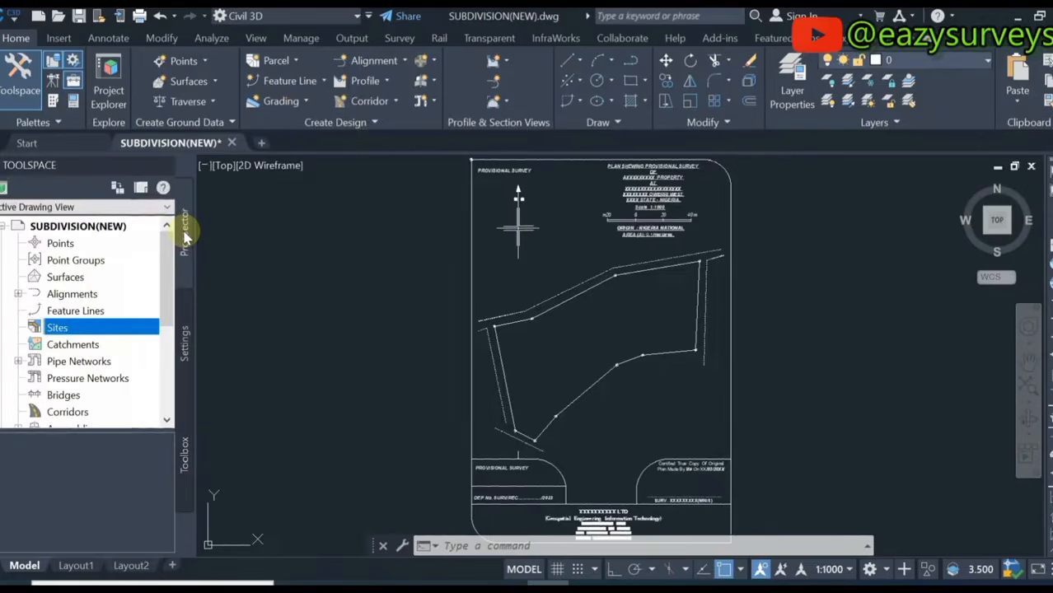
right_click(73, 335)
left_click(111, 339)
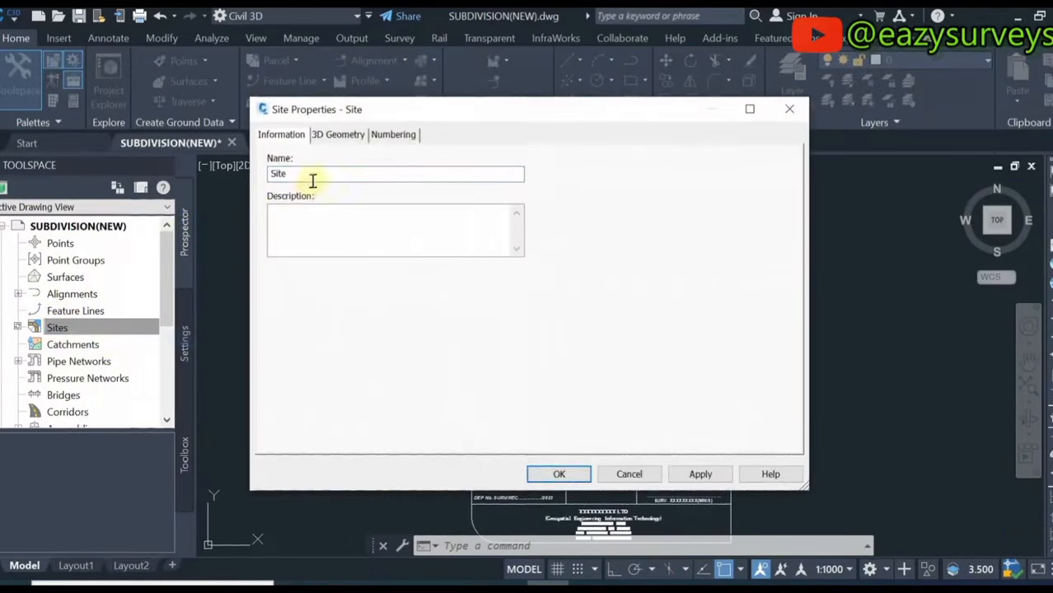
left_click_drag(313, 180, 273, 194)
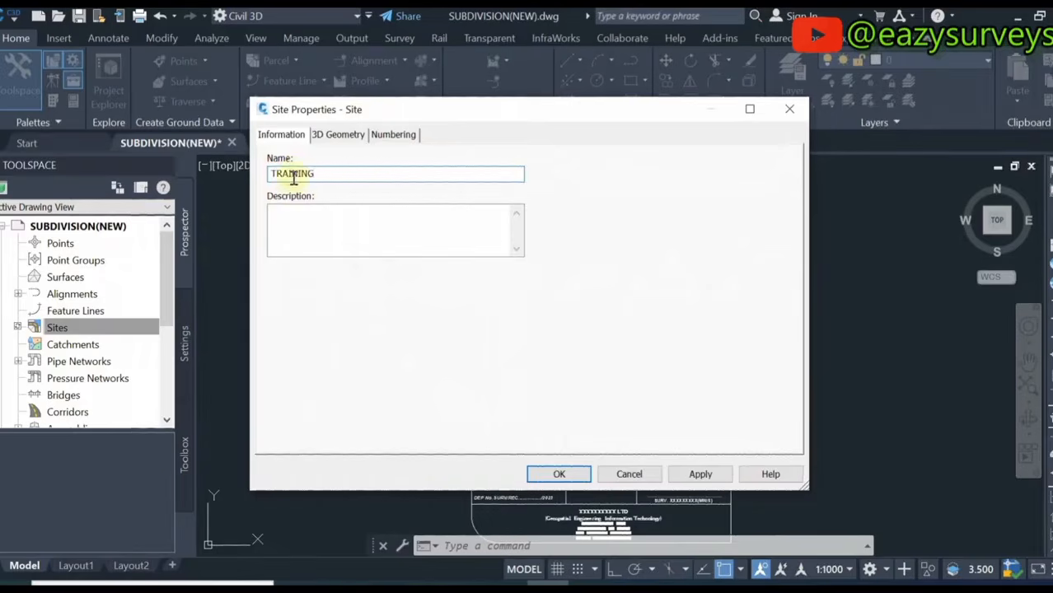
left_click(702, 474)
left_click(562, 474)
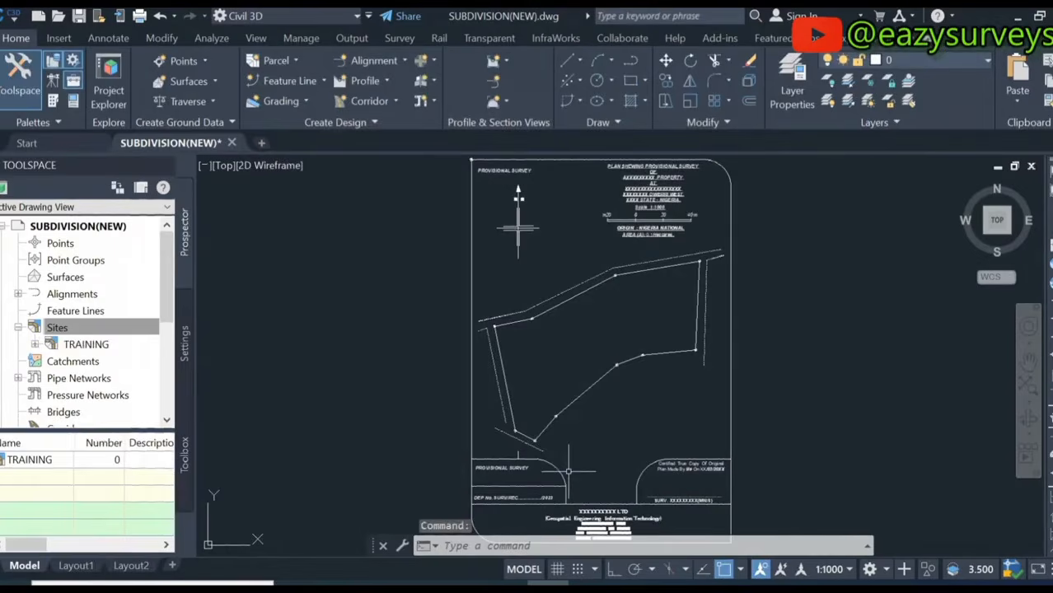
Select the two corner markers at the northwest end of the plot boundary
middle_click_drag(611, 333, 580, 341)
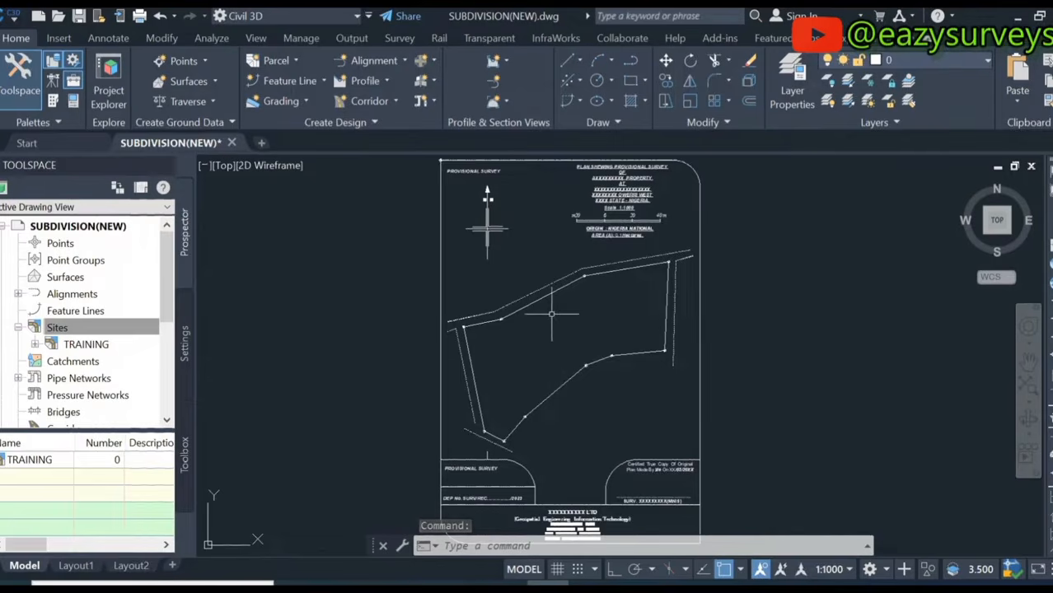
scroll(463, 345, "up", 6)
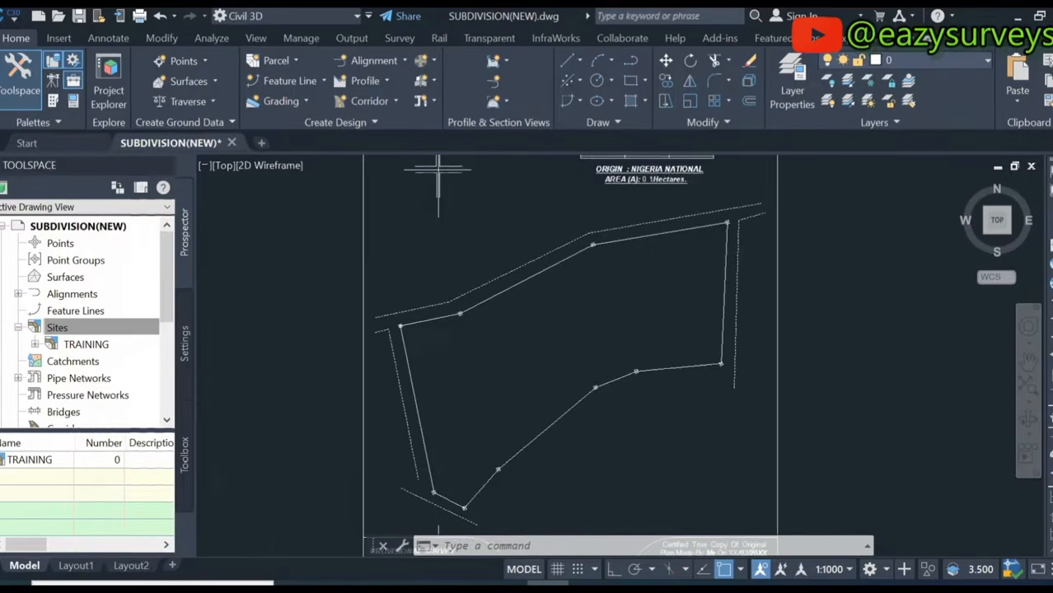
left_click(413, 323)
scroll(412, 323, "down", 5)
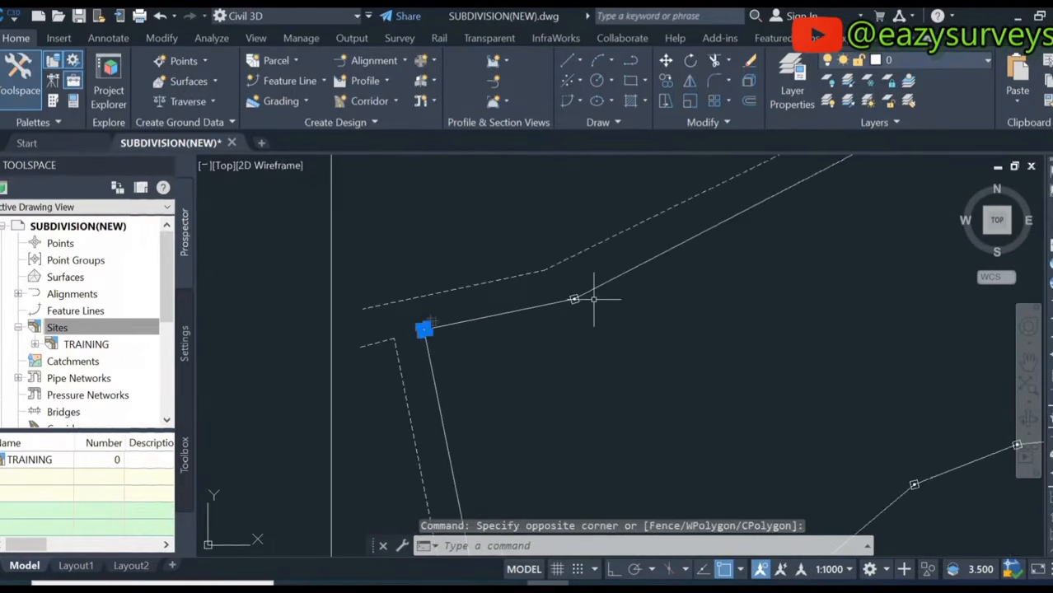
scroll(581, 295, "up", 6)
left_click(536, 301)
scroll(488, 294, "down", 5)
left_click(488, 295)
scroll(481, 296, "down", 5)
Add the corner markers at the northern bend and the northeast corner of the boundary to the selection
scroll(612, 233, "up", 6)
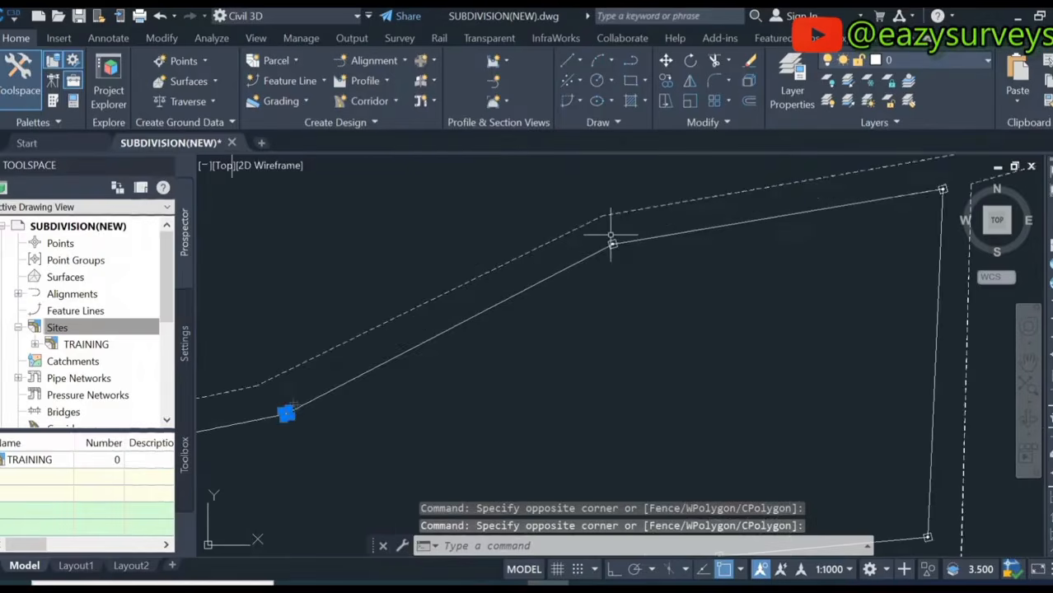
left_click(604, 278)
left_click(518, 266)
scroll(517, 265, "down", 5)
scroll(533, 284, "down", 2)
scroll(659, 261, "up", 6)
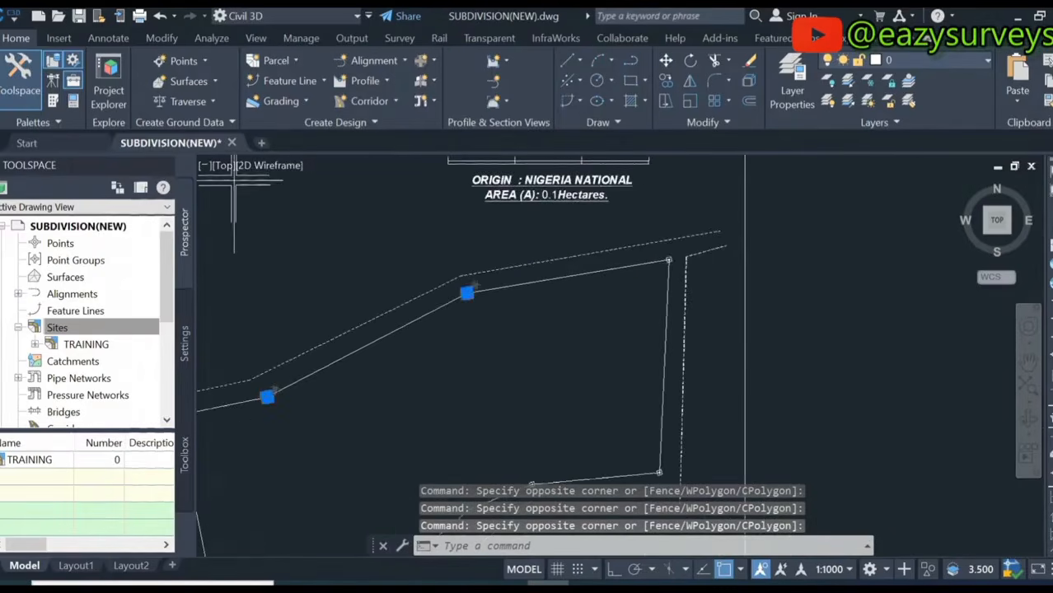
left_click(672, 262)
left_click(641, 241)
scroll(642, 243, "down", 6)
scroll(642, 244, "down", 3)
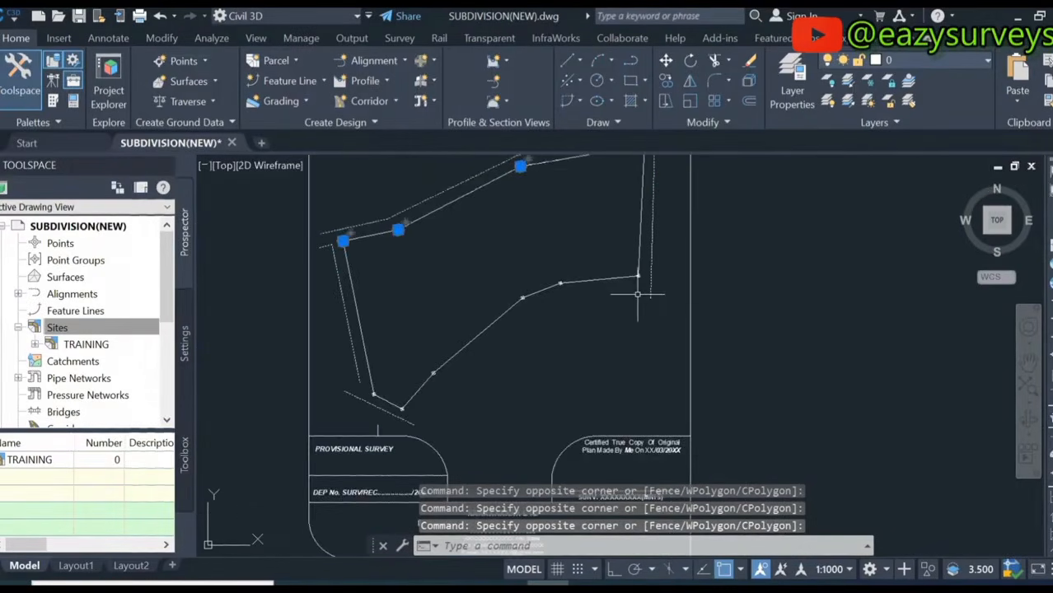
Add the southeast corner marker and the next marker west of it to the selection
scroll(630, 301, "up", 6)
left_click(743, 317)
left_click(693, 249)
scroll(688, 272, "down", 5)
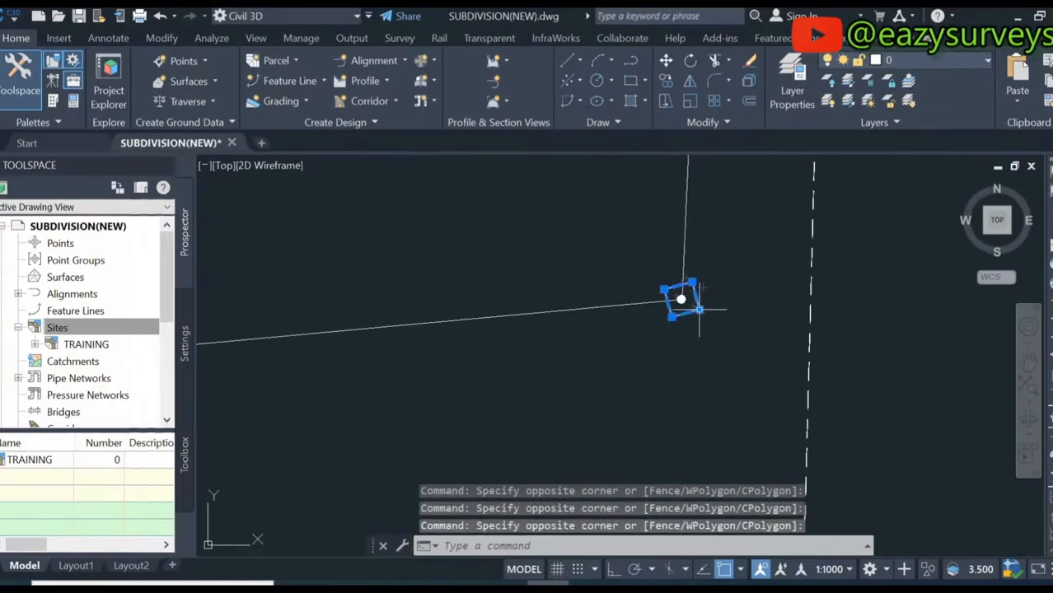
scroll(544, 342, "up", 6)
left_click(523, 346)
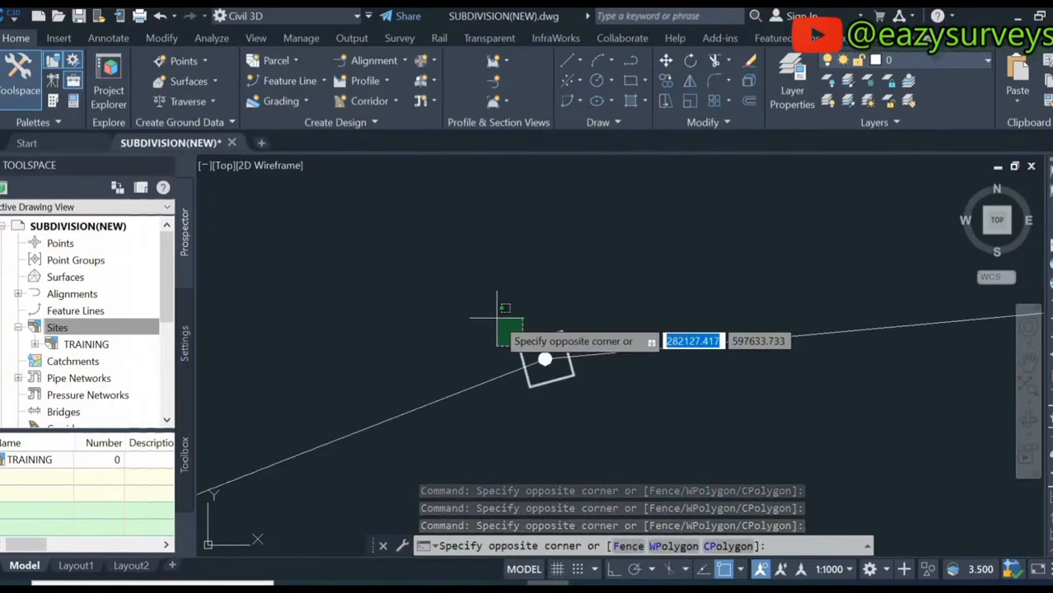
left_click(491, 312)
scroll(505, 325, "down", 5)
Add the two markers along the diagonal southern boundary to the selection
scroll(431, 354, "up", 6)
left_click(461, 355)
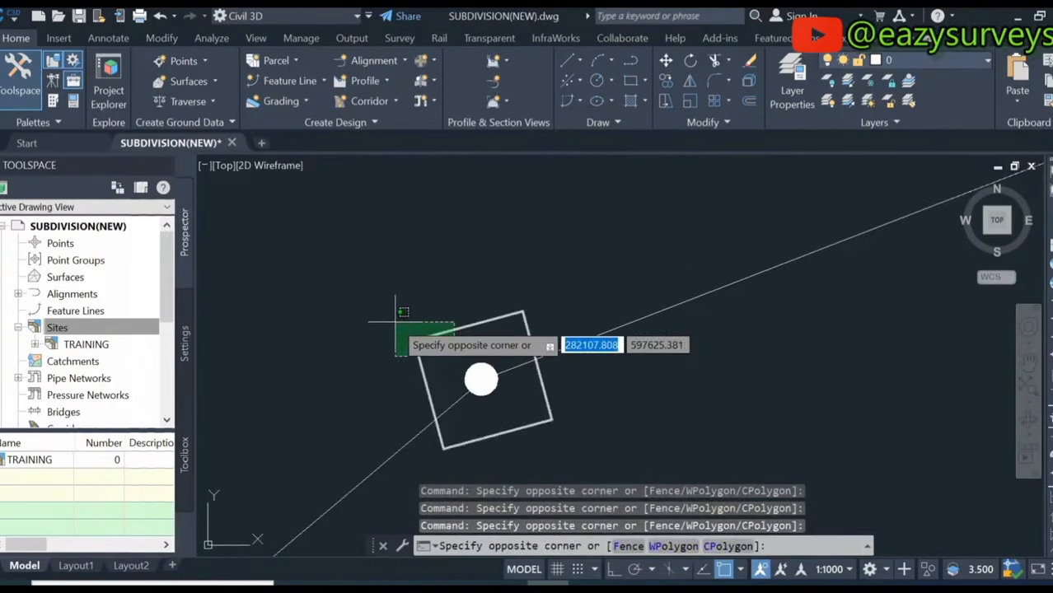
left_click(395, 295)
scroll(471, 301, "down", 5)
scroll(500, 305, "up", 6)
scroll(587, 286, "up", 5)
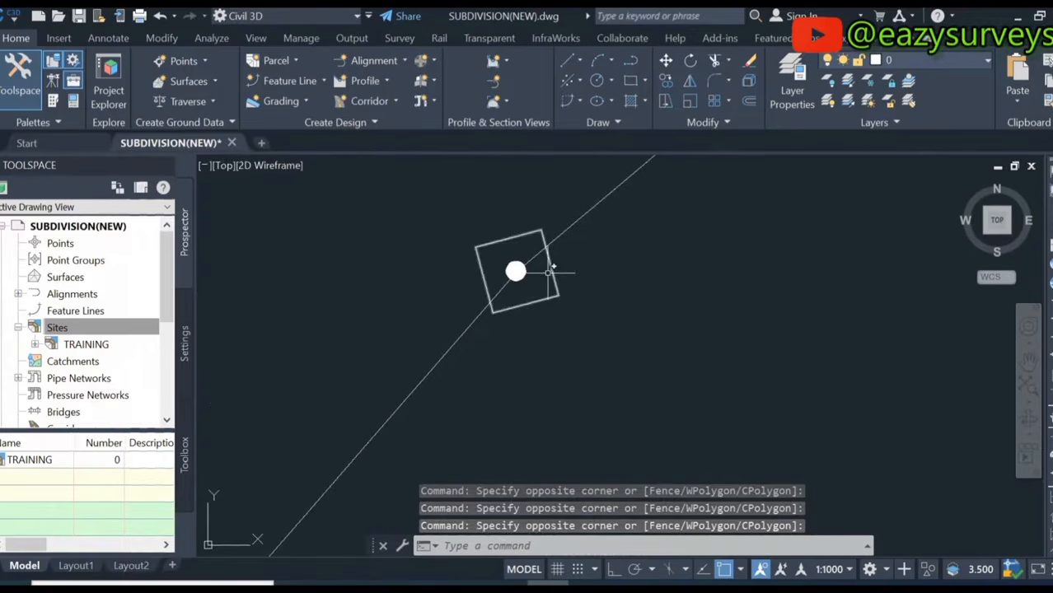
left_click(494, 255)
left_click(443, 231)
scroll(485, 289, "down", 10)
Add the last two corner markers at the boundary's southwest end, completing the selection of all ten markers
scroll(474, 360, "up", 8)
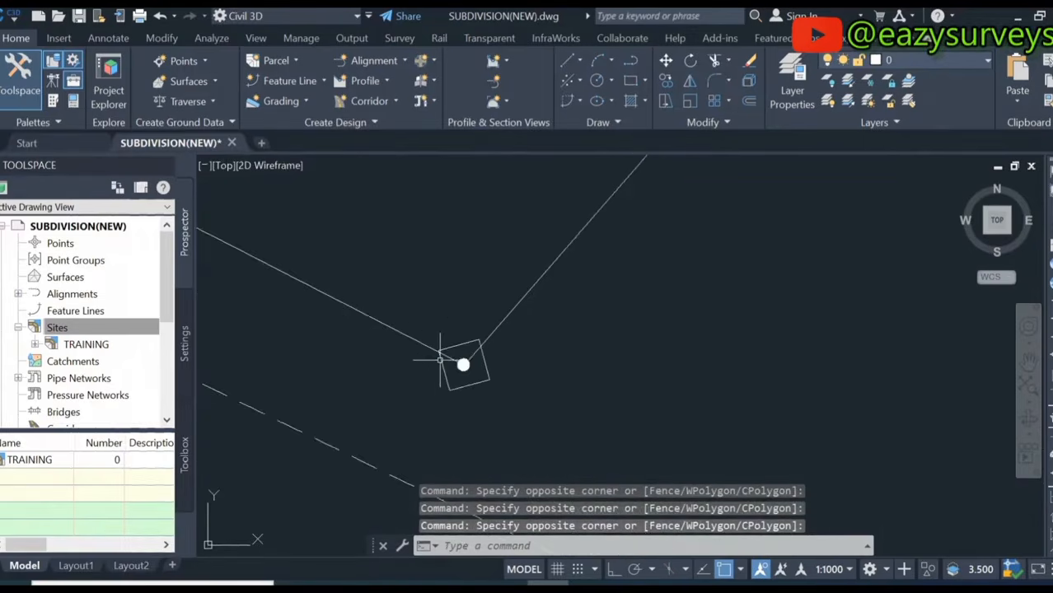
left_click(470, 402)
left_click(442, 387)
scroll(527, 428, "down", 6)
scroll(444, 384, "up", 3)
scroll(431, 371, "up", 6)
left_click(441, 357)
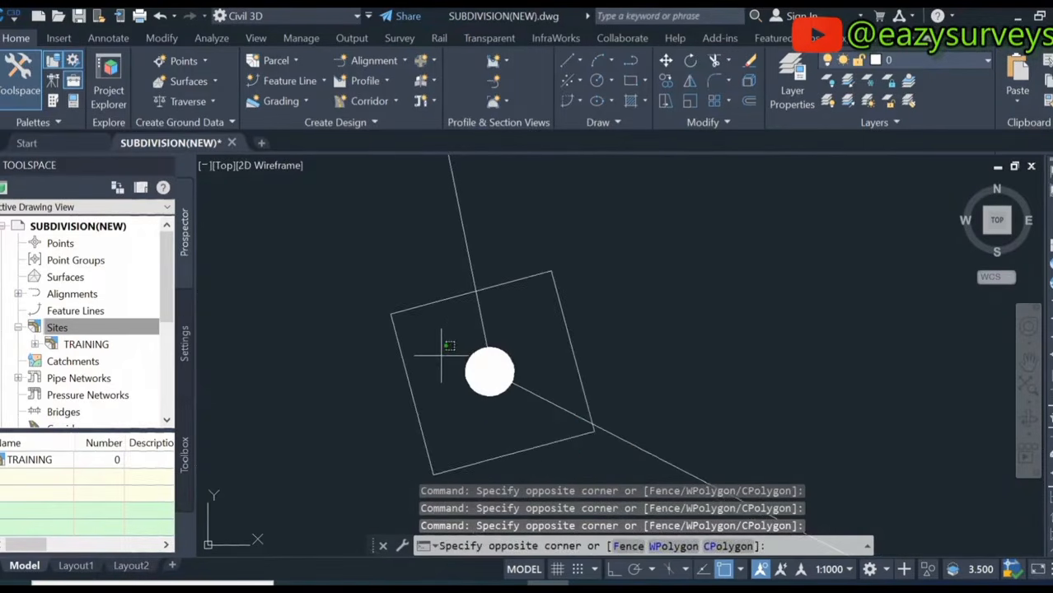
left_click(410, 402)
scroll(416, 401, "down", 12)
middle_click_drag(442, 343, 433, 335)
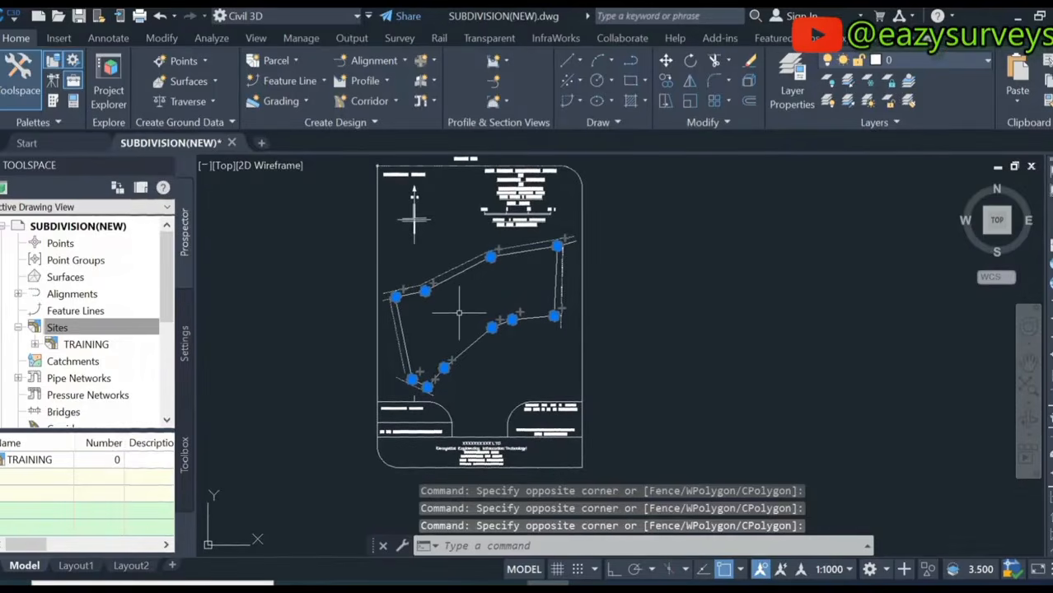
scroll(482, 255, "up", 8)
scroll(525, 293, "down", 6)
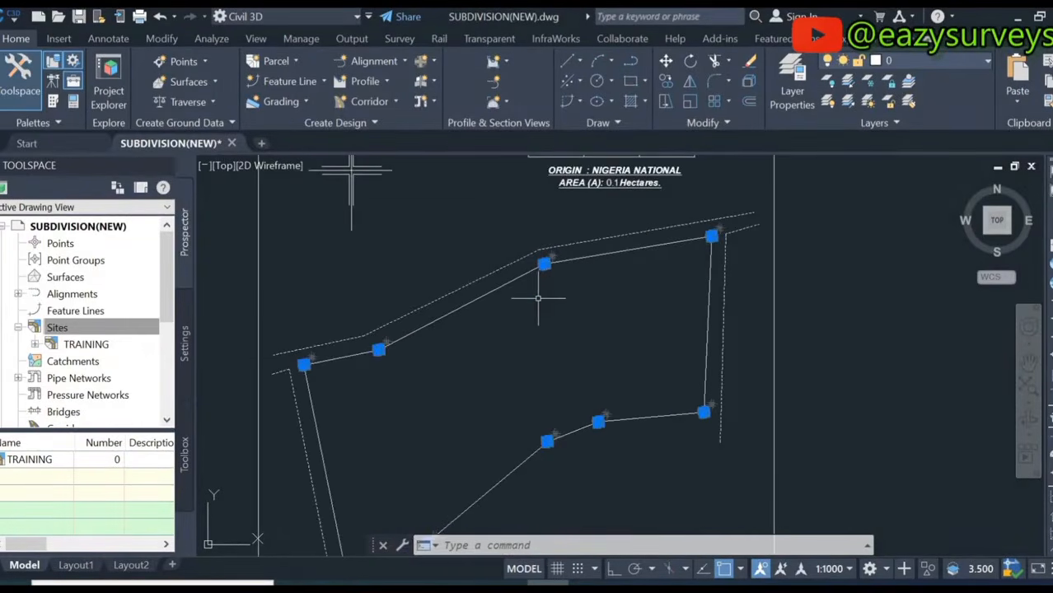
Turn on Ortho and copy the selected corner markers horizontally into the empty space east of the plan sheet
left_click(612, 569)
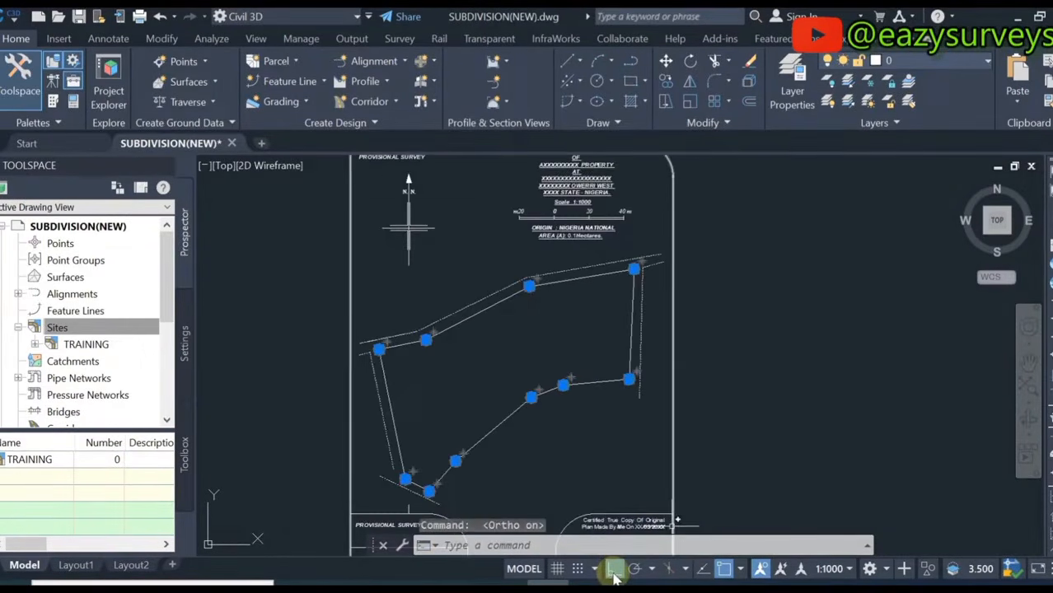
right_click(492, 350)
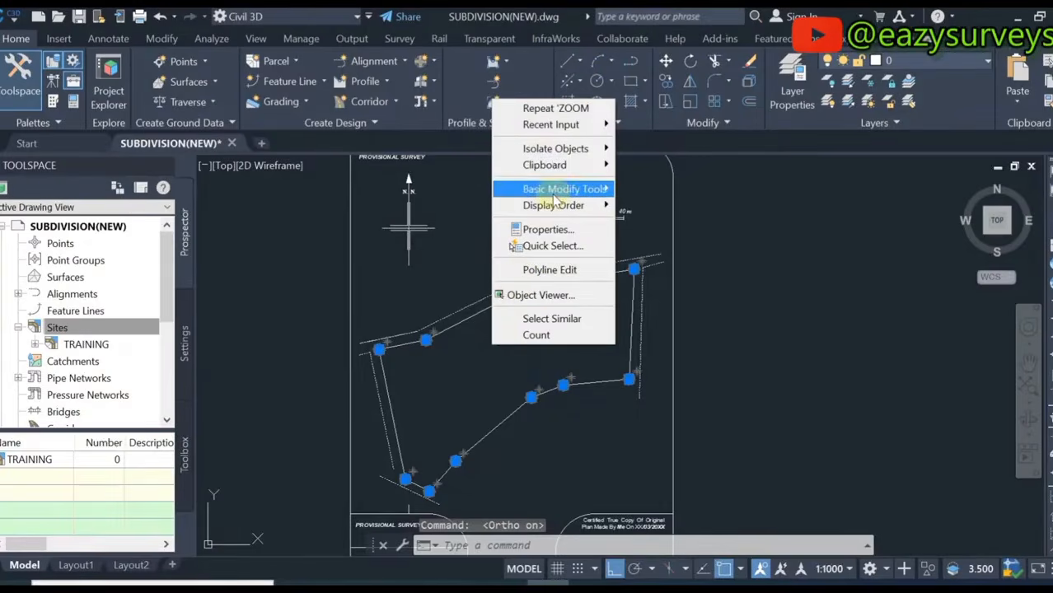
mouse_move(567, 188)
left_click(637, 207)
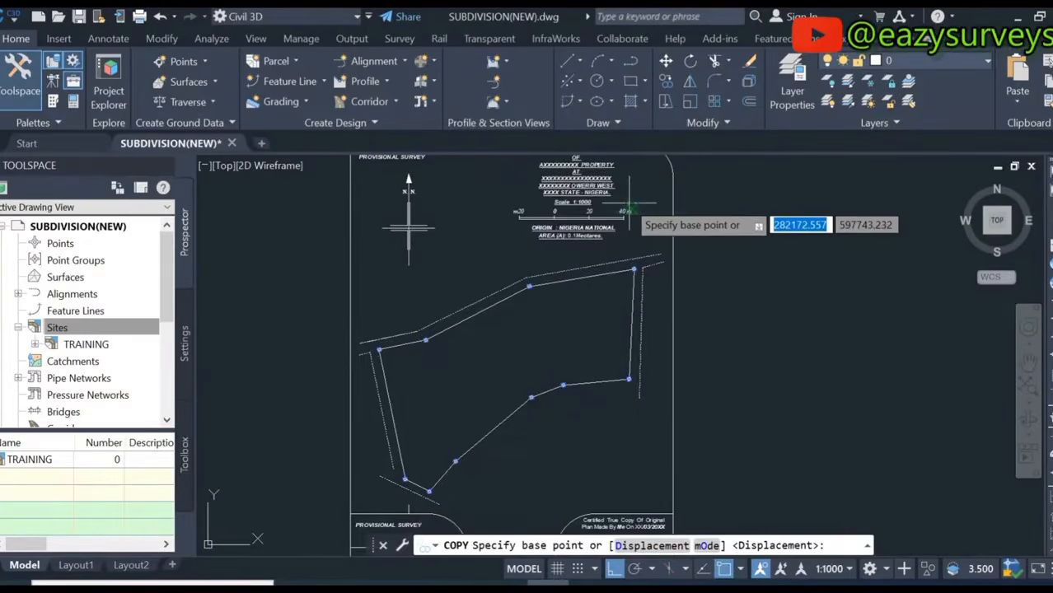
scroll(610, 272, "down", 4)
left_click(540, 313)
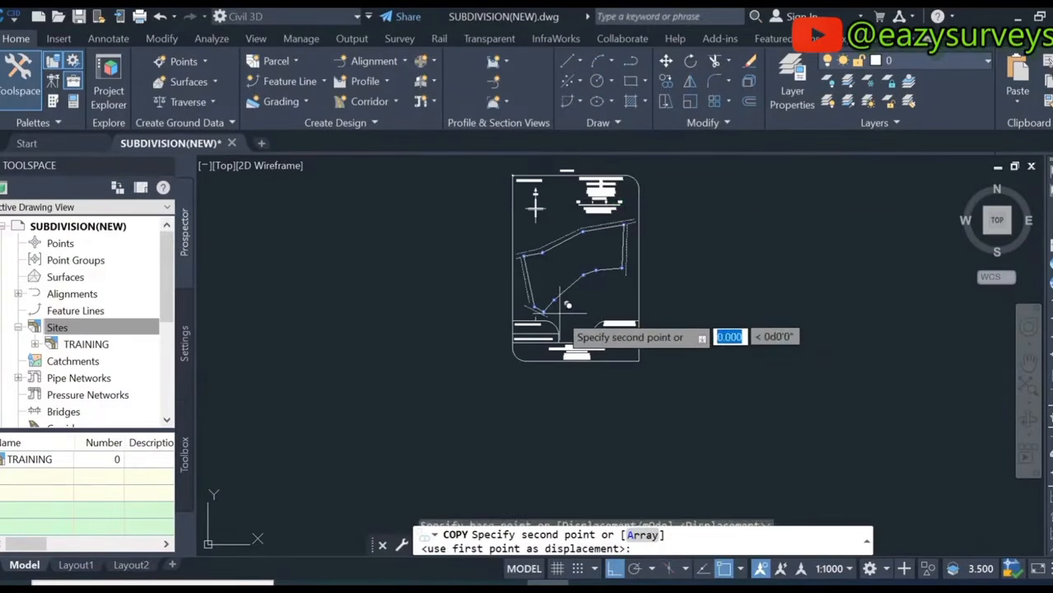
left_click(748, 277)
key("Escape")
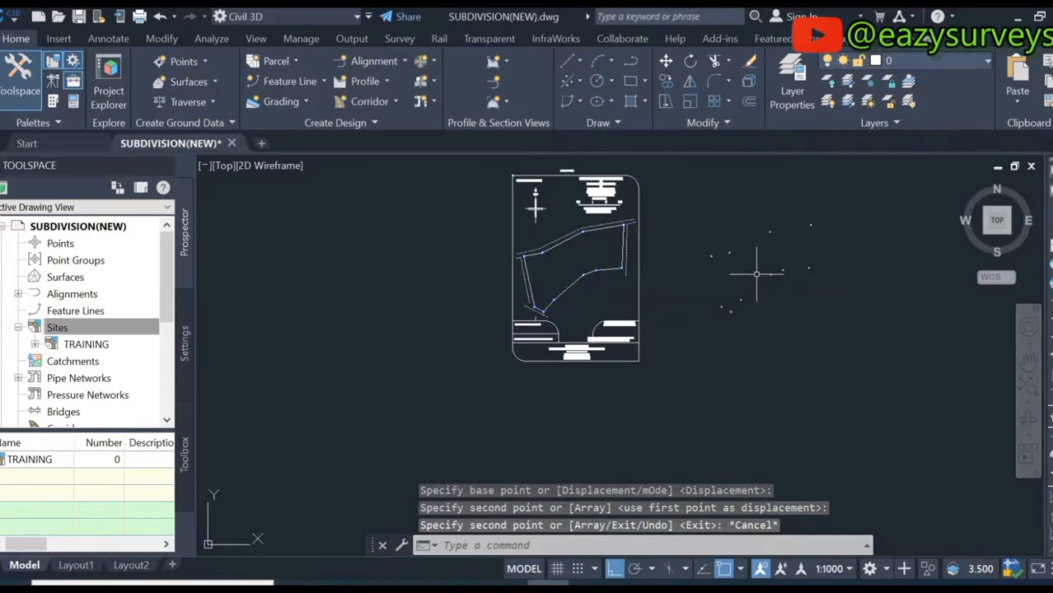
Start a polyline at the centre of the westernmost copied corner marker
scroll(748, 288, "up", 4)
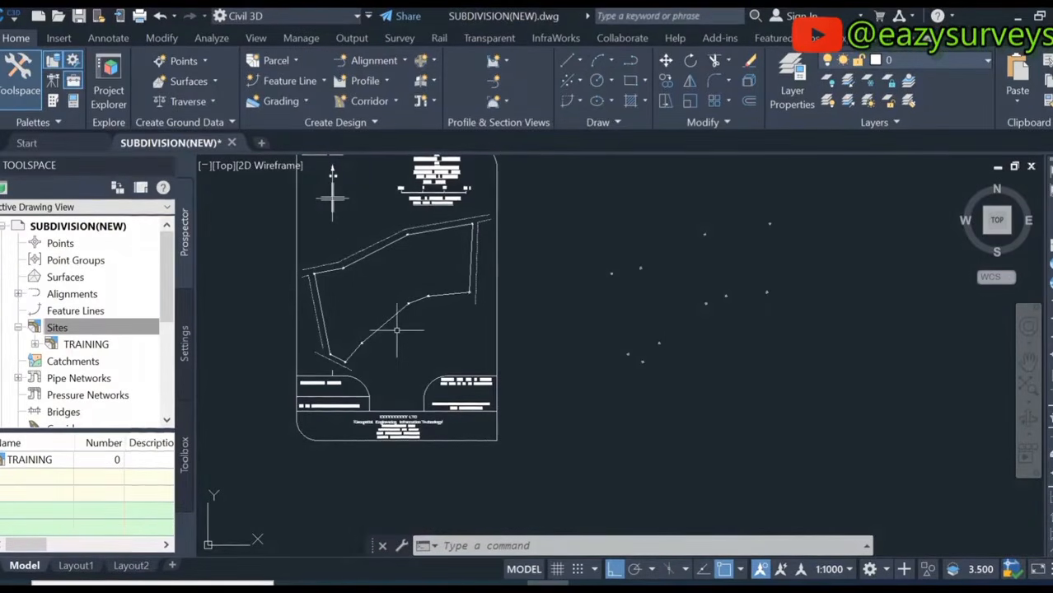
left_click(633, 63)
scroll(610, 281, "up", 5)
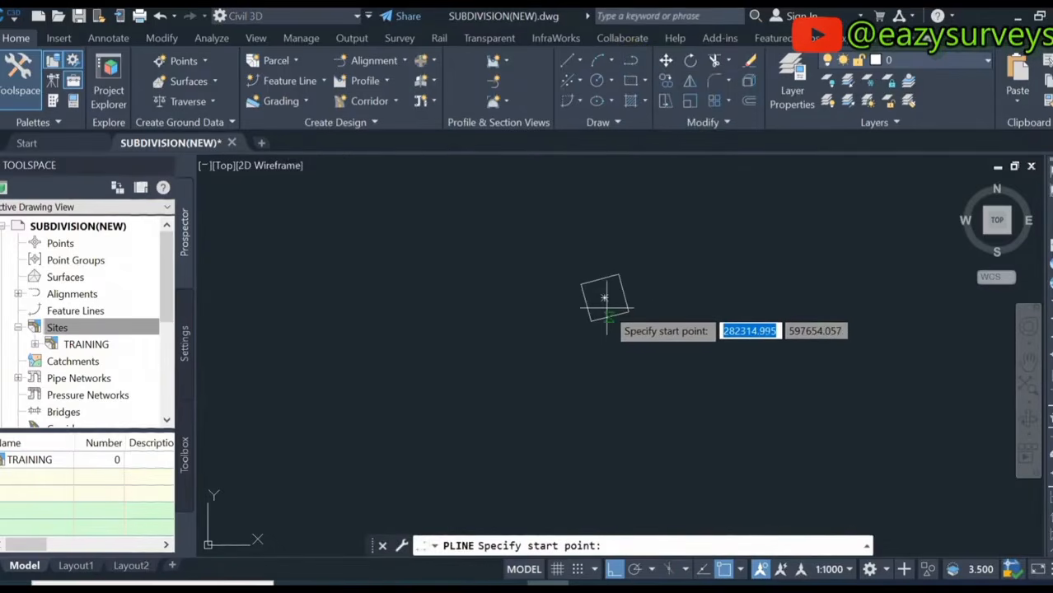
left_click(605, 299)
scroll(602, 296, "up", 3)
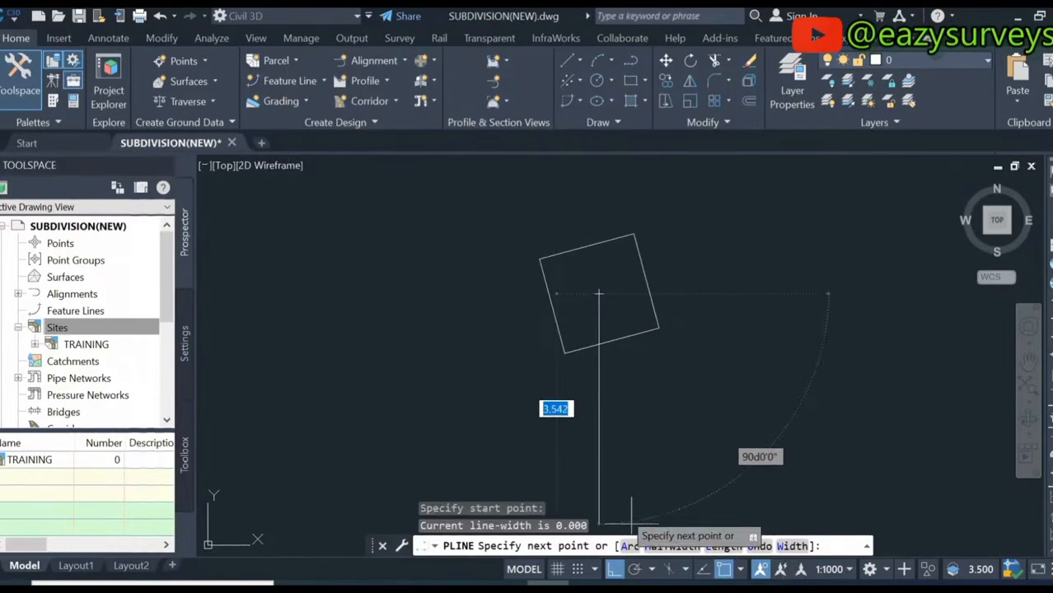
Turn off Ortho and check that all object snap modes are enabled while keeping the polyline command running
left_click(614, 568)
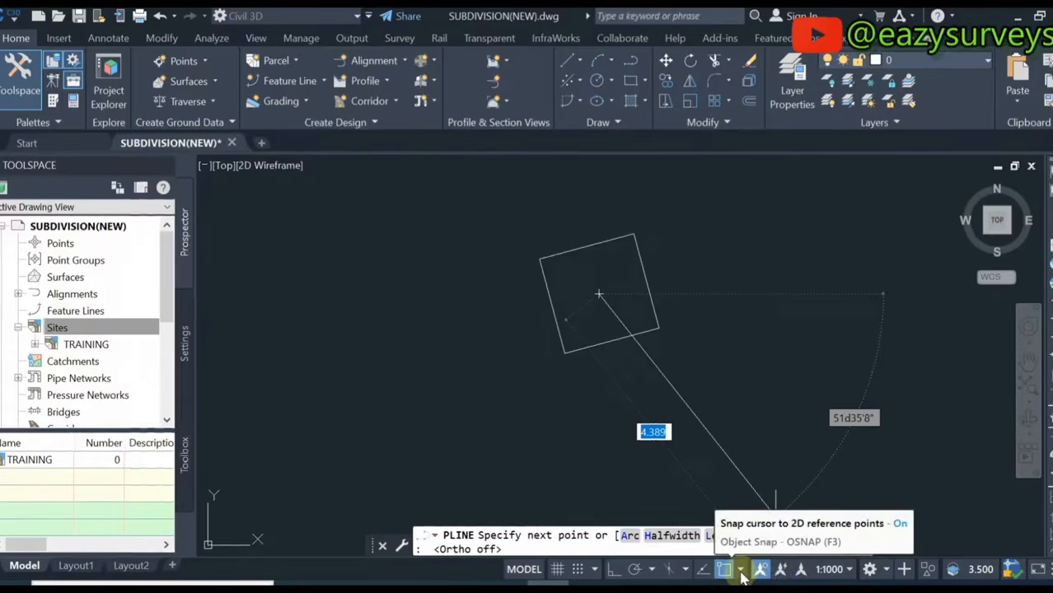
left_click(742, 570)
left_click(779, 545)
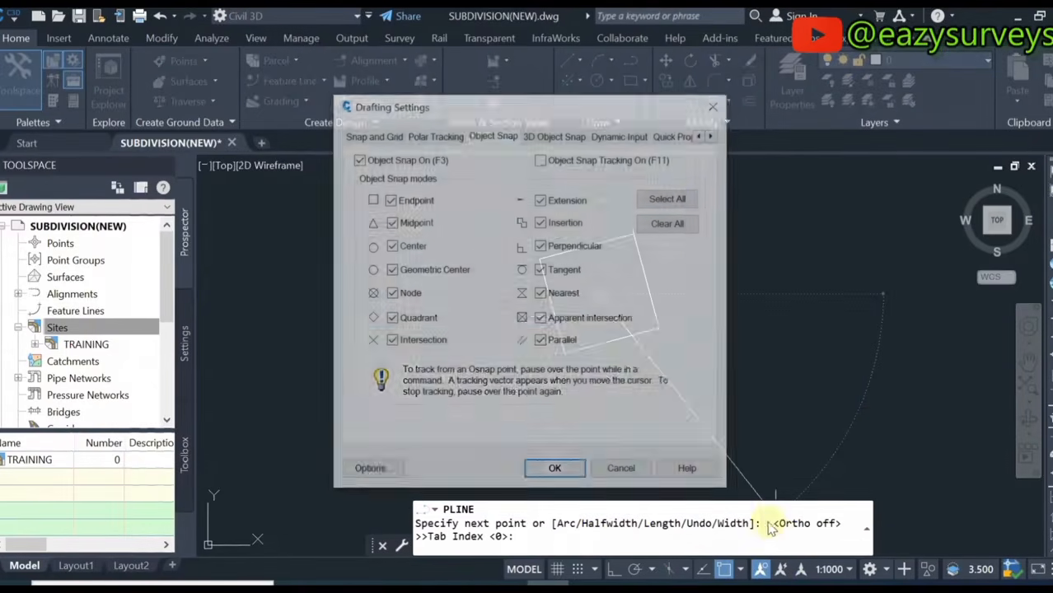
left_click(556, 471)
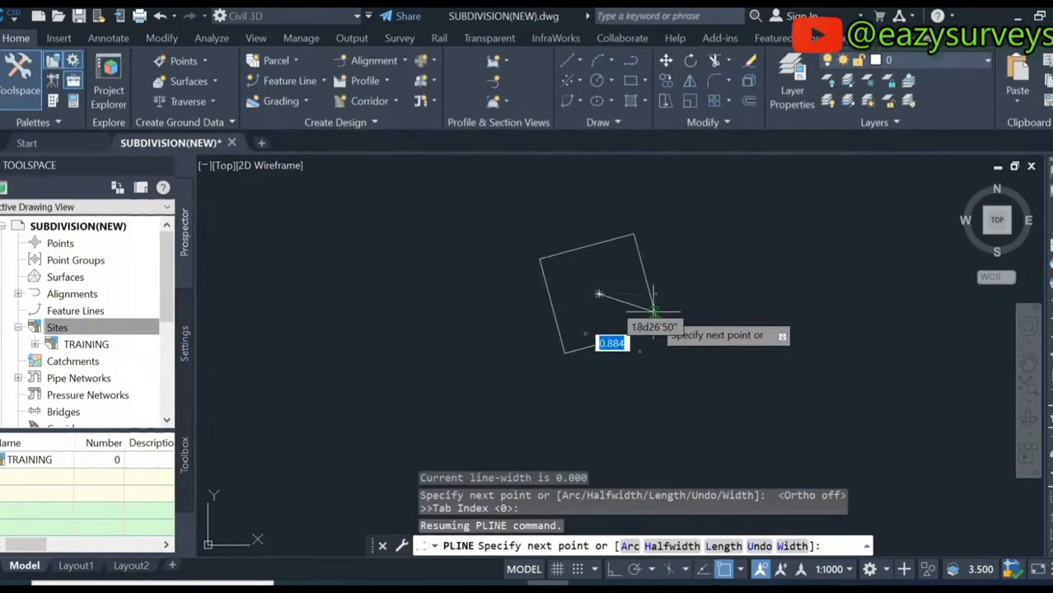
Continue the polyline through the centres of the copied markers along the north edge and down to the southeast corner marker
scroll(647, 294, "up", 8)
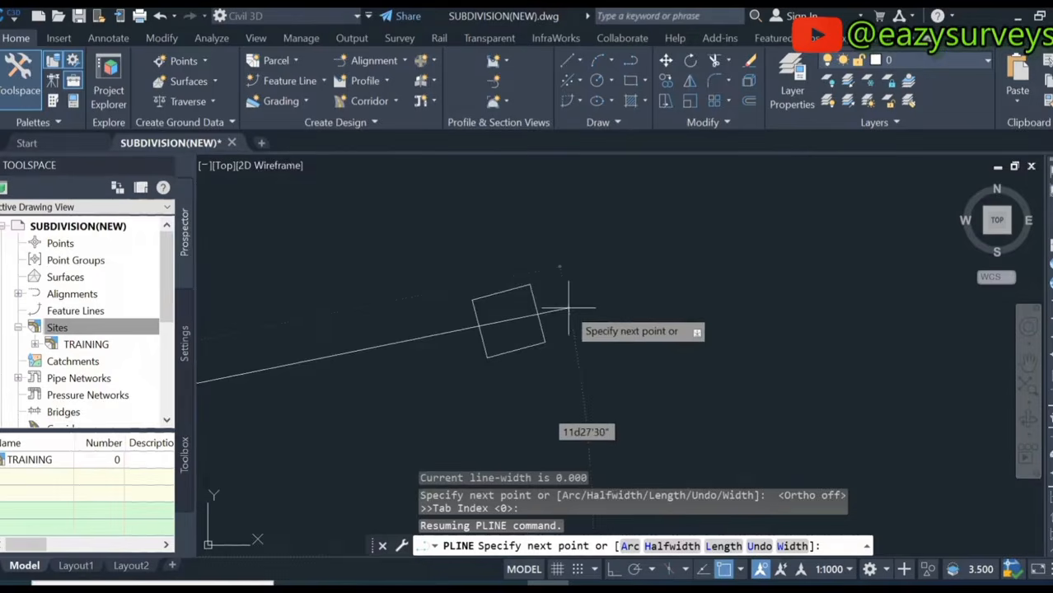
left_click(508, 324)
scroll(506, 326, "down", 9)
scroll(609, 280, "up", 6)
scroll(605, 288, "up", 4)
left_click(543, 305)
scroll(541, 305, "down", 7)
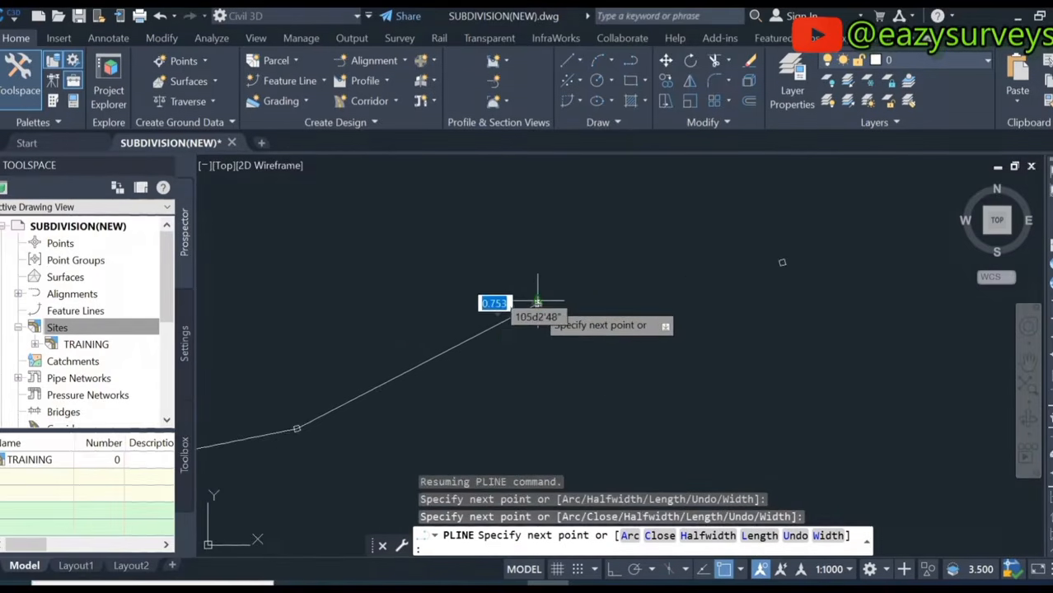
left_click(616, 336)
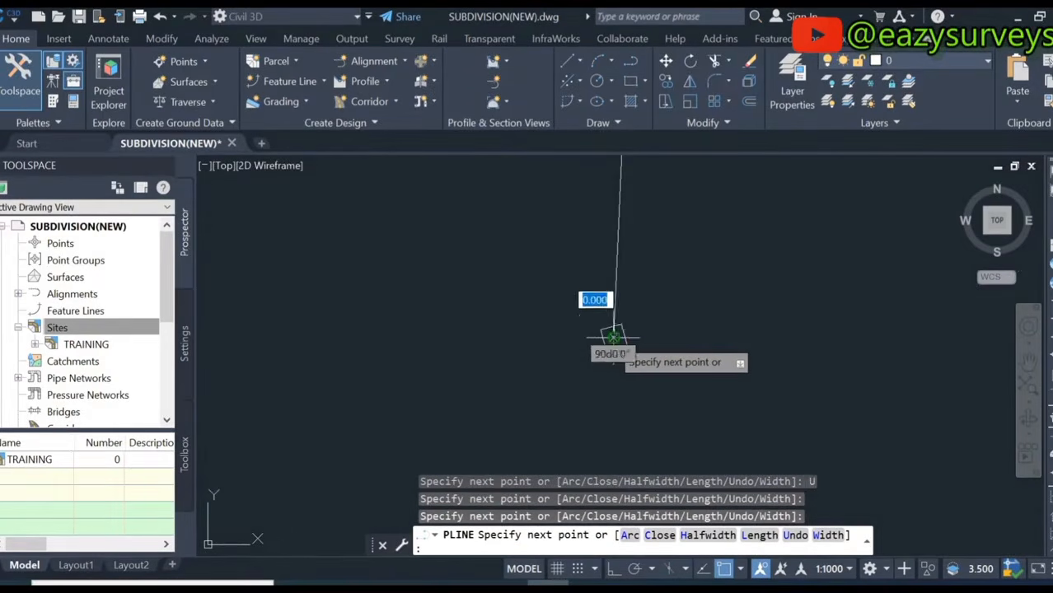
Extend the polyline westward through the centres of the copied corner markers along the boundary's south edge
scroll(615, 337, "down", 7)
scroll(554, 351, "up", 8)
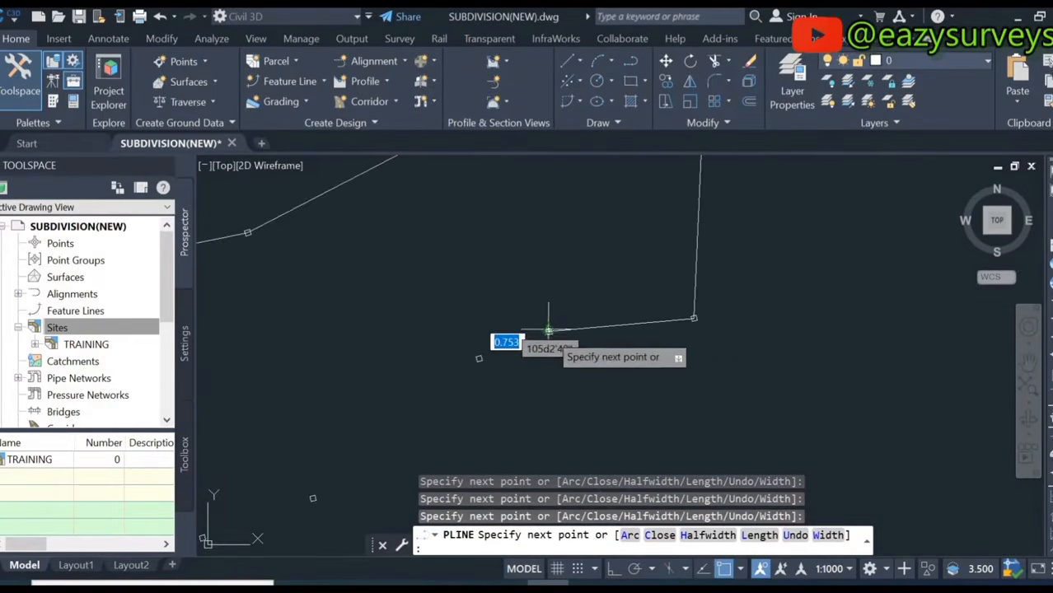
left_click(514, 327)
scroll(502, 354, "down", 8)
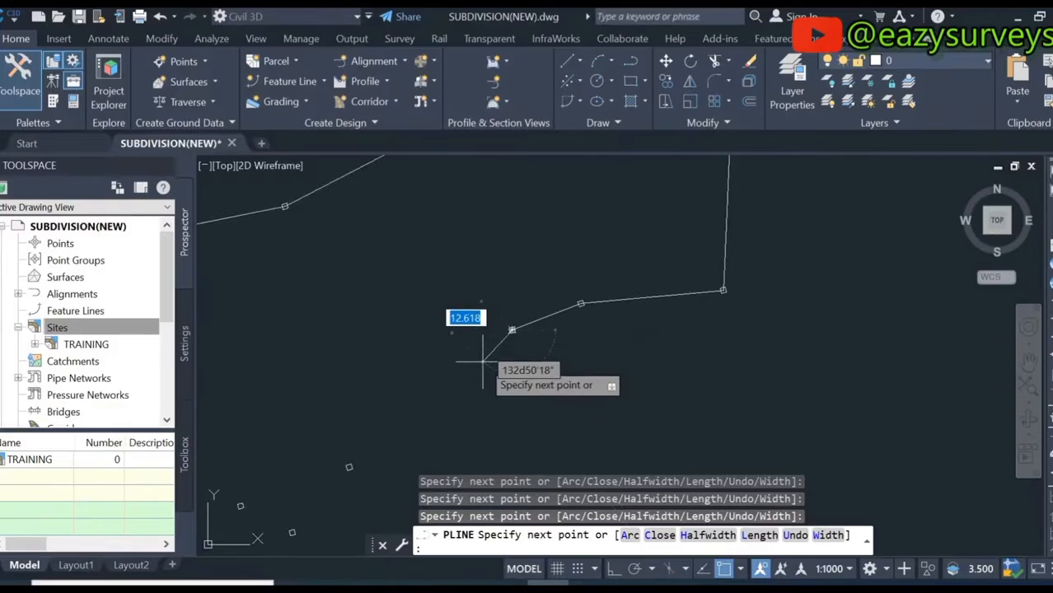
scroll(589, 363, "up", 7)
left_click(608, 358)
scroll(633, 351, "down", 7)
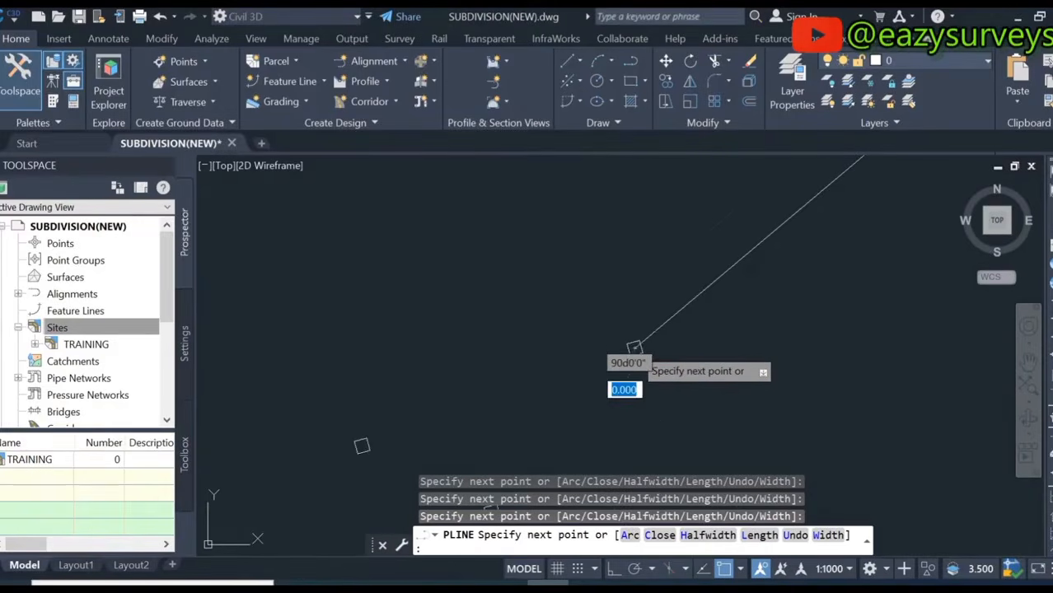
Run the polyline through the remaining southwest markers back to the starting marker and finish the boundary
scroll(606, 408, "up", 7)
left_click(614, 340)
scroll(538, 301, "down", 7)
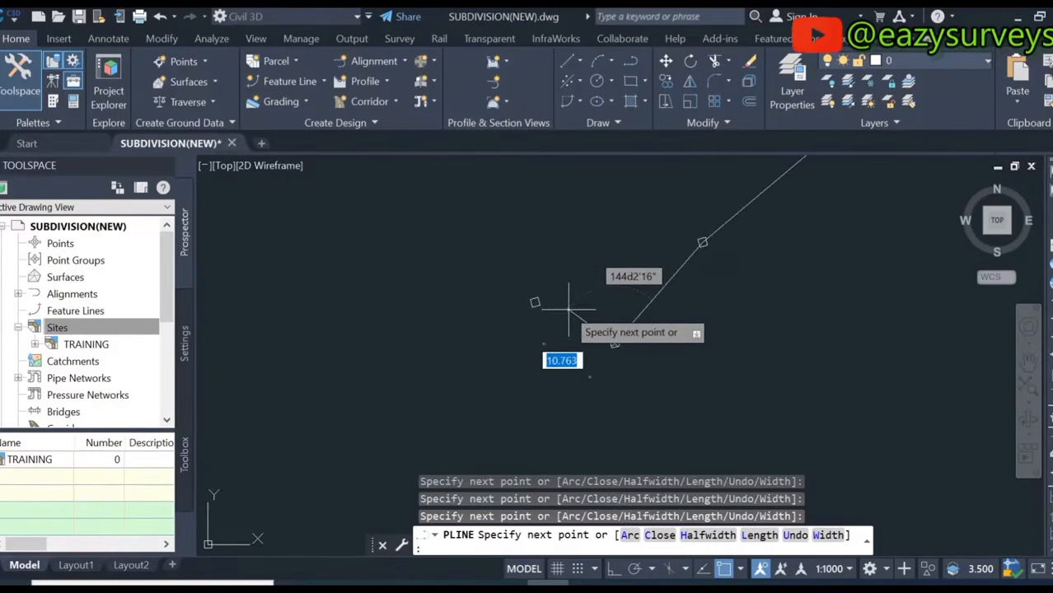
scroll(577, 198, "up", 8)
right_click(602, 191)
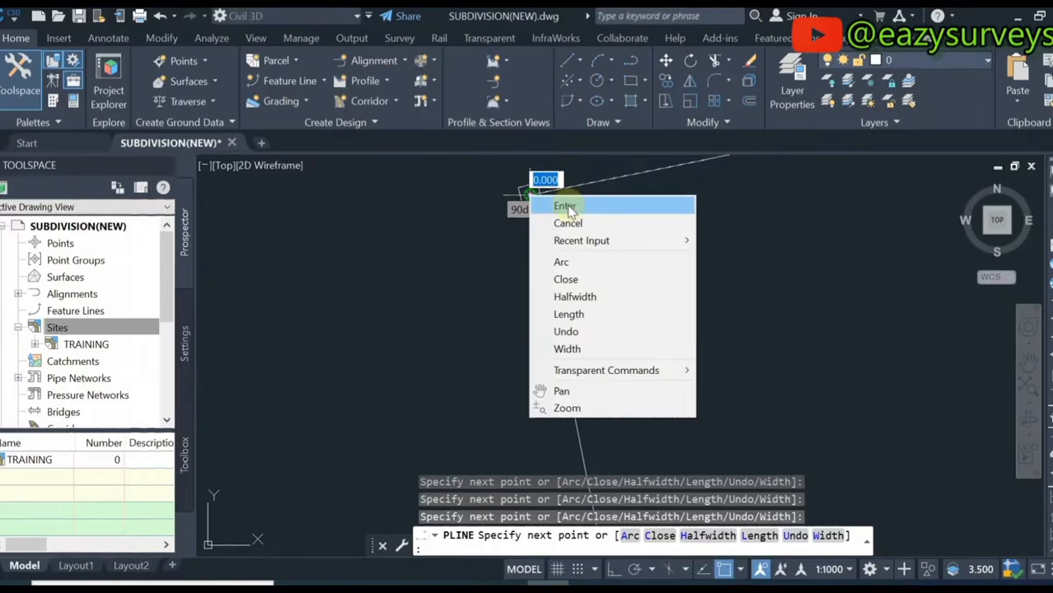
left_click(565, 206)
scroll(527, 228, "down", 4)
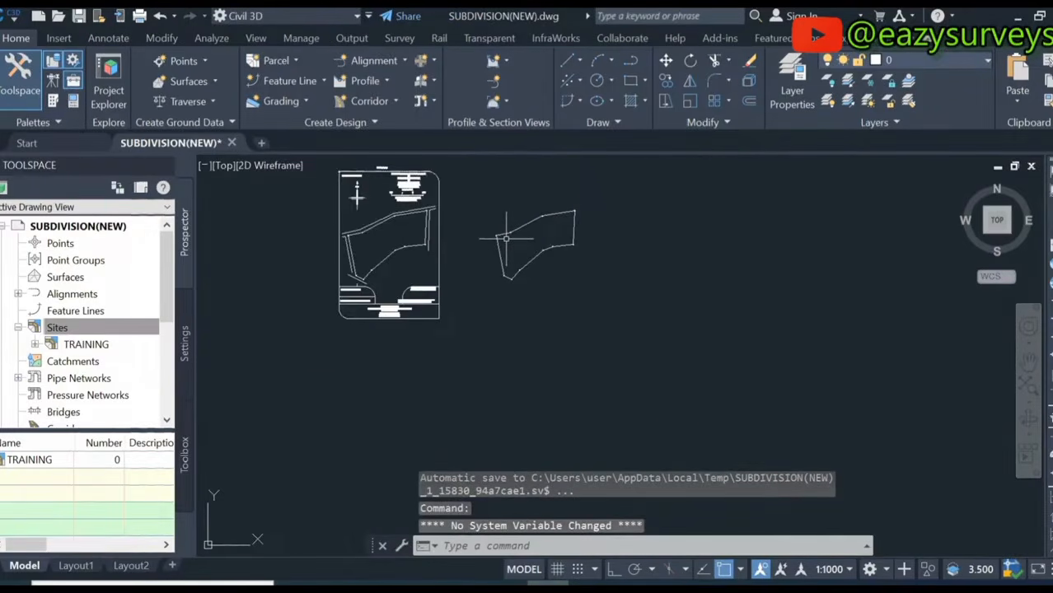
Start creating a parcel from objects, using the redrawn boundary polyline east of the plan sheet as the source
scroll(518, 239, "up", 2)
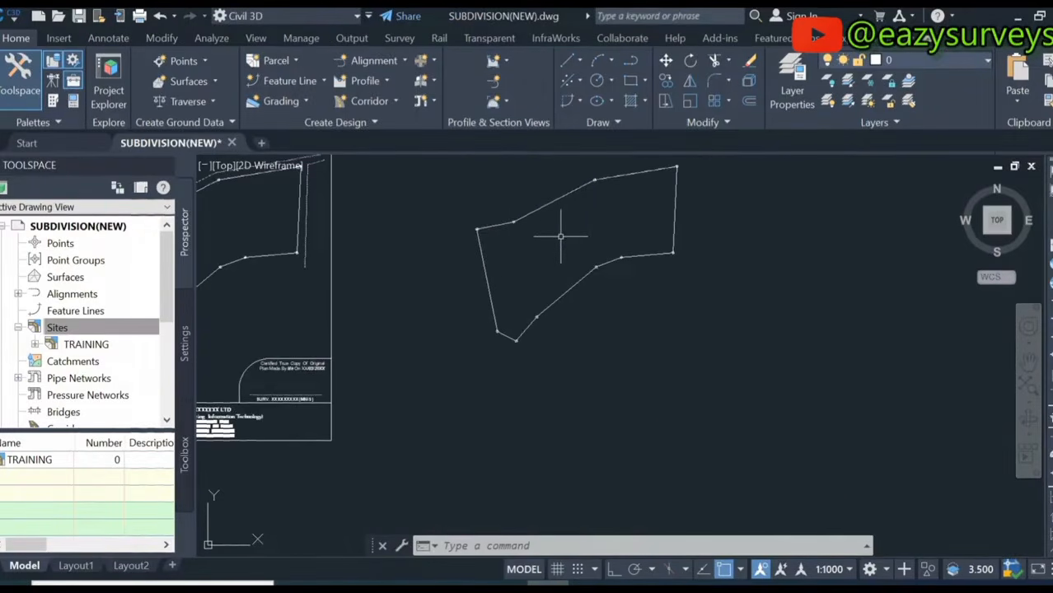
left_click(299, 63)
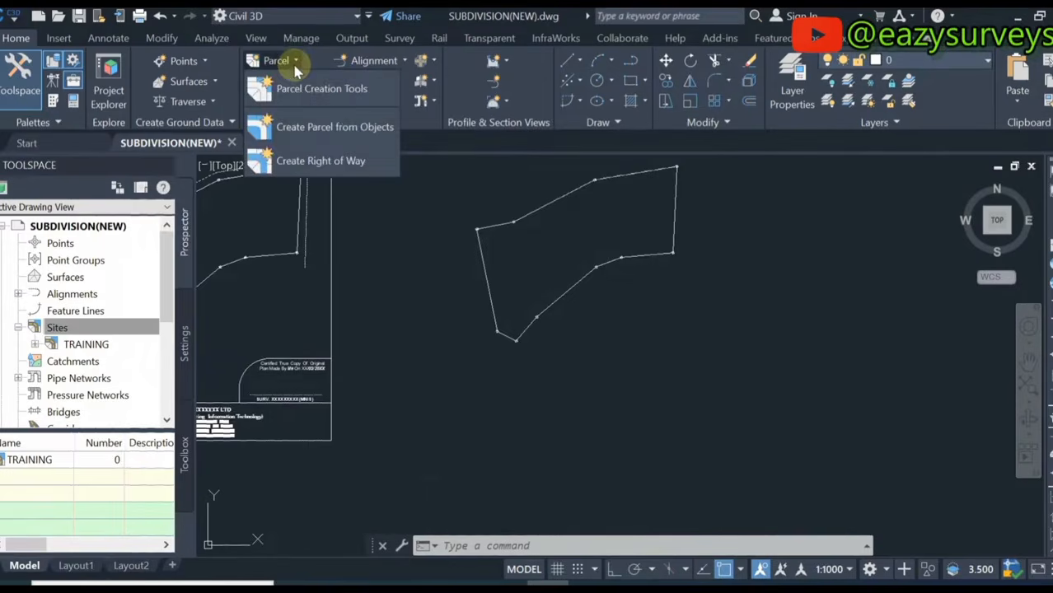
left_click(288, 126)
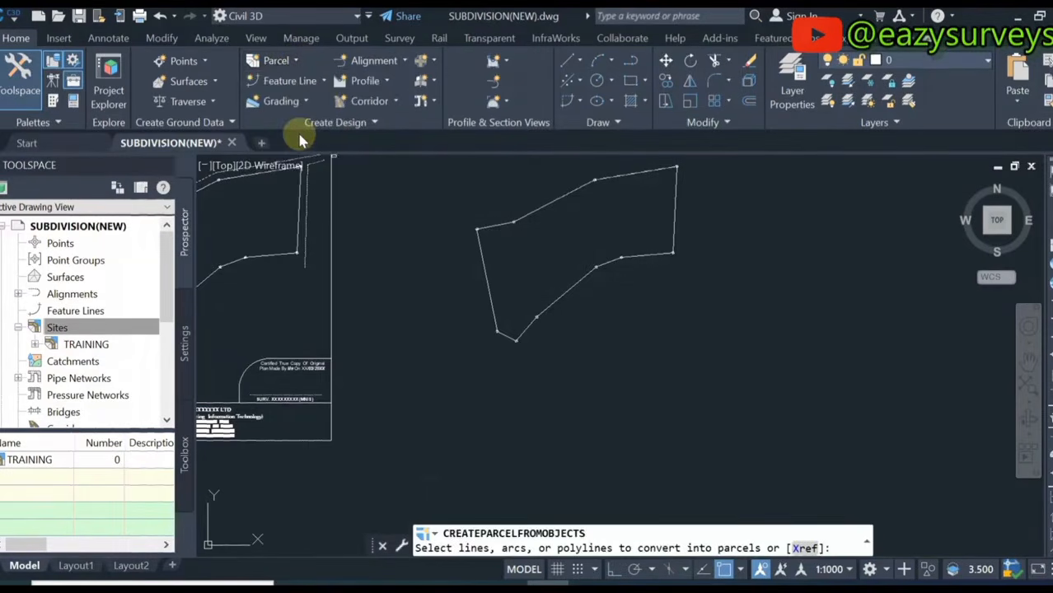
left_click(551, 203)
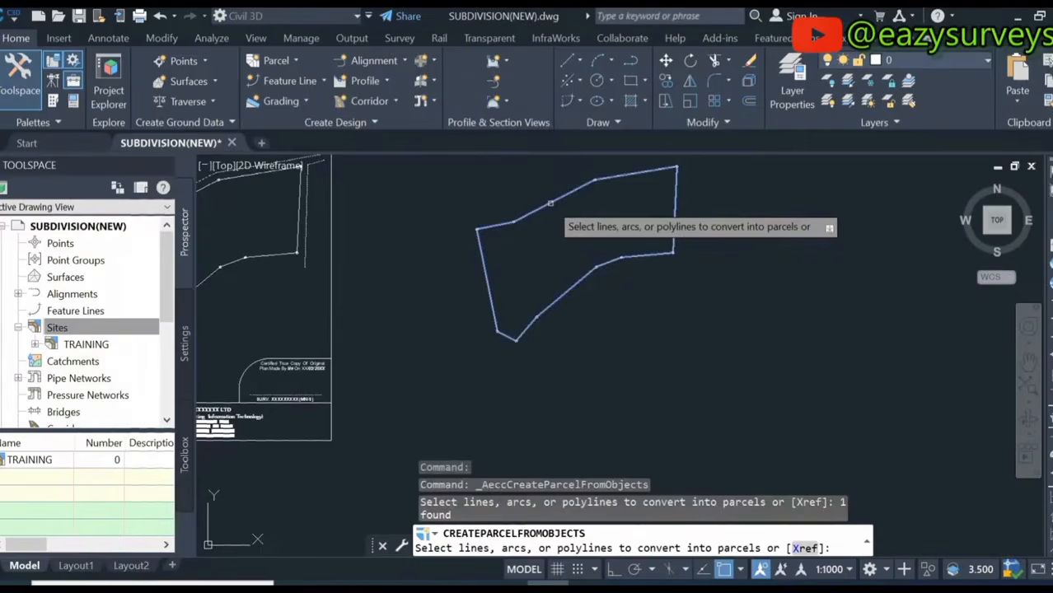
key("Return")
Set the new parcel's site to TRAINING, its style to Single-Family and its area label style to Name Area & Perimeter
left_click_drag(898, 105, 795, 78)
left_click(874, 115)
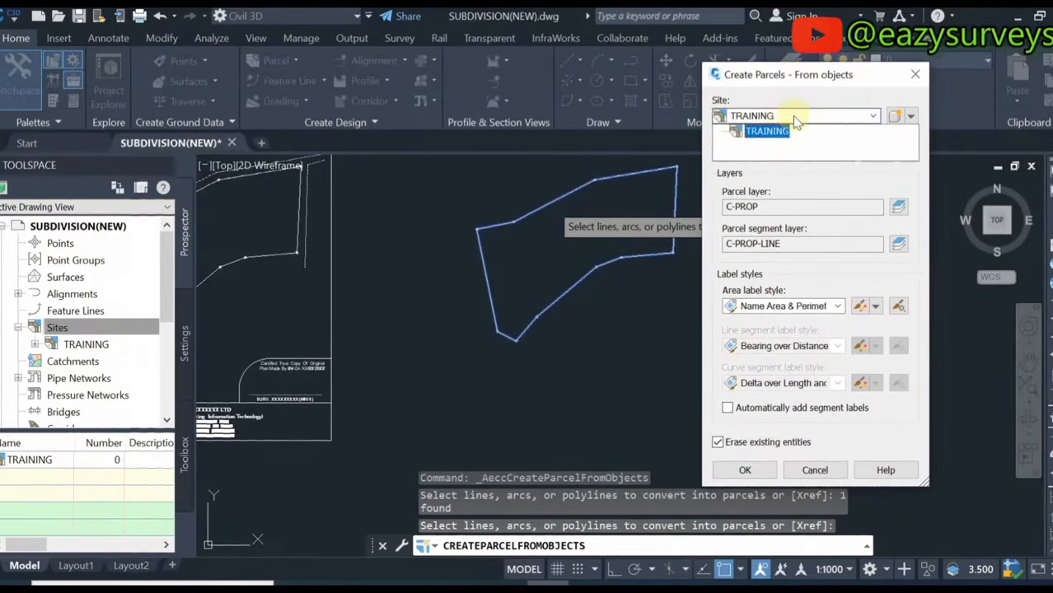
left_click(766, 136)
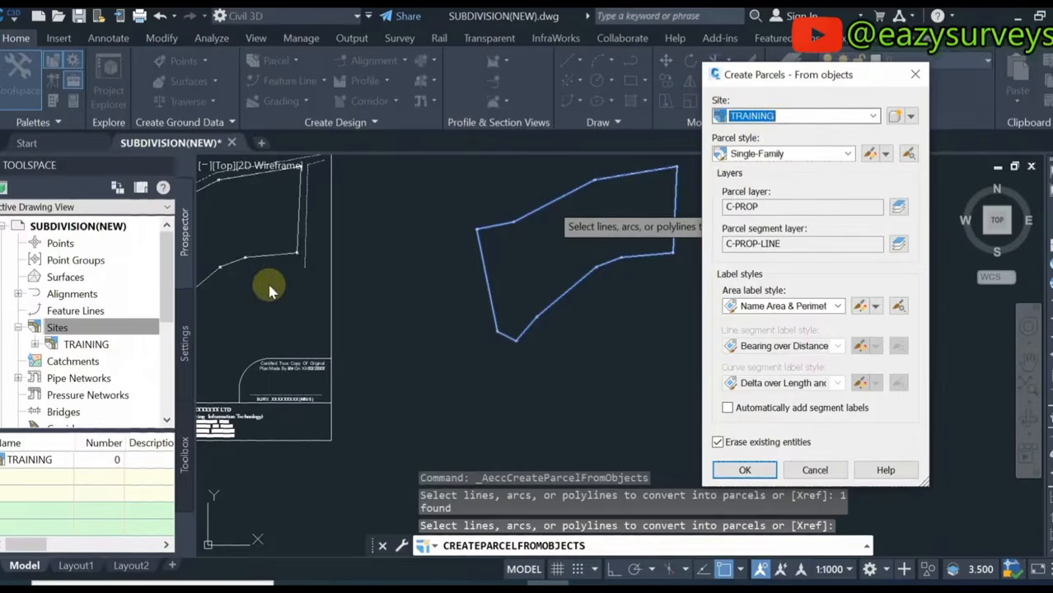
left_click(845, 156)
left_click(769, 223)
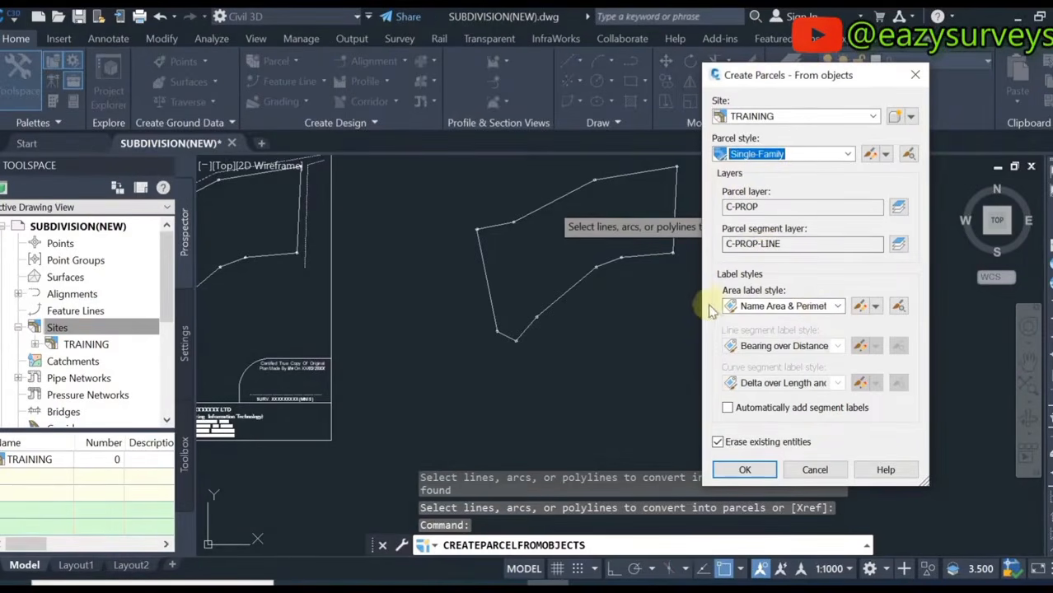
left_click(838, 307)
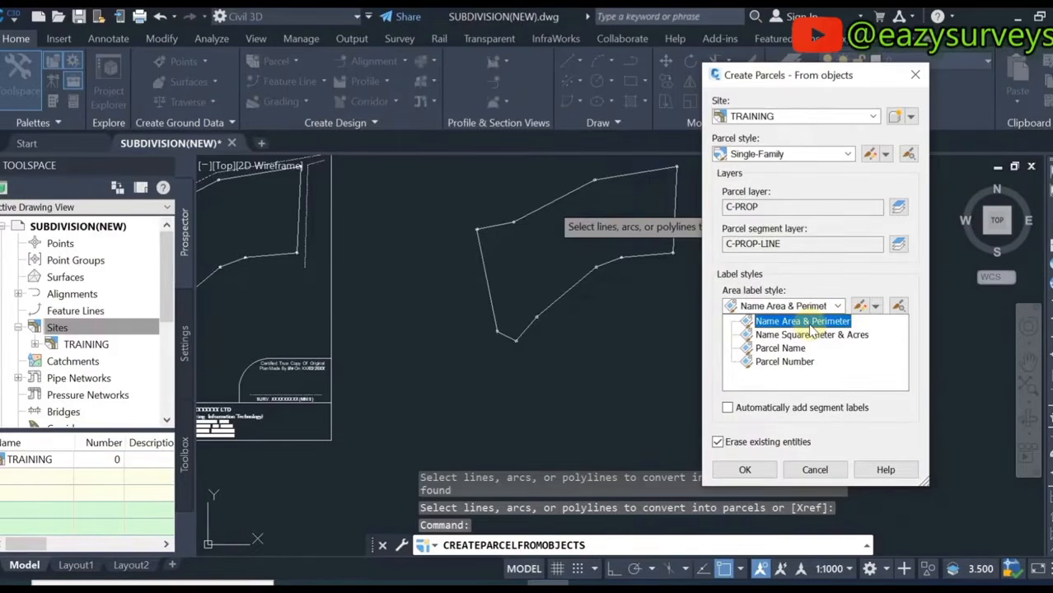
left_click(810, 326)
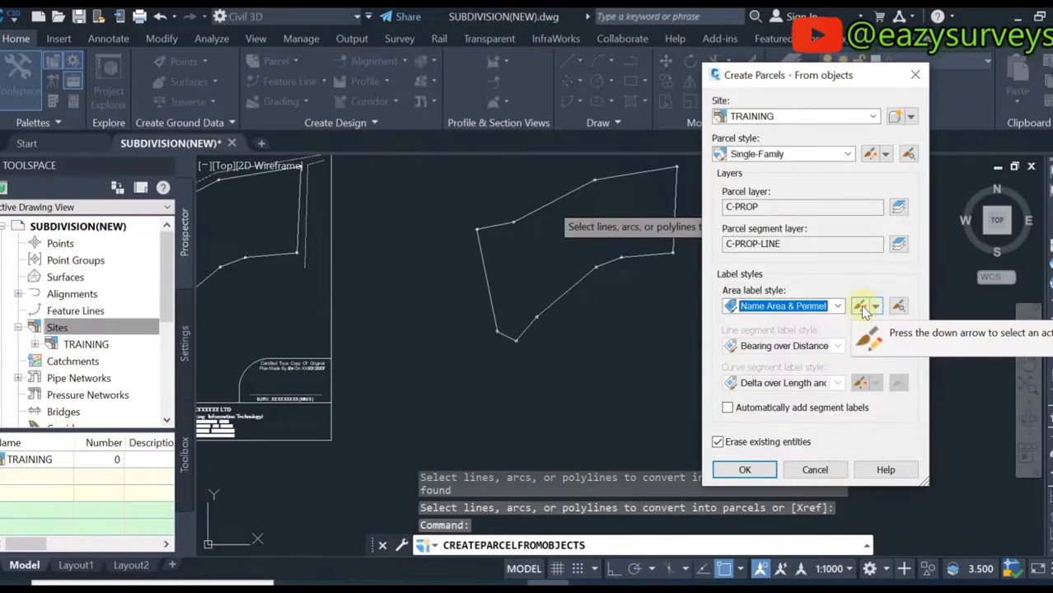
Open the Name Area & Perimeter label style for editing and check the Area component's visibility in its layout settings
left_click(861, 306)
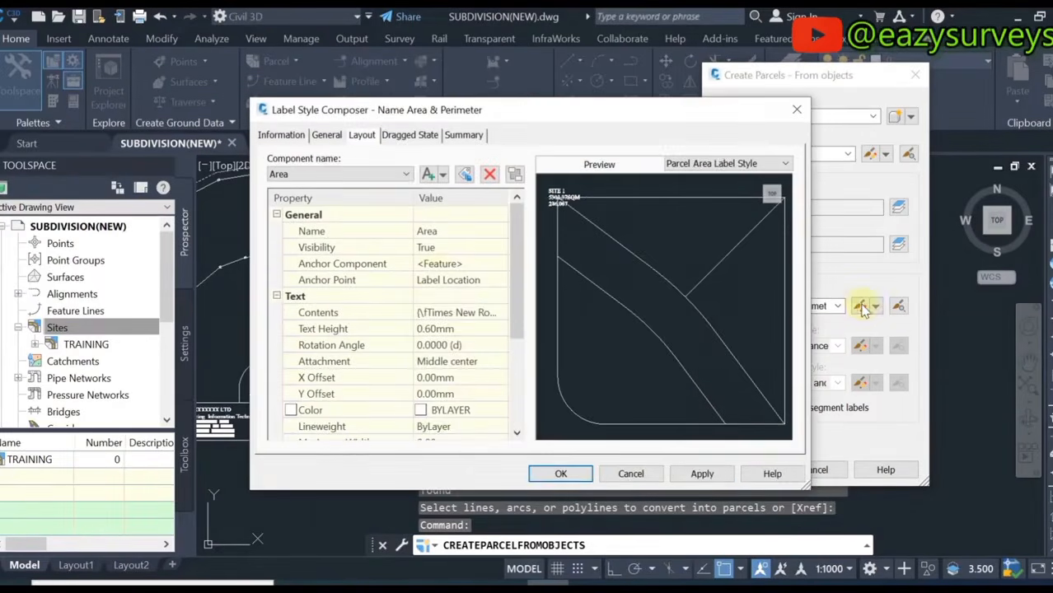
left_click(281, 136)
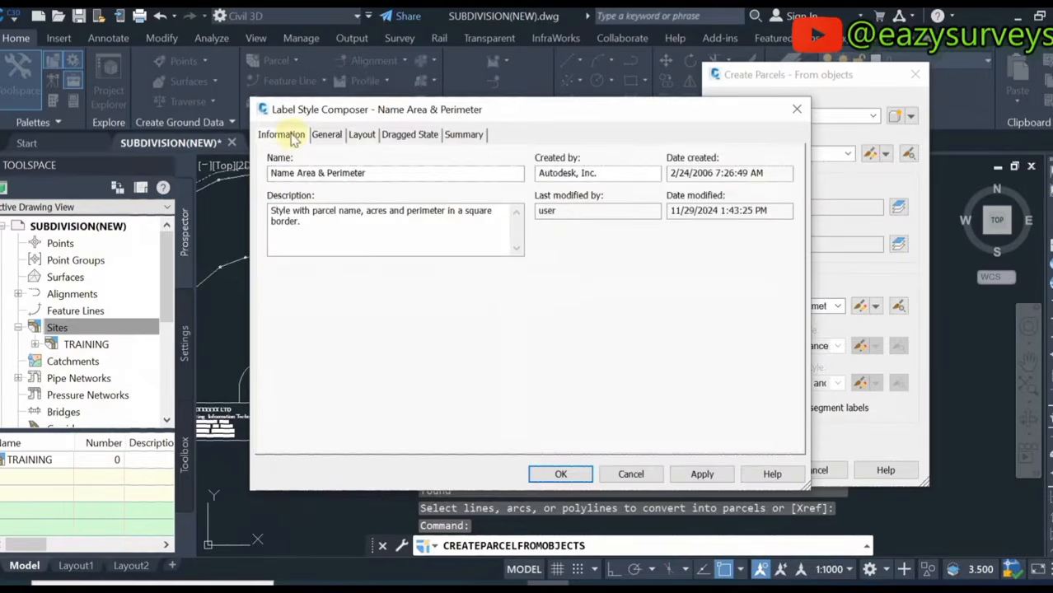
left_click(360, 135)
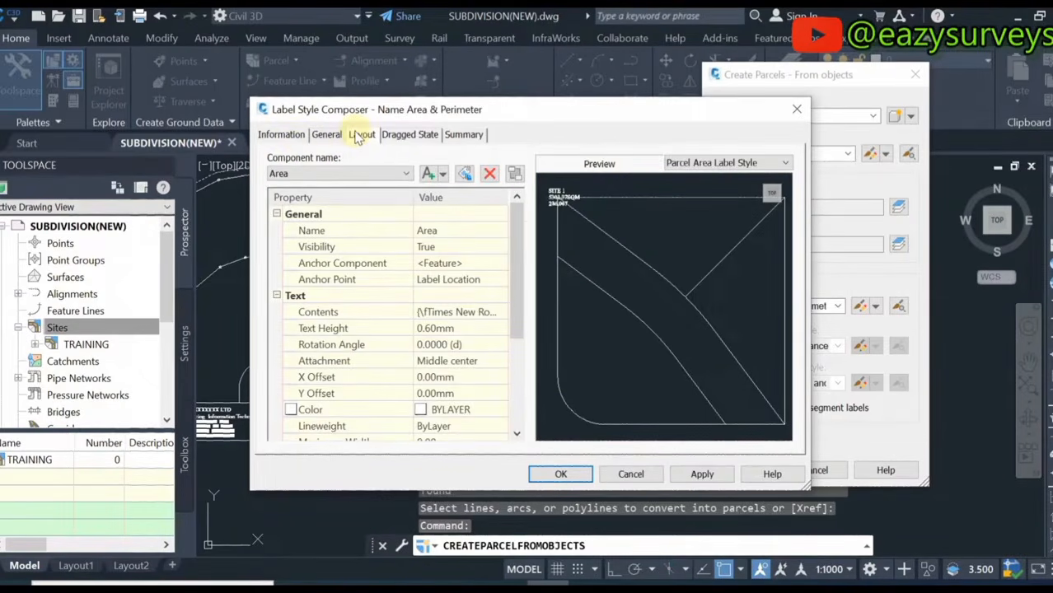
left_click(340, 174)
left_click(341, 180)
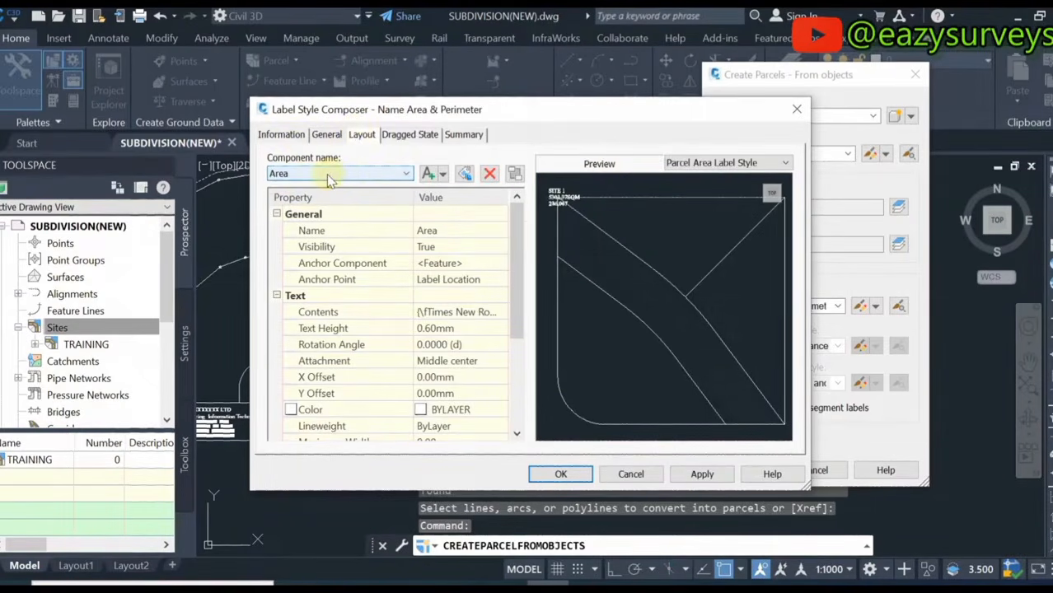
left_click(435, 248)
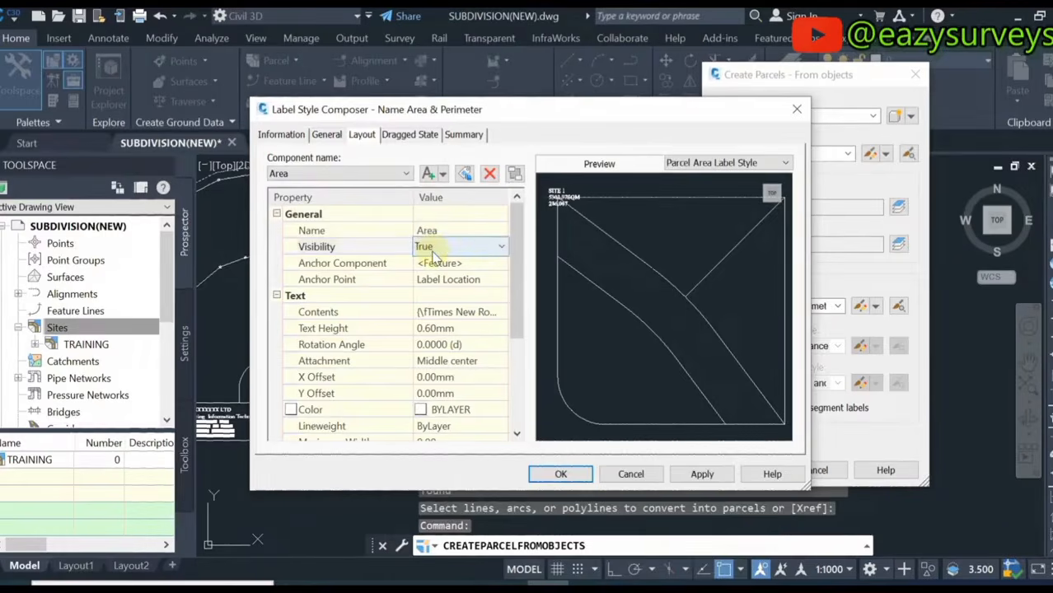
left_click(434, 251)
left_click(435, 250)
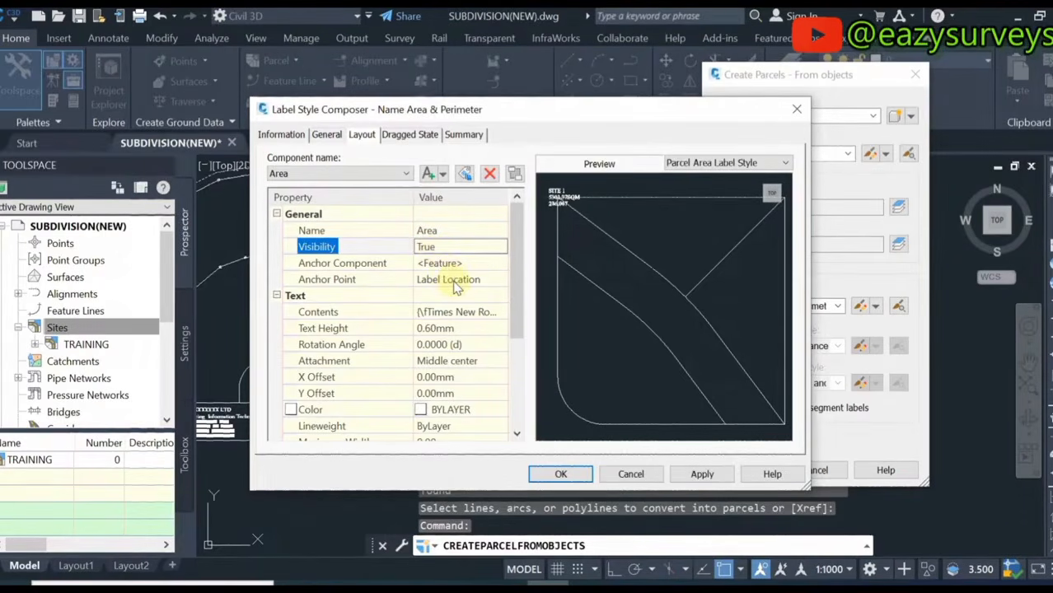
Open the Area component's text contents and examine which parcel properties can be inserted in the label
left_click(432, 315)
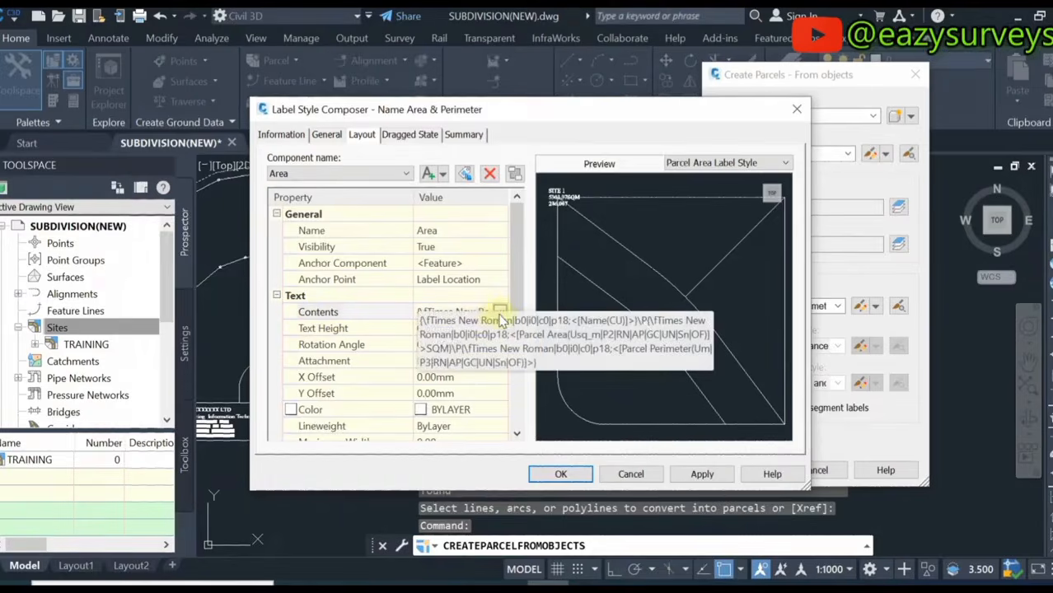
left_click(499, 313)
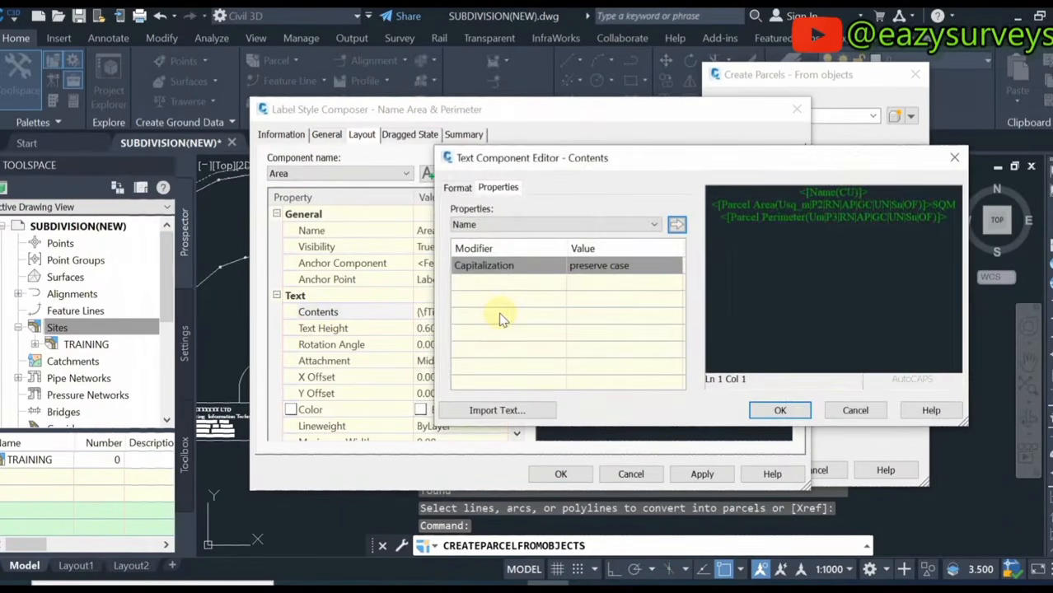
left_click(524, 225)
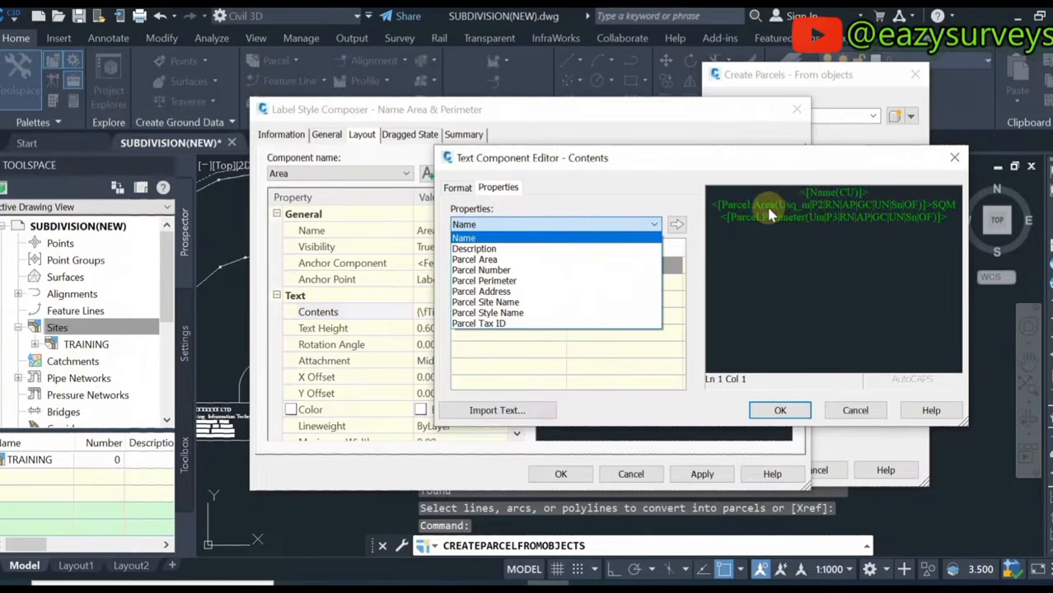
left_click(775, 227)
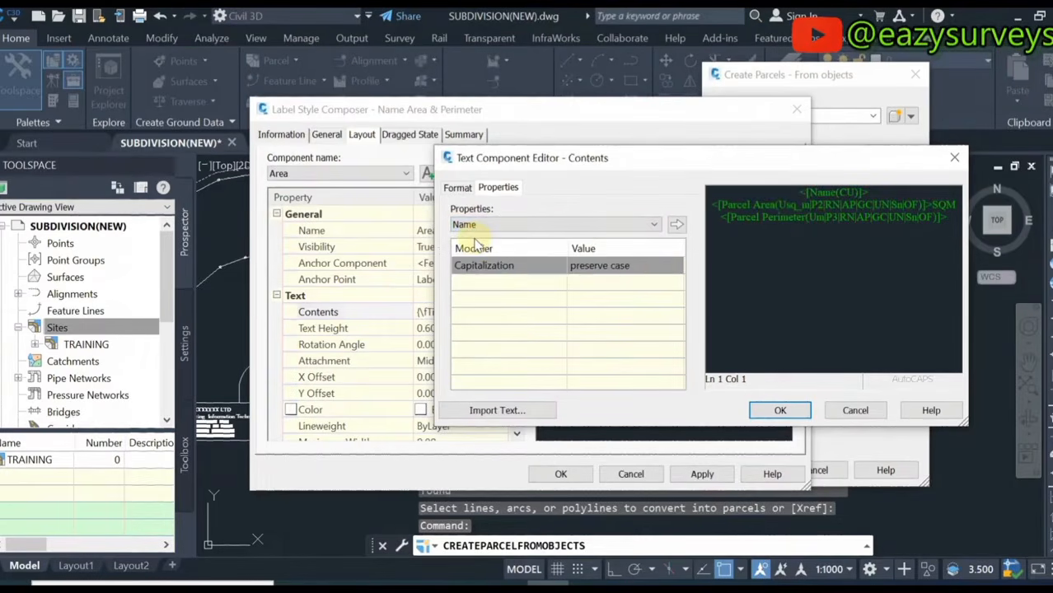
Select the Name field in the label contents, choose the Times New Roman font with ByBlock colour, and accept the contents
left_click_drag(875, 192, 798, 193)
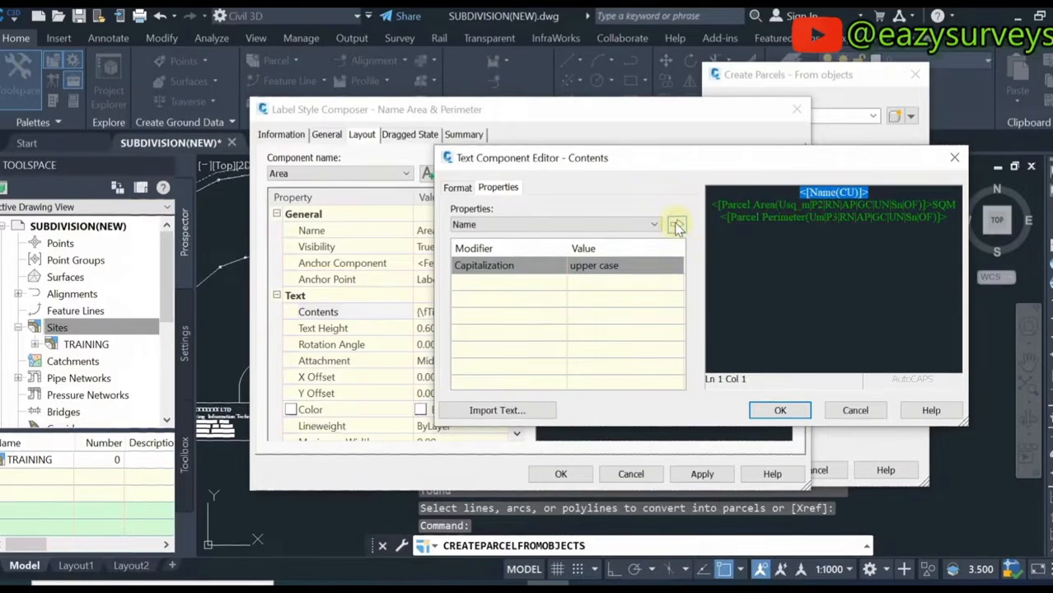
left_click(457, 188)
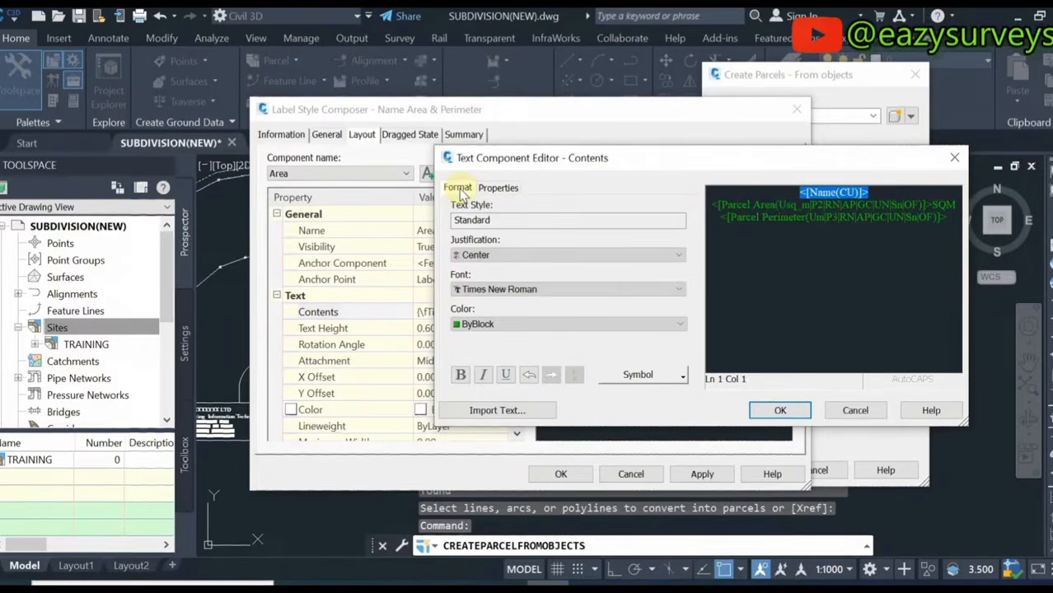
left_click(497, 289)
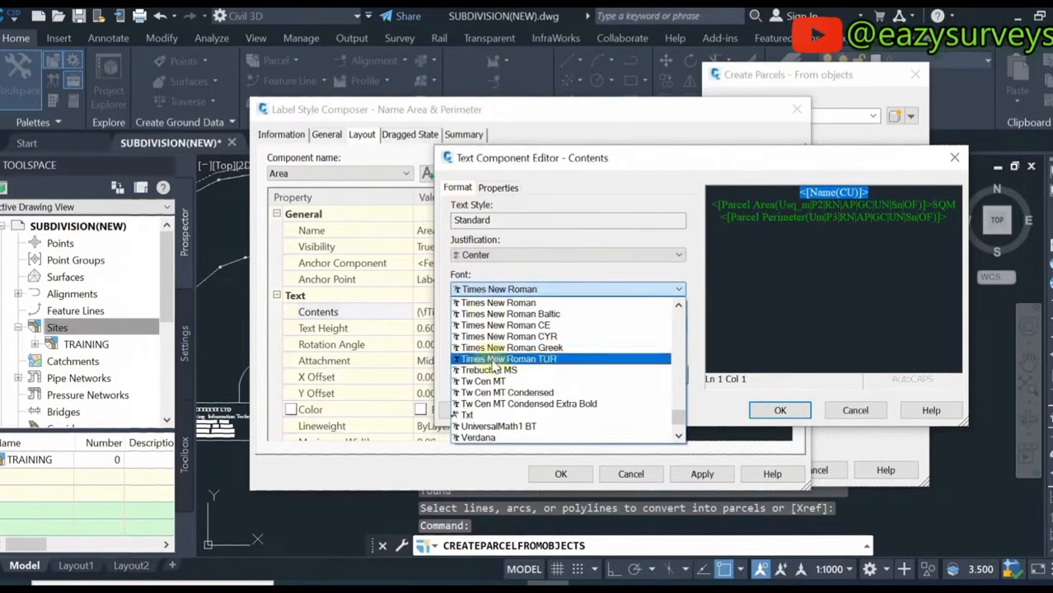
left_click(497, 302)
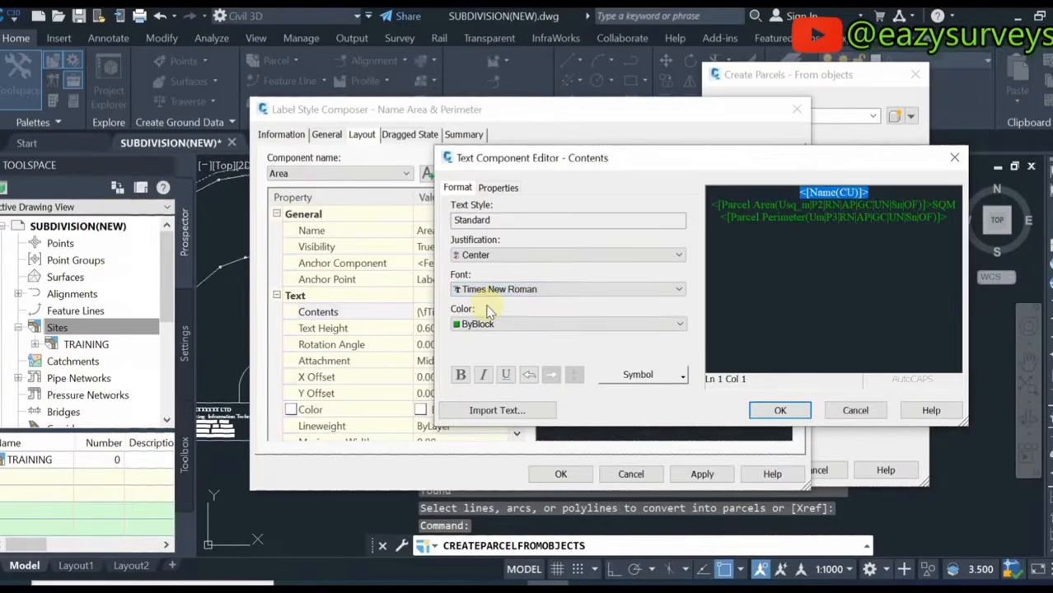
left_click(491, 325)
left_click(490, 325)
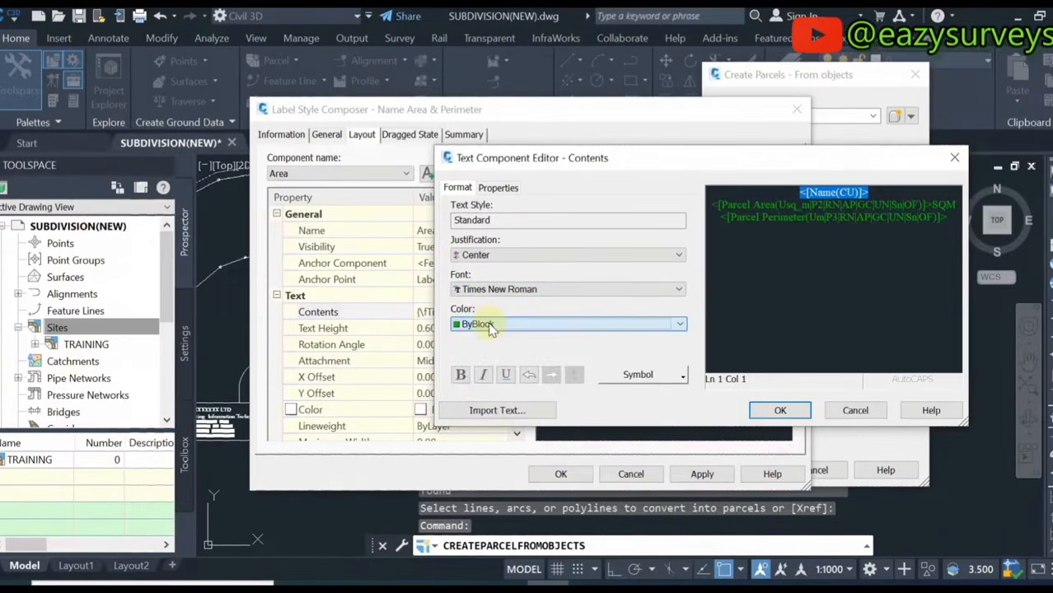
left_click(780, 411)
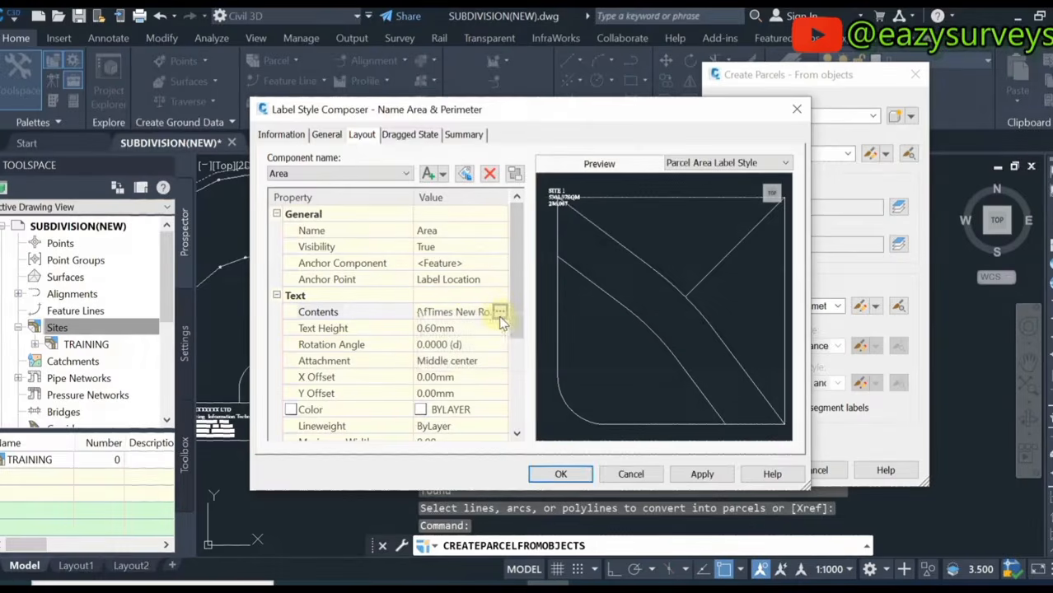
Reopen the Area component's text contents, select the Parcel Area field and set its unit to square meter
left_click(501, 314)
left_click(495, 224)
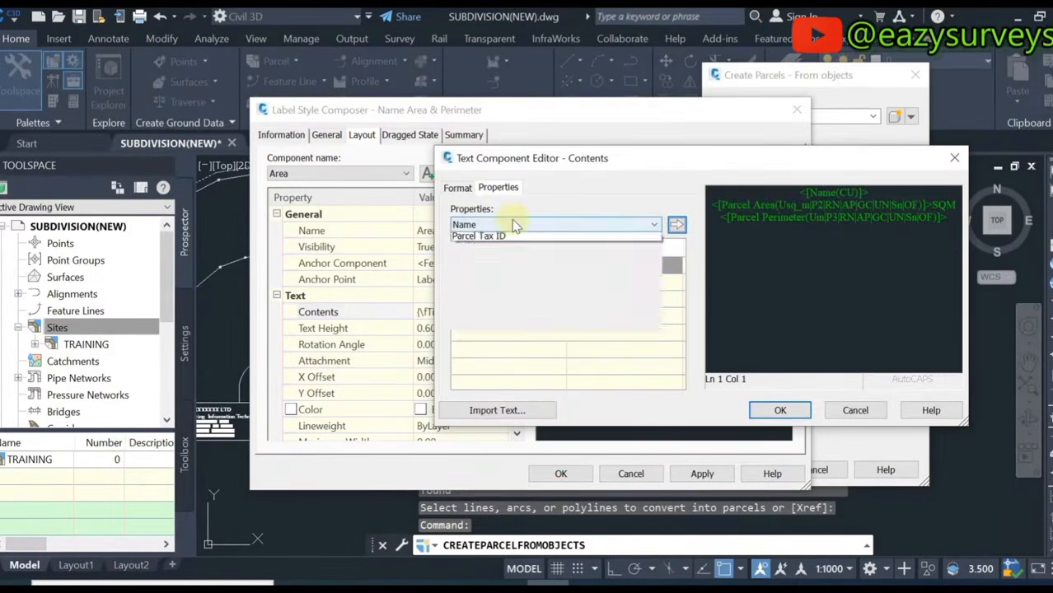
left_click(487, 261)
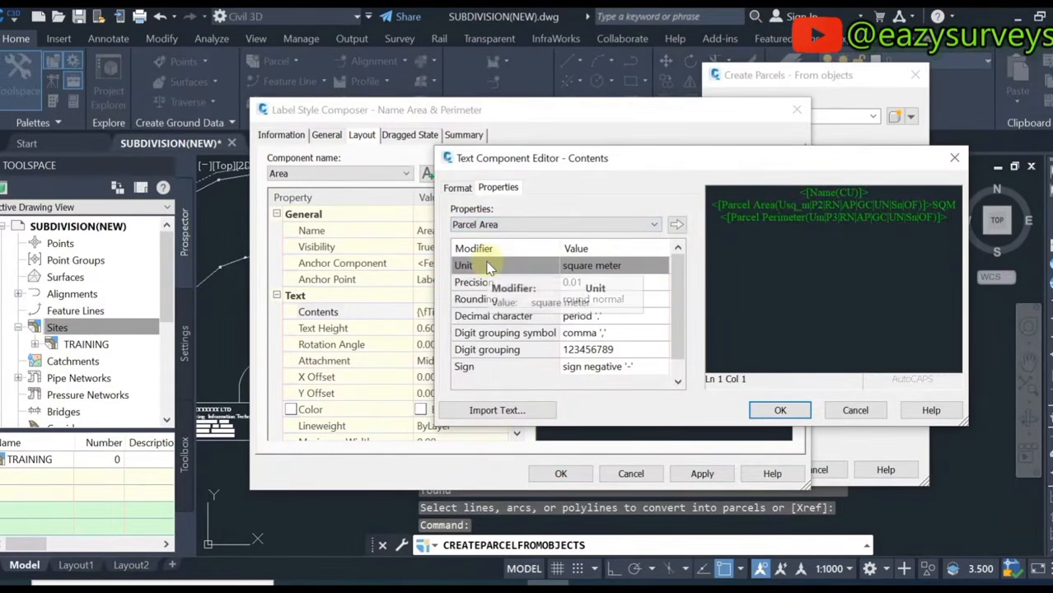
left_click_drag(714, 205, 959, 205)
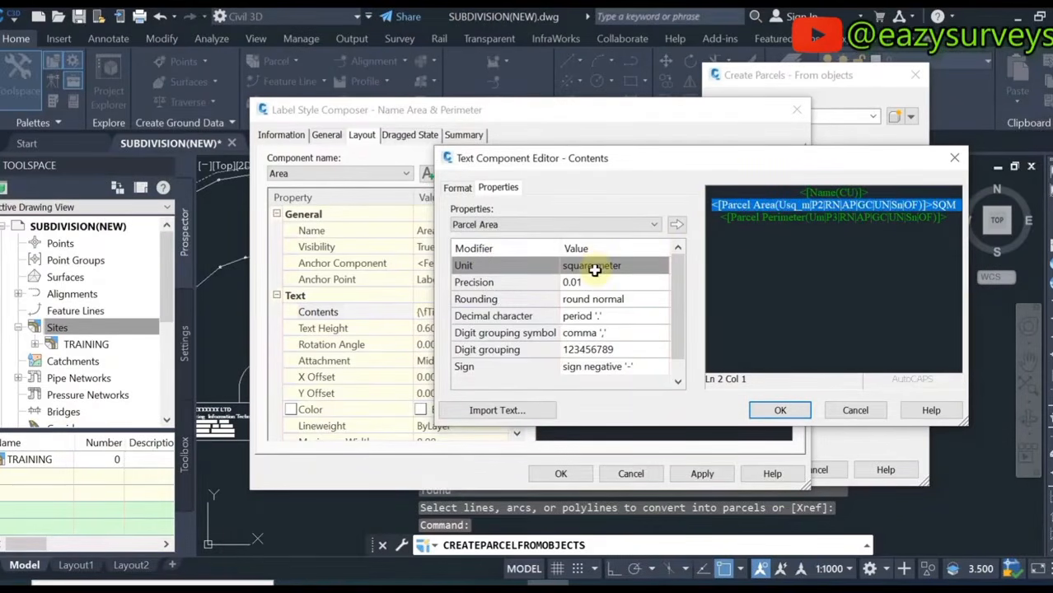
left_click(594, 270)
left_click(594, 270)
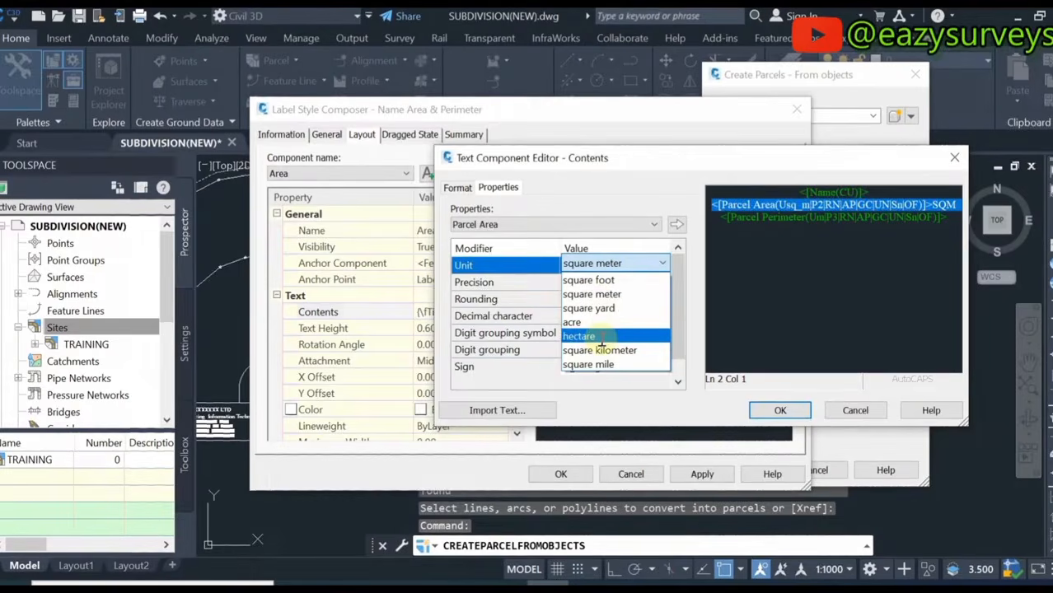
left_click(591, 296)
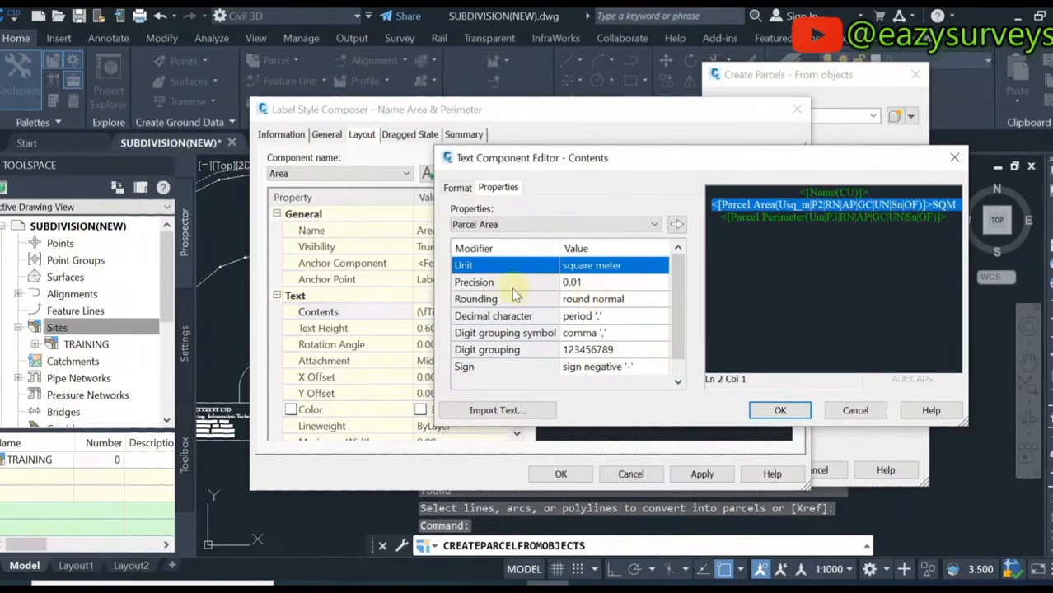
Set the Parcel Area precision to 0.01 and update the selected field in the label contents
left_click(582, 284)
left_click(588, 282)
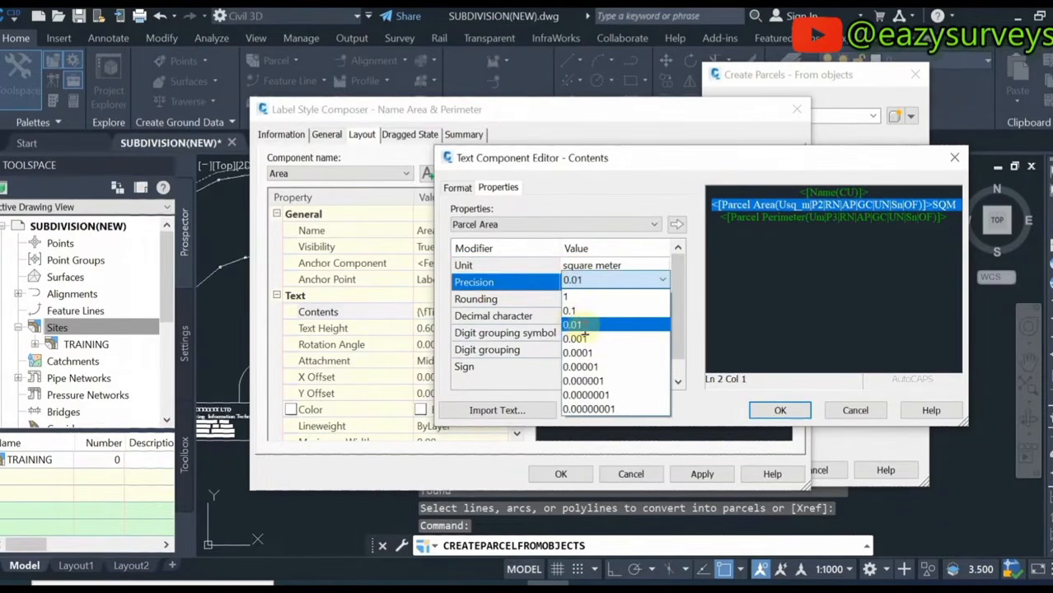
left_click(581, 325)
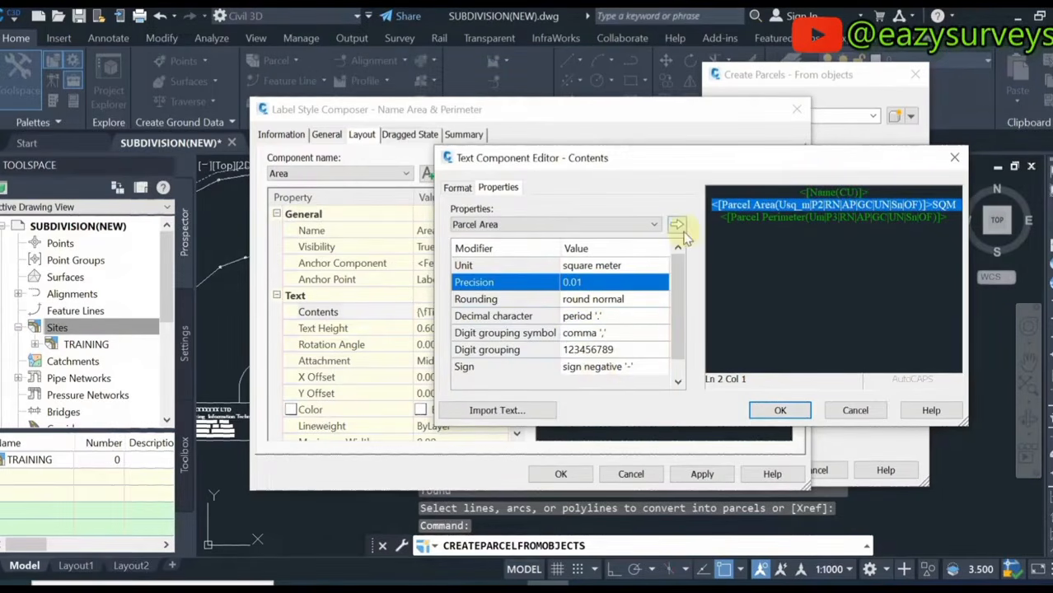
left_click(677, 226)
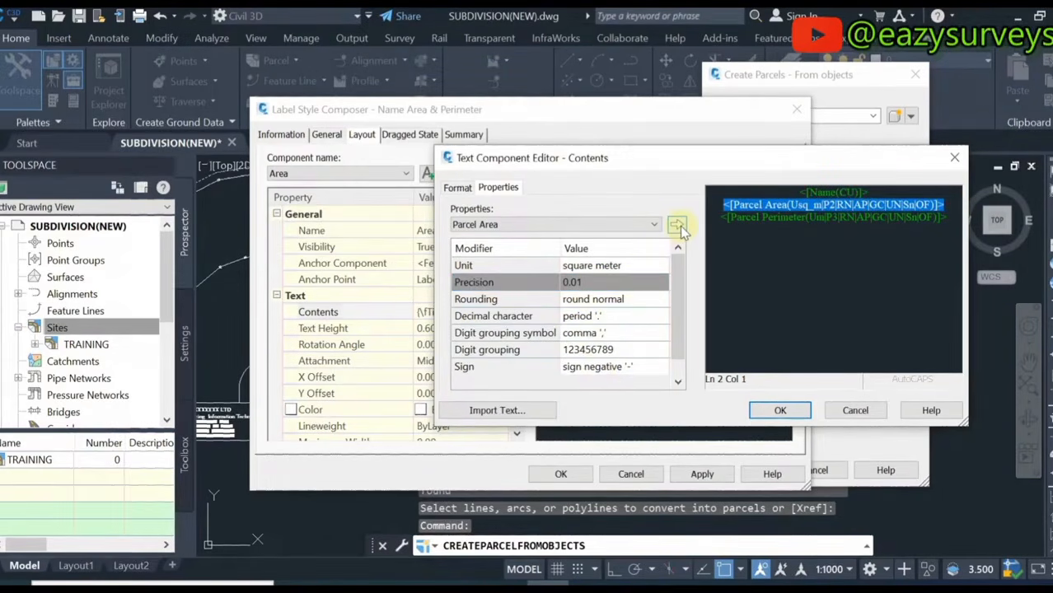
Keep Times New Roman as the Parcel Area field's font and add the suffix Sqm after the field
left_click(458, 187)
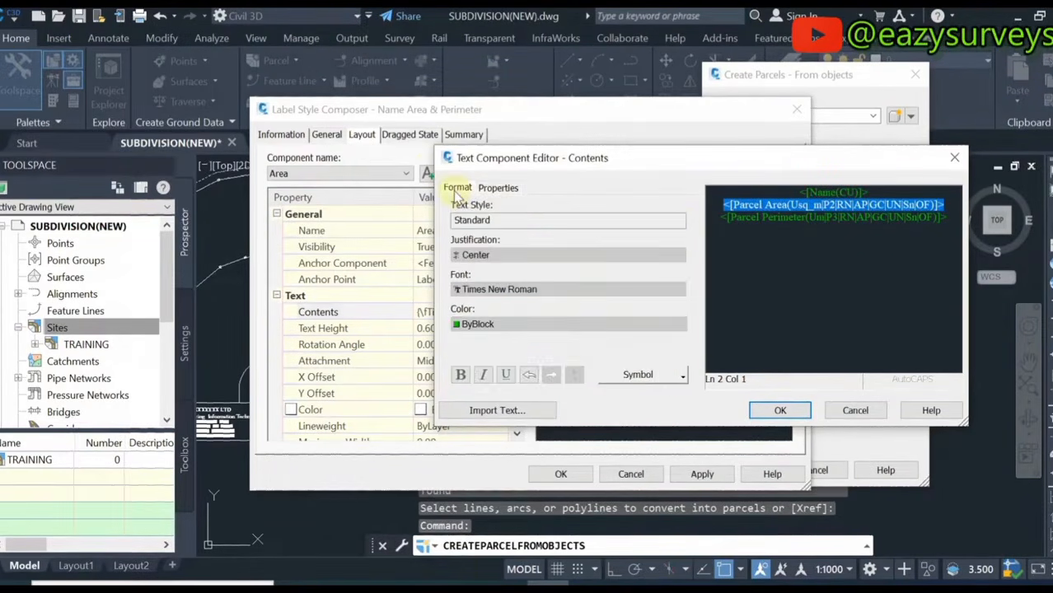
left_click(504, 290)
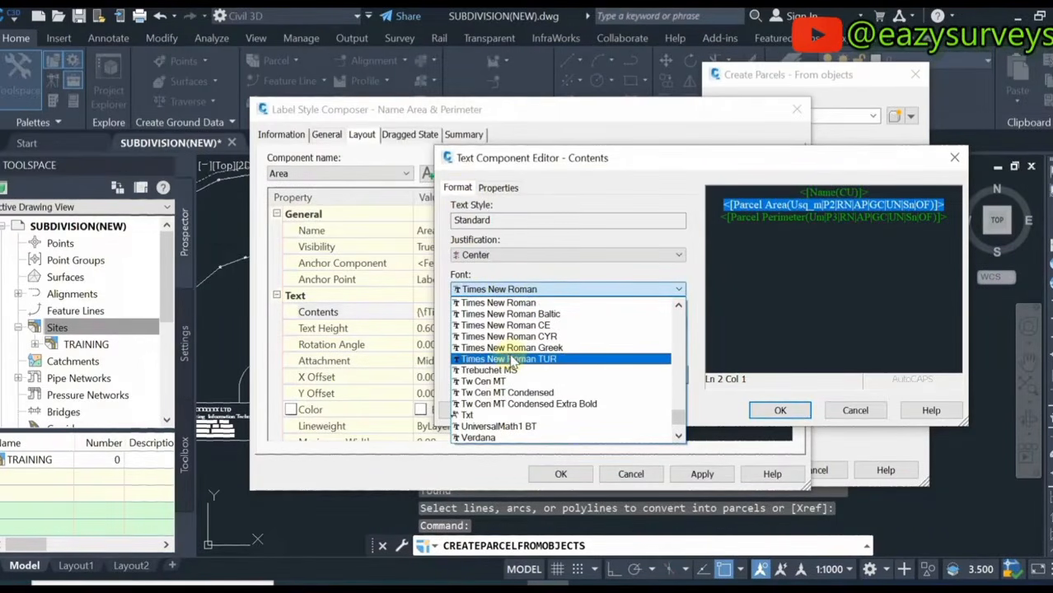
left_click(511, 290)
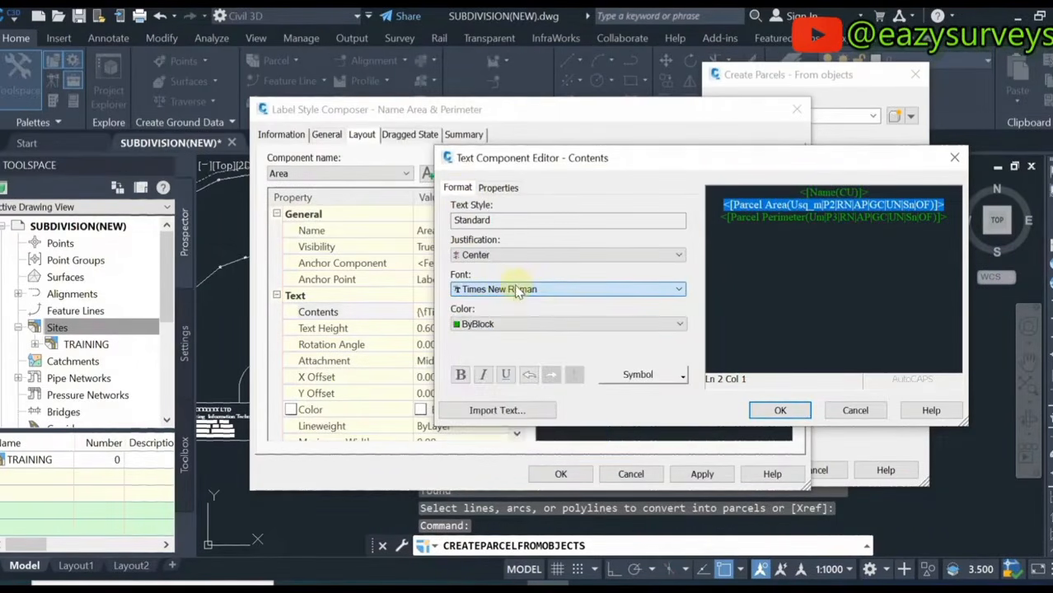
left_click(948, 205)
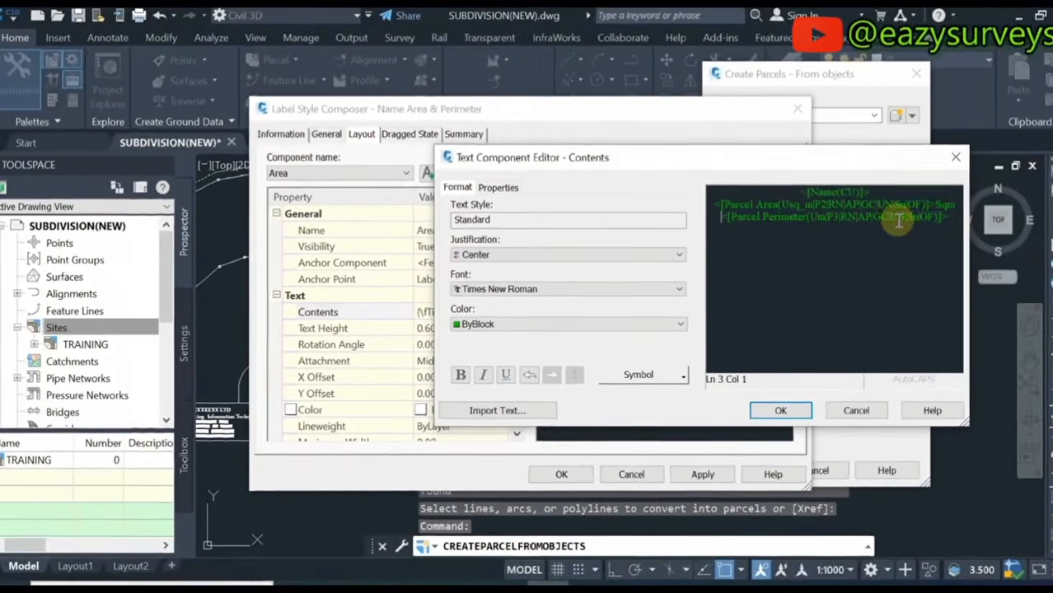
left_click(1022, 203)
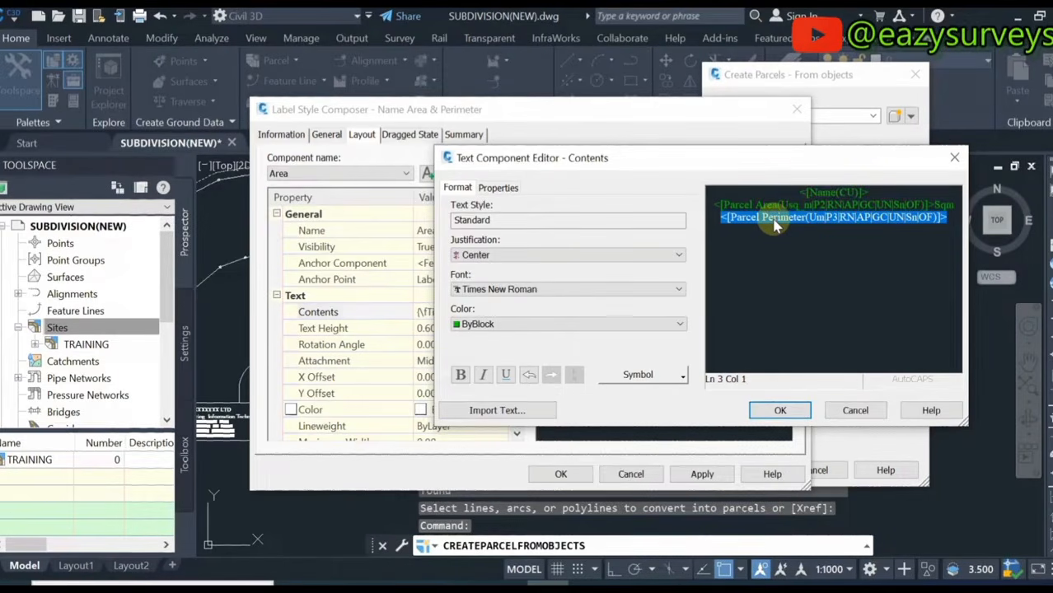
Select the Parcel Perimeter field, choose the Times New Roman font for it, and accept the label contents
left_click(554, 288)
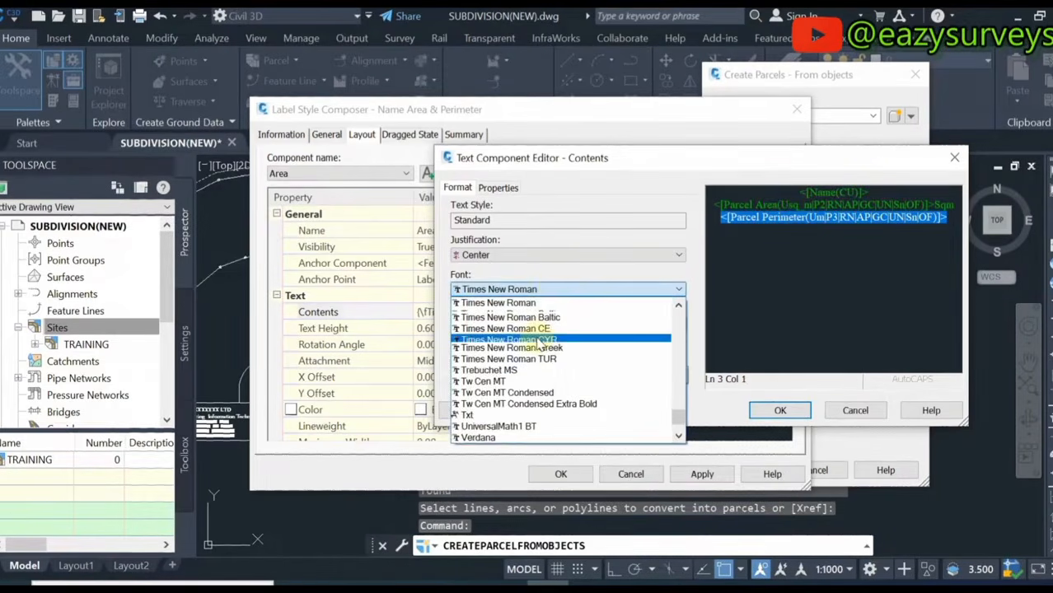
scroll(532, 346, "up", 2)
left_click(524, 378)
left_click(778, 412)
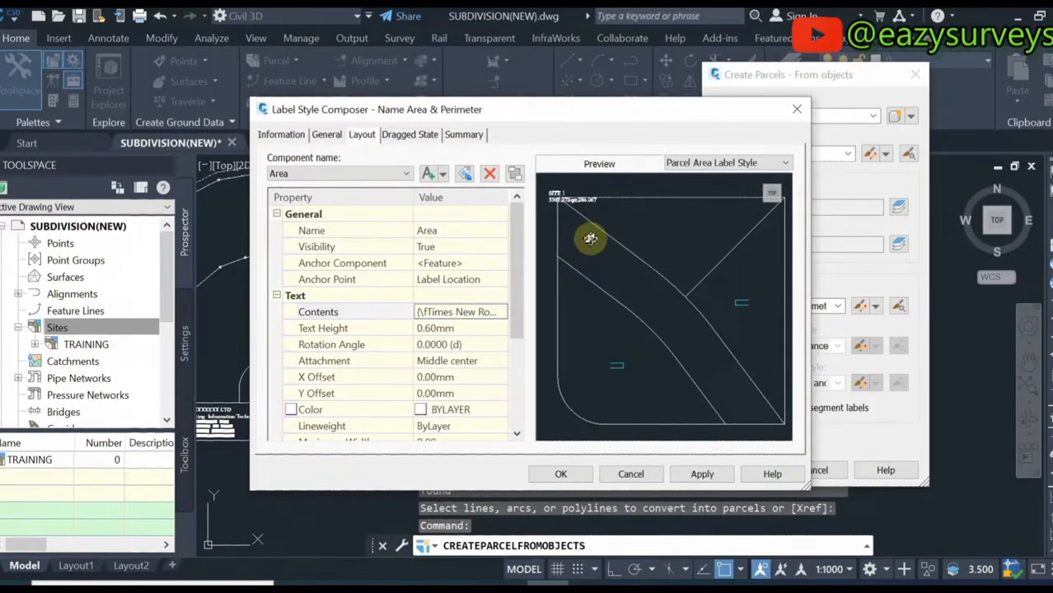
Keep the Area component's text height at 0.60mm, then apply and accept the Name Area & Perimeter label style
left_click(330, 333)
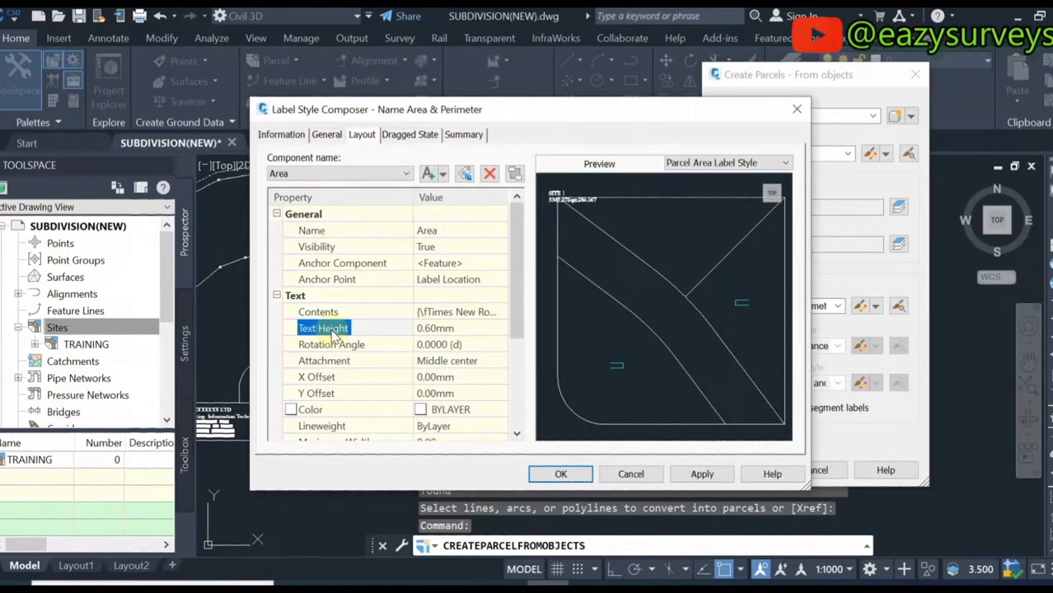
left_click(451, 329)
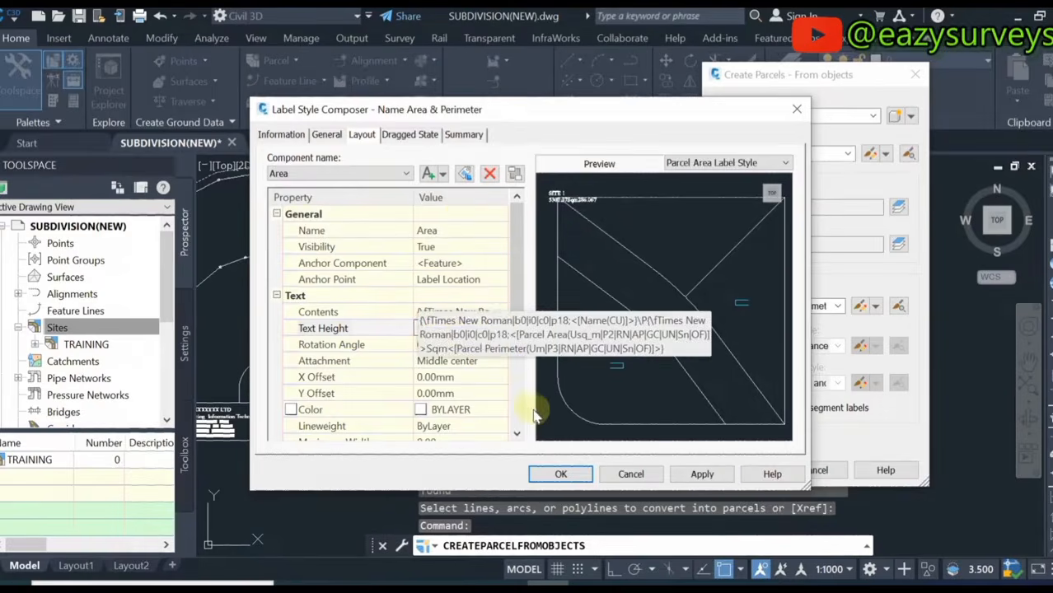
left_click(702, 474)
left_click(561, 476)
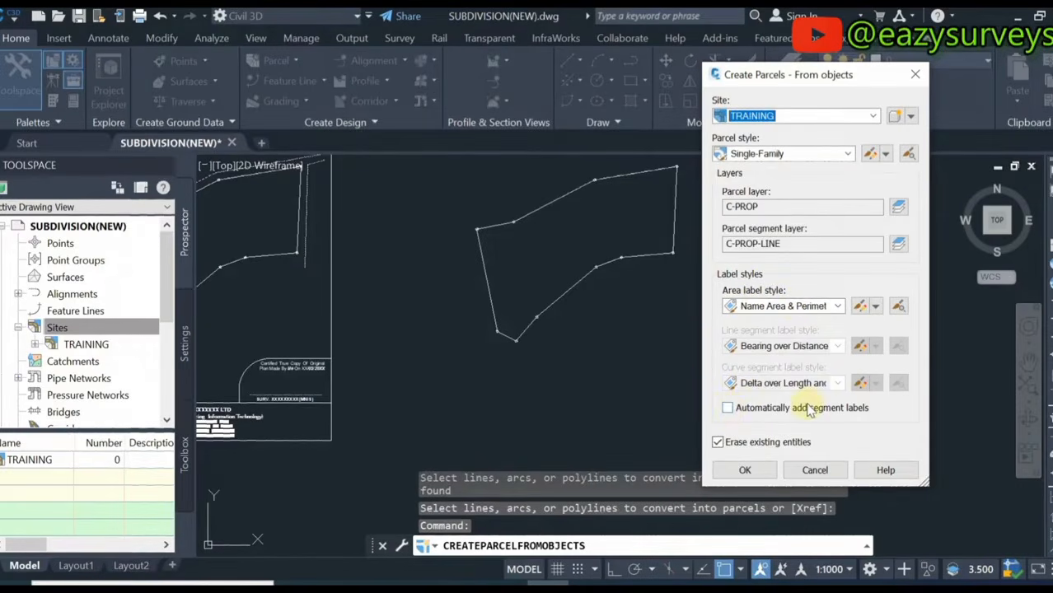
Enable automatic segment labels for the new parcel and choose Bearing over Distance as the line segment label style
left_click(729, 409)
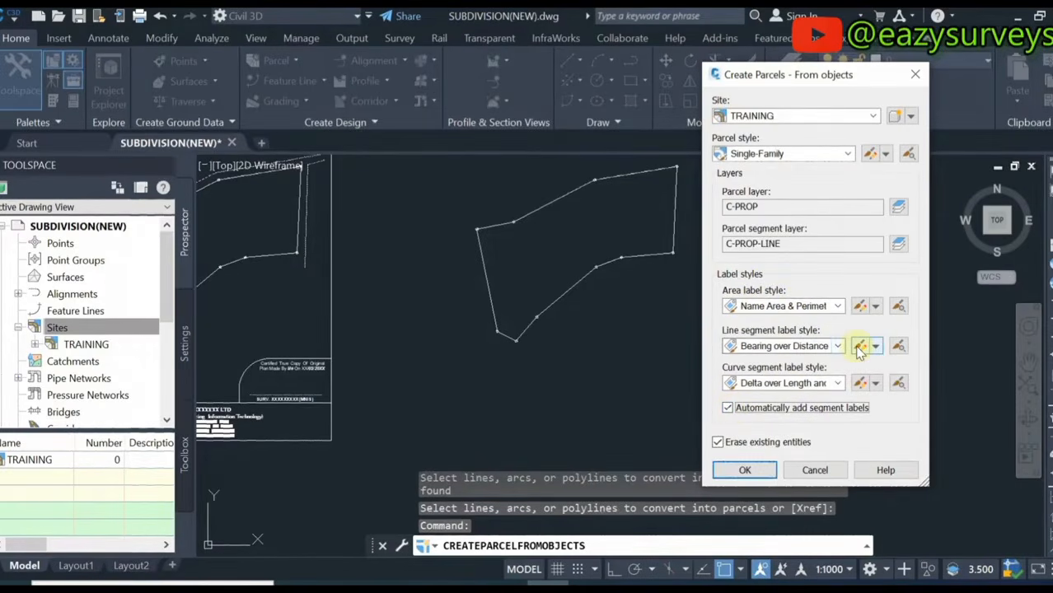
left_click(839, 347)
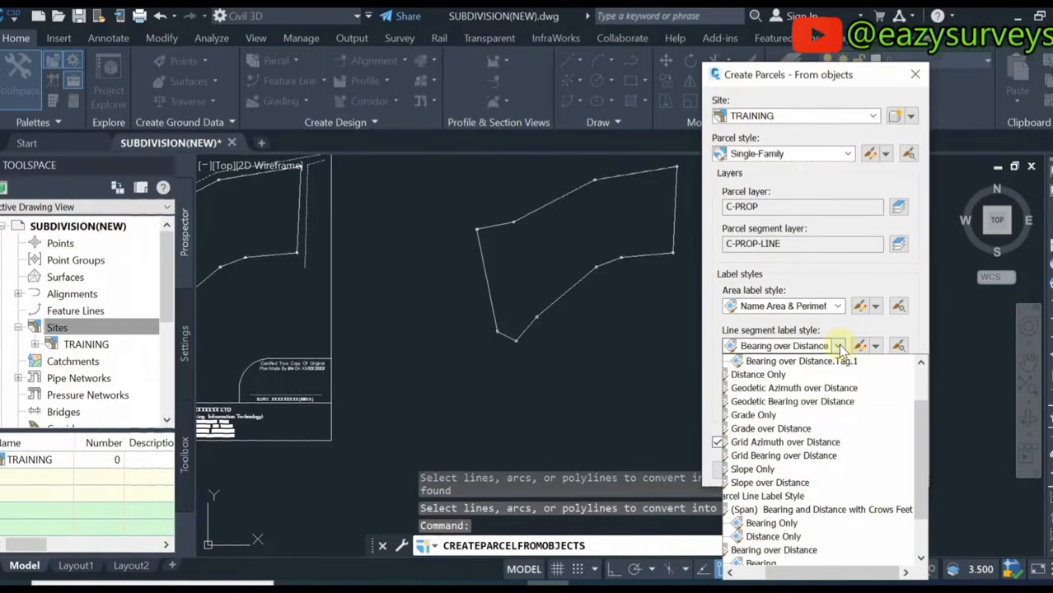
scroll(796, 388, "up", 2)
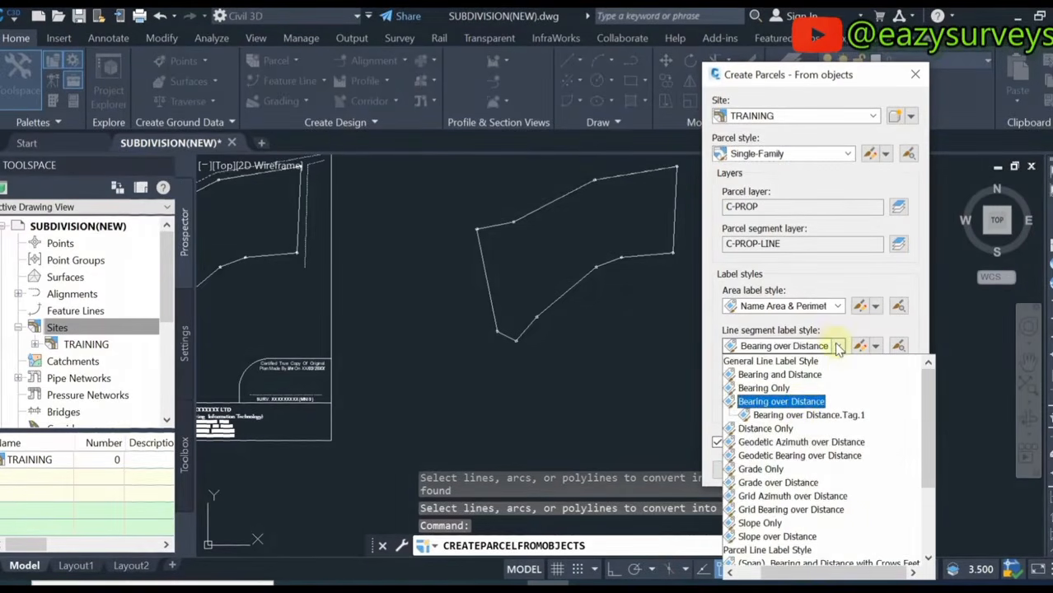
left_click(793, 403)
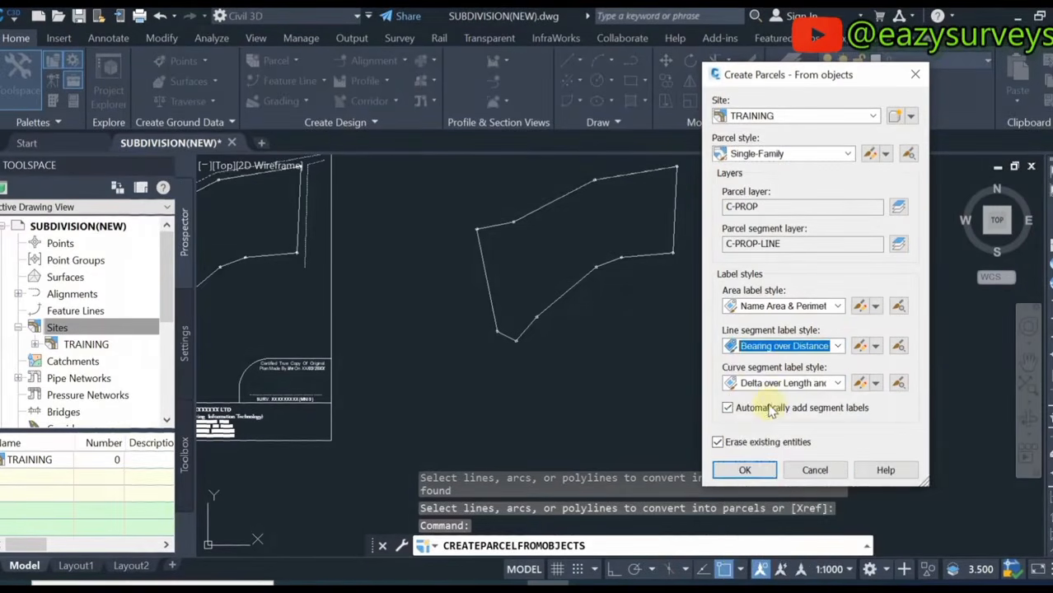
Open the Bearing over Distance label style for editing, check the Bearing component's general settings, and open its text contents
left_click(860, 346)
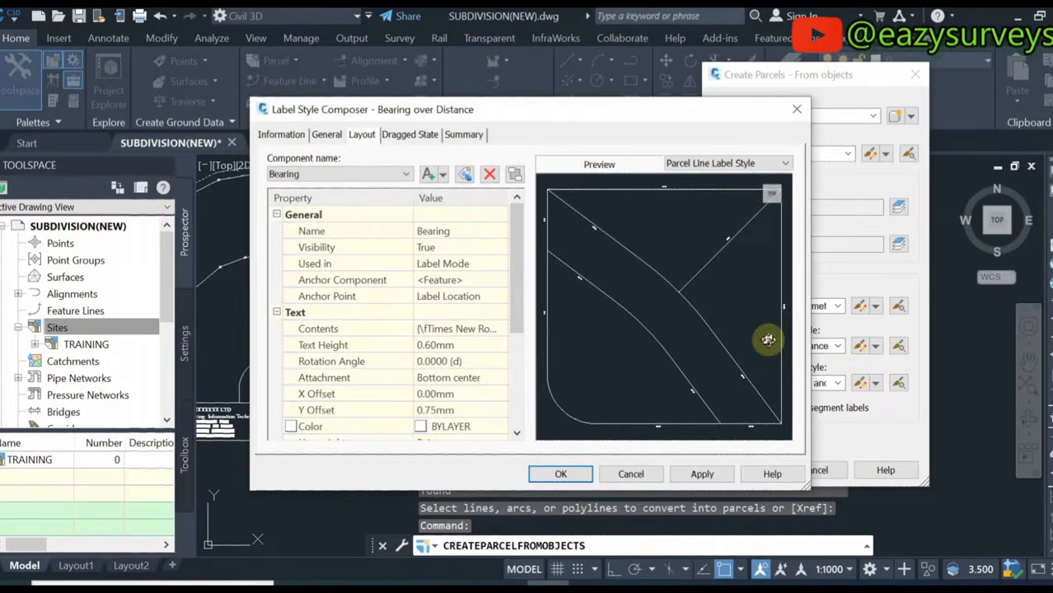
left_click(444, 231)
left_click(469, 247)
left_click(449, 264)
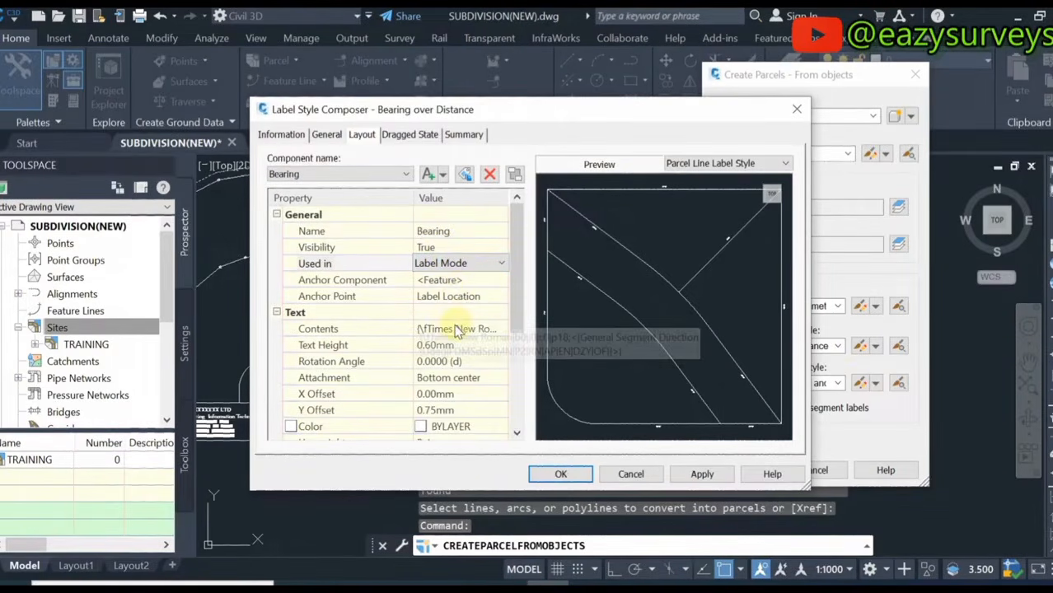
left_click(322, 331)
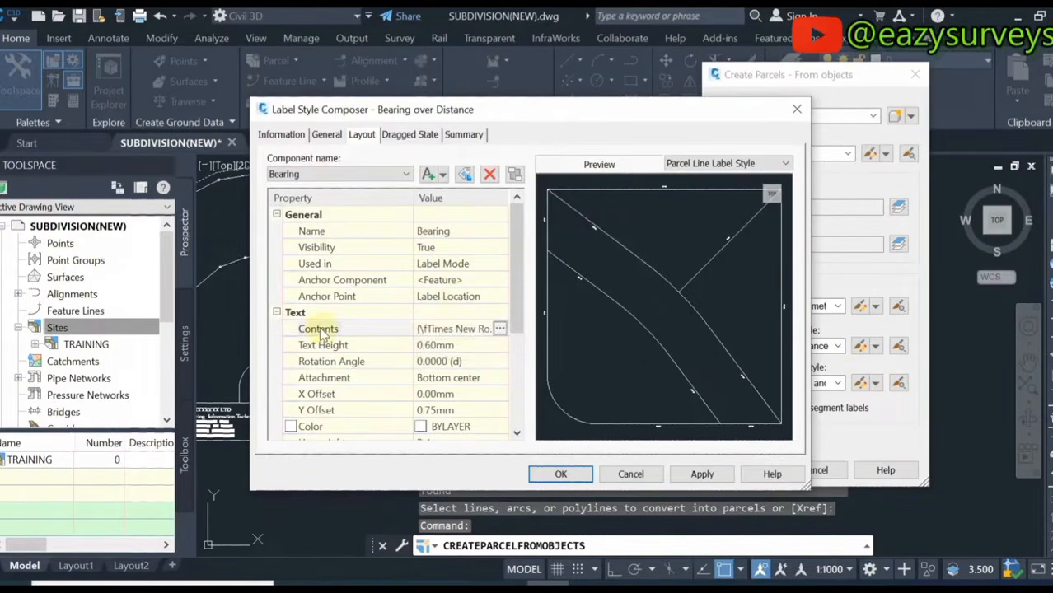
left_click(501, 328)
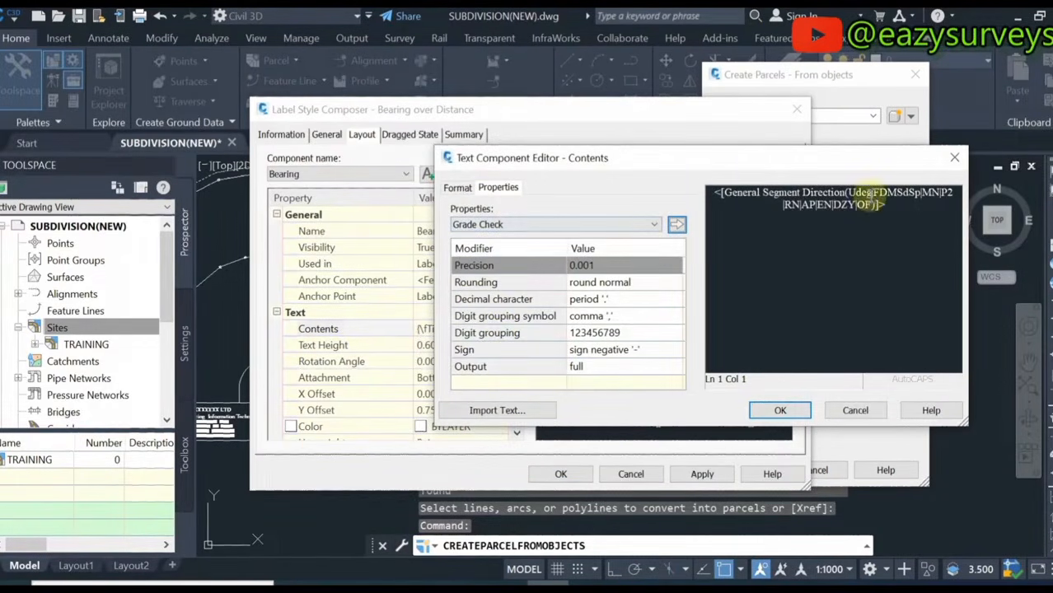
Select the General Segment Direction field and set its unit to degree and measurement type to North Azimuth, keeping the DD° MM' SS.SS" format
left_click(814, 206)
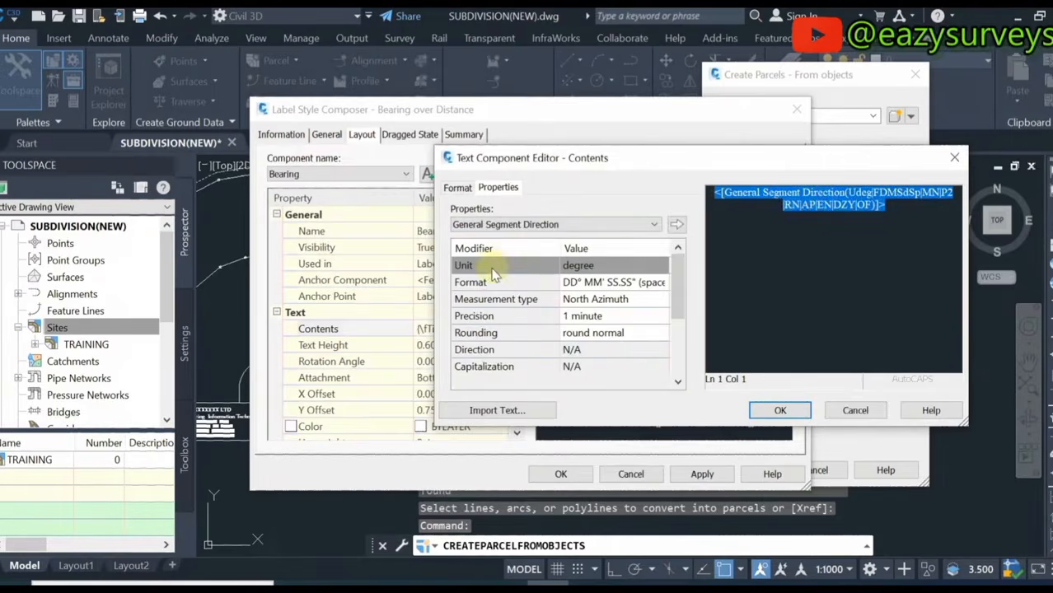
left_click(601, 266)
left_click(604, 265)
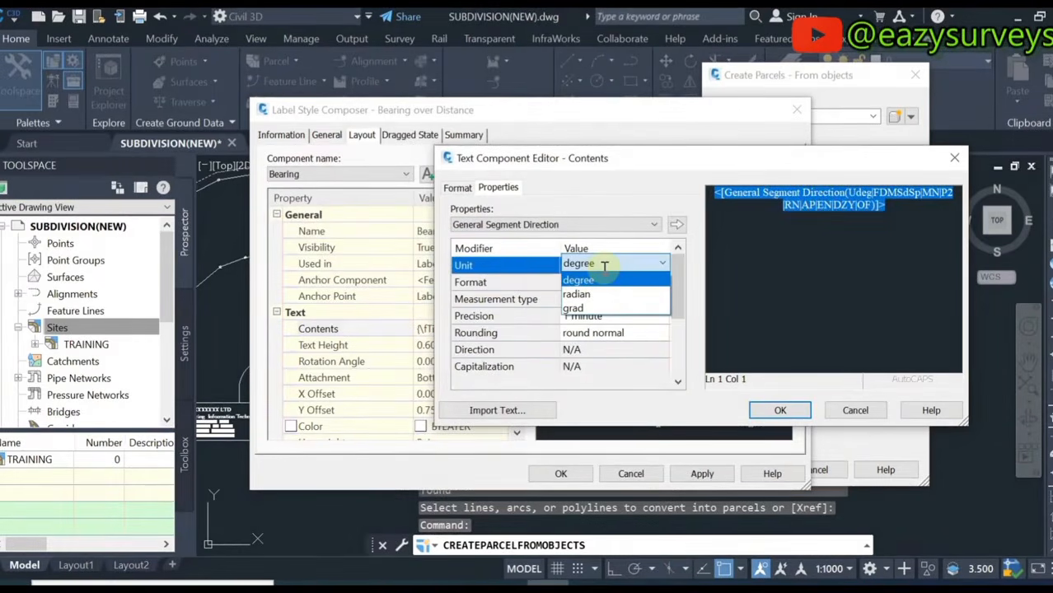
left_click(604, 266)
left_click(569, 282)
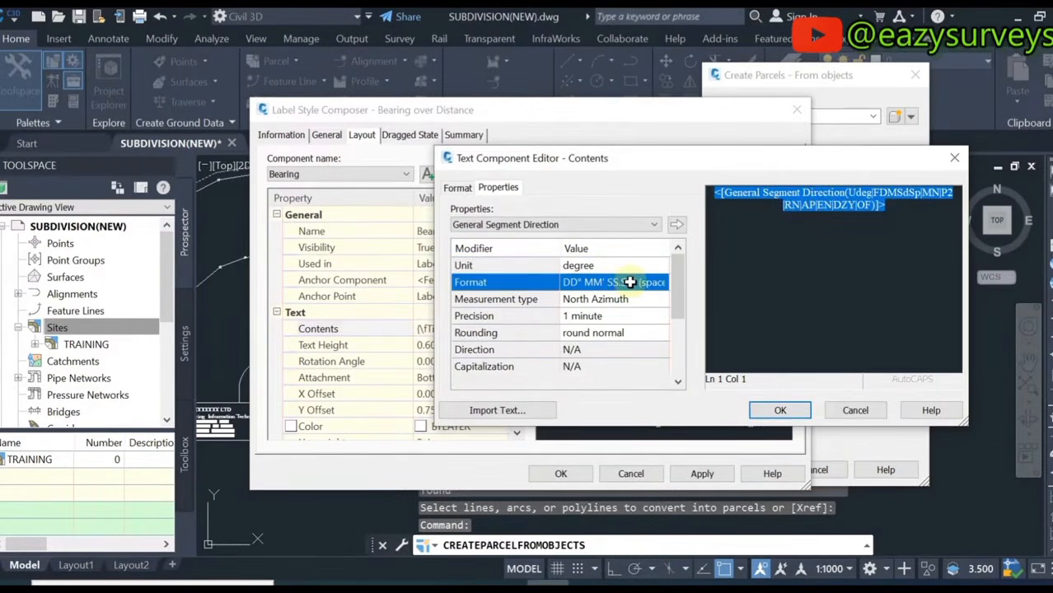
left_click(574, 299)
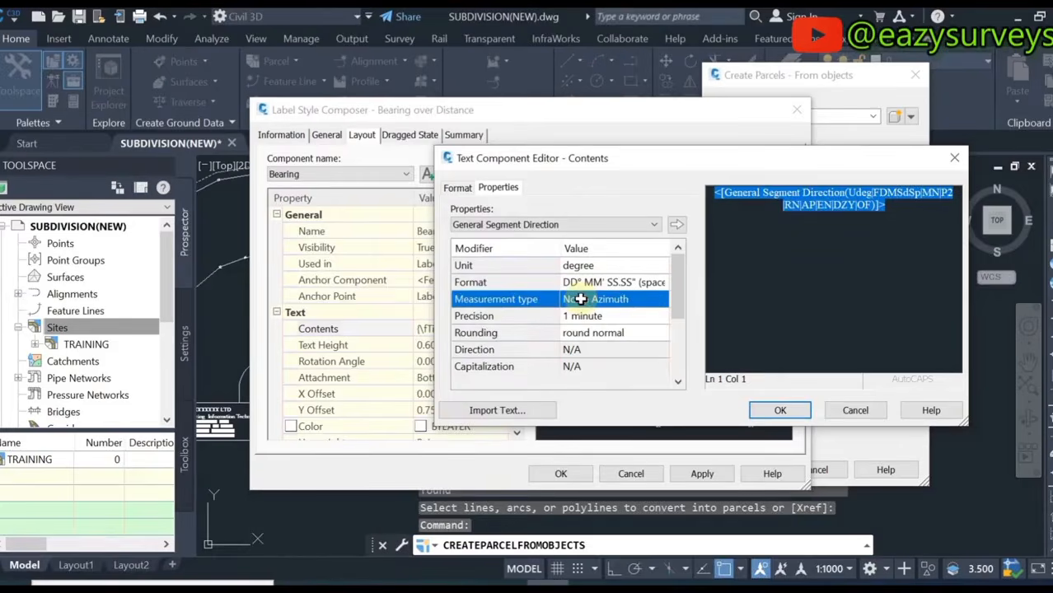
left_click(575, 298)
left_click(582, 328)
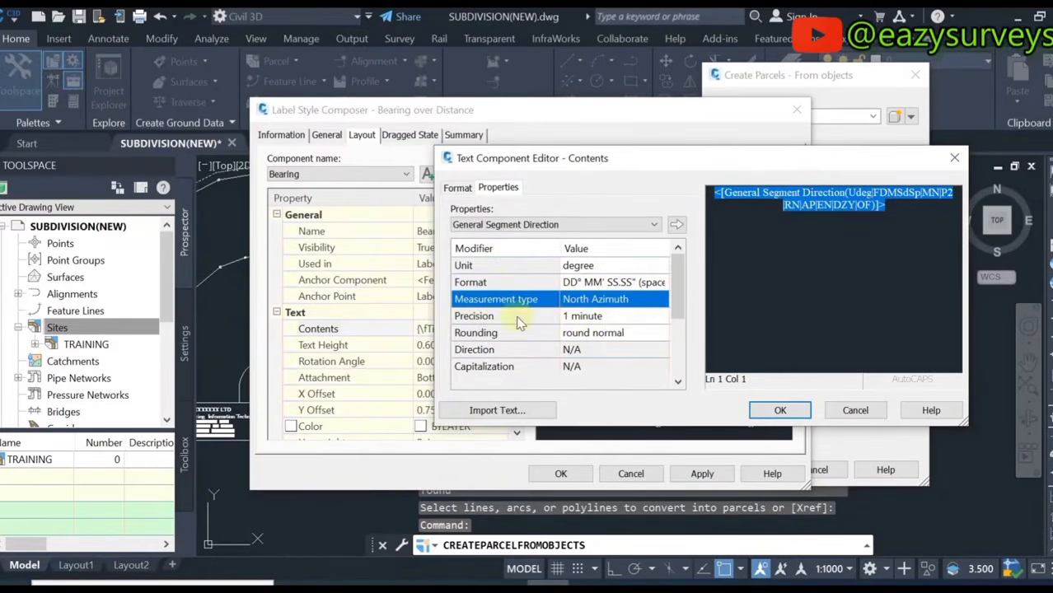
Set the General Segment Direction precision to 1 minute and update the selected field in the contents
left_click(600, 314)
left_click(602, 315)
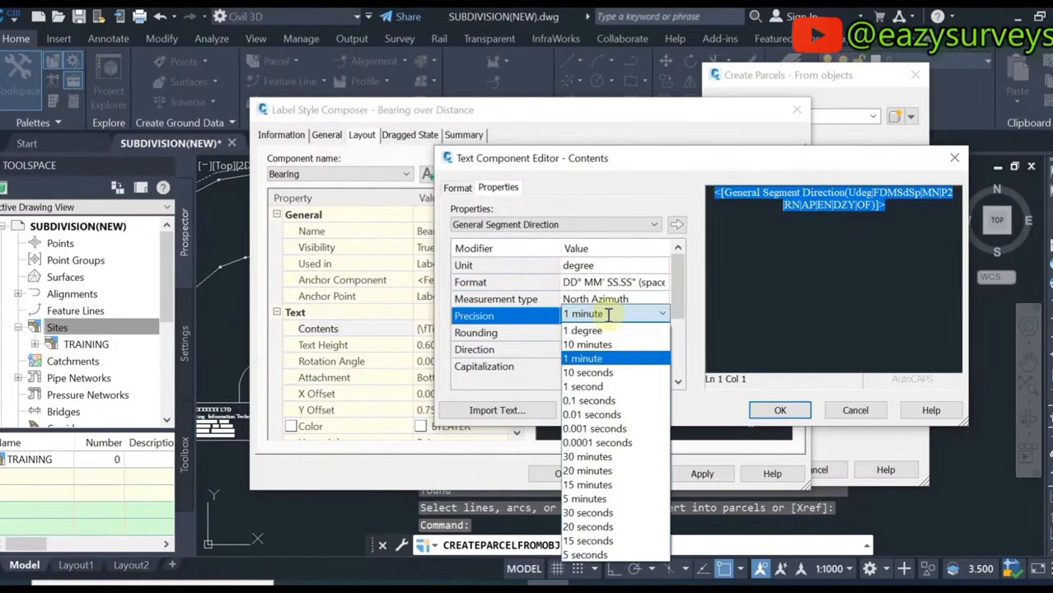
left_click(593, 361)
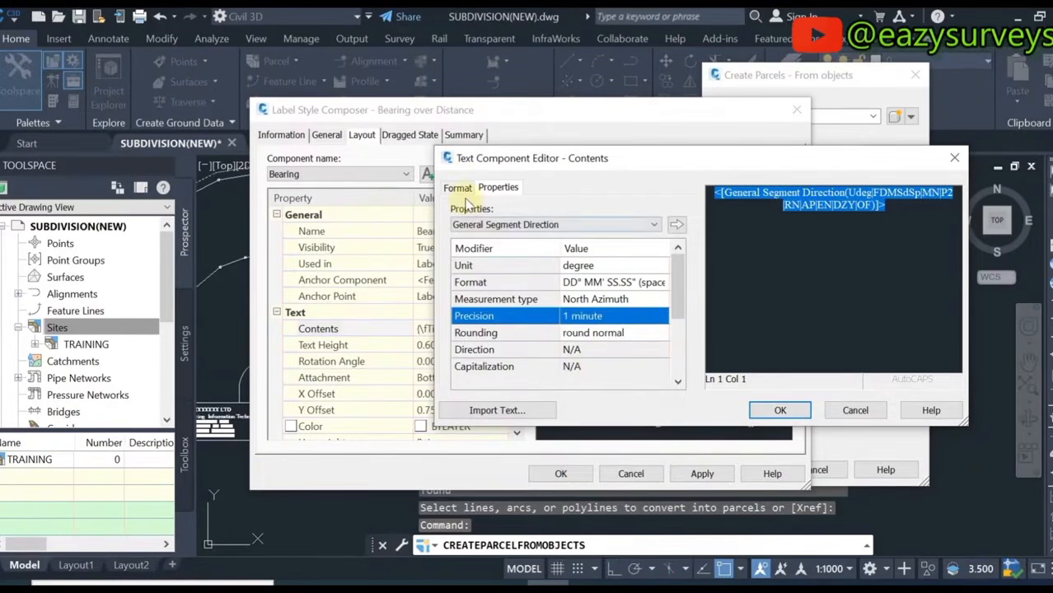
left_click(676, 226)
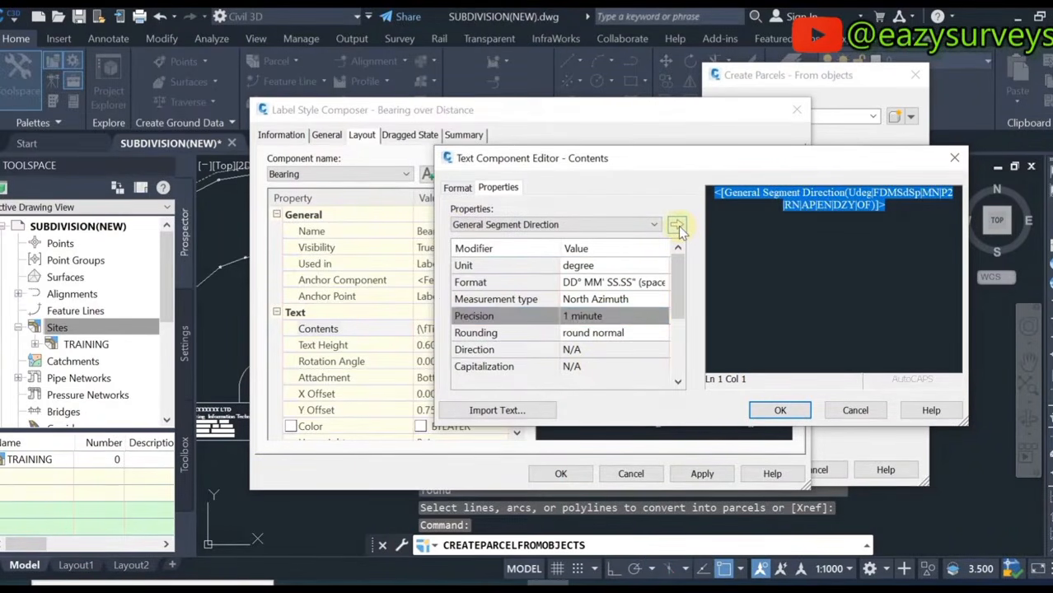
Choose Times New Roman as the font for the Bearing component's contents and accept the text edits
left_click(464, 192)
left_click(519, 289)
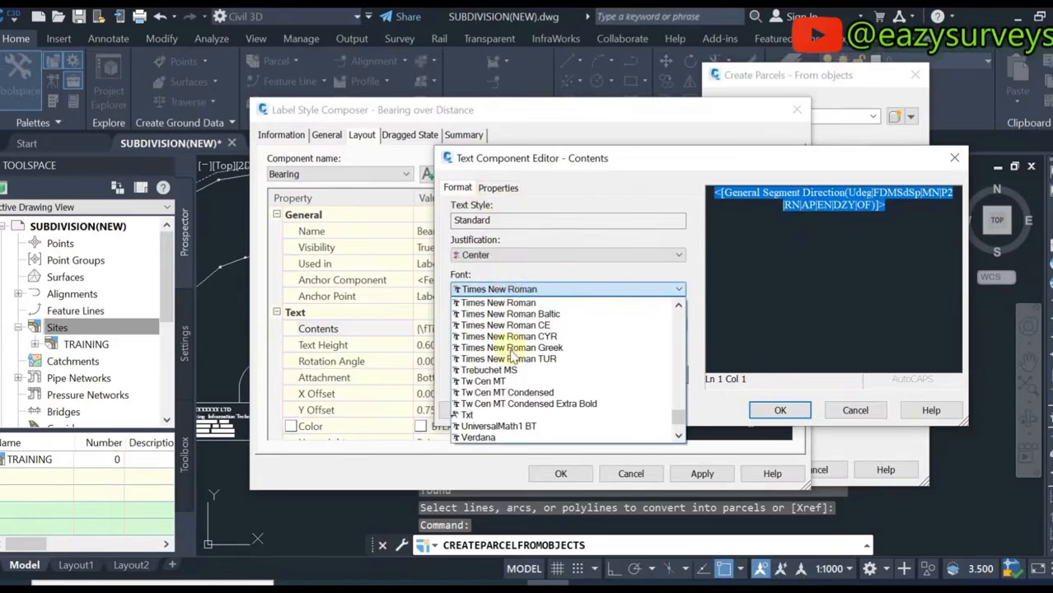
left_click(521, 305)
left_click(780, 410)
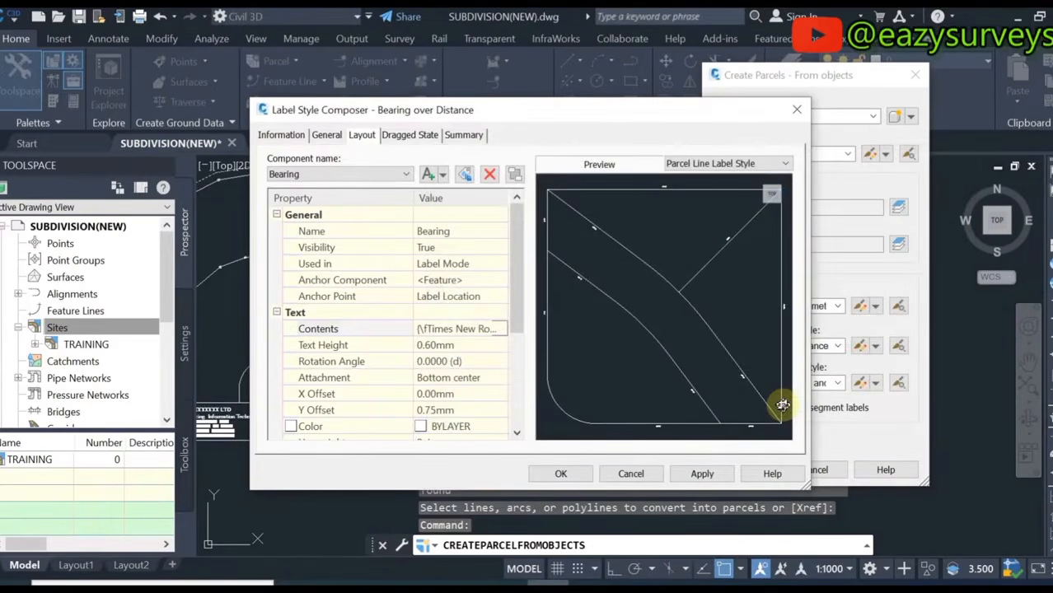
Edit the Distance component's contents, setting General Segment Length to meter with 0.01 precision and updating the selected field
left_click(335, 178)
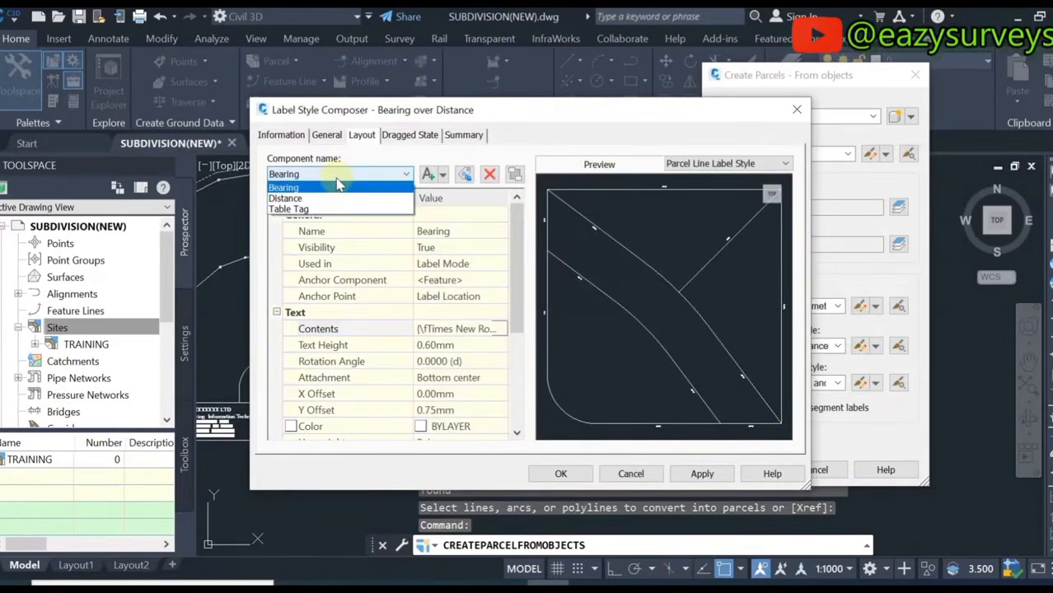
left_click(302, 198)
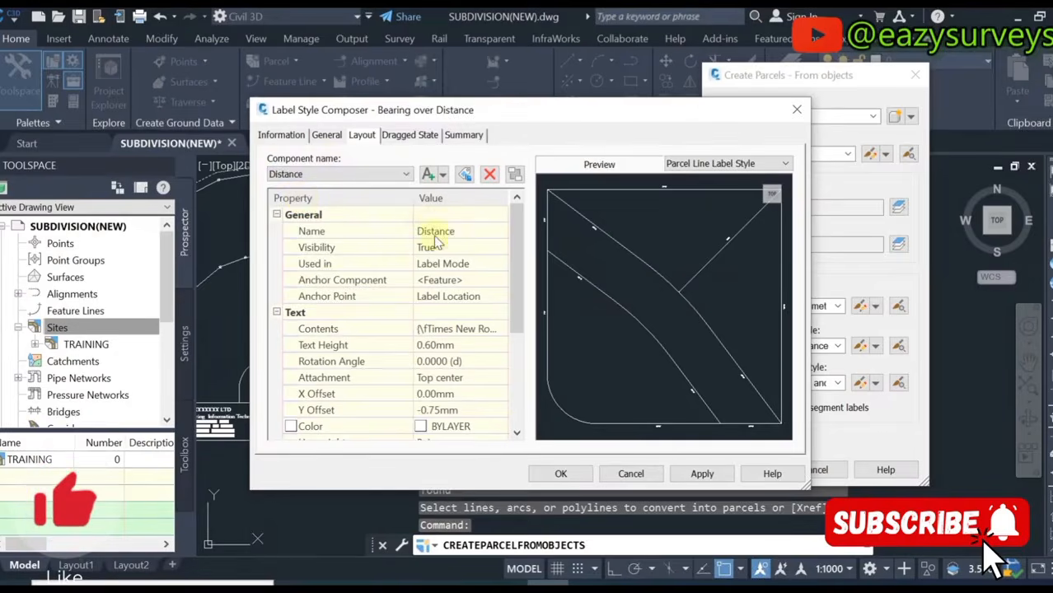
left_click(352, 329)
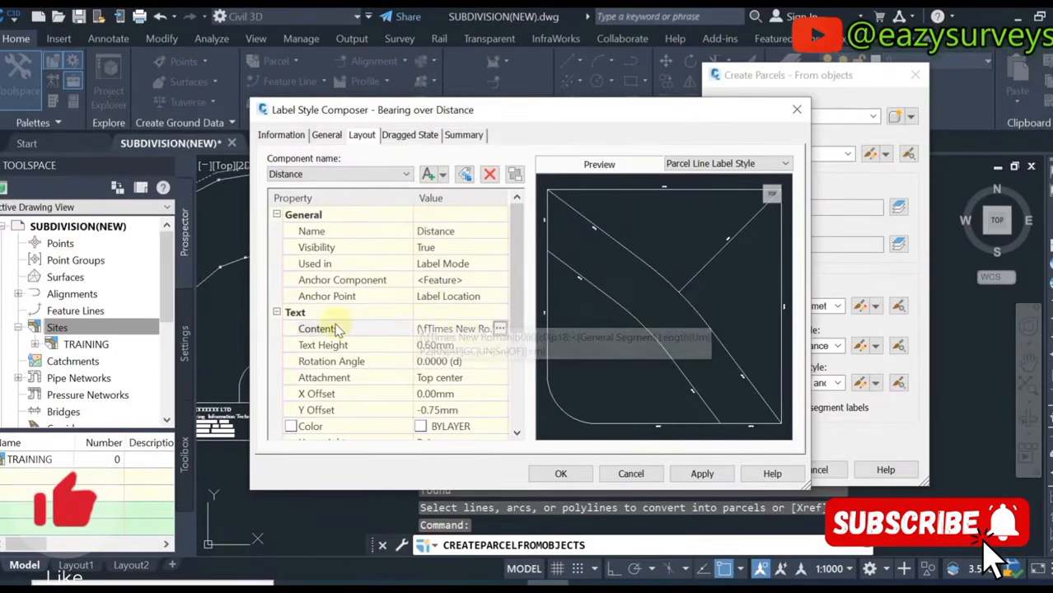
left_click(500, 329)
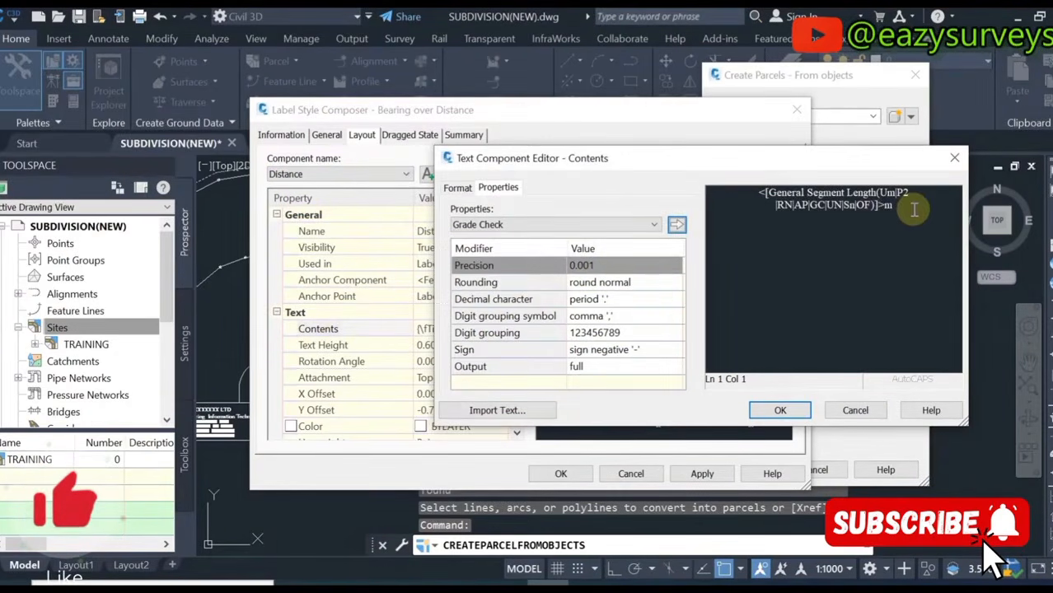
left_click_drag(907, 208, 750, 188)
left_click(581, 265)
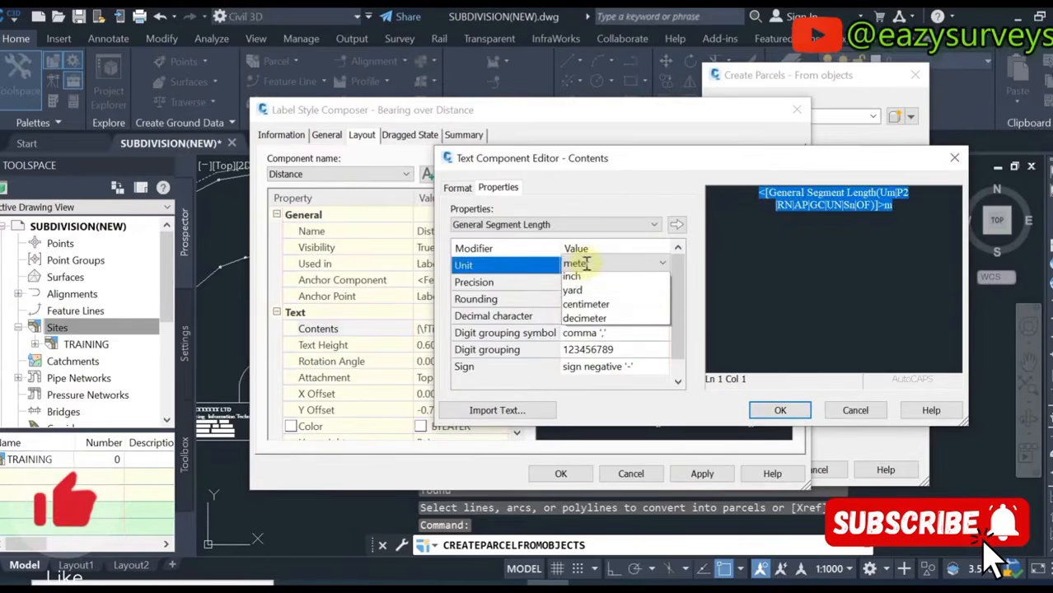
left_click(587, 294)
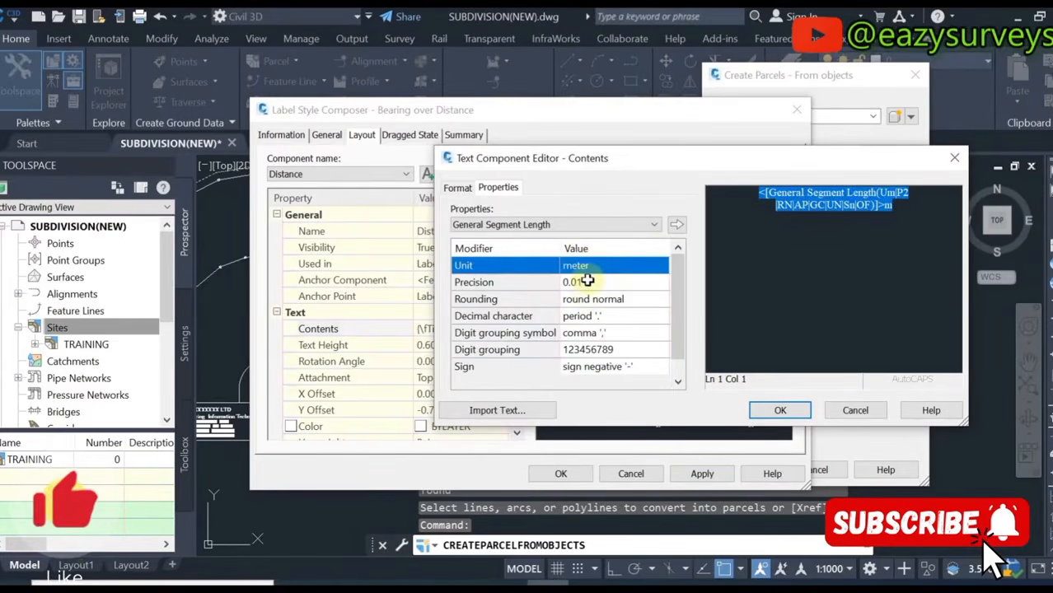
left_click(586, 281)
left_click(583, 323)
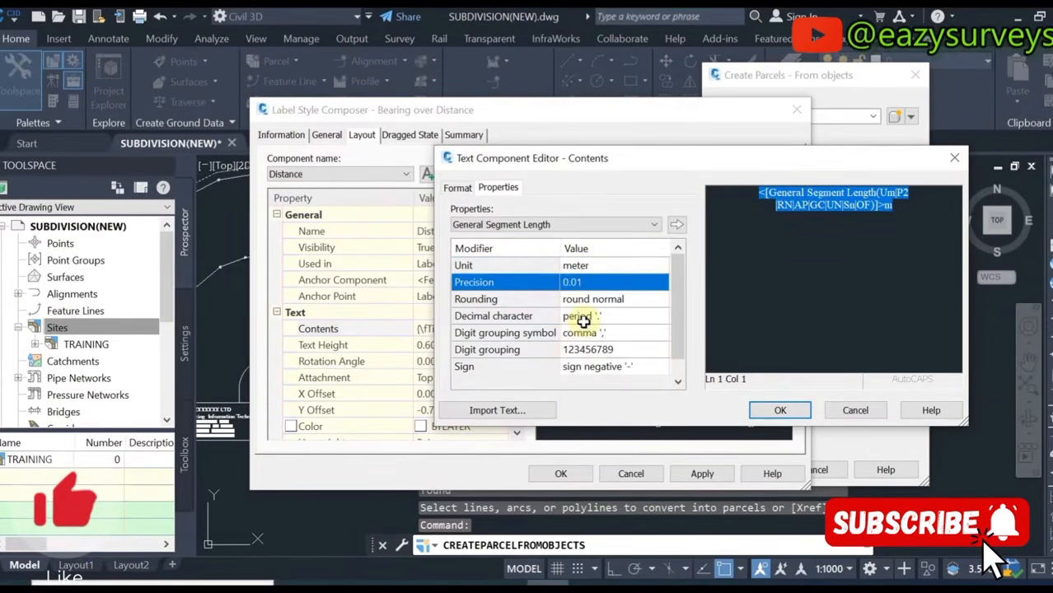
left_click(677, 225)
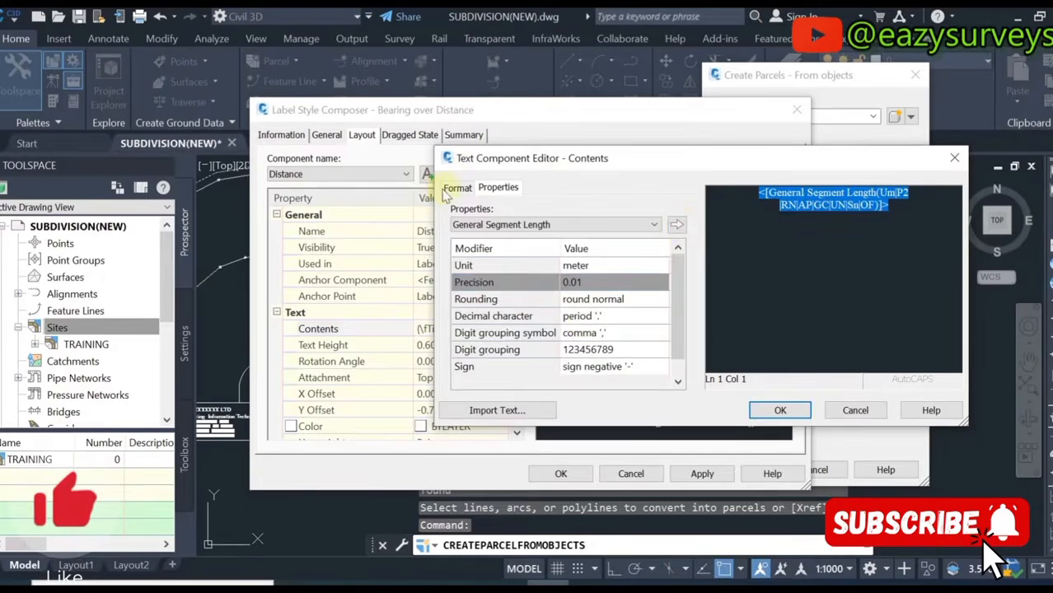
Choose Times New Roman for the Distance contents, append "m" after the length field, and accept the text edits
left_click(452, 188)
left_click(489, 290)
left_click(493, 302)
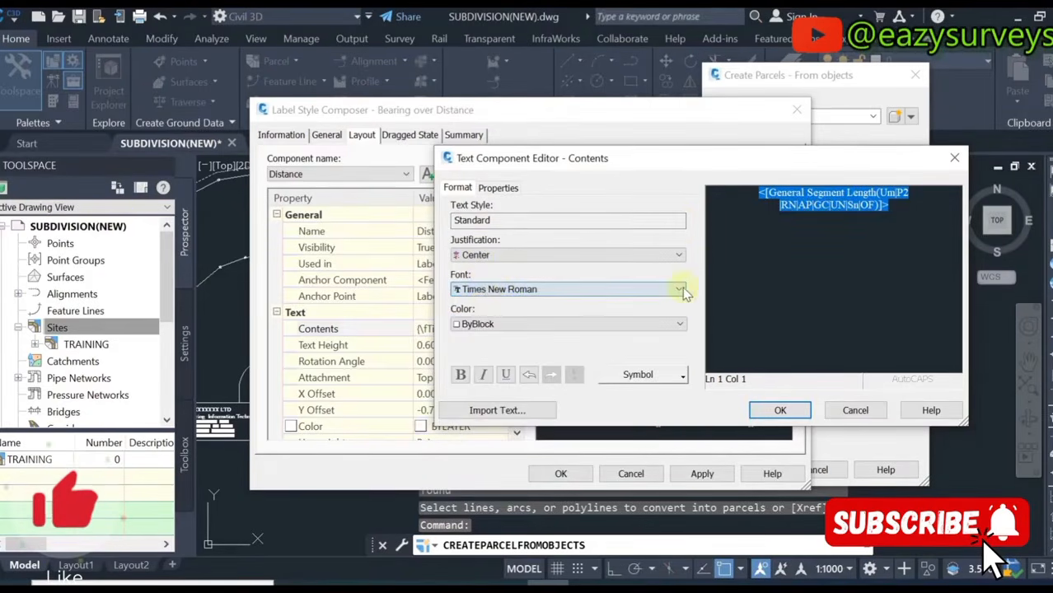
left_click(894, 213)
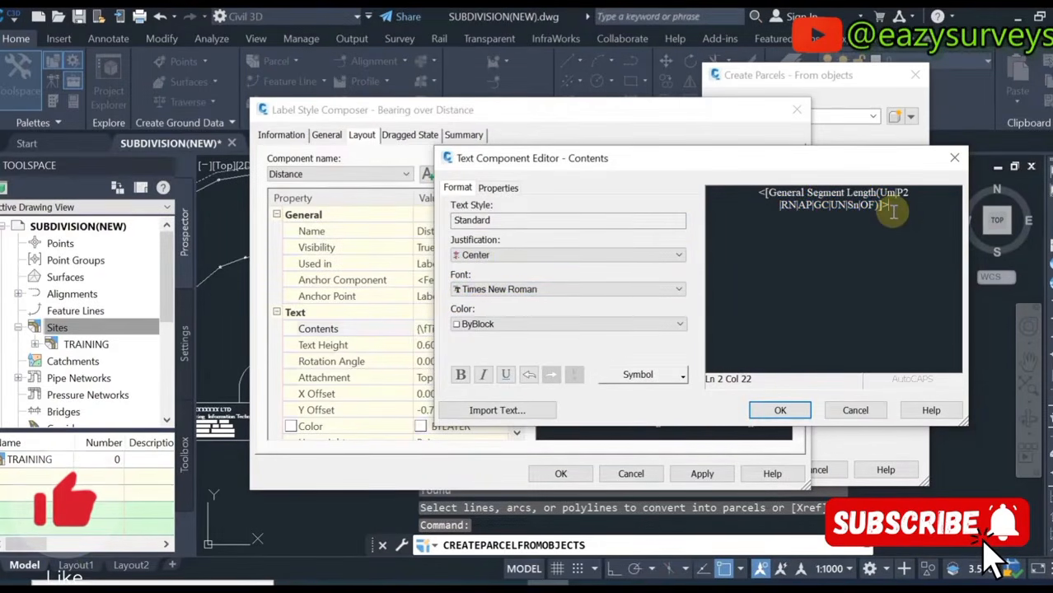
type("m")
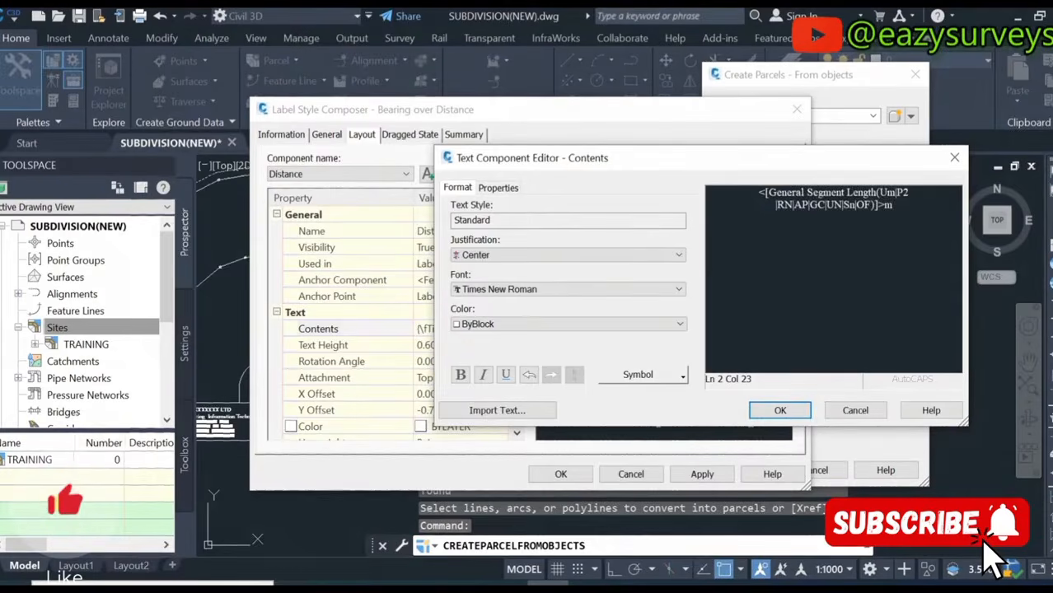
left_click(781, 411)
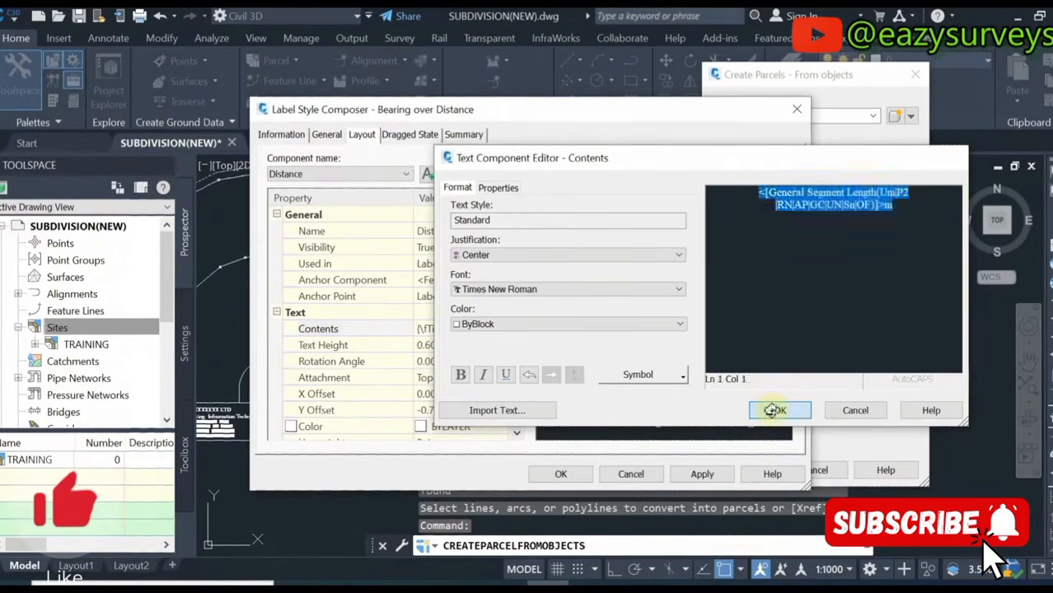
Apply the Bearing over Distance style changes and create the TRAINING parcel with existing entities erased
left_click(702, 474)
left_click(561, 474)
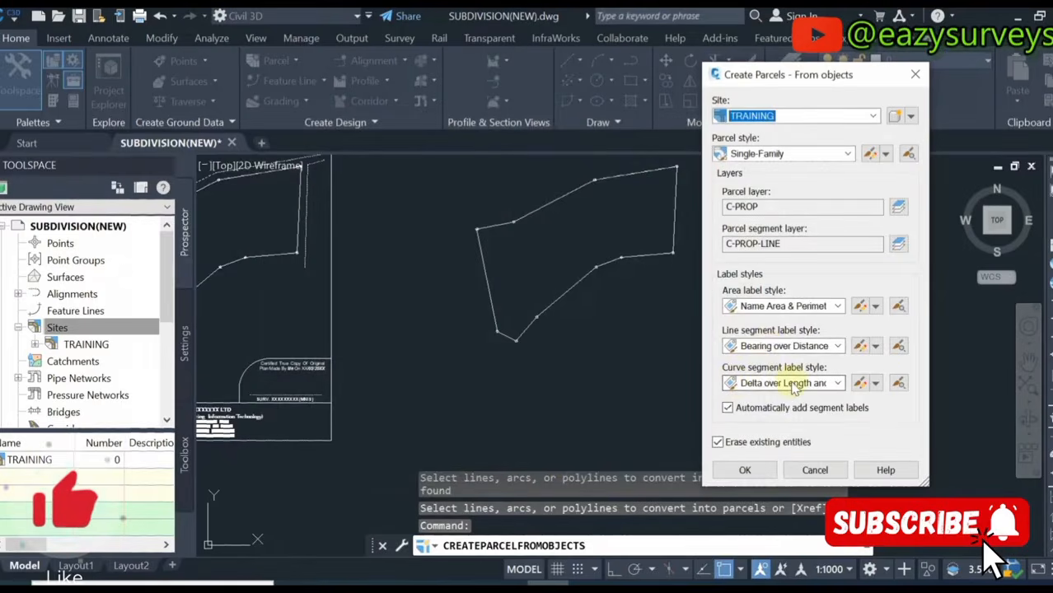
left_click(719, 443)
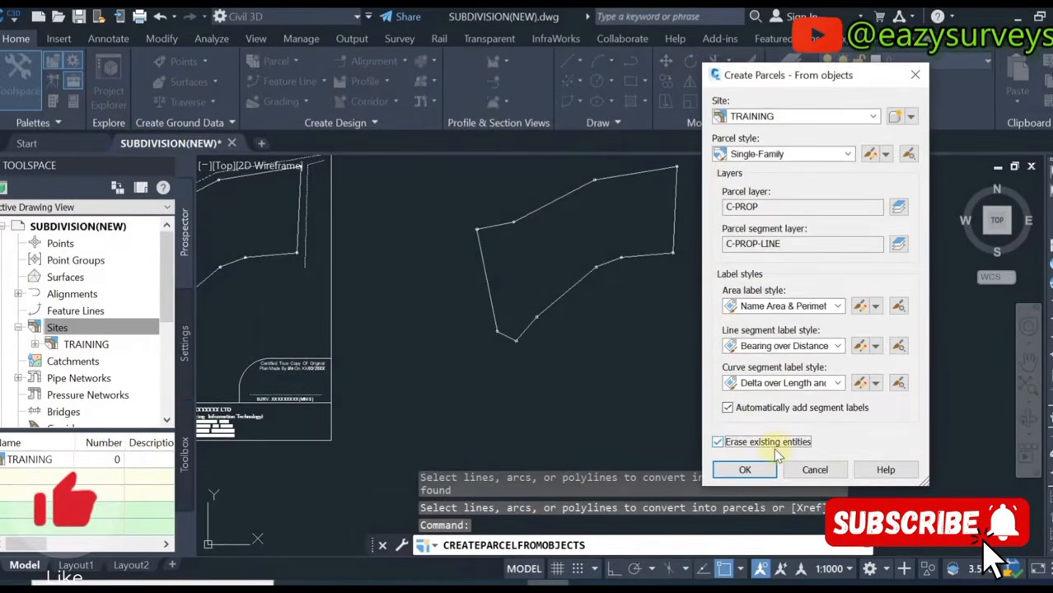
left_click(747, 471)
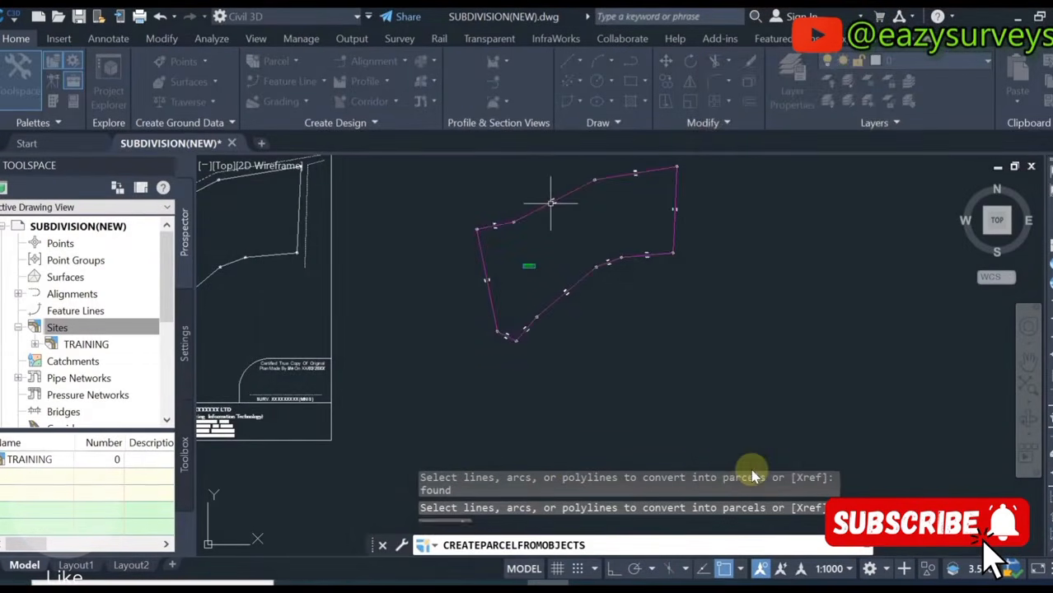
Examine the new parcel's bearing and distance labels along its boundary segments and its area label
scroll(495, 239, "up", 8)
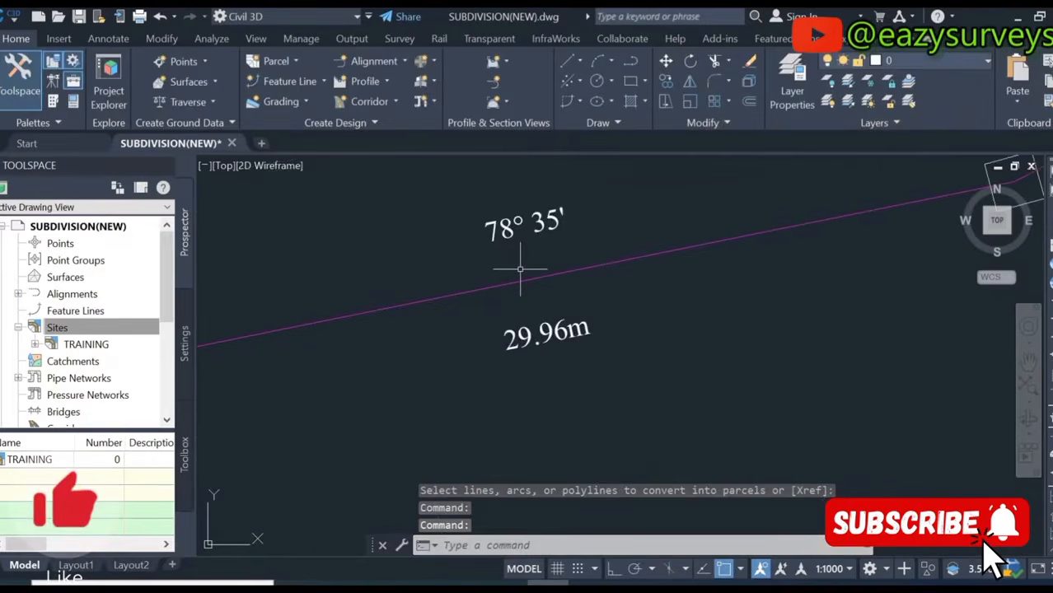
scroll(511, 248, "down", 2)
scroll(532, 309, "down", 4)
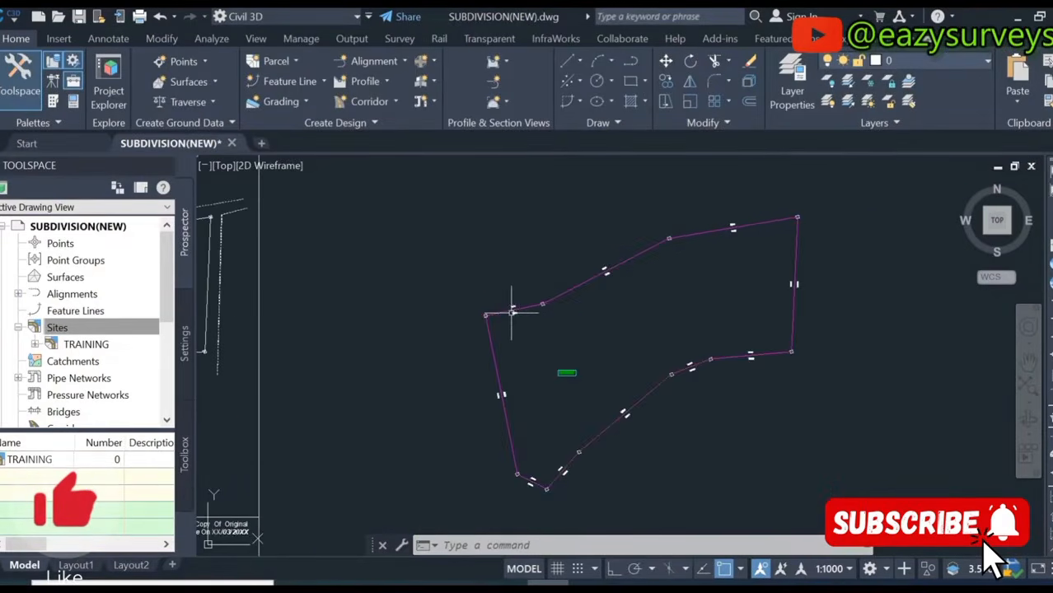
scroll(607, 264, "up", 5)
scroll(599, 287, "down", 8)
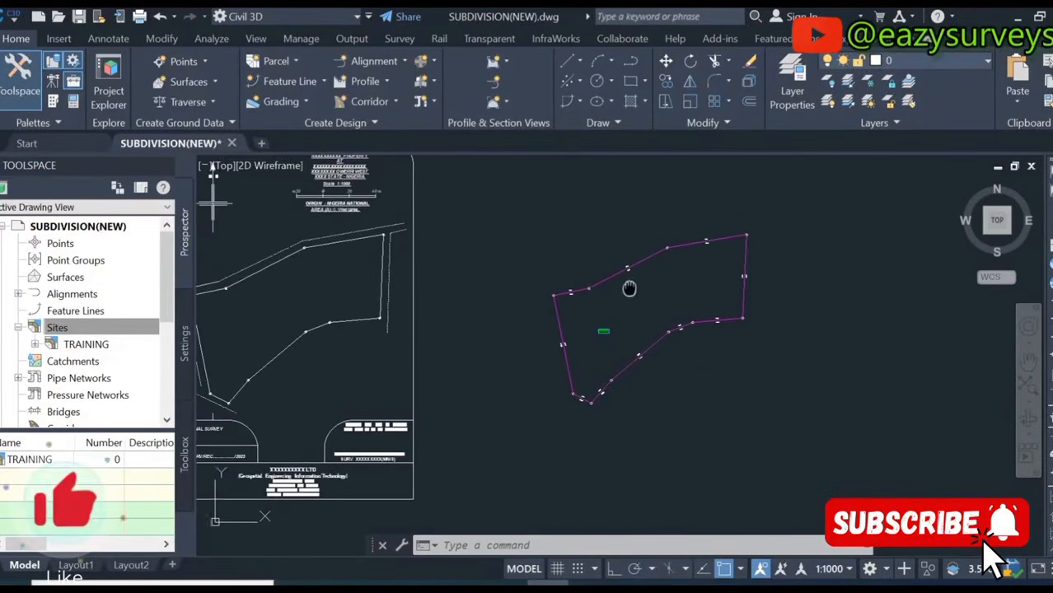
middle_click_drag(629, 288, 631, 286)
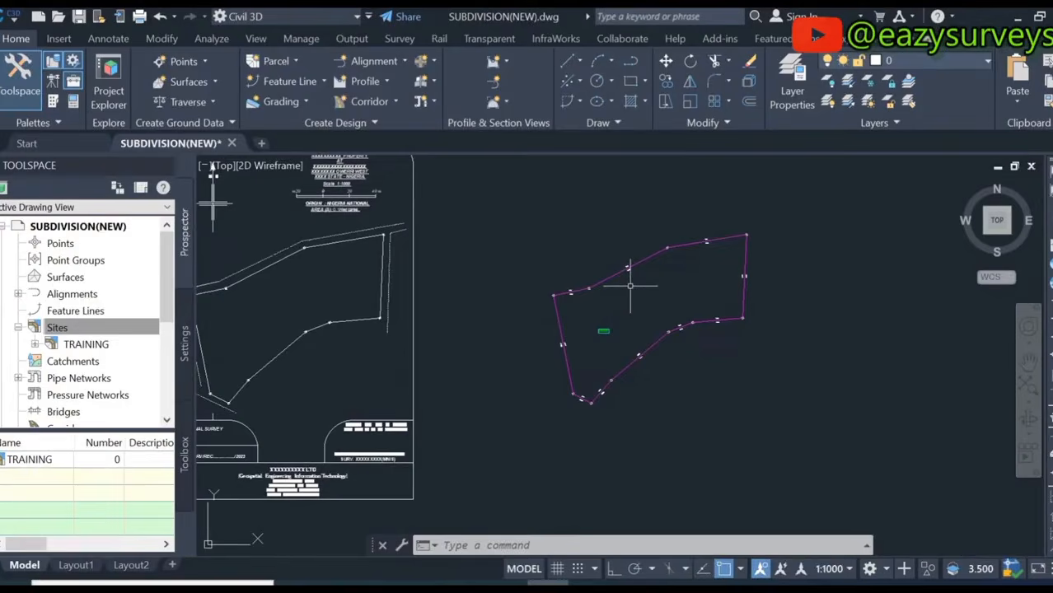
scroll(630, 286, "up", 2)
scroll(583, 360, "up", 8)
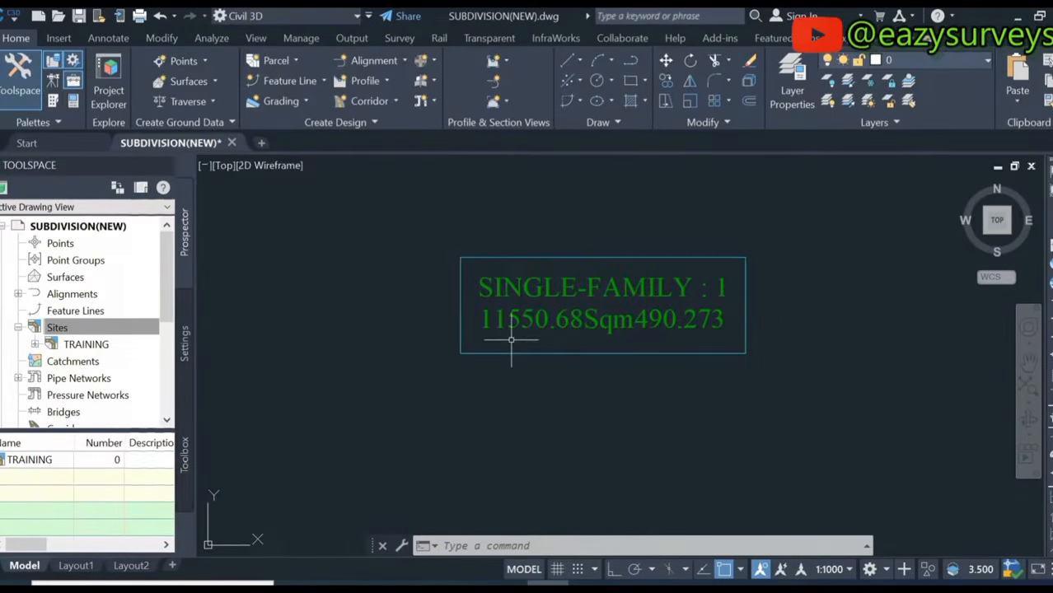
left_click(609, 328)
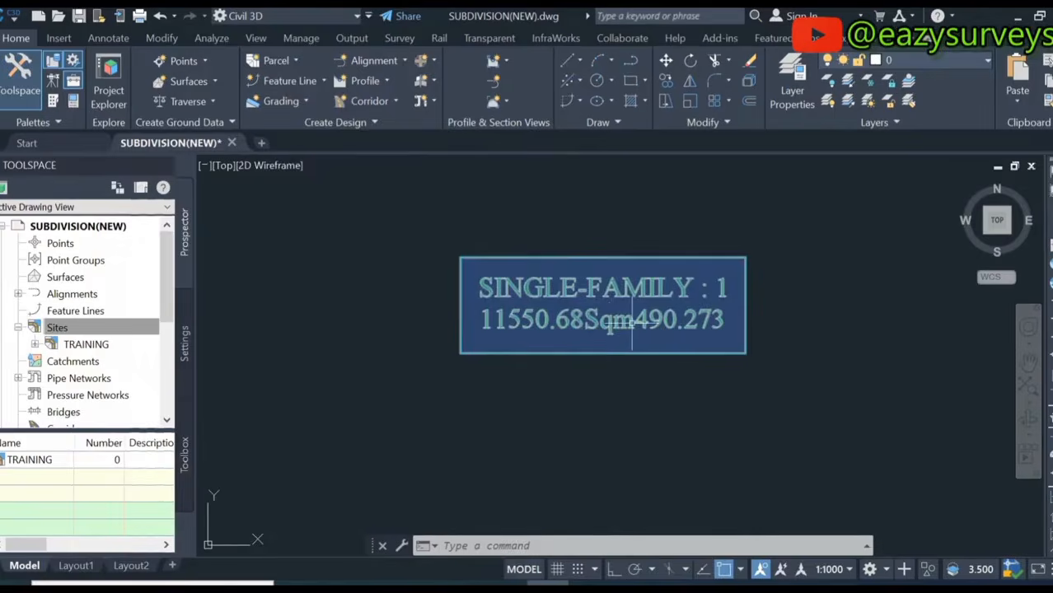
key("Escape")
scroll(574, 361, "down", 8)
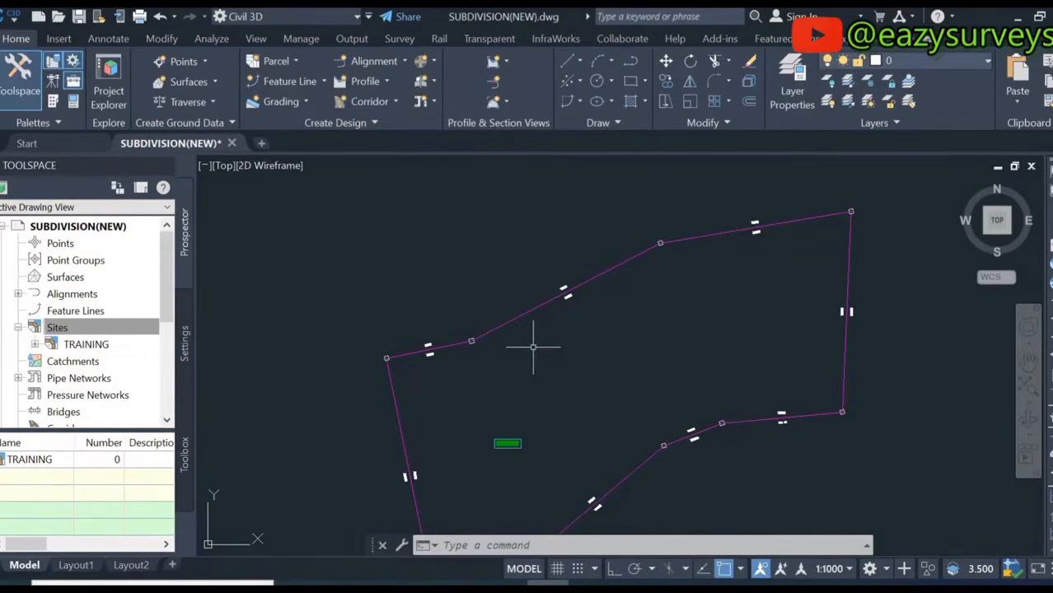
scroll(569, 298, "up", 6)
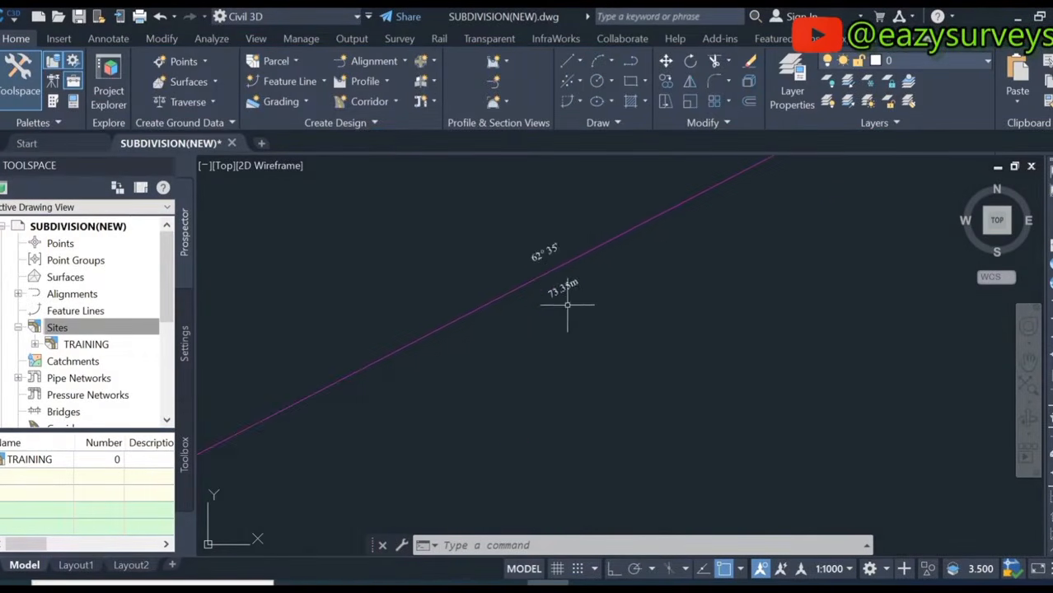
left_click(563, 265)
scroll(563, 272, "down", 5)
scroll(562, 284, "down", 3)
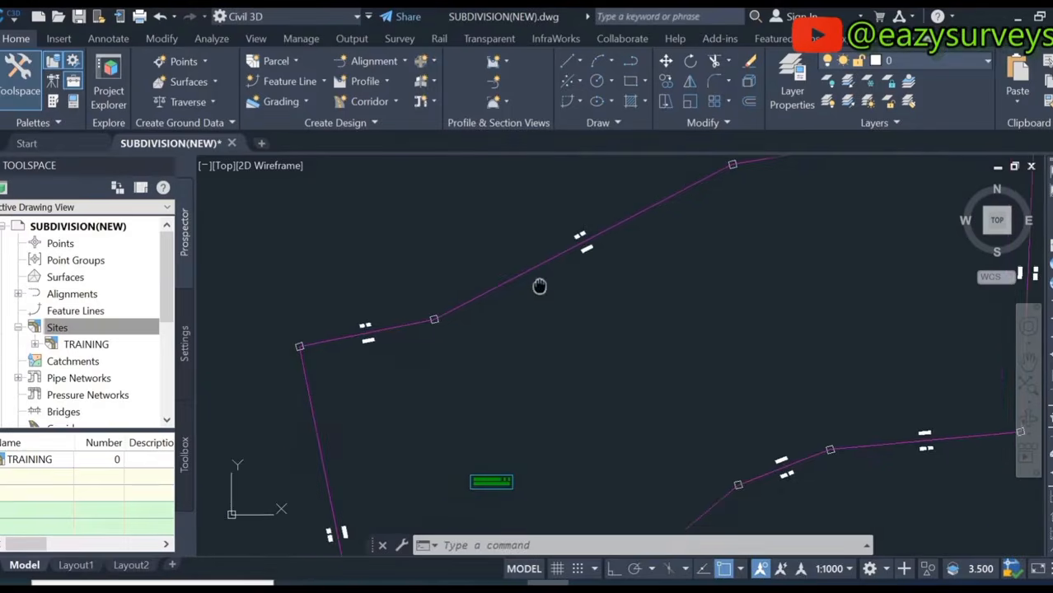
scroll(536, 326, "down", 3)
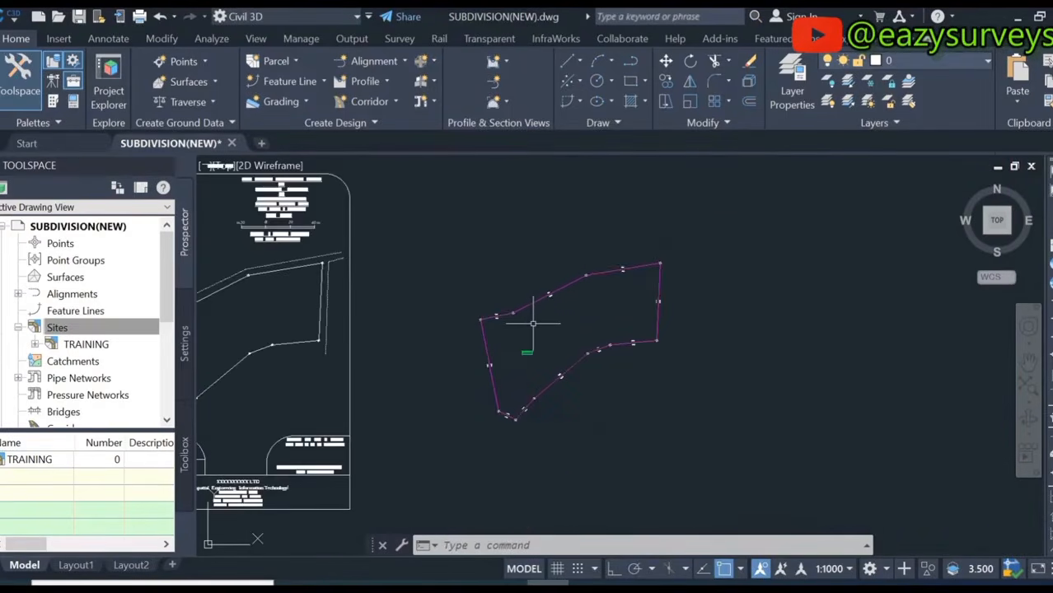
Select the whole parcel with its segment and area labels and explode it
left_click(712, 489)
left_click(471, 244)
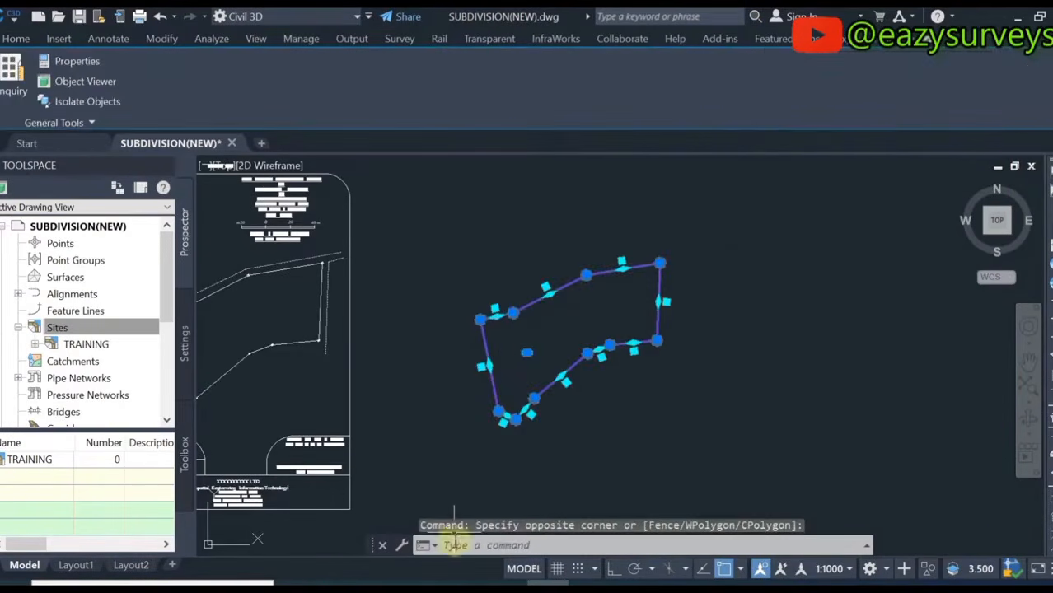
left_click(455, 546)
type("explode")
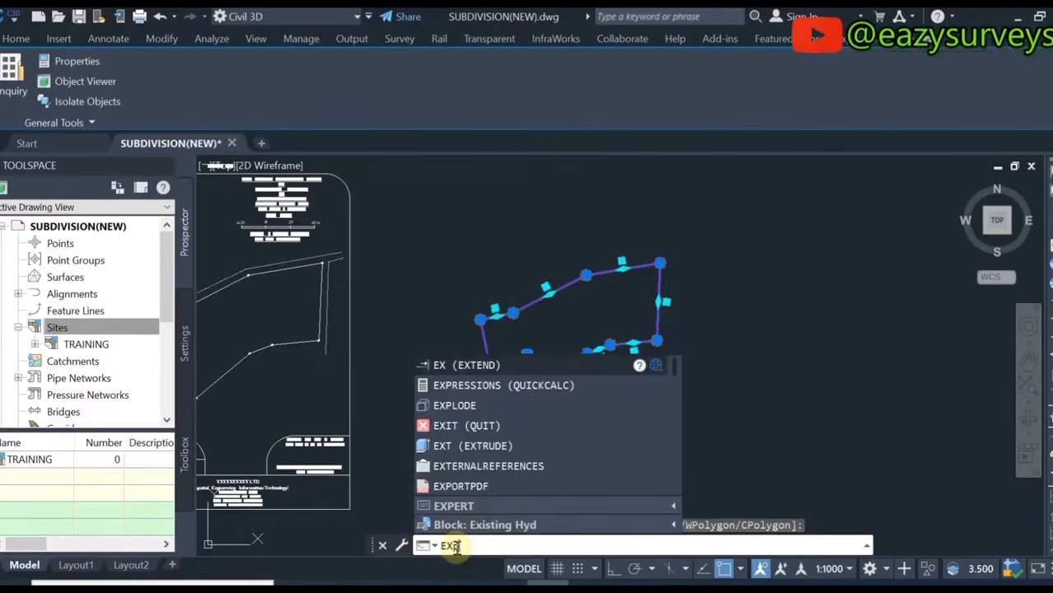
key("Return")
left_click(486, 412)
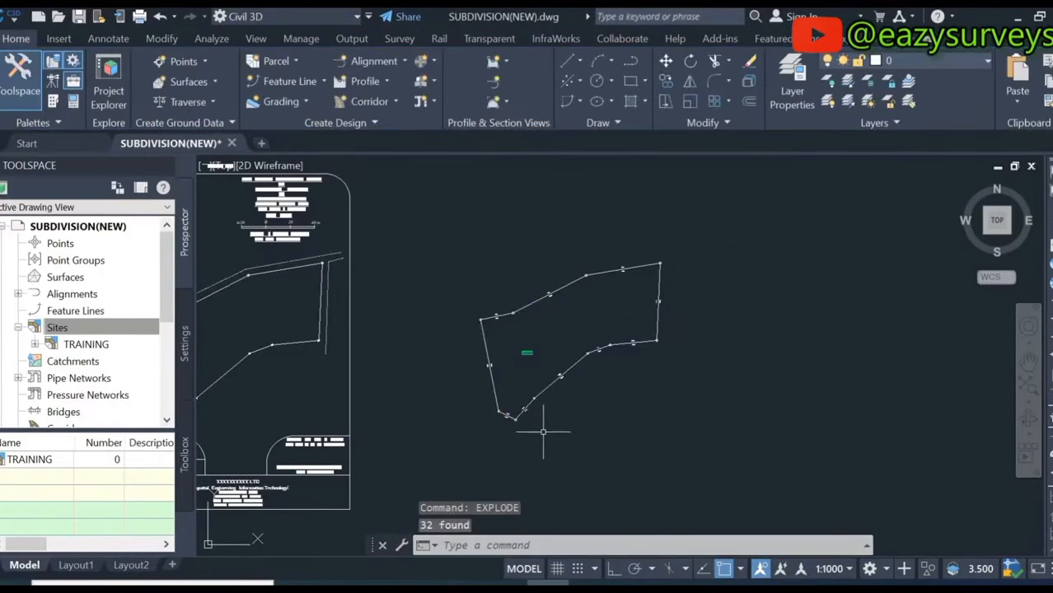
Explode the parcel outline together with all its segment and area labels a second time
scroll(530, 312, "up", 5)
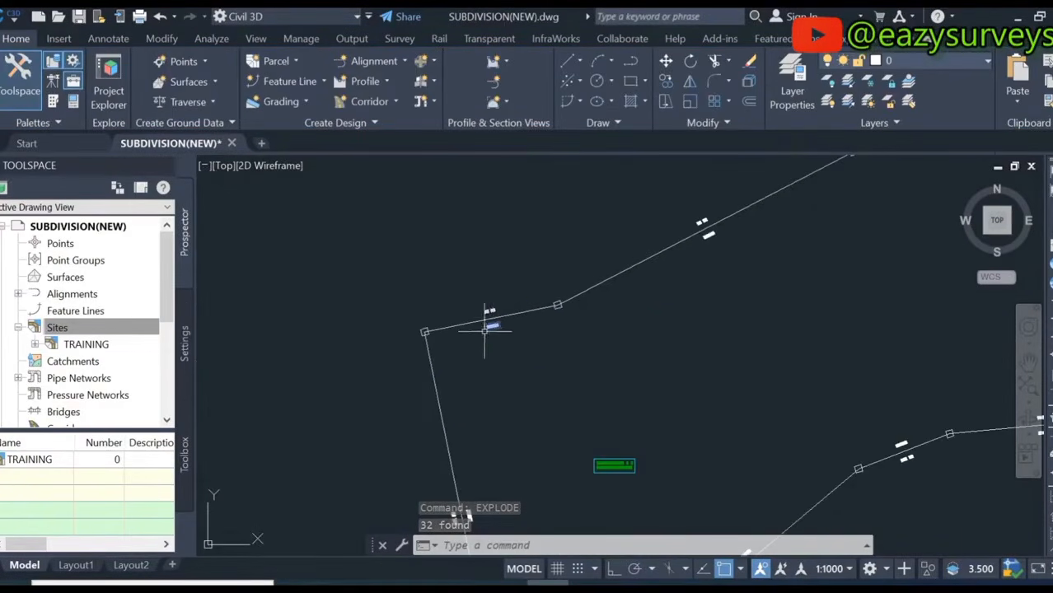
scroll(488, 300, "down", 5)
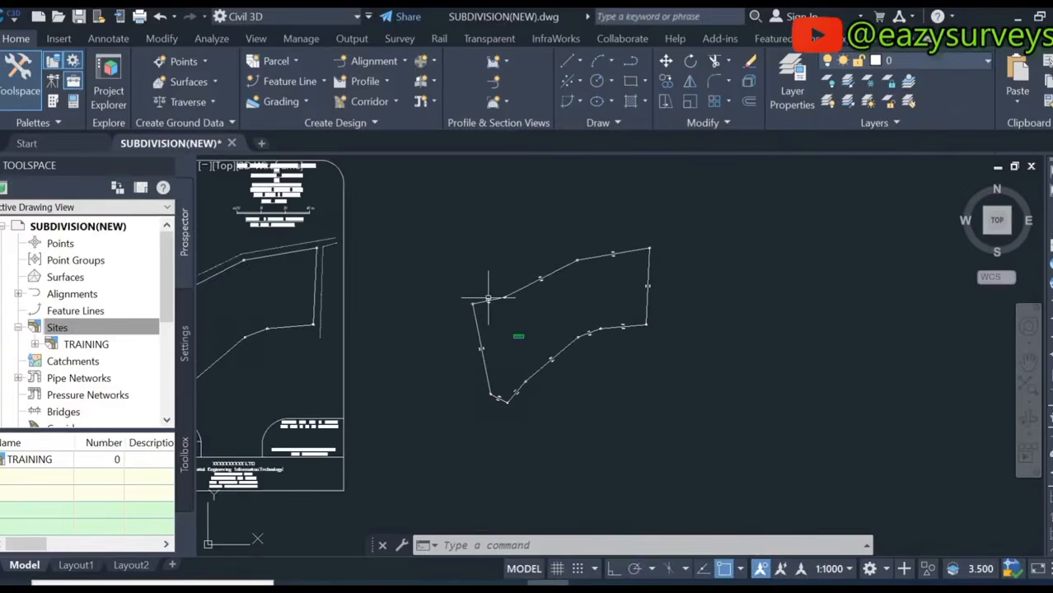
scroll(525, 301, "up", 5)
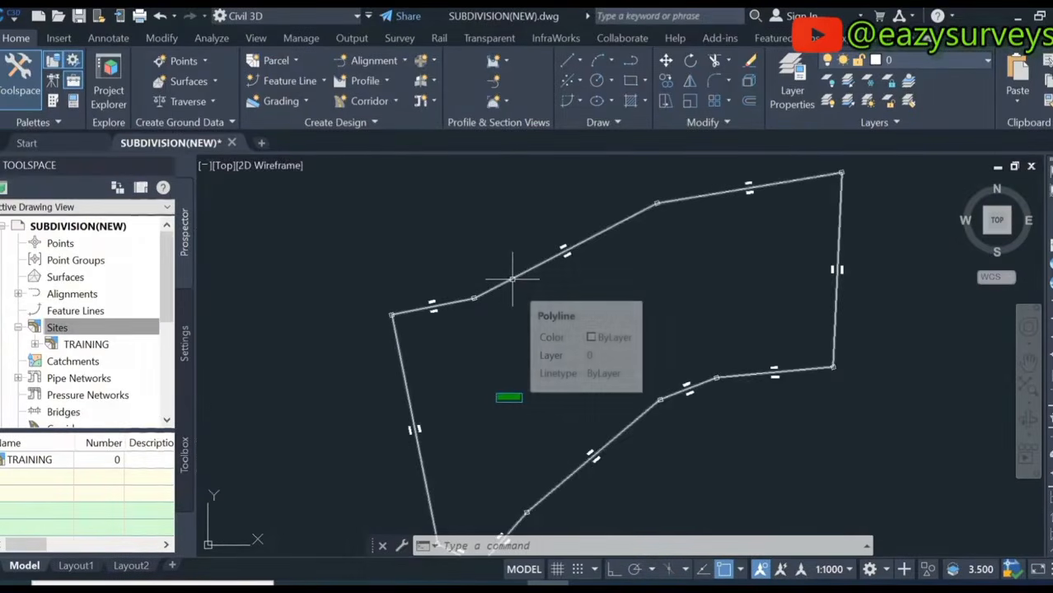
scroll(519, 309, "down", 3)
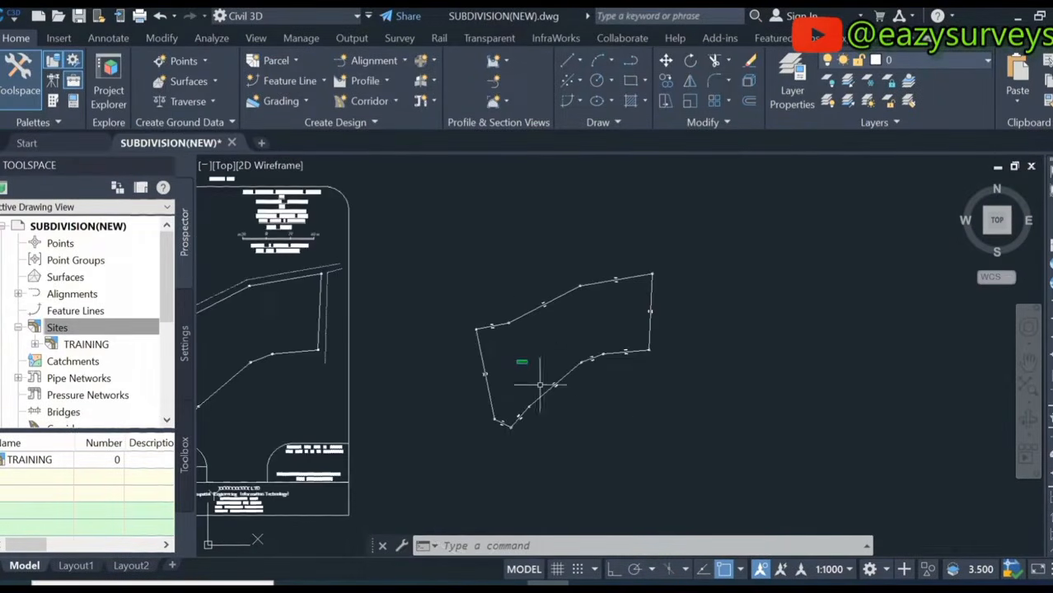
type("x")
key("Return")
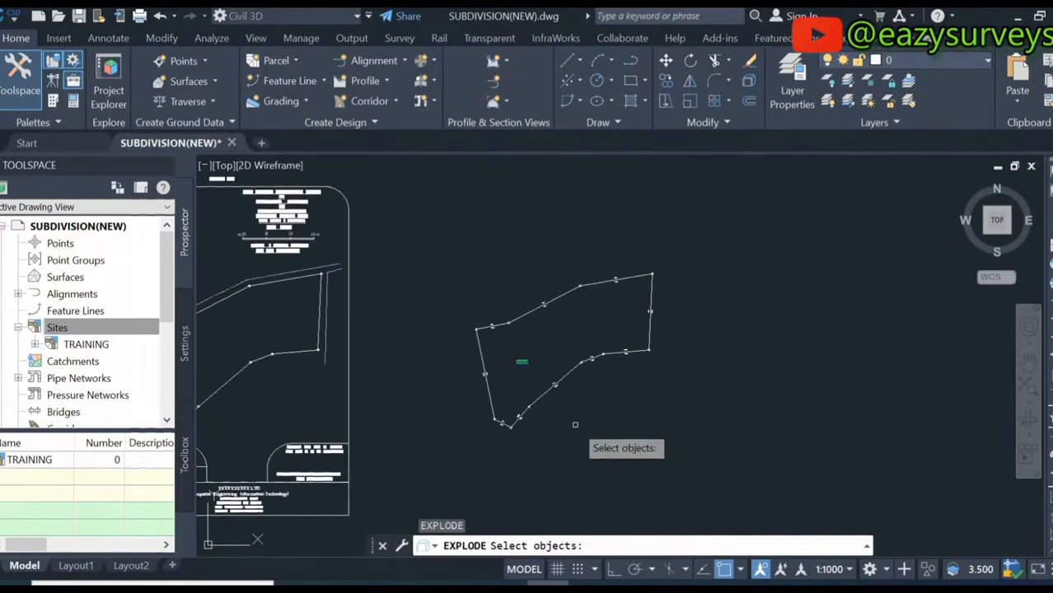
left_click(440, 241)
left_click(702, 441)
key("Return")
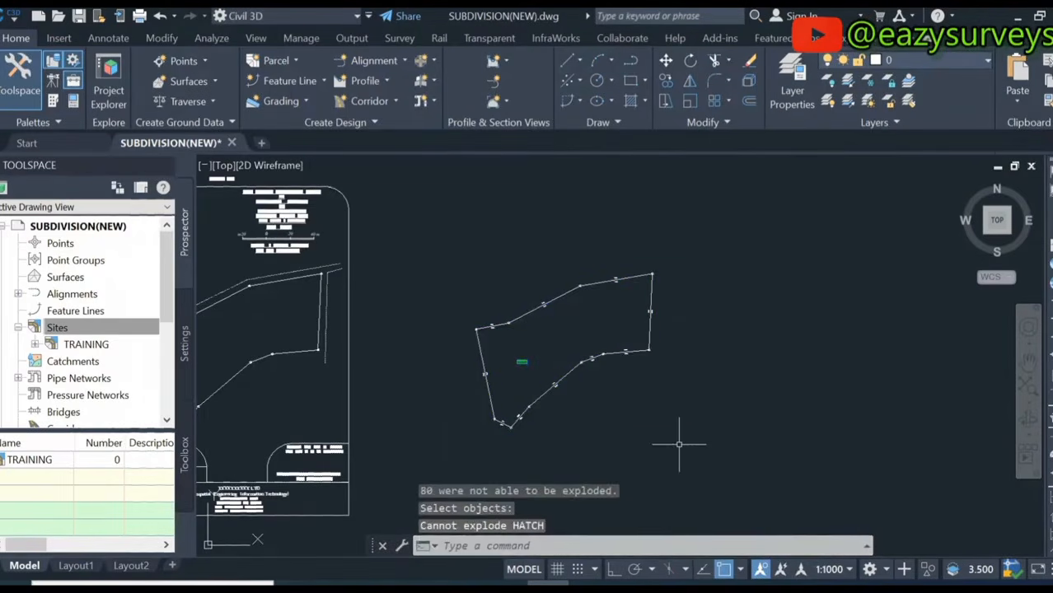
Check that the exploded bearing and distance labels on the short north-western segment open as editable text
scroll(512, 371, "up", 6)
double_click(476, 336)
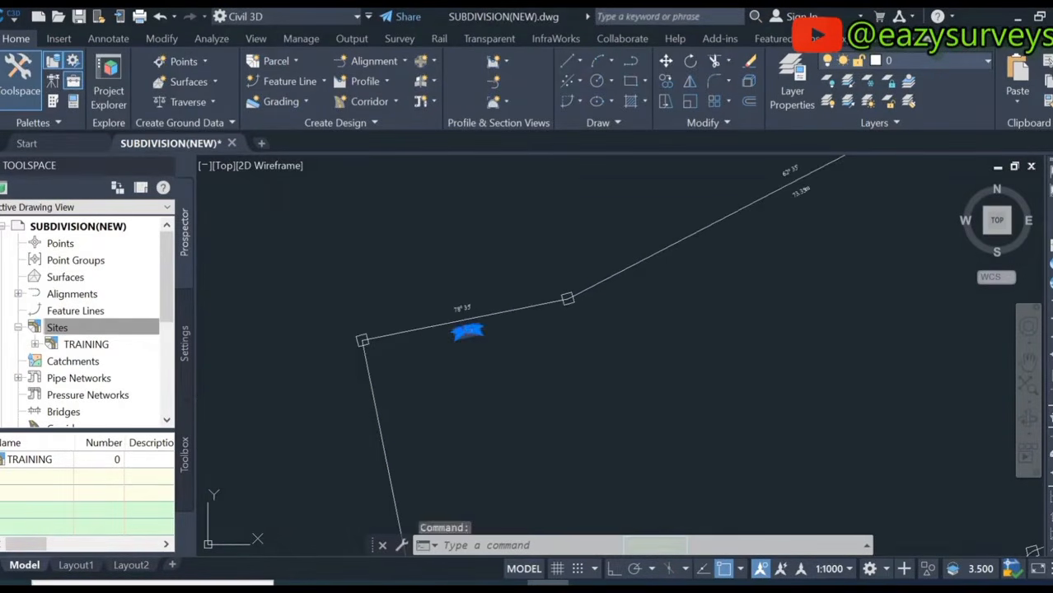
scroll(474, 335, "up", 6)
left_click(473, 369)
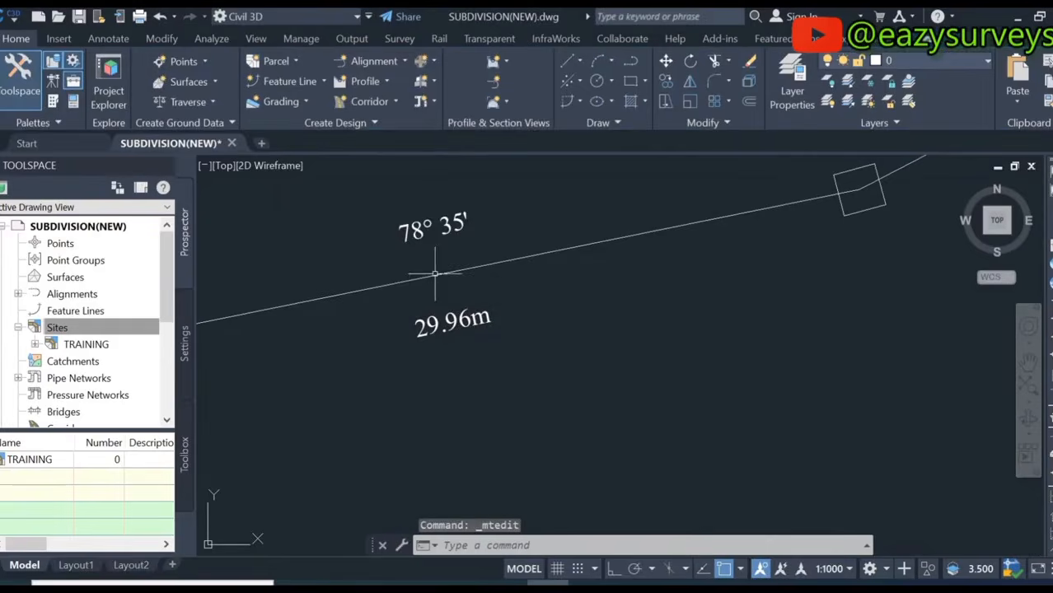
double_click(434, 228)
left_click(388, 352)
scroll(419, 375, "down", 5)
scroll(419, 375, "down", 5)
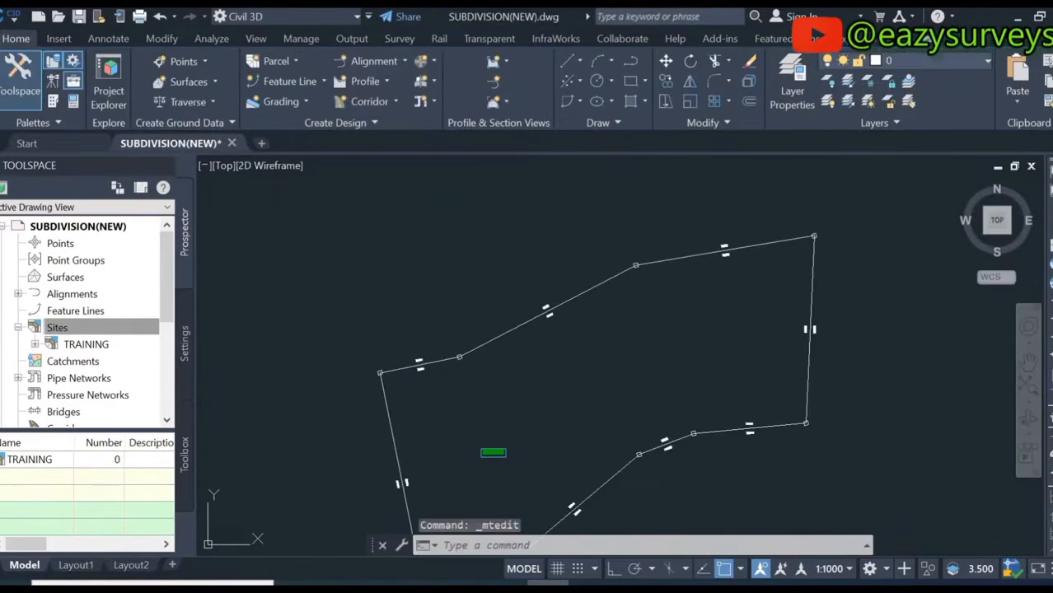
scroll(421, 353, "up", 4)
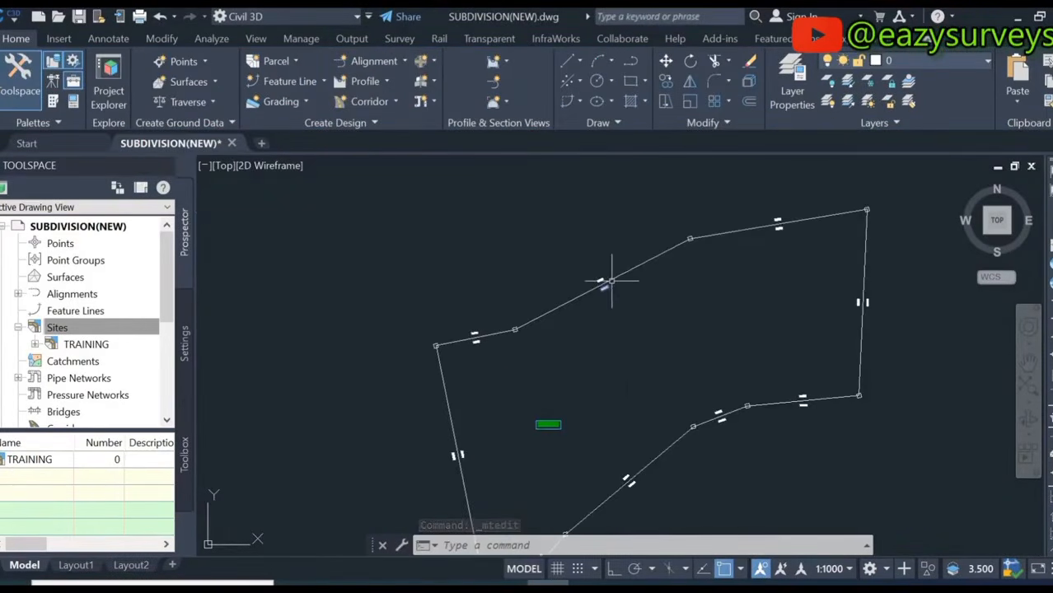
scroll(413, 200, "down", 2)
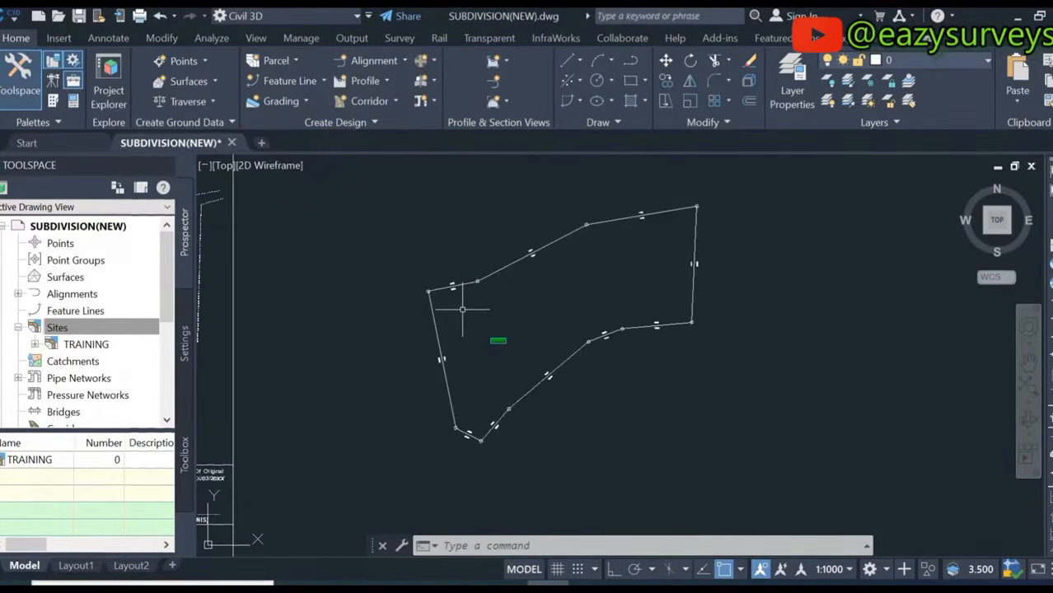
Erase the exploded area label and its green hatch inside the boundary
left_click(517, 334)
left_click(489, 307)
key("Delete")
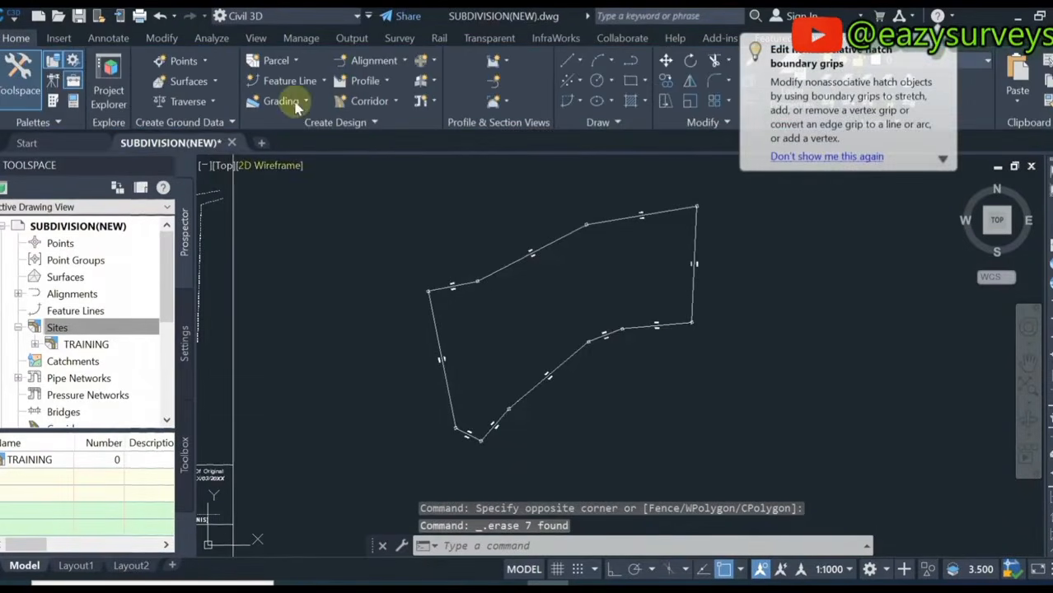
Start a polyline at the boundary's north-western corner and trace it along the upper edge, snapping to the corner points
left_click(630, 61)
scroll(435, 297, "up", 4)
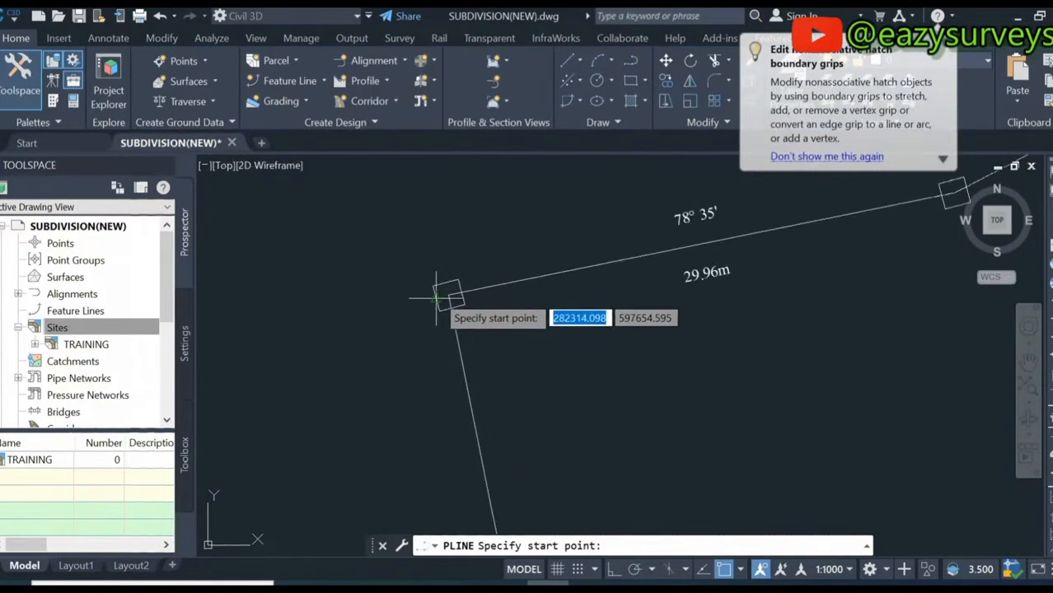
left_click(447, 294)
scroll(447, 294, "down", 3)
scroll(541, 287, "up", 3)
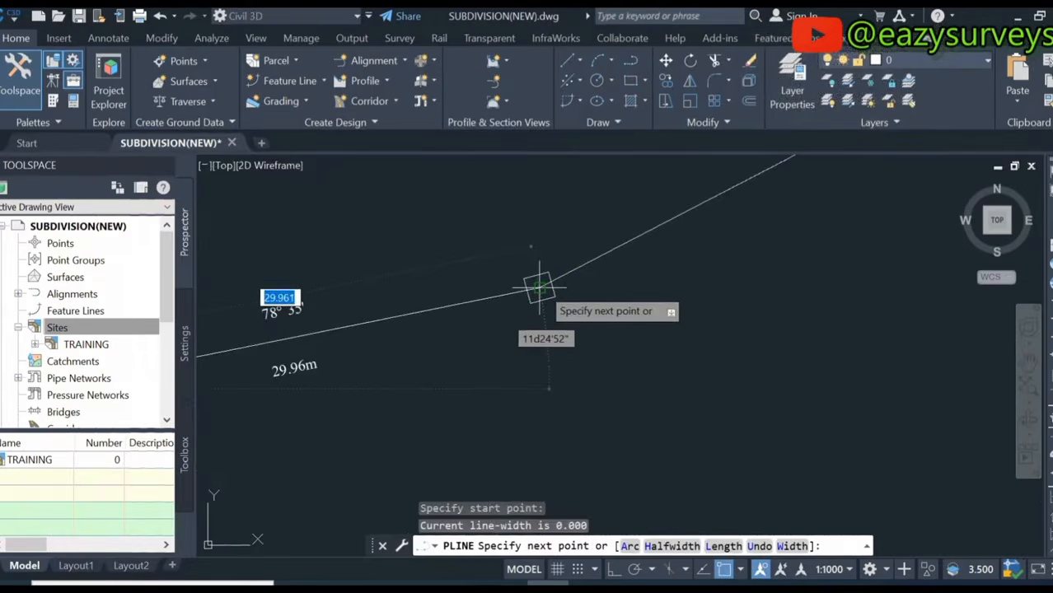
left_click(540, 288)
scroll(540, 288, "down", 4)
middle_click_drag(825, 169, 659, 251)
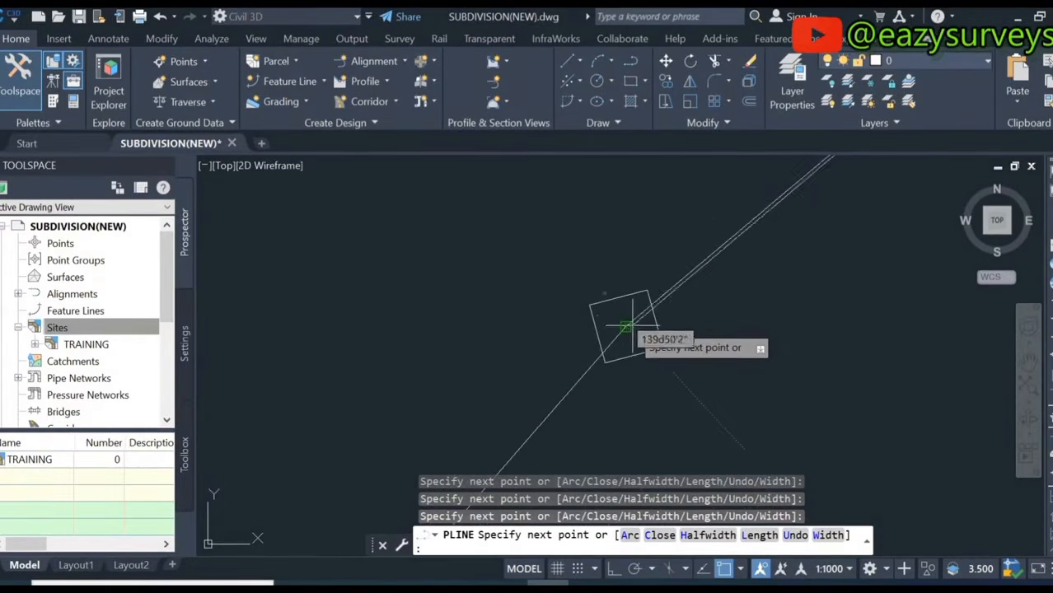
Continue the polyline through the southern corner points to the south-western corner, undoing the misplaced vertex there
left_click(631, 326)
scroll(629, 325, "down", 6)
scroll(567, 379, "up", 6)
left_click(554, 397)
scroll(556, 398, "down", 4)
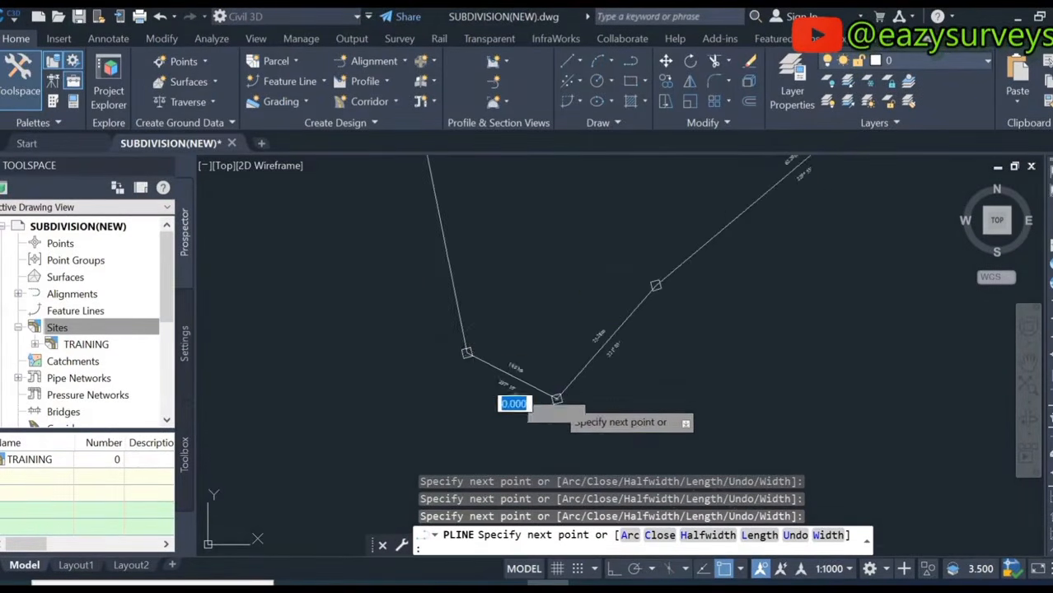
scroll(482, 367, "up", 4)
left_click(488, 371)
right_click(502, 376)
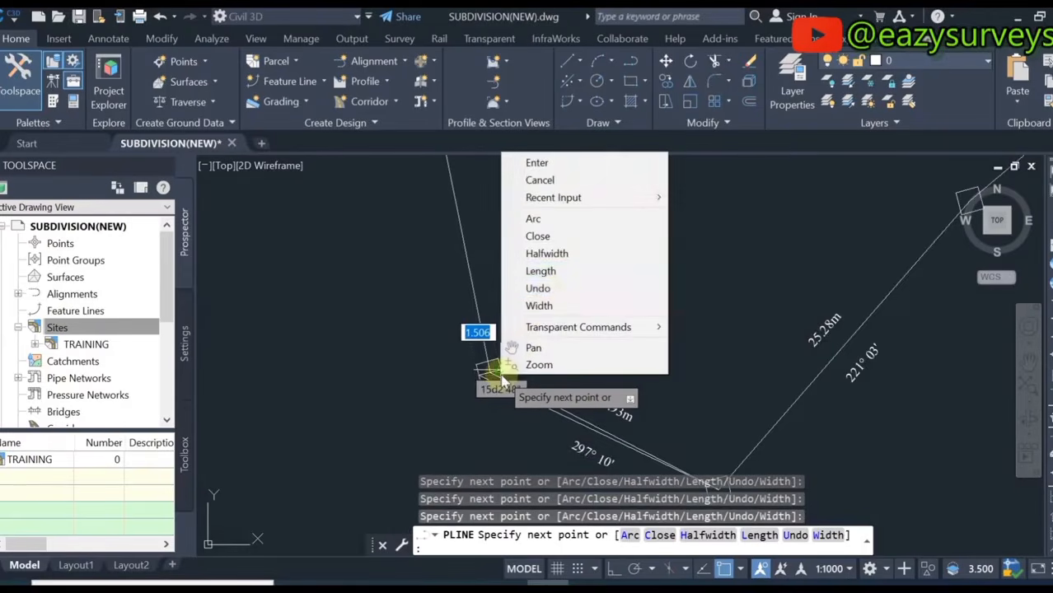
left_click(537, 287)
Run the polyline up the western edge back to its starting corner and finish it
scroll(482, 368, "down", 5)
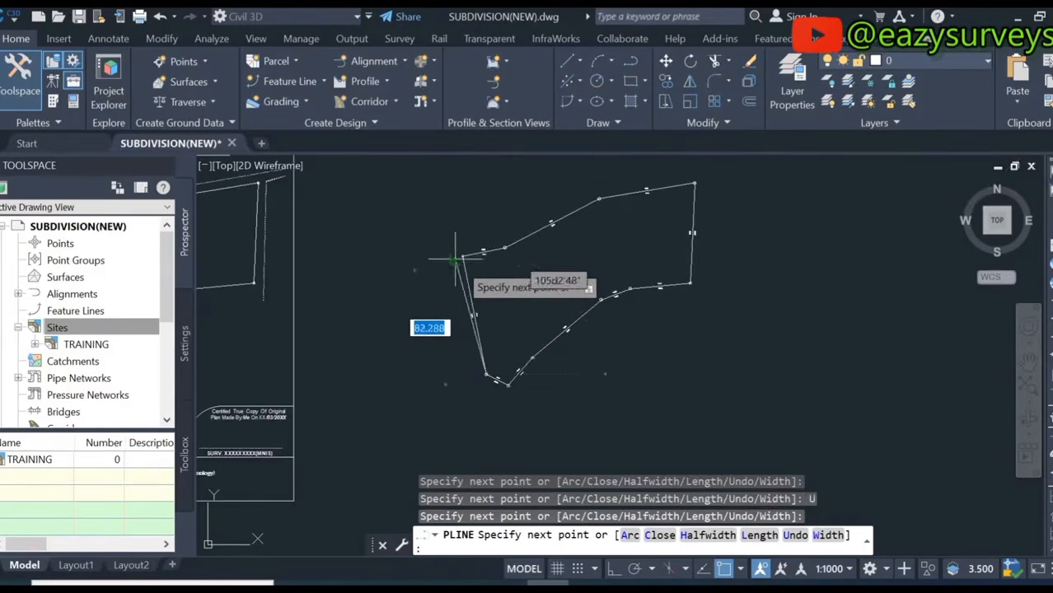
scroll(445, 272, "up", 5)
scroll(429, 284, "down", 2)
left_click(430, 289)
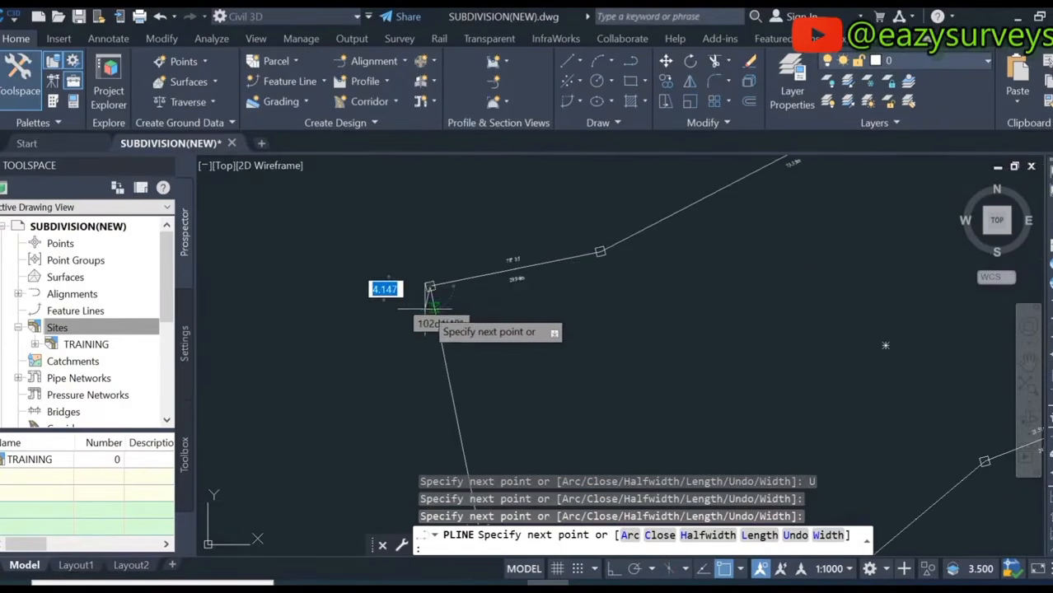
right_click(483, 237)
left_click(516, 247)
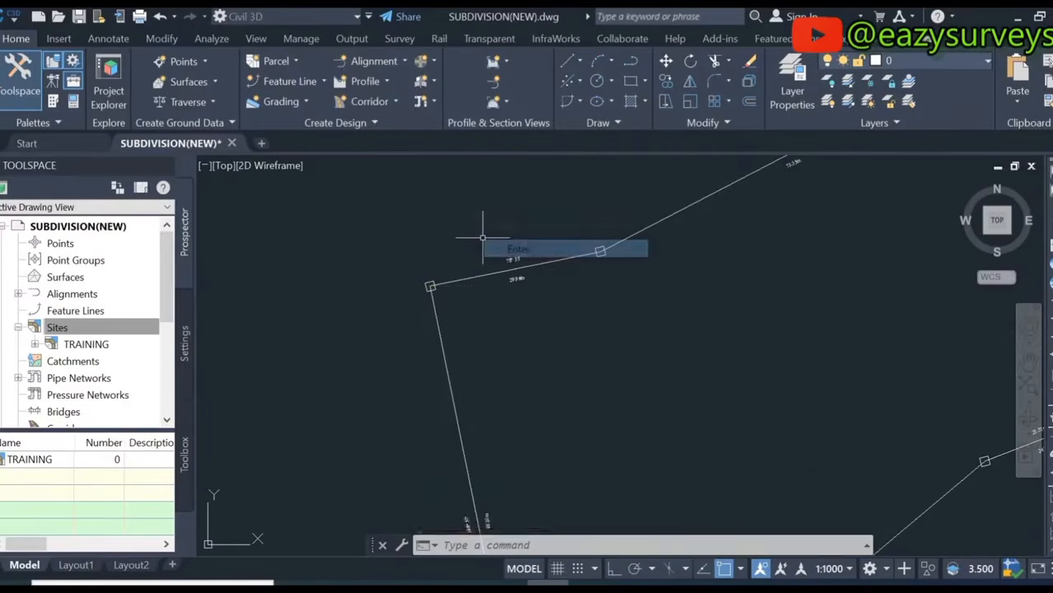
Select the traced polyline to check that it follows every boundary corner as one object, and clear the selection
scroll(494, 252, "down", 5)
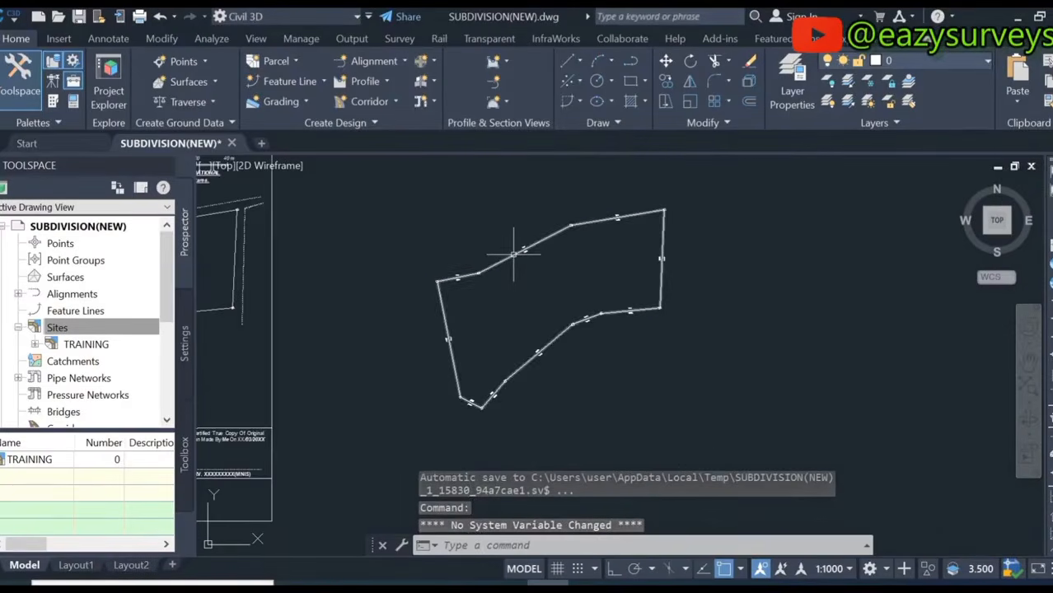
left_click(507, 262)
scroll(508, 264, "up", 3)
scroll(513, 331, "down", 1)
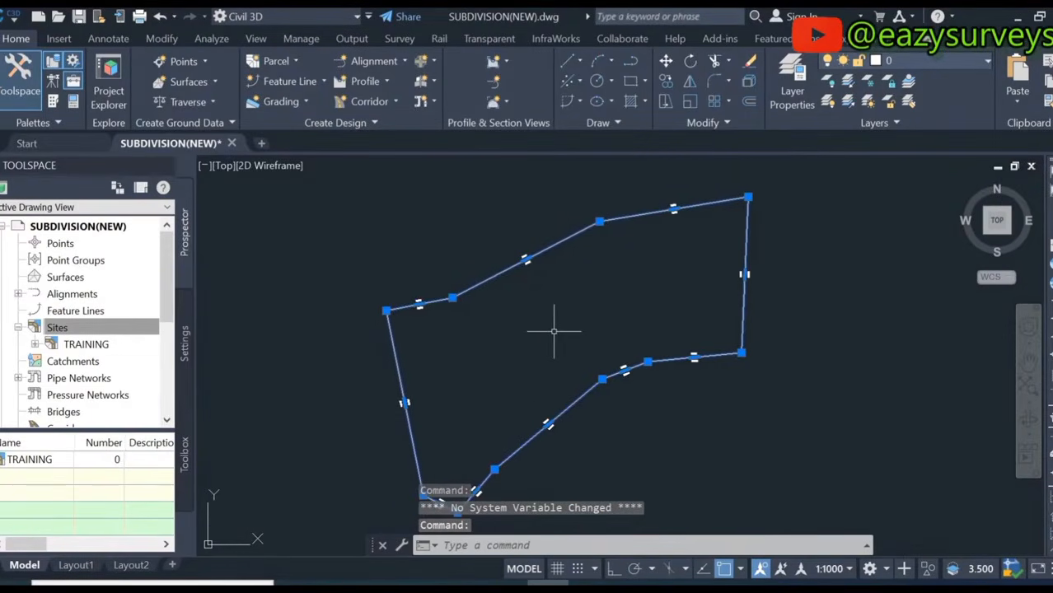
key("Escape")
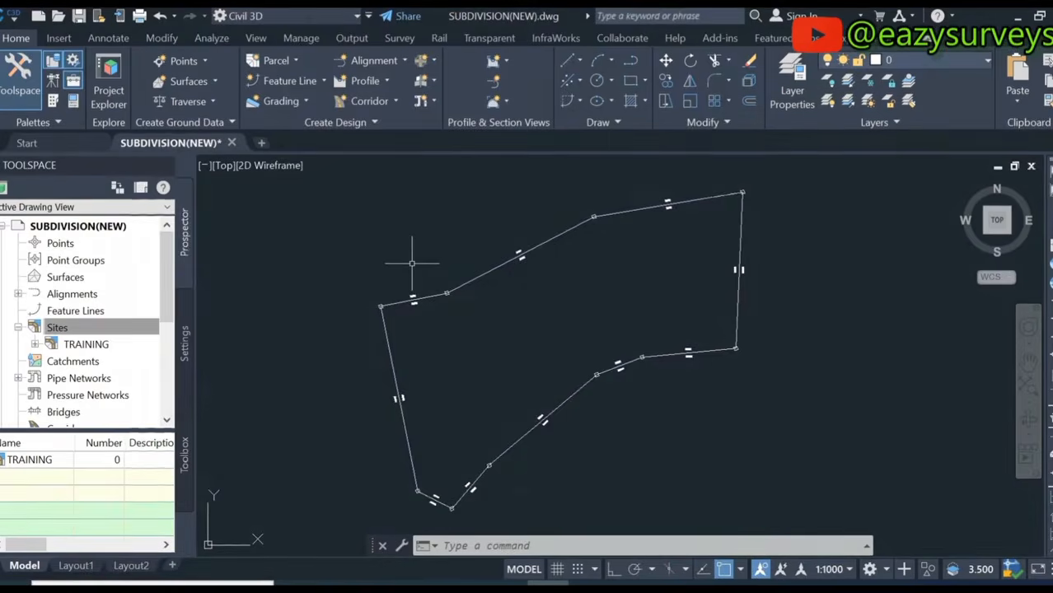
Create a Single-Family parcel from the traced polyline in the TRAINING site, without automatic segment labels and with existing entities erased
left_click(296, 62)
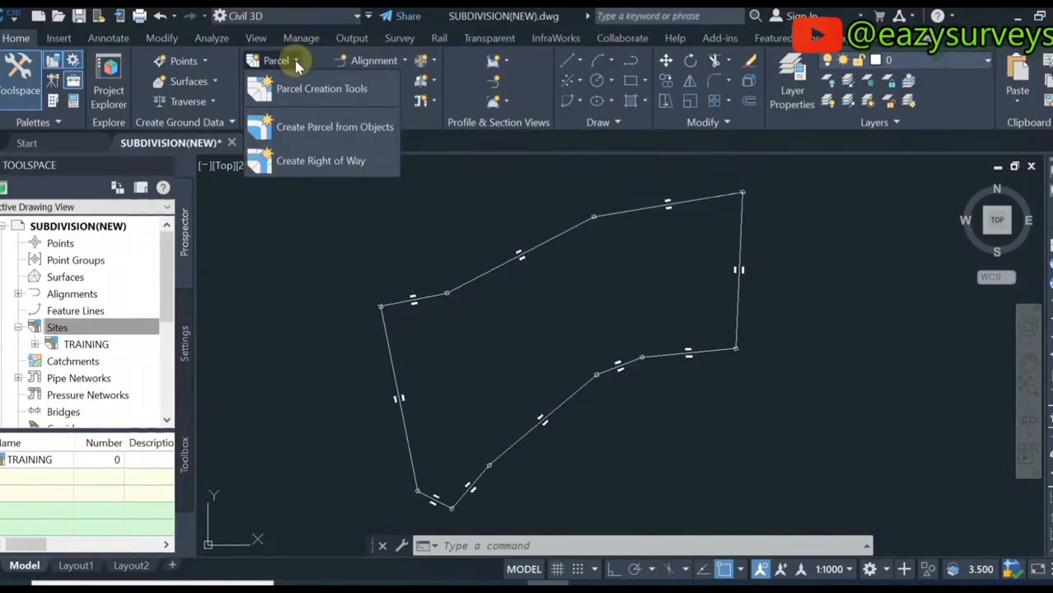
left_click(305, 130)
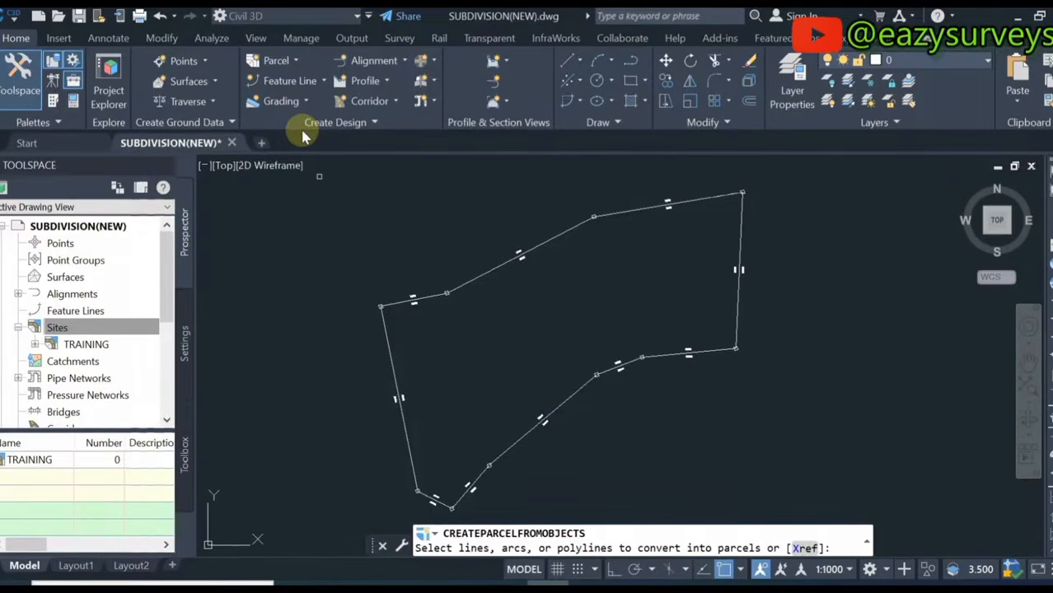
left_click(498, 265)
key("Return")
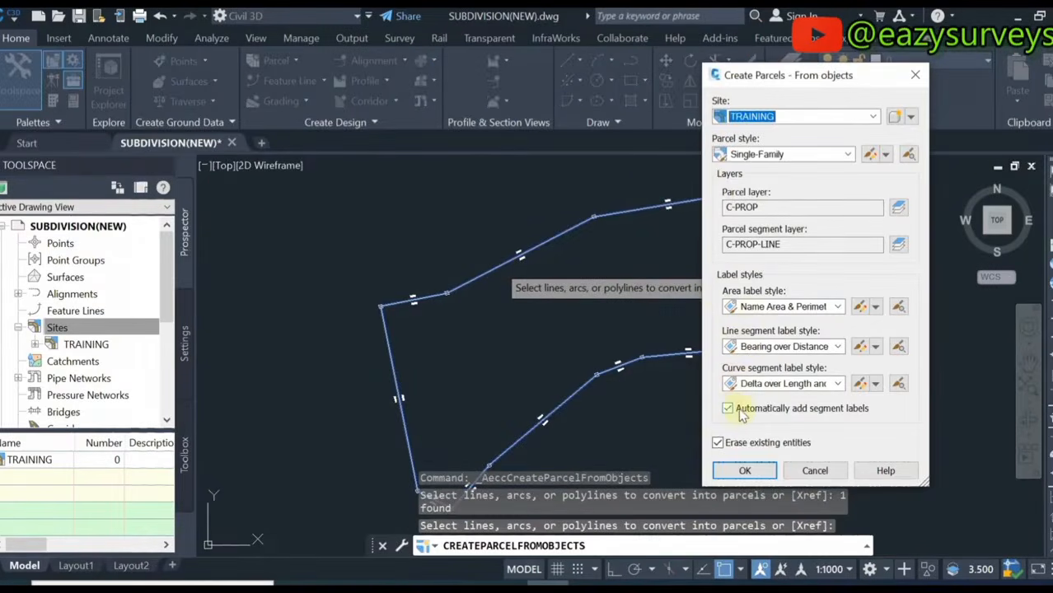
left_click(728, 410)
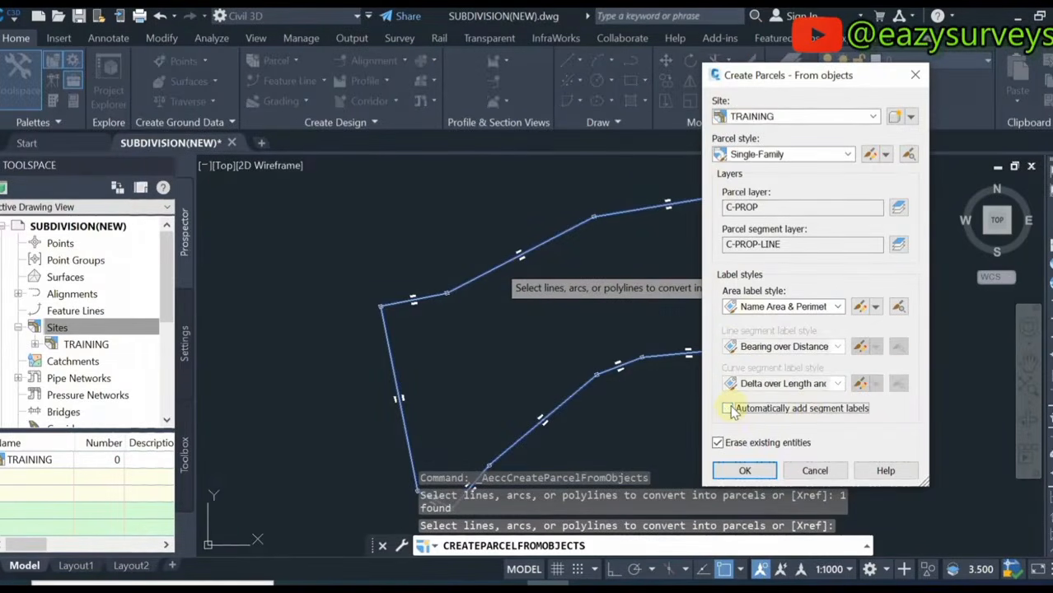
left_click(745, 471)
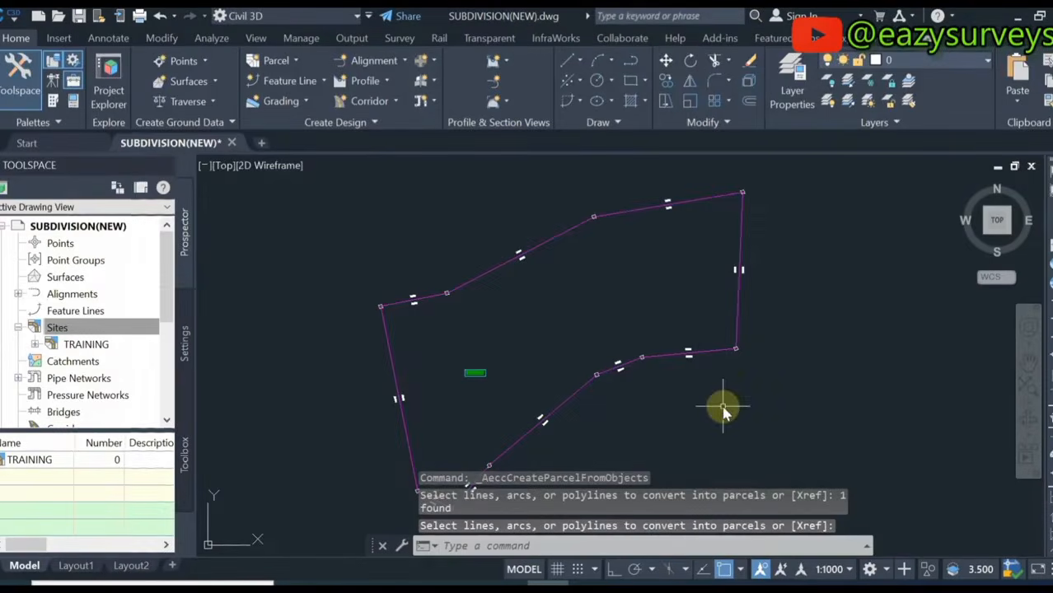
Move the new parcel's area label further down inside the parcel's south-western part
middle_click_drag(488, 386, 558, 339)
scroll(539, 331, "up", 4)
left_click(562, 315)
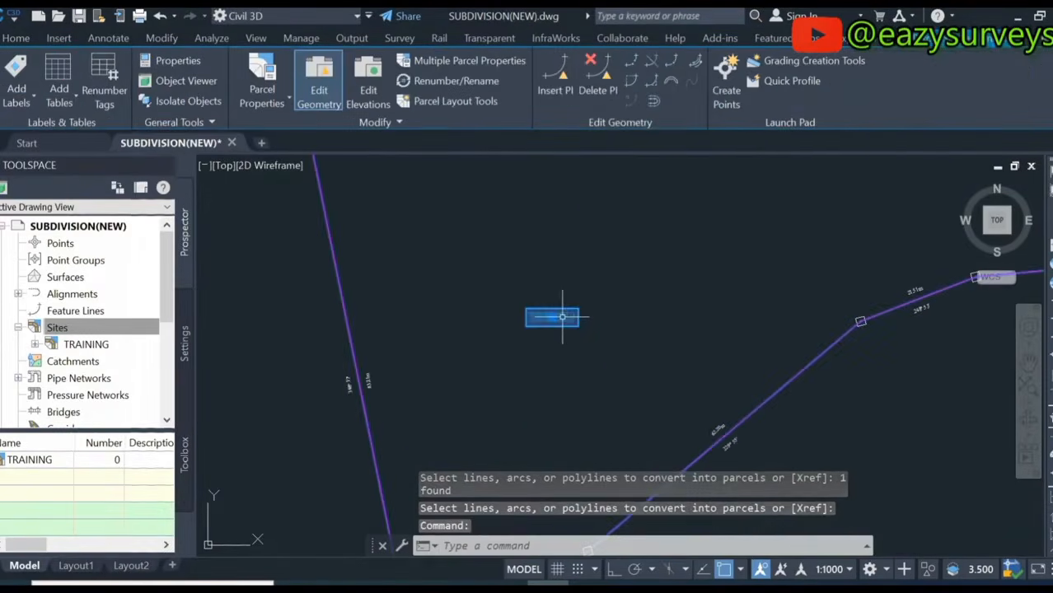
left_click_drag(562, 315, 527, 398)
scroll(523, 349, "up", 2)
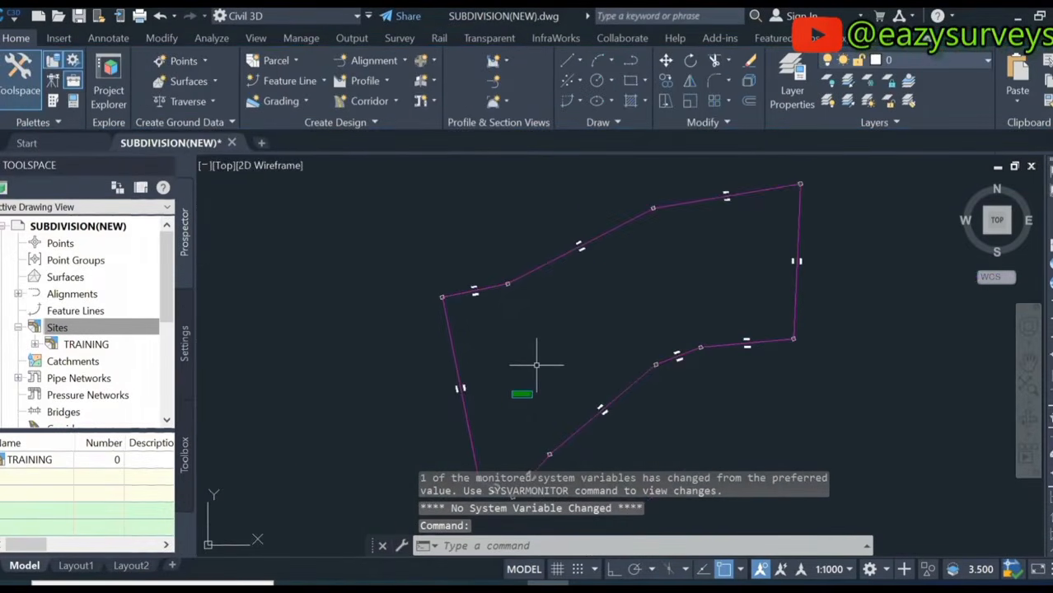
Compare the original survey plan's boundary and surrounding dashed access lines with the new parcel
scroll(527, 297, "down", 4)
scroll(422, 327, "up", 3)
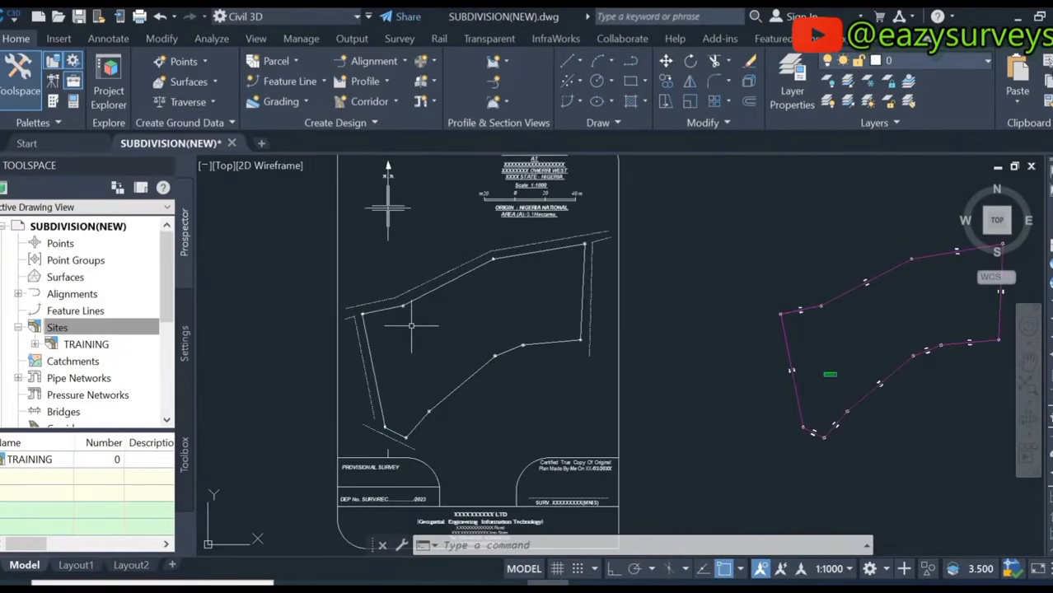
scroll(404, 332, "up", 2)
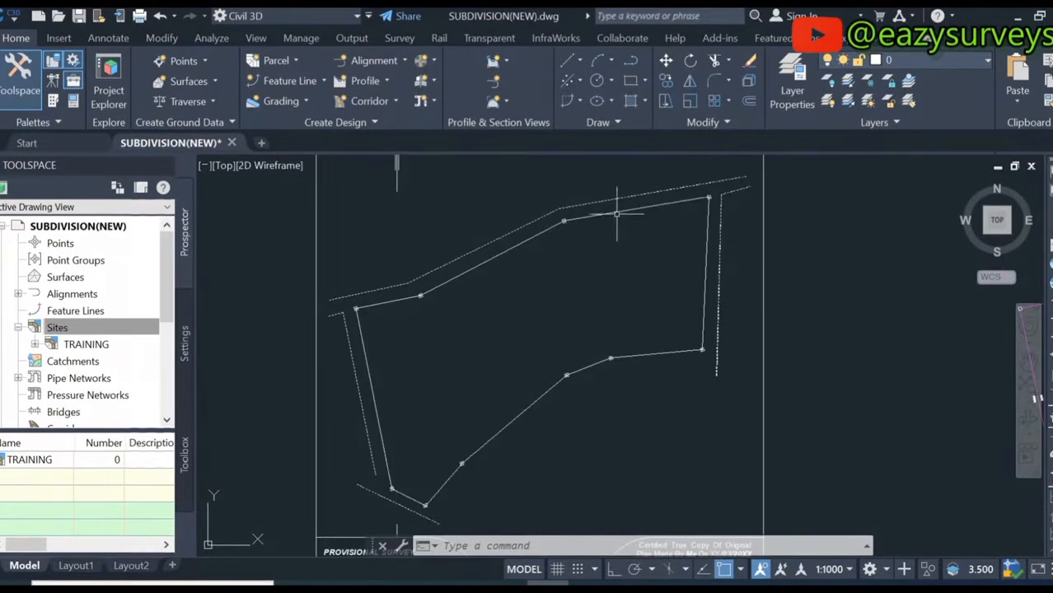
scroll(545, 341, "down", 2)
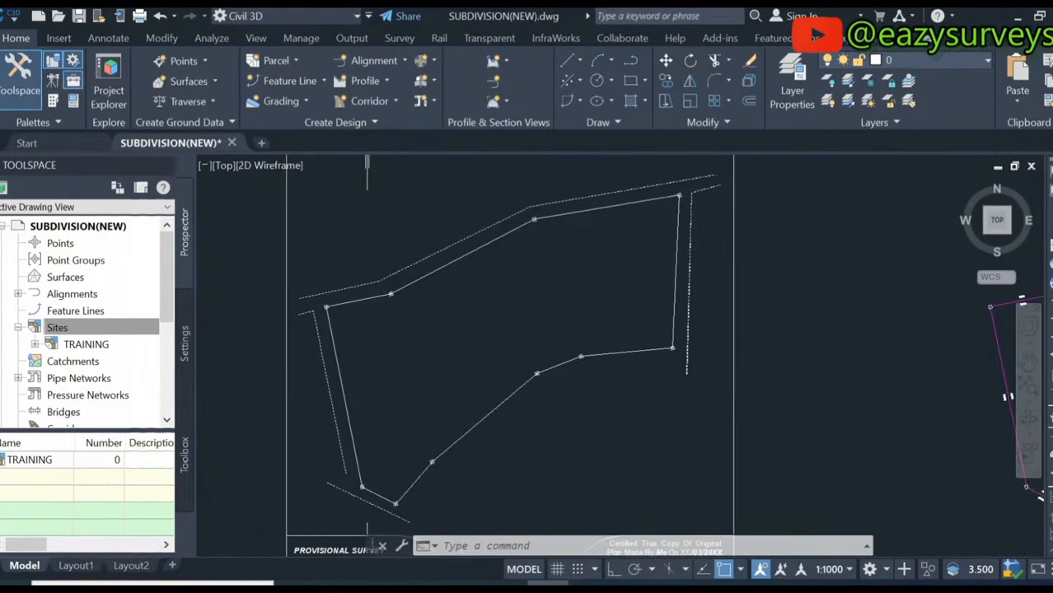
scroll(637, 300, "up", 2)
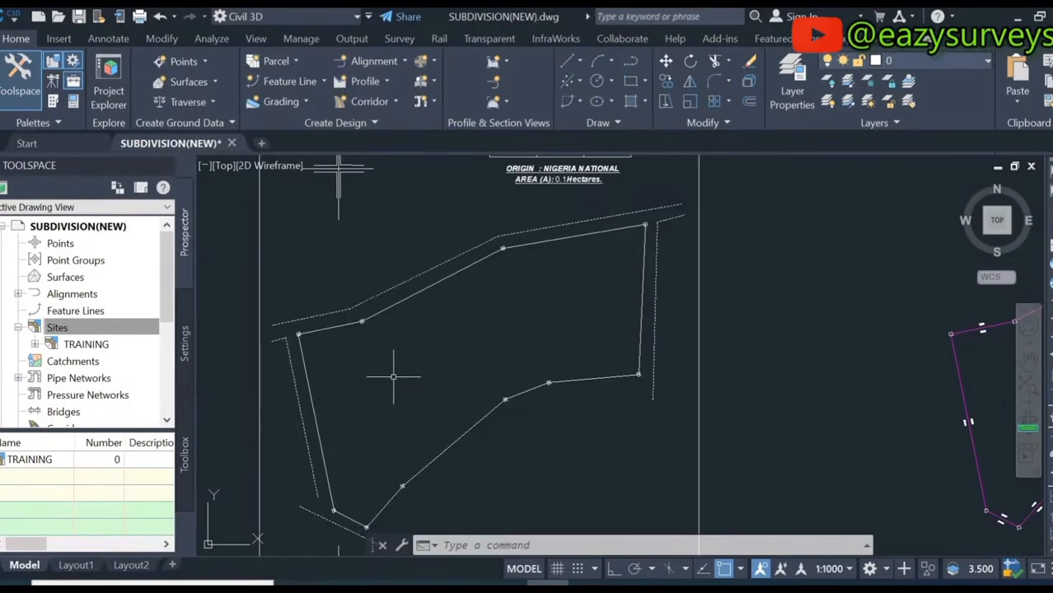
scroll(393, 377, "down", 3)
scroll(613, 366, "up", 2)
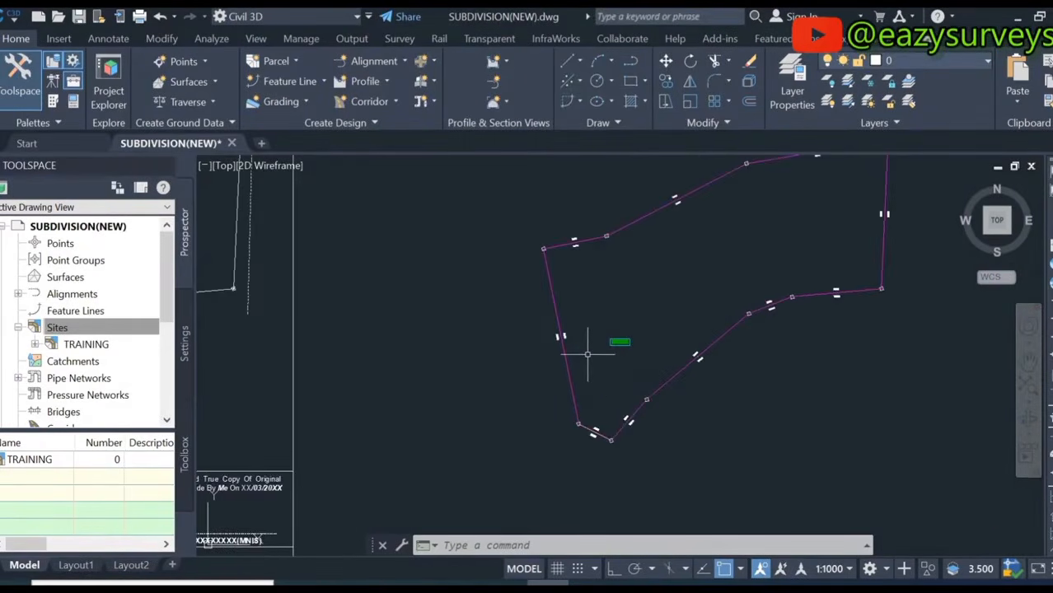
Move the bearing and distance labels on the parcel's western boundary further north along the line, clear of its midpoint
scroll(588, 354, "down", 1)
middle_click_drag(336, 287, 463, 319)
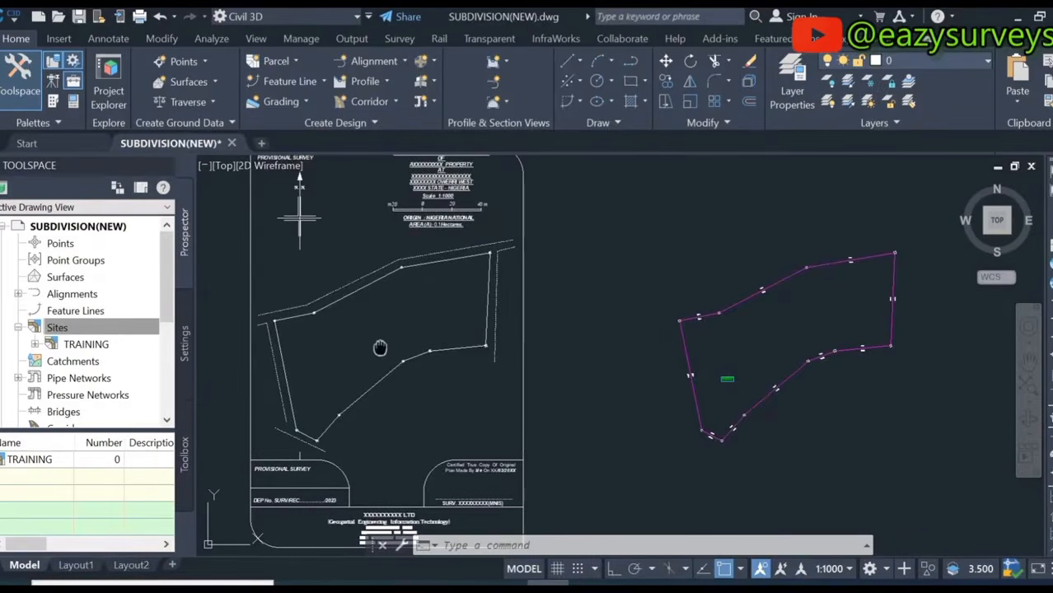
middle_click_drag(380, 347, 446, 344)
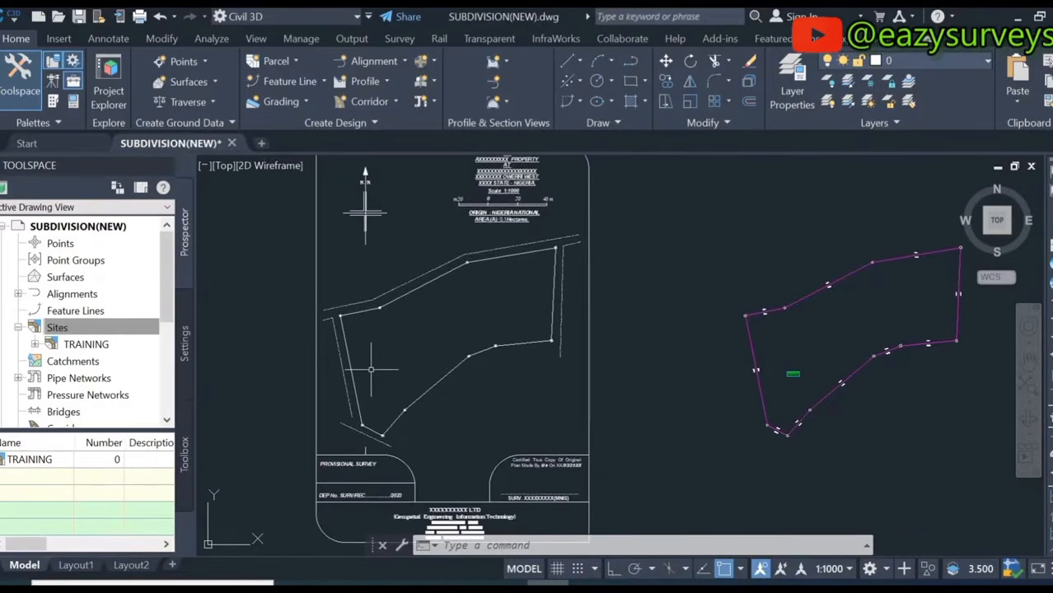
scroll(772, 365, "up", 5)
left_click(664, 356)
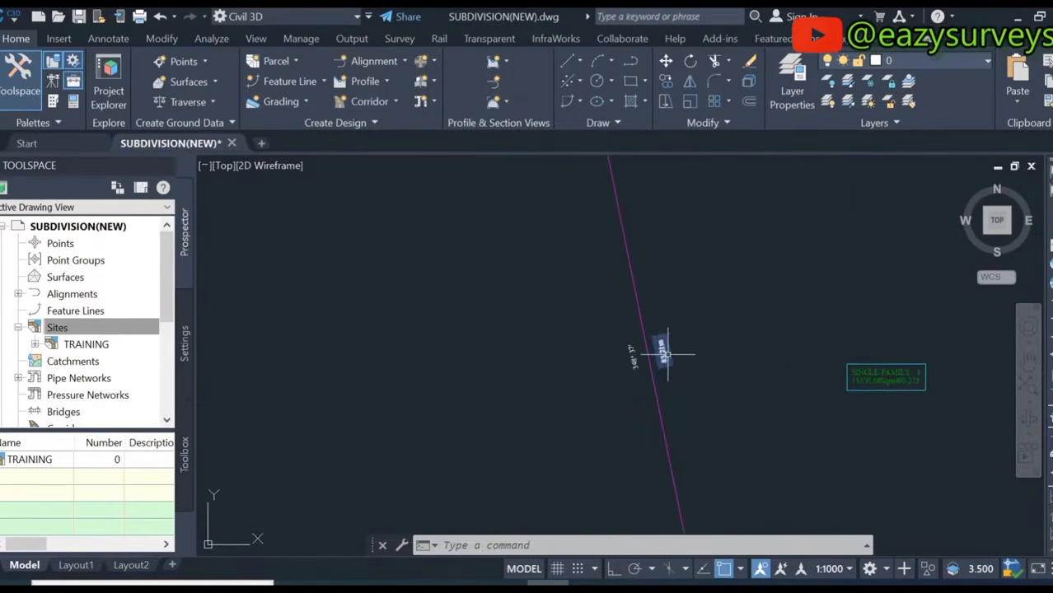
right_click(796, 287)
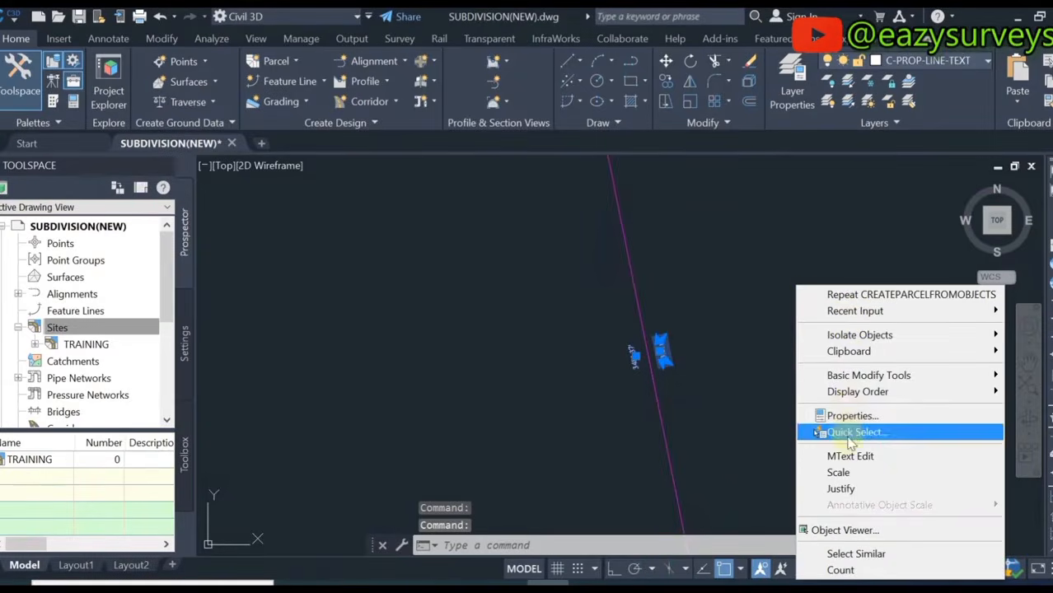
mouse_move(865, 376)
left_click(733, 375)
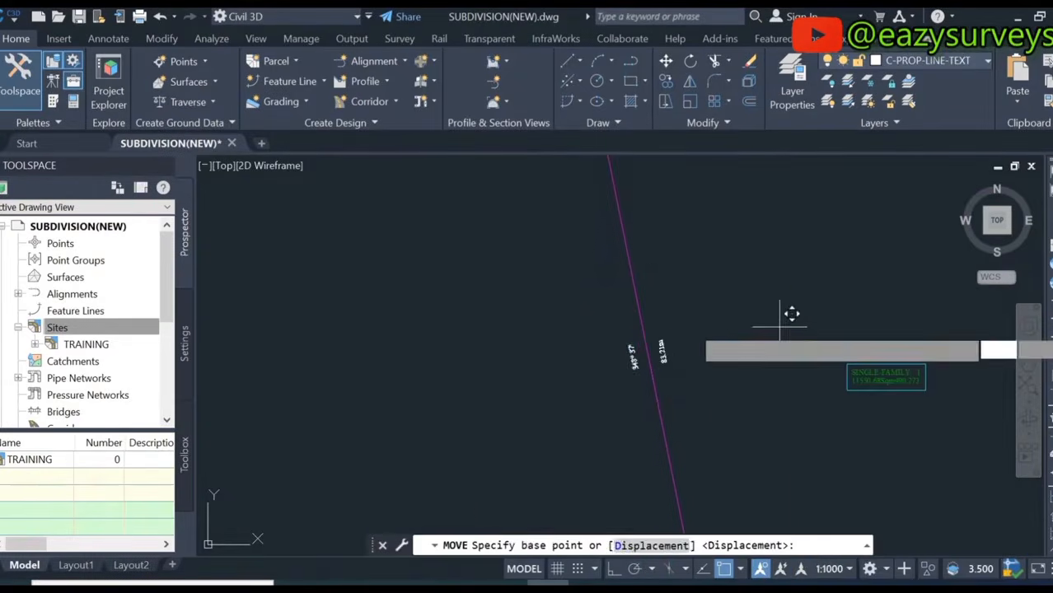
left_click(771, 239)
scroll(719, 281, "down", 4)
Move the bearing and distance labels on the parcel's eastern boundary further north along the line, clear of its midpoint
scroll(618, 319, "up", 6)
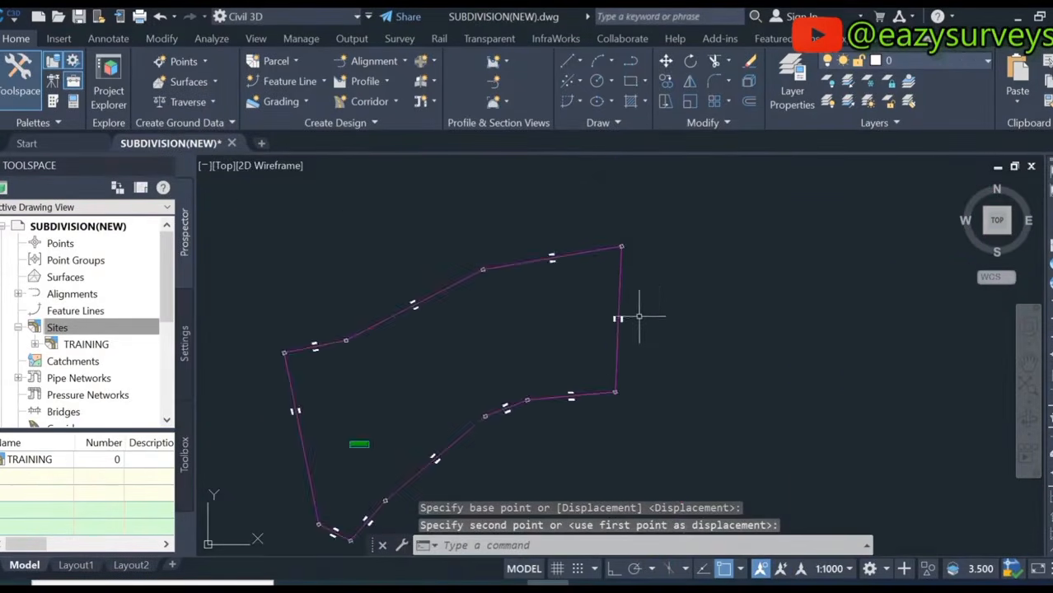
left_click(615, 322)
right_click(738, 307)
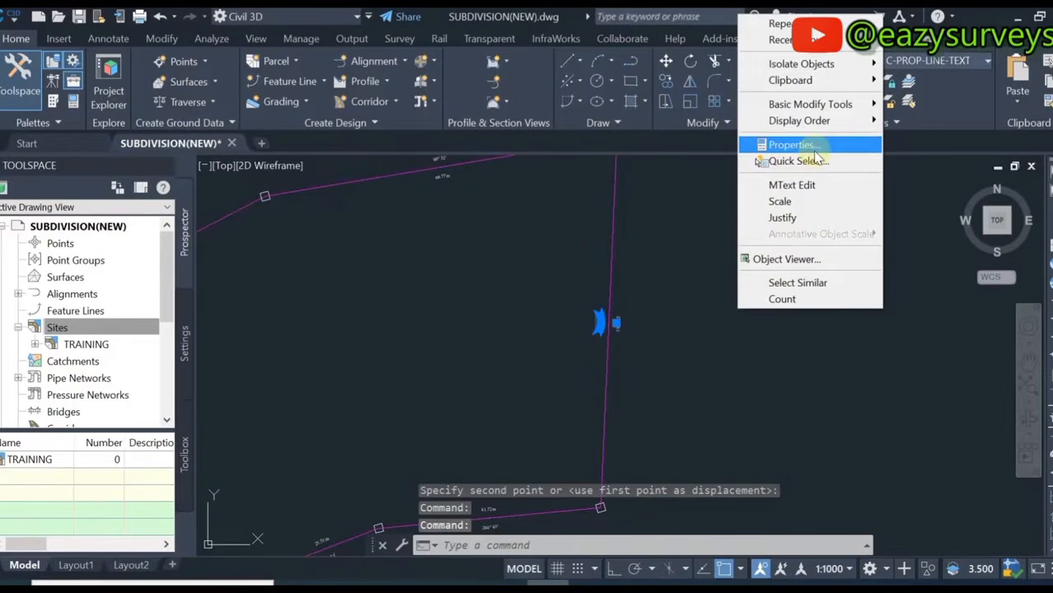
mouse_move(829, 112)
left_click(916, 105)
left_click(873, 265)
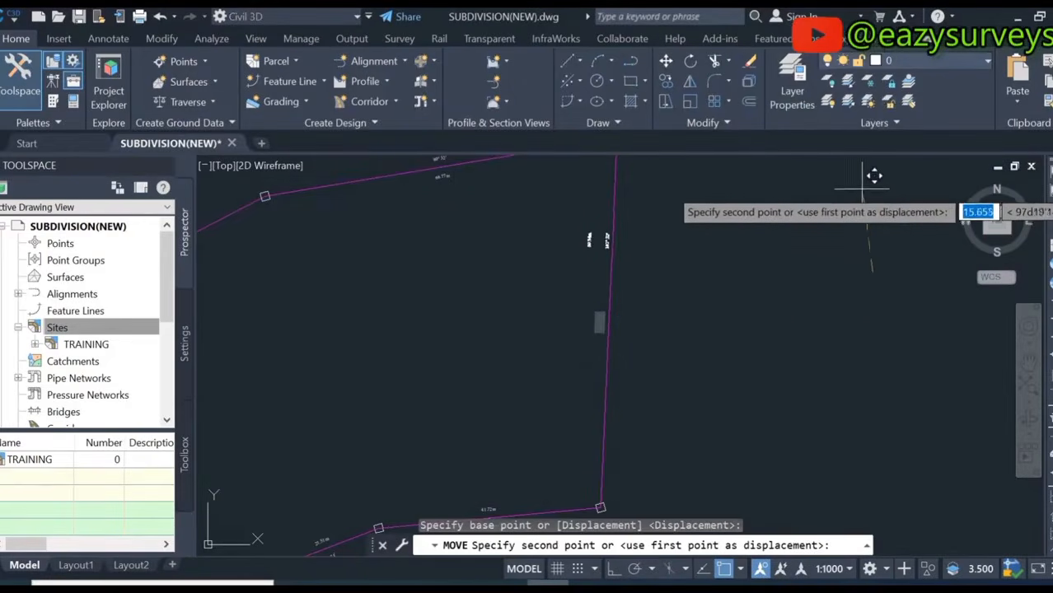
left_click(875, 204)
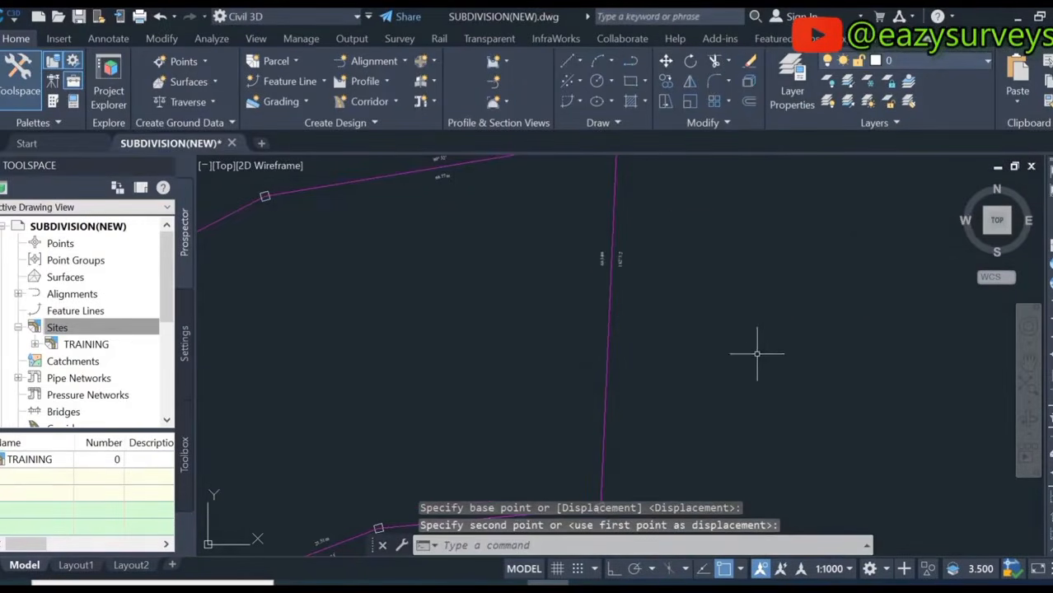
Draw a road centreline polyline lengthwise through the parcel, from the western boundary through one mid-parcel bend to the eastern boundary
scroll(757, 354, "down", 5)
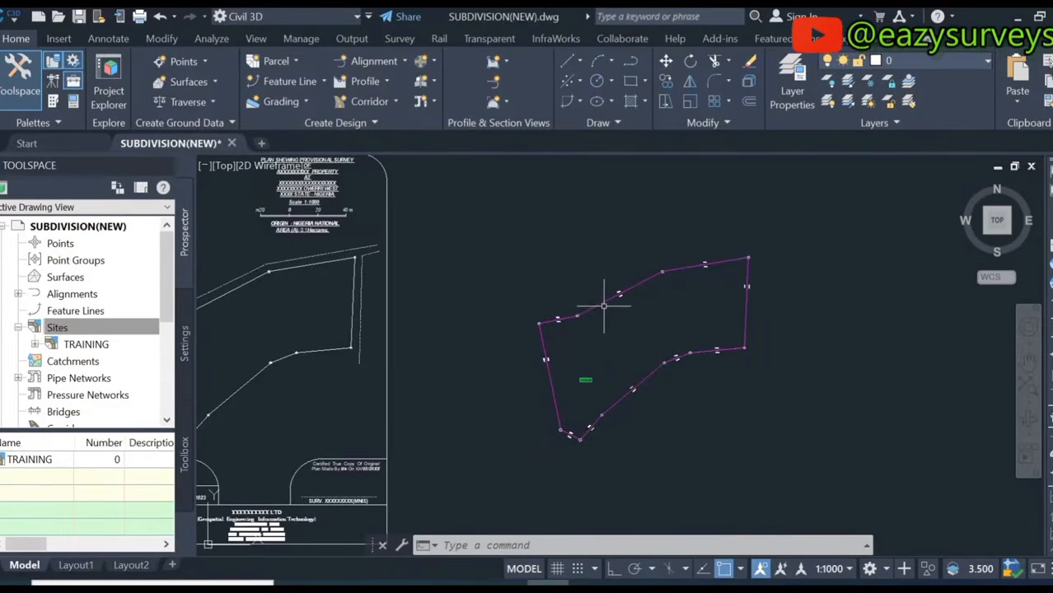
left_click(631, 64)
scroll(545, 370, "up", 3)
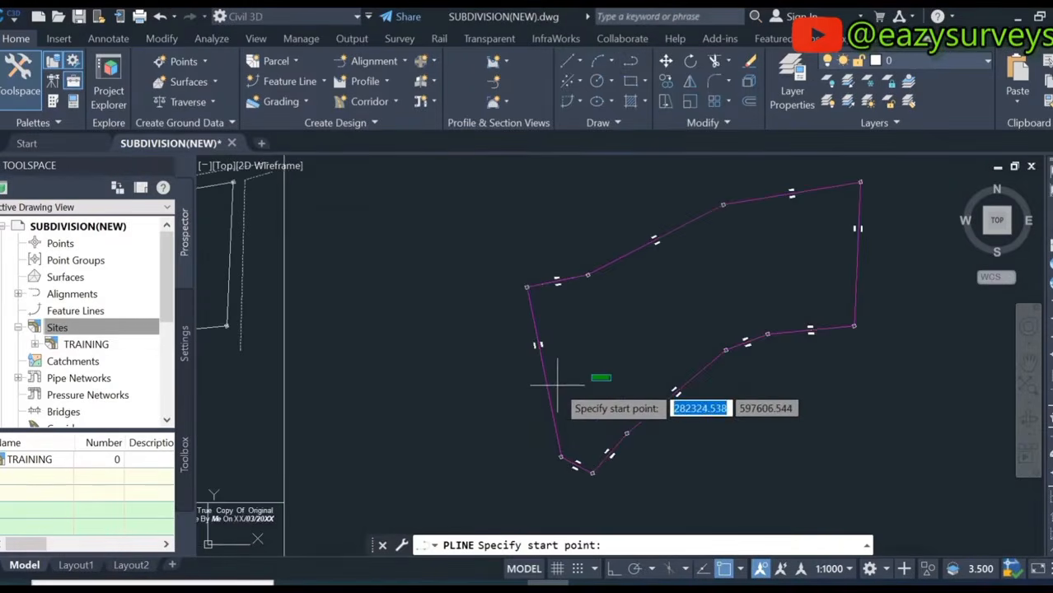
left_click(544, 372)
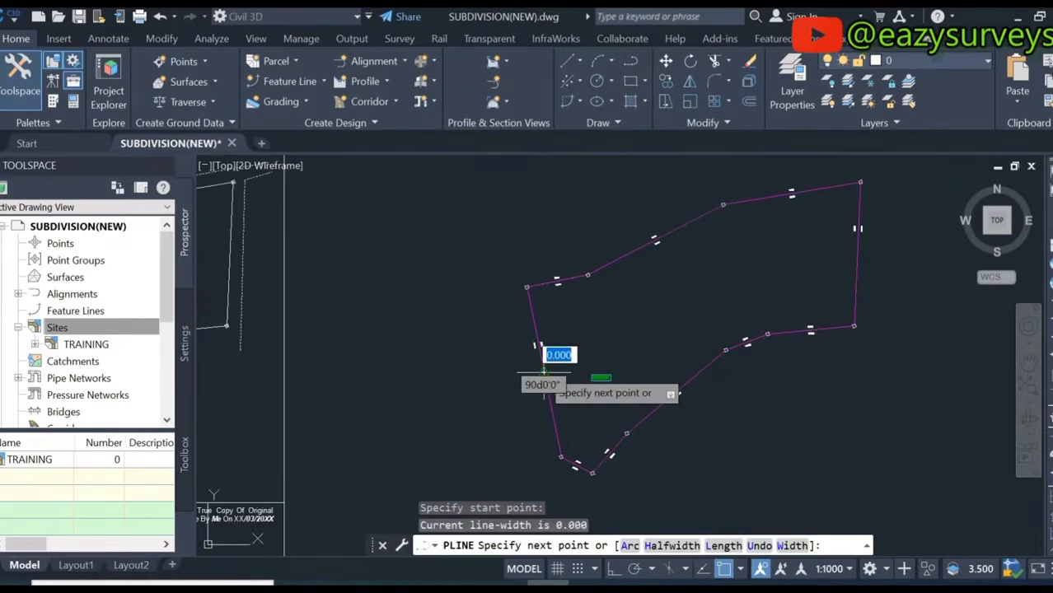
left_click(684, 294)
left_click(858, 255)
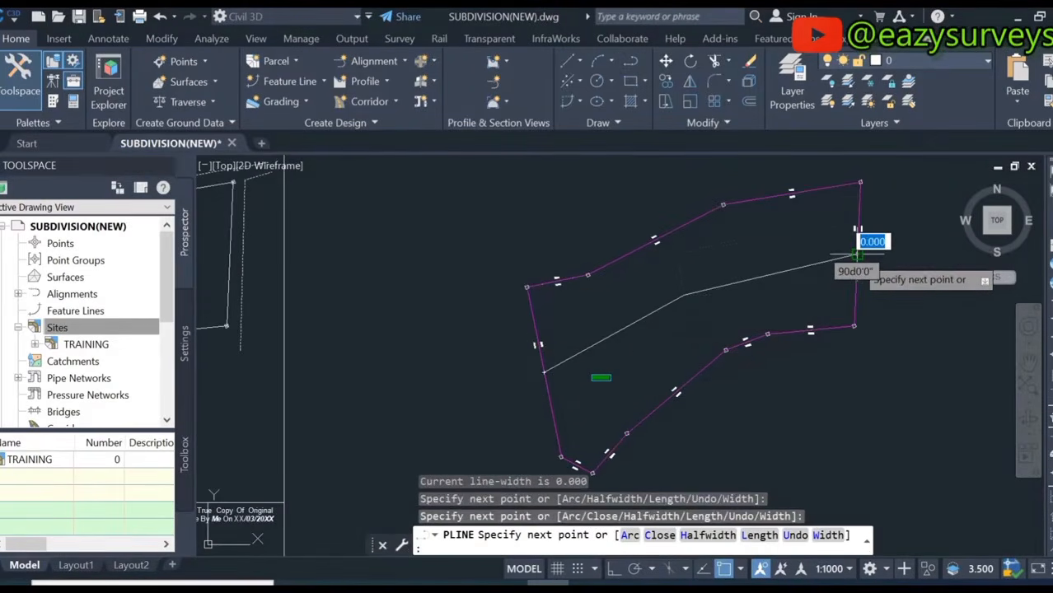
key("Return")
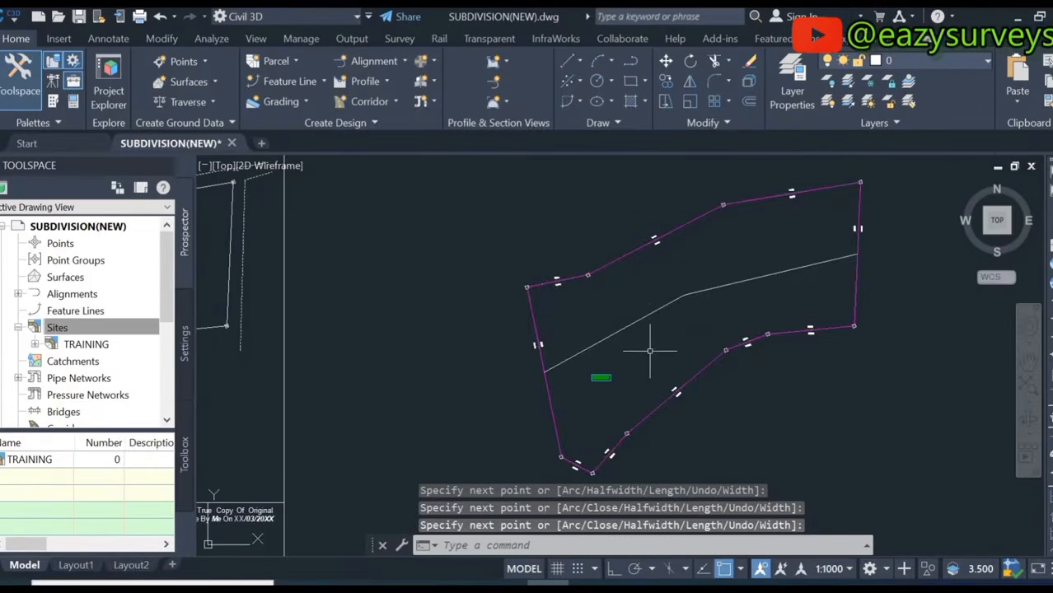
Draw a cross-road polyline through the western half, from the northern boundary just east of its corner to the southern boundary
scroll(678, 352, "down", 3)
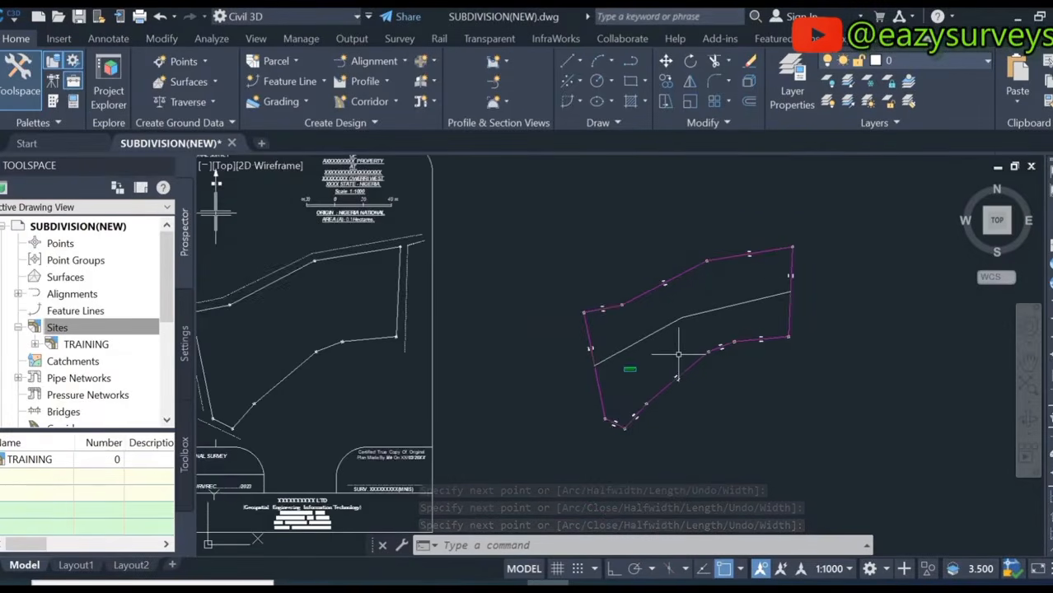
scroll(394, 323, "up", 3)
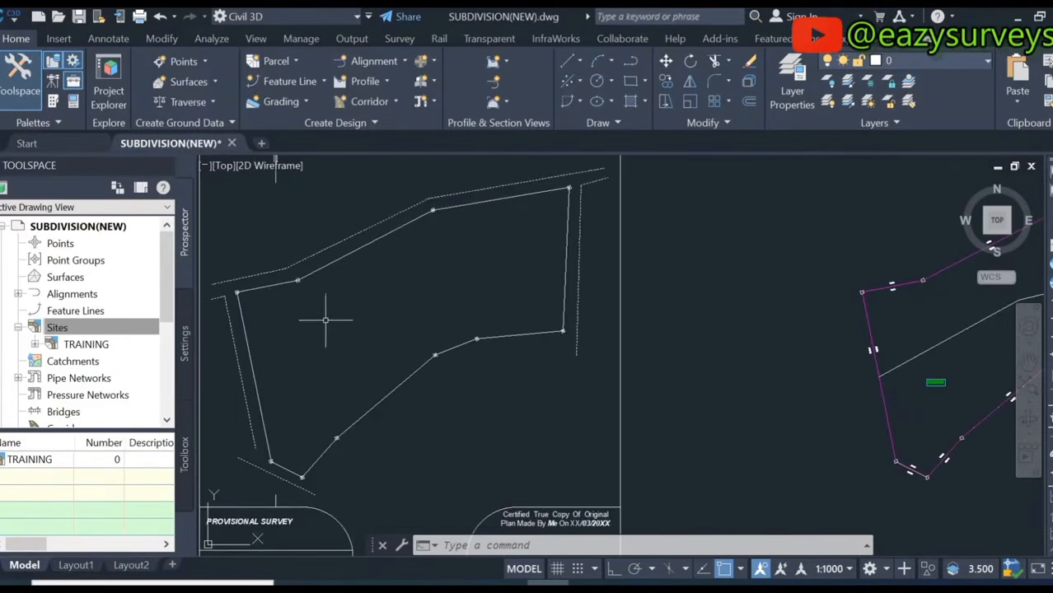
scroll(583, 340, "down", 2)
scroll(713, 327, "up", 2)
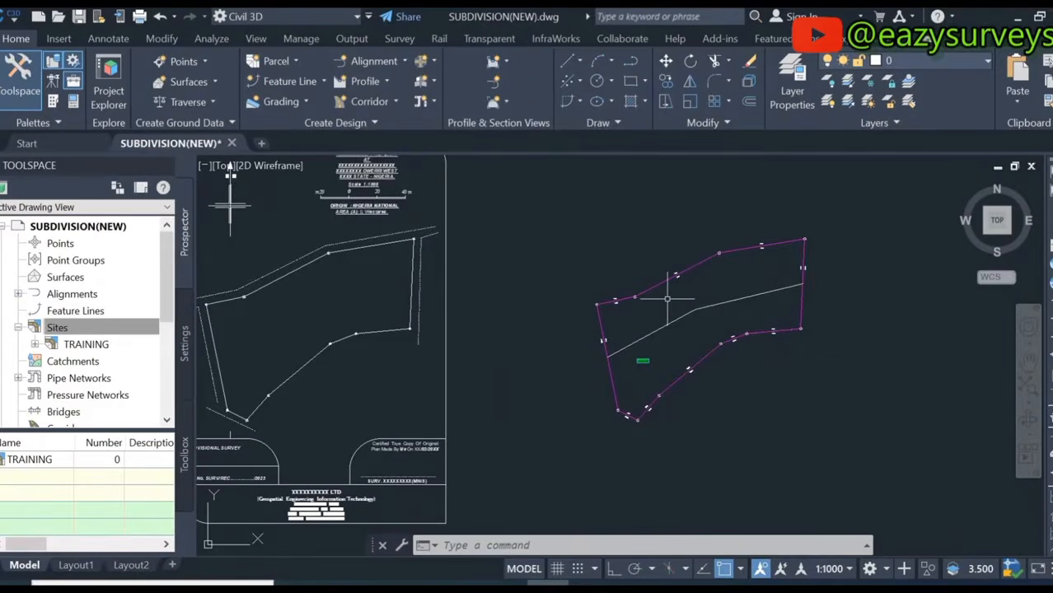
middle_click_drag(651, 328, 637, 320)
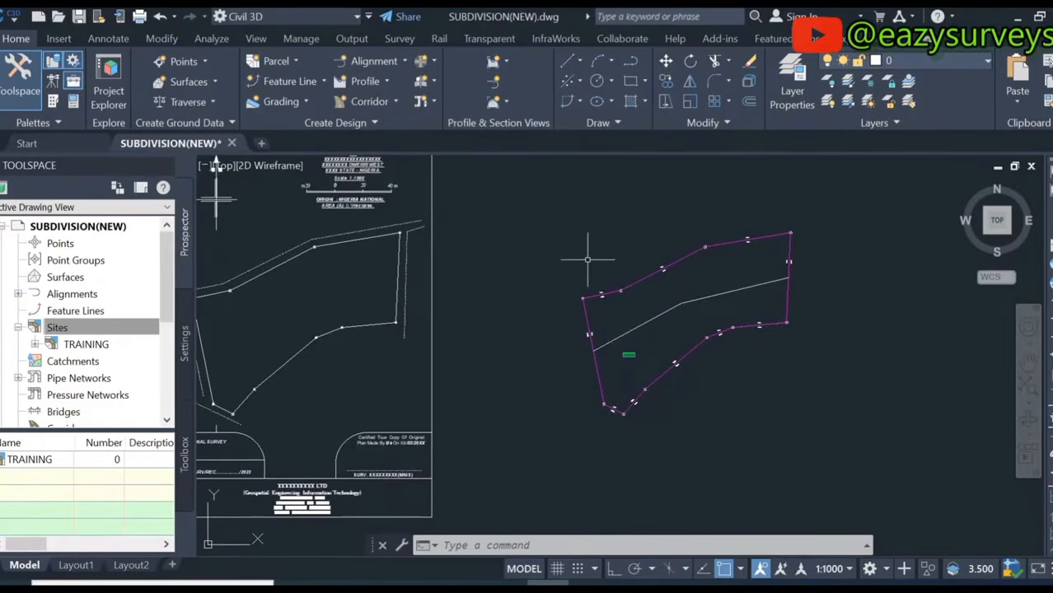
left_click(630, 62)
scroll(630, 290, "up", 2)
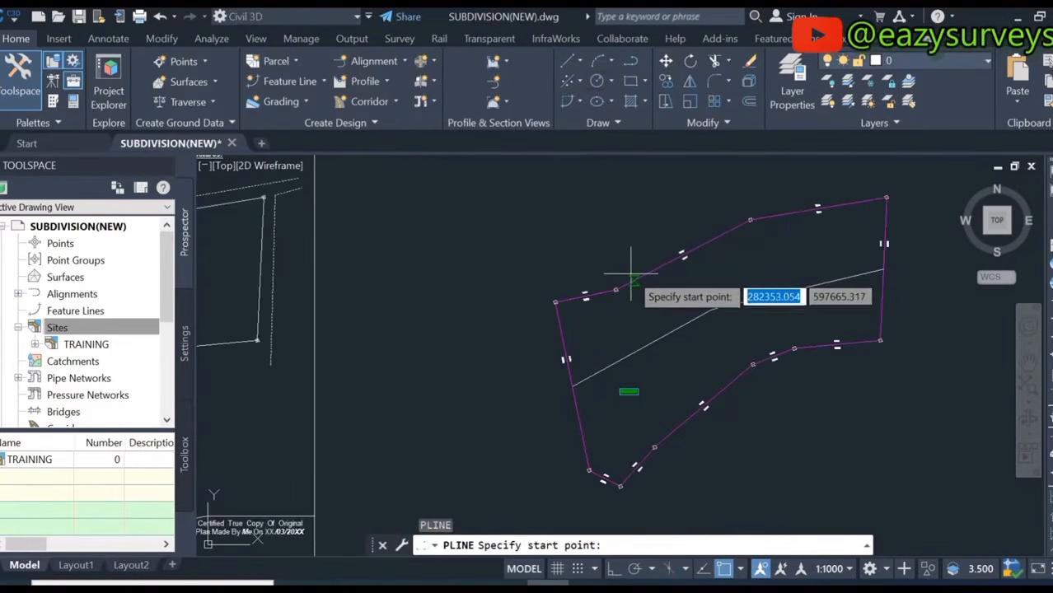
left_click(632, 280)
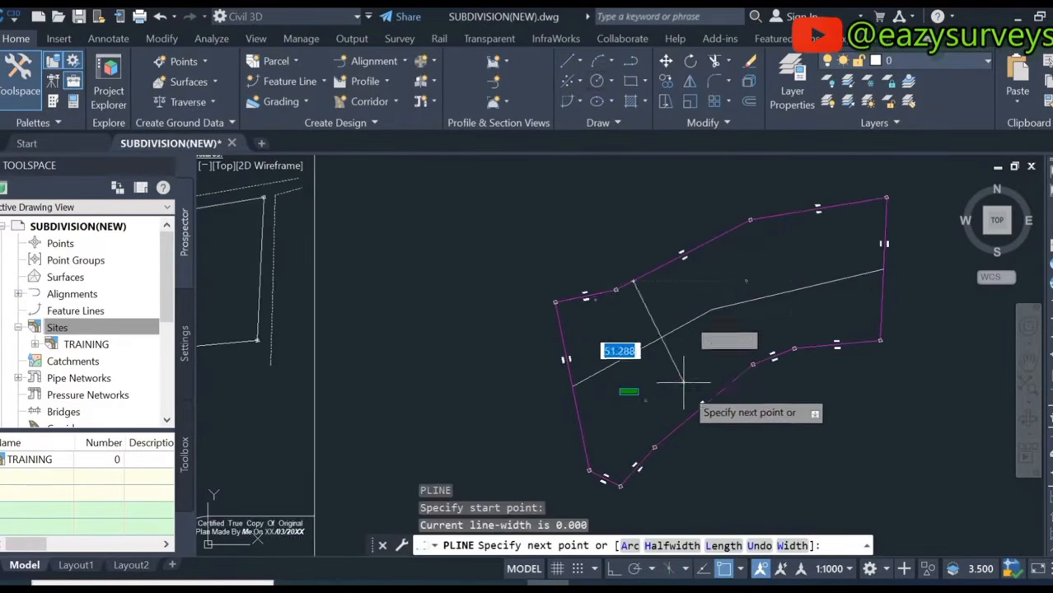
left_click(672, 432)
key("Return")
Draw a second cross-road polyline through the eastern half, from just east of the northern bend to the southern boundary near its corner
key("Return")
left_click(766, 217)
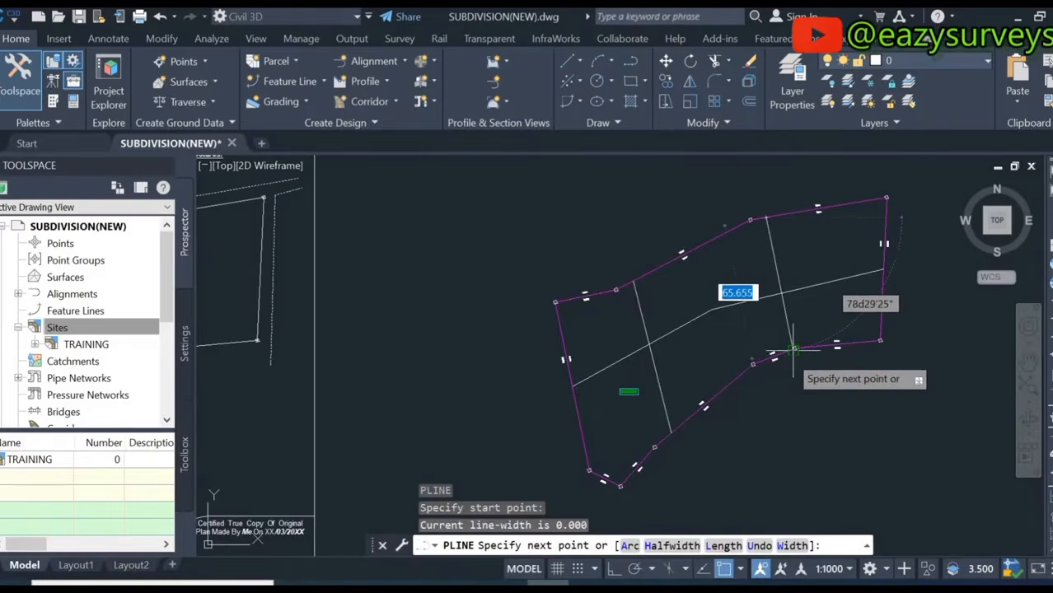
left_click(793, 350)
scroll(792, 350, "up", 2)
key("Return")
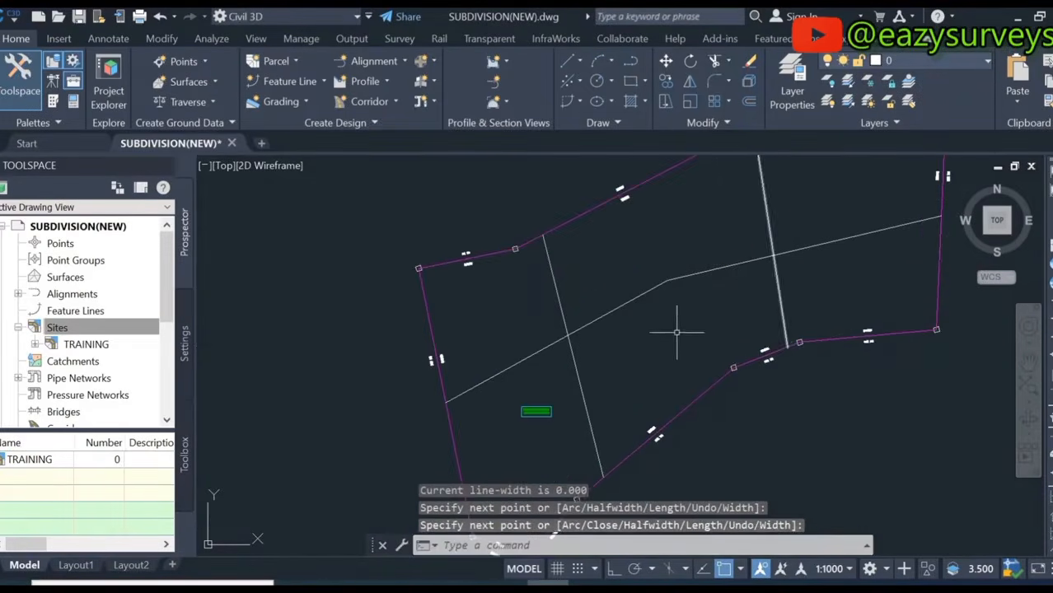
Start creating an alignment from the lengthwise centreline polyline, accepting its west-to-east direction
scroll(676, 332, "down", 2)
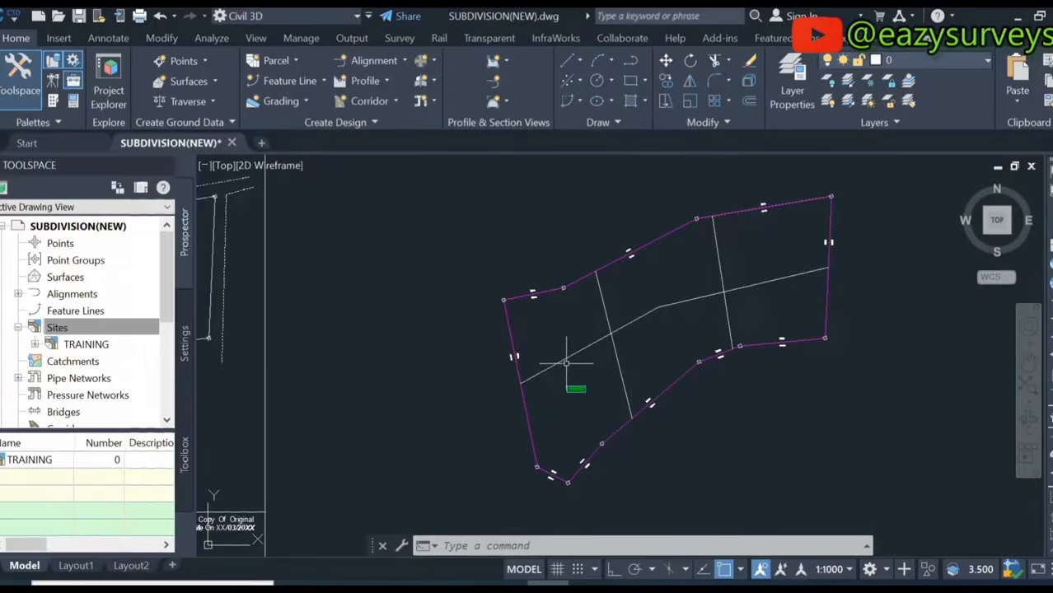
middle_click_drag(566, 363, 538, 367)
scroll(615, 329, "up", 2)
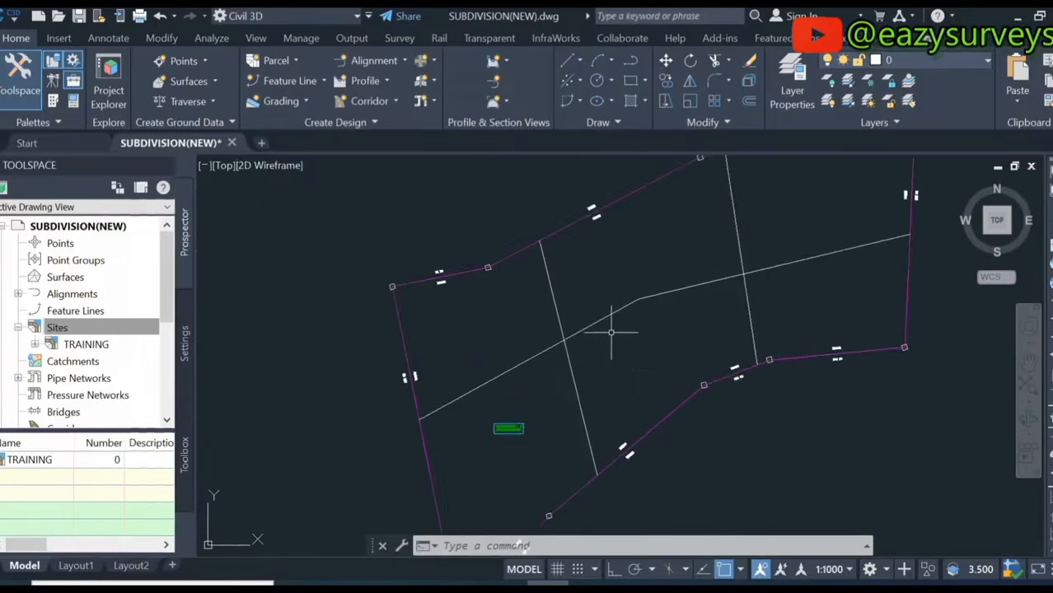
scroll(615, 331, "down", 2)
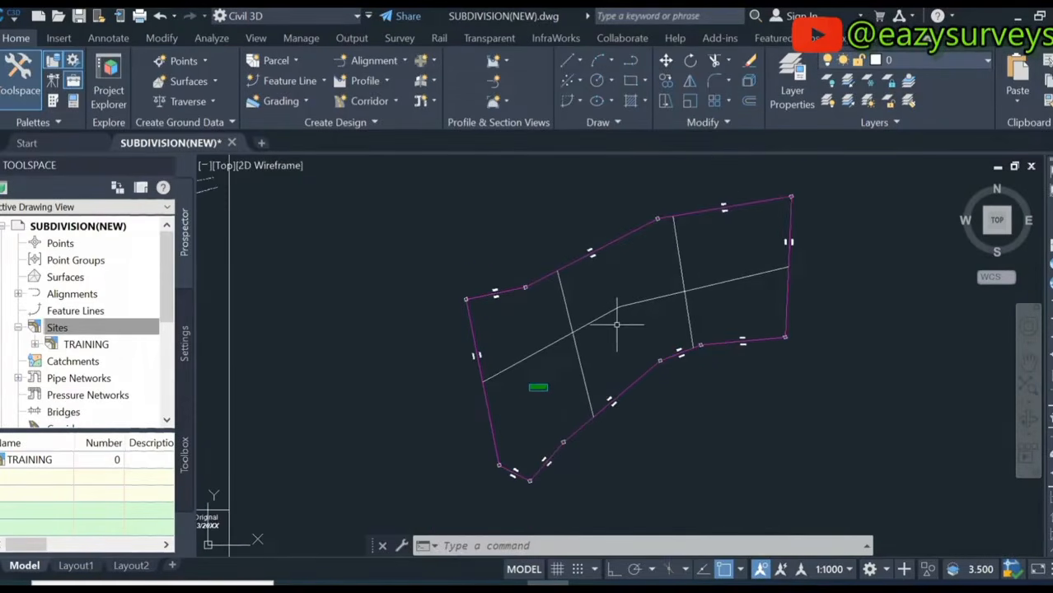
left_click(385, 66)
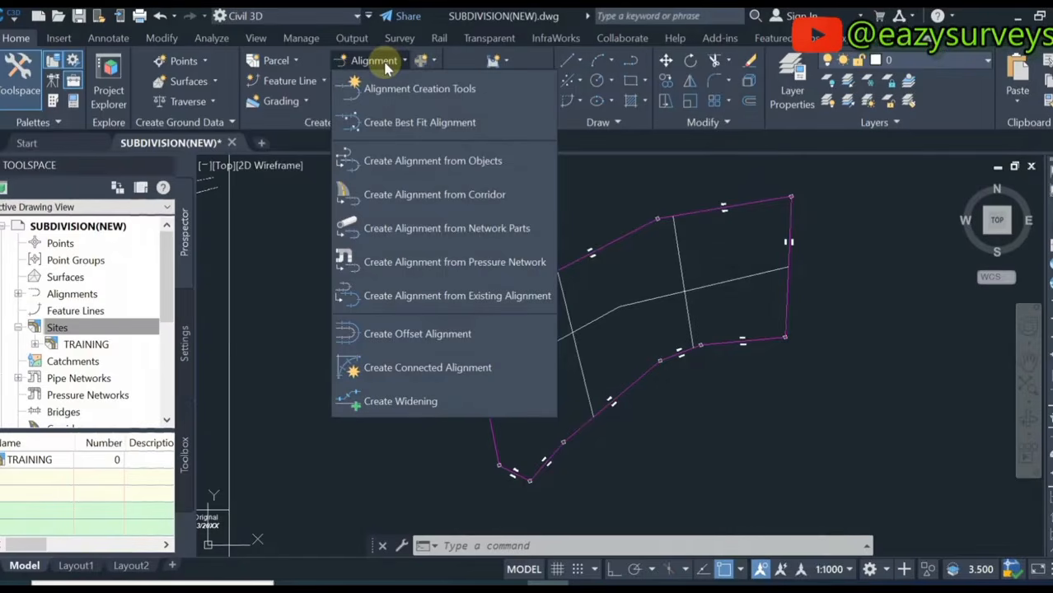
left_click(402, 162)
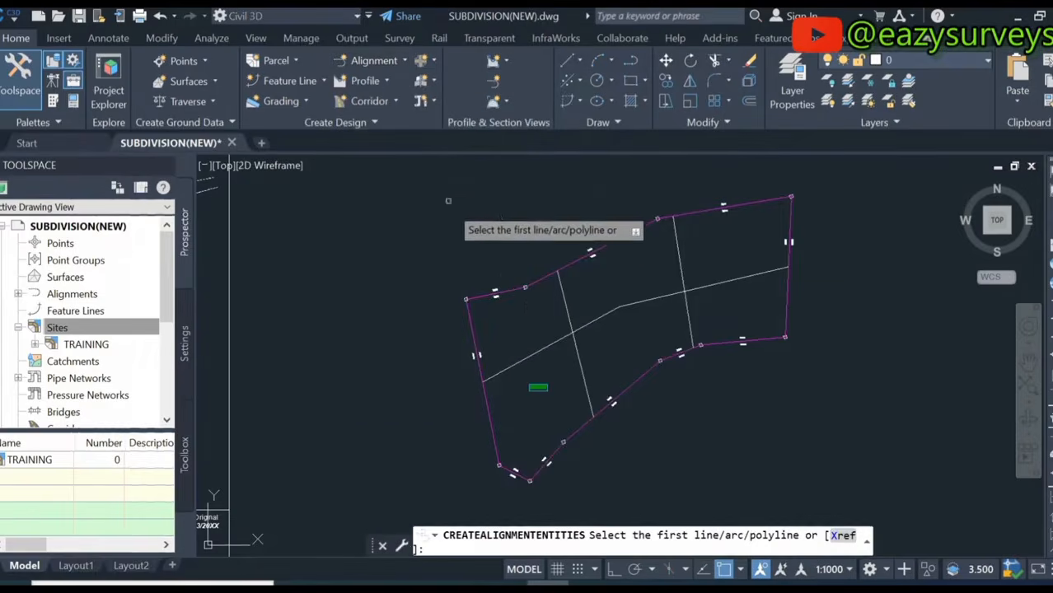
left_click(546, 347)
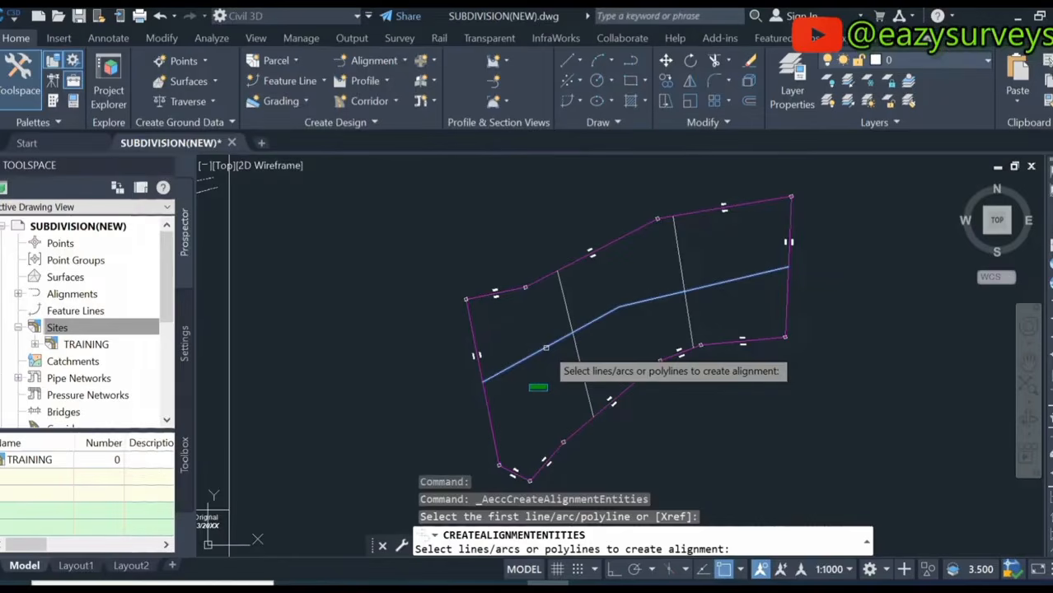
right_click(546, 348)
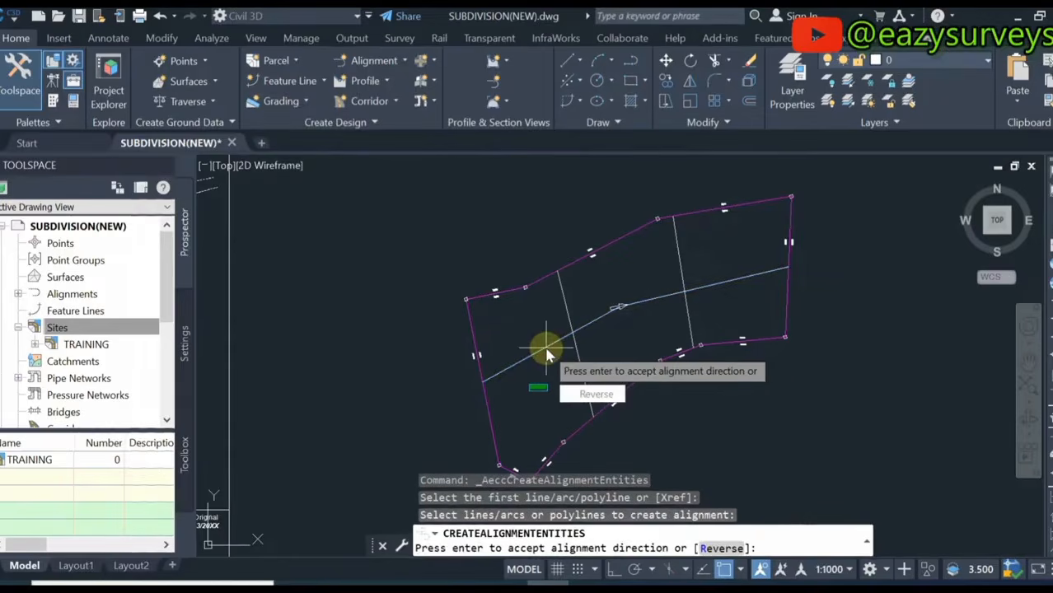
scroll(619, 310, "up", 4)
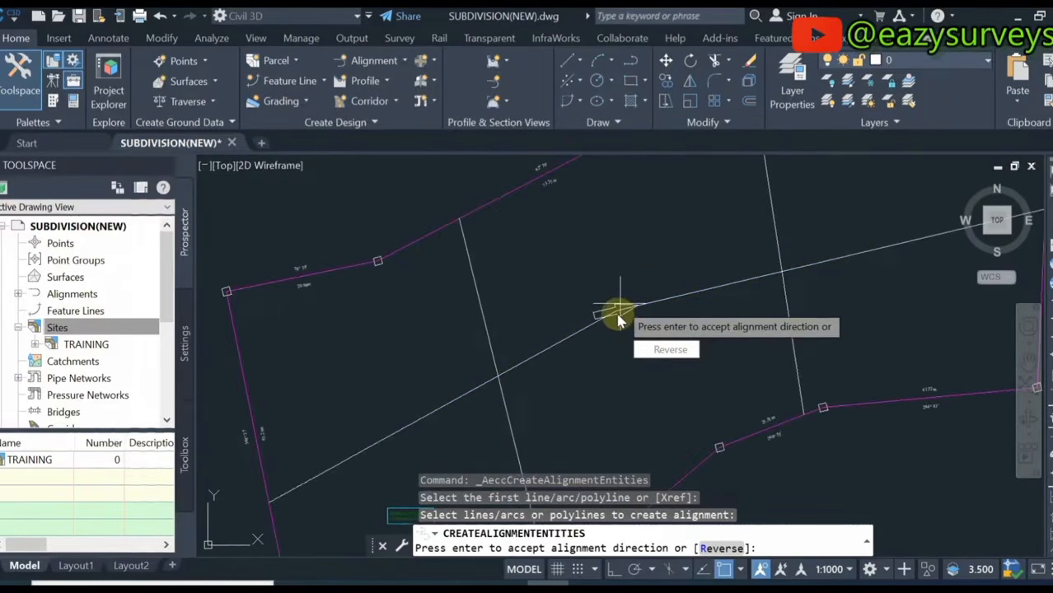
scroll(689, 292, "down", 2)
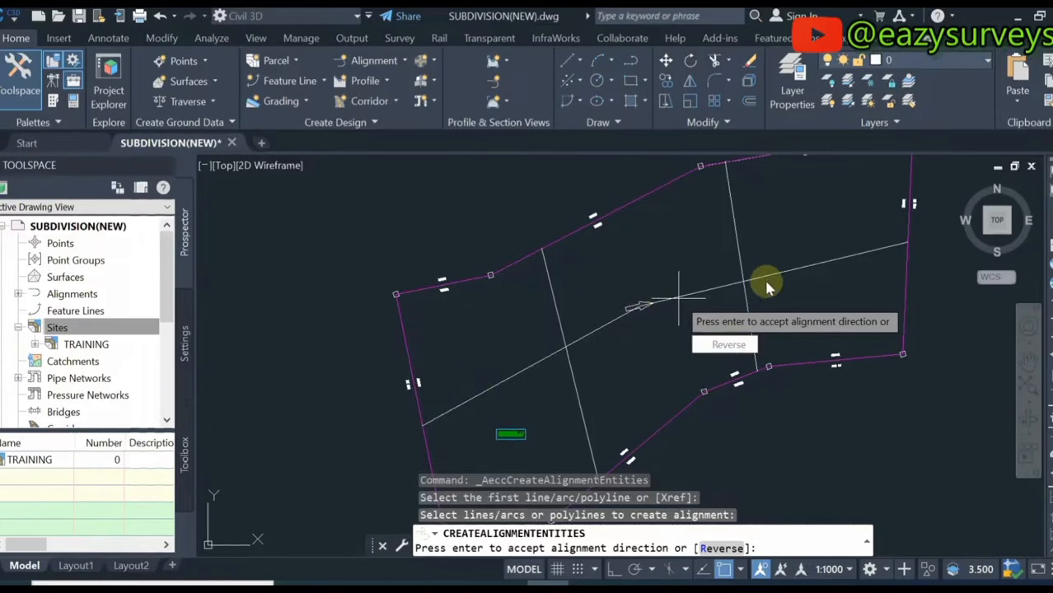
key("Return")
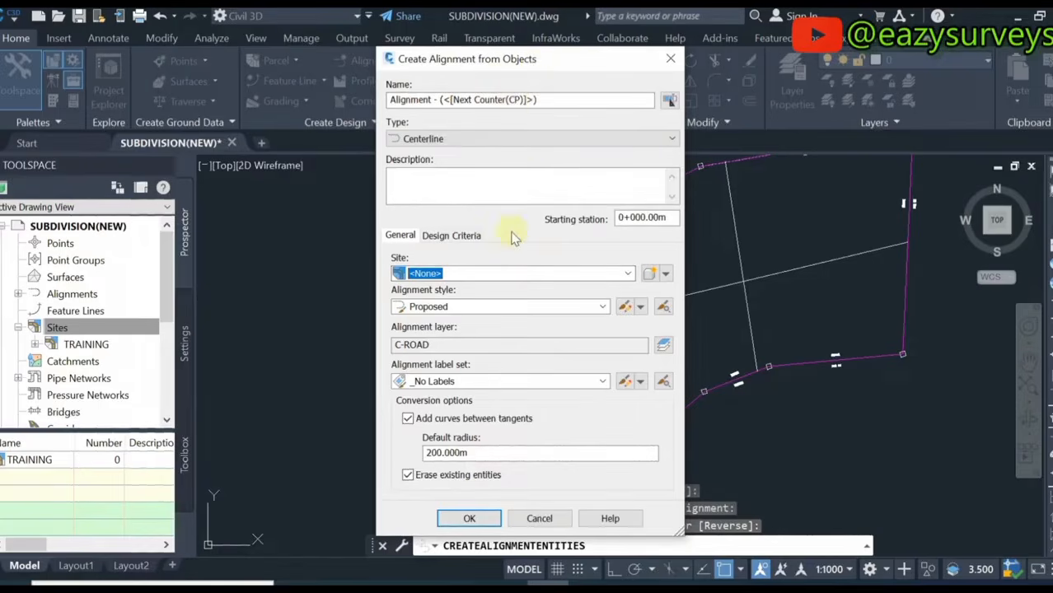
Create the lengthwise road alignment in the TRAINING site with the Proposed style, _No Labels and no curves between tangents
left_click(628, 273)
left_click(463, 301)
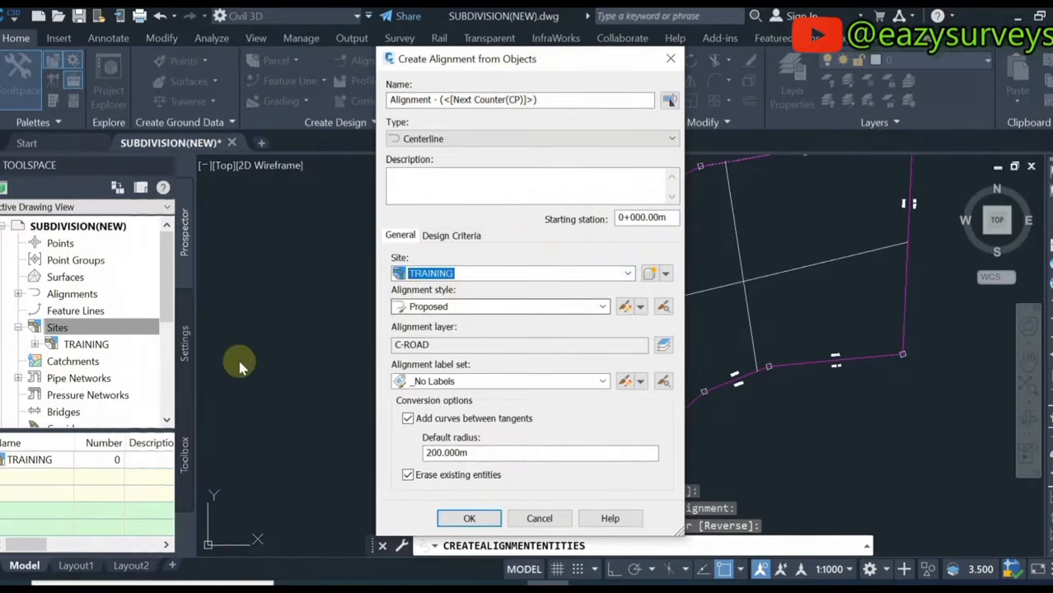
left_click(585, 310)
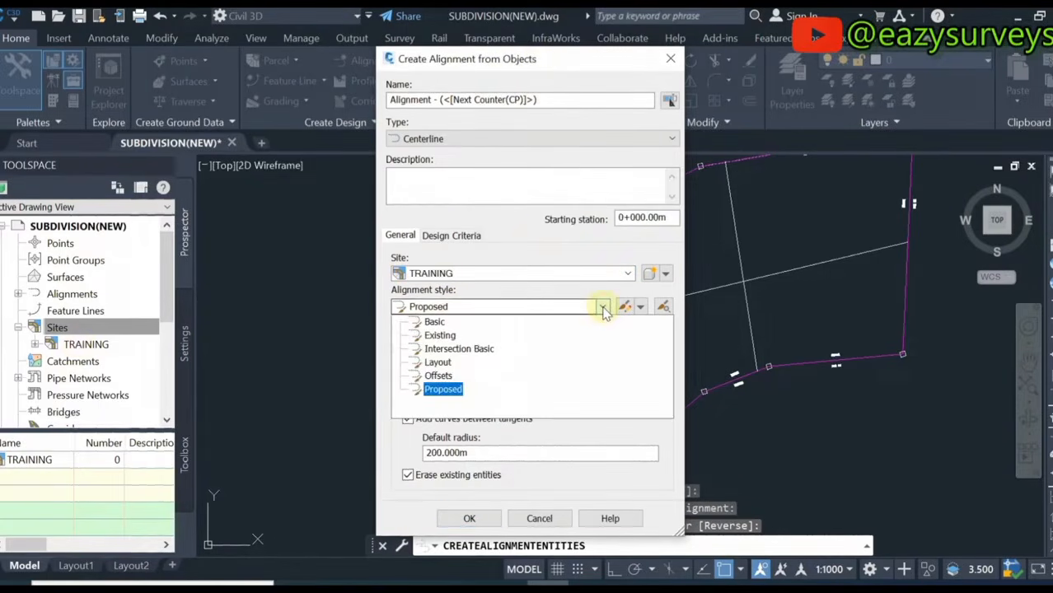
left_click(437, 391)
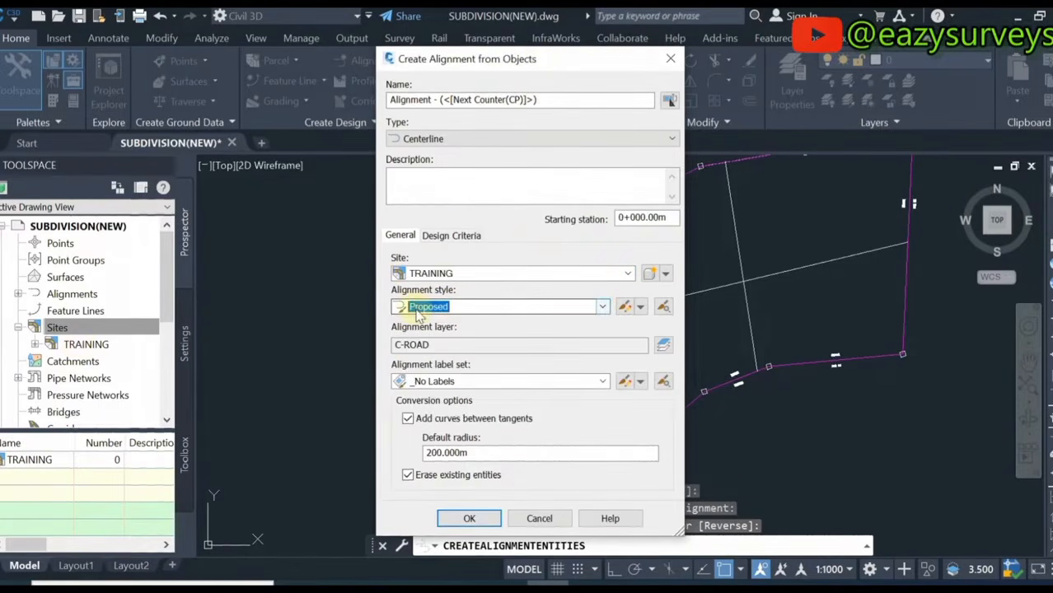
left_click(601, 381)
left_click(437, 396)
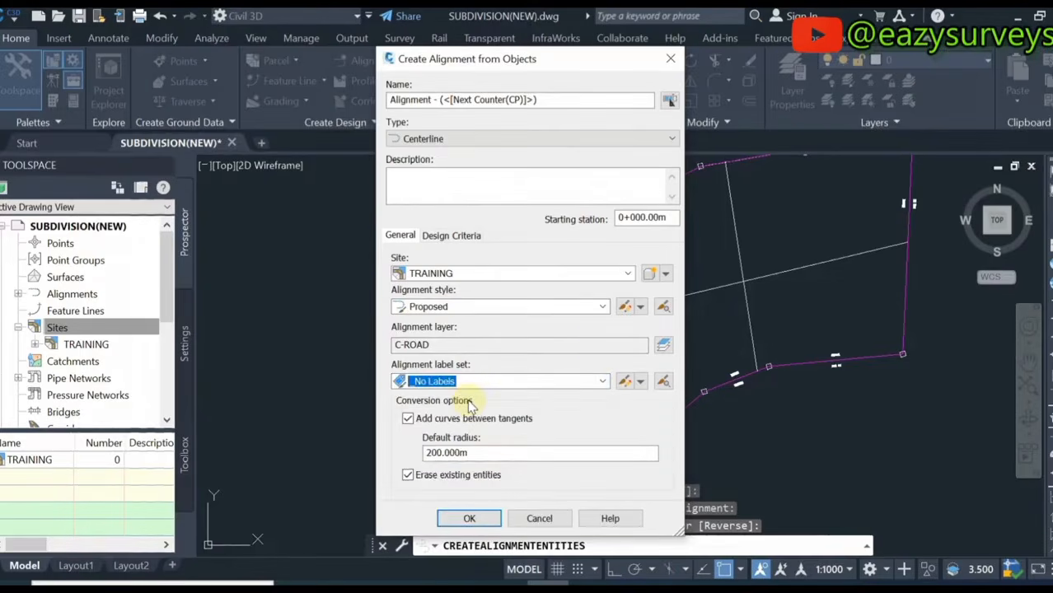
left_click(408, 419)
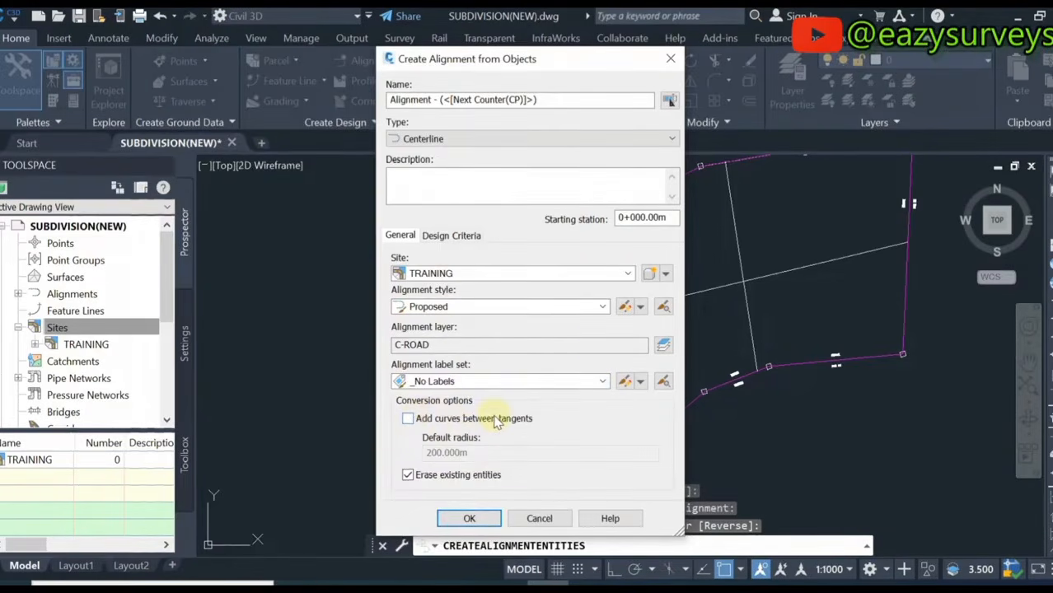
left_click(469, 519)
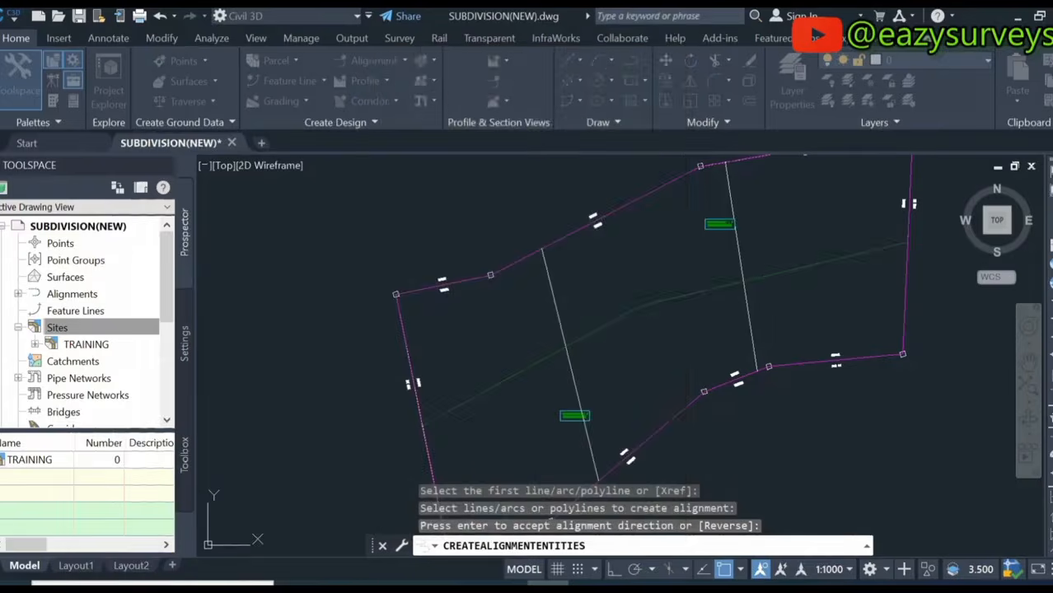
Start creating an alignment from the western cross-road polyline, accepting its north-to-south direction
scroll(484, 364, "up", 2)
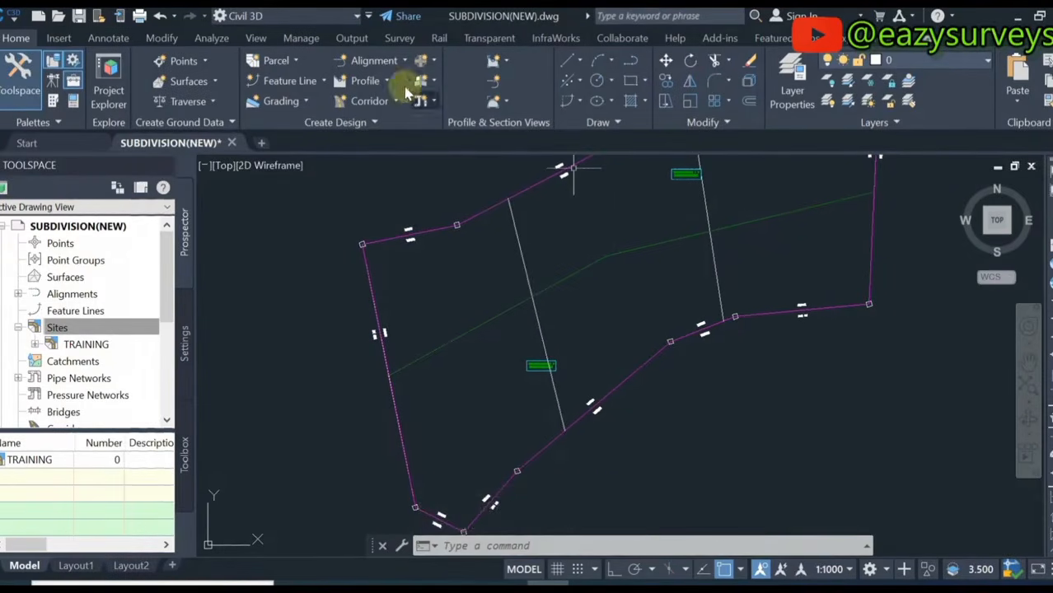
left_click(380, 60)
left_click(410, 157)
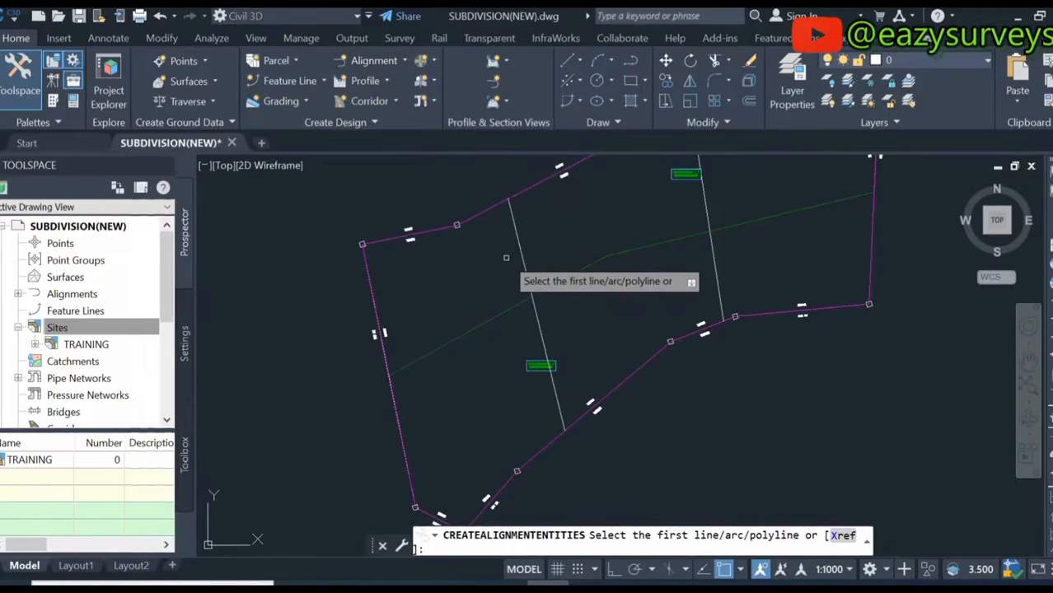
left_click(528, 270)
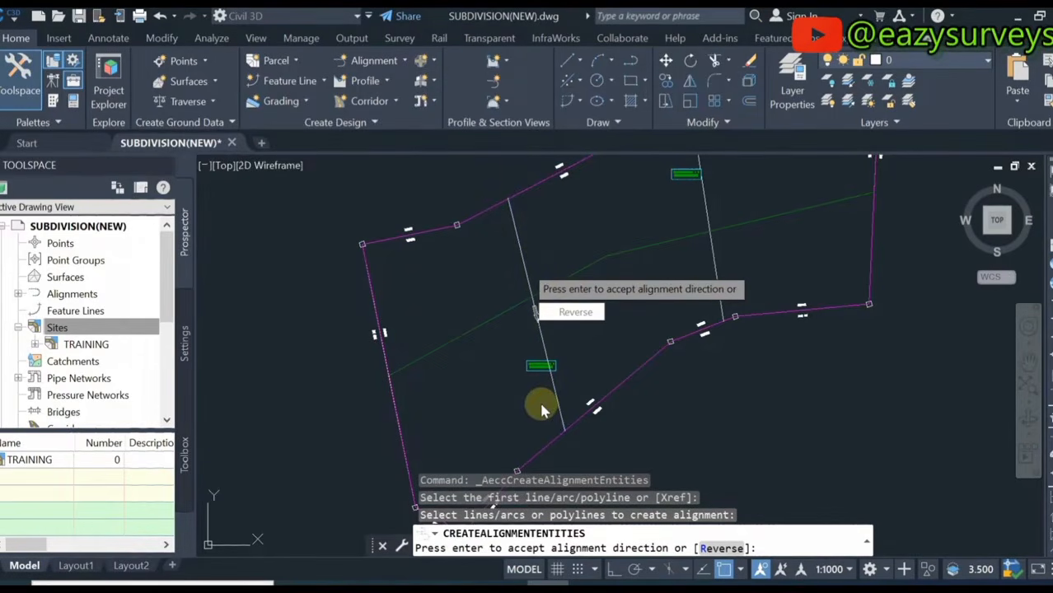
key("Return")
Create the western cross-road alignment in the TRAINING site with _No Labels and curves between tangents turned off
left_click(630, 273)
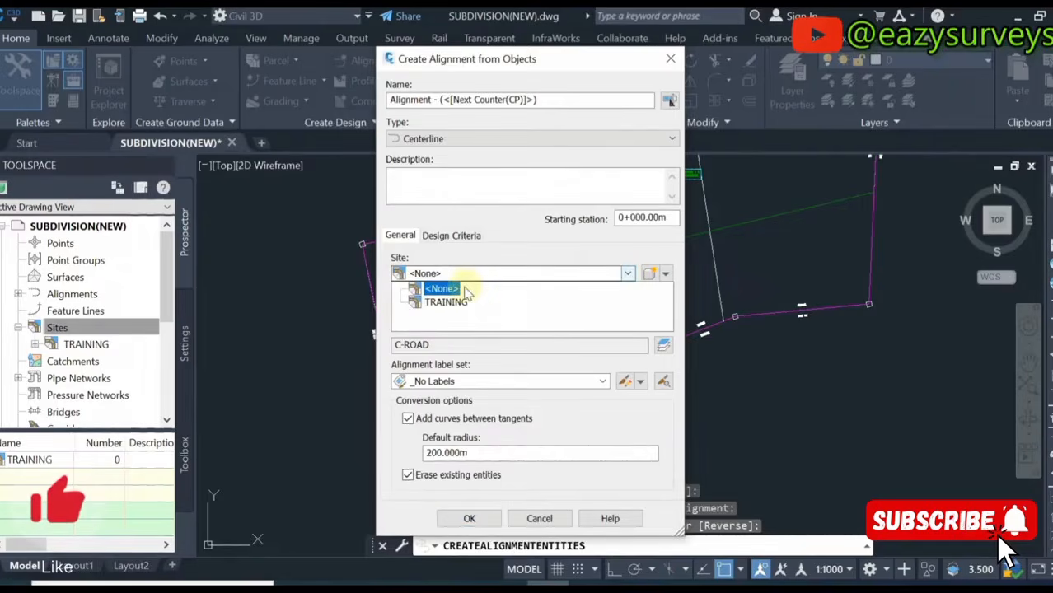
left_click(443, 300)
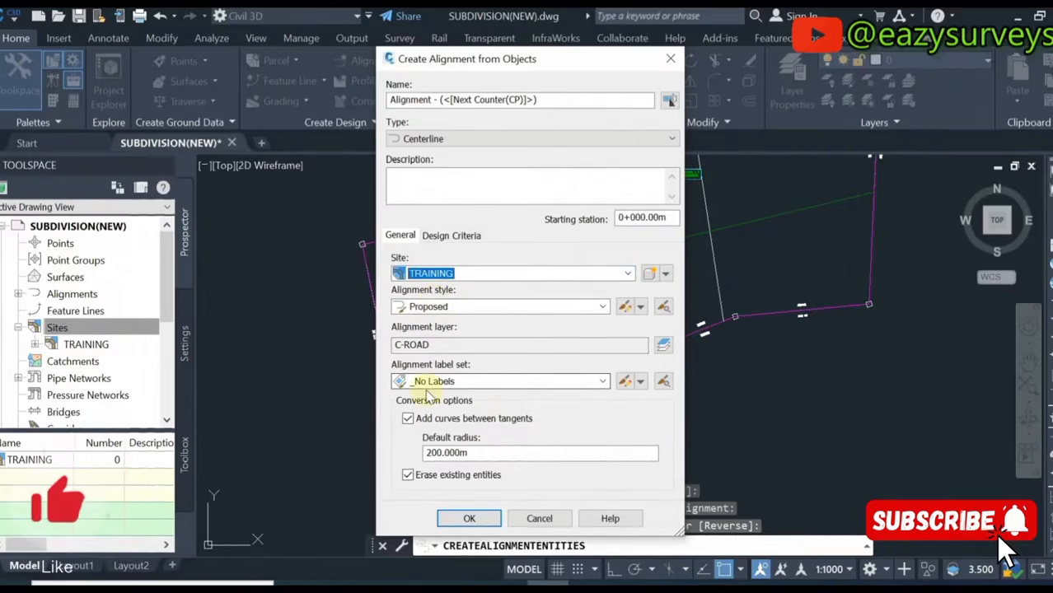
left_click(430, 382)
left_click(428, 394)
left_click(408, 419)
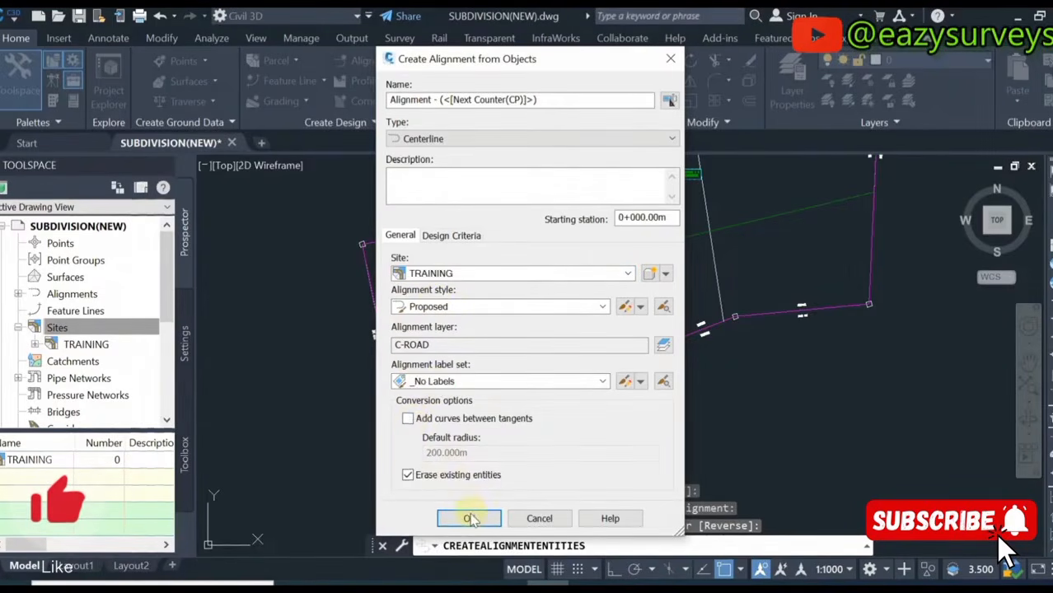
left_click(470, 518)
Examine the area labels of the parcels on both sides of the western cross-road
scroll(399, 305, "up", 5)
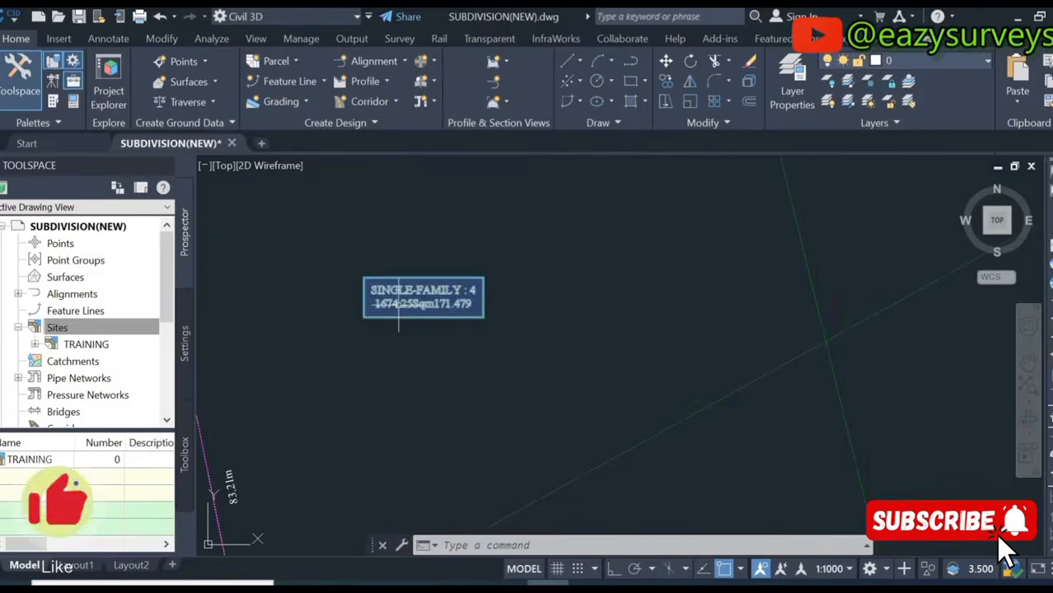
scroll(399, 305, "down", 4)
scroll(411, 305, "down", 2)
scroll(405, 321, "up", 4)
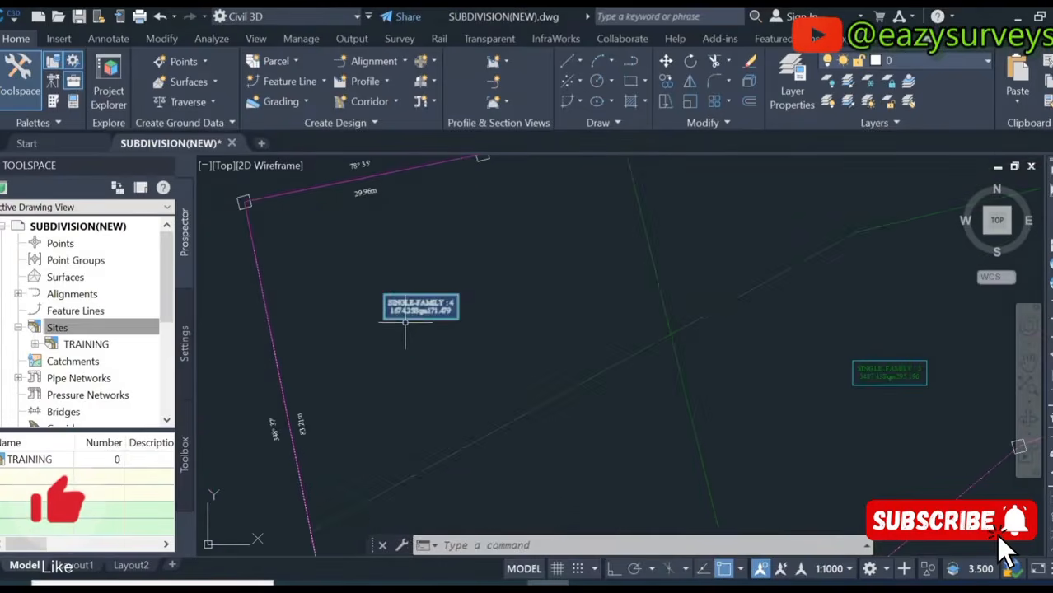
scroll(405, 321, "down", 3)
scroll(412, 317, "up", 3)
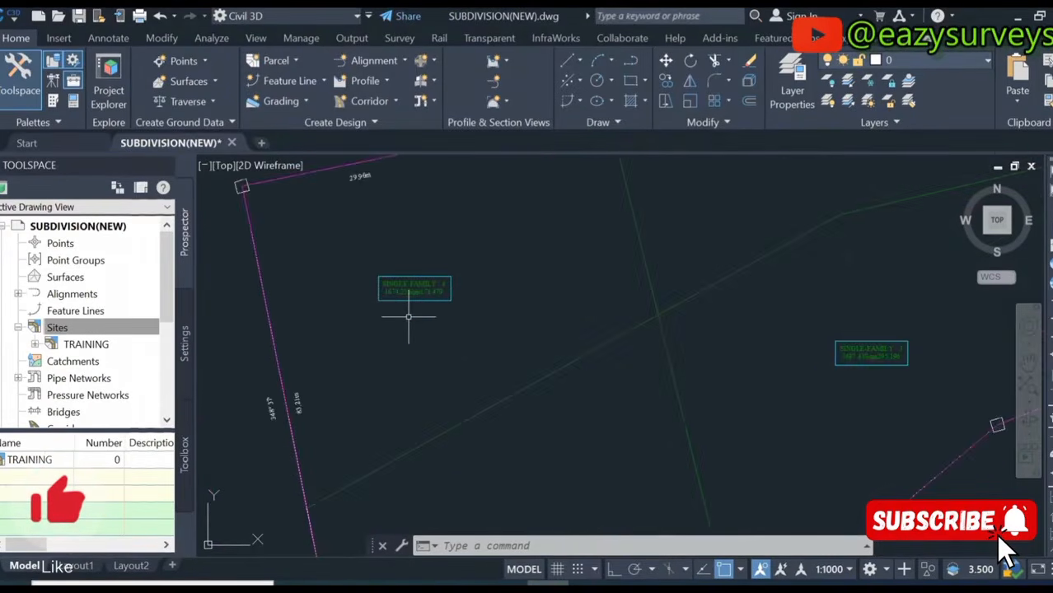
scroll(404, 305, "down", 5)
Start creating an alignment from the eastern cross-road polyline, accepting its north-to-south direction
middle_click_drag(473, 322, 385, 401)
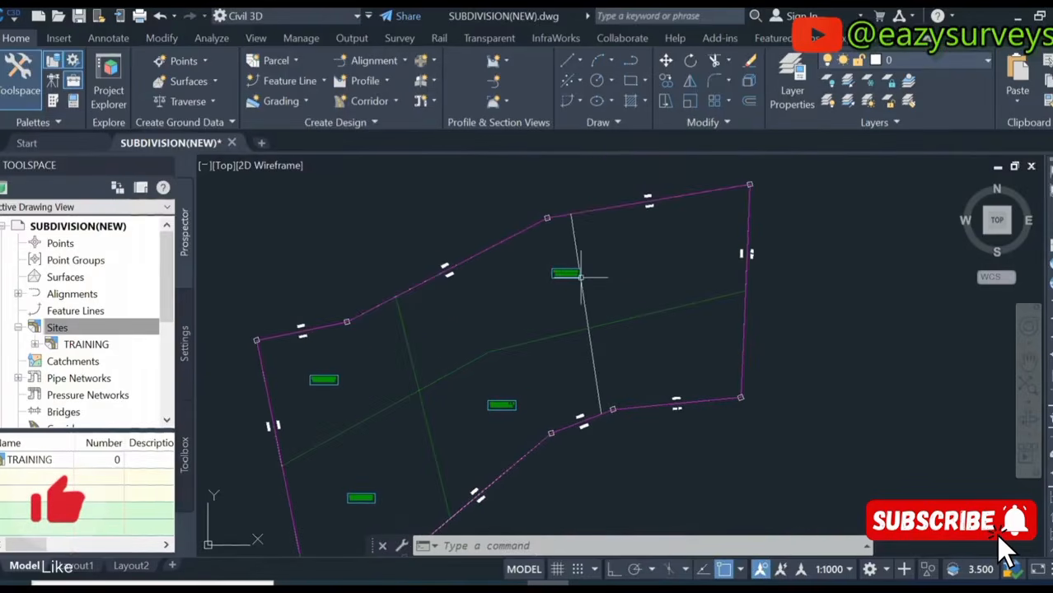
left_click(375, 60)
left_click(417, 162)
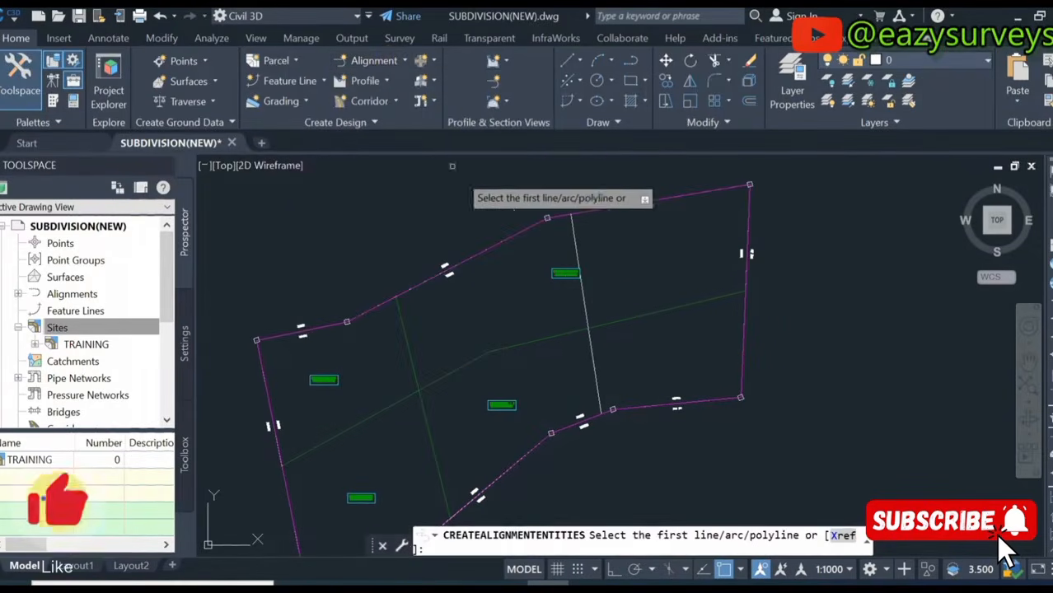
left_click(584, 311)
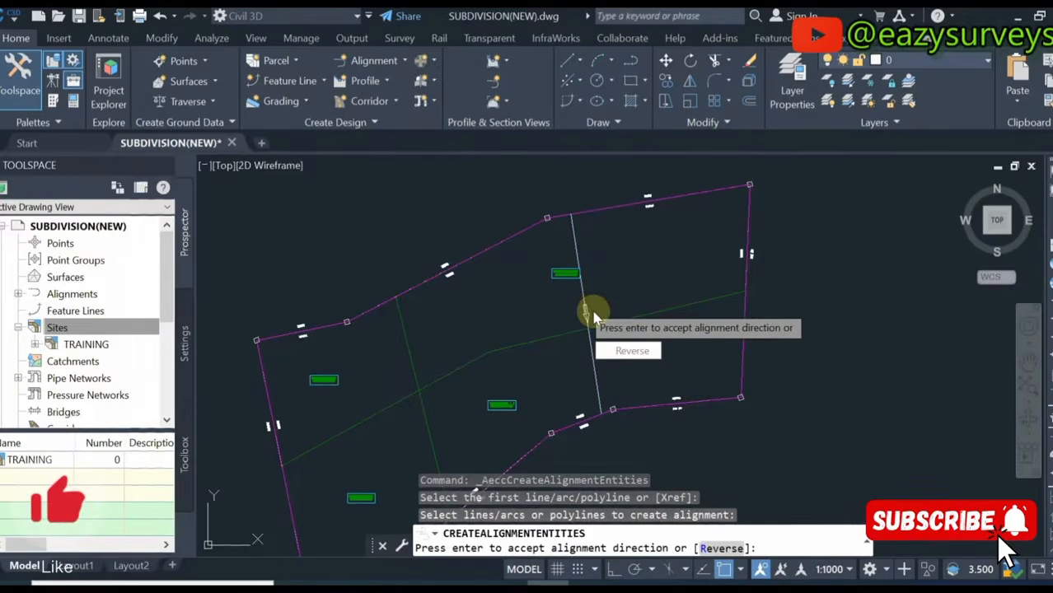
scroll(583, 307, "up", 3)
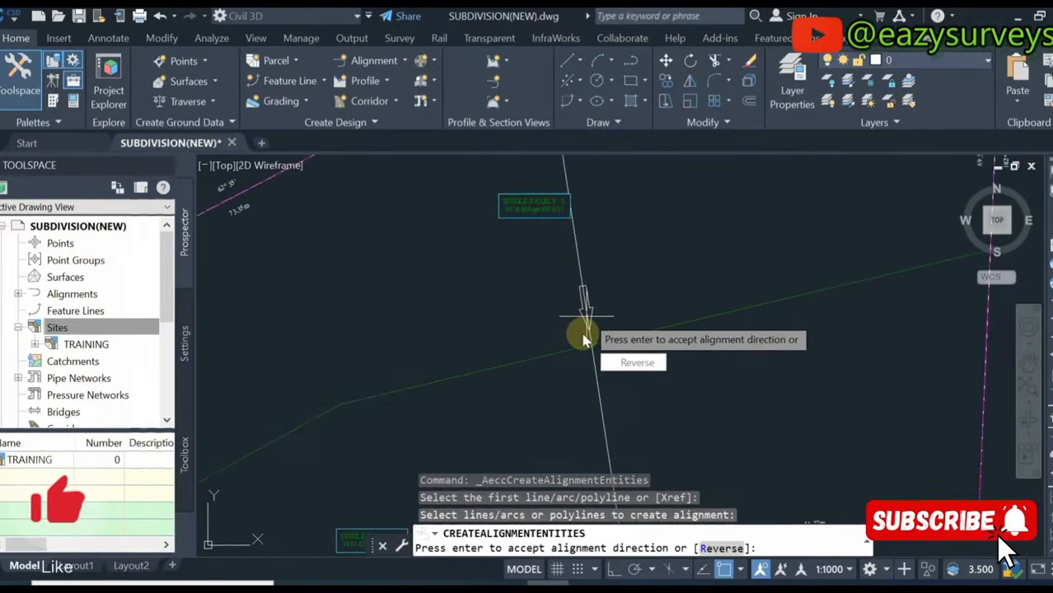
key("Return")
Create the eastern cross-road alignment in the TRAINING site with curves between tangents turned off
left_click(628, 273)
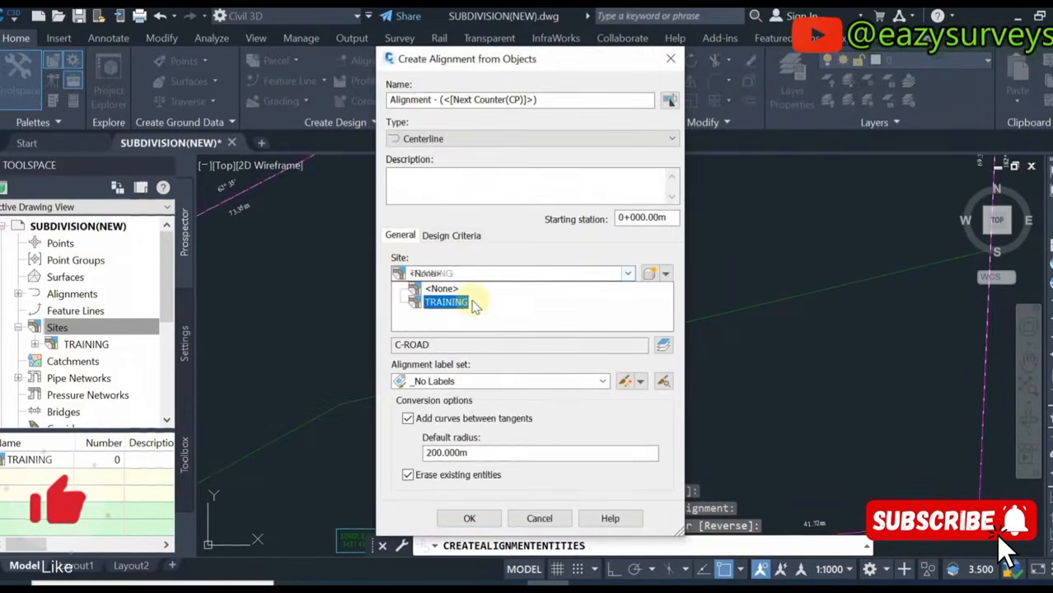
left_click(446, 303)
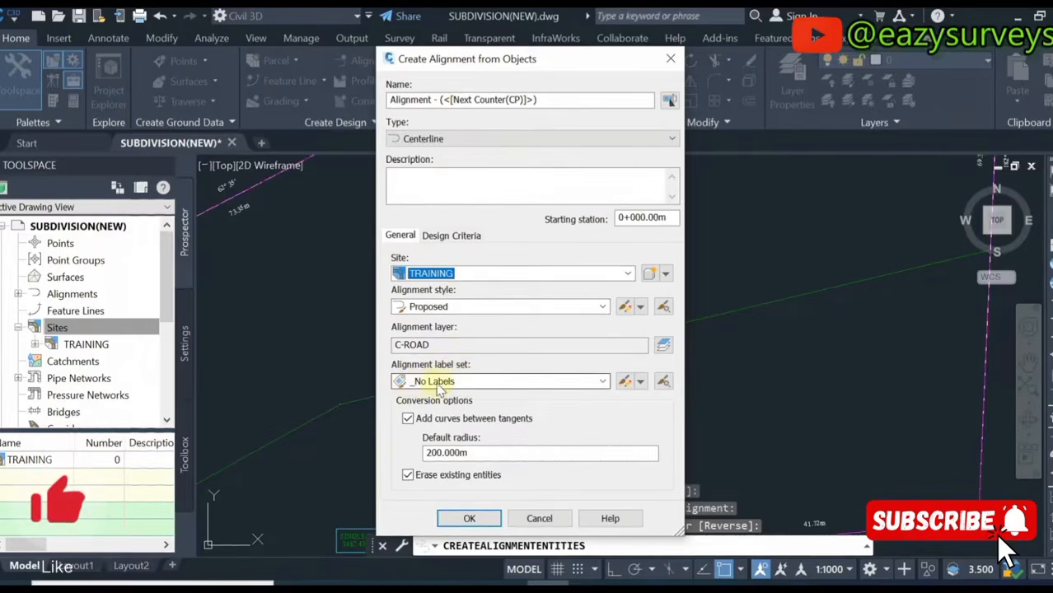
left_click(407, 419)
left_click(469, 519)
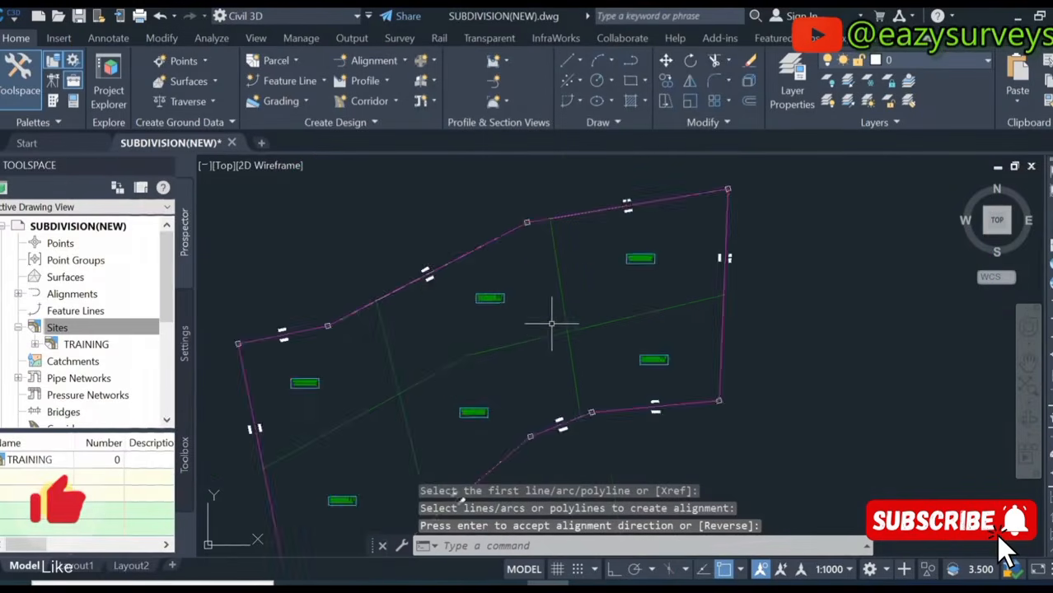
Examine the parcels and area labels formed by the three road alignments across the whole property
scroll(551, 323, "down", 2)
scroll(410, 394, "up", 4)
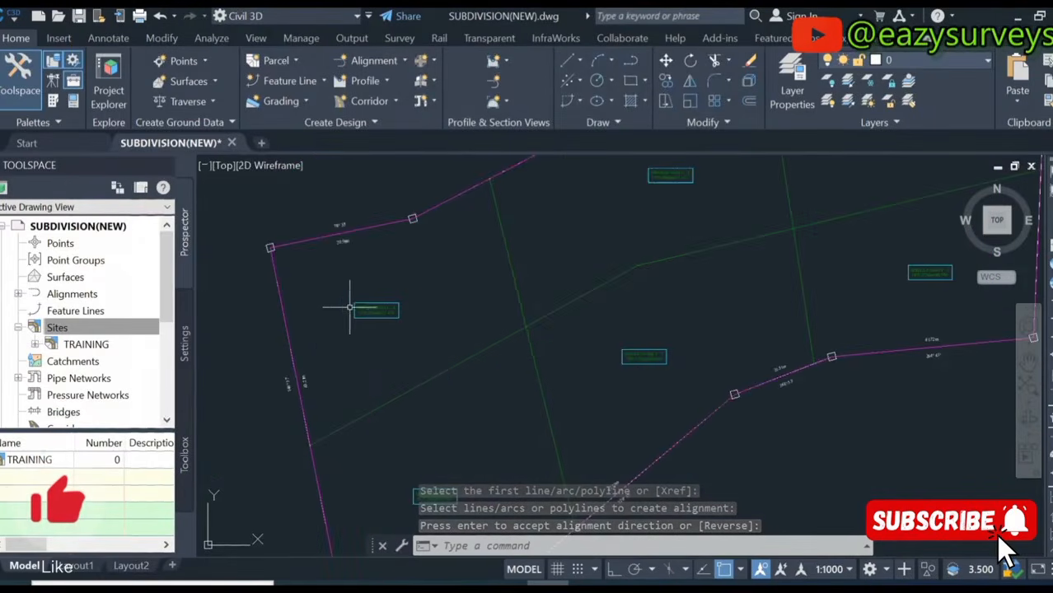
scroll(379, 320, "down", 4)
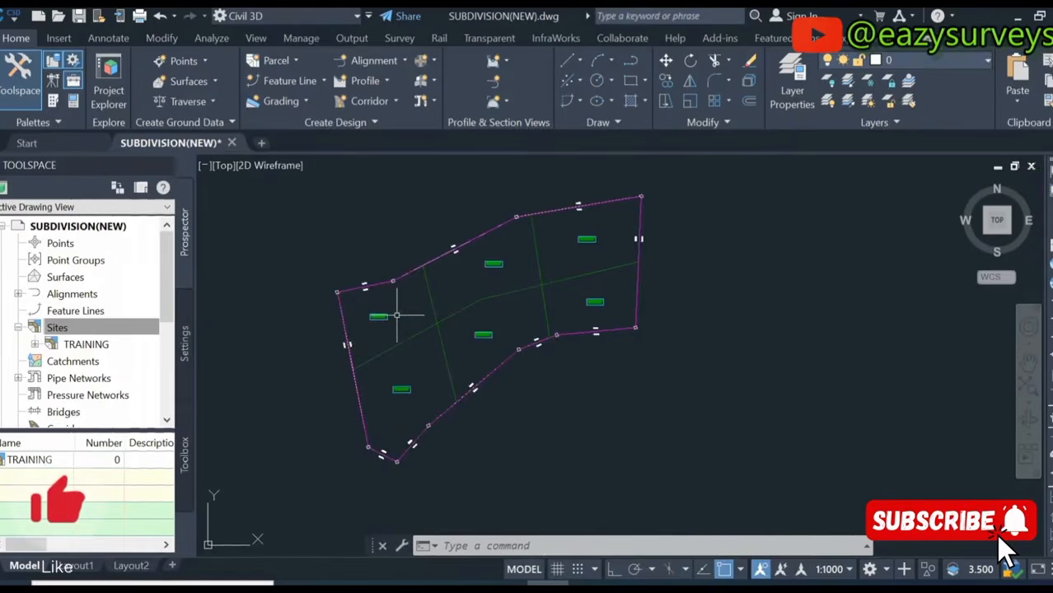
scroll(387, 311, "up", 4)
scroll(407, 289, "down", 4)
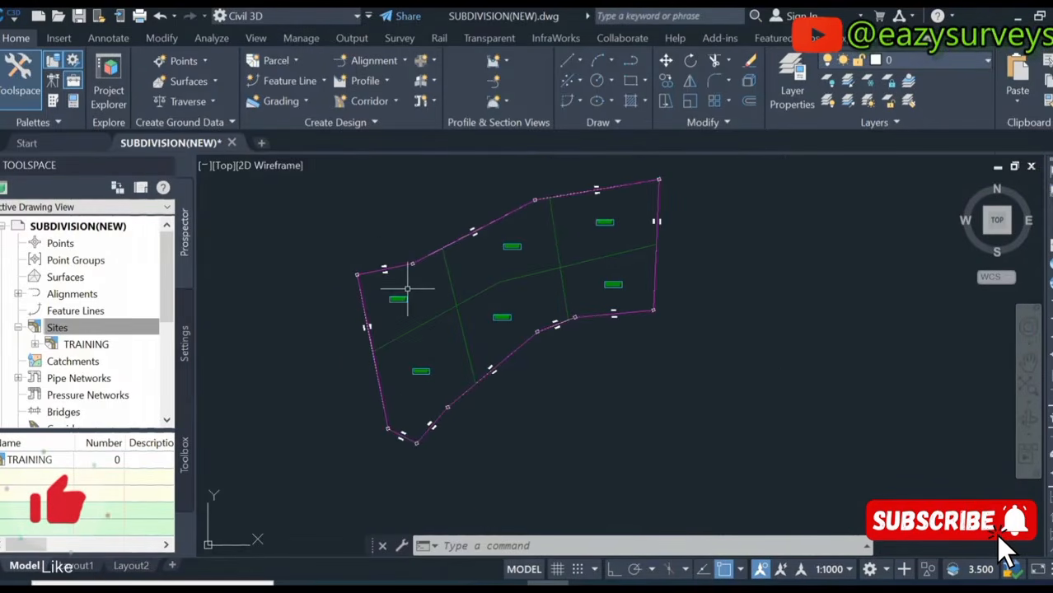
scroll(456, 289, "up", 4)
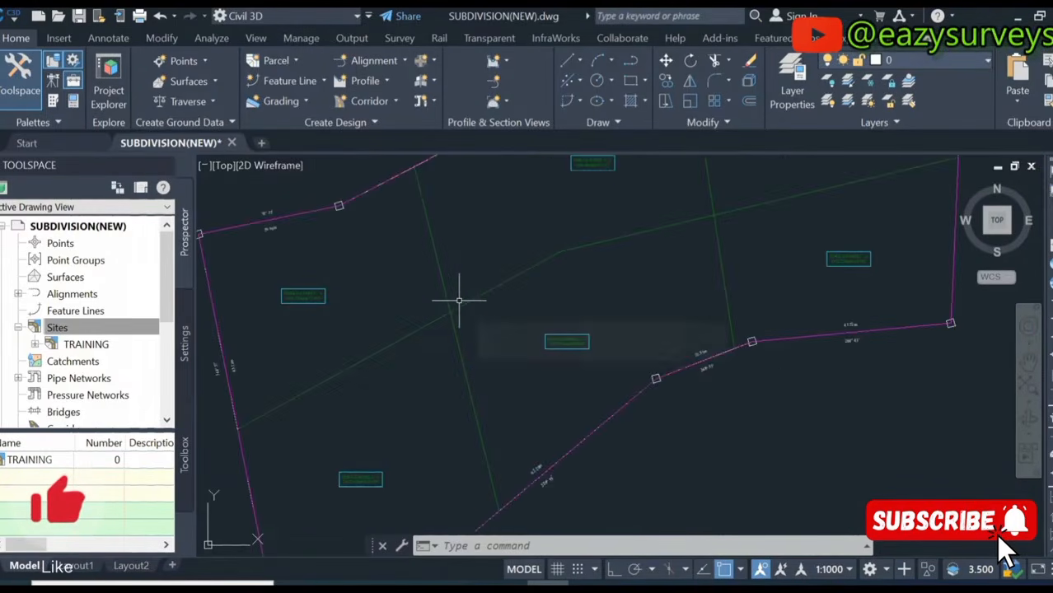
scroll(458, 300, "down", 2)
scroll(577, 256, "down", 2)
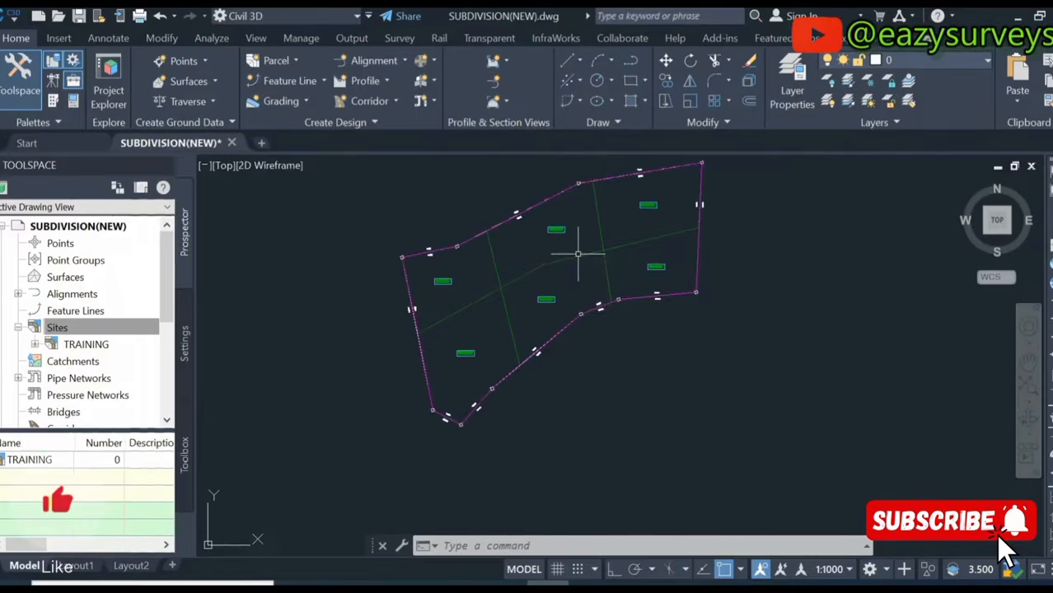
middle_click_drag(571, 257, 560, 265)
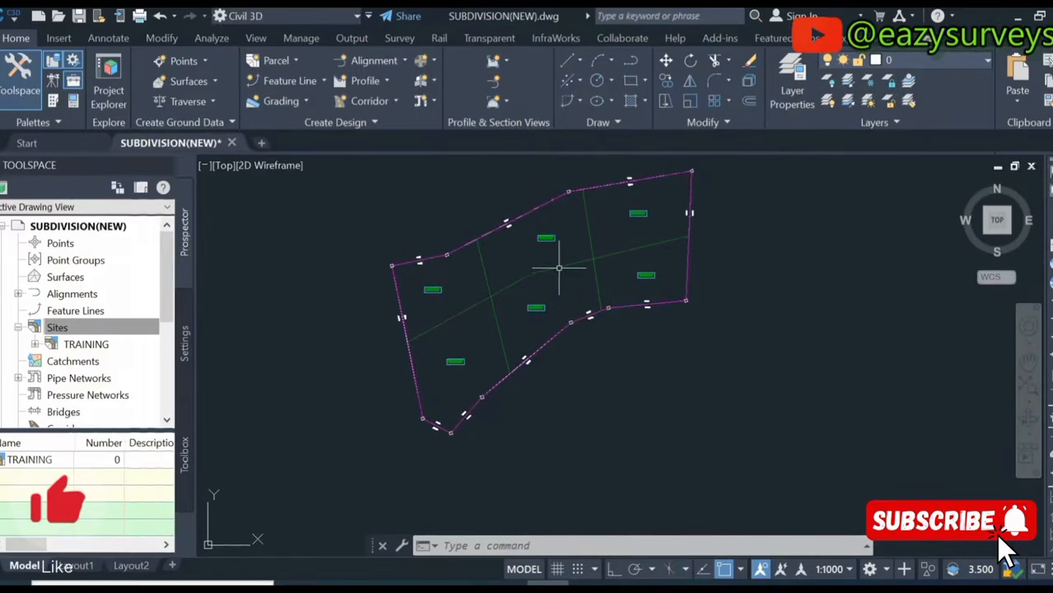
Start the Create Right of Way command and select all the parcels of the subdivision for it
left_click(285, 65)
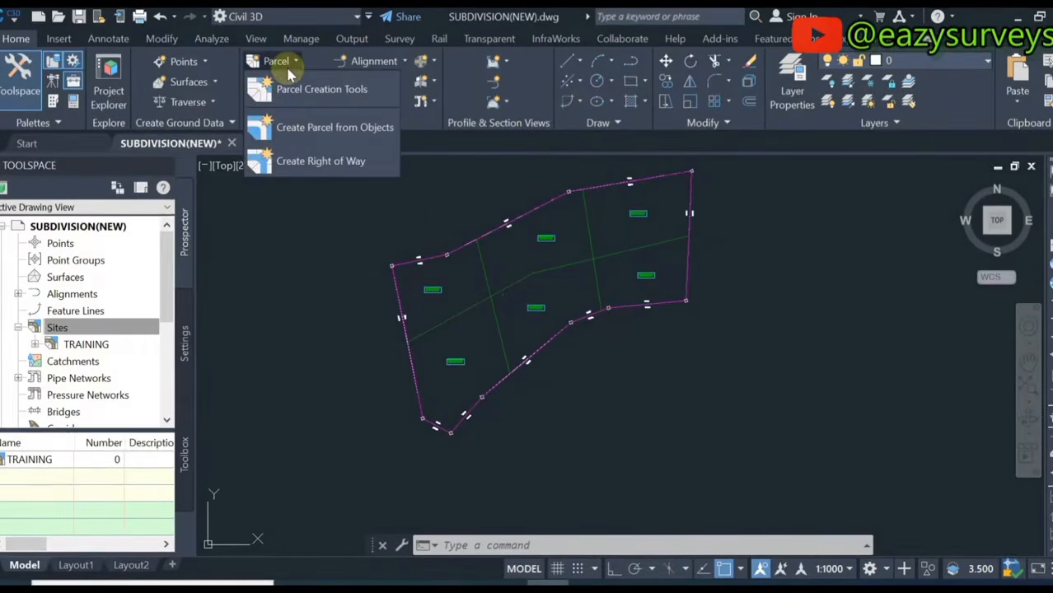
left_click(312, 162)
scroll(416, 212, "down", 2)
left_click(358, 182)
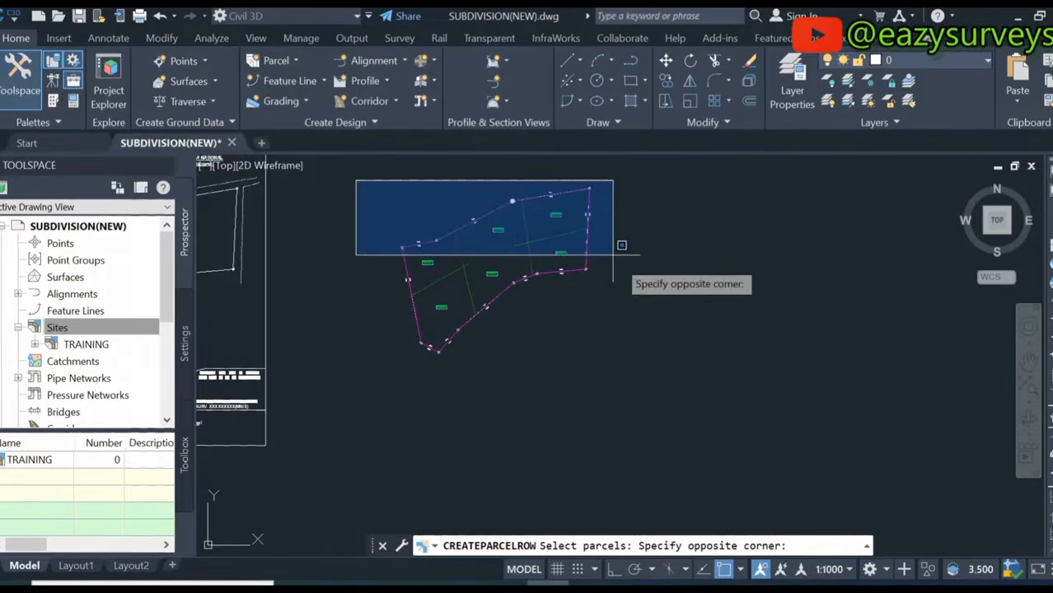
left_click(629, 363)
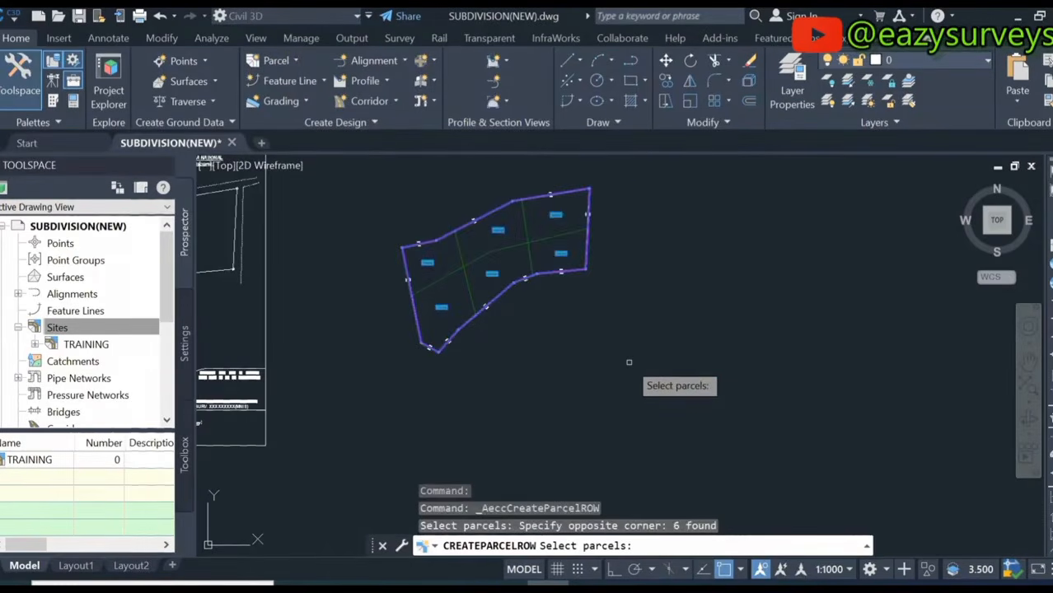
key("Return")
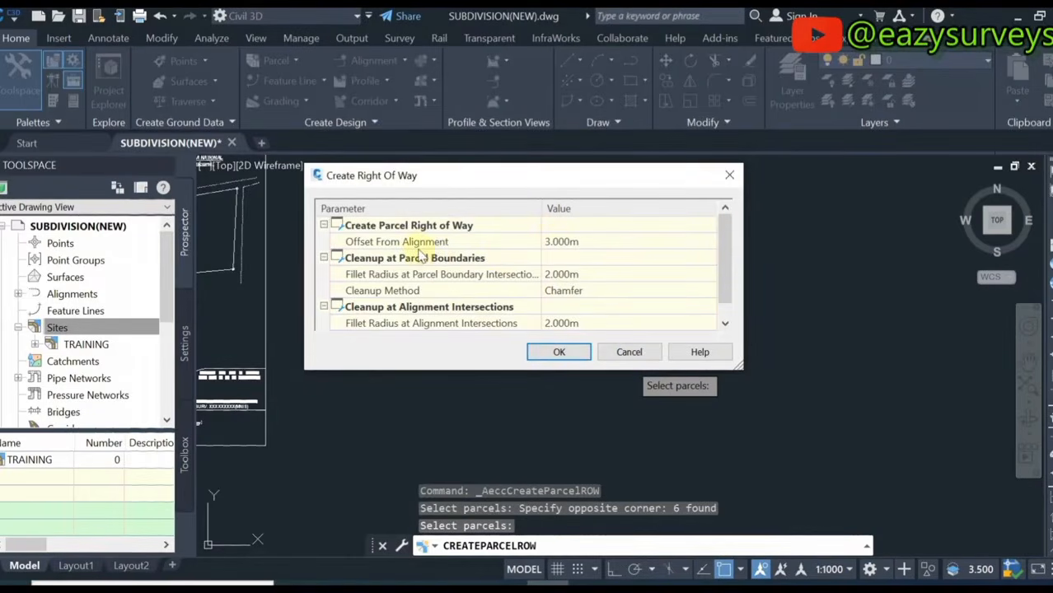
Keep the right-of-way offset at 3 m, with a 2 m radius and Chamfer cleanup at the parcel boundaries
left_click(560, 245)
left_click_drag(558, 176, 816, 206)
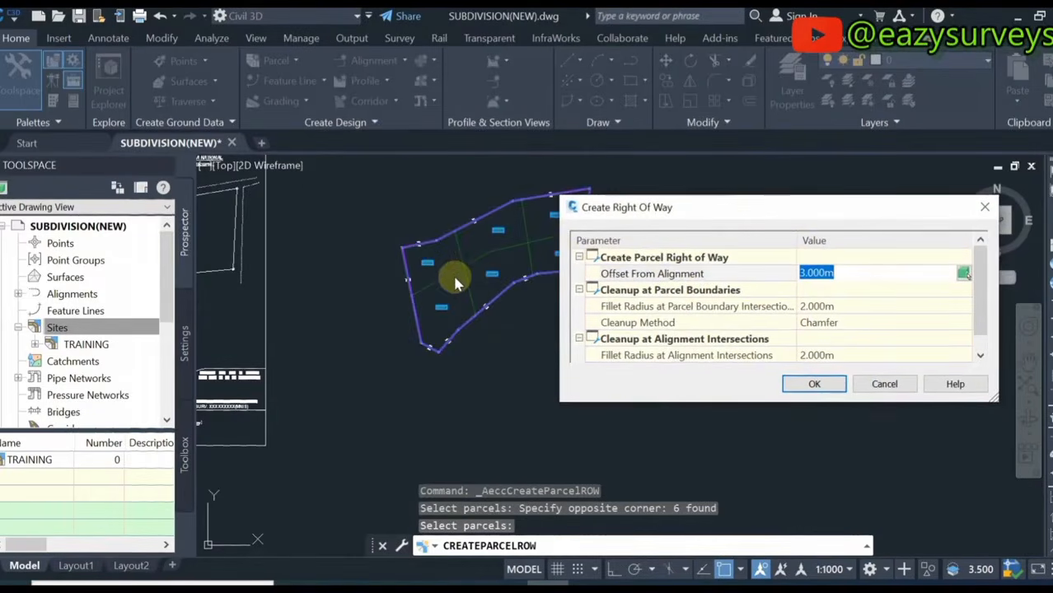
left_click_drag(741, 207, 634, 197)
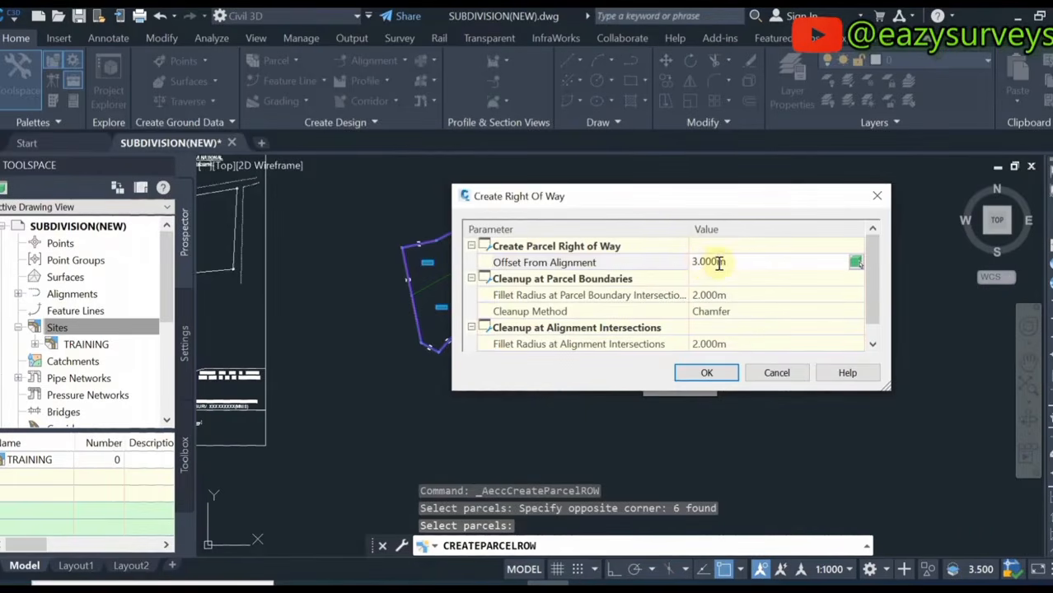
left_click(532, 299)
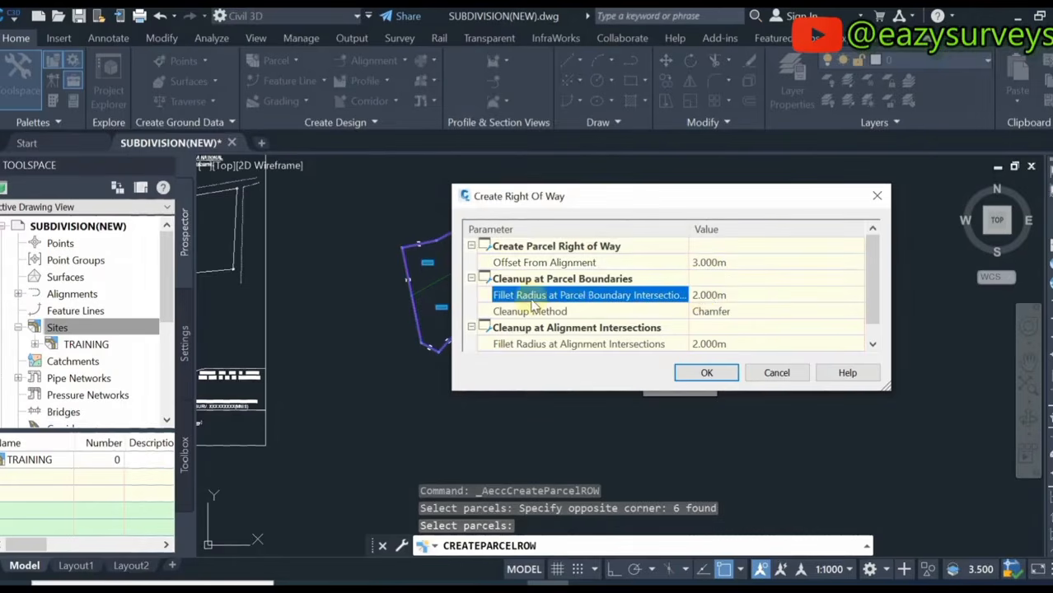
left_click(702, 296)
left_click(714, 317)
left_click(714, 313)
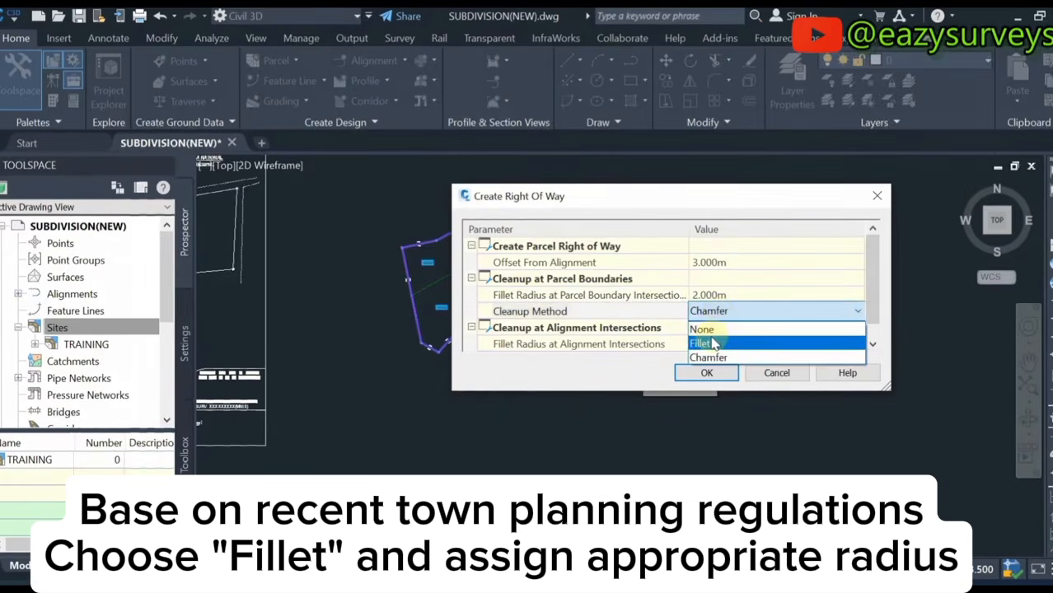
left_click(710, 357)
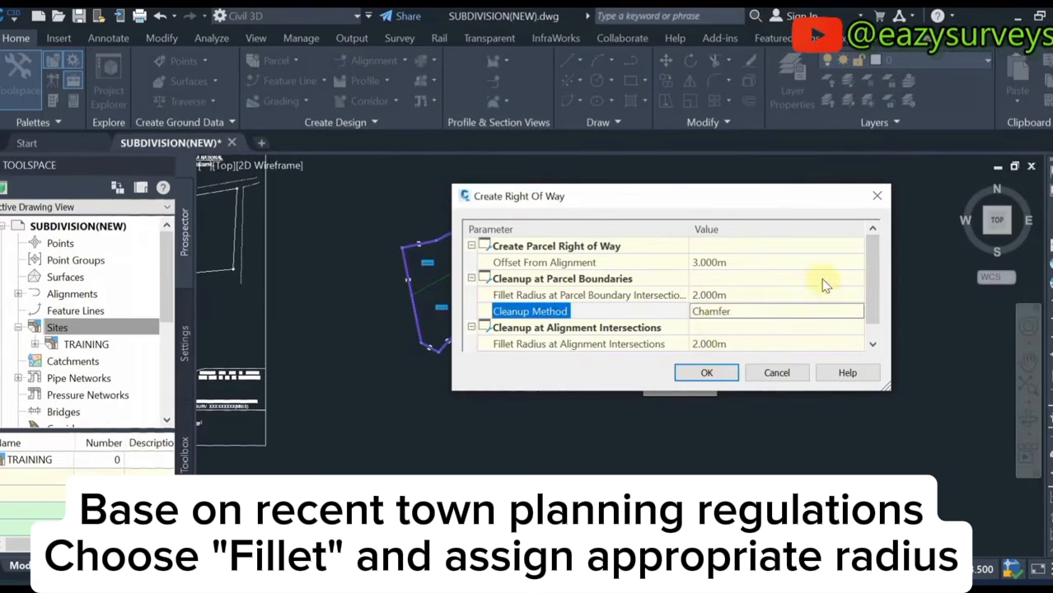
Keep a 2 m radius and Chamfer cleanup at the alignment intersections and create the rights of way
scroll(875, 305, "down", 1)
left_click(581, 330)
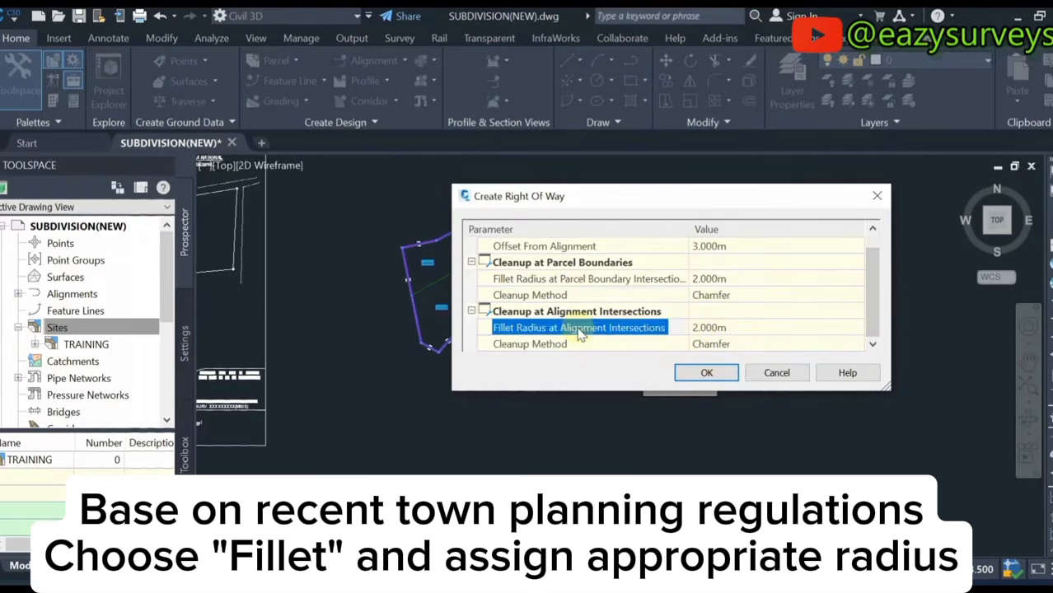
left_click(712, 346)
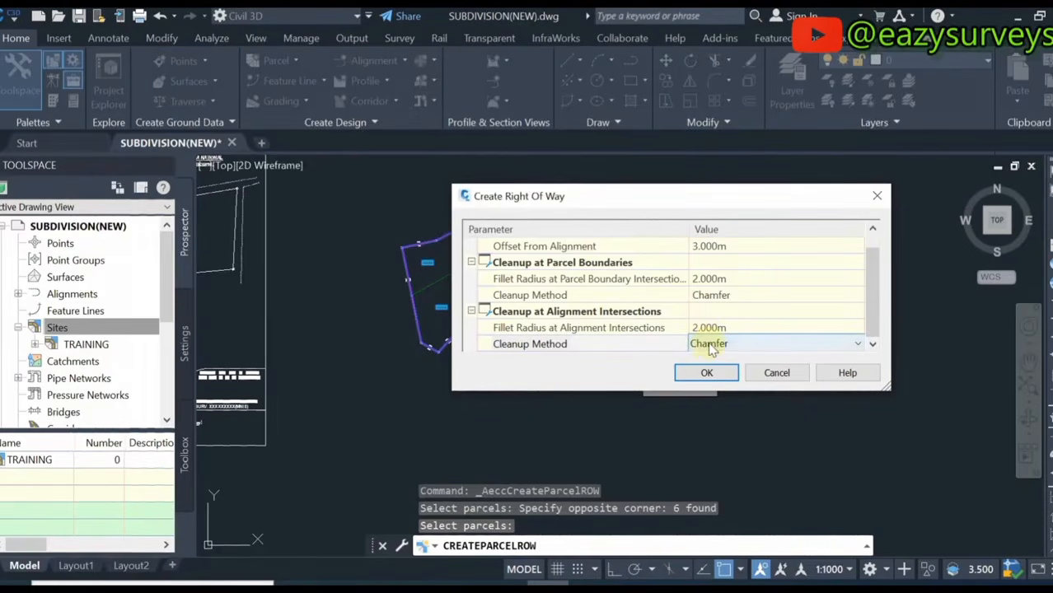
left_click(707, 344)
left_click(705, 393)
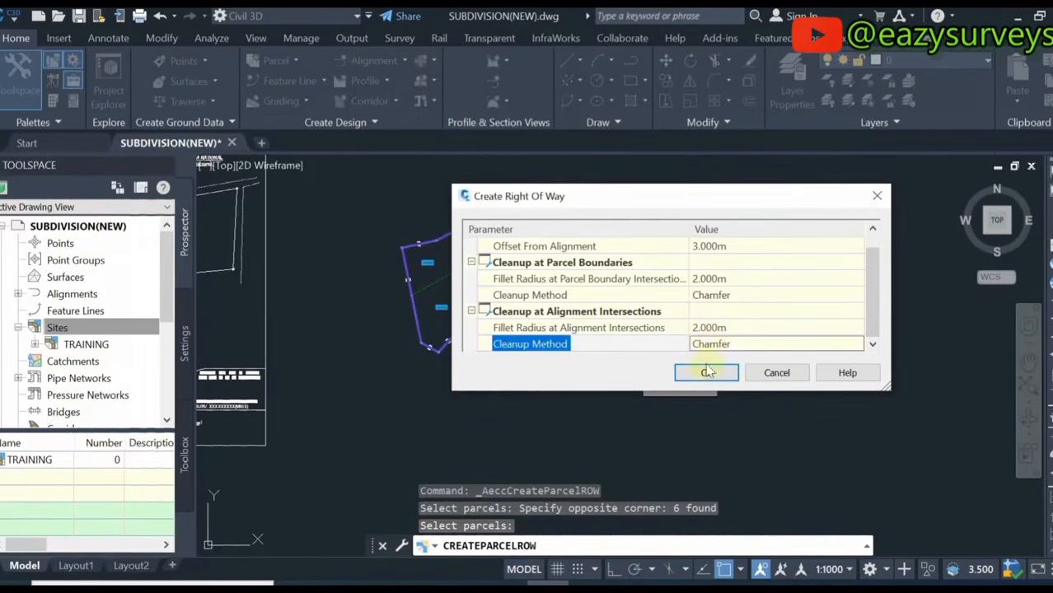
left_click(707, 372)
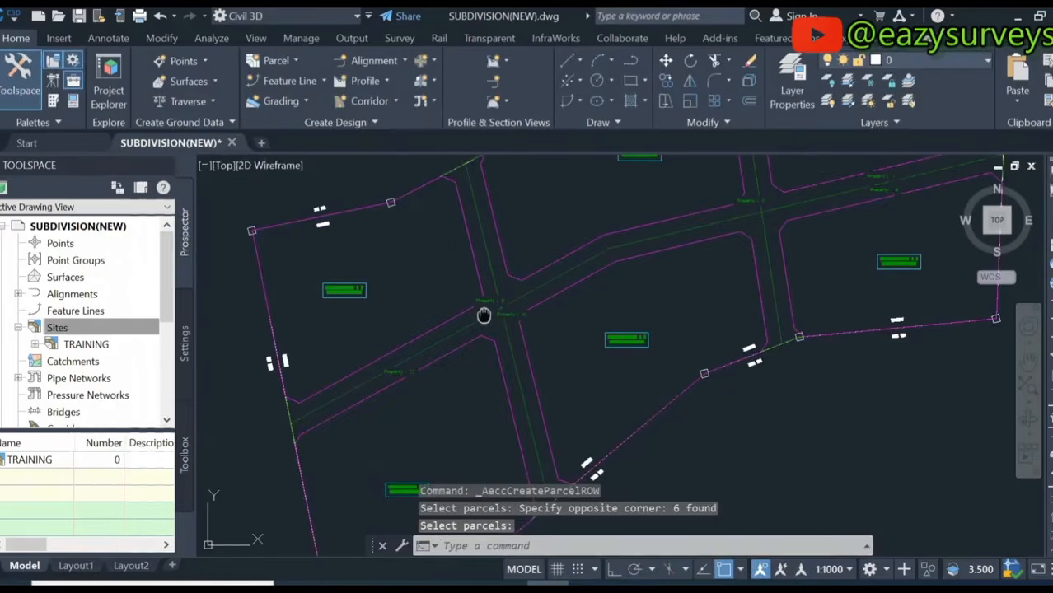
Examine the chamfered rights of way along the three roads and the area label of the northwestern parcel
middle_click_drag(484, 316, 522, 325)
scroll(518, 232, "up", 2)
scroll(518, 231, "down", 2)
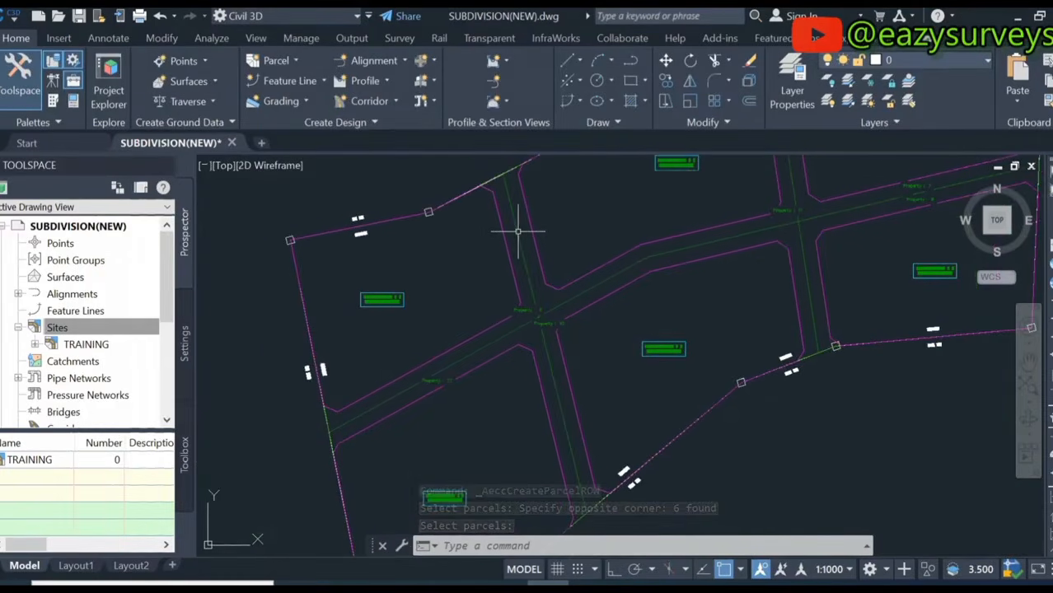
scroll(681, 195, "down", 1)
scroll(701, 227, "down", 1)
scroll(716, 259, "down", 1)
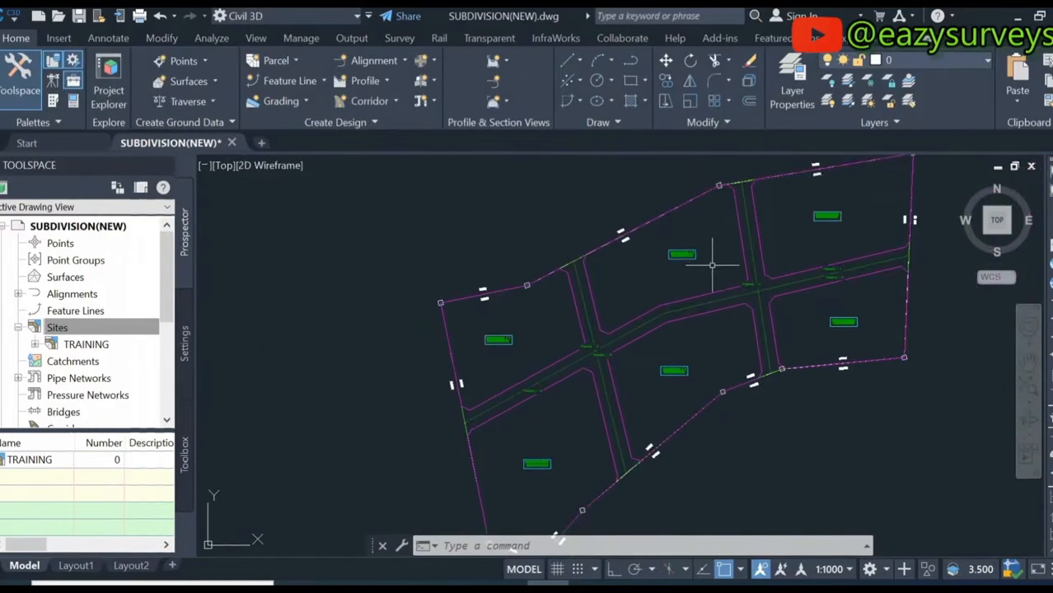
scroll(660, 289, "up", 1)
scroll(577, 342, "up", 4)
scroll(379, 300, "up", 3)
scroll(375, 317, "up", 2)
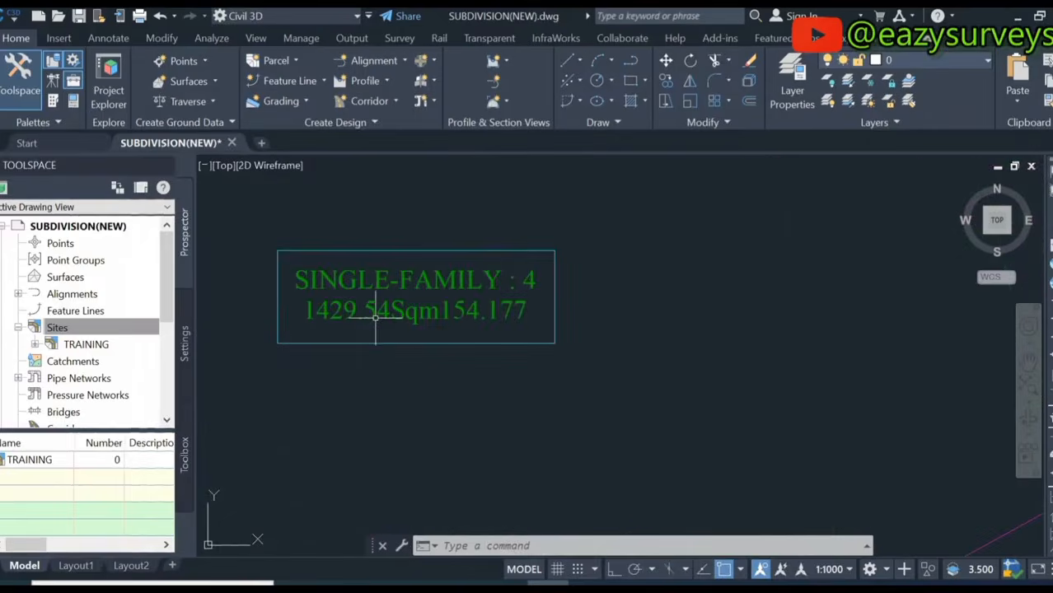
scroll(381, 317, "down", 2)
middle_click_drag(383, 310, 504, 316)
scroll(504, 313, "down", 4)
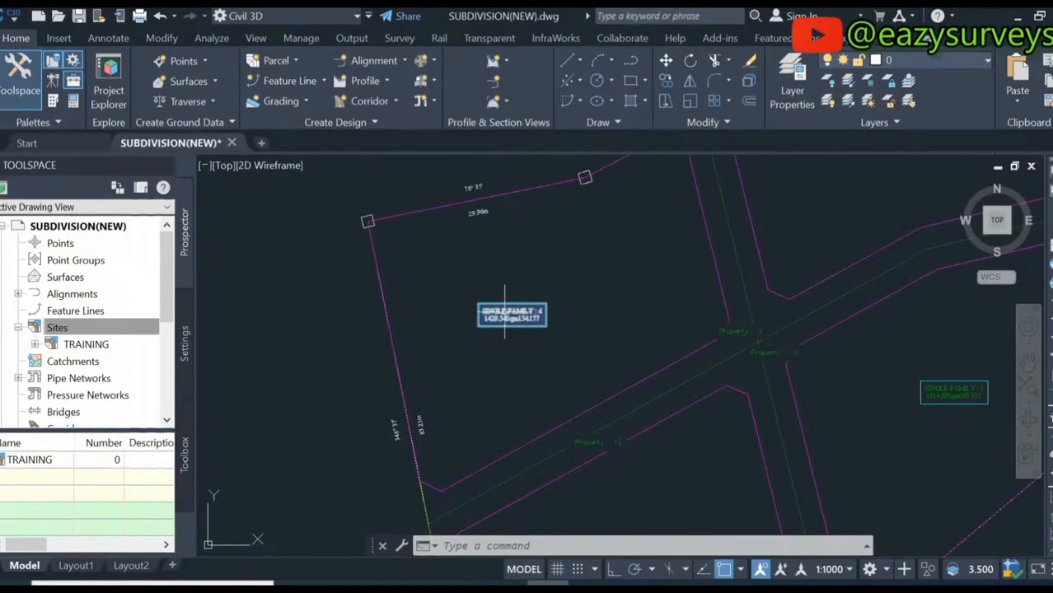
Highlight the northwestern and north-central parcels in turn to check their boundaries and read the north-central parcel's area label
left_click(505, 315)
scroll(527, 306, "up", 2)
scroll(564, 306, "down", 4)
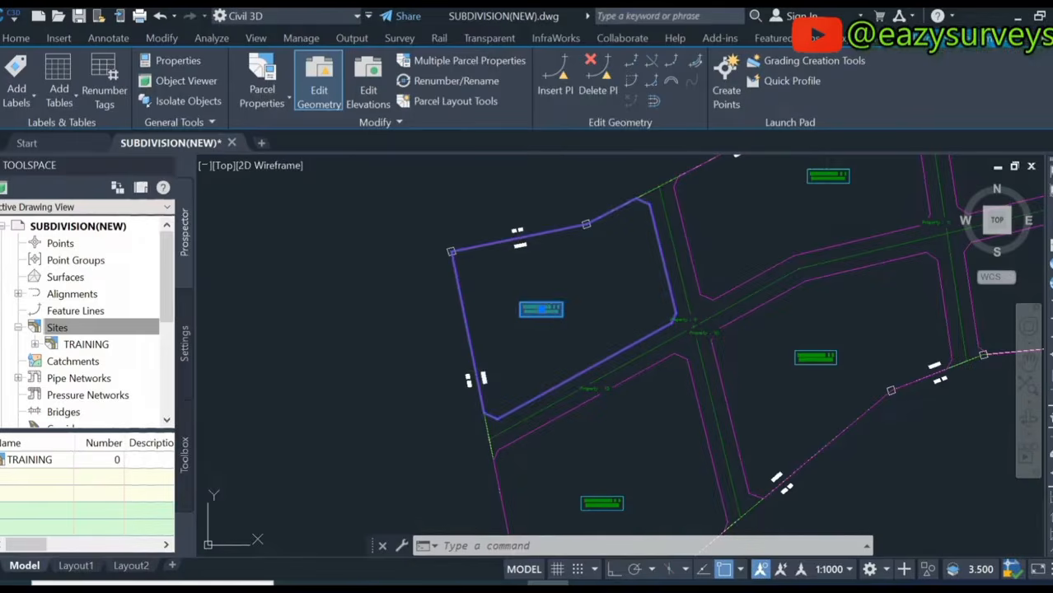
key("Escape")
scroll(577, 342, "down", 2)
left_click(675, 245)
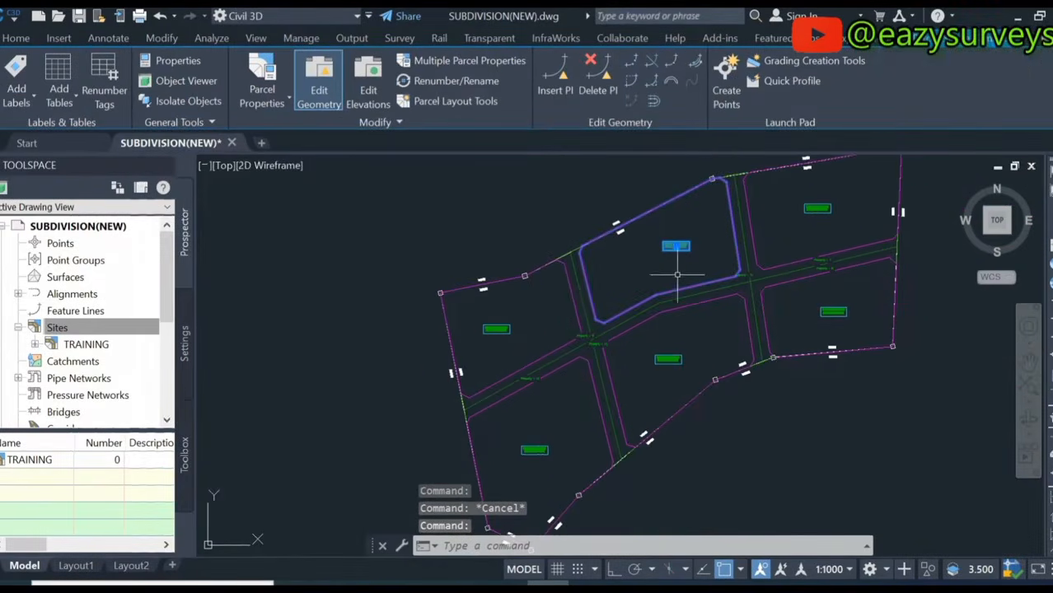
scroll(676, 275, "up", 5)
key("Escape")
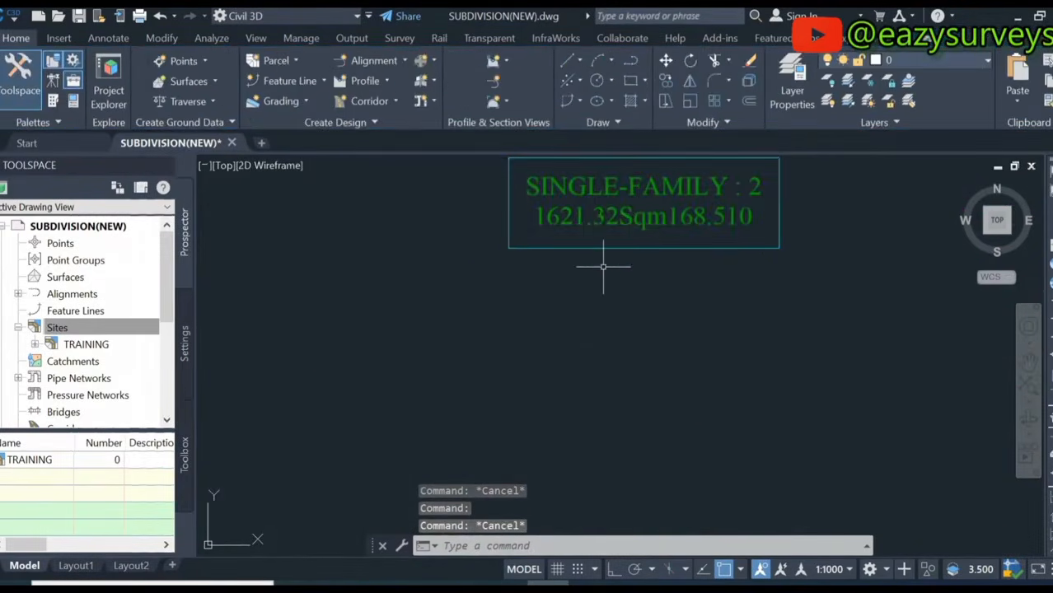
scroll(603, 266, "down", 5)
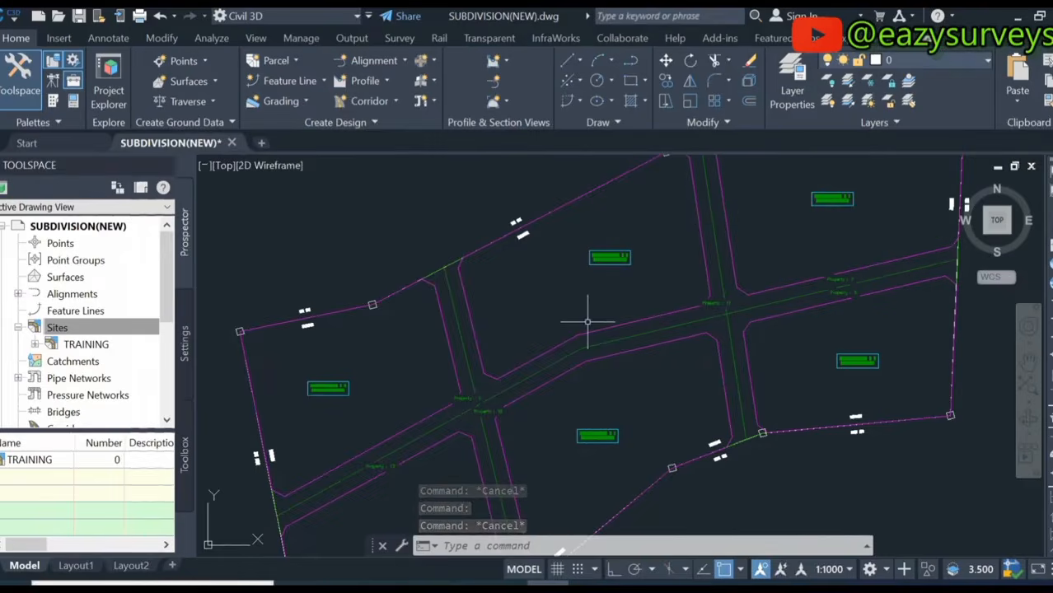
Look over the whole subdivision with its road reserves, next to the original survey plan
scroll(587, 323, "down", 5)
scroll(544, 359, "up", 5)
scroll(535, 358, "down", 3)
scroll(704, 244, "up", 2)
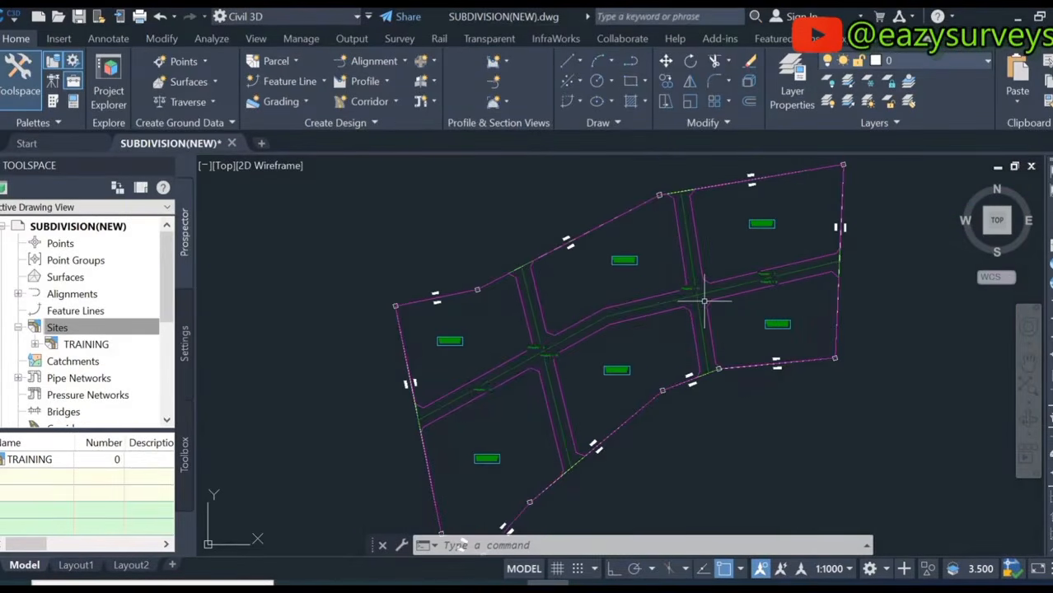
scroll(767, 260, "down", 4)
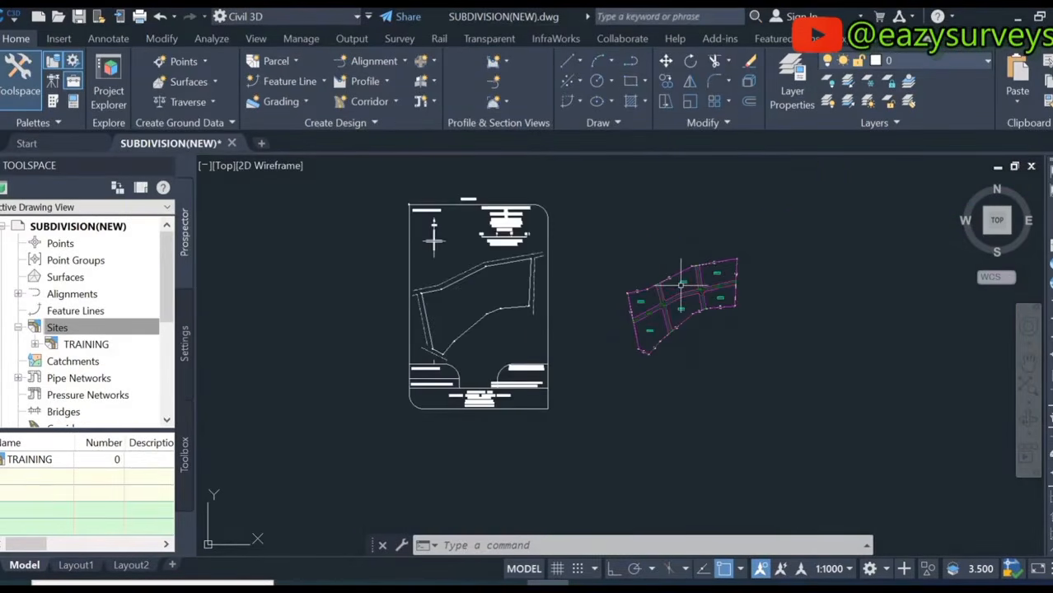
scroll(651, 286, "up", 3)
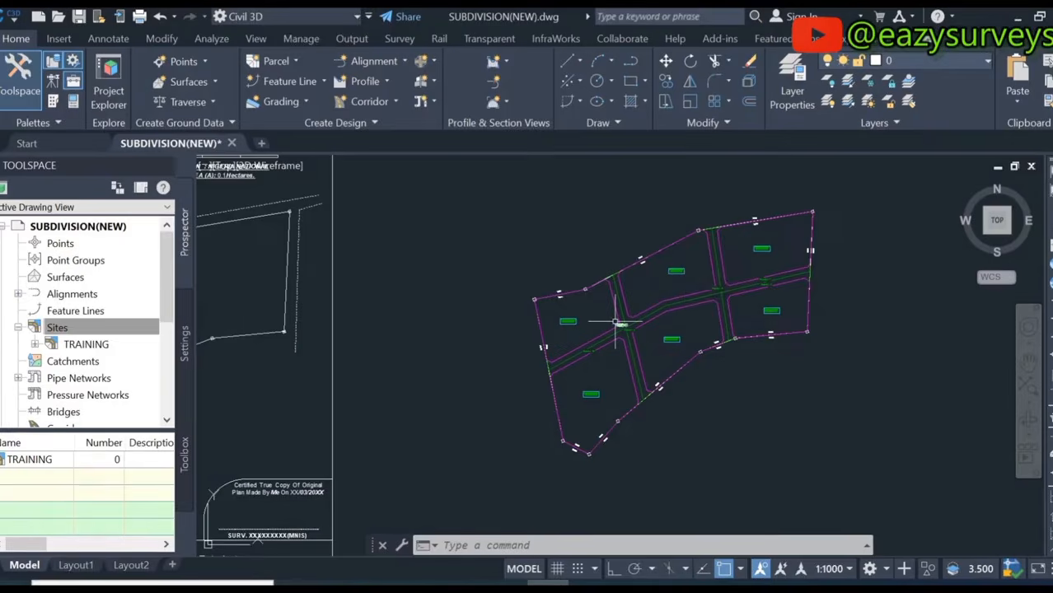
scroll(639, 326, "up", 4)
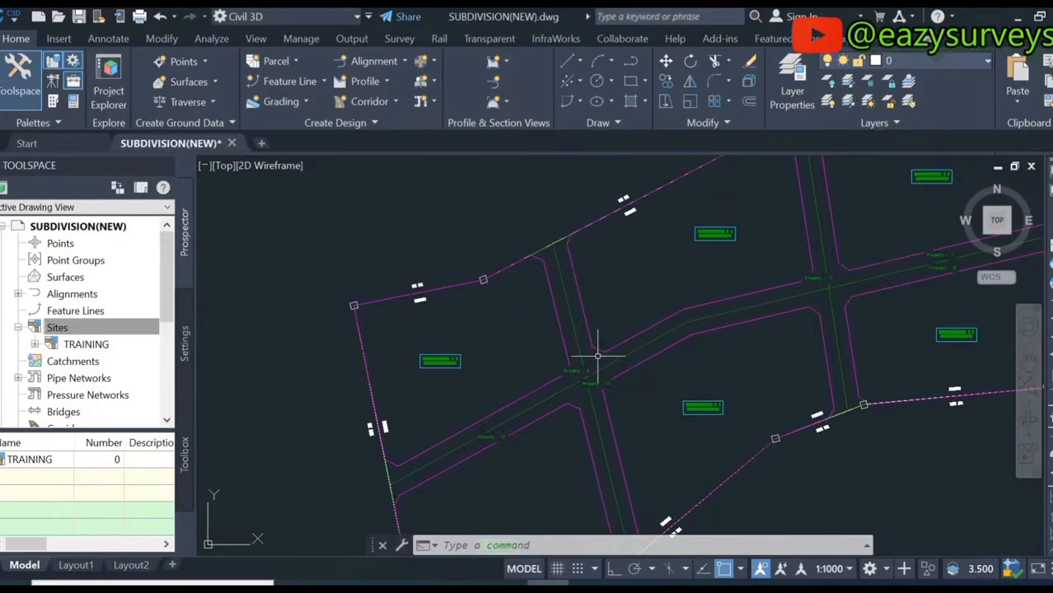
middle_click_drag(553, 377, 567, 333)
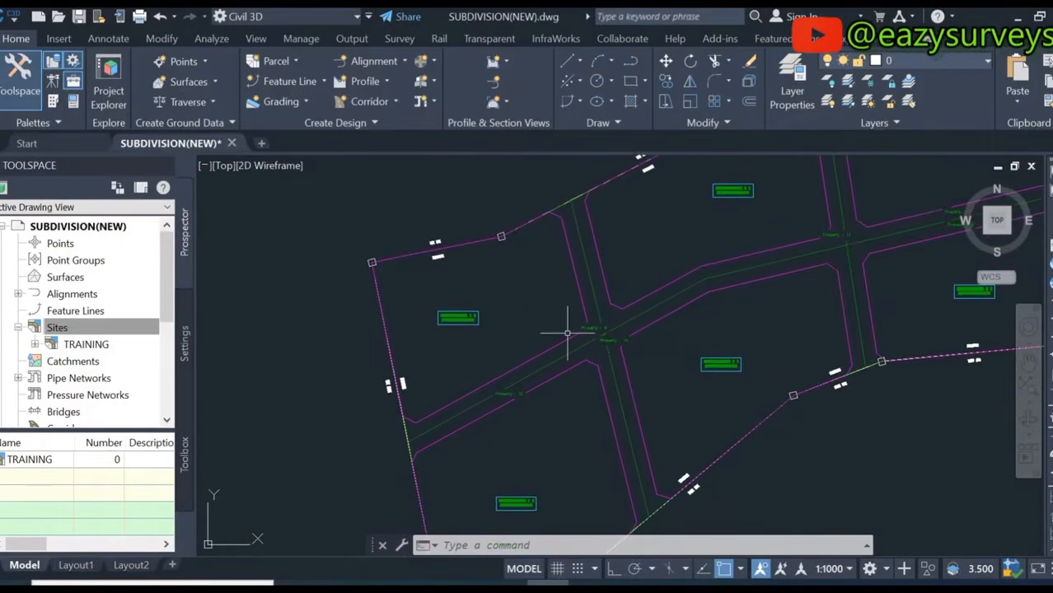
scroll(564, 326, "down", 3)
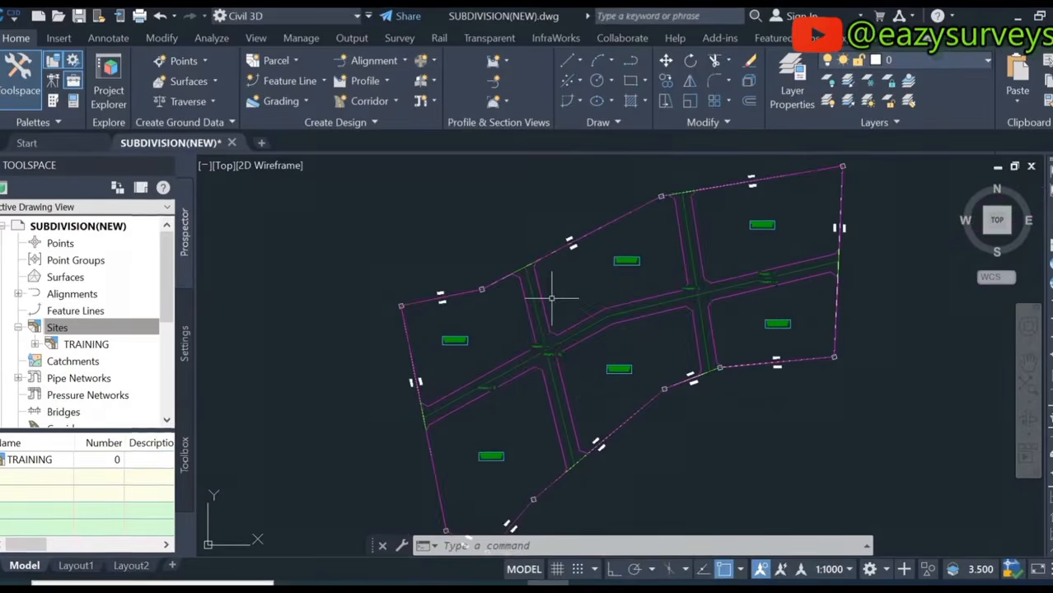
Inspect the Property labels of the separate right-of-way parcels around the western road intersection
scroll(572, 318, "up", 5)
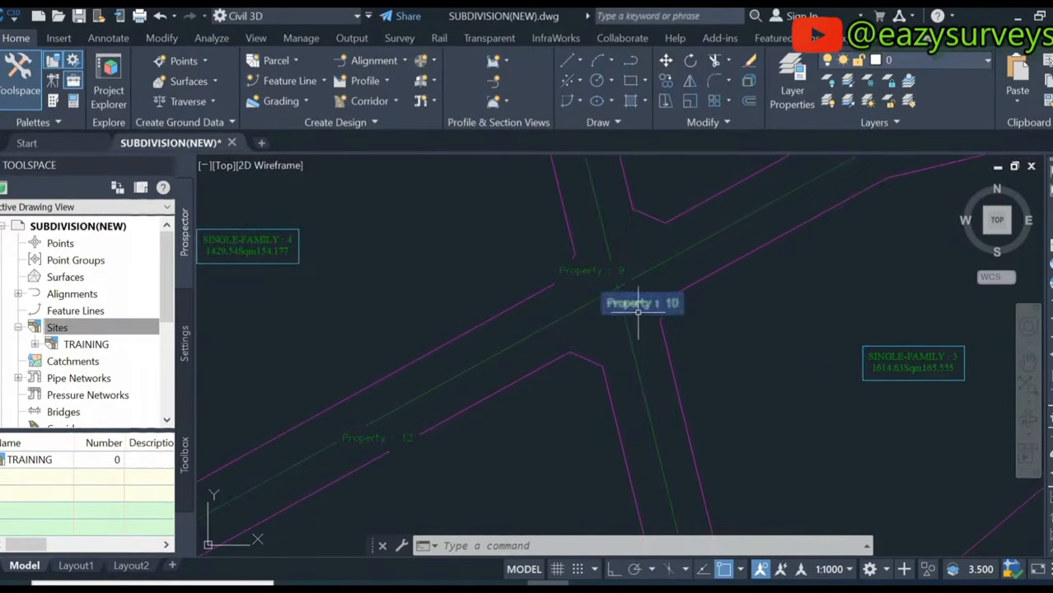
scroll(591, 272, "down", 4)
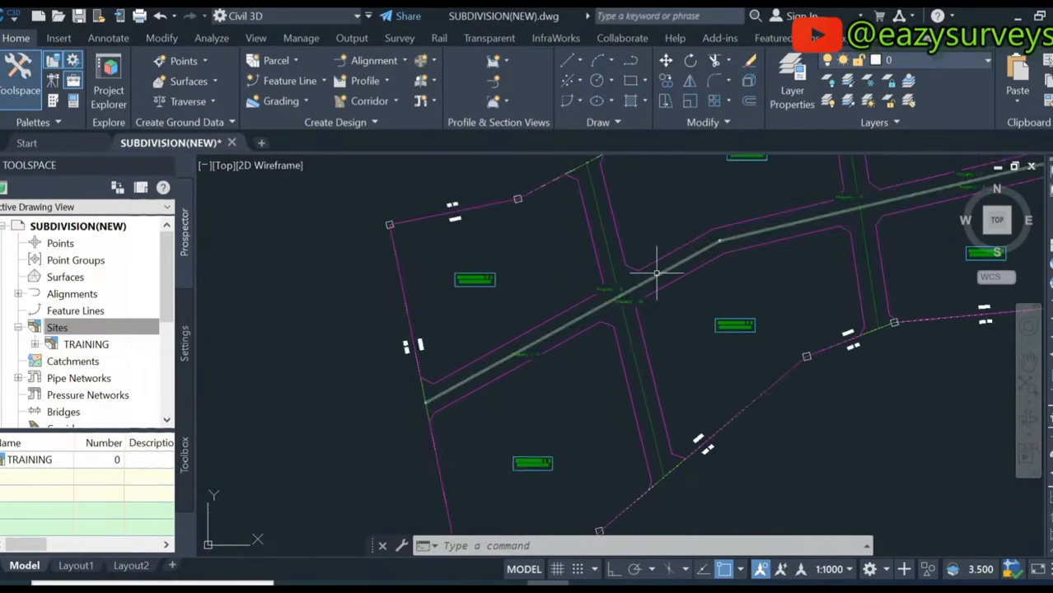
left_click(607, 291)
scroll(606, 291, "up", 2)
key("Escape")
key("Escape")
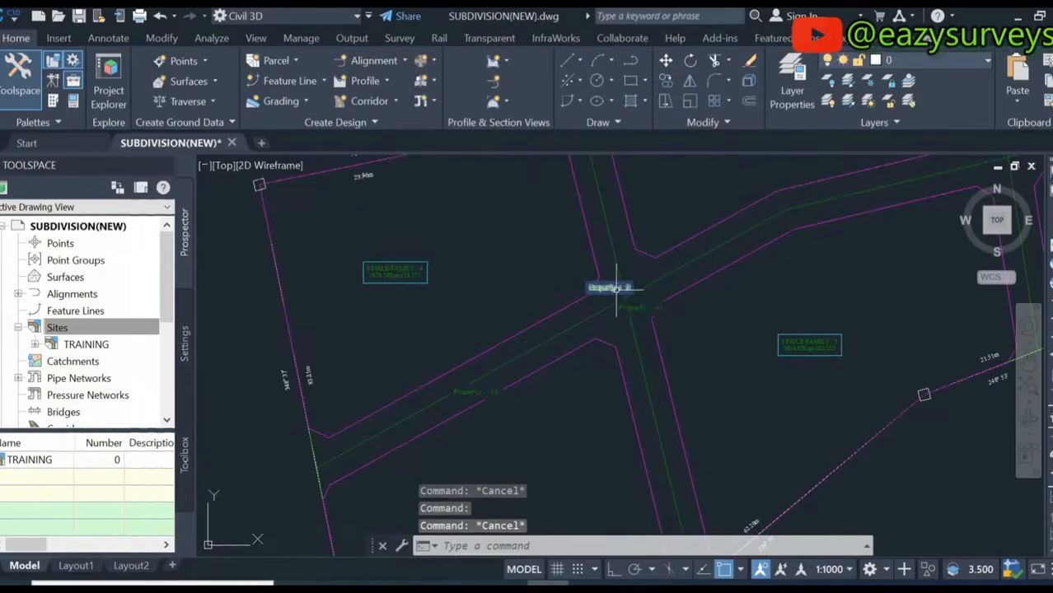
scroll(606, 287, "down", 3)
mouse_move(597, 292)
middle_mouse_down()
mouse_move(536, 353)
mouse_move(599, 308)
mouse_move(548, 329)
middle_mouse_up()
scroll(501, 358, "up", 4)
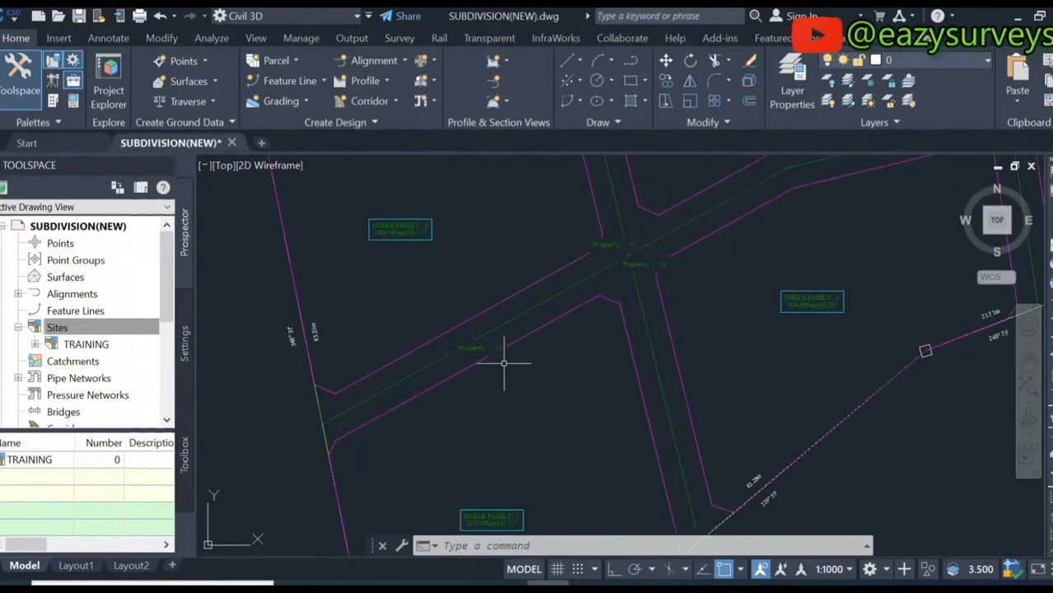
Start a Parcel Union from the parcel creation tools, with the Property : 12 road parcel as the destination
left_click(288, 64)
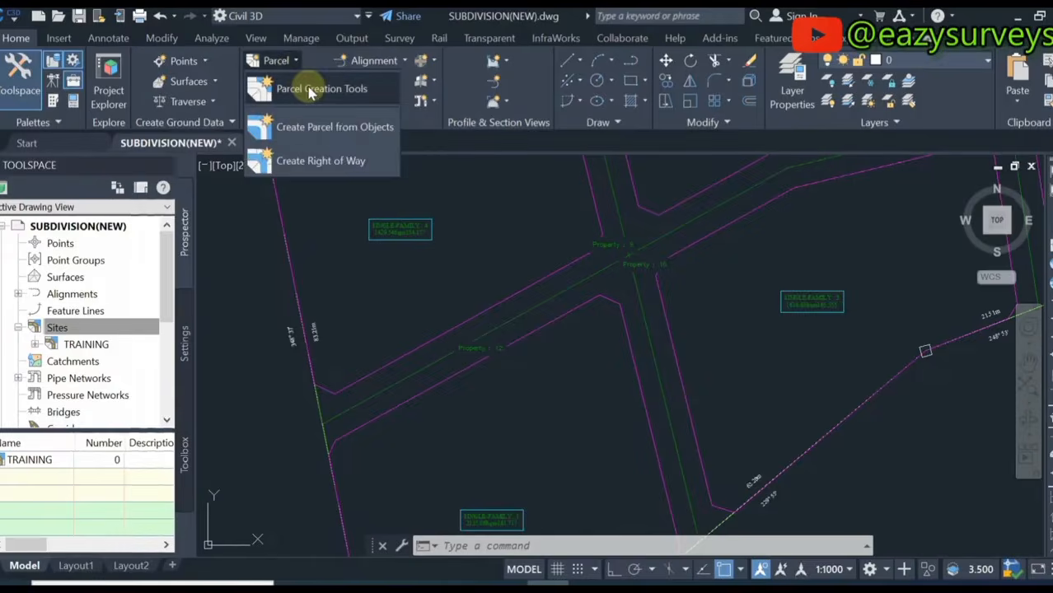
left_click(308, 87)
left_click(230, 72)
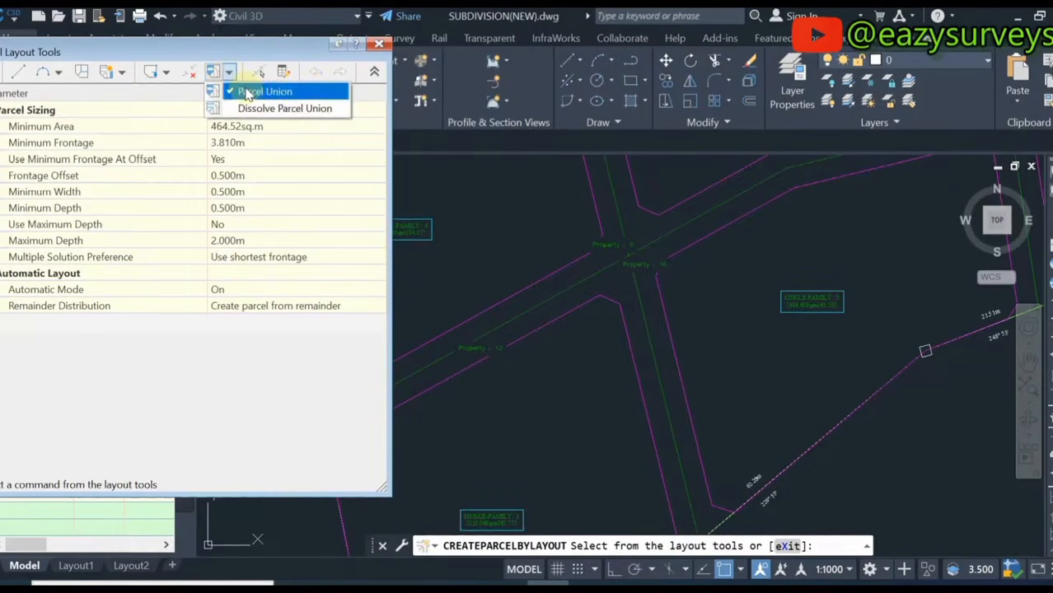
left_click(247, 92)
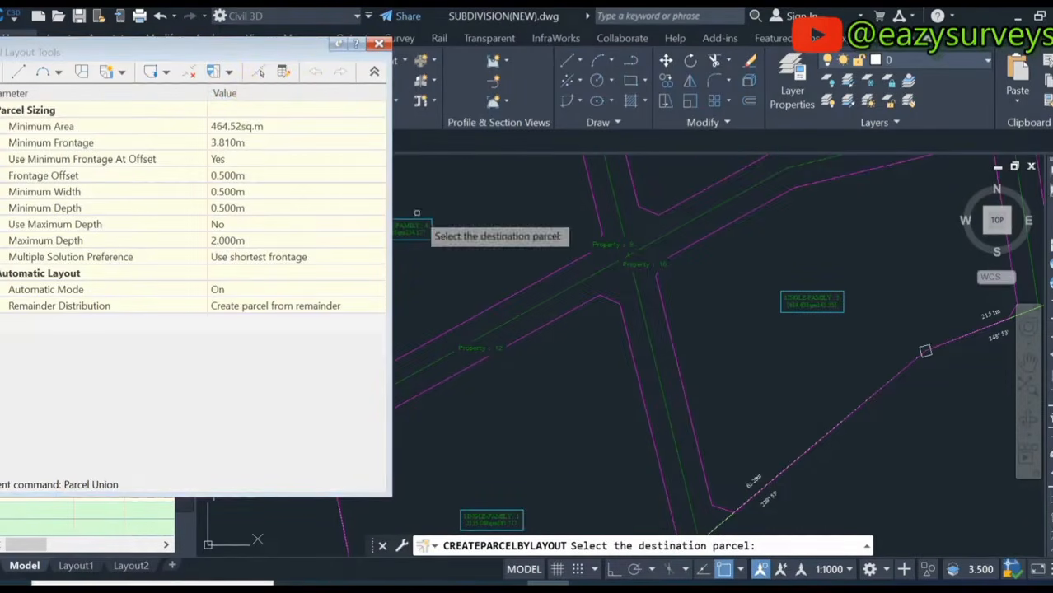
scroll(569, 315, "up", 4)
left_click(578, 317)
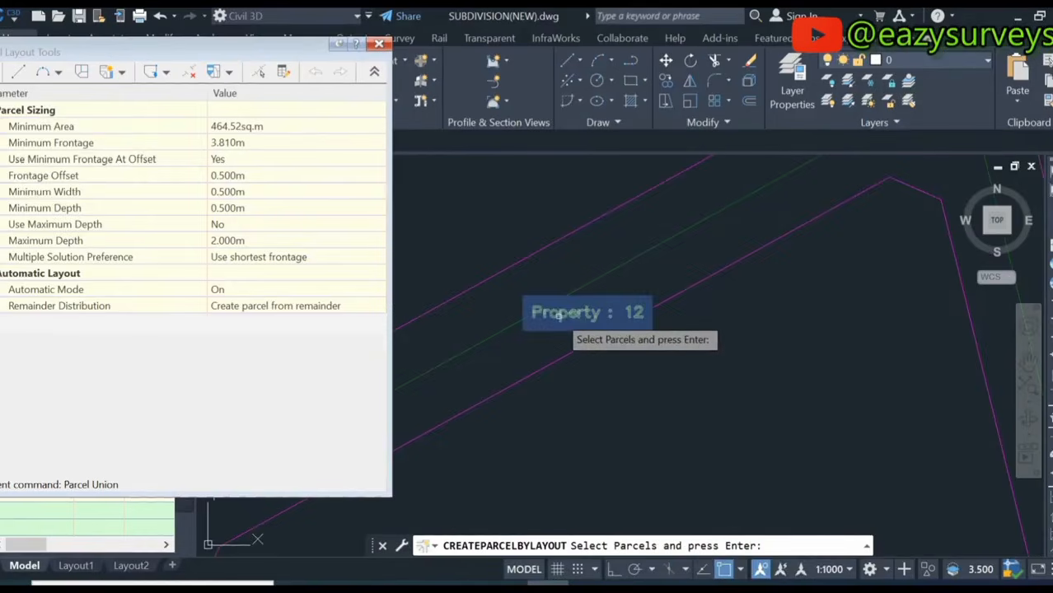
Add the two road parcels around the western road intersection to the union with Property : 12
scroll(580, 314, "down", 4)
scroll(659, 249, "up", 3)
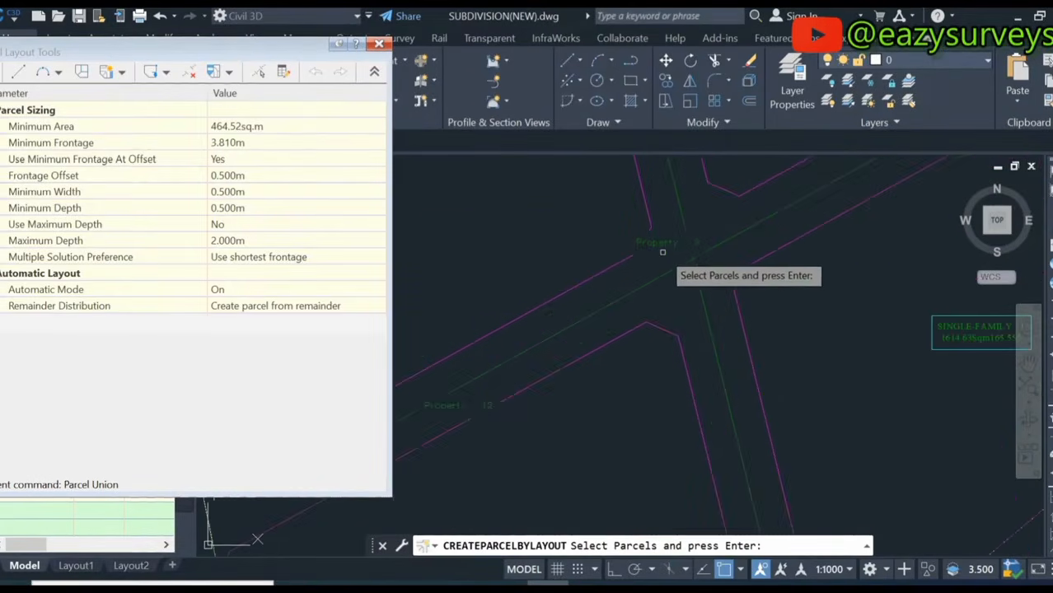
left_click(664, 247)
left_click(708, 275)
scroll(726, 280, "down", 5)
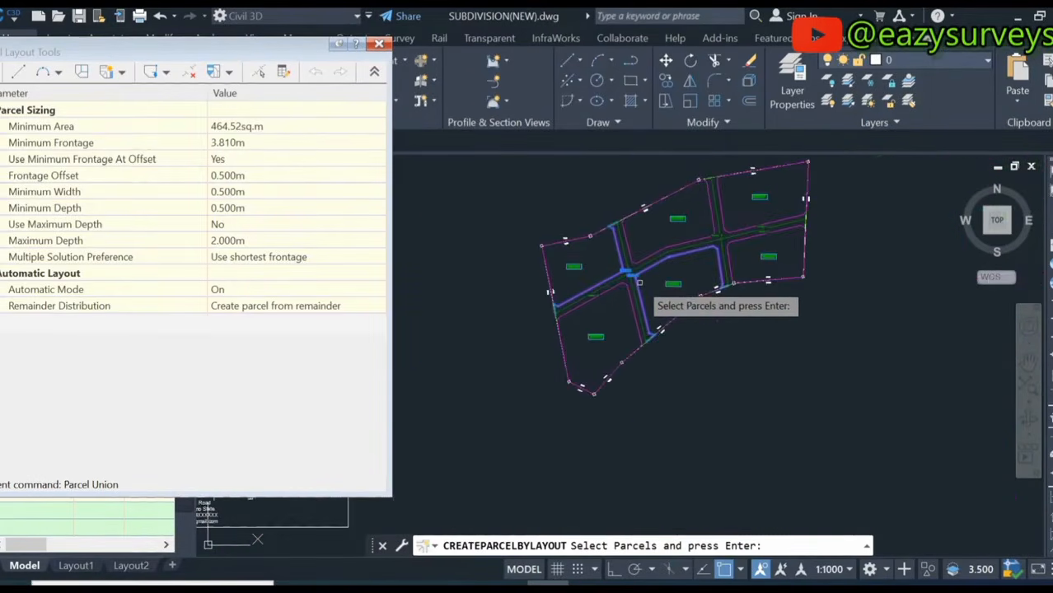
Add the eastern intersection's road parcel and the two parcels along the eastern road, complete the union and exit the layout tools
scroll(734, 247, "up", 5)
left_click(684, 225)
left_click(868, 193)
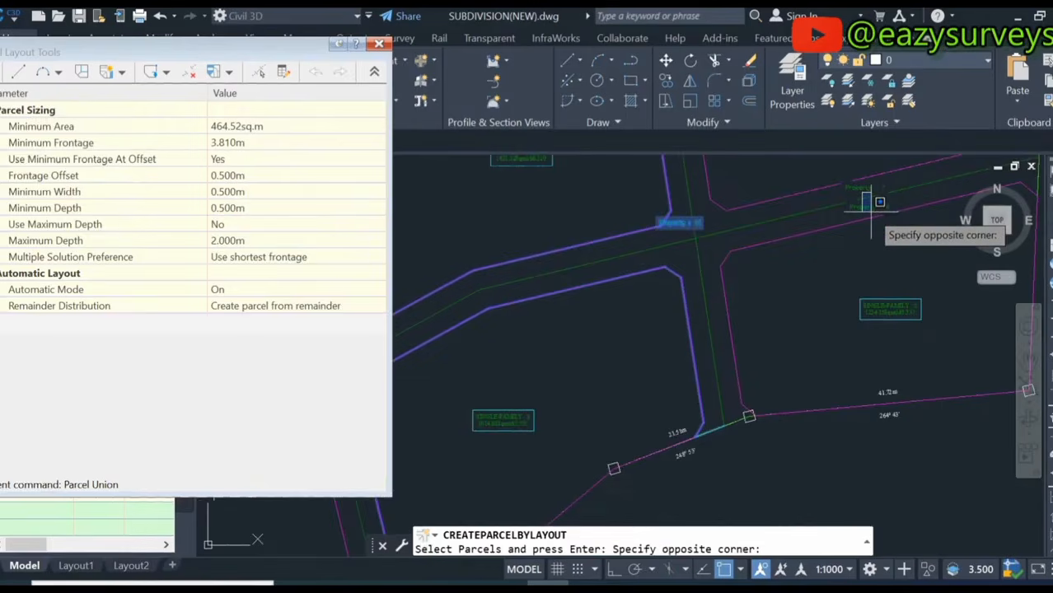
left_click(868, 212)
left_click(875, 210)
scroll(872, 191, "down", 4)
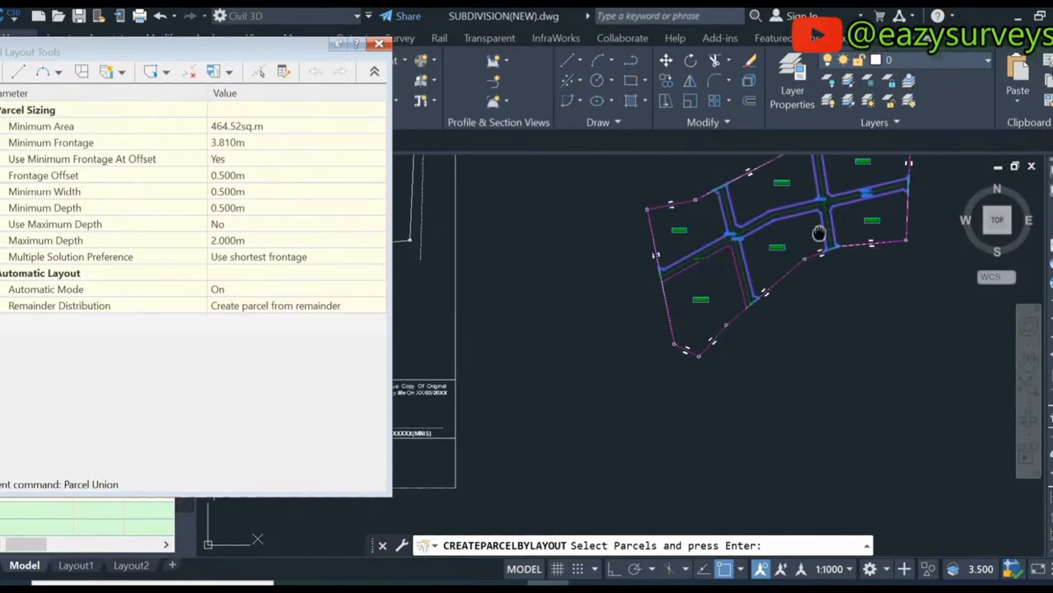
scroll(730, 267, "up", 3)
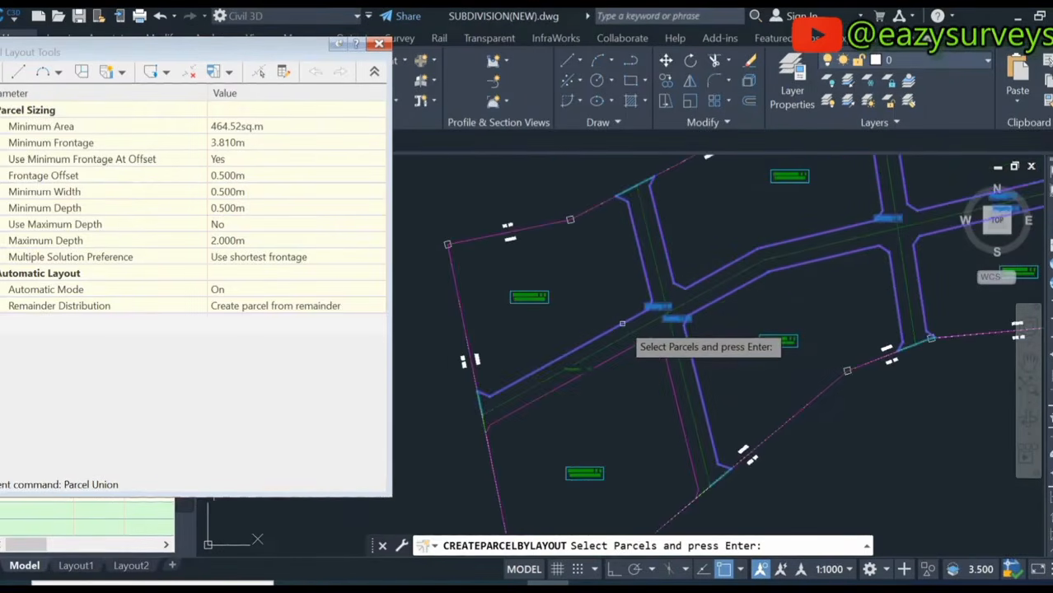
key("Return")
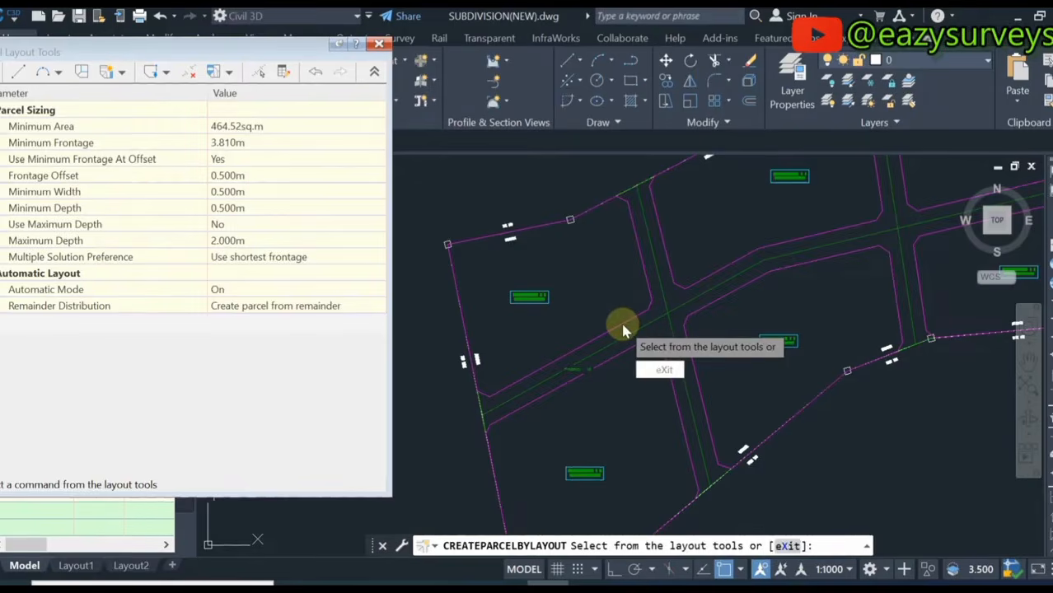
key("Return")
Highlight the merged Property : 12 road parcel to check its extent across the whole road network
scroll(610, 325, "down", 3)
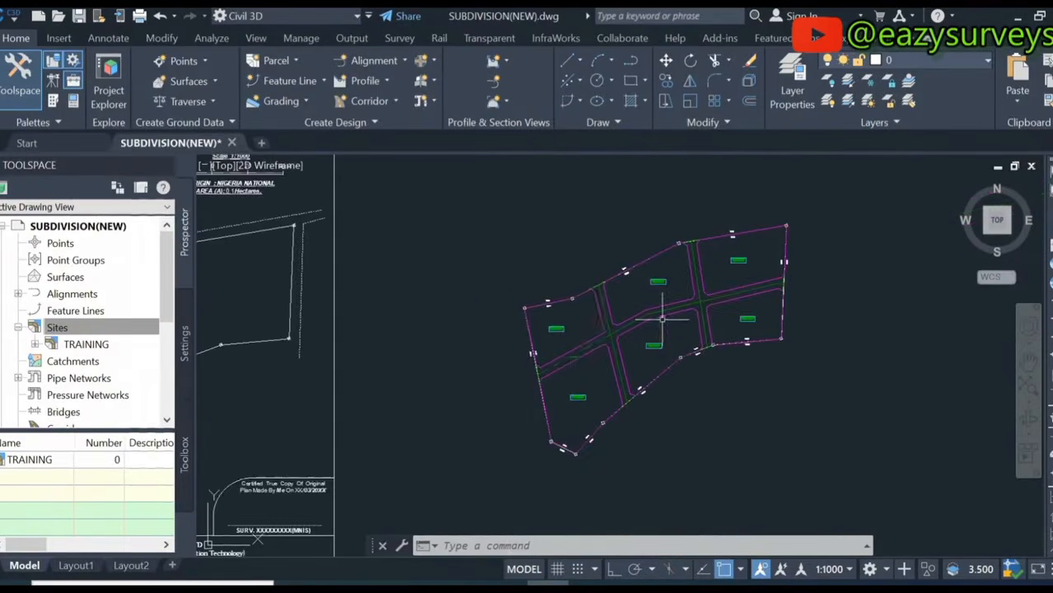
scroll(660, 320, "up", 5)
scroll(614, 334, "down", 3)
scroll(394, 419, "up", 5)
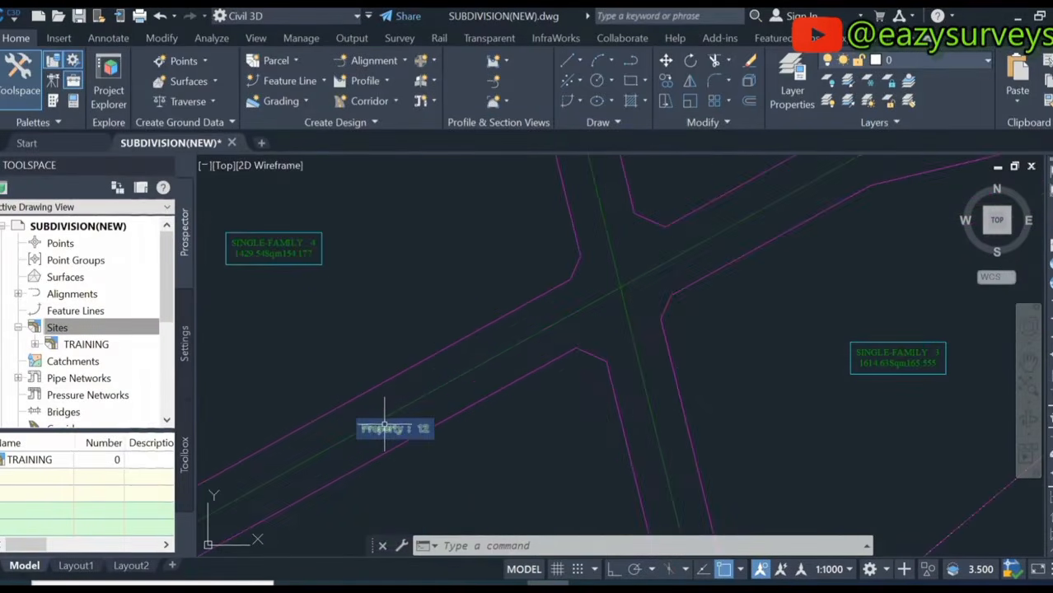
left_click(384, 426)
scroll(587, 312, "down", 4)
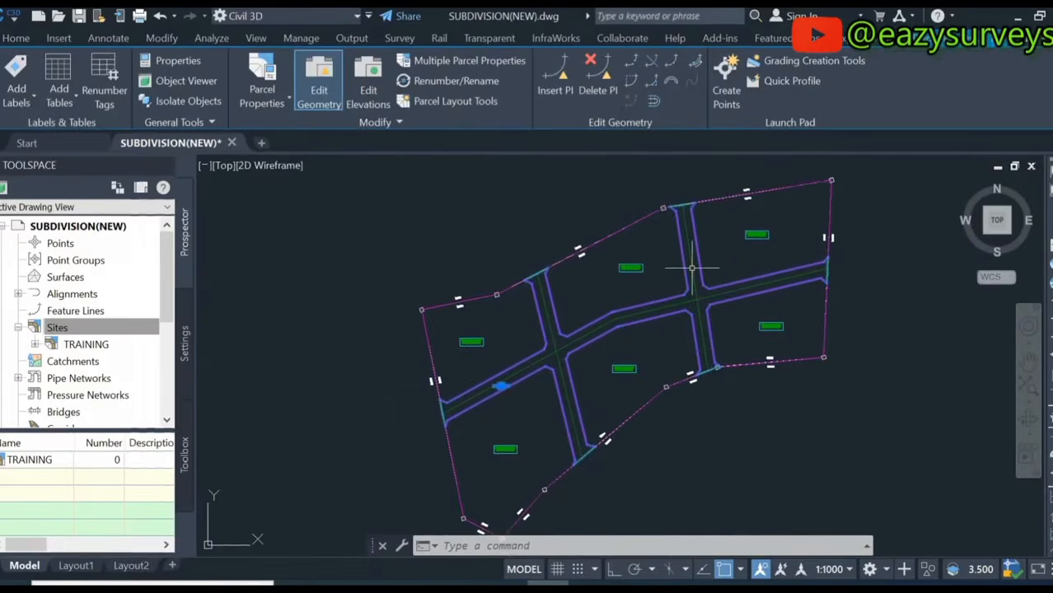
scroll(510, 384, "up", 5)
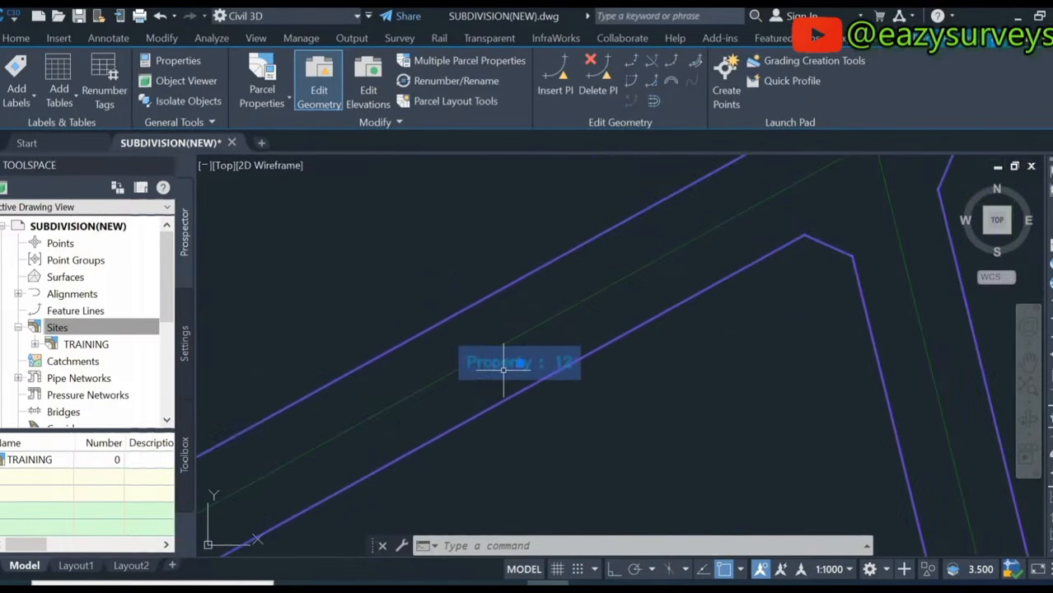
key("Escape")
Change the object style of the merged Property : 12 parcel from its parcel properties to Road
scroll(555, 336, "down", 2)
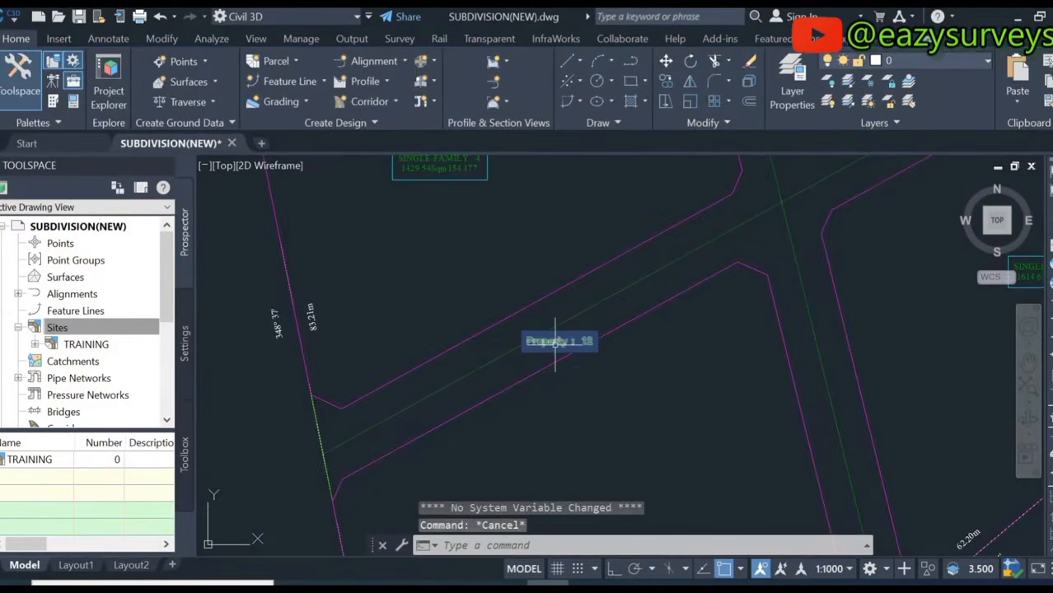
left_click(555, 340)
left_click(280, 106)
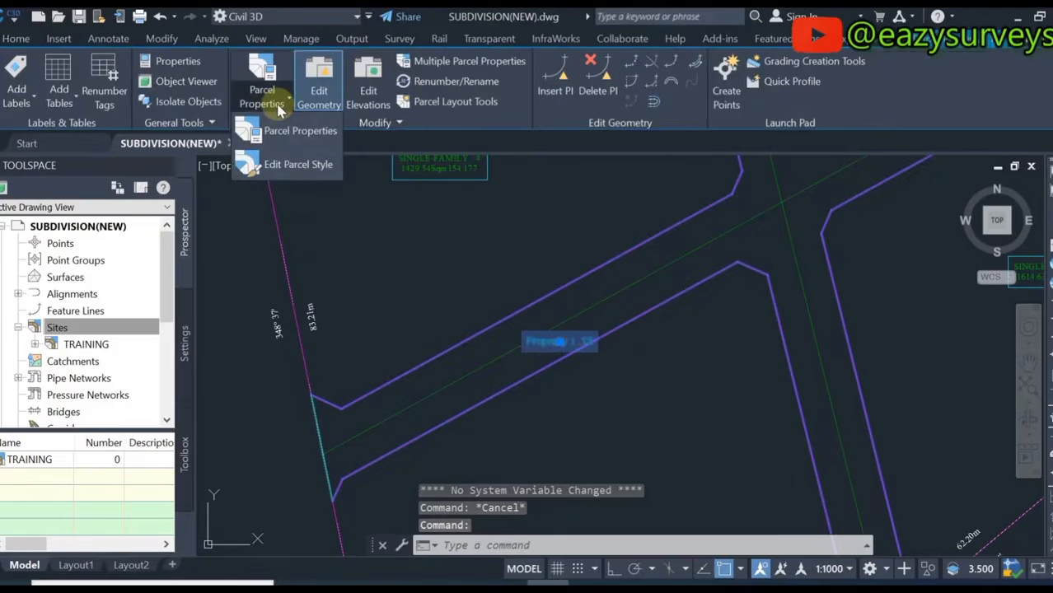
left_click(278, 132)
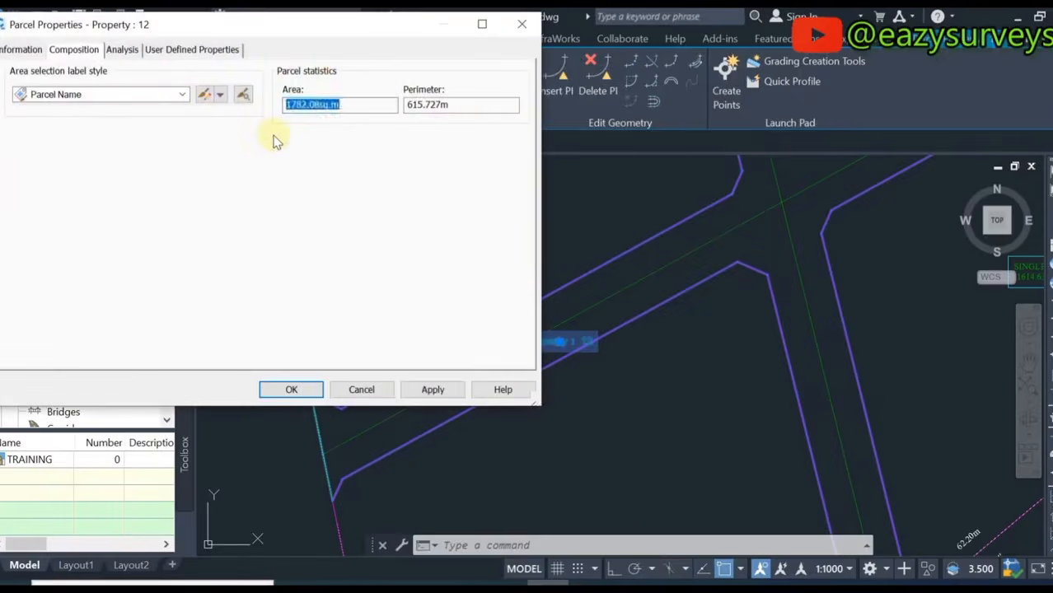
left_click(37, 51)
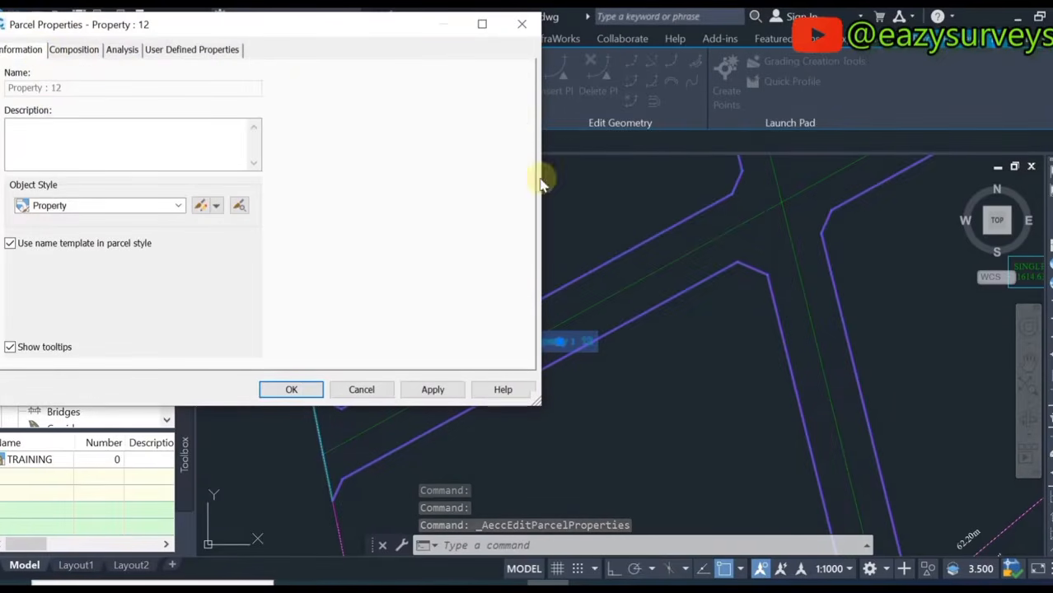
left_click(171, 206)
left_click(59, 261)
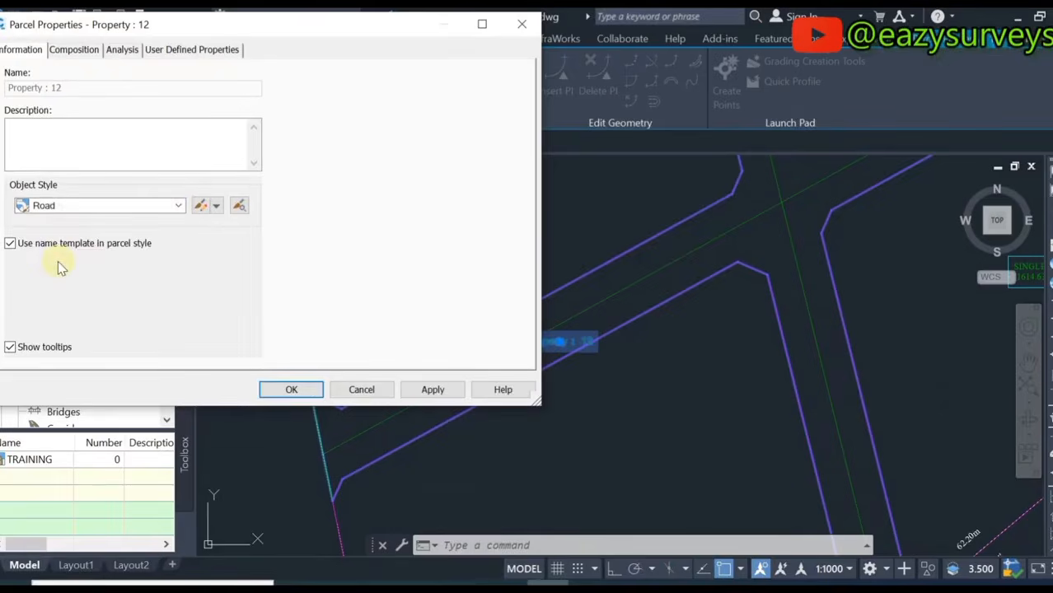
left_click(433, 390)
left_click(291, 390)
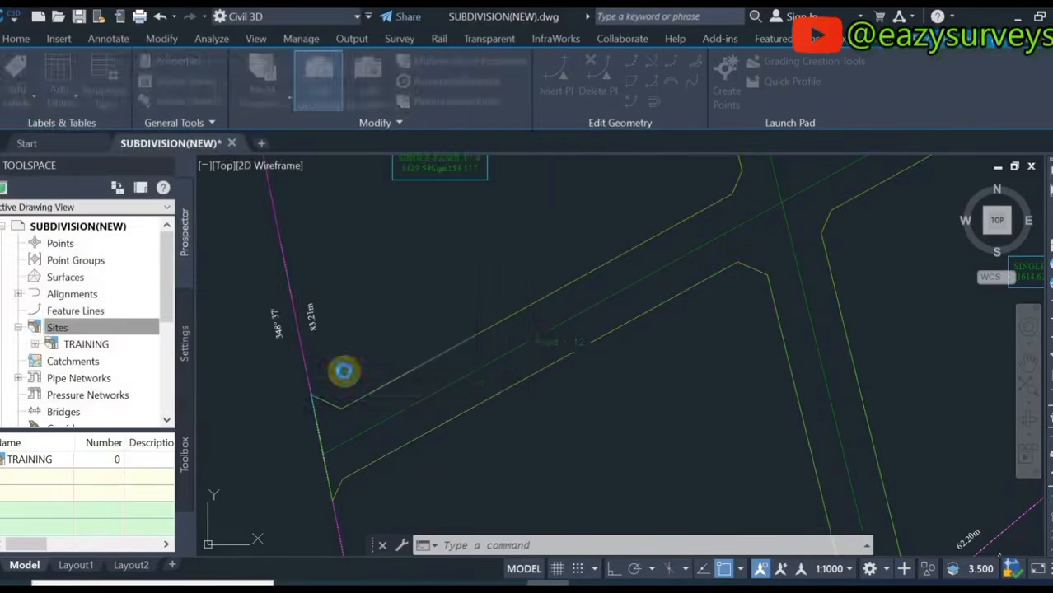
scroll(530, 346, "up", 5)
scroll(530, 346, "down", 5)
key("Escape")
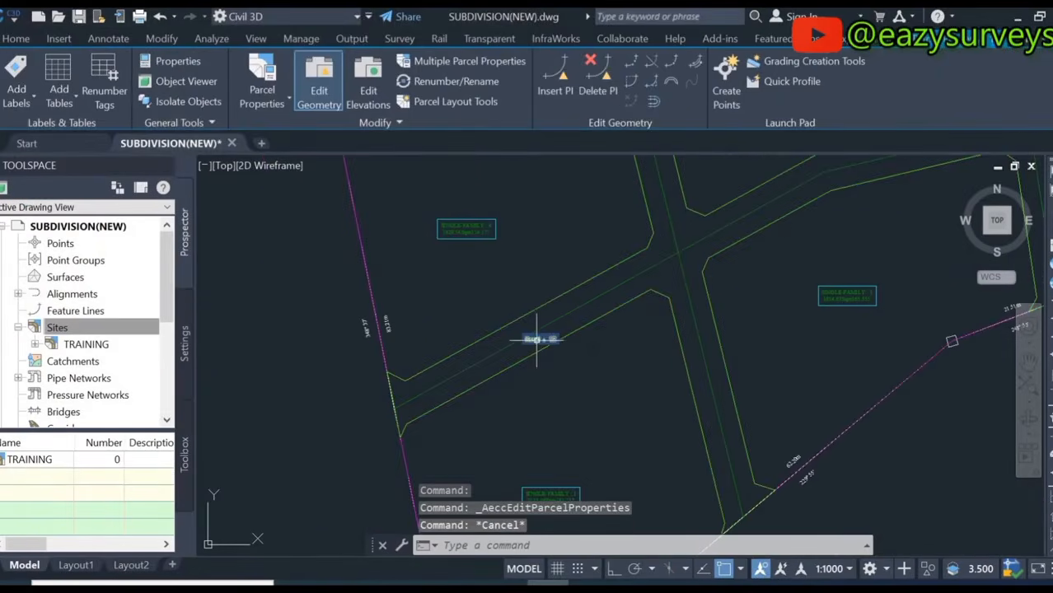
Review the plan display settings of the merged parcel's Road style and accept them
scroll(534, 340, "up", 3)
left_click(532, 339)
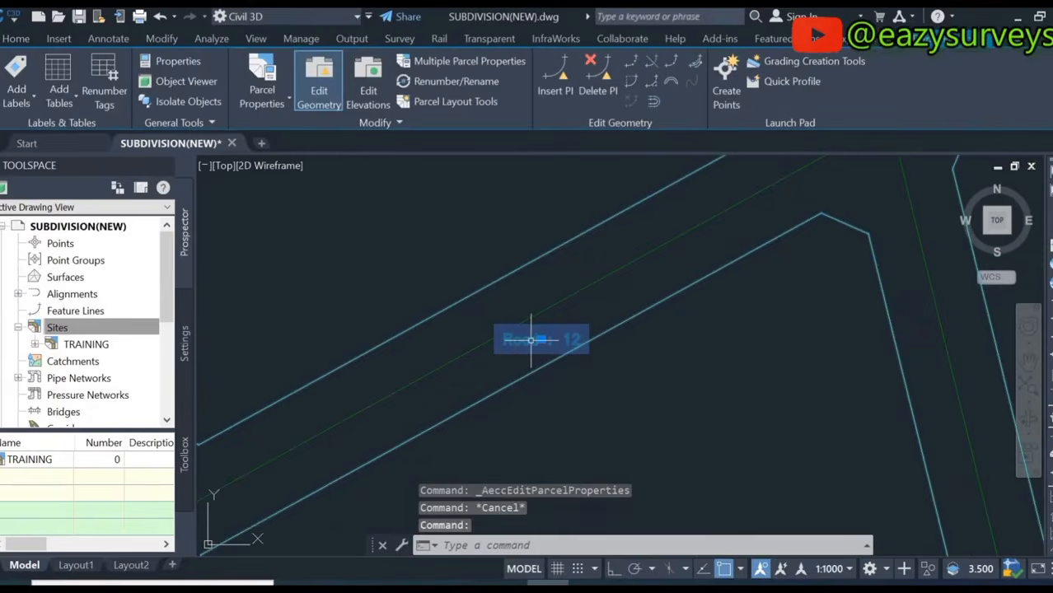
left_click(262, 97)
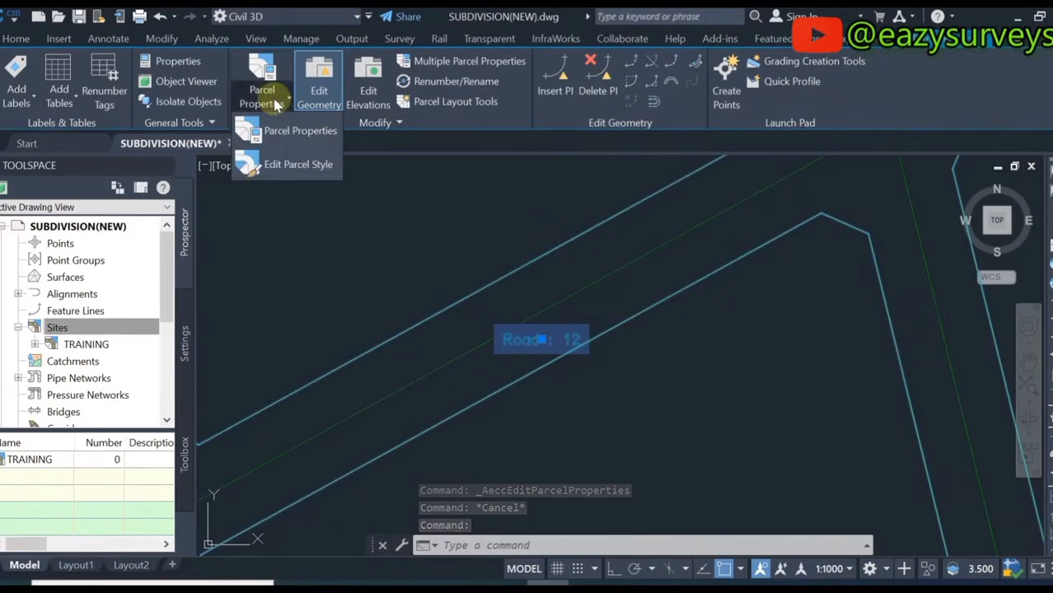
left_click(277, 163)
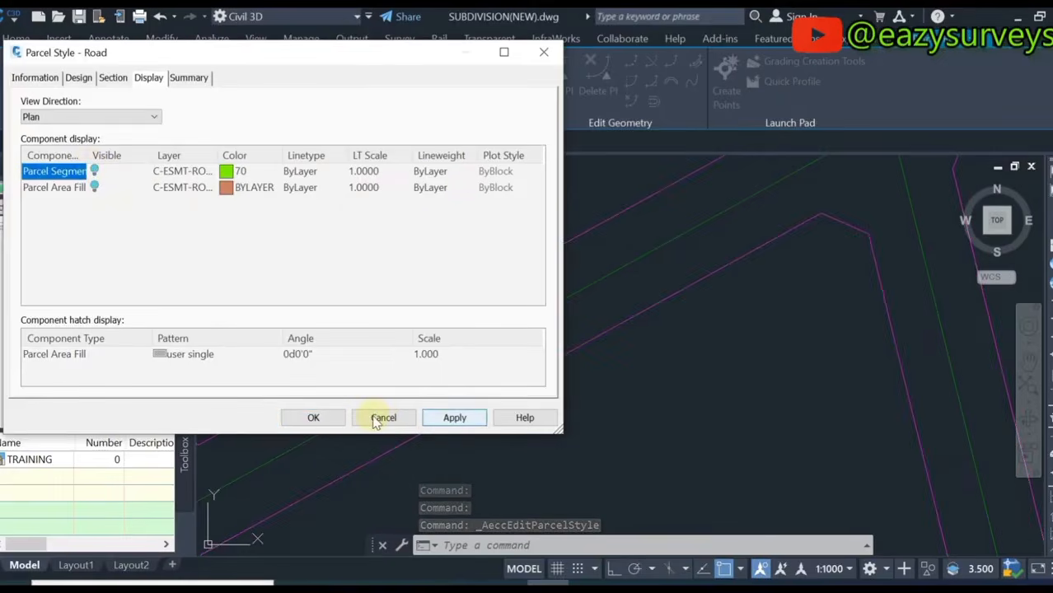
left_click(319, 416)
scroll(517, 331, "down", 3)
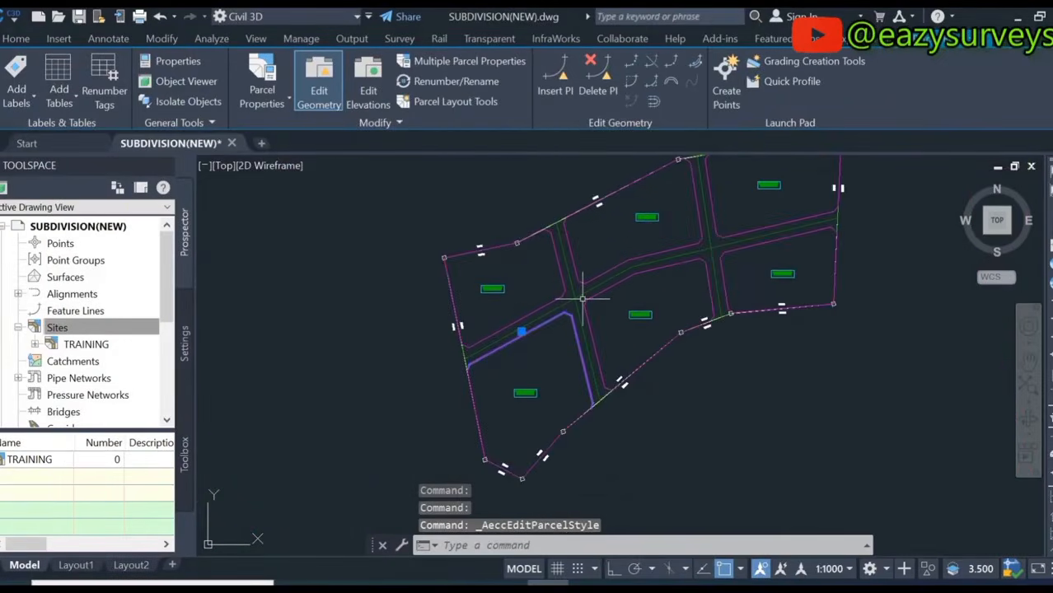
key("Escape")
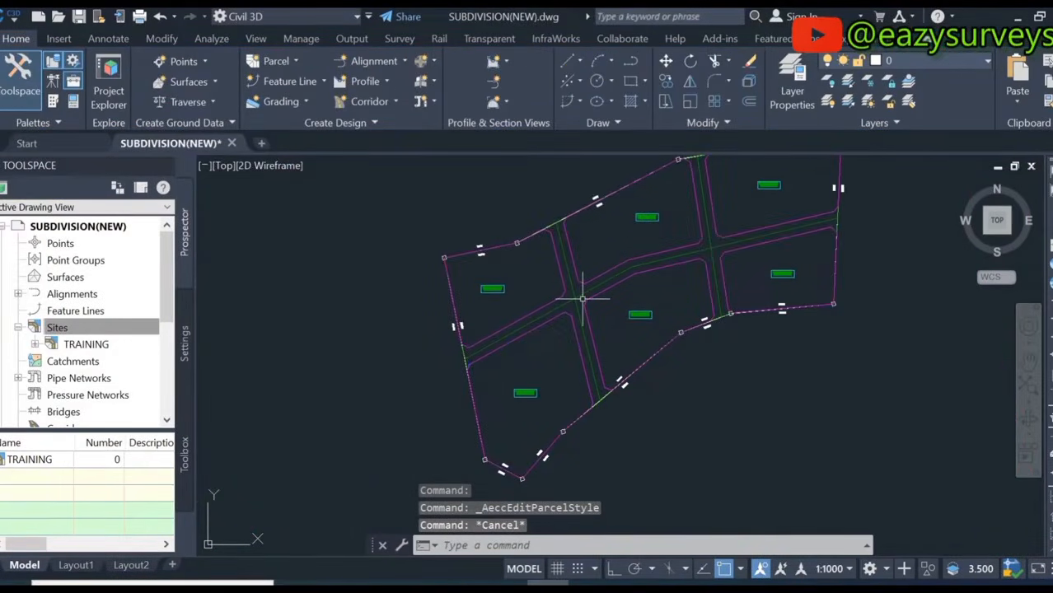
Open the QuickCalc calculator and clear its calculation history
scroll(550, 296, "up", 5)
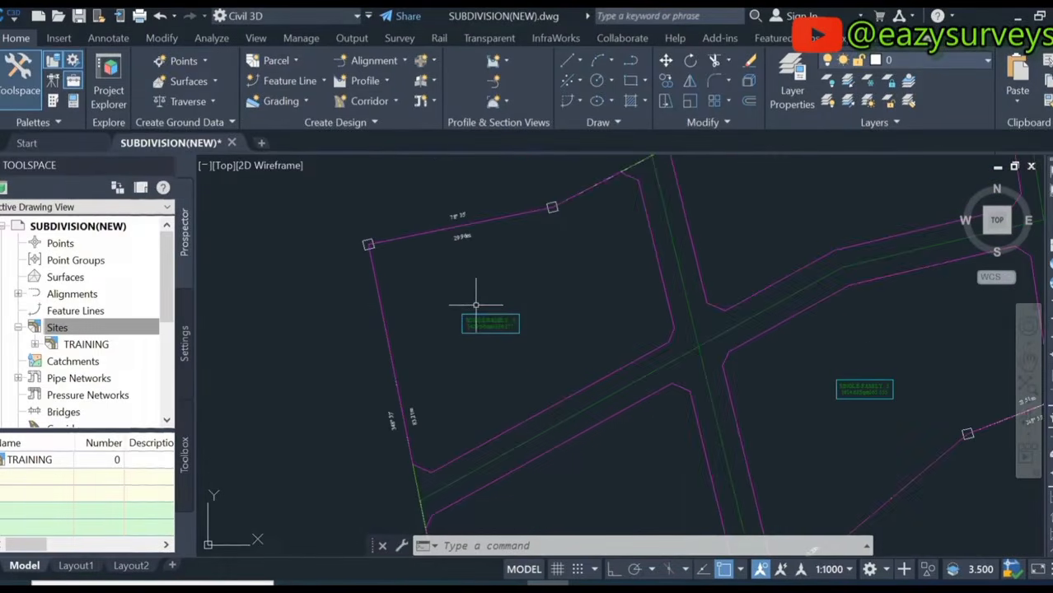
scroll(482, 305, "up", 2)
scroll(501, 306, "down", 4)
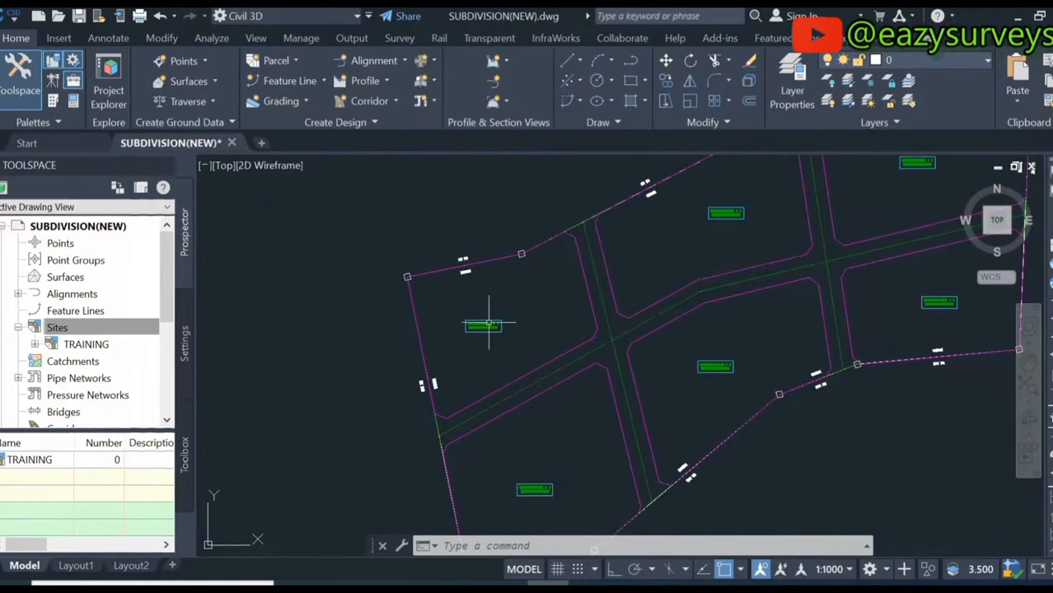
scroll(487, 326, "up", 3)
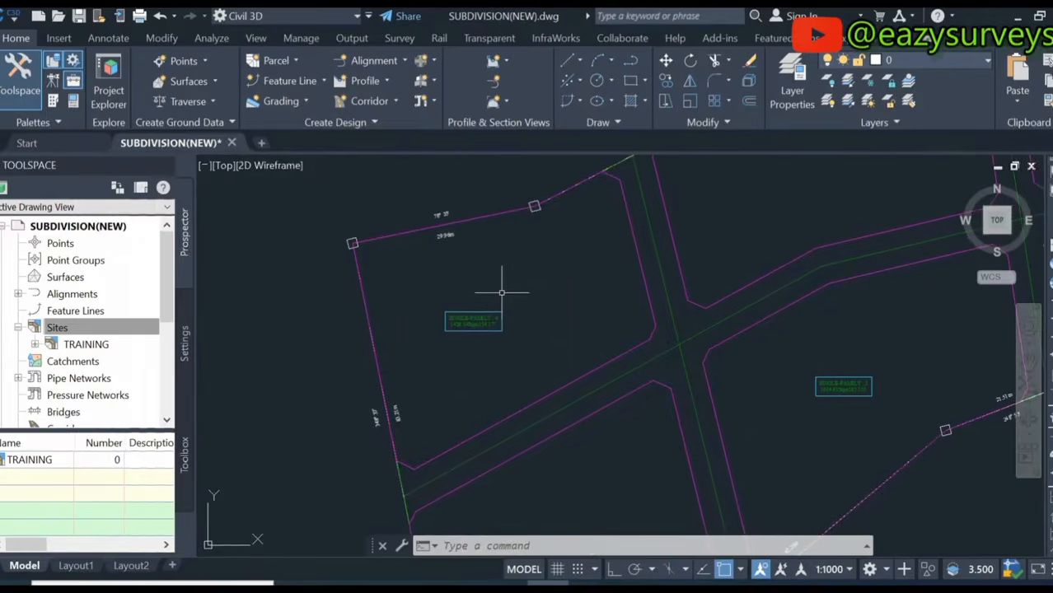
left_click(460, 546)
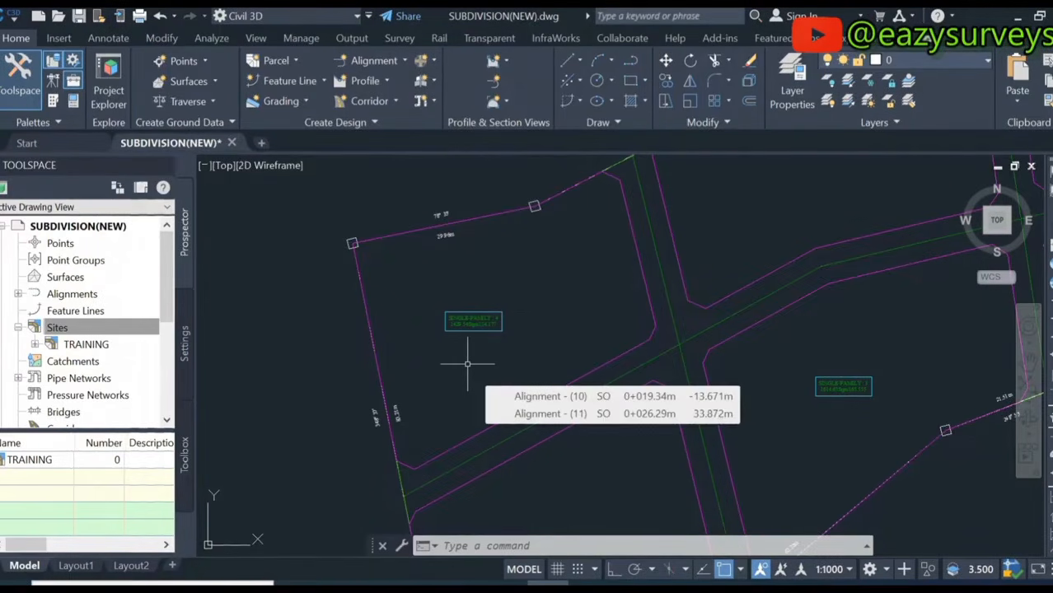
type("alc")
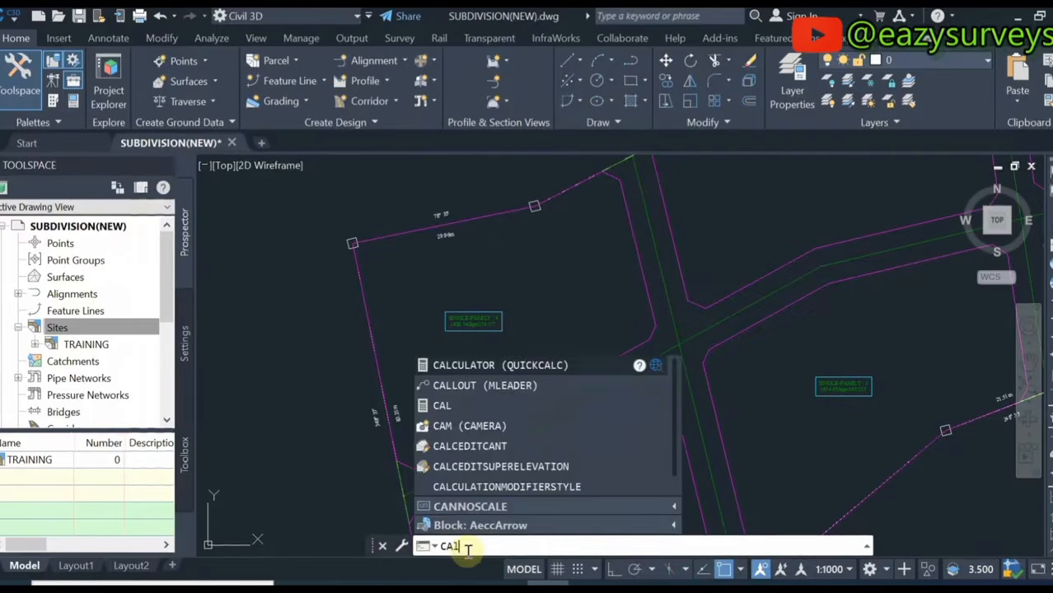
left_click(471, 405)
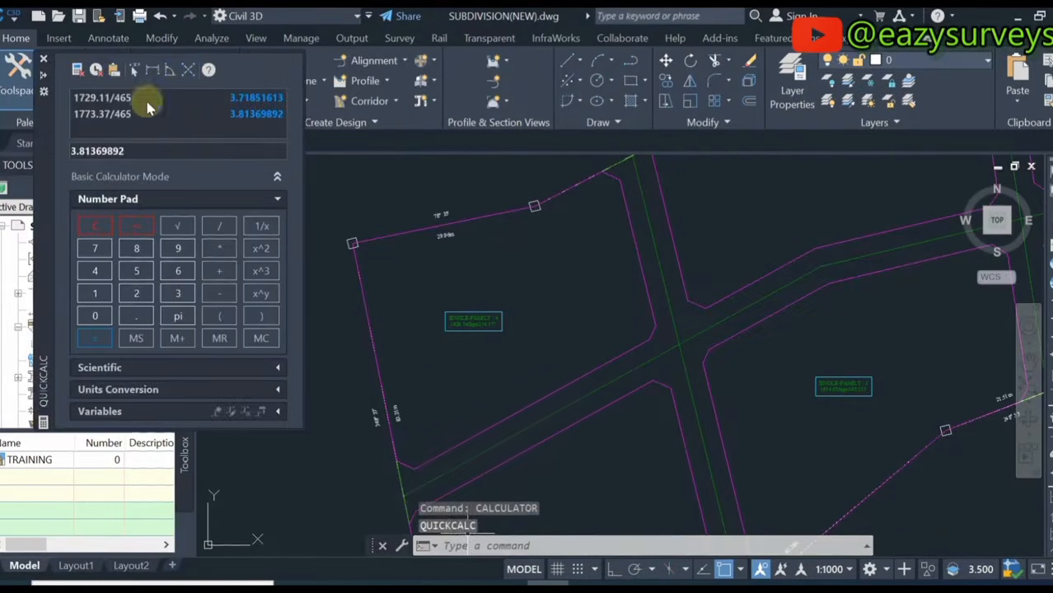
left_click(97, 70)
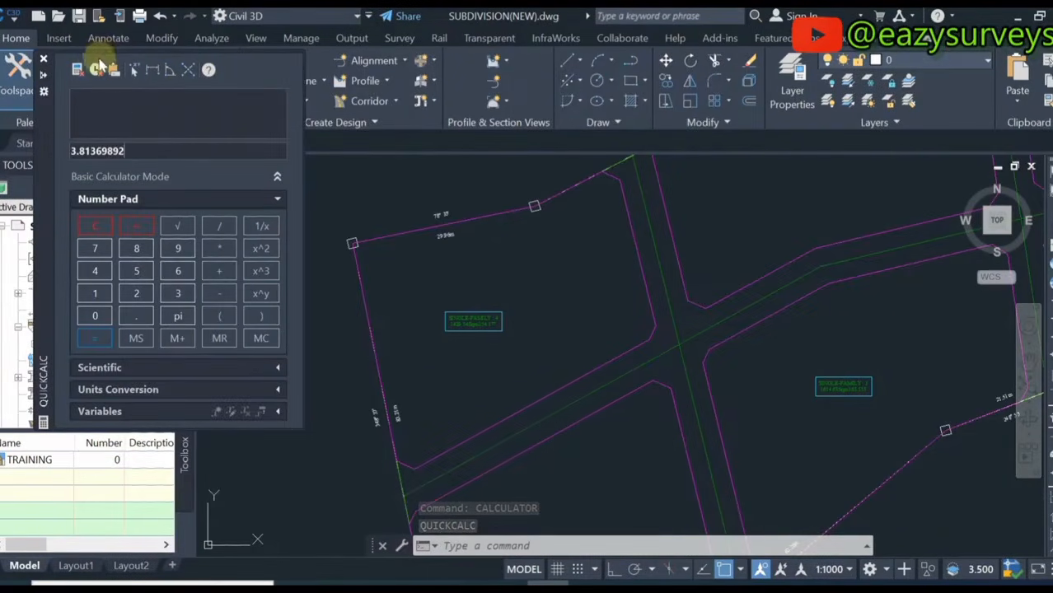
Read the area label of the northwestern parcel SINGLE-FAMILY : 4 and calculate 1429.54/465
scroll(427, 329, "up", 5)
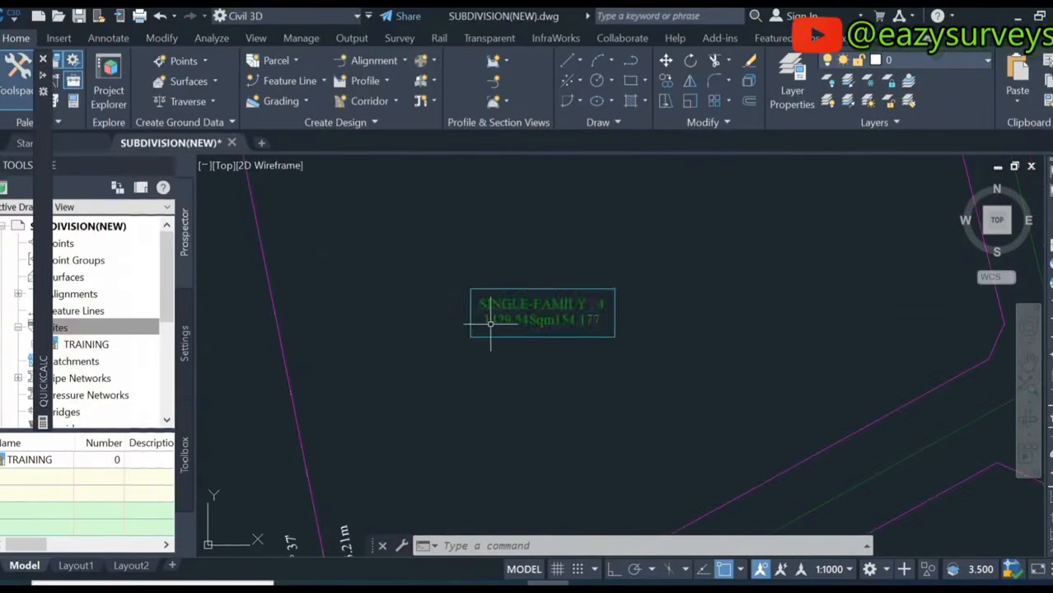
scroll(511, 339, "down", 5)
scroll(497, 311, "up", 8)
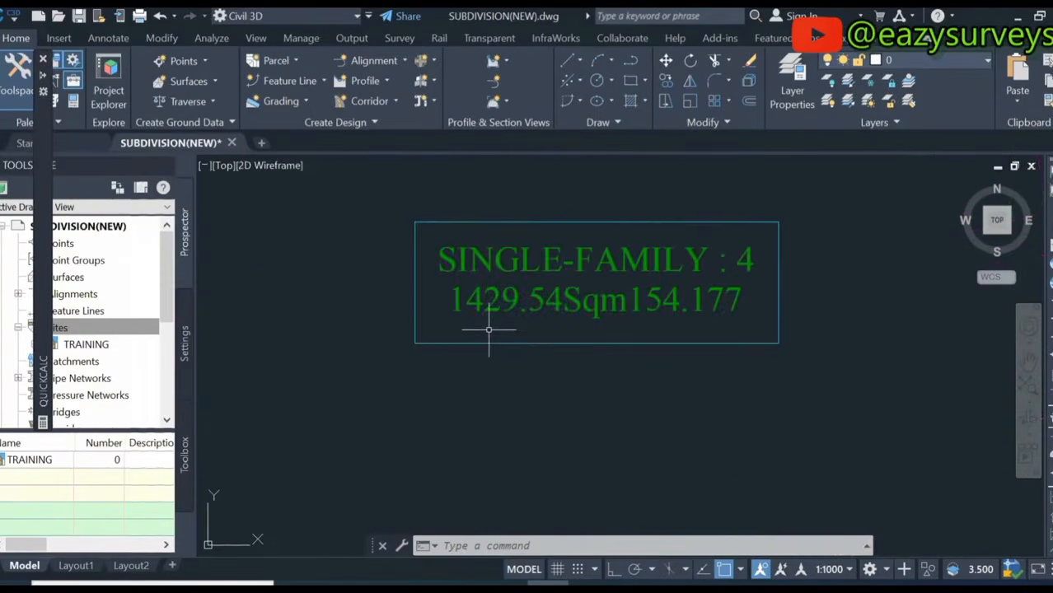
scroll(488, 316, "down", 8)
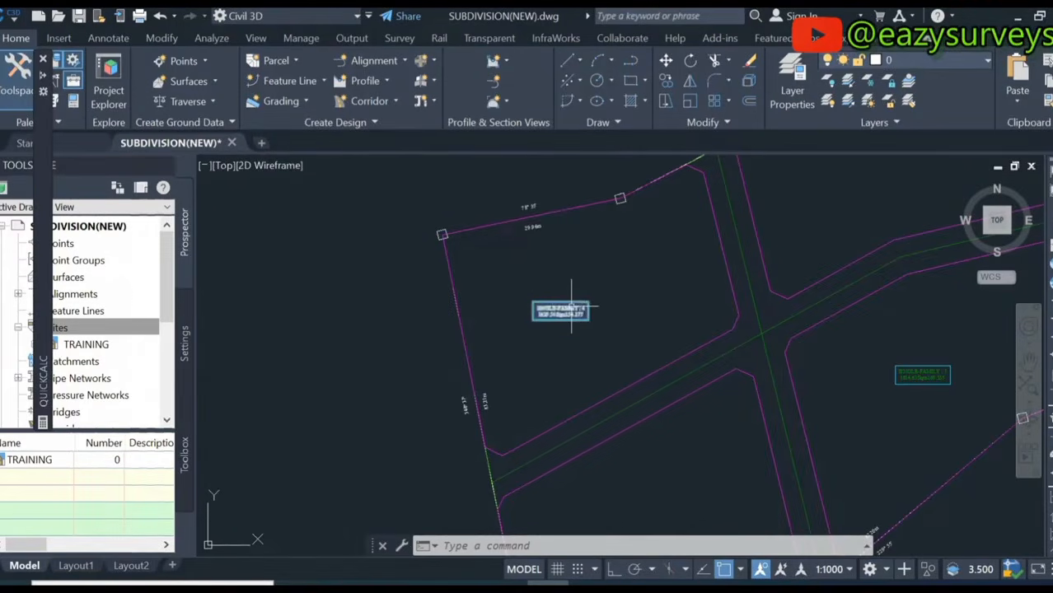
left_click(44, 80)
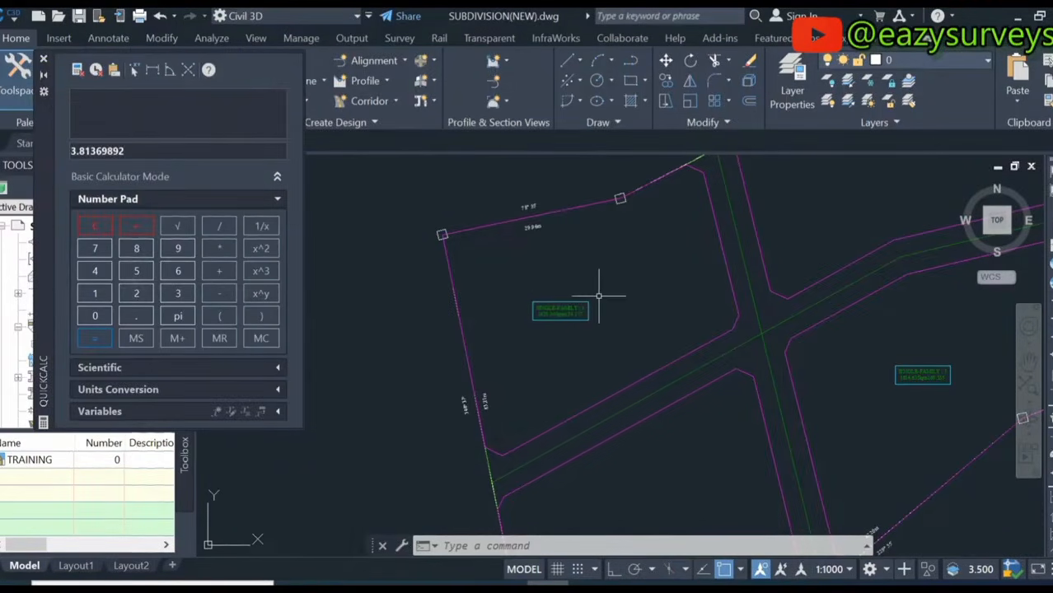
scroll(528, 316, "up", 6)
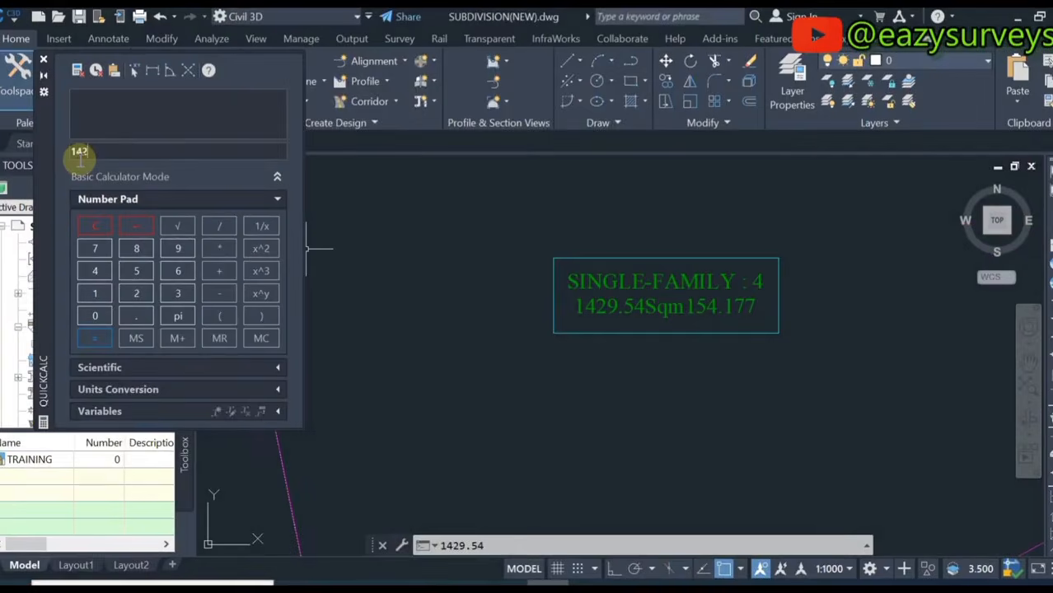
type("4")
left_click(220, 227)
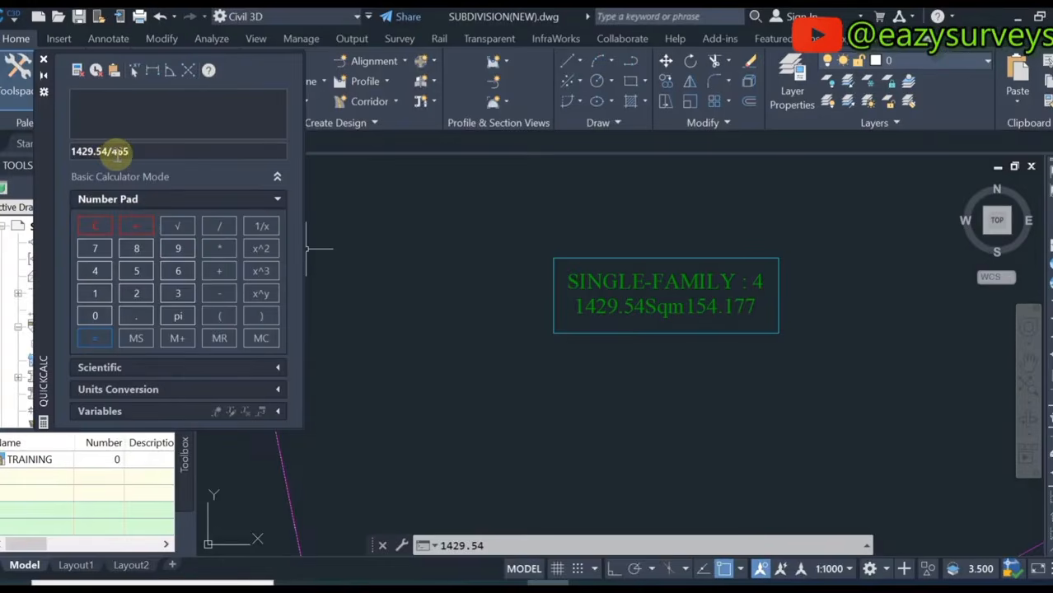
left_click(95, 339)
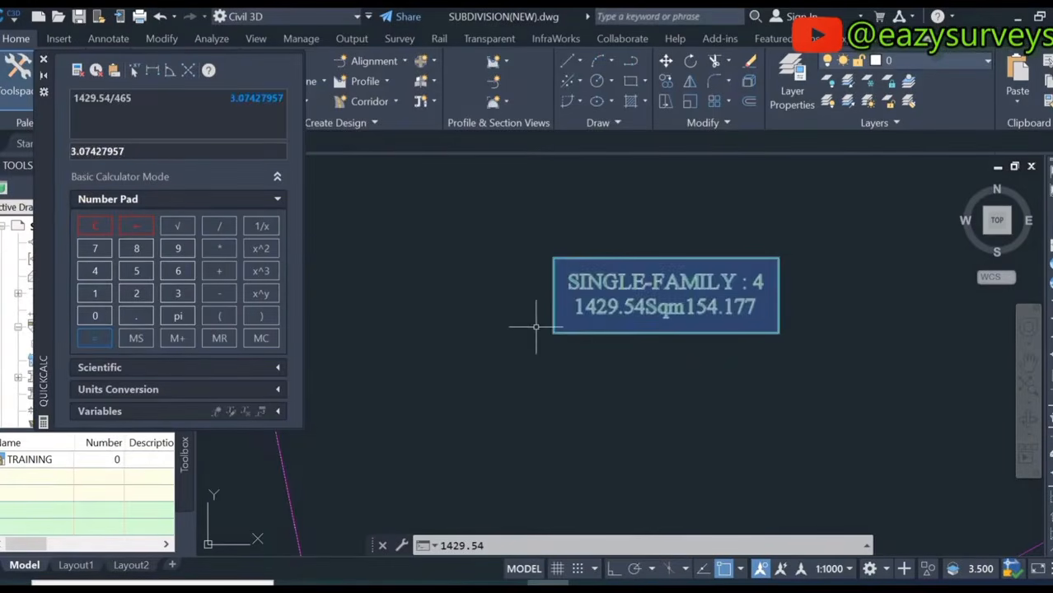
Copy the leading 3.07 of the calculated quotient and collapse the calculator palette
scroll(535, 327, "down", 5)
scroll(583, 270, "up", 1)
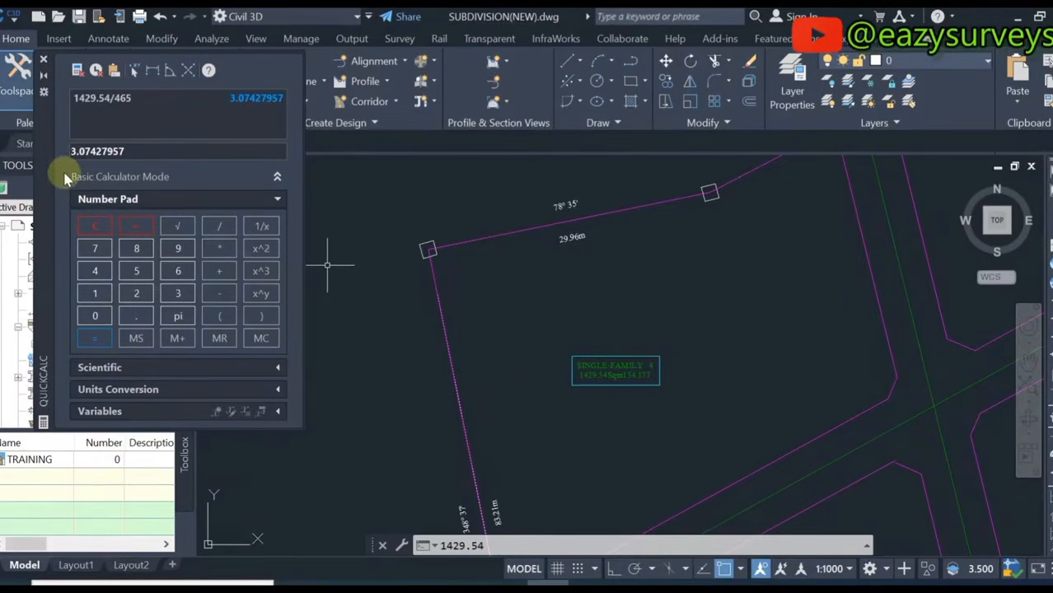
left_click_drag(92, 151, 67, 153)
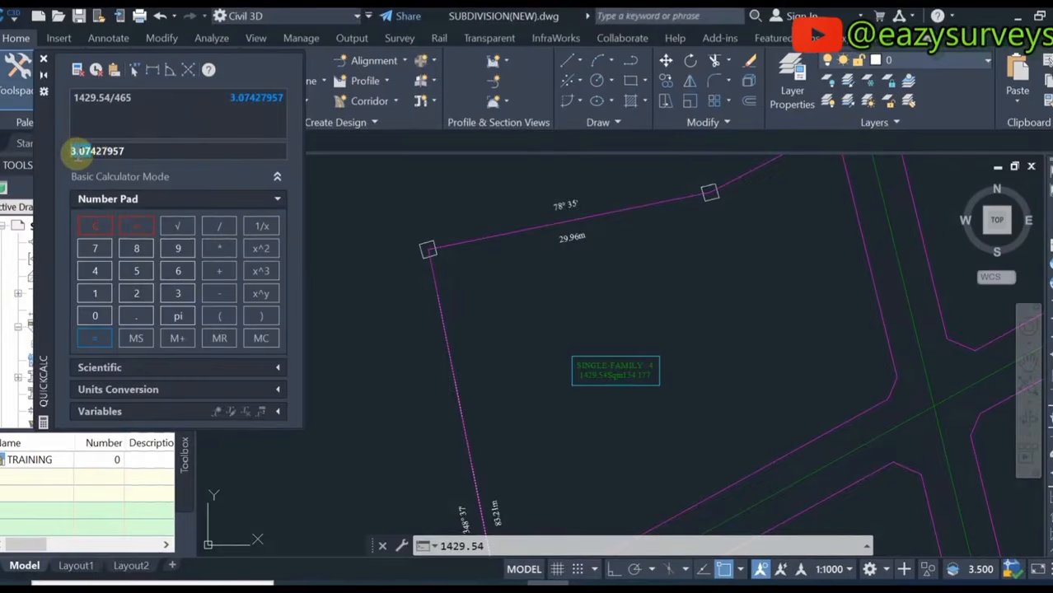
right_click(77, 155)
left_click(107, 205)
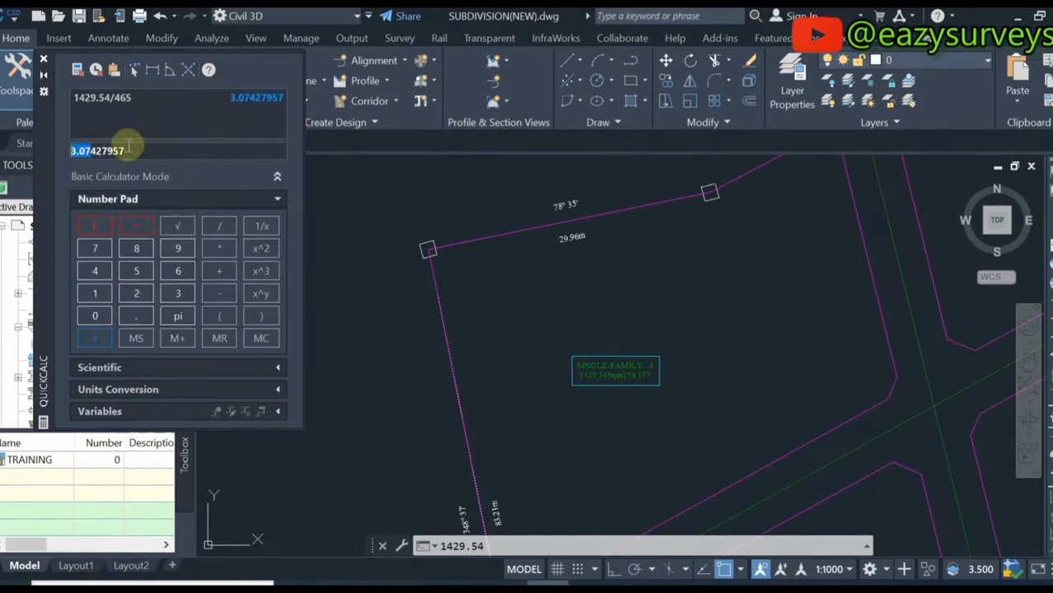
left_click(43, 75)
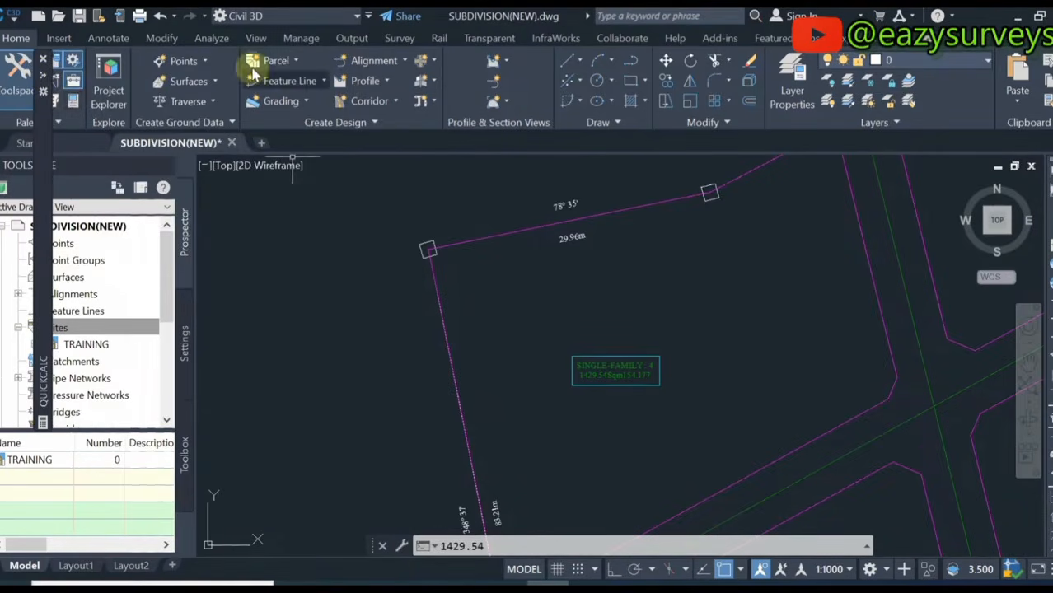
Open the parcel creation tools and set the minimum frontage for parcel sizing to 3.07 m
left_click(295, 64)
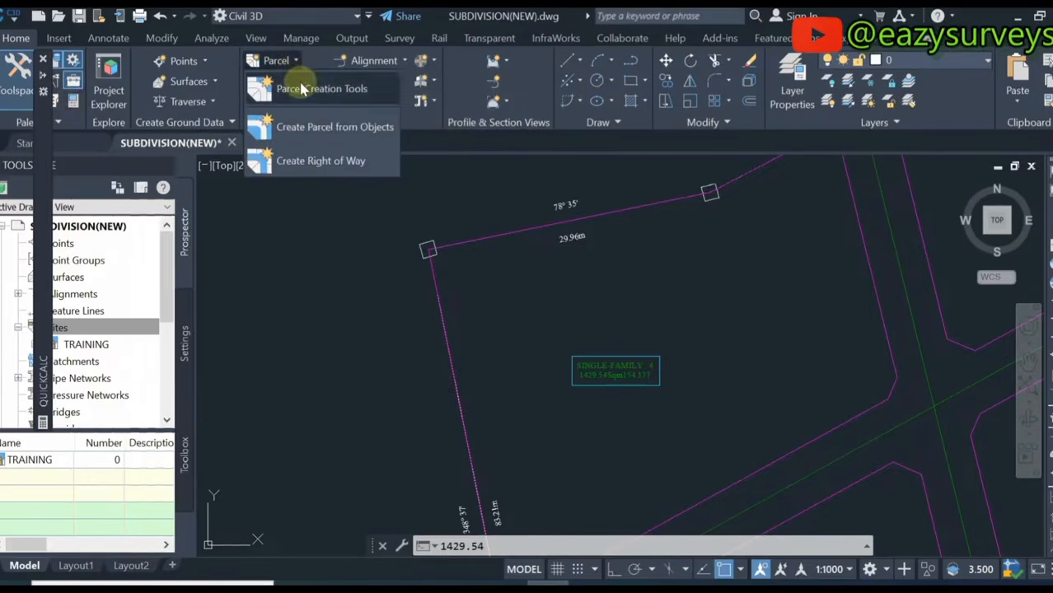
left_click(304, 89)
left_click(235, 128)
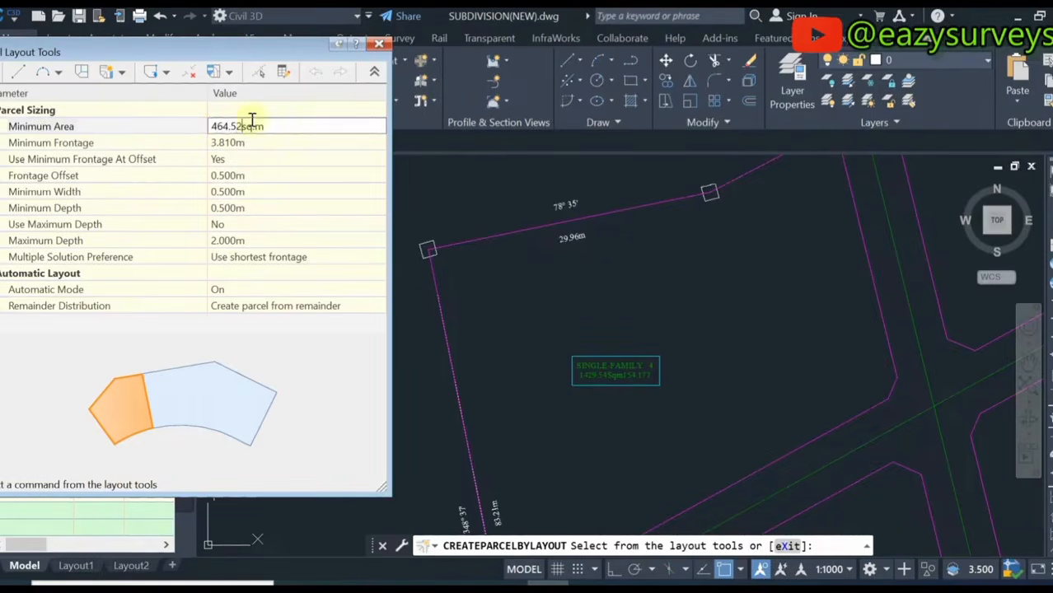
left_click(96, 145)
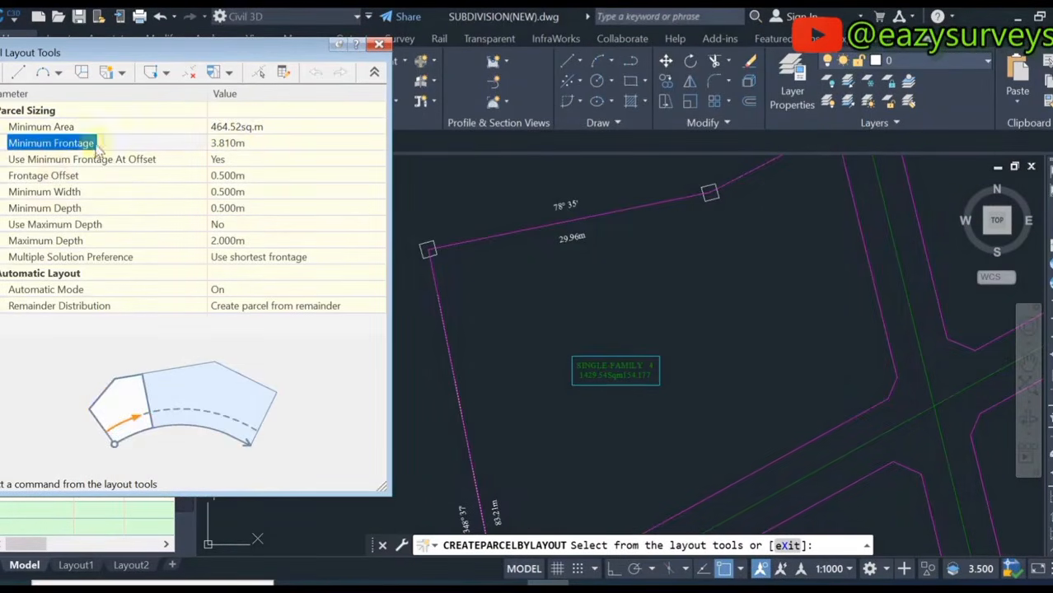
left_click(229, 145)
left_click(229, 145)
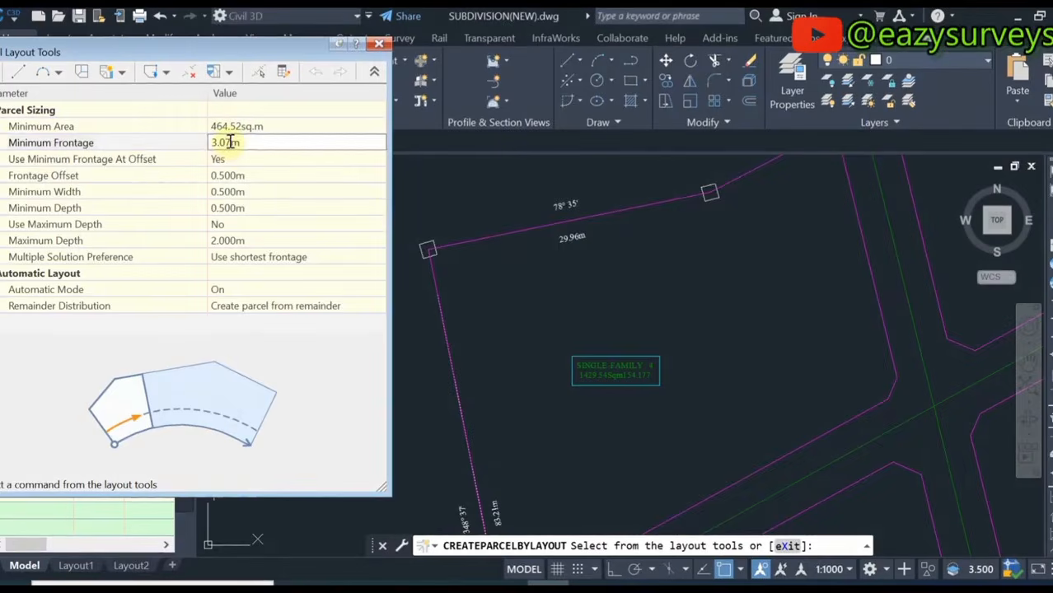
right_click(219, 143)
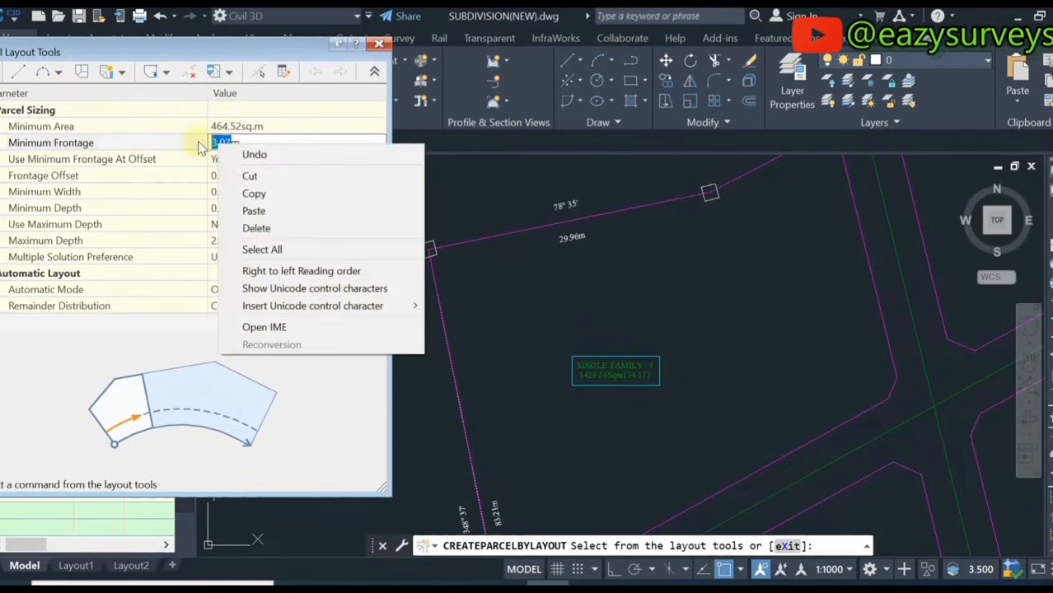
left_click(198, 144)
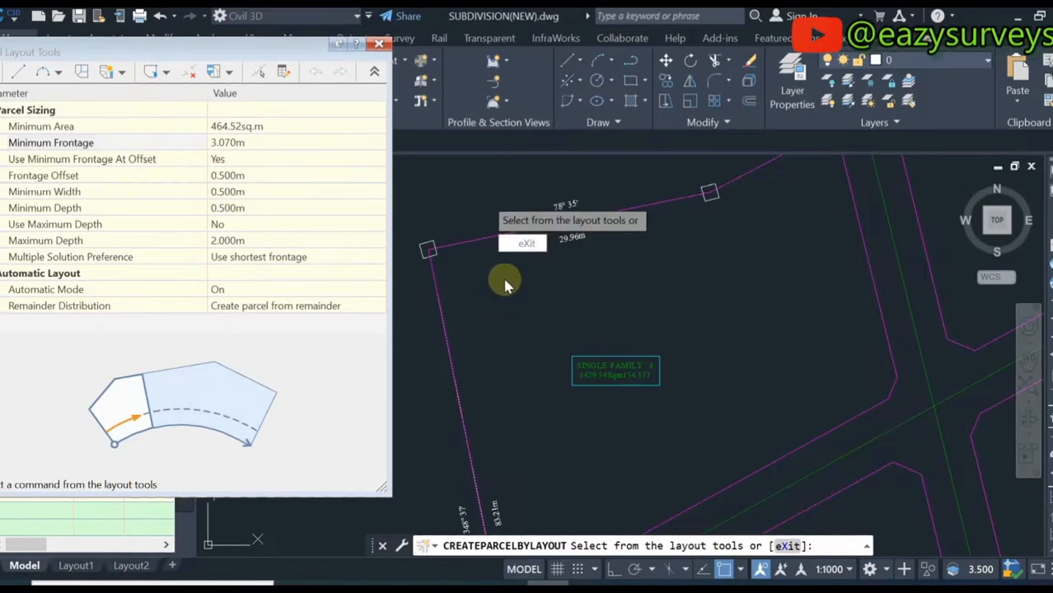
Review the parcel sizing settings for minimum frontage at offset, frontage offset, minimum width and minimum depth
left_click(226, 162)
left_click(241, 159)
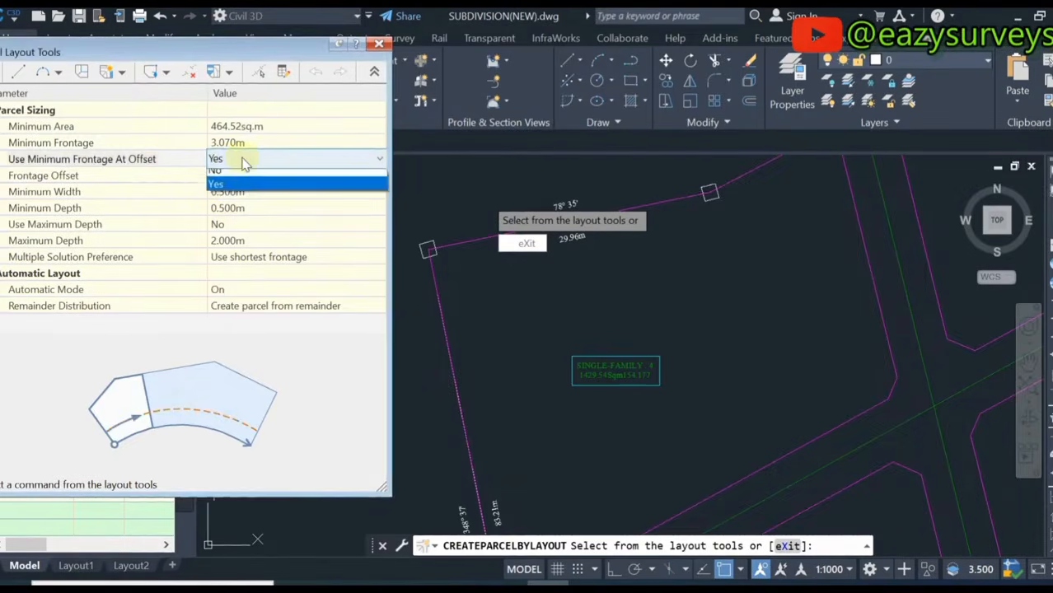
left_click(242, 159)
left_click(253, 177)
left_click(232, 177)
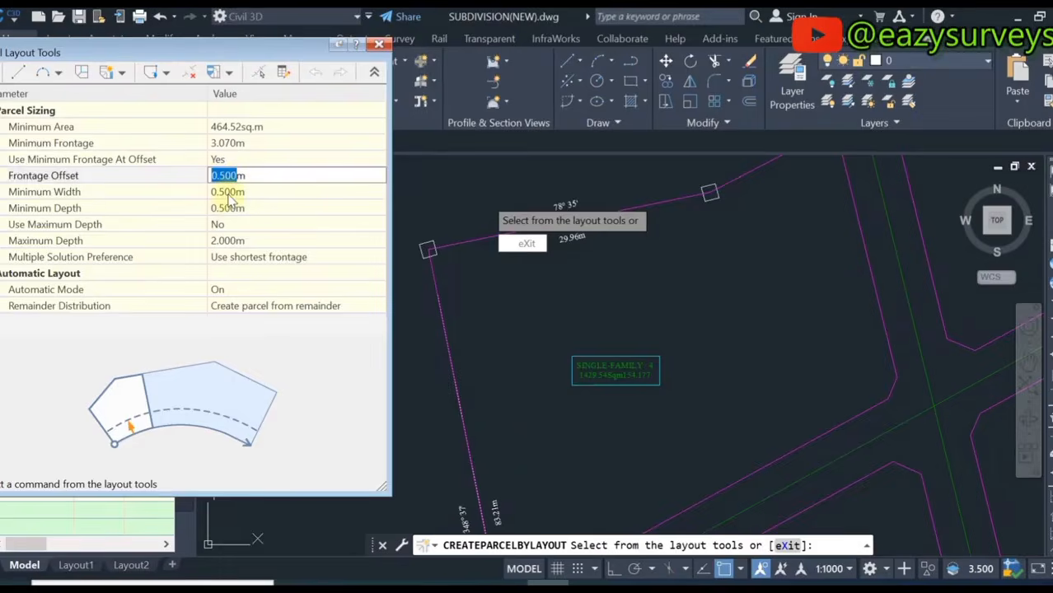
left_click(228, 195)
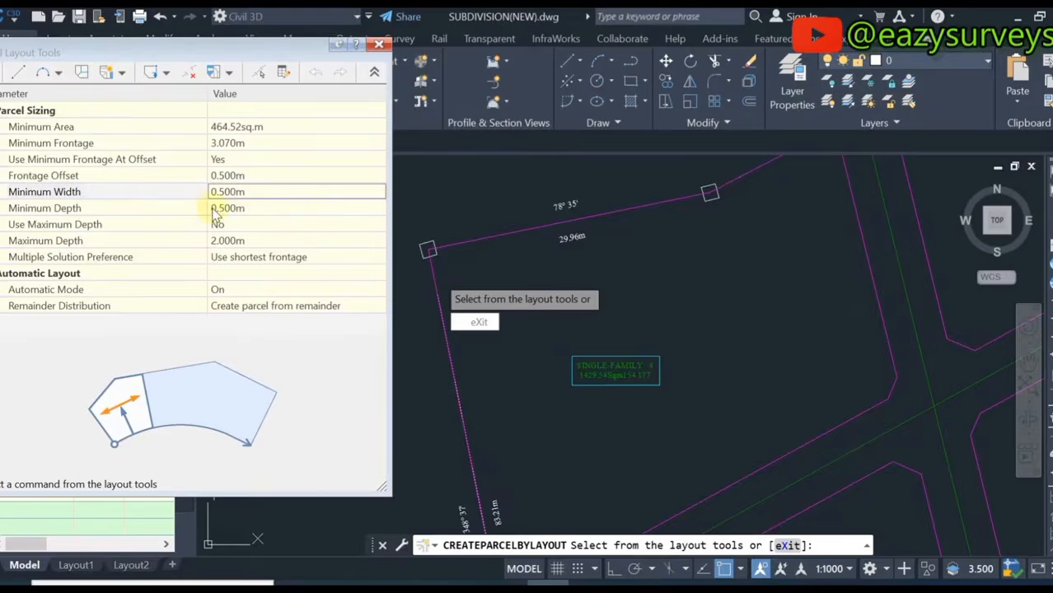
left_click(33, 193)
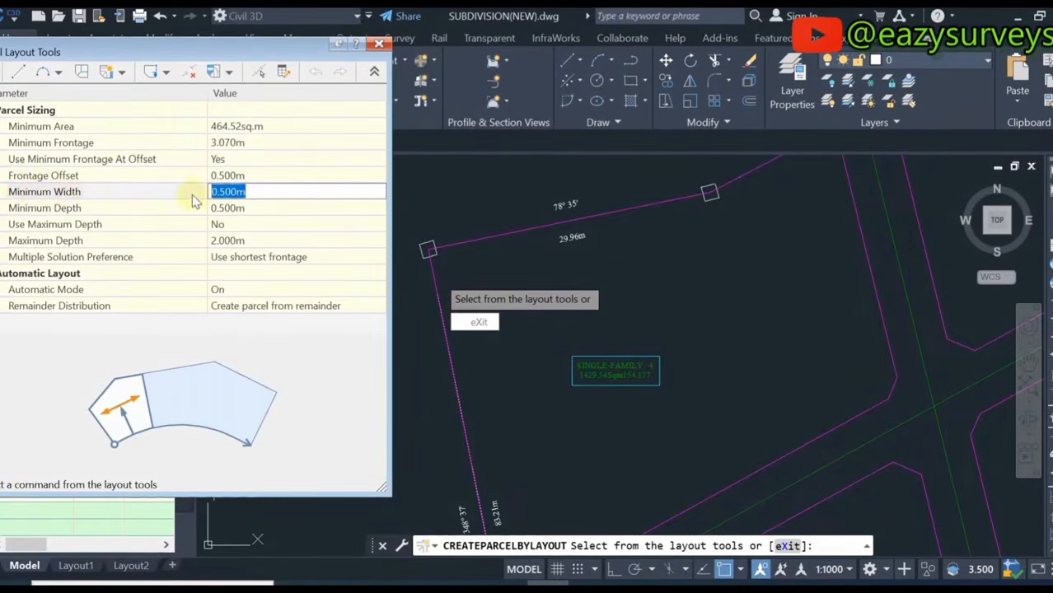
left_click(73, 208)
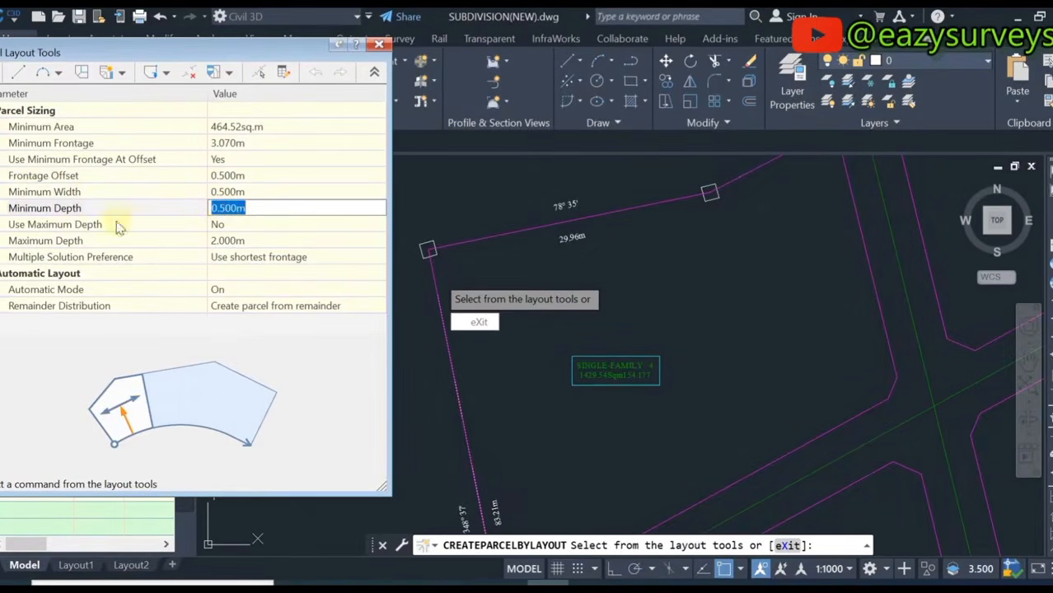
Review the maximum depth settings and the multiple solution preference in the parcel sizing parameters
left_click(223, 223)
left_click(216, 241)
left_click(228, 228)
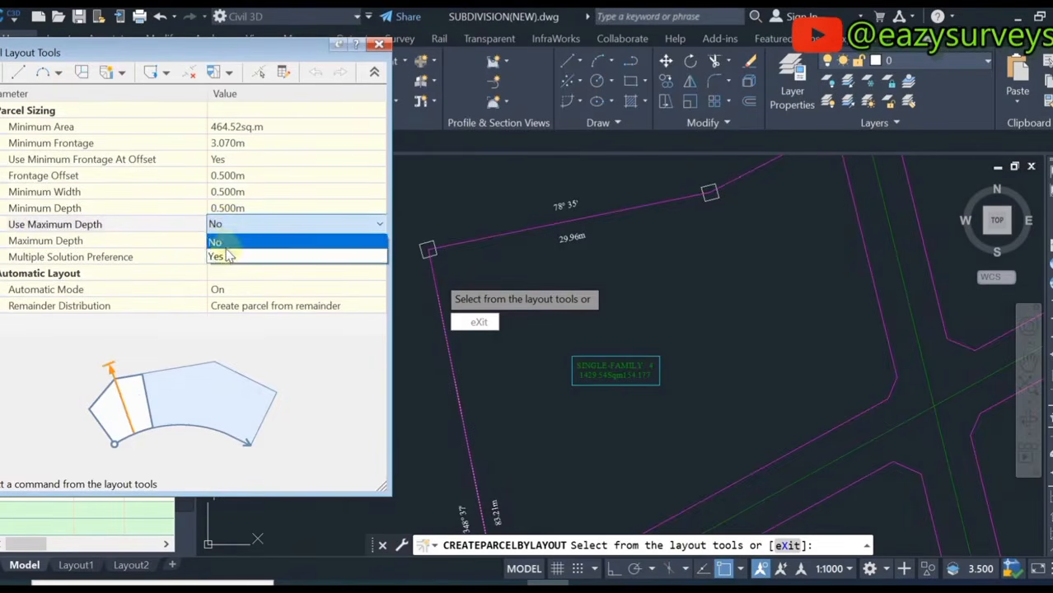
left_click(228, 241)
left_click(144, 244)
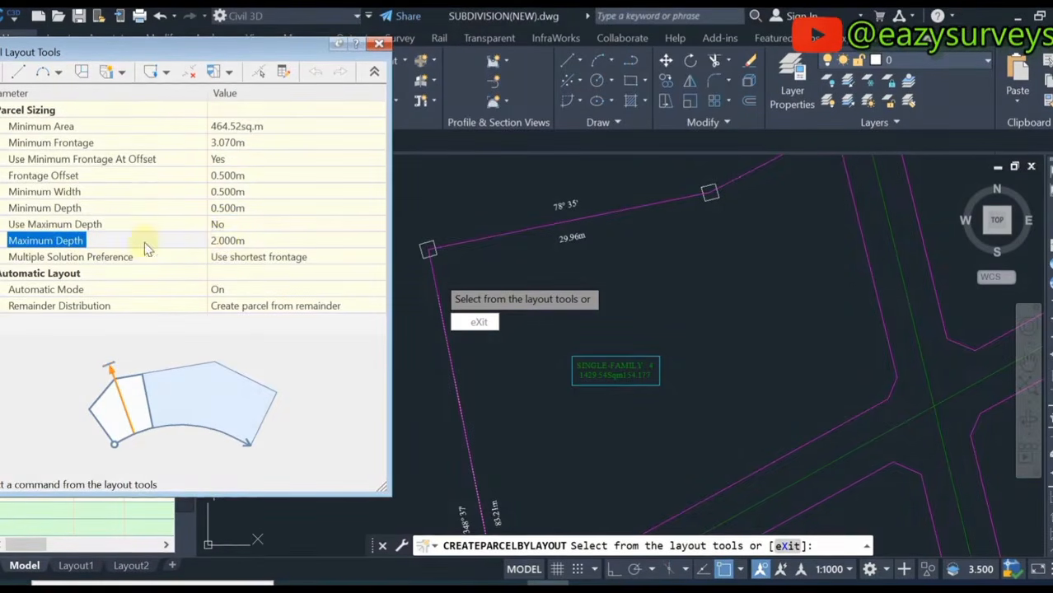
left_click(231, 242)
left_click(46, 260)
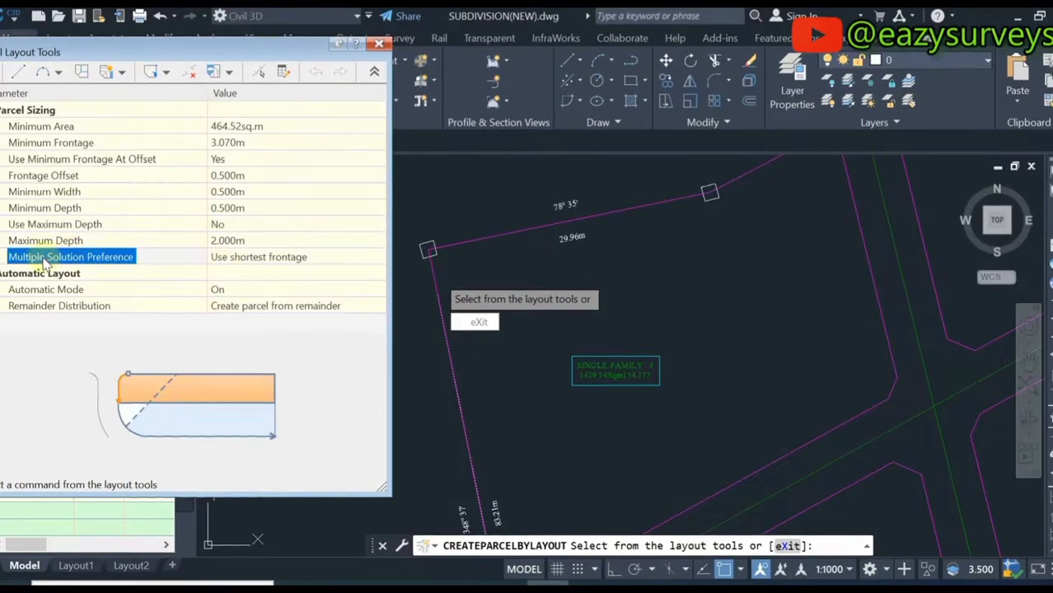
left_click(233, 259)
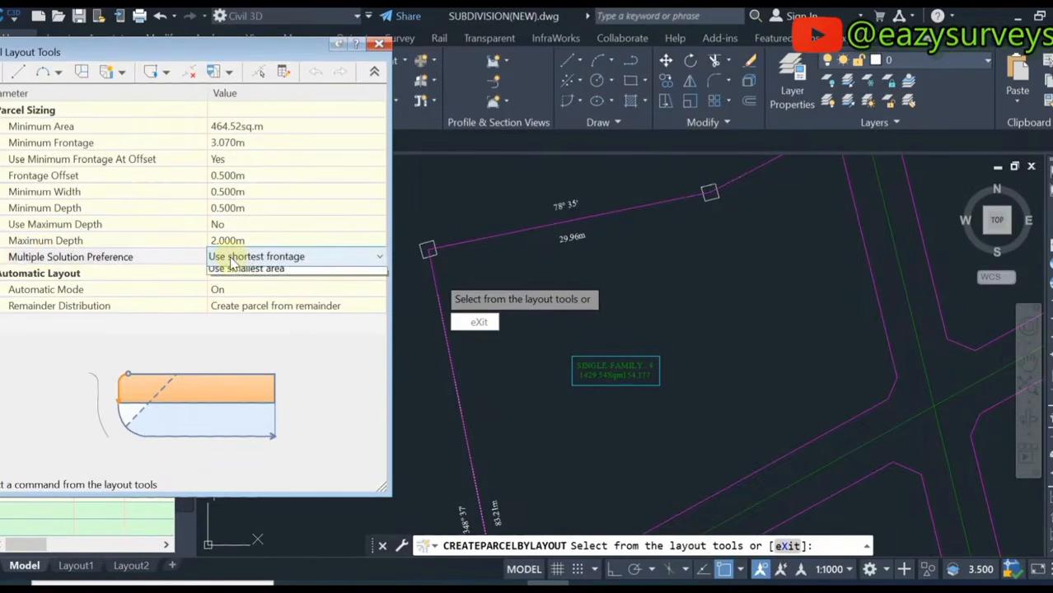
left_click(232, 258)
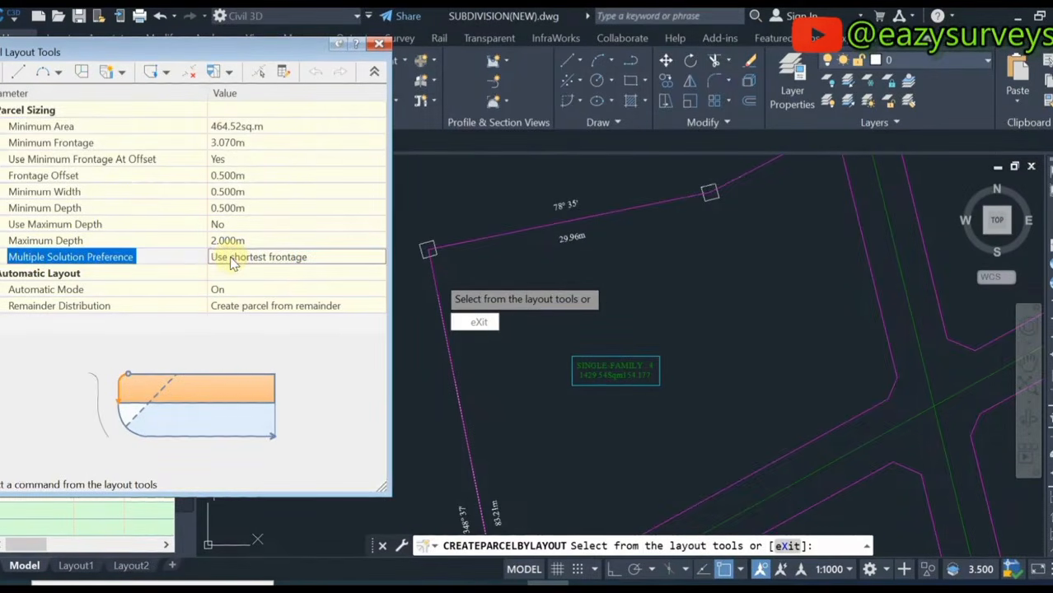
Examine the automatic mode choices and the Create parcel from remainder option for the automatic layout
left_click(237, 292)
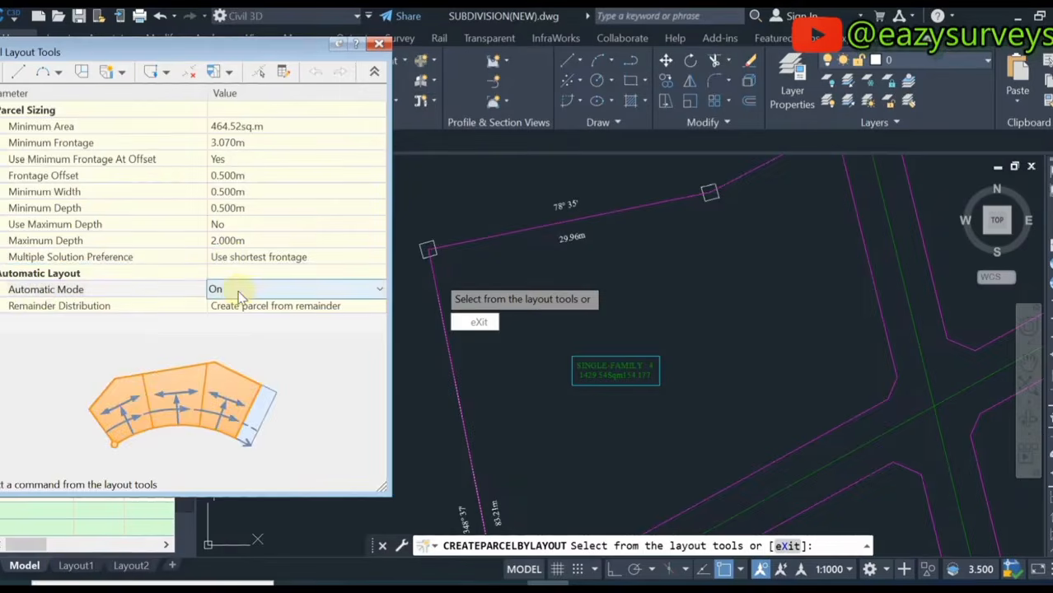
left_click(228, 319)
left_click(224, 292)
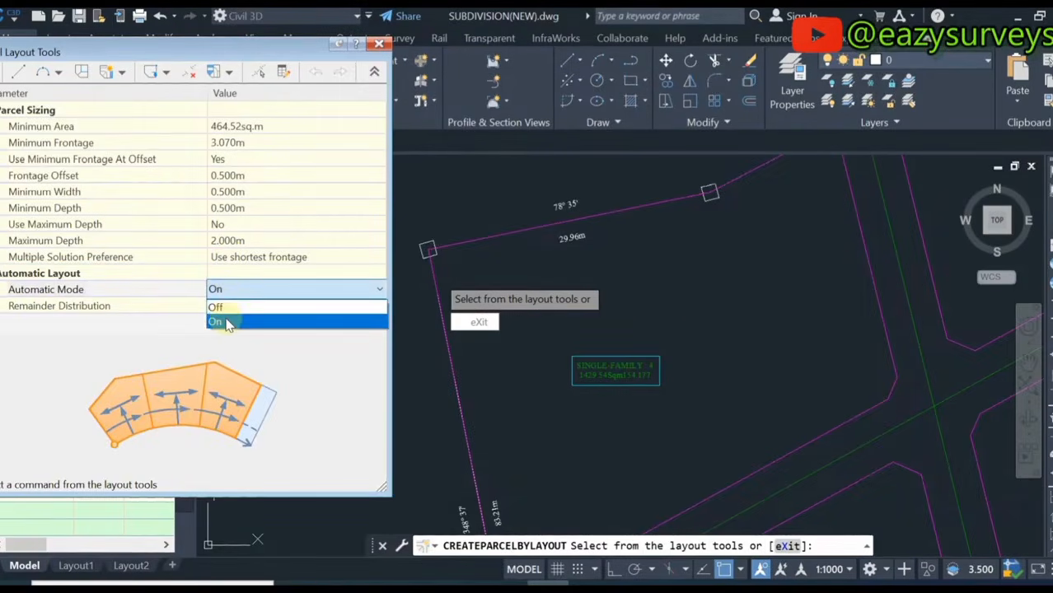
left_click(278, 306)
left_click(278, 306)
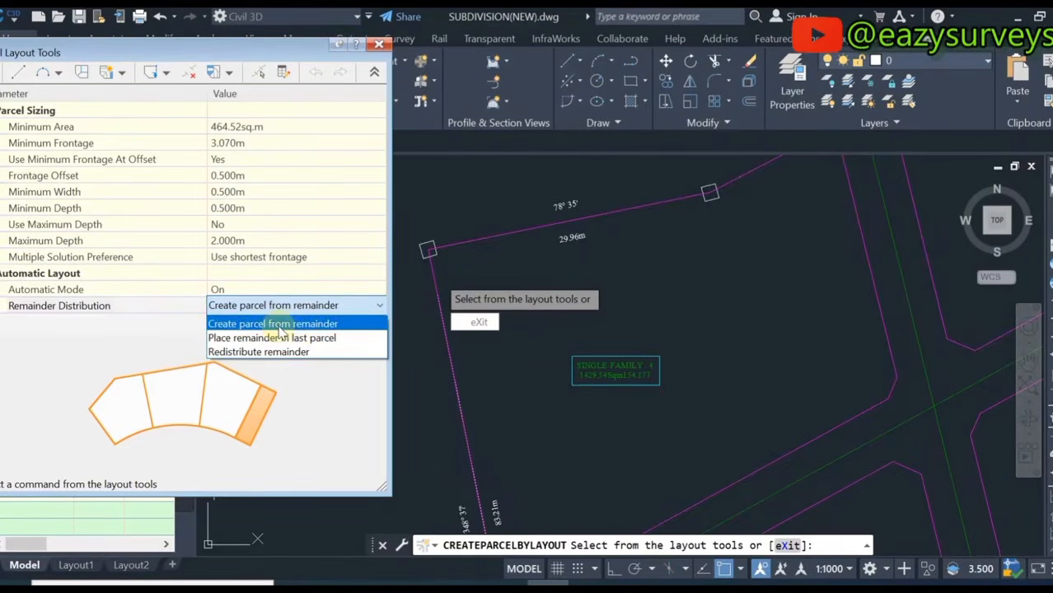
left_click(278, 326)
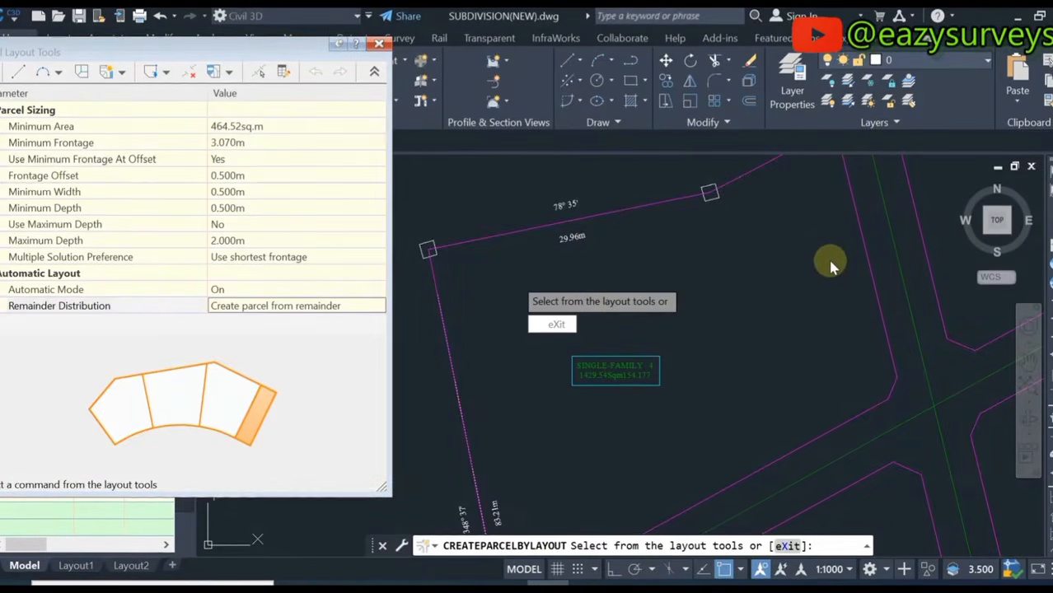
Try the Redistribute remainder option, and settle the remainder distribution on Place remainder in last parcel
left_click(237, 306)
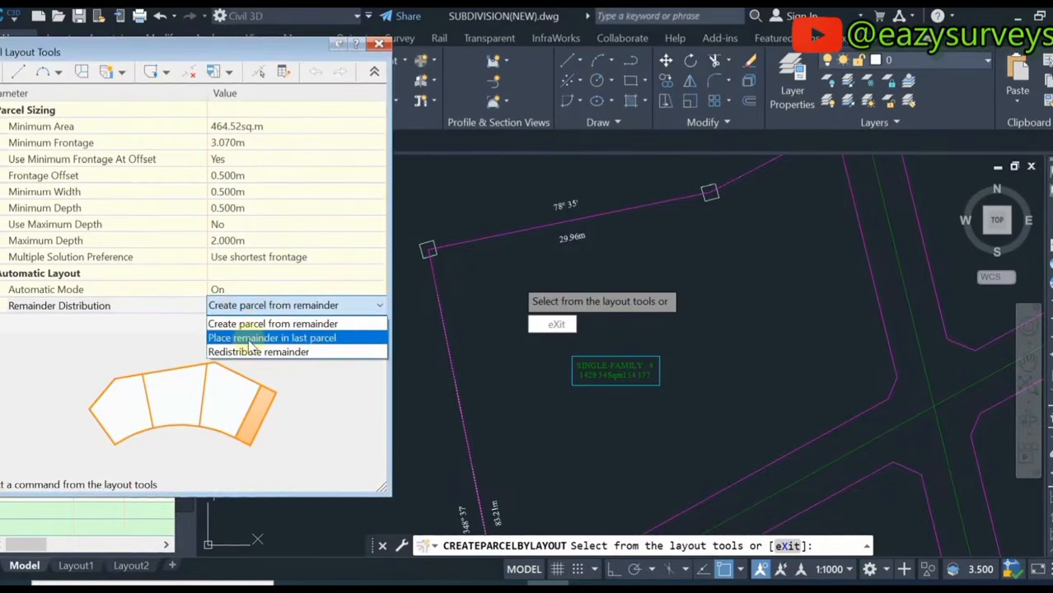
left_click(255, 338)
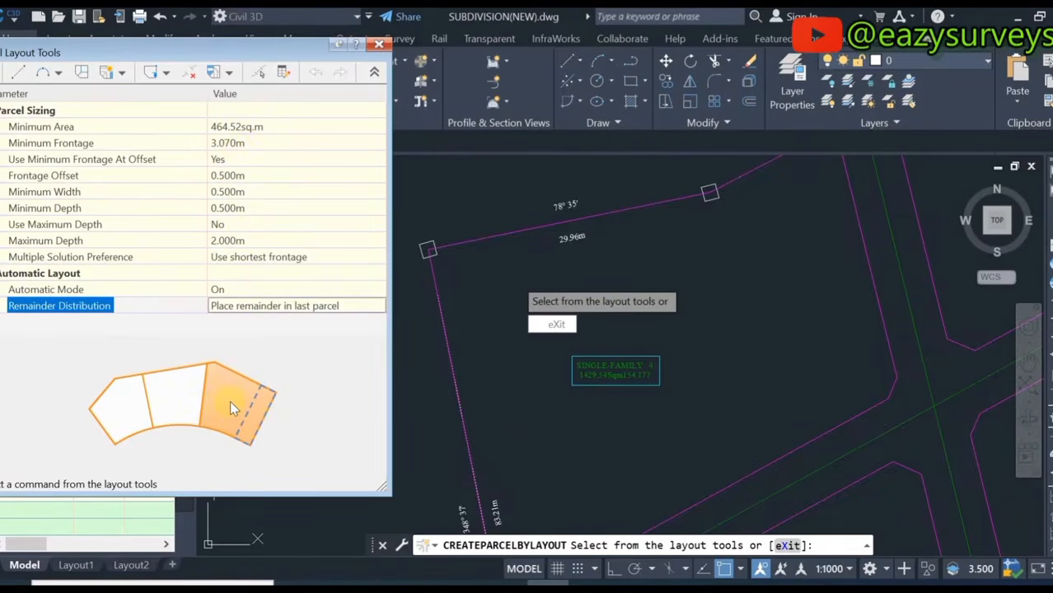
left_click(278, 305)
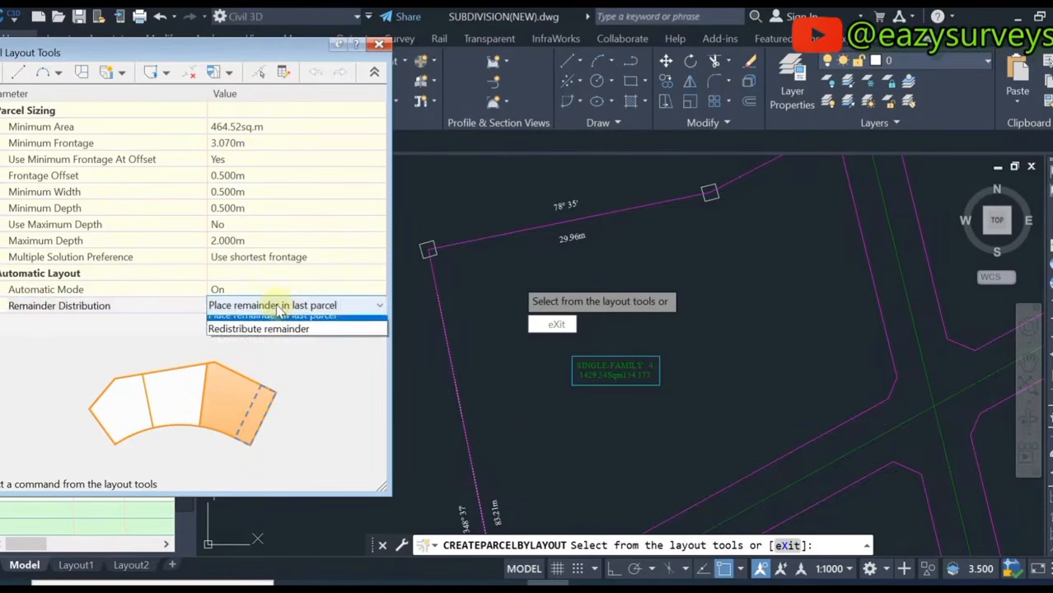
left_click(256, 352)
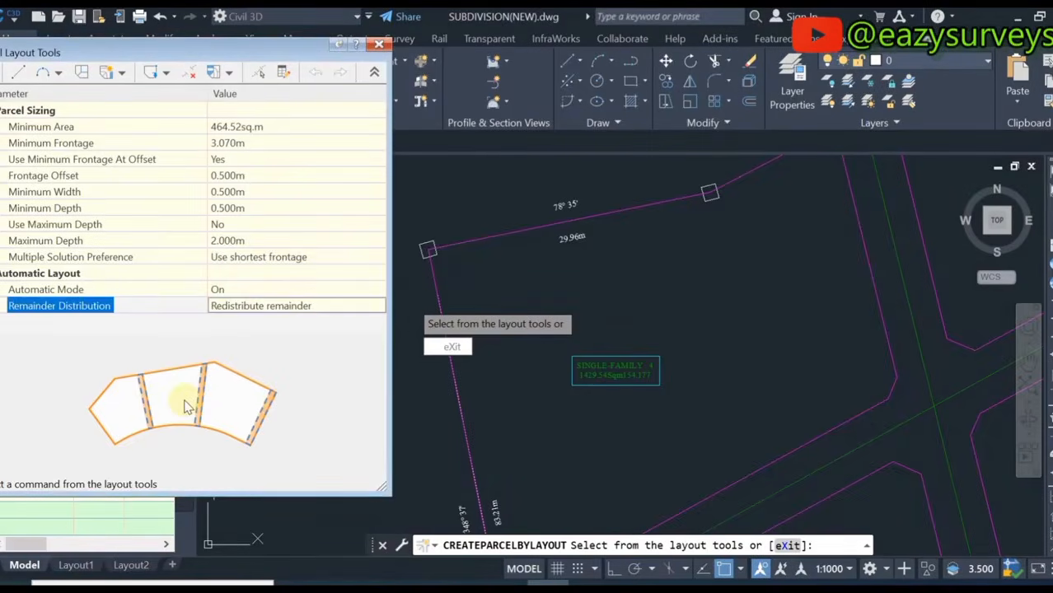
left_click(264, 307)
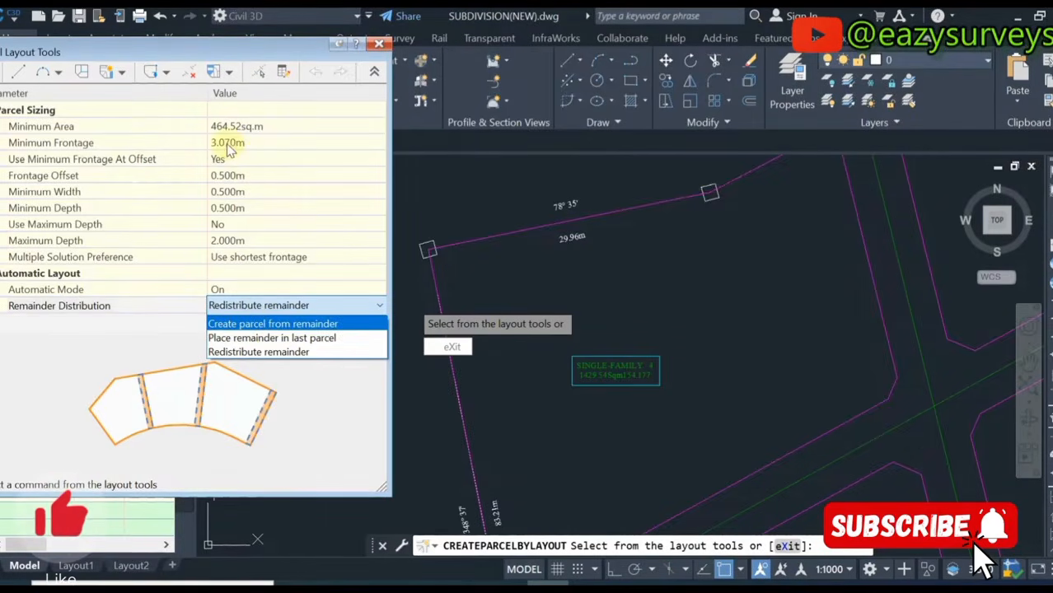
left_click(285, 339)
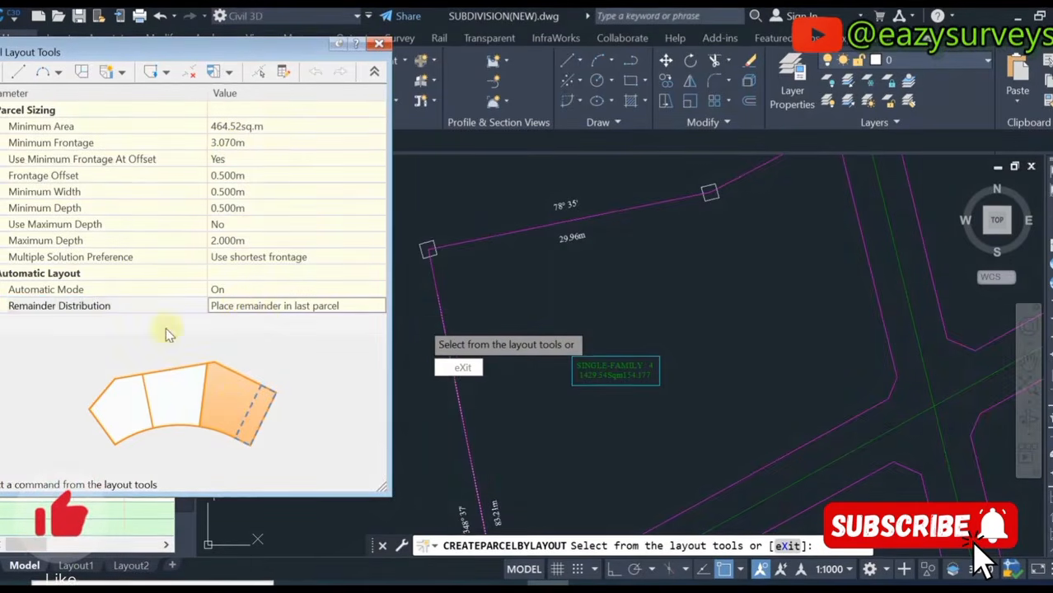
Start Slide Line - Create with site TRAINING, parcel style Single-Family and area label style Parcel Number
left_click(124, 74)
left_click(157, 93)
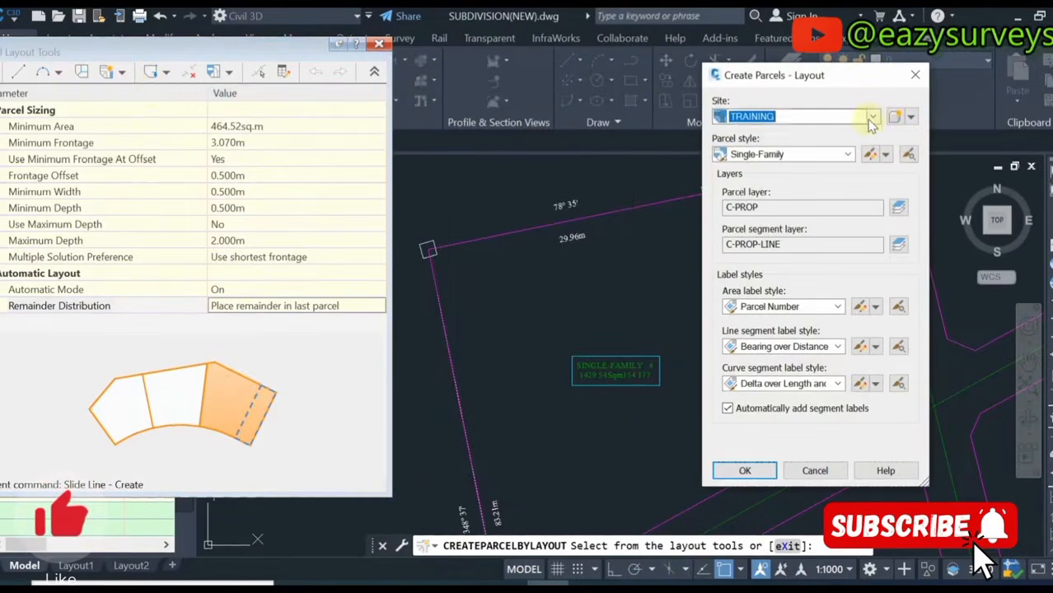
left_click(872, 118)
left_click(717, 130)
left_click(847, 154)
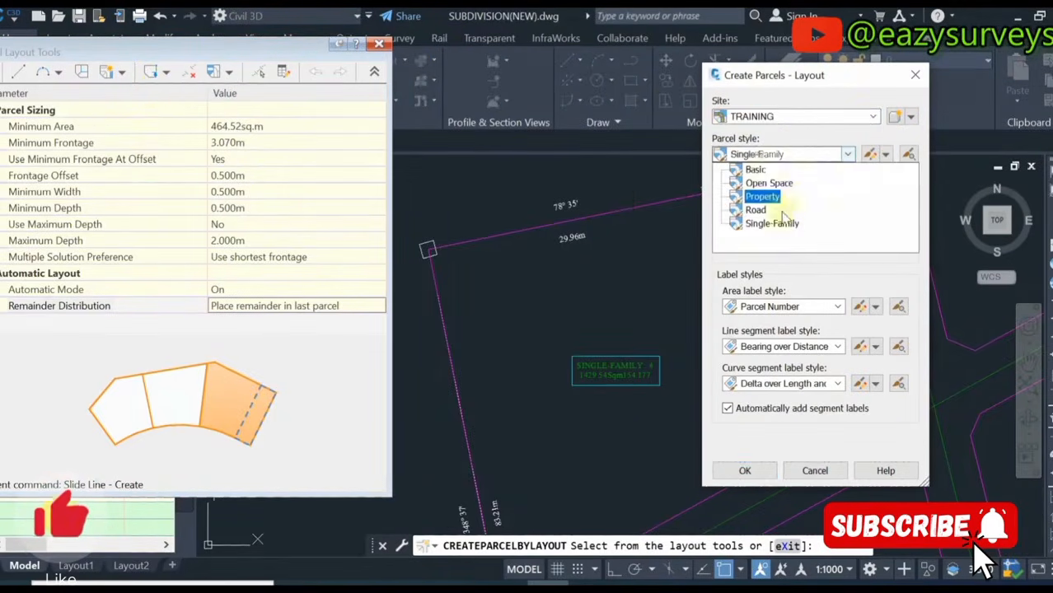
left_click(774, 224)
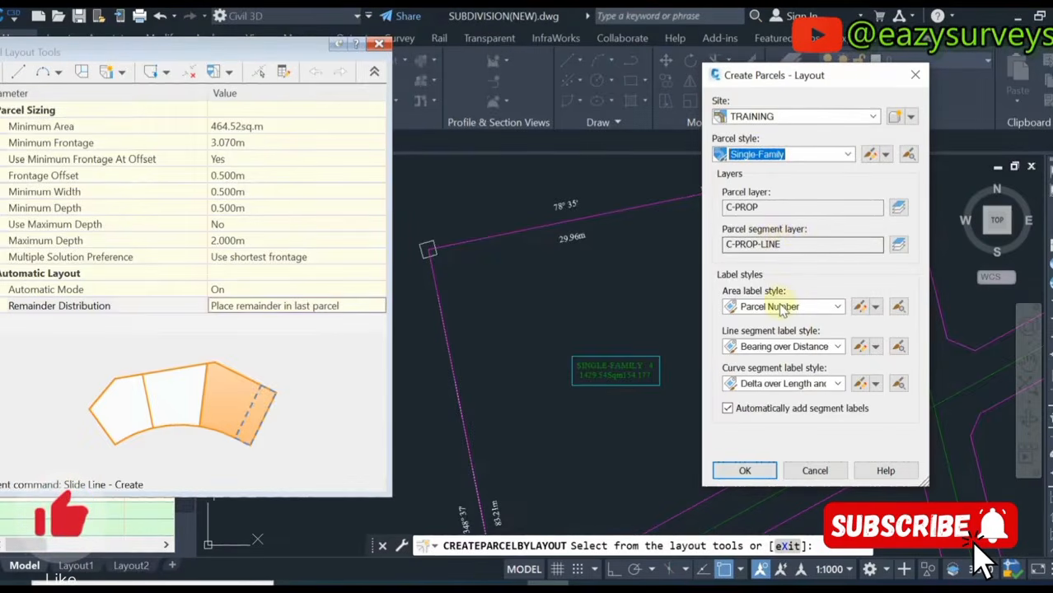
left_click(839, 308)
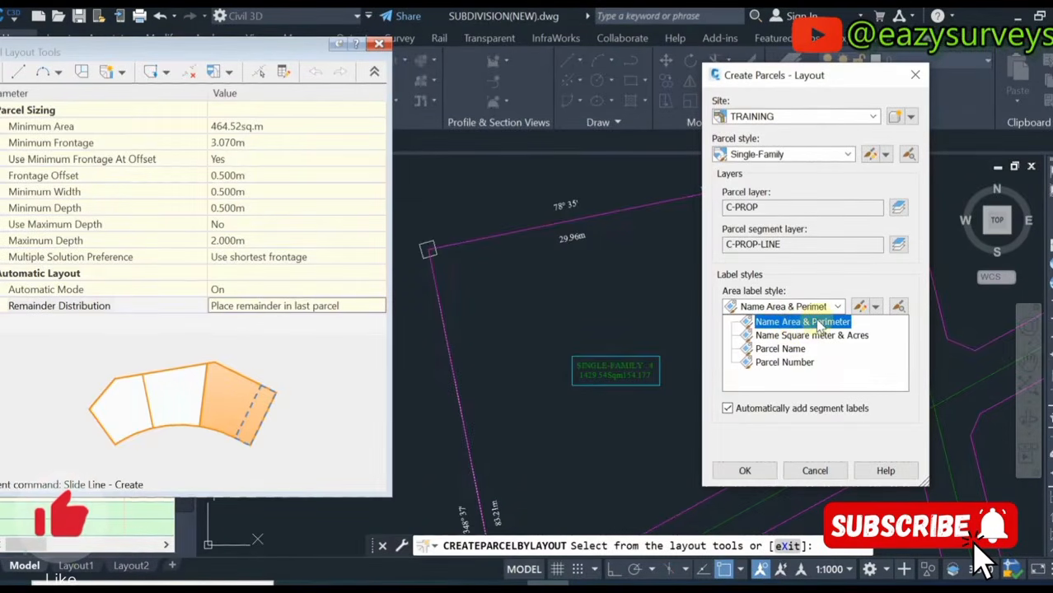
left_click(784, 363)
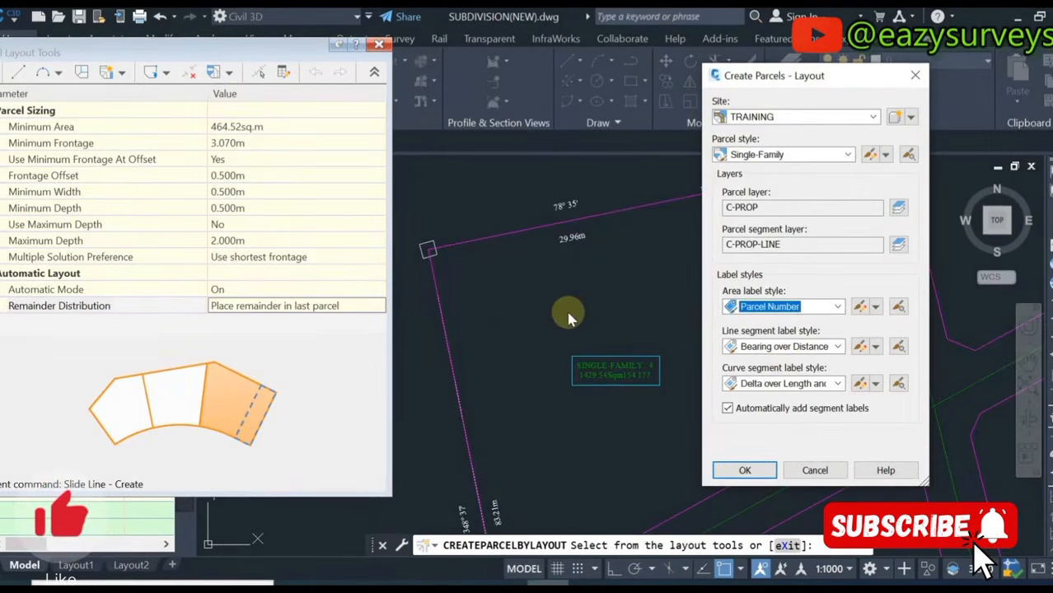
Examine the contents expression and font format of the Parcel Number area label style
left_click(861, 306)
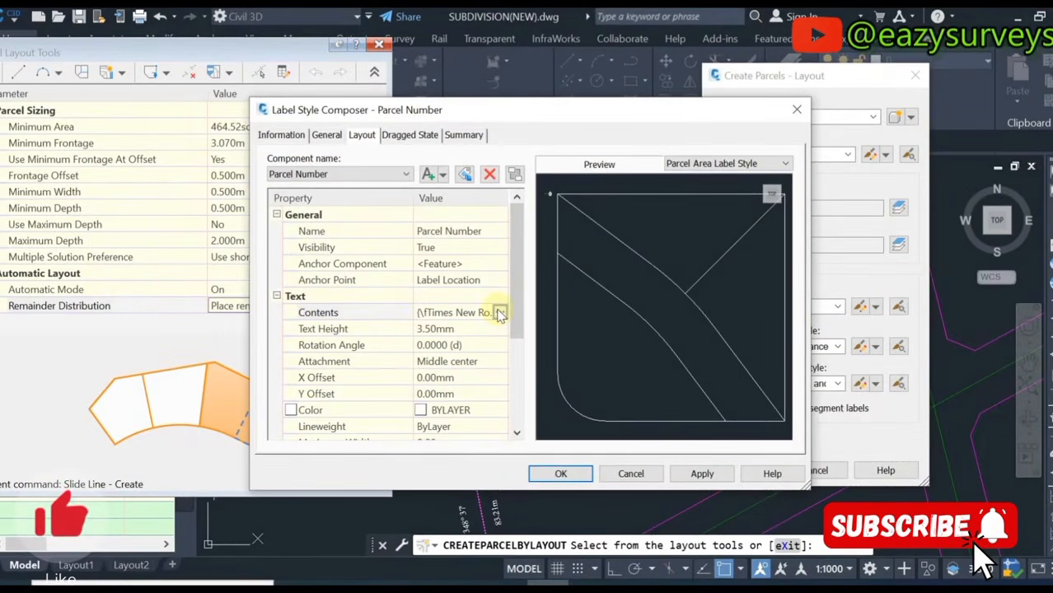
left_click(498, 313)
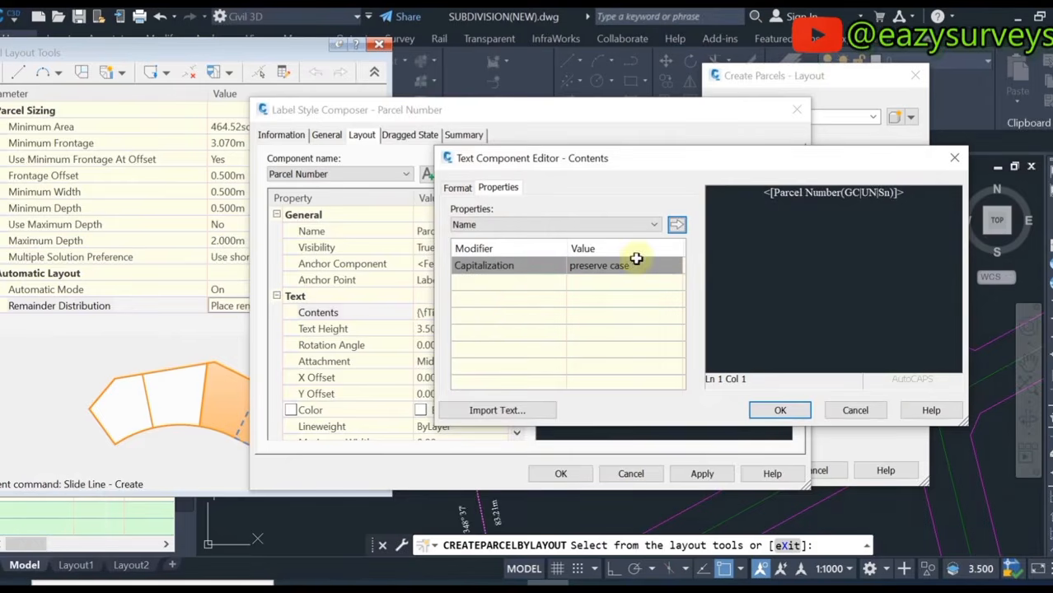
left_click_drag(915, 196, 726, 197)
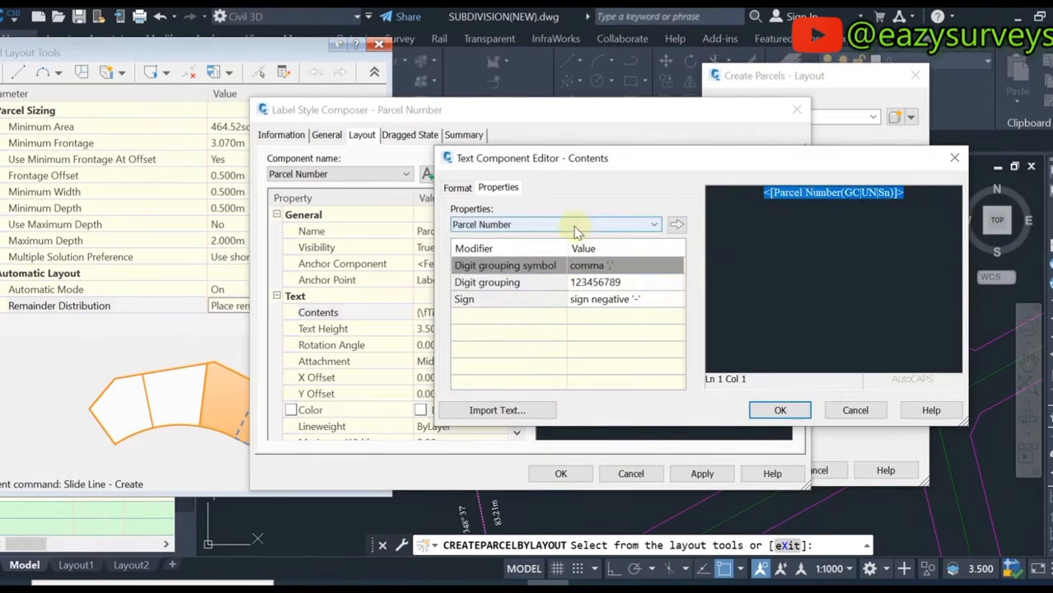
left_click(457, 188)
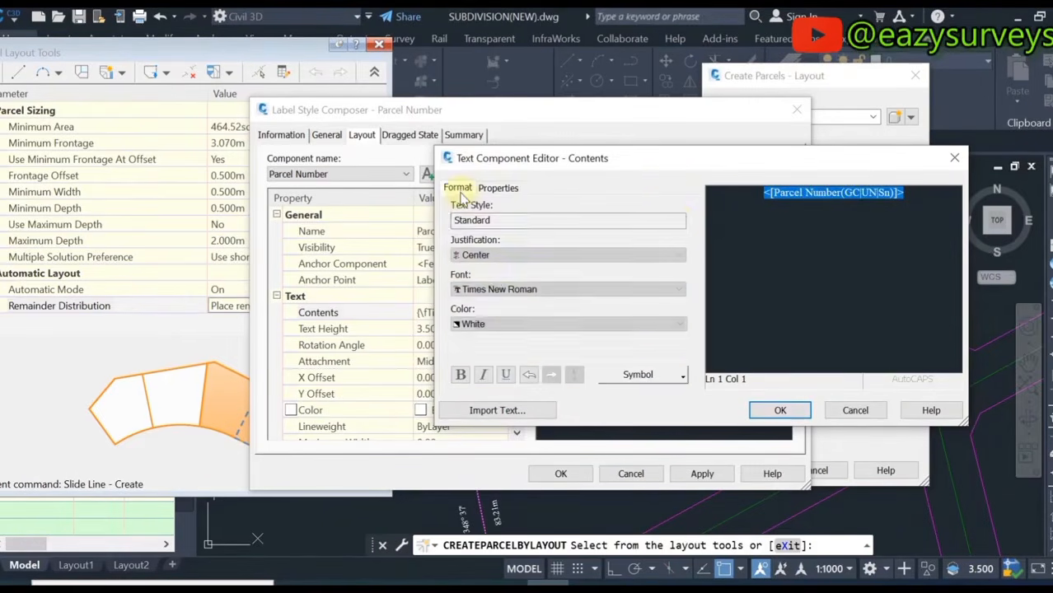
left_click(568, 290)
left_click(568, 289)
left_click(780, 411)
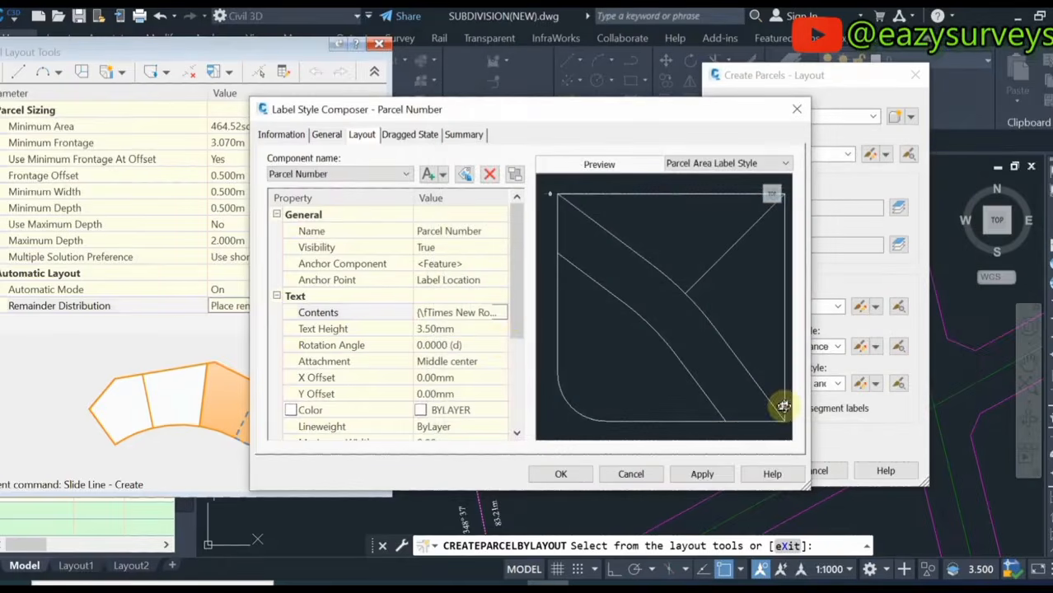
Set the Parcel Number label's text height to 3 mm and apply the style change
left_click(439, 328)
left_click_drag(437, 329, 425, 329)
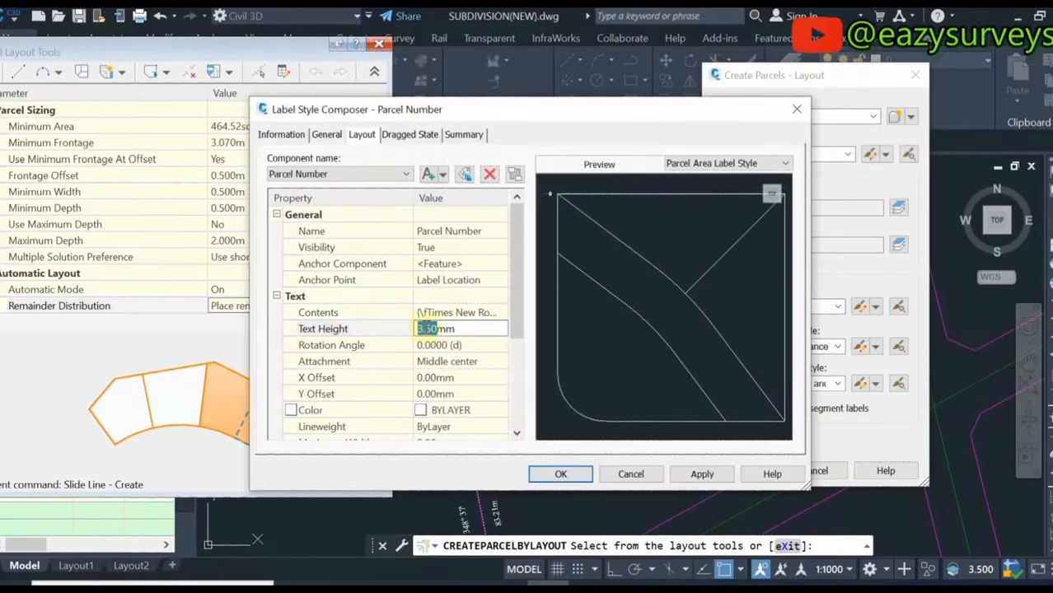
type("3")
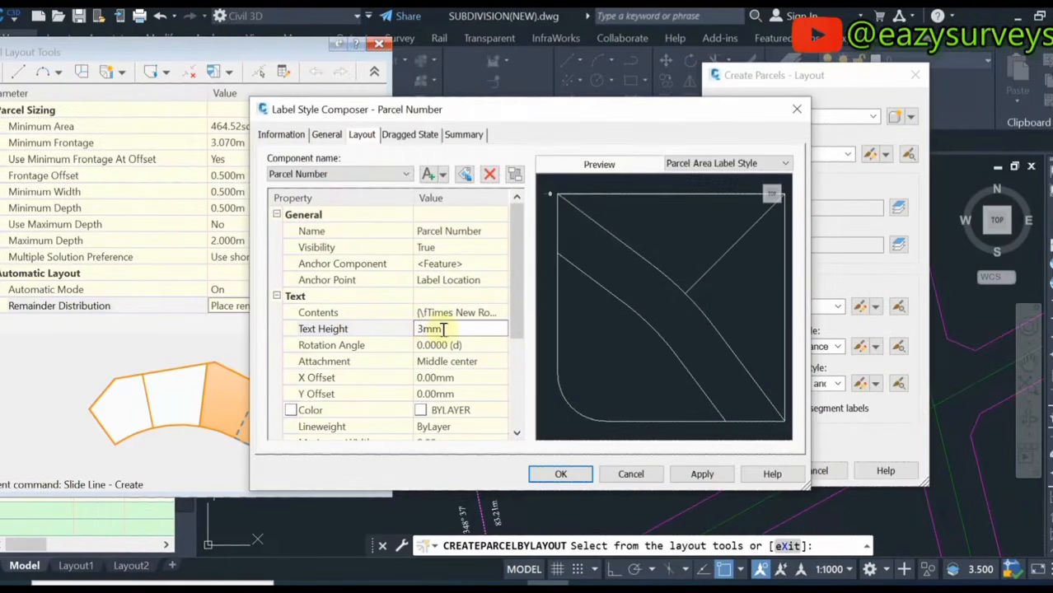
left_click(698, 477)
left_click(560, 474)
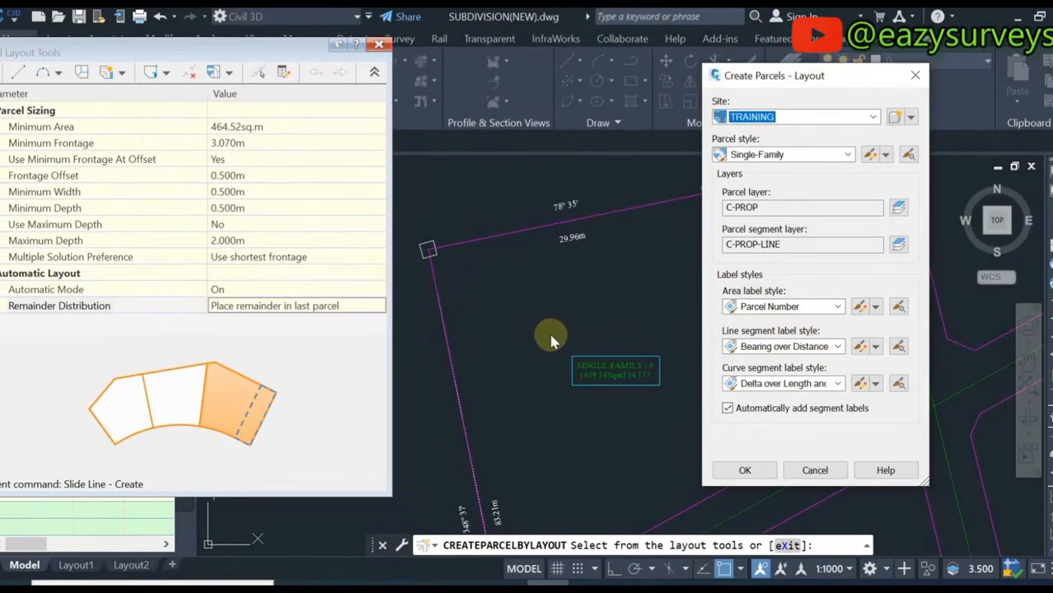
Use Bearing over Distance as the line segment label style and open its Bearing component, checking the visibility and Used in settings
left_click(838, 347)
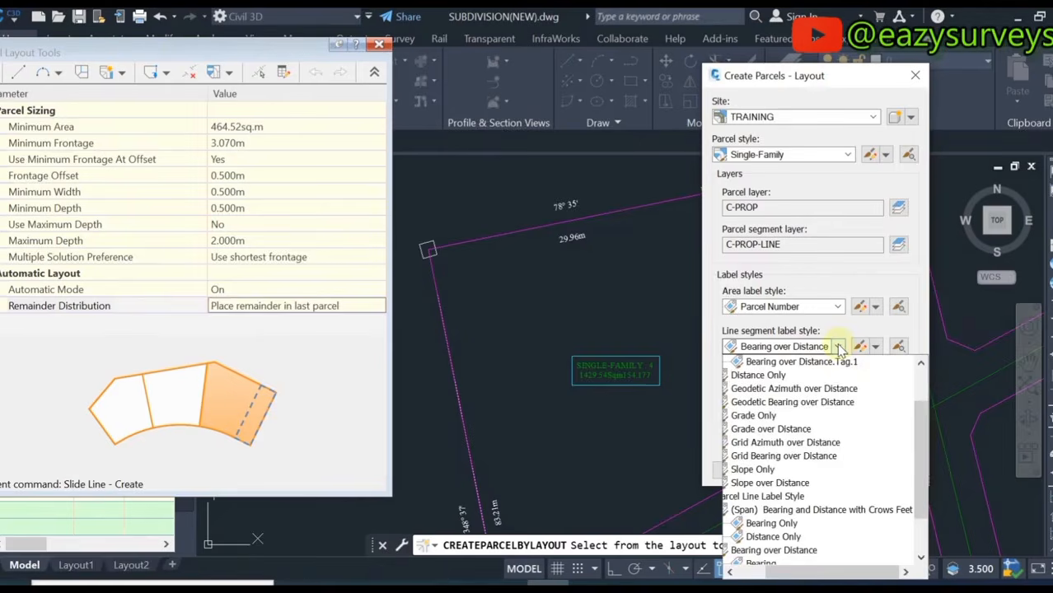
scroll(834, 384, "up", 2)
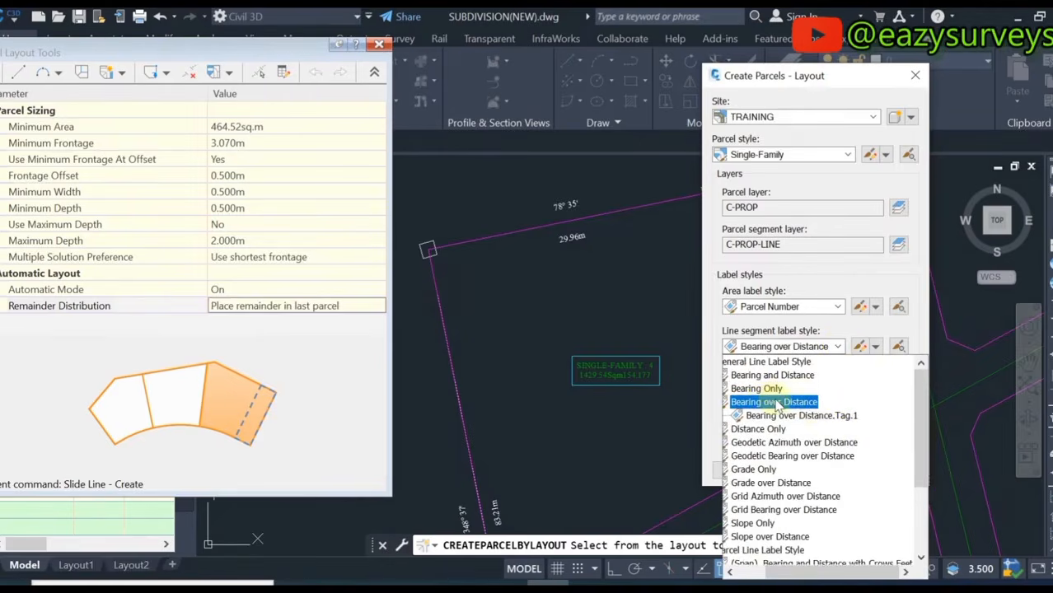
left_click(778, 402)
left_click(857, 346)
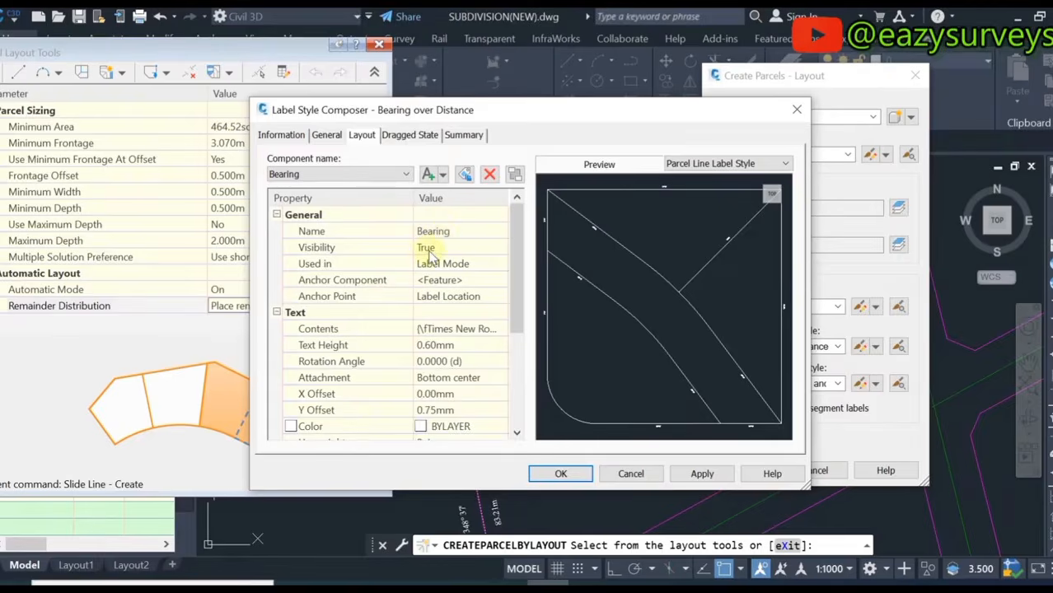
left_click(429, 251)
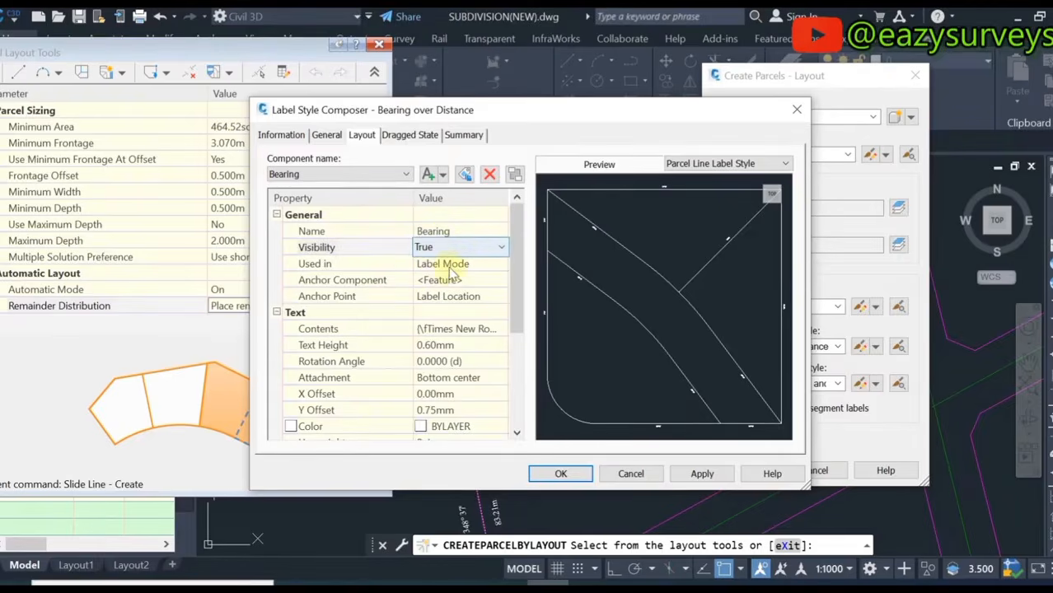
left_click(448, 265)
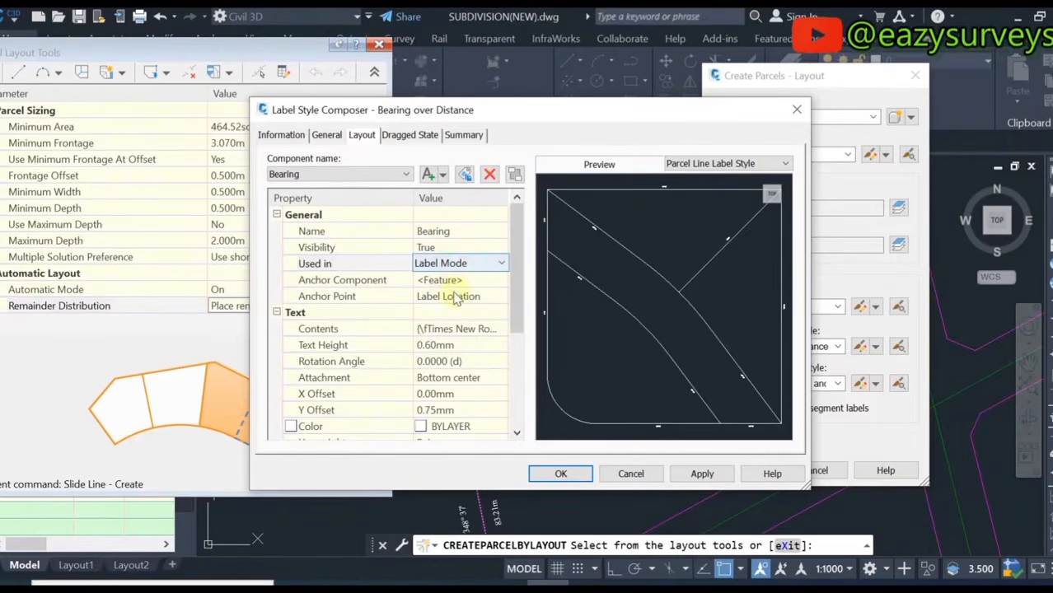
Open the Bearing component's contents and load its General Segment Direction expression, checking the unit and format
left_click(461, 329)
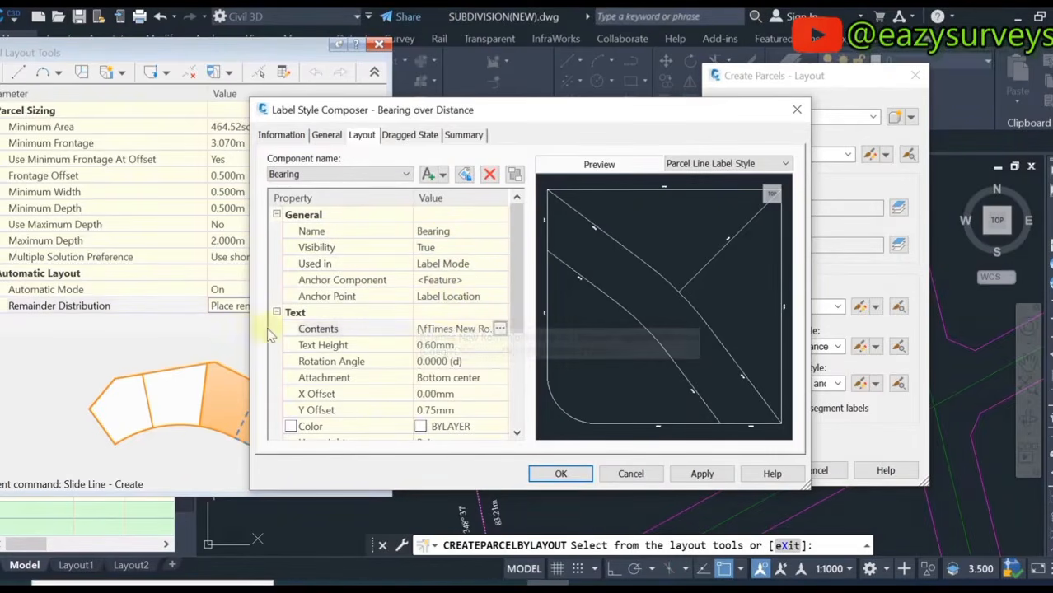
left_click(500, 329)
left_click_drag(887, 205, 760, 193)
left_click_drag(682, 201, 680, 202)
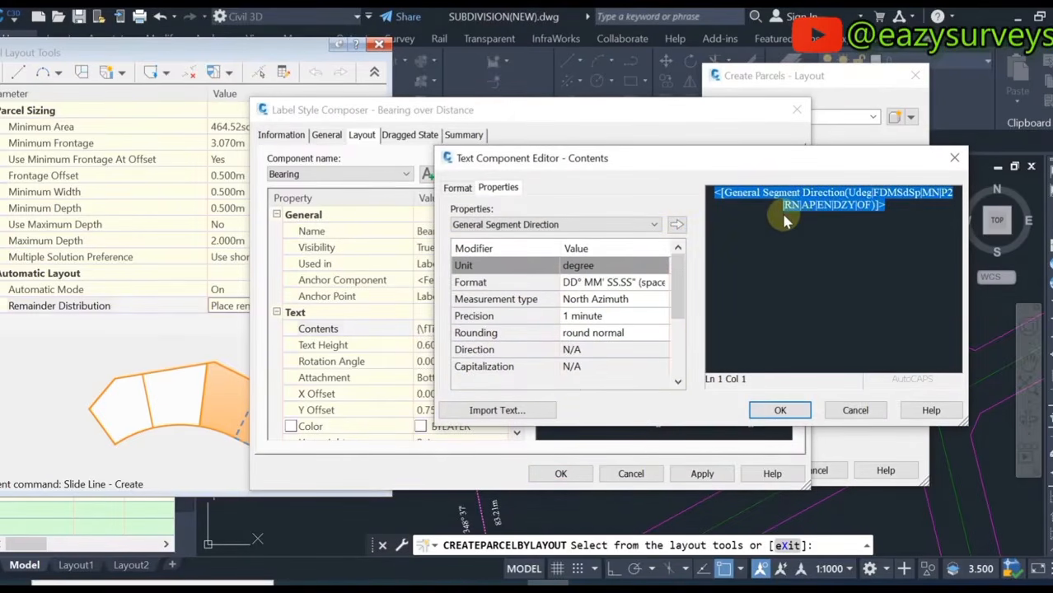
left_click(607, 268)
left_click(606, 270)
left_click(607, 282)
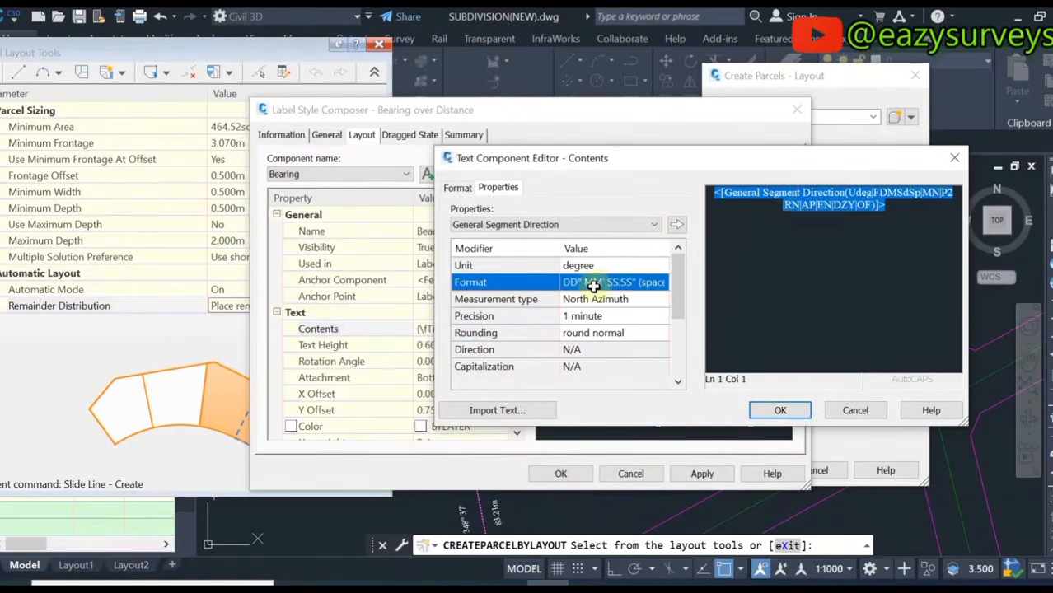
Set the bearing expression's measurement type to North Azimuth and precision to 1 minute, and update the expression
left_click(602, 301)
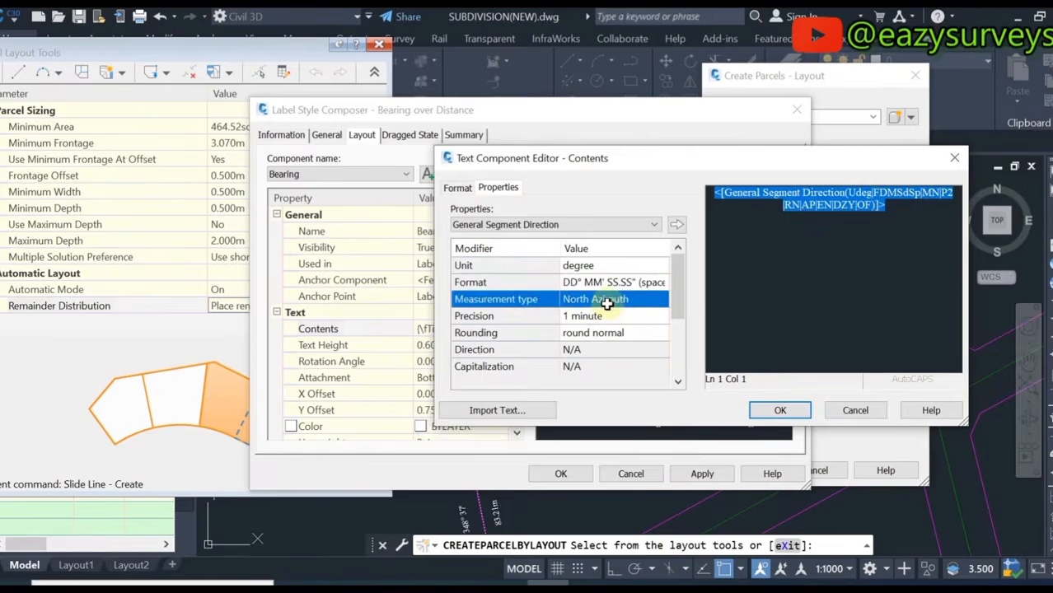
left_click(602, 298)
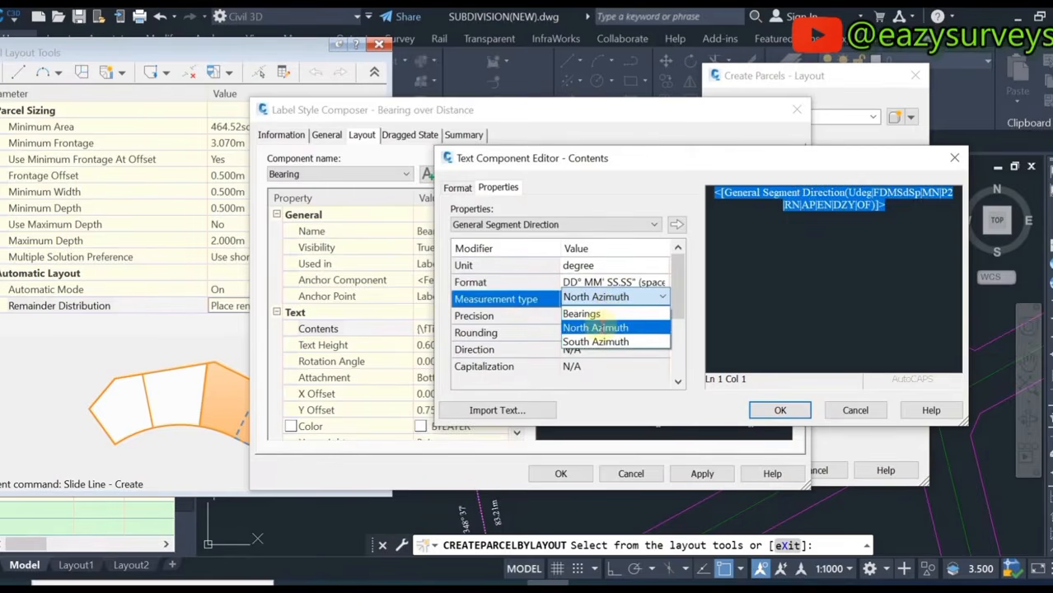
left_click(600, 328)
left_click(599, 318)
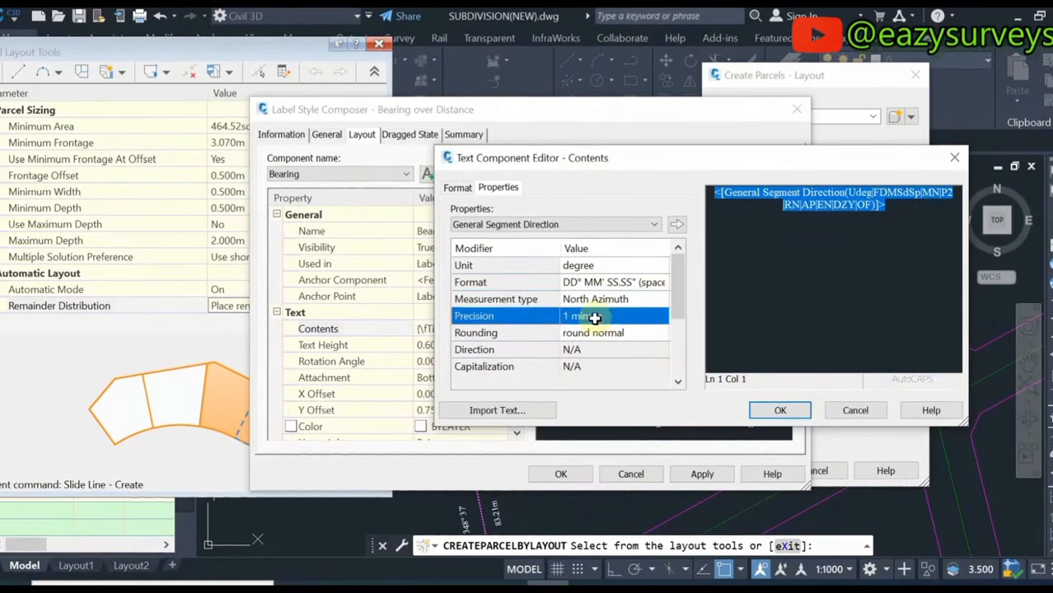
left_click(599, 315)
left_click(596, 363)
left_click(676, 227)
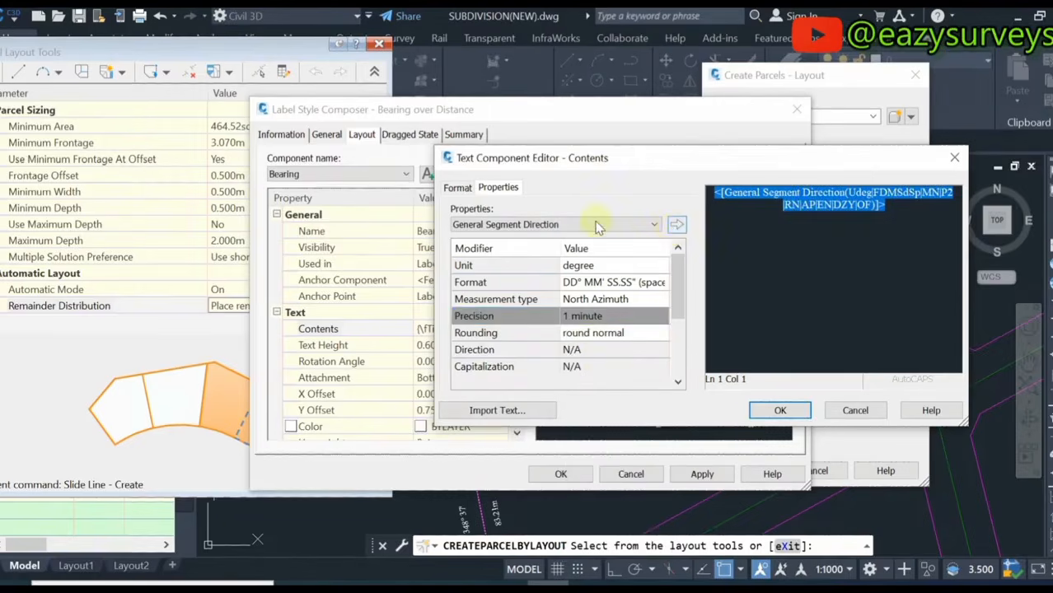
Format the bearing text in Times New Roman with color ByBlock and accept the contents
left_click(459, 188)
left_click(503, 290)
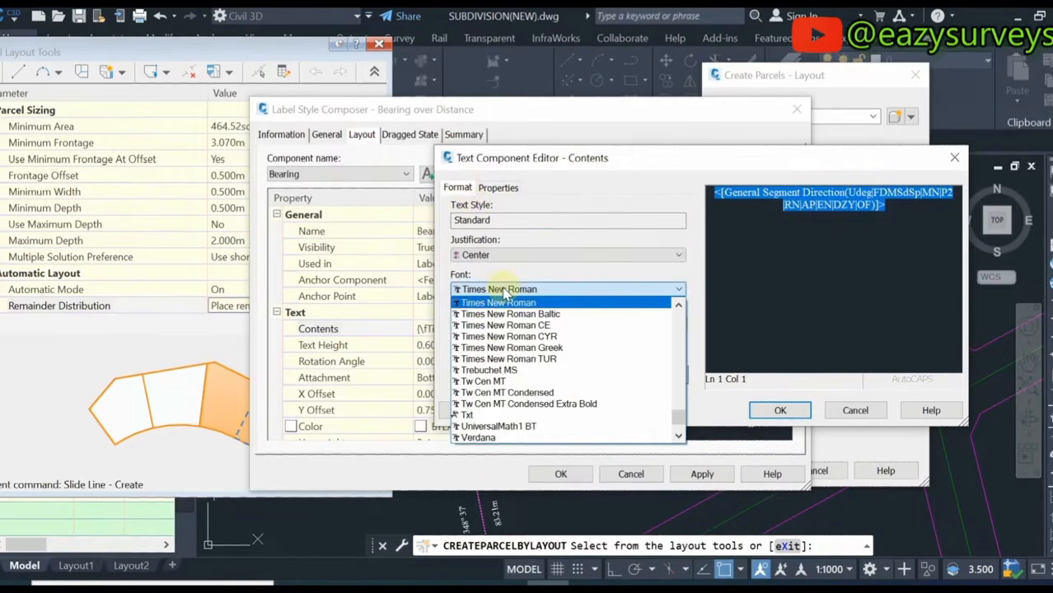
left_click(504, 302)
left_click(499, 324)
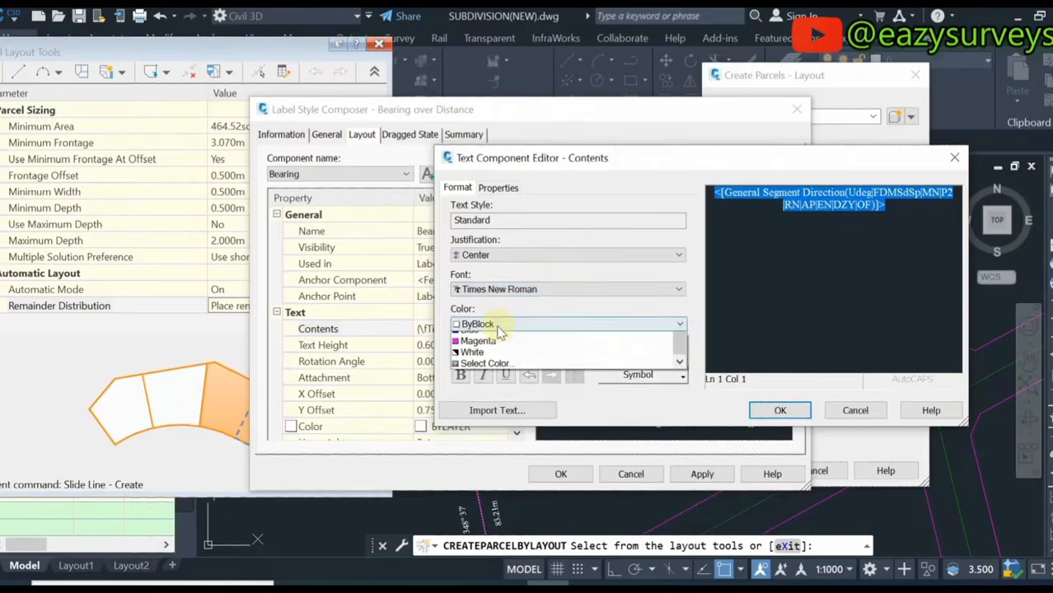
left_click(498, 337)
left_click(771, 412)
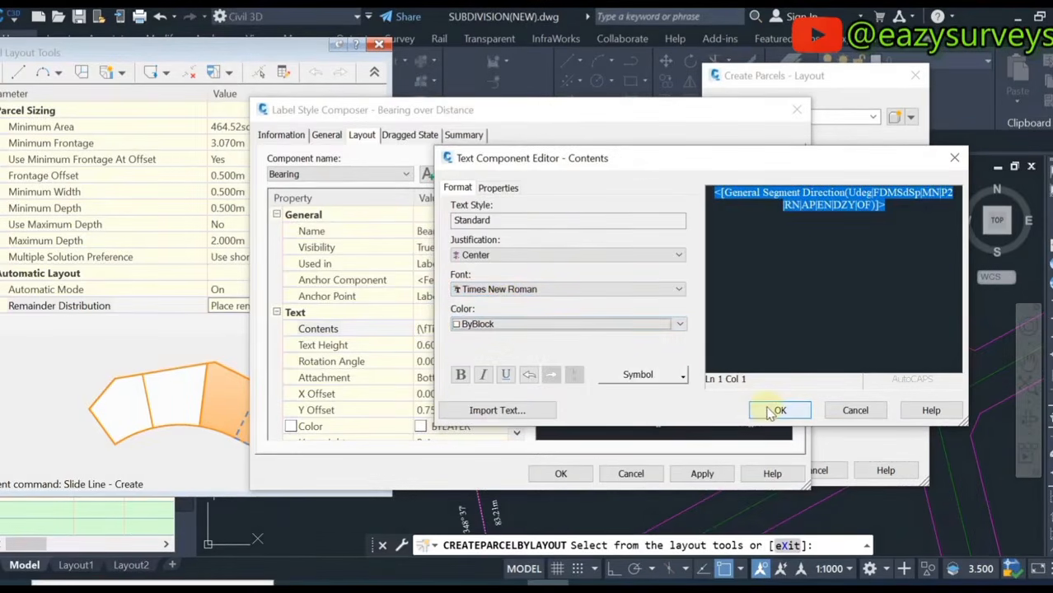
Load the Distance component's General Segment Length expression and set its unit to meter and precision to 0.01
left_click(335, 175)
left_click(321, 199)
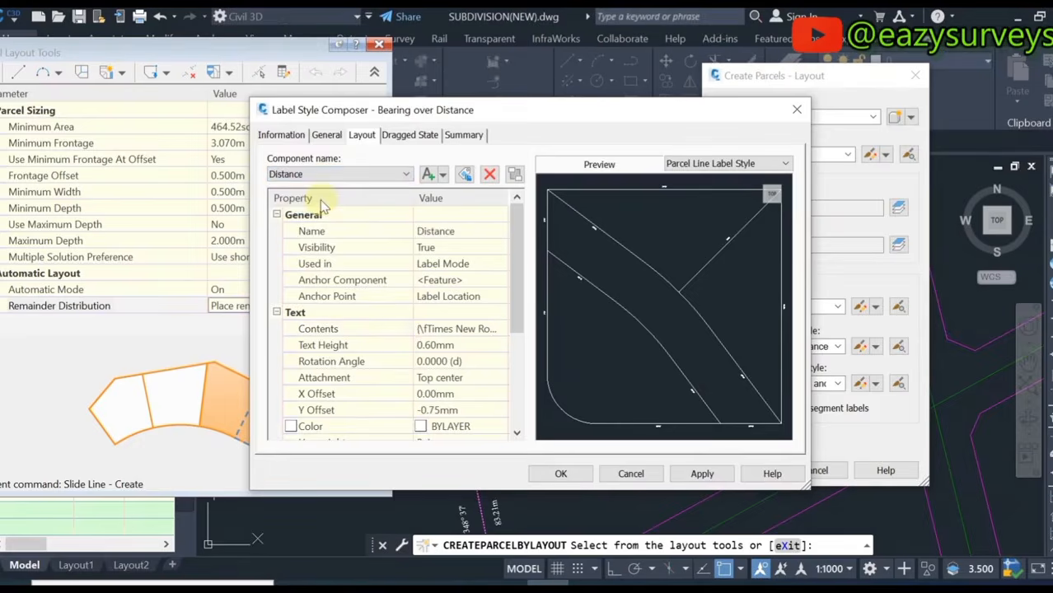
left_click(499, 329)
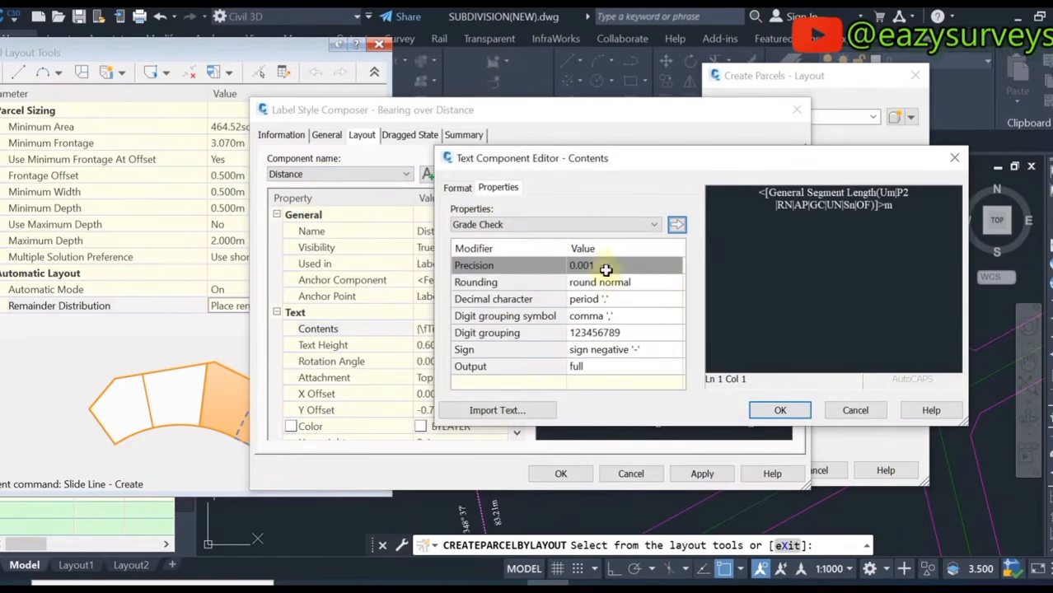
left_click_drag(911, 216, 708, 196)
left_click(609, 265)
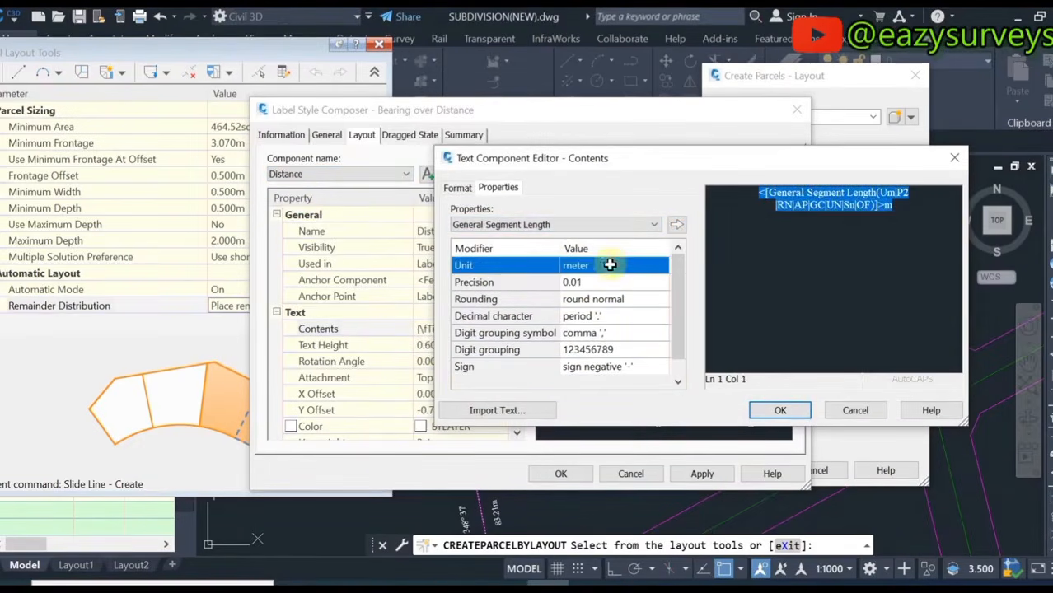
left_click(610, 266)
left_click(610, 266)
left_click(601, 282)
left_click(602, 283)
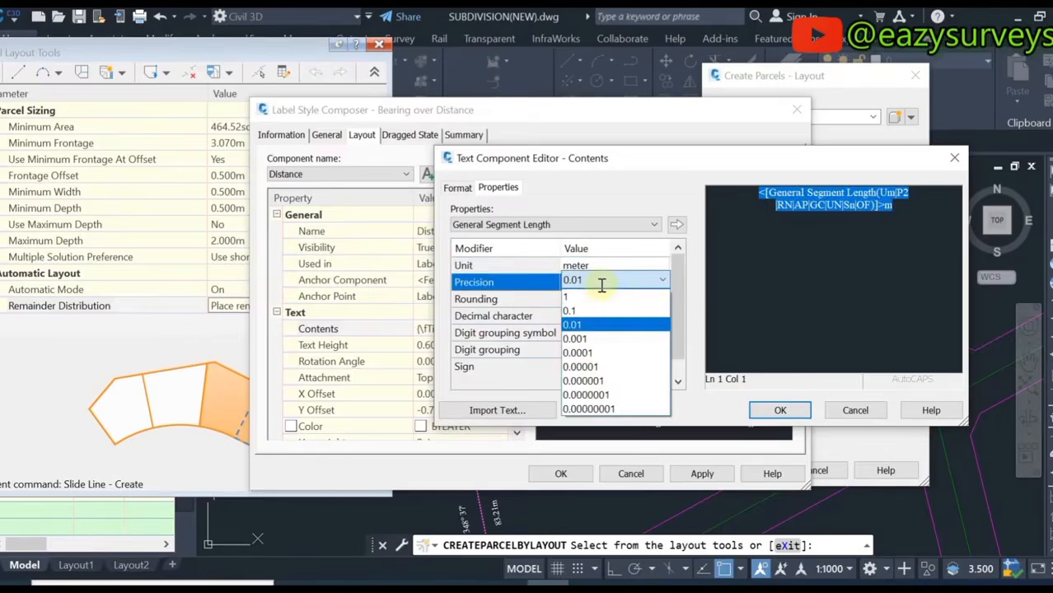
left_click(602, 283)
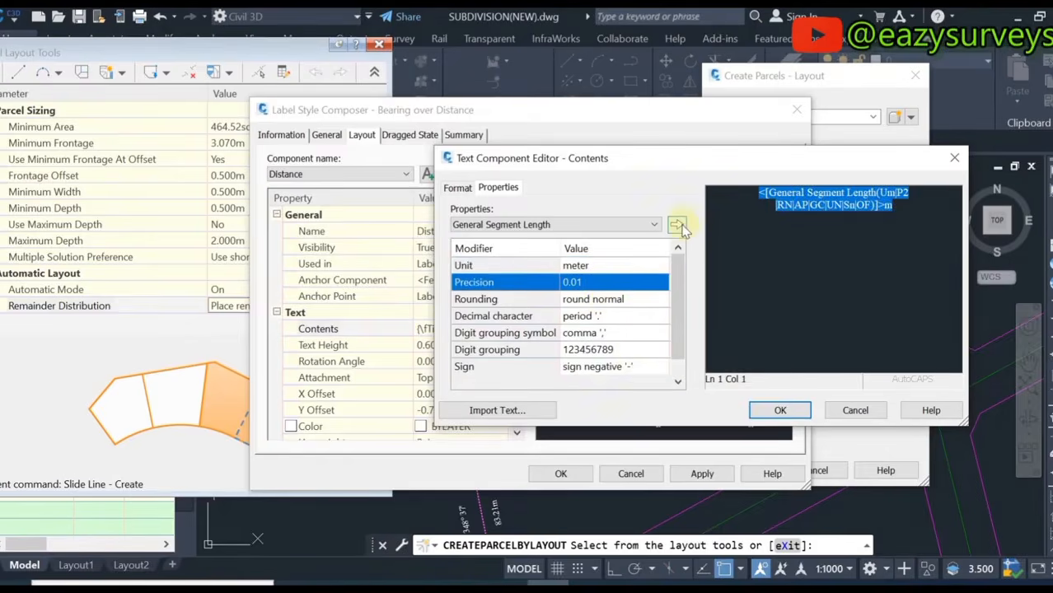
Format the distance text in Times New Roman with color ByBlock and accept the contents
left_click(457, 188)
left_click(499, 290)
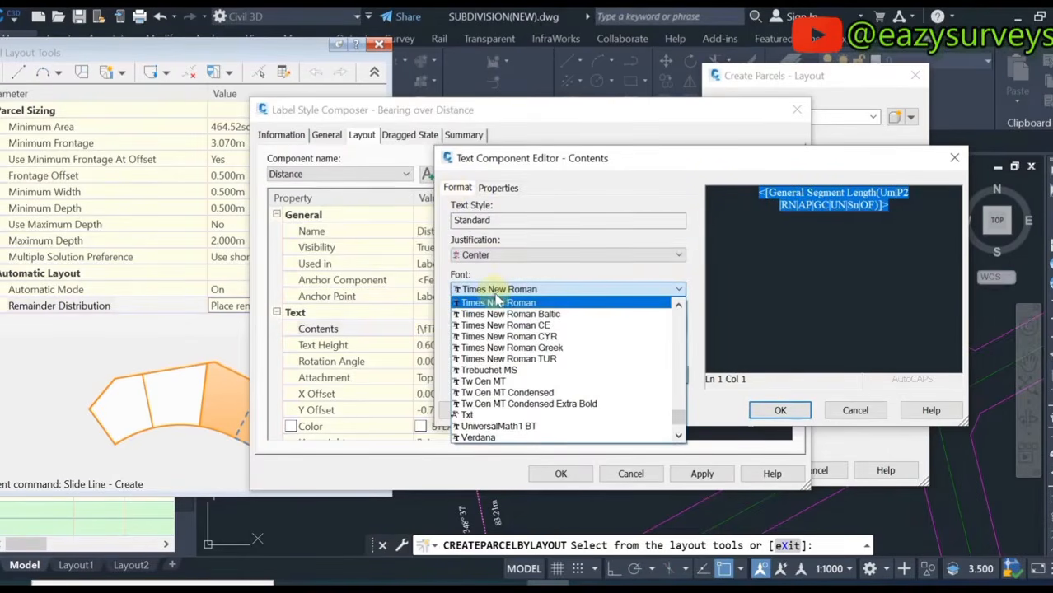
left_click(502, 298)
left_click(579, 324)
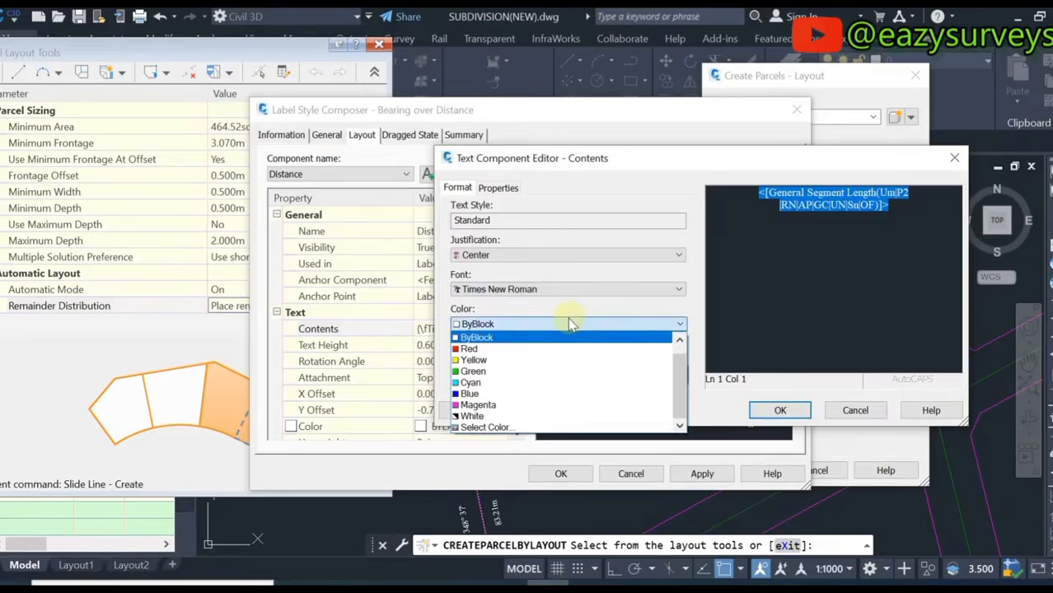
left_click(509, 343)
left_click(781, 410)
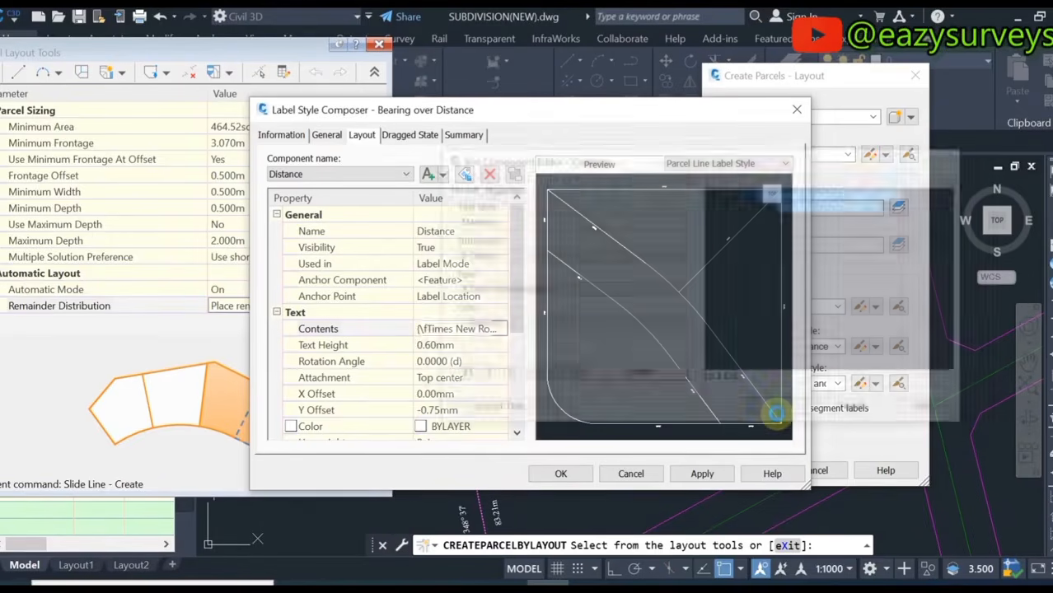
Append the unit suffix "m" after the General Segment Length expression in the Distance component's contents
left_click(461, 329)
left_click(498, 329)
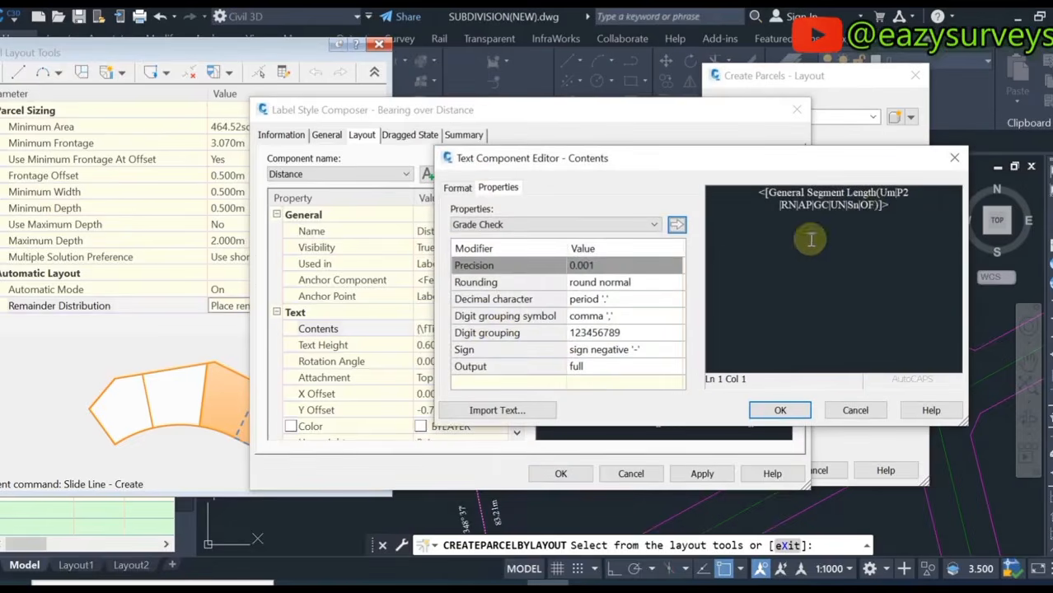
type("m")
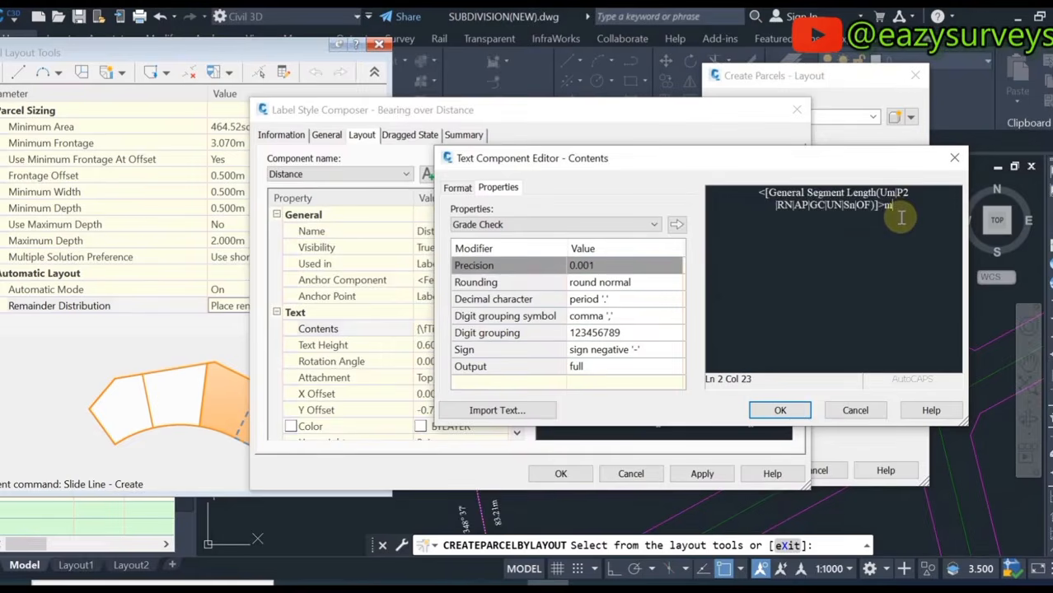
left_click(778, 412)
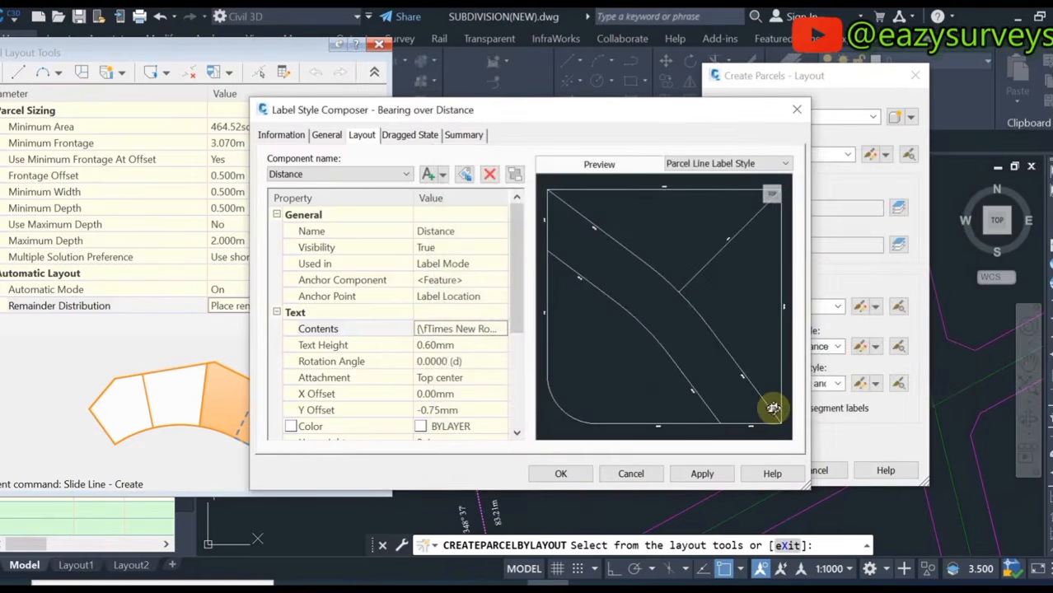
Set the Bearing component's text height to 0.60 mm and accept the Bearing over Distance label style
left_click(430, 345)
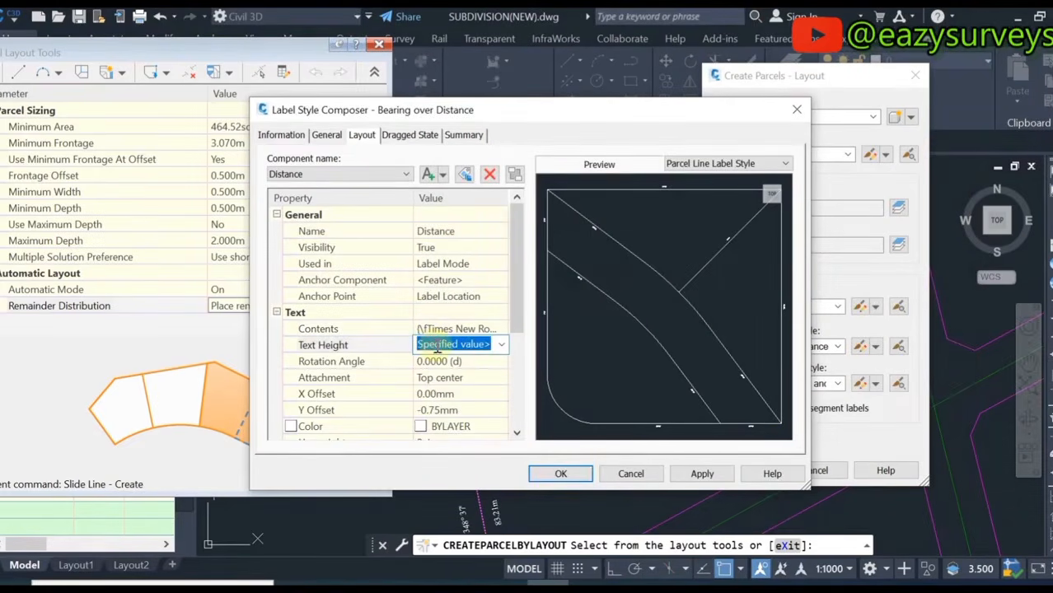
key("Tab")
left_click(334, 176)
left_click(305, 189)
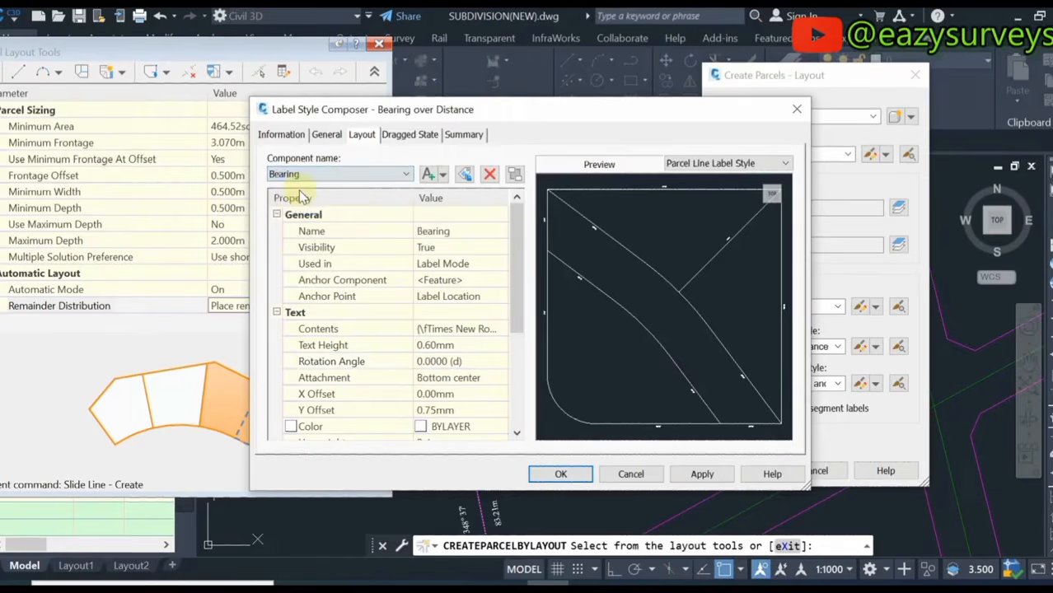
left_click(417, 345)
type("0.")
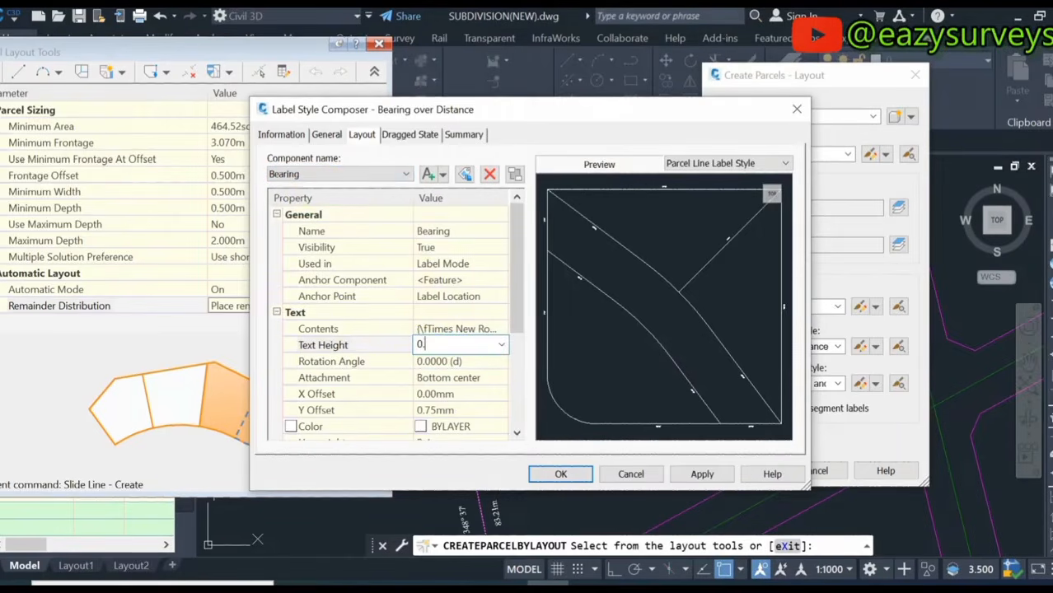
scroll(468, 365, "down", 3)
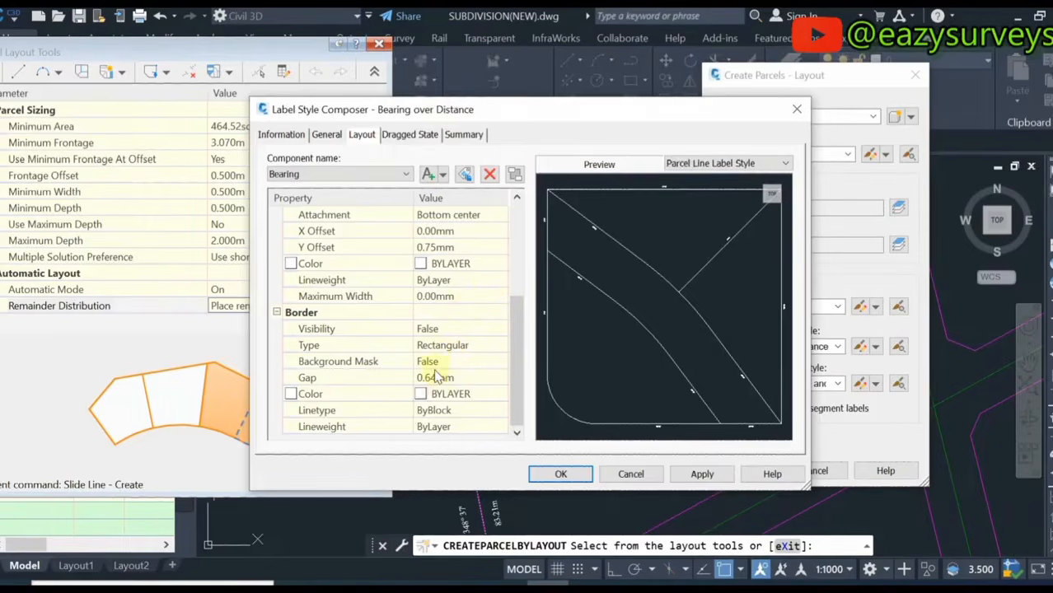
scroll(429, 330, "up", 3)
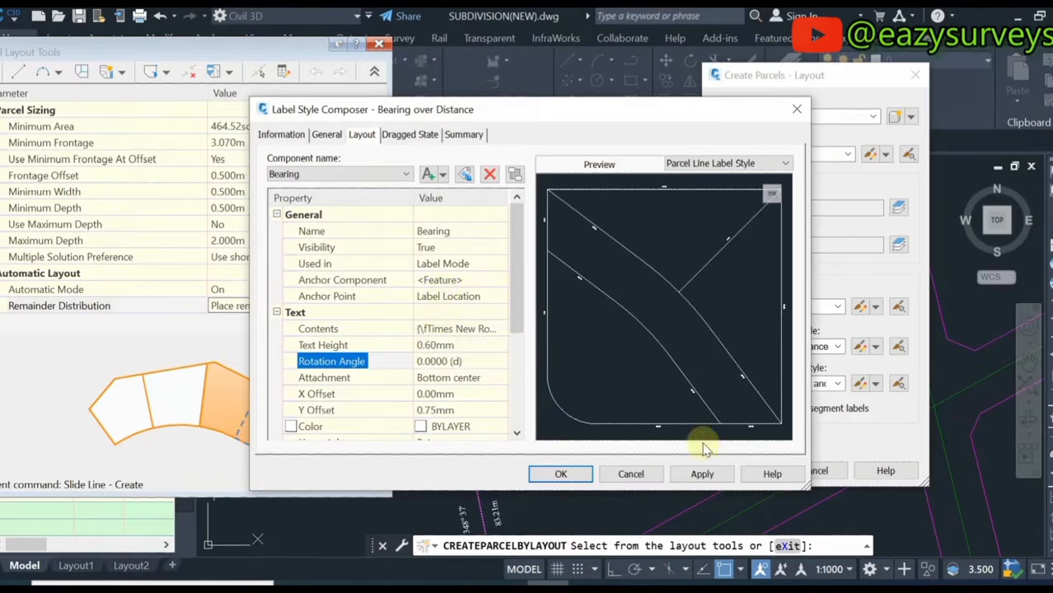
left_click(703, 473)
left_click(561, 474)
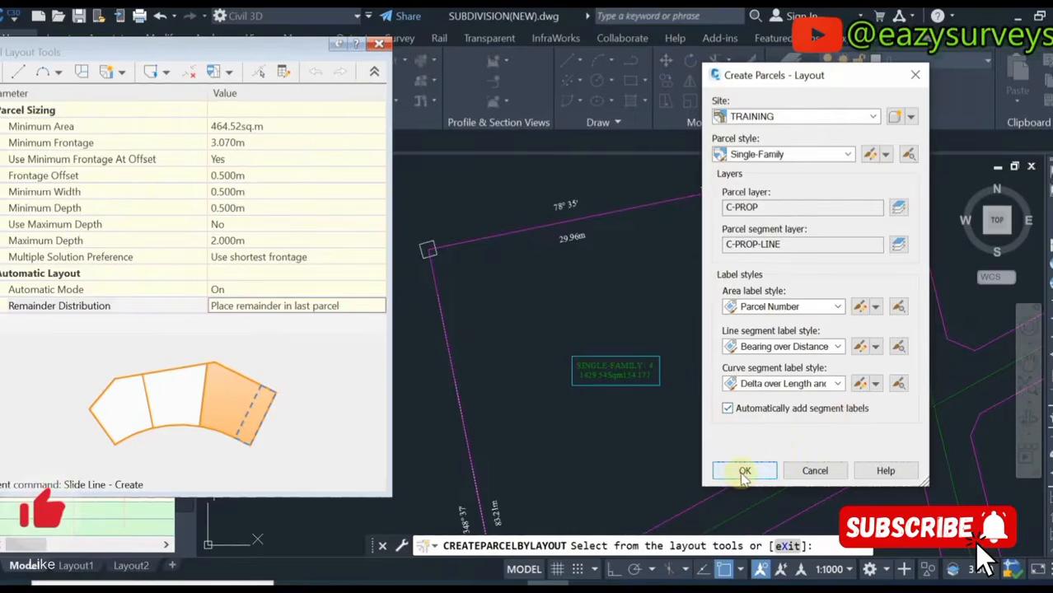
Accept the parcel creation settings and select the Single-Family : 4 parcel for subdivision
left_click(745, 471)
scroll(624, 368, "up", 2)
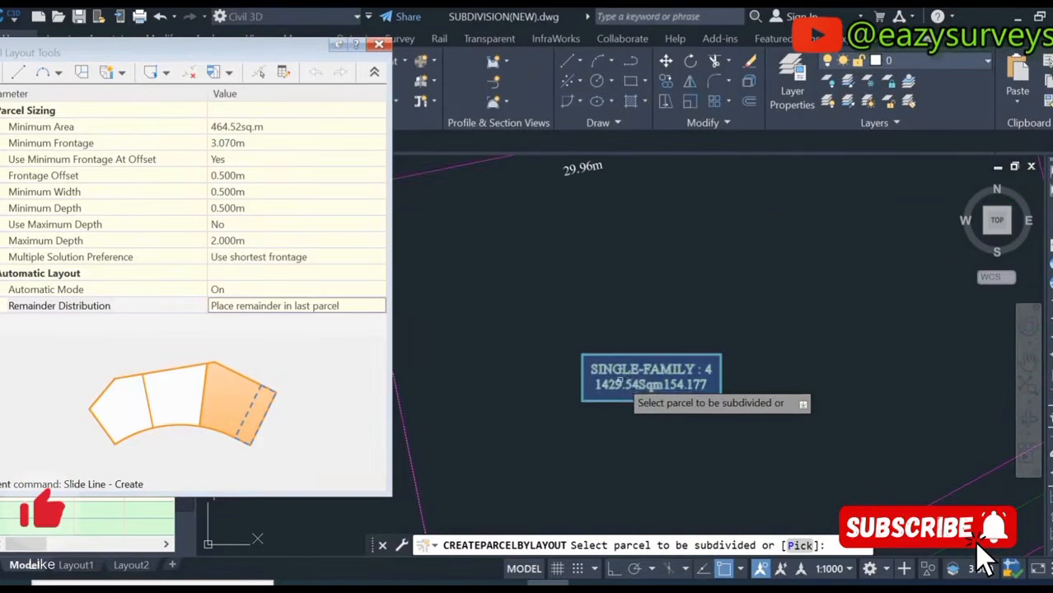
scroll(627, 368, "down", 3)
scroll(626, 354, "up", 1)
left_click(625, 350)
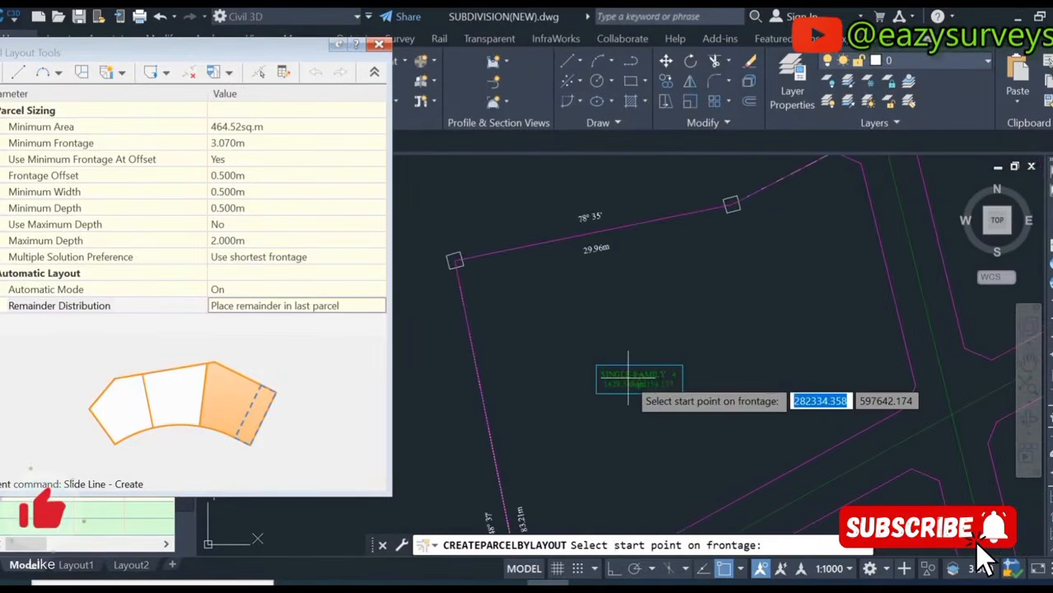
Define the frontage along the parcel's northern boundary, from its northwest corner to the end of the short northeast corner segment
scroll(616, 313, "down", 2)
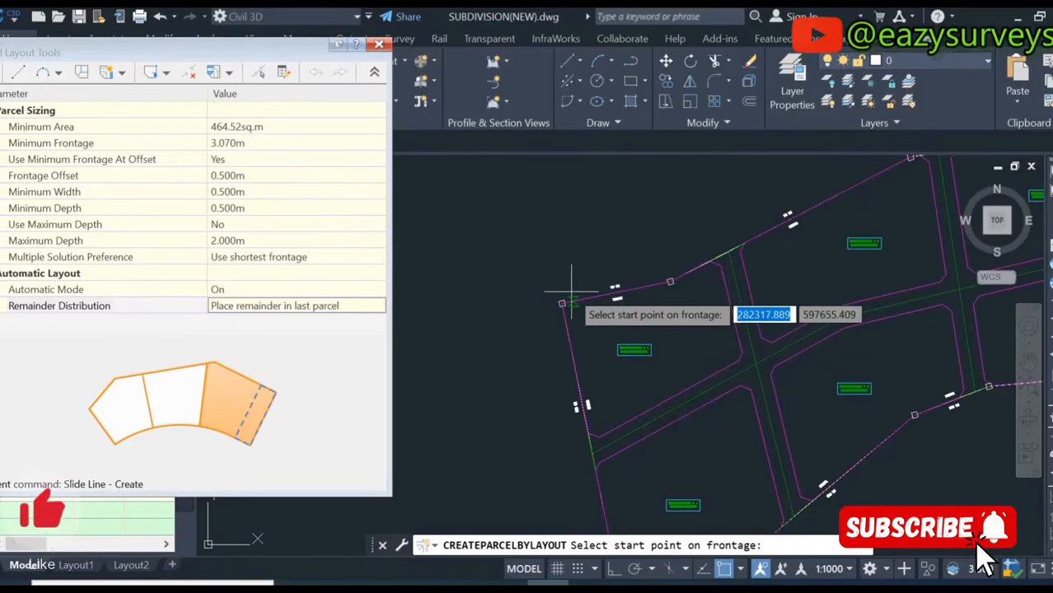
scroll(559, 300, "up", 4)
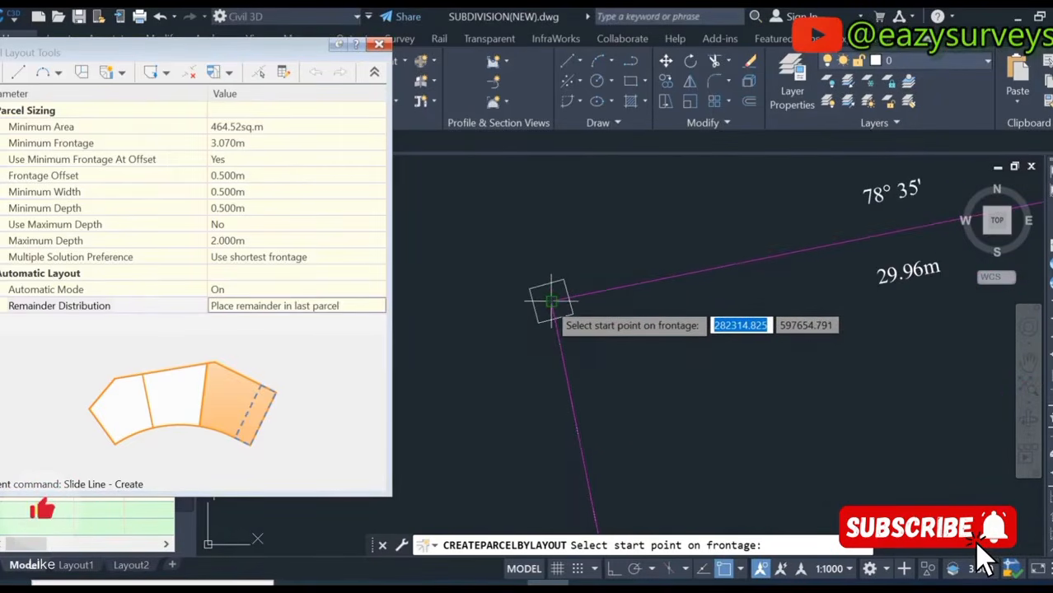
left_click(558, 312)
scroll(577, 297, "down", 3)
scroll(651, 283, "up", 2)
scroll(655, 282, "up", 3)
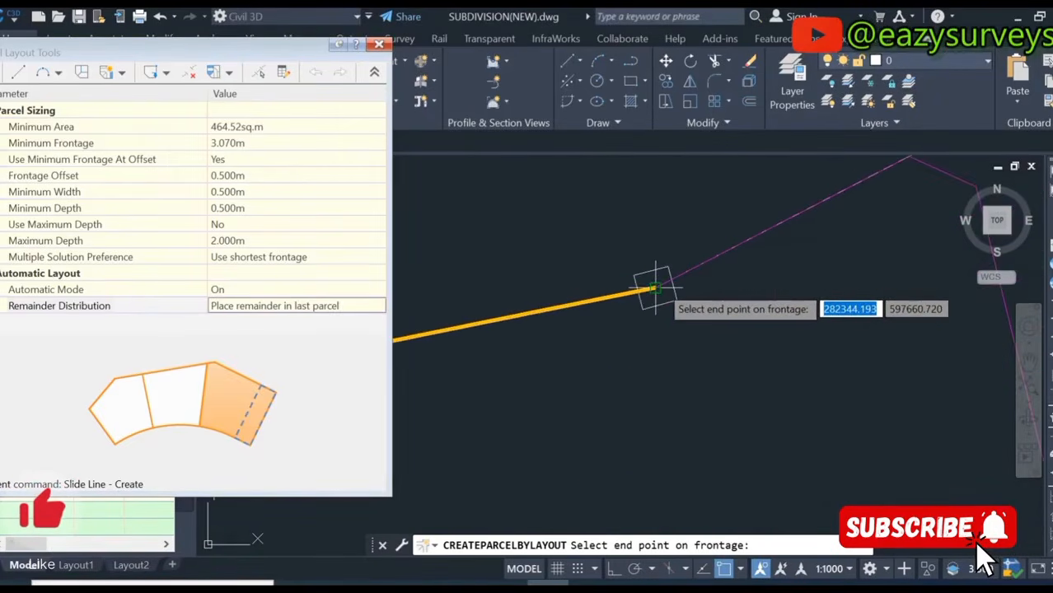
scroll(824, 206, "down", 4)
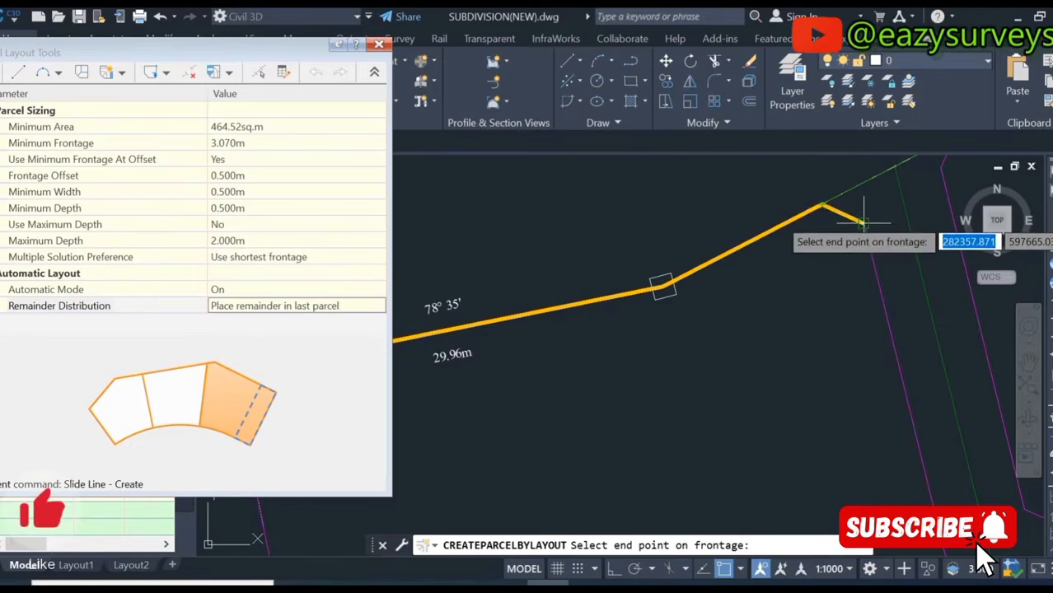
left_click(858, 219)
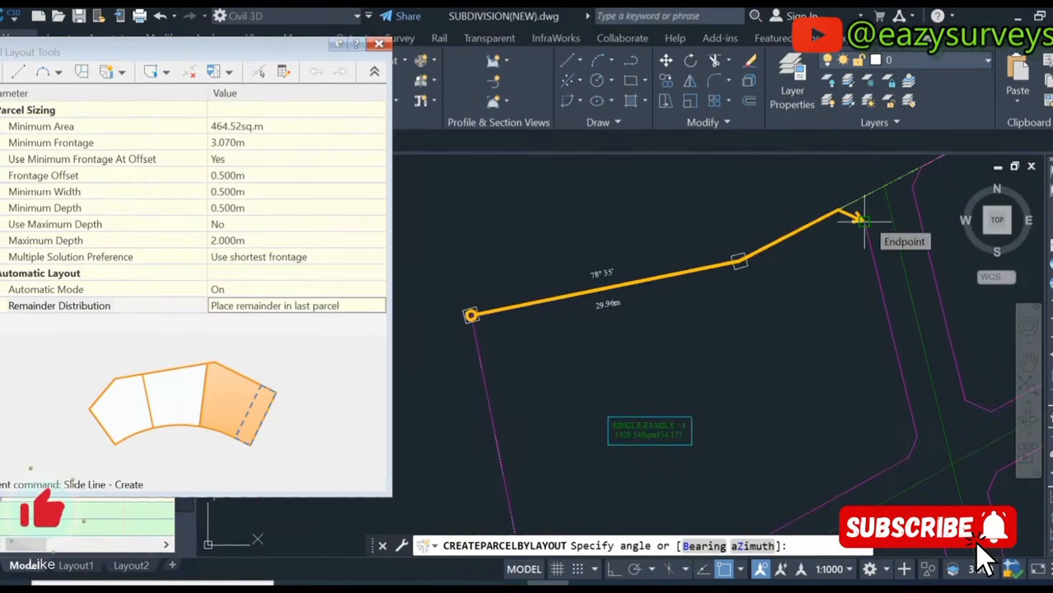
Subdivide the parcel with slide lines at an angle of 90, accepting the proposed lots and ending the parcel layout command
type("90")
key("Return")
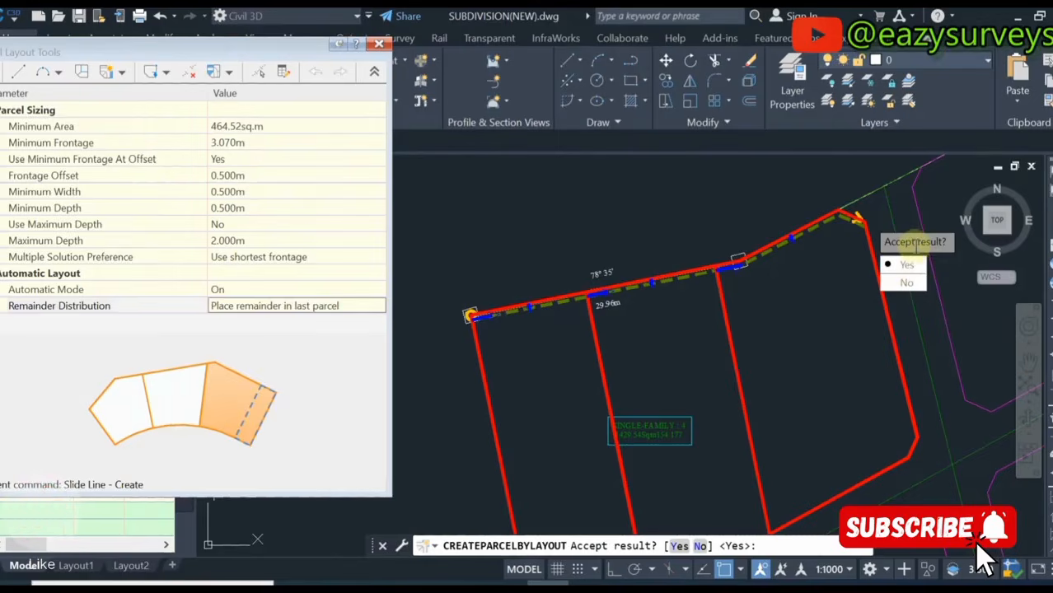
left_click(906, 266)
scroll(653, 332, "down", 4)
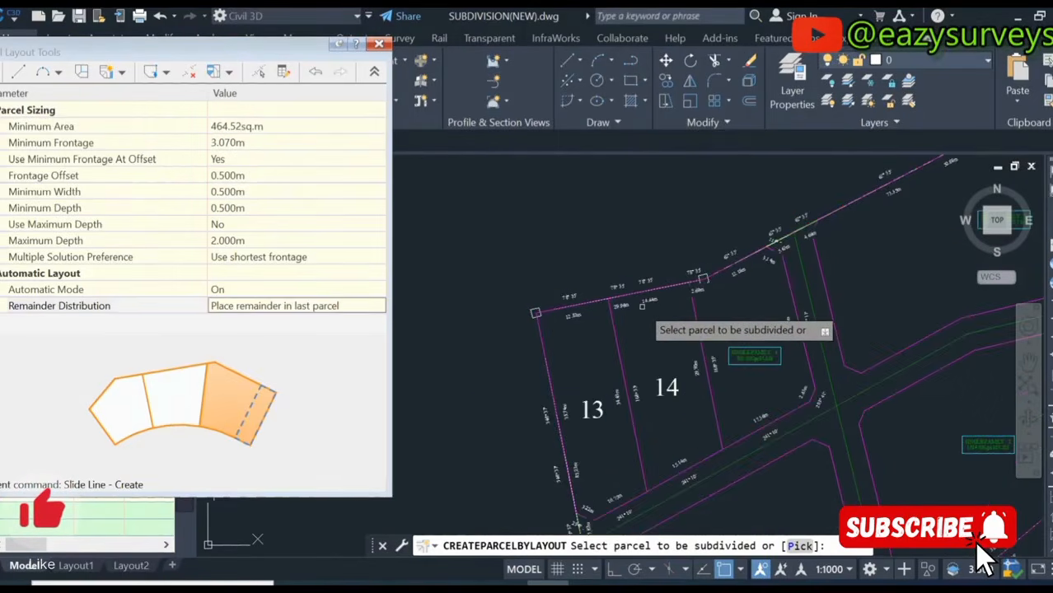
scroll(640, 341, "up", 2)
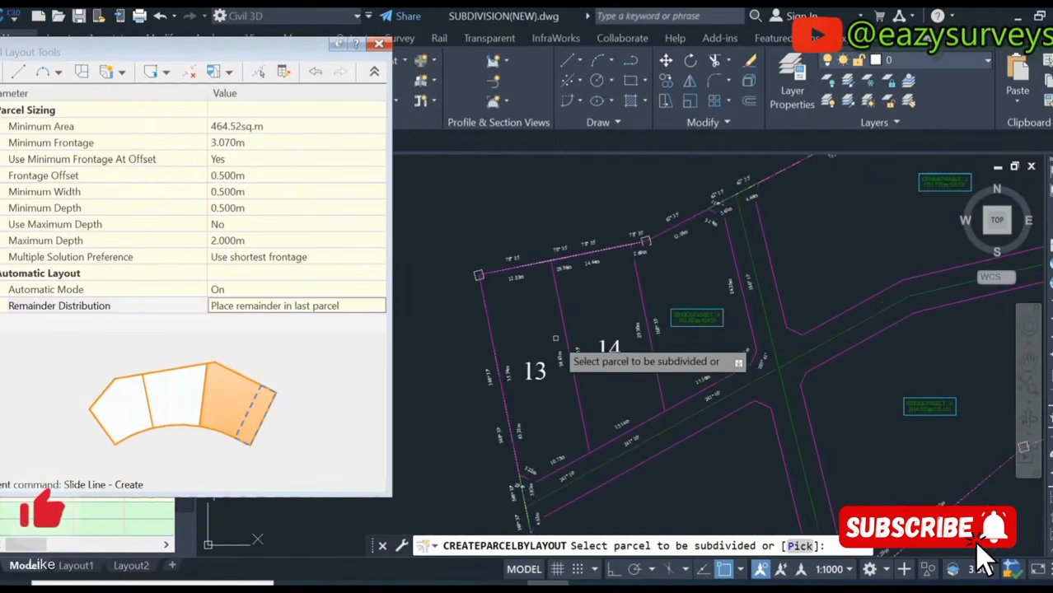
key("Escape")
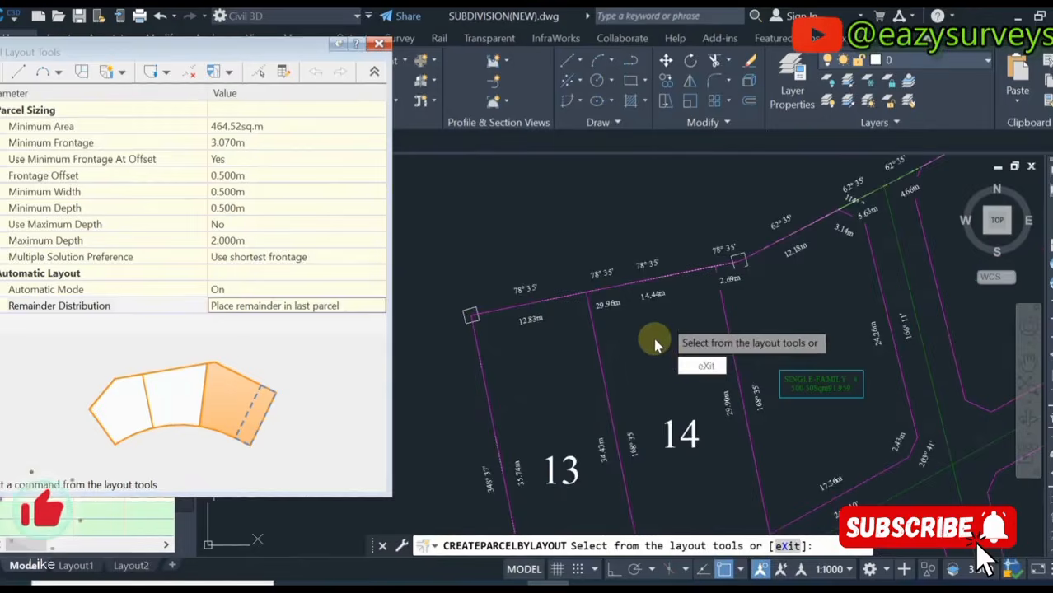
key("Escape")
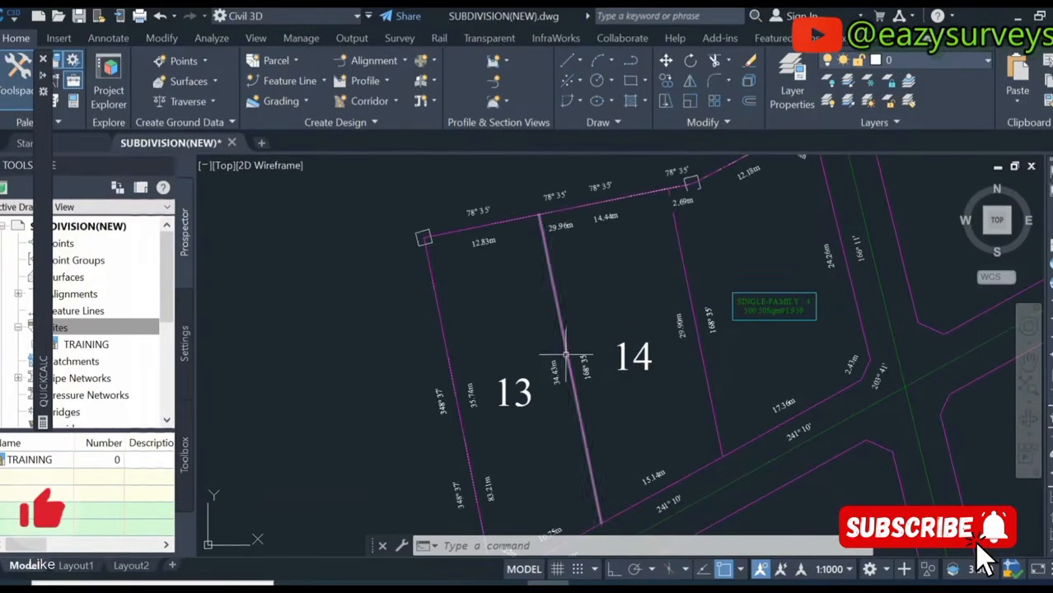
Examine the layout of lots 13 and 14 and the area label of the remaining Single-Family : 4 parcel
scroll(527, 330, "down", 4)
scroll(526, 328, "up", 4)
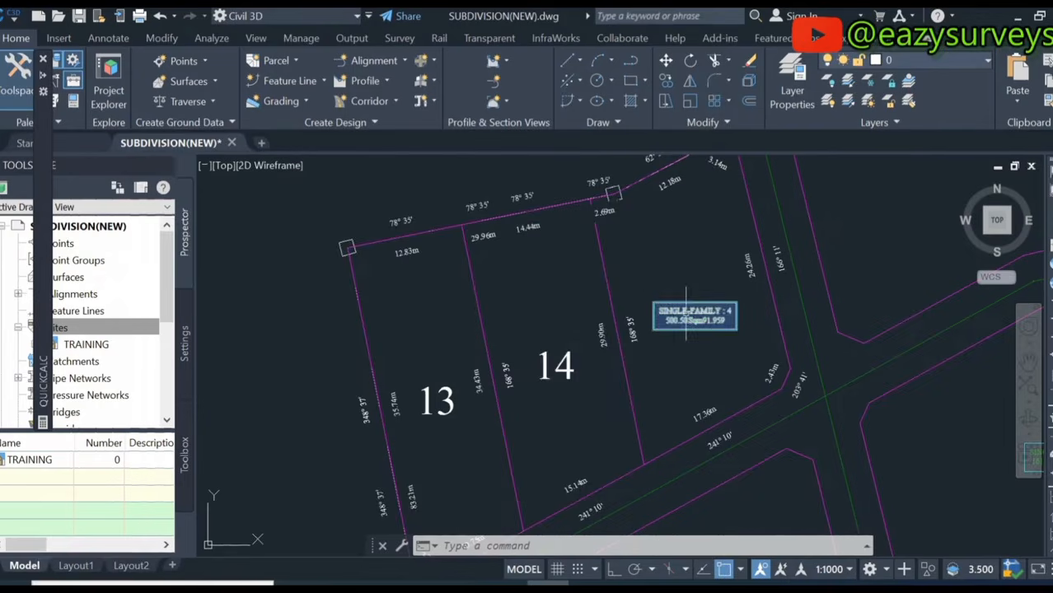
scroll(685, 313, "up", 4)
scroll(692, 328, "up", 3)
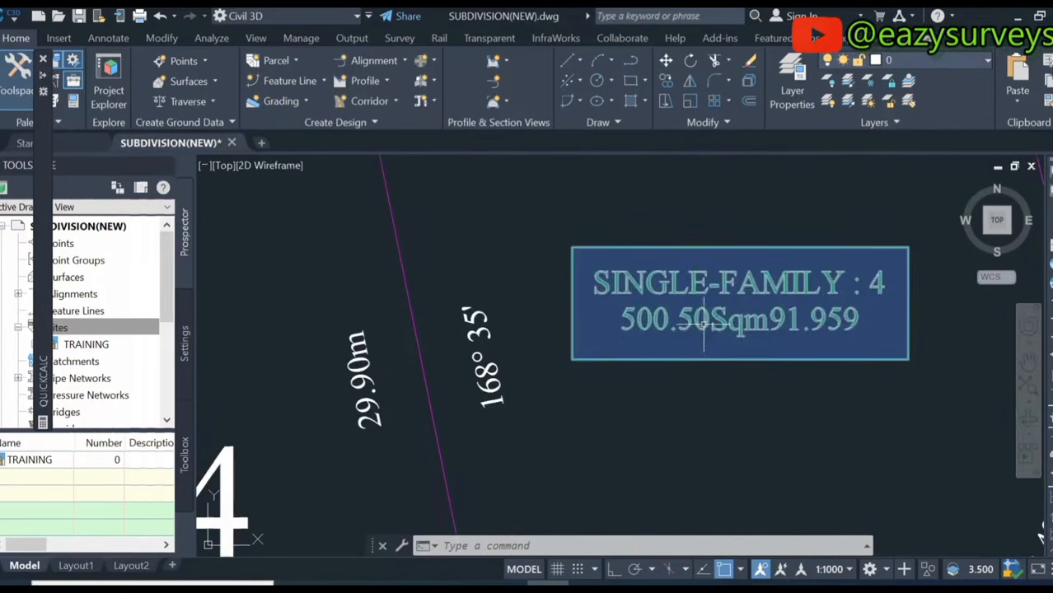
scroll(705, 324, "down", 4)
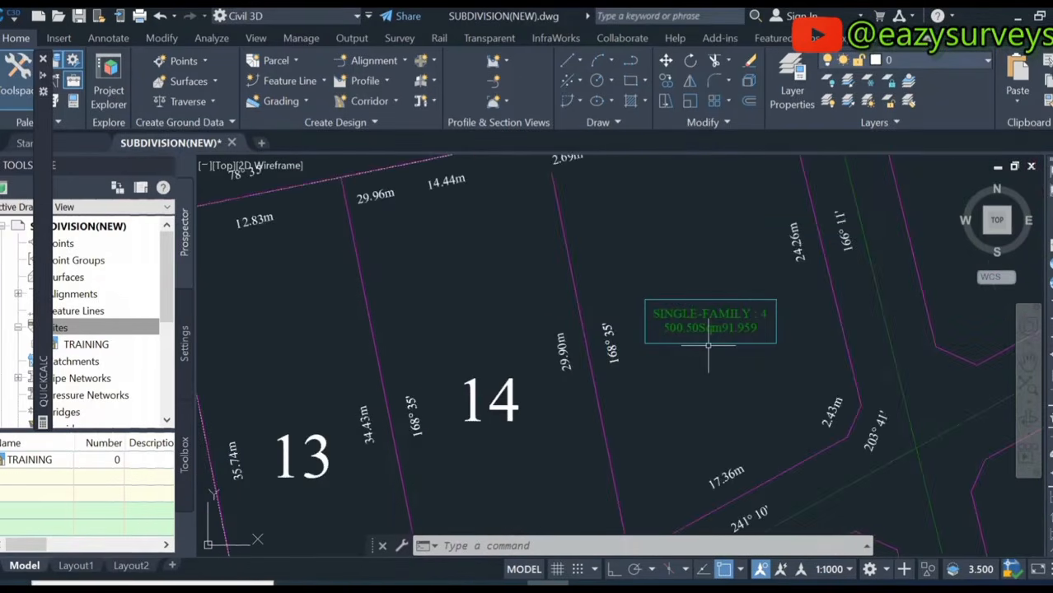
scroll(577, 280, "down", 4)
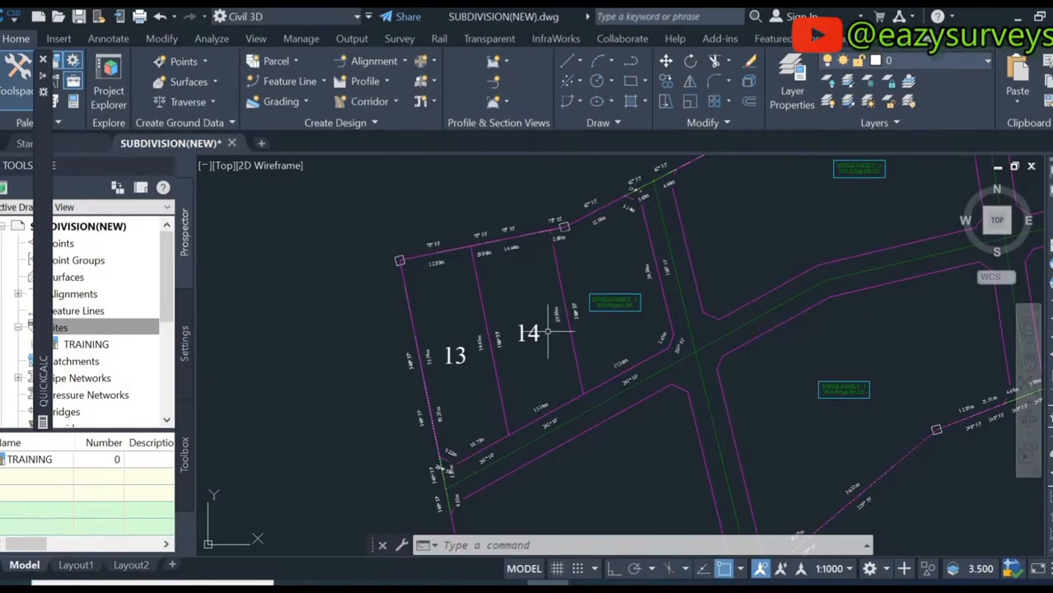
scroll(538, 352, "down", 4)
scroll(526, 330, "up", 2)
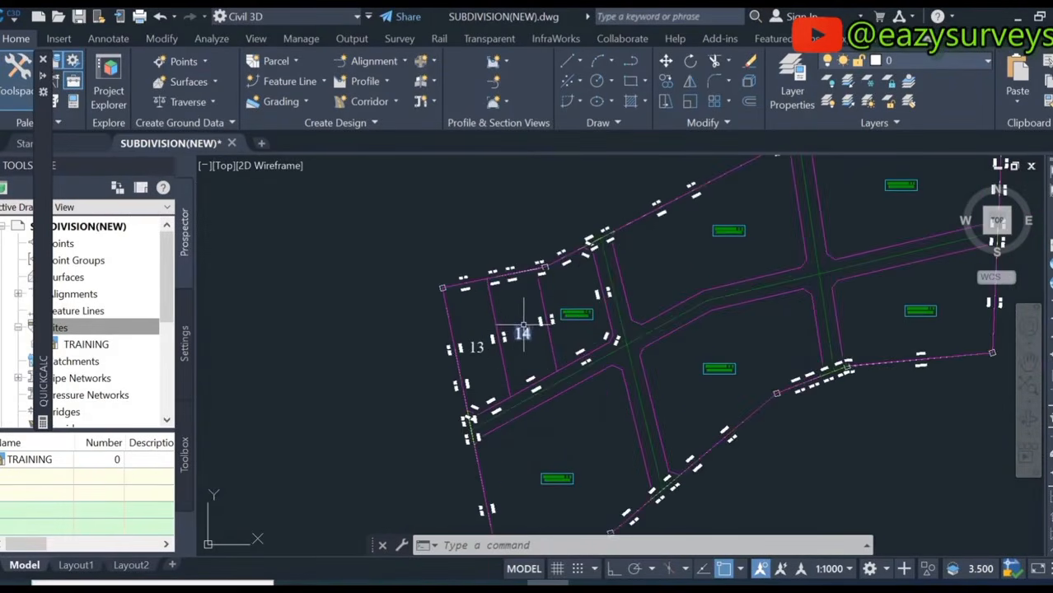
scroll(495, 355, "up", 4)
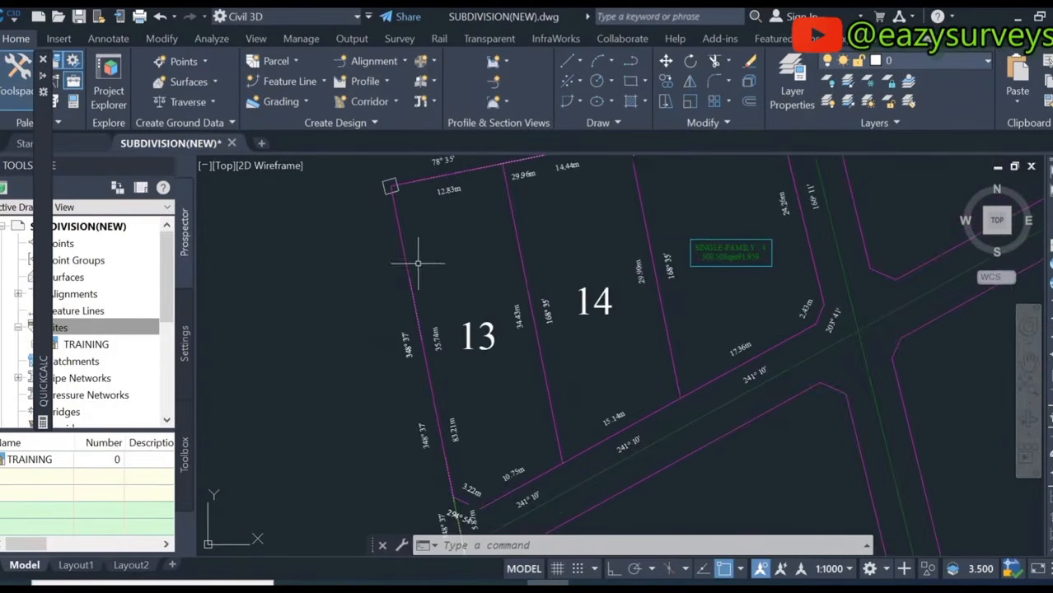
Check the parcel areas of lots 13 and 14 in their object properties
left_click(485, 338)
right_click(487, 339)
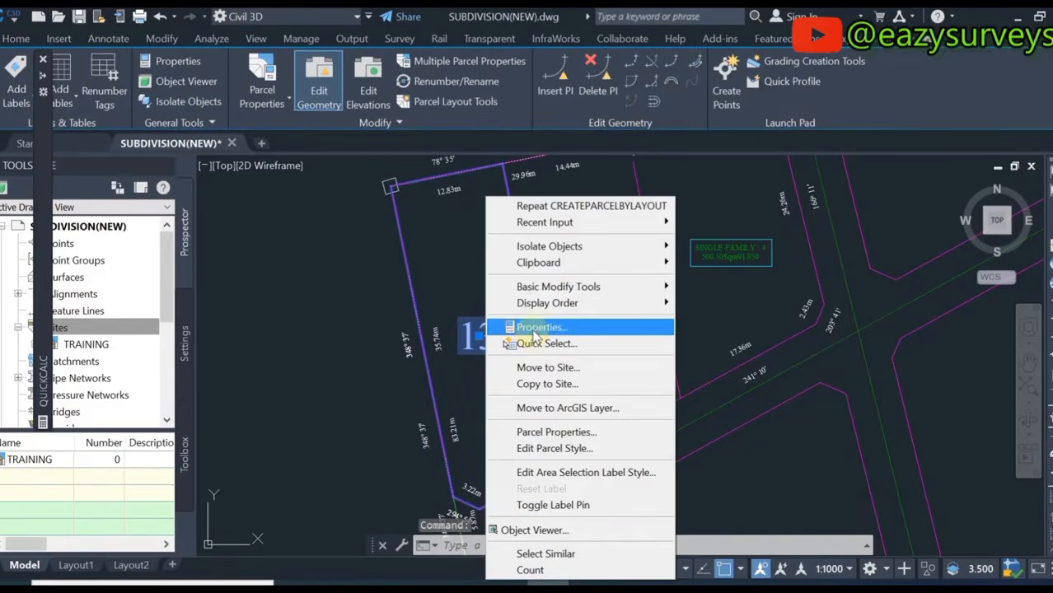
left_click(537, 328)
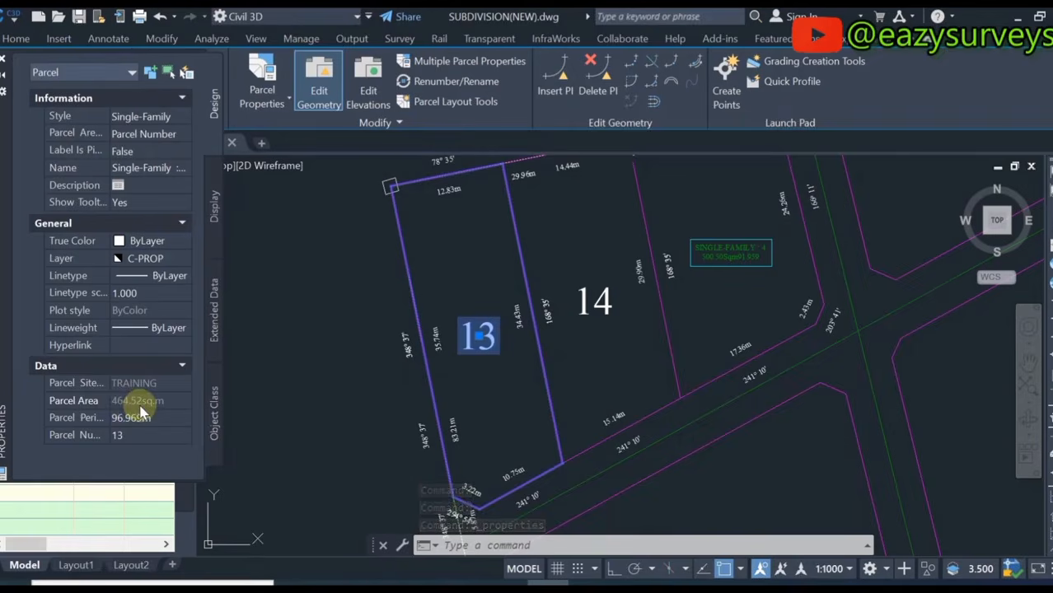
key("Escape")
left_click(596, 302)
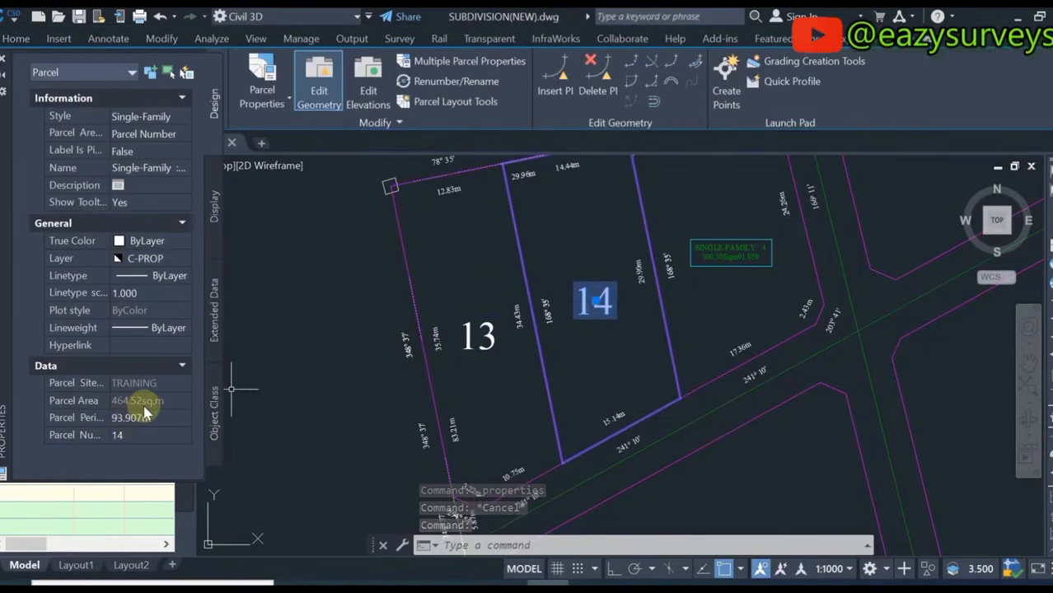
key("Escape")
left_click(1, 61)
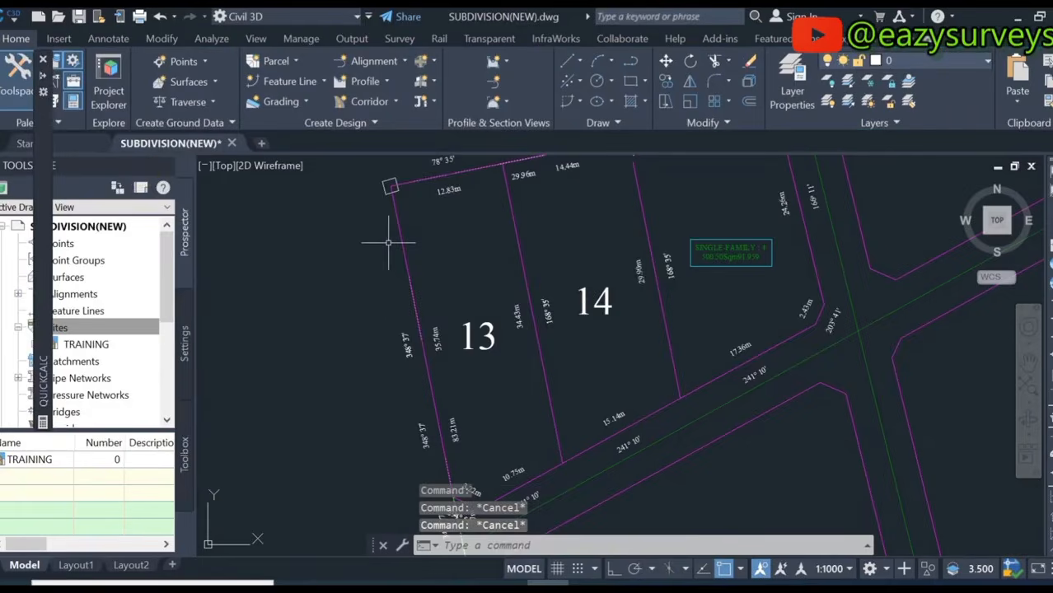
Examine the bearing and distance labels along the boundaries of the newly created lots
scroll(508, 321, "down", 4)
scroll(594, 291, "up", 6)
scroll(568, 299, "down", 4)
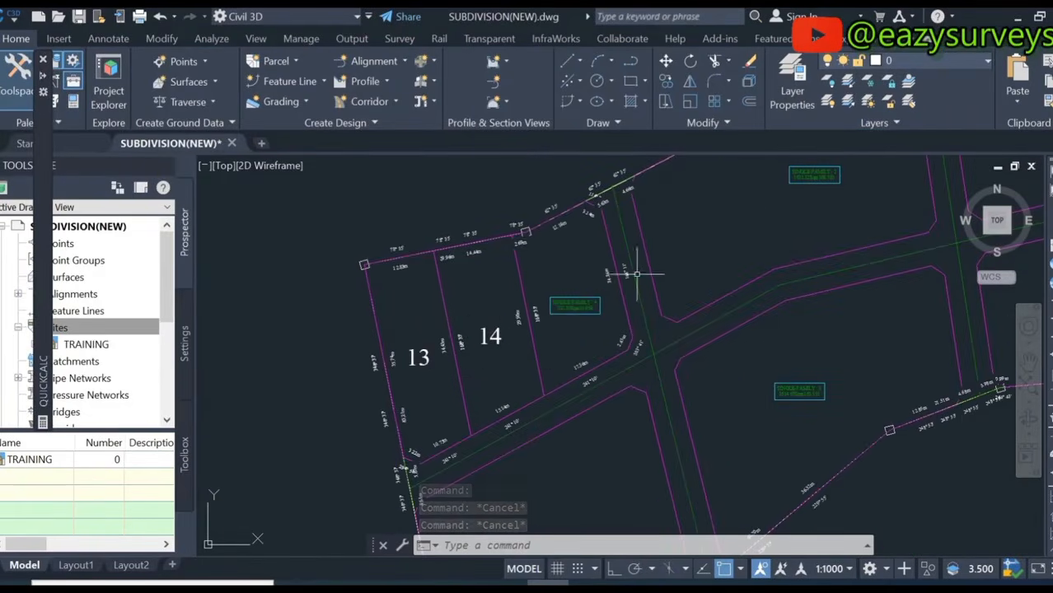
scroll(445, 259, "up", 5)
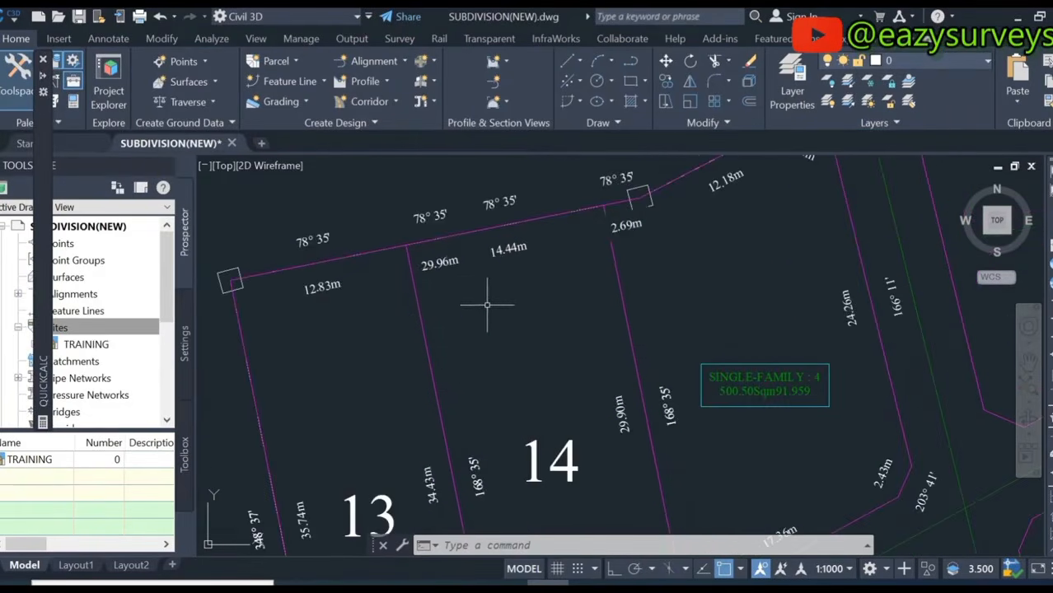
middle_click_drag(488, 336, 495, 274)
scroll(500, 316, "down", 4)
scroll(438, 373, "up", 4)
scroll(395, 380, "down", 4)
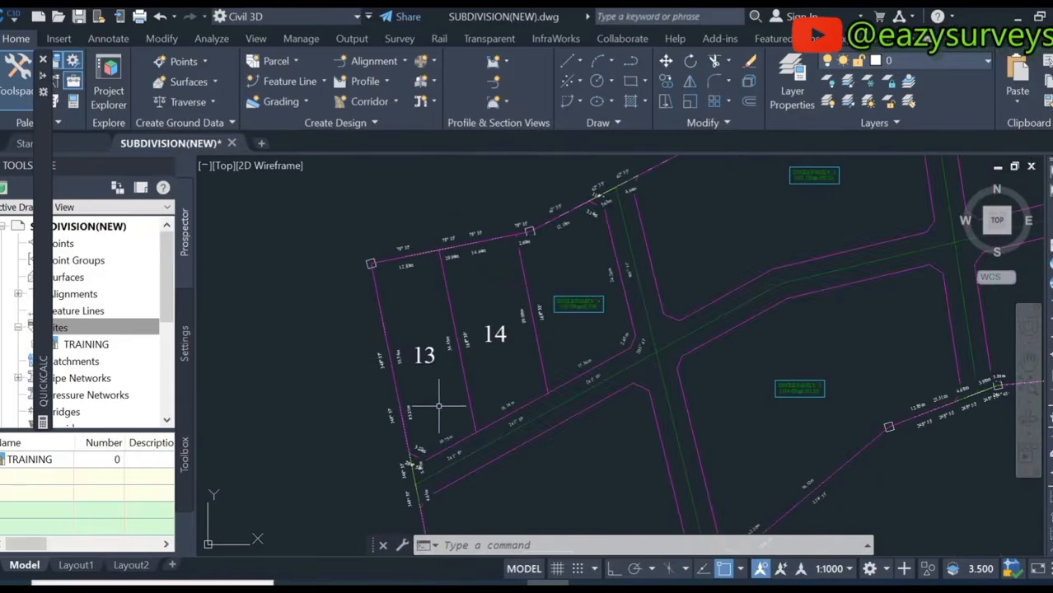
scroll(531, 317, "up", 4)
scroll(508, 322, "down", 4)
scroll(510, 327, "up", 4)
scroll(511, 327, "down", 6)
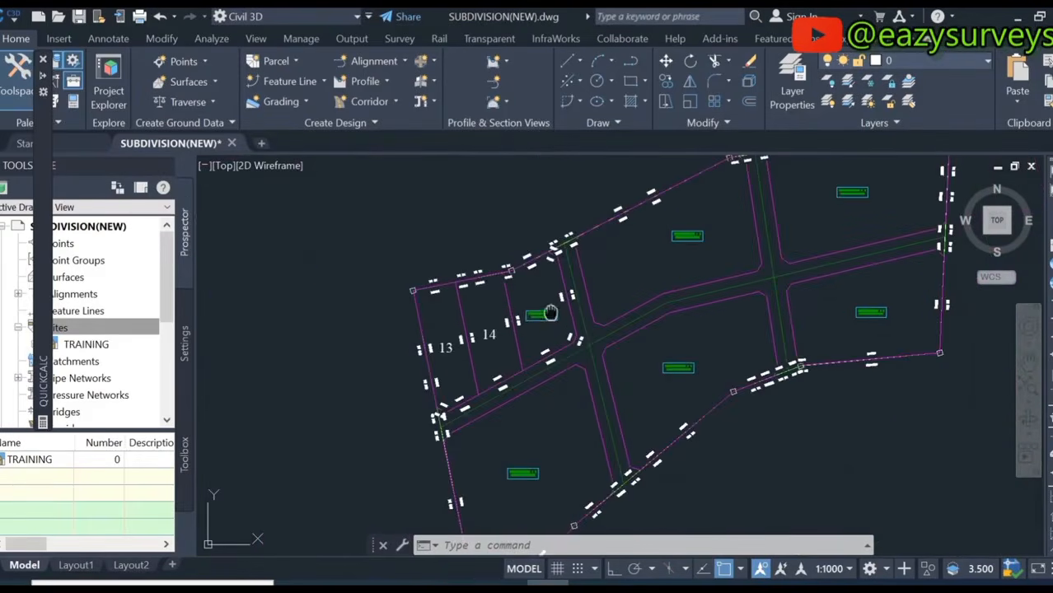
Calculate 1621.32/465 for the Single-Family : 2 parcel in the calculator, using its labeled area, and select the result
middle_click_drag(551, 313, 466, 361)
scroll(604, 293, "up", 10)
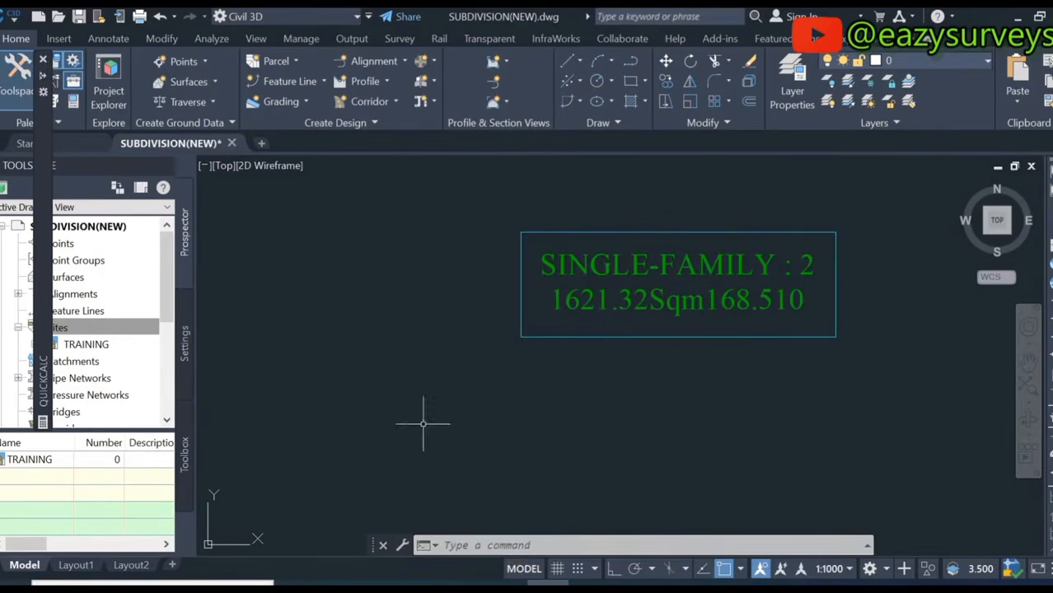
mouse_move(42, 77)
left_click_drag(127, 155, 74, 161)
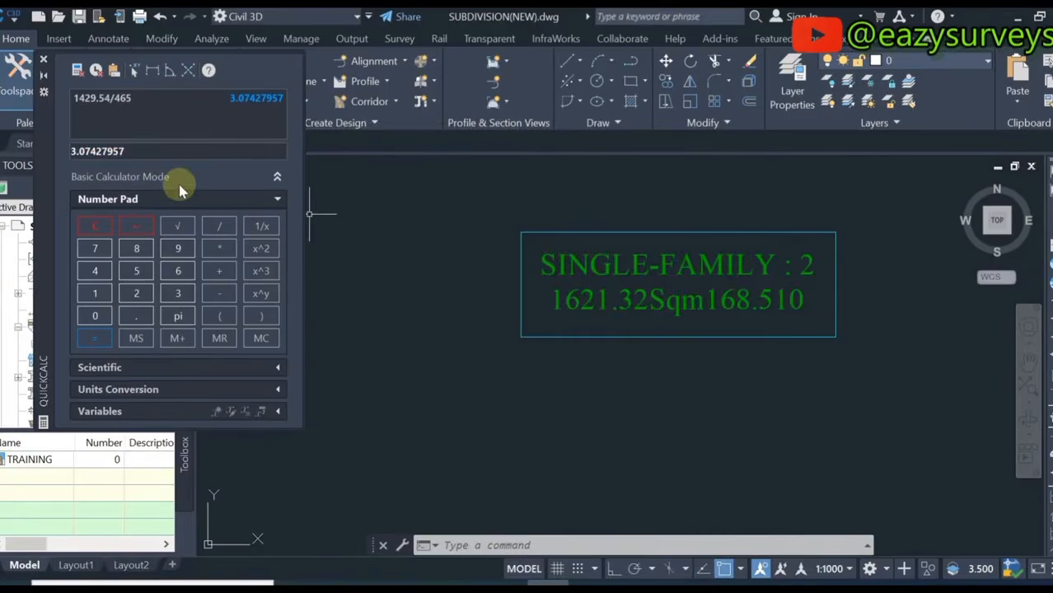
left_click_drag(130, 152, 68, 159)
type("16")
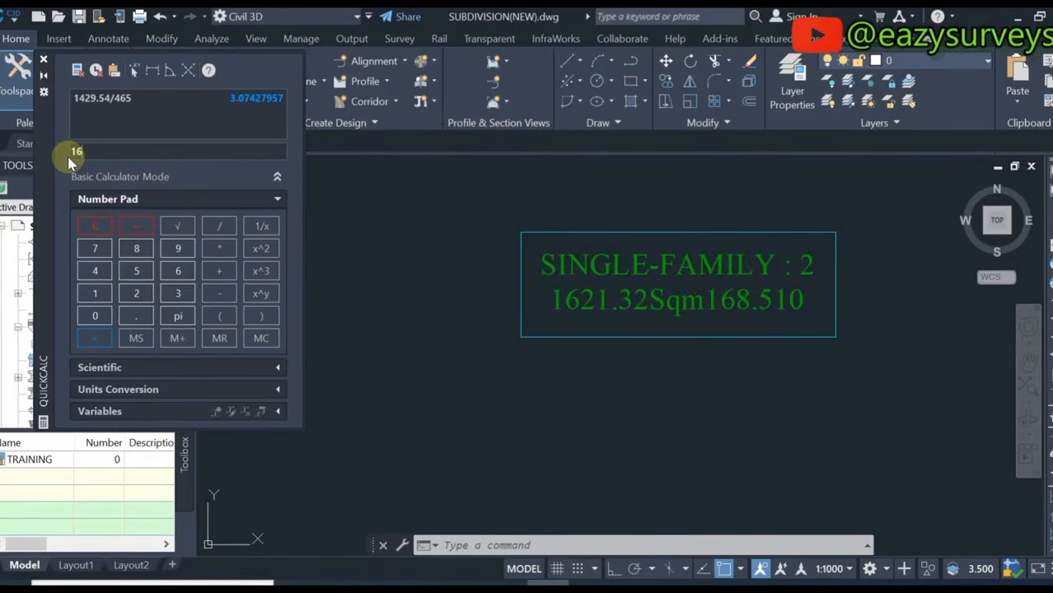
type("21.32/46")
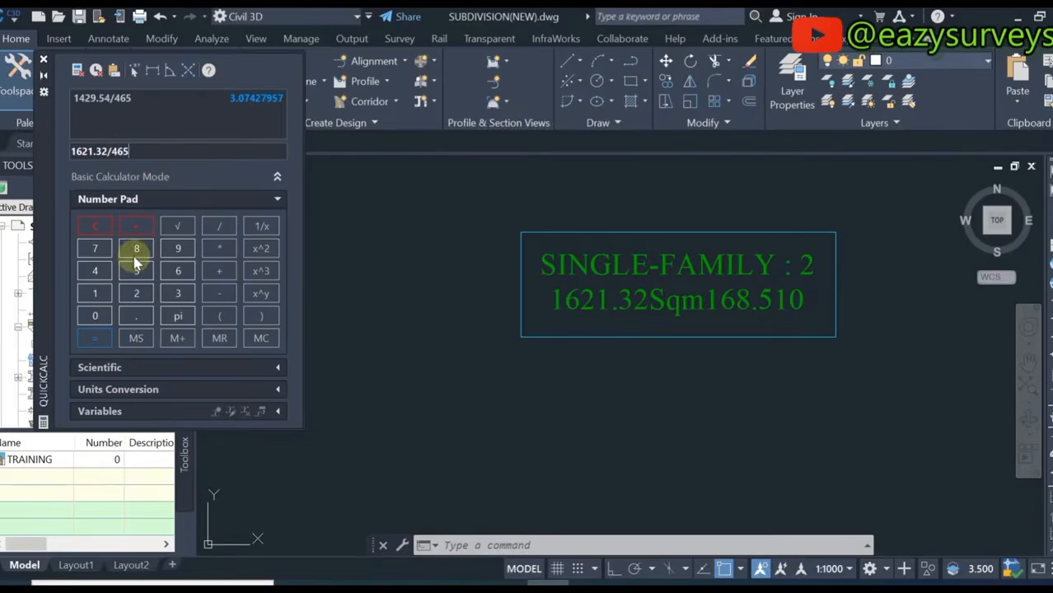
type("5")
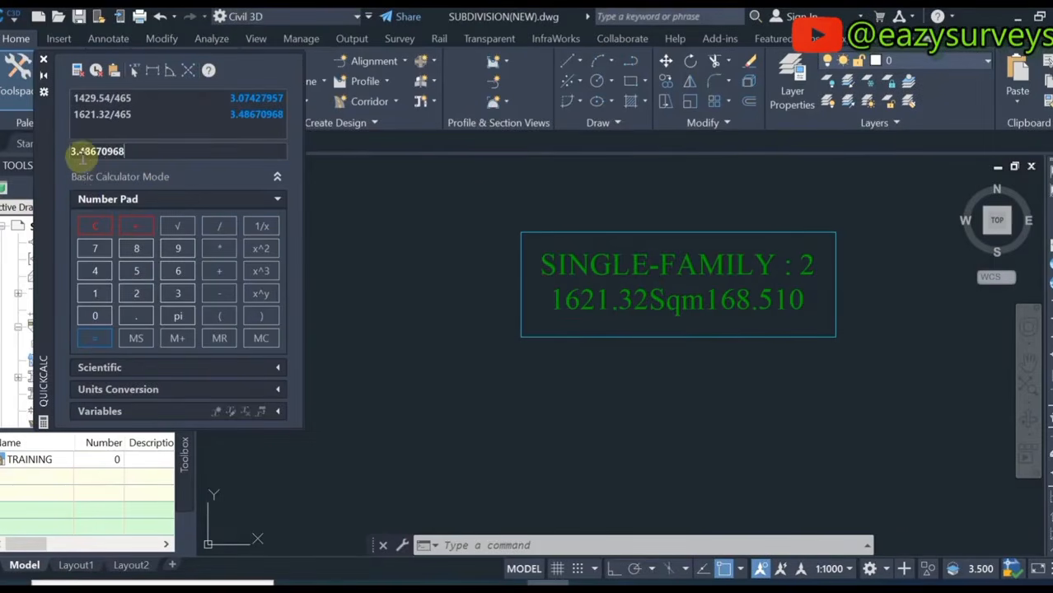
scroll(486, 266, "down", 5)
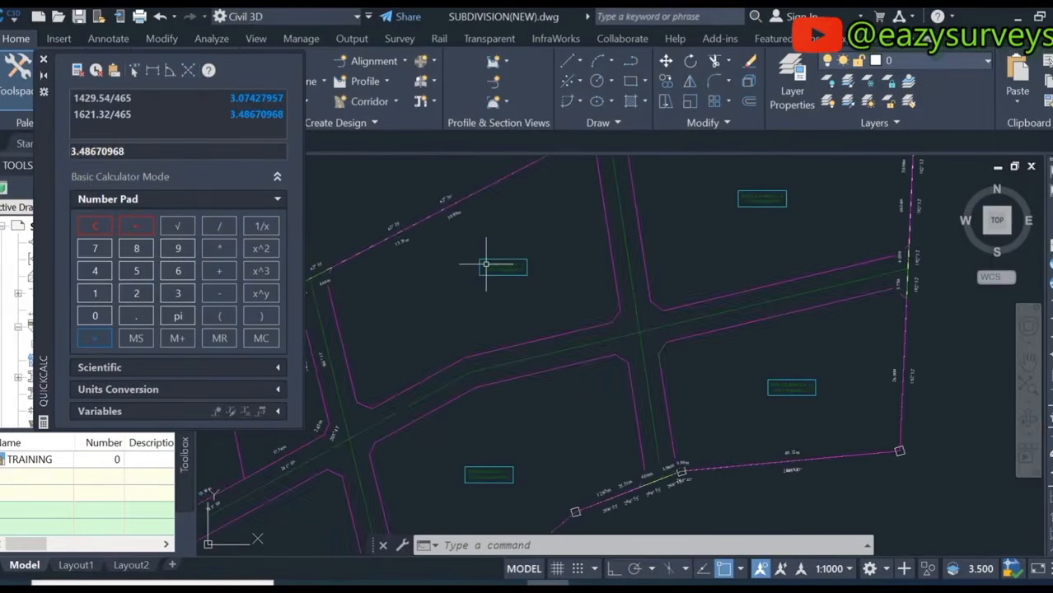
middle_click_drag(478, 266, 511, 310)
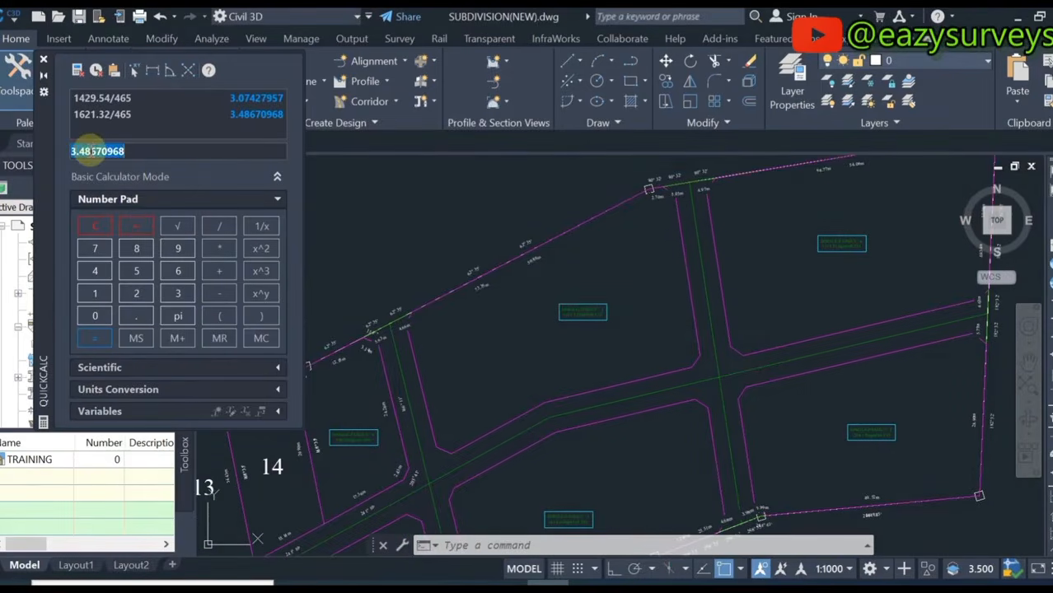
left_click(89, 152)
right_click(89, 153)
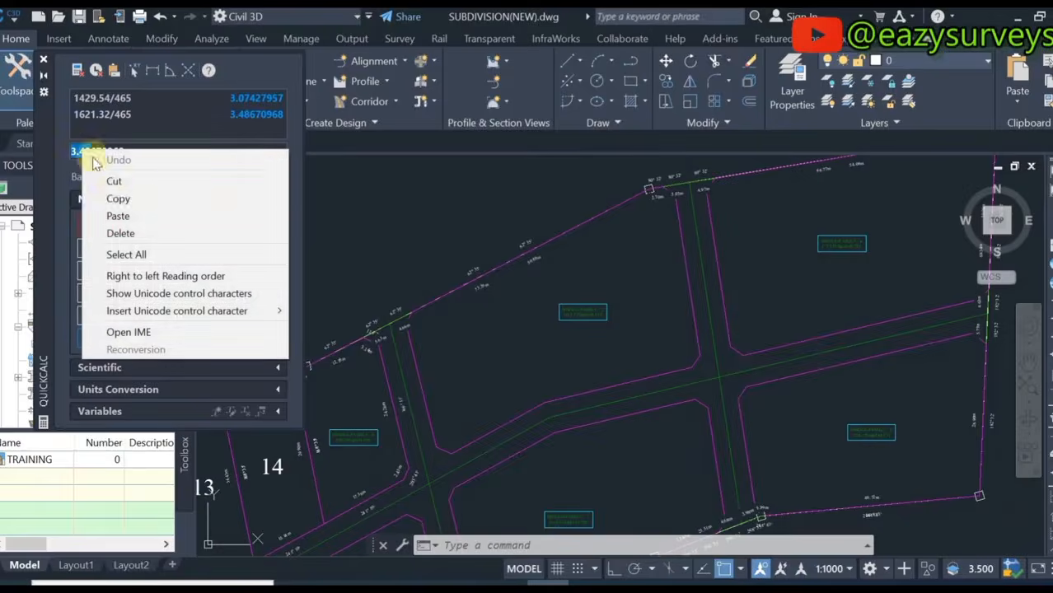
left_click(122, 252)
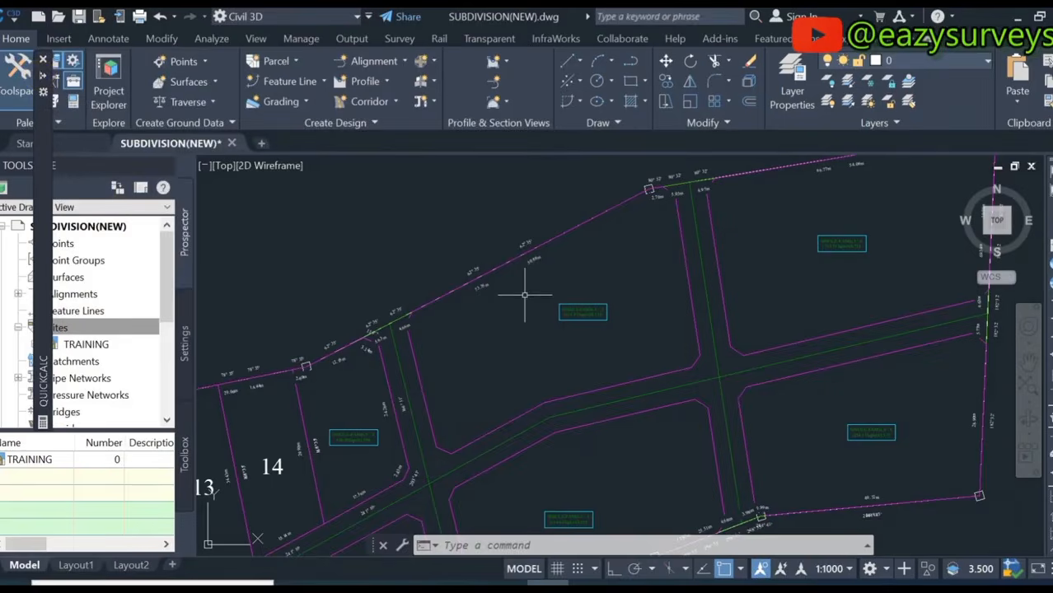
Start creating parcels by layout and set the minimum frontage to 3.5 m
left_click(277, 64)
left_click(298, 88)
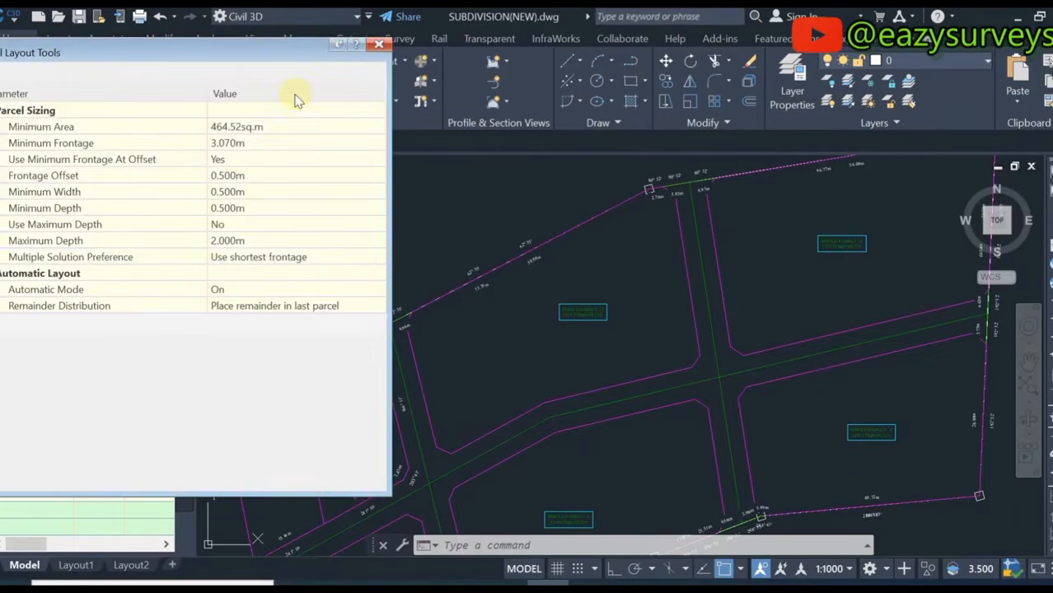
left_click(234, 144)
right_click(226, 144)
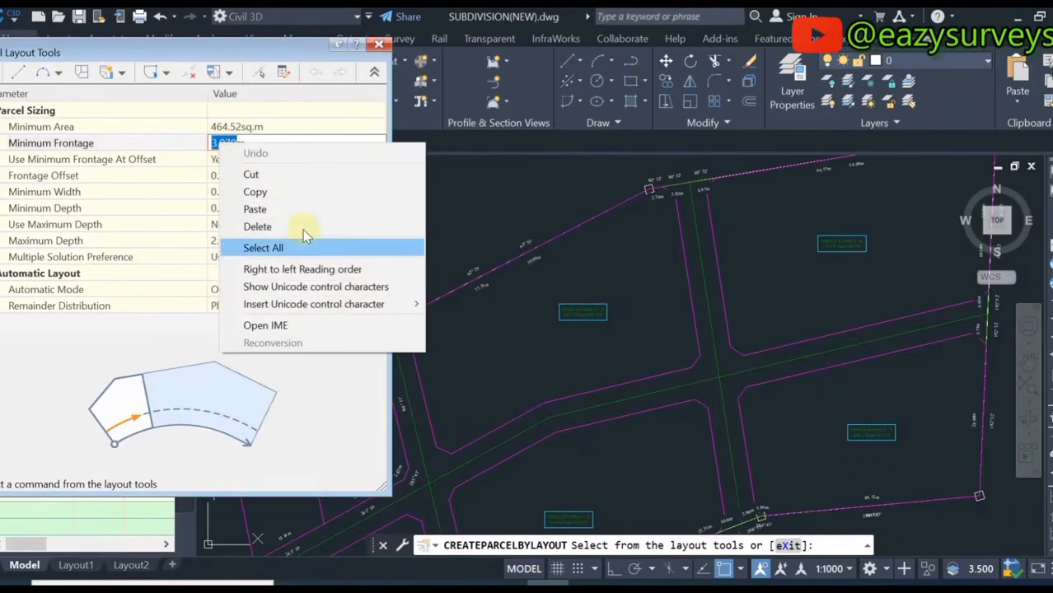
left_click(262, 210)
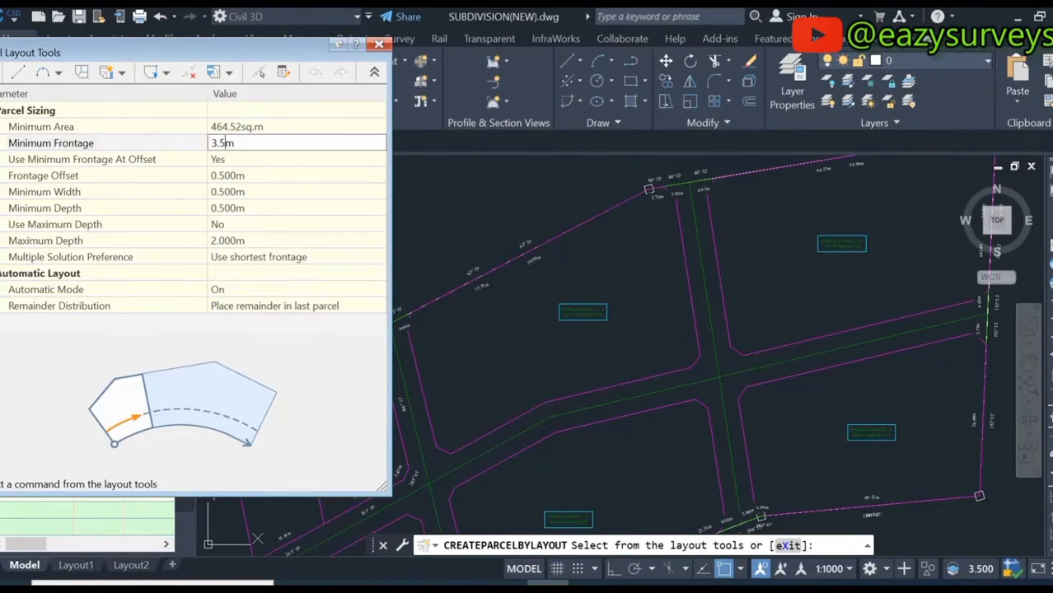
left_click(244, 175)
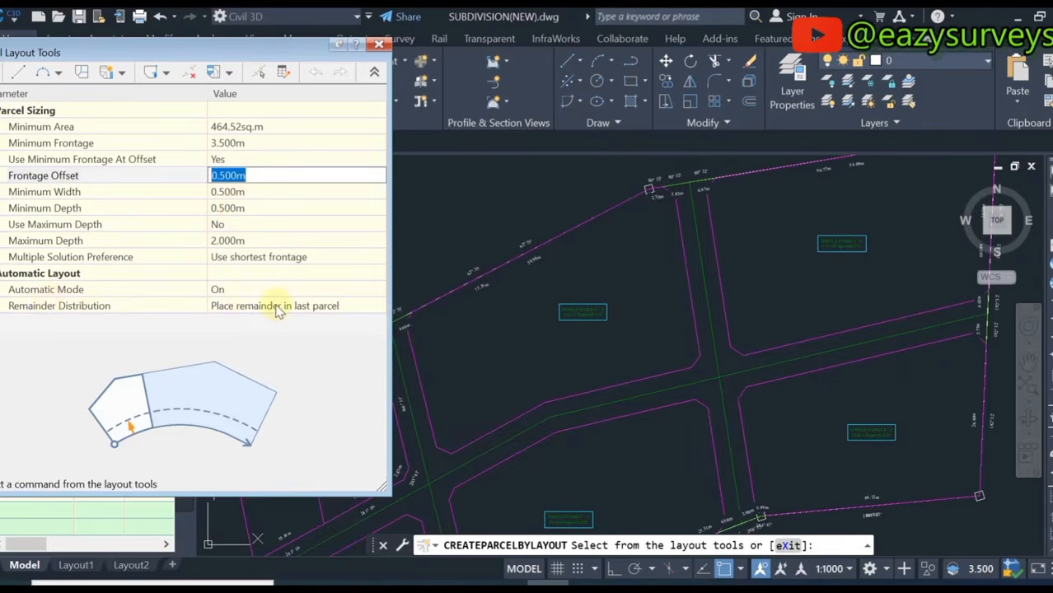
Set the remainder distribution to Create parcel from remainder for the automatic layout
left_click(240, 306)
left_click(245, 306)
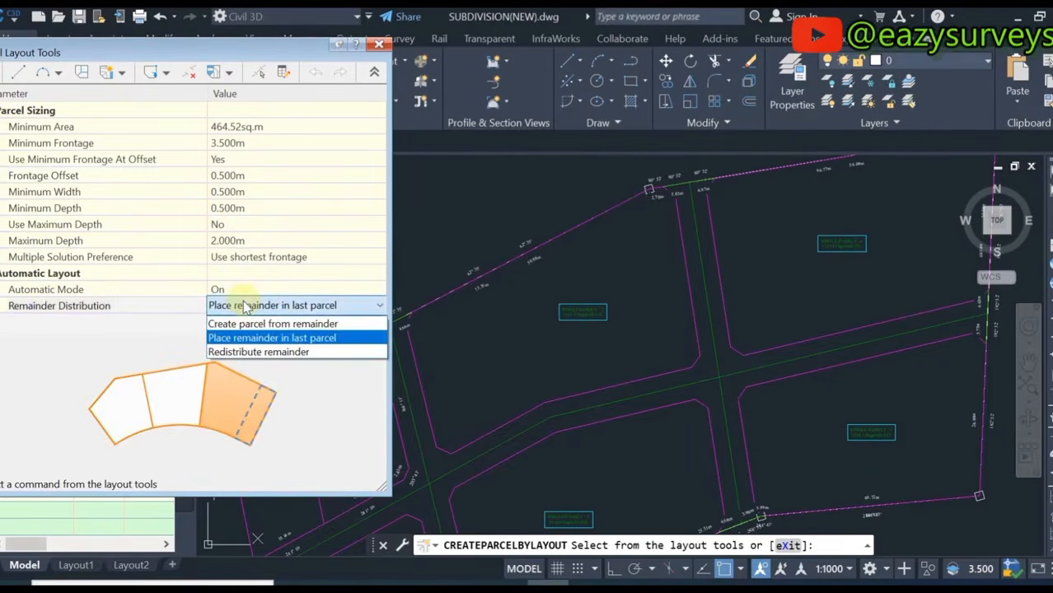
scroll(597, 329, "up", 3)
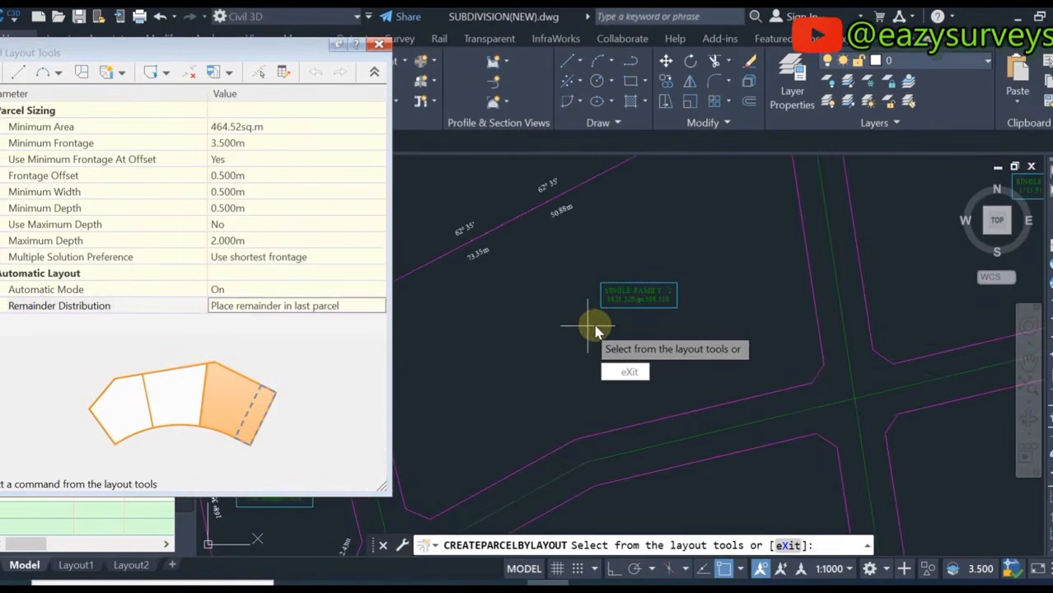
left_click(266, 307)
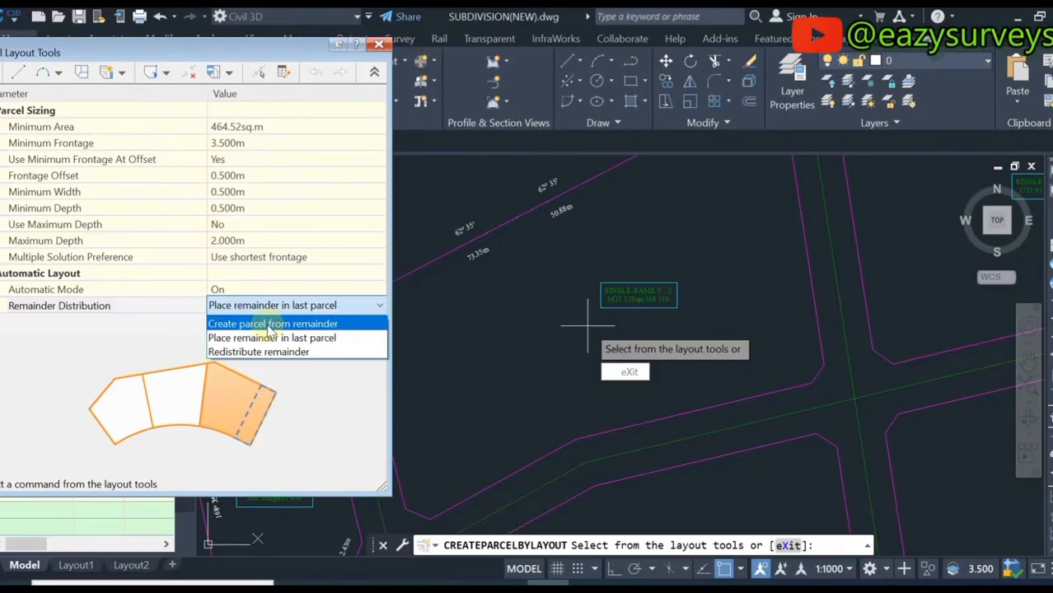
left_click(271, 325)
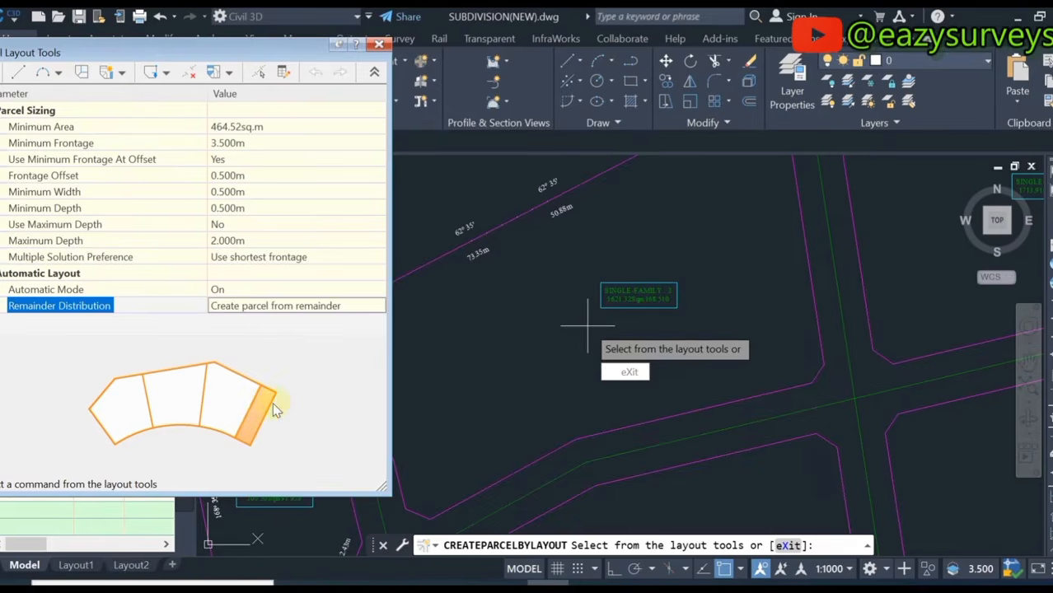
Start Slide Line - Create in the TRAINING site with Single-Family style and Parcel Number labels, selecting the Single-Family : 2 parcel for subdivision
left_click(122, 72)
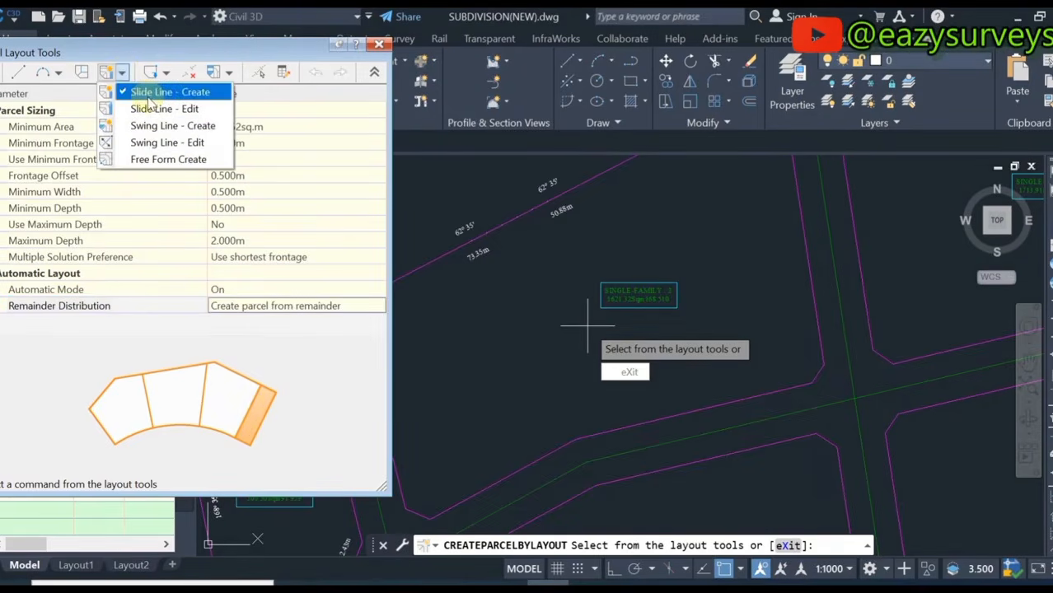
left_click(150, 96)
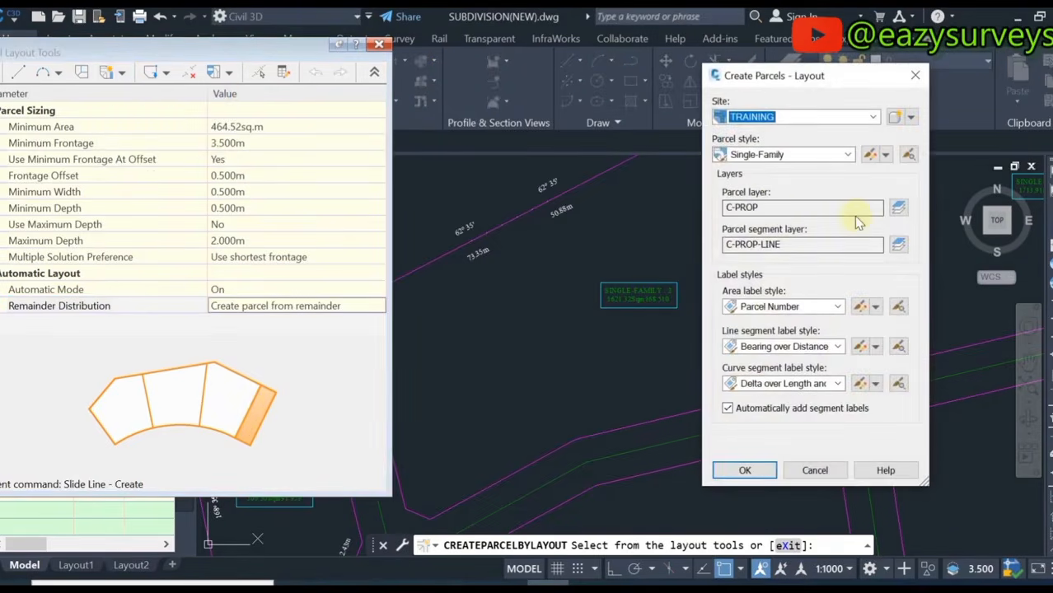
left_click(745, 471)
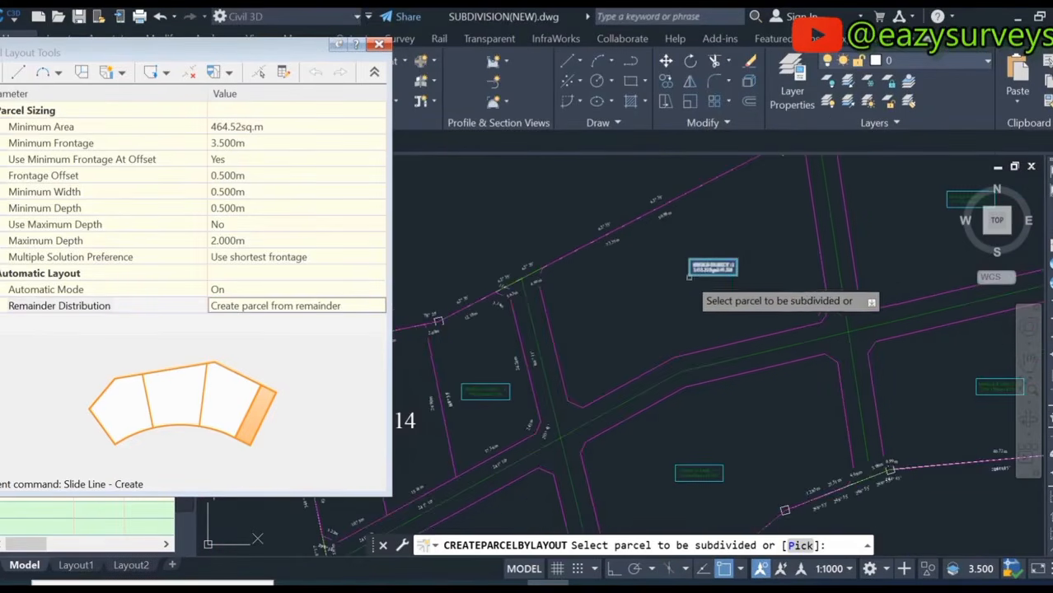
left_click(711, 267)
Define the frontage along the parcel's northern boundary, from the chamfer end at the west road to the chamfer end at the east road
scroll(528, 272, "up", 4)
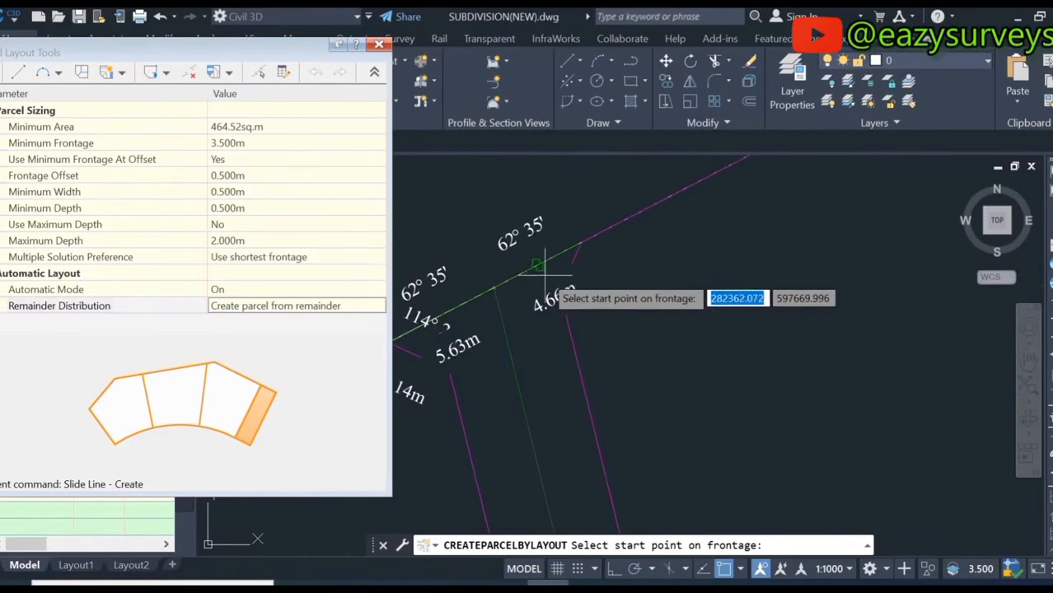
left_click(564, 311)
scroll(581, 223, "down", 4)
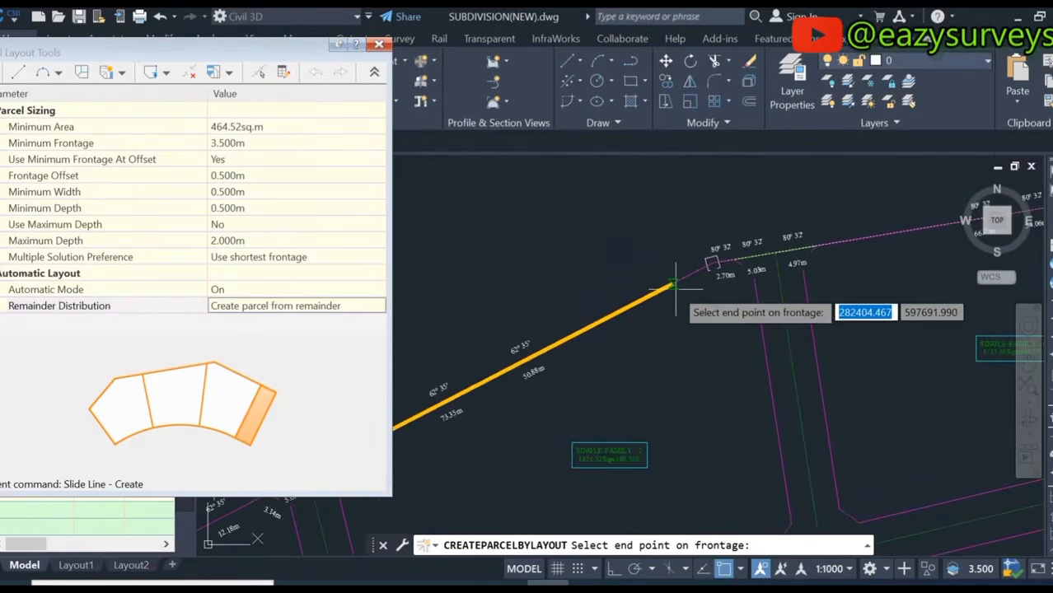
scroll(685, 276, "up", 4)
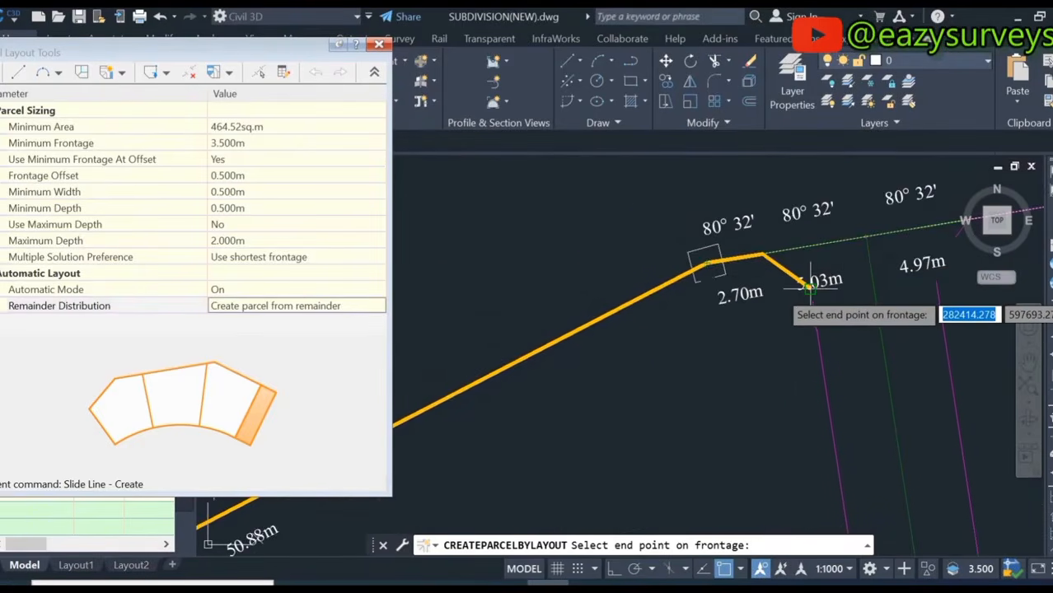
left_click(804, 276)
scroll(807, 282, "down", 4)
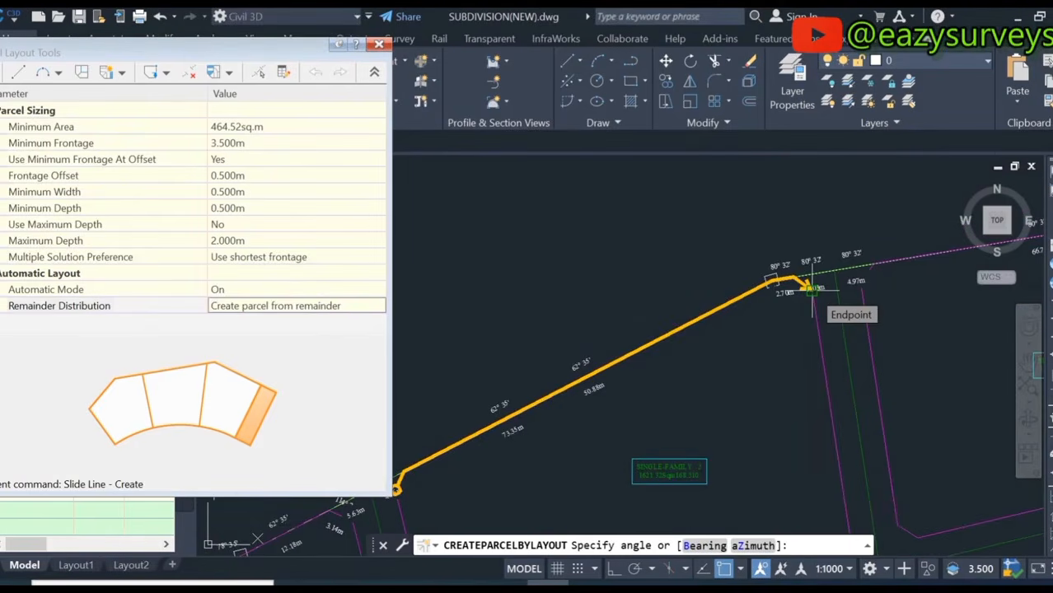
Subdivide the Single-Family : 2 parcel with slide lines at an angle of 90, accept the proposed lots and close the layout tools
type("90")
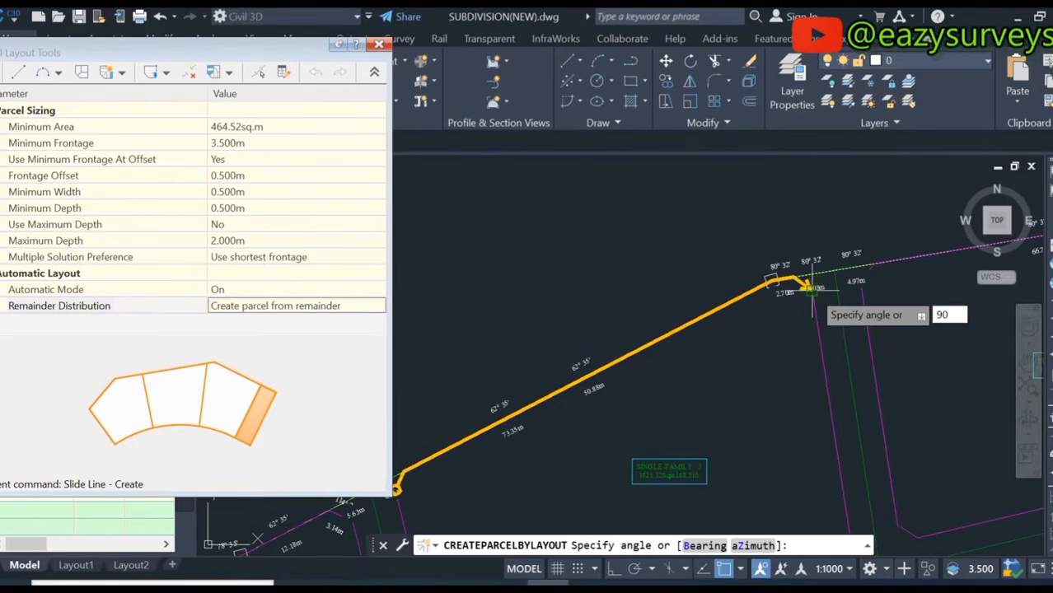
key("Return")
scroll(812, 288, "down", 2)
scroll(783, 289, "up", 4)
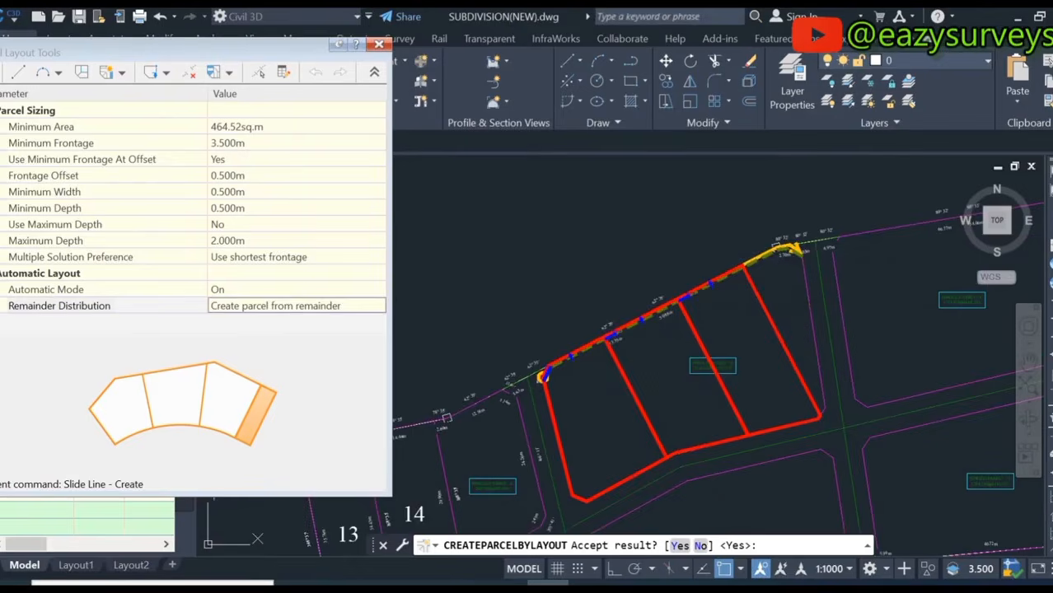
key("Return")
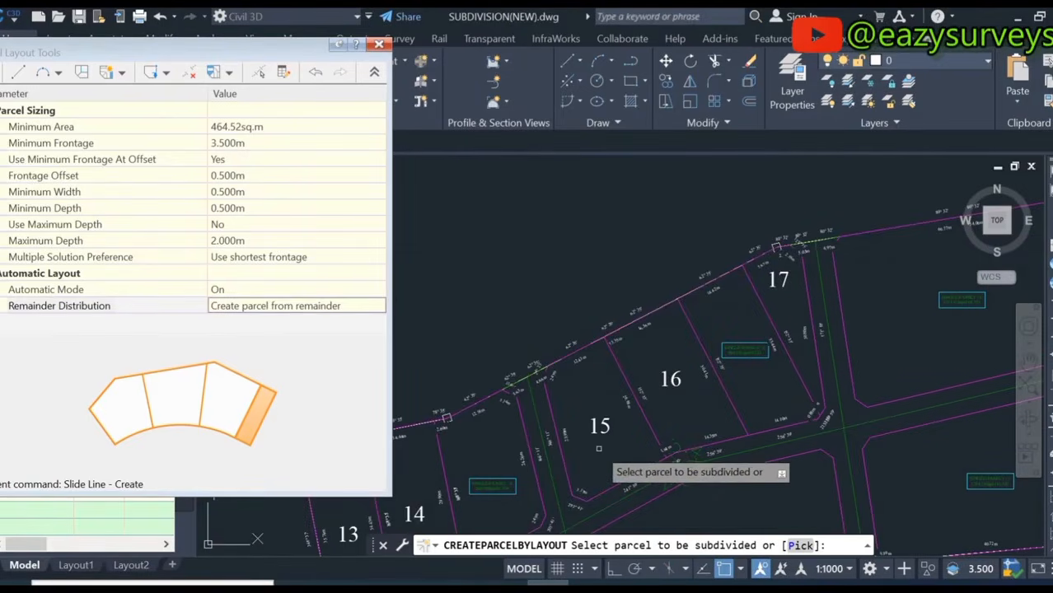
left_click(378, 44)
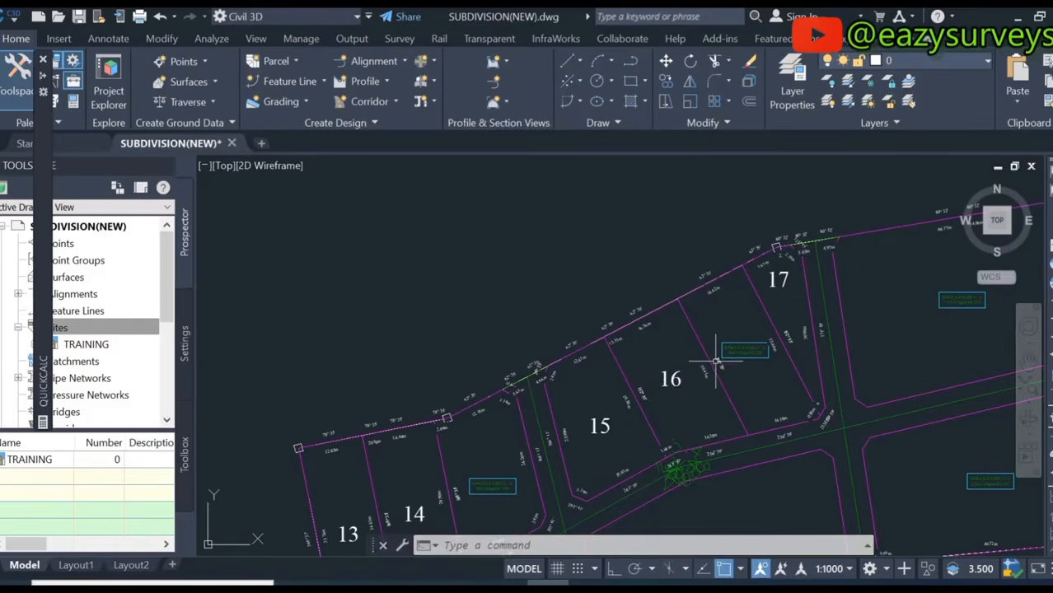
Check the parcel area of lot 17 in its object properties
scroll(793, 293, "up", 4)
scroll(761, 286, "down", 2)
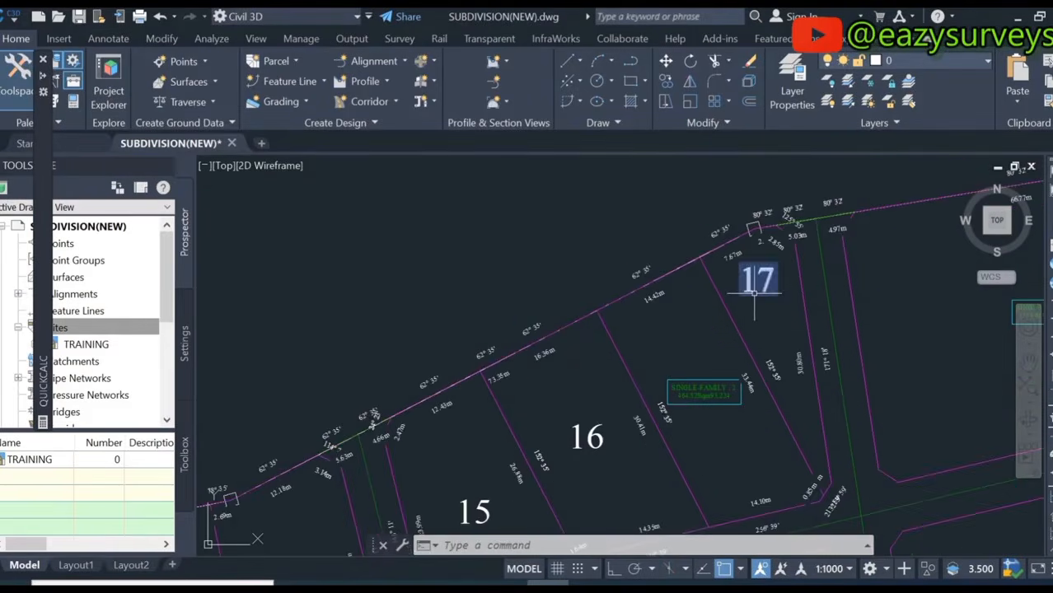
scroll(746, 293, "down", 2)
scroll(736, 268, "up", 2)
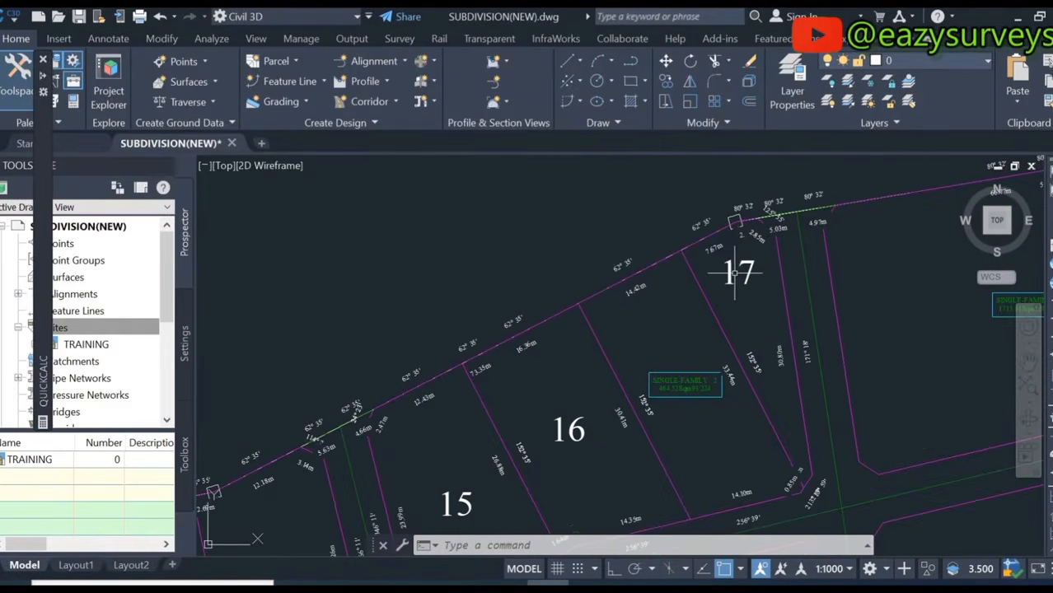
left_click(738, 272)
right_click(747, 276)
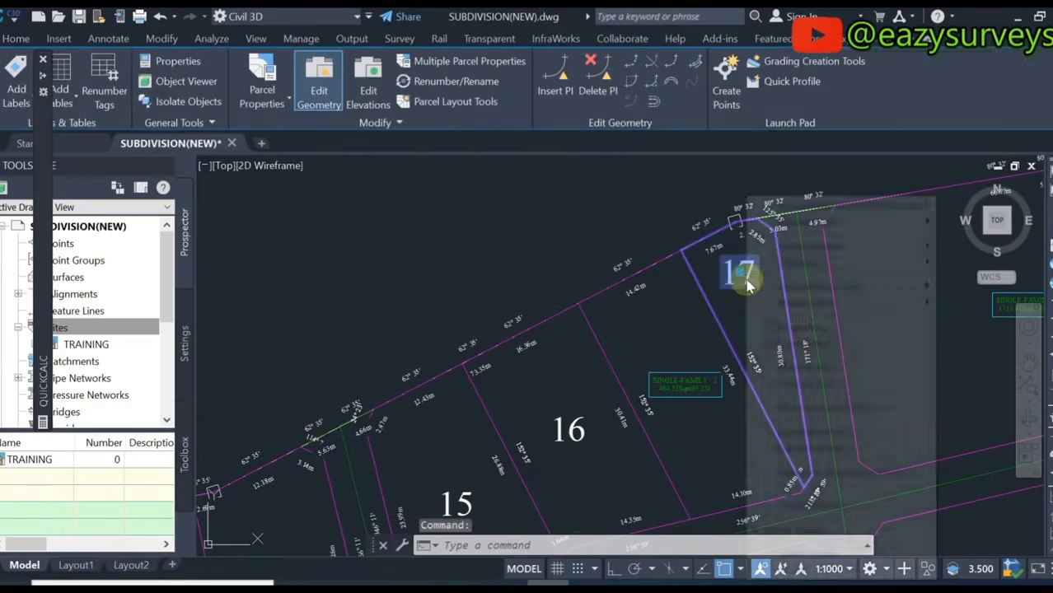
left_click(779, 325)
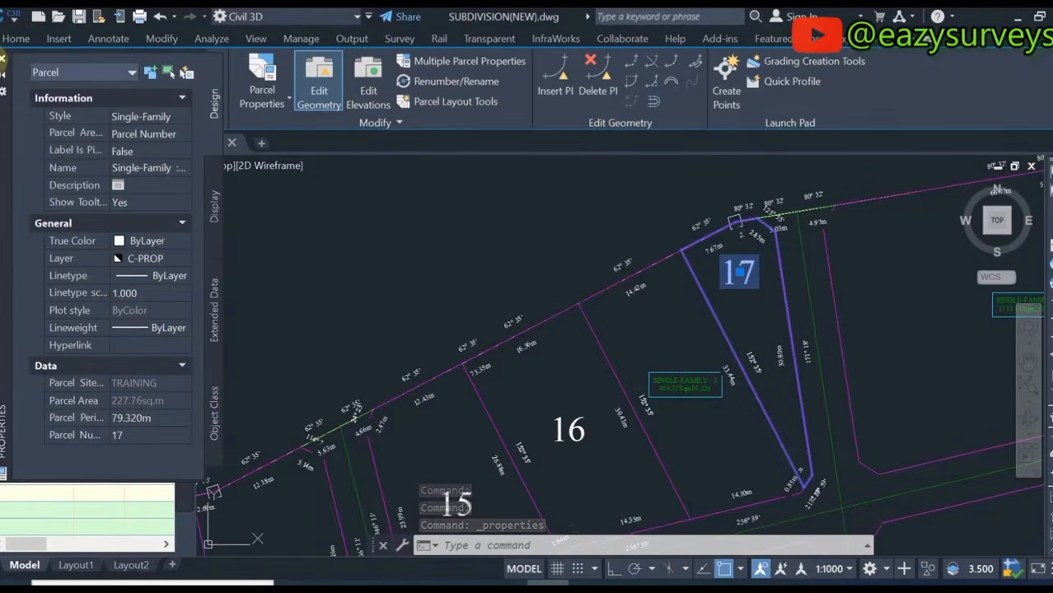
left_click(3, 58)
key("Escape")
Examine the area label of the single-family parcel east of lot 17 and the layout of lots 15 to 17
scroll(577, 320, "down", 4)
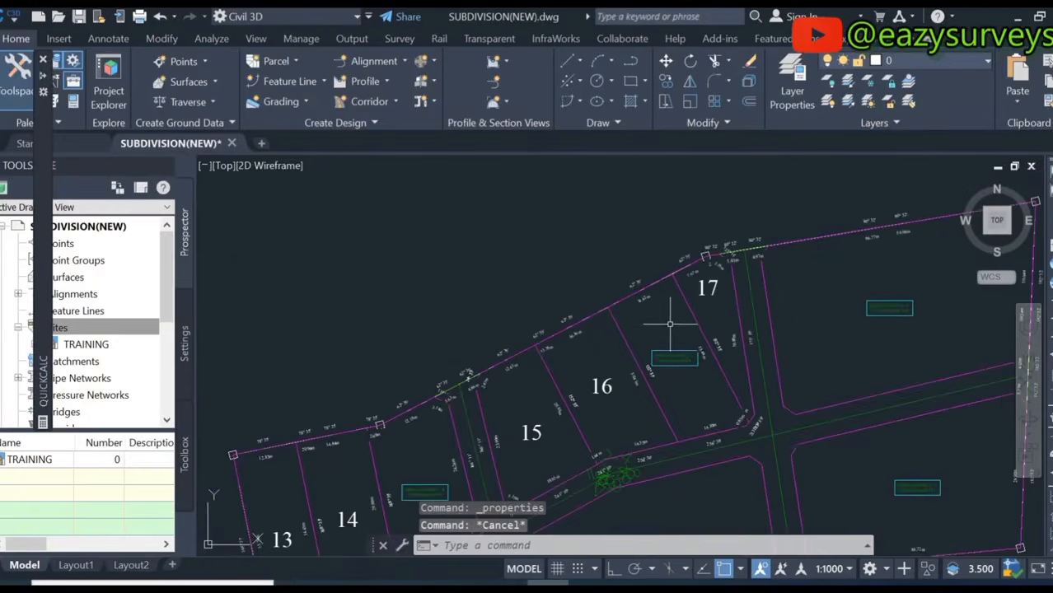
scroll(709, 317, "up", 8)
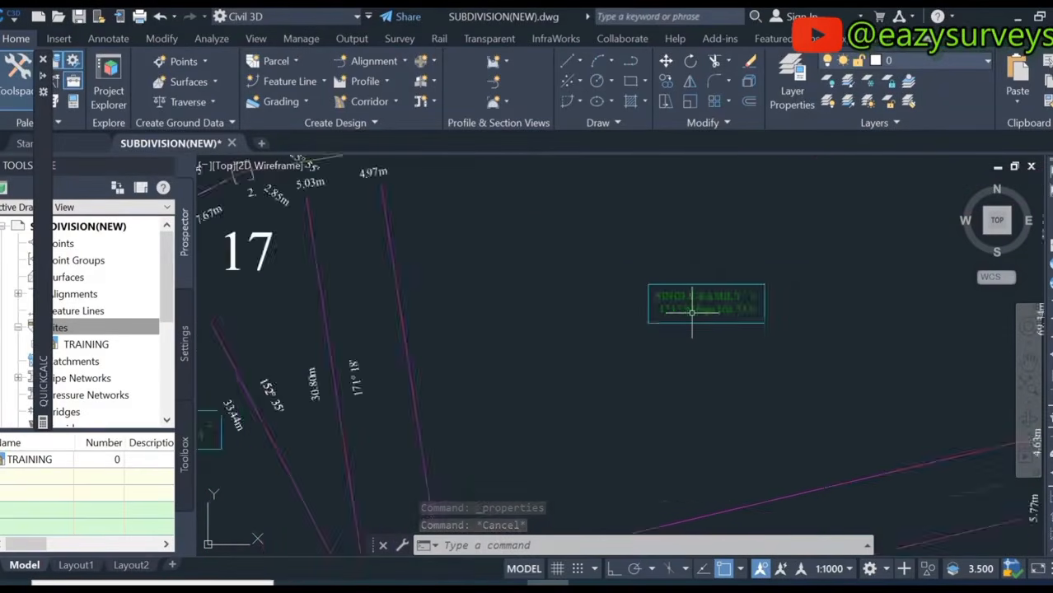
scroll(691, 326, "down", 5)
scroll(565, 306, "up", 2)
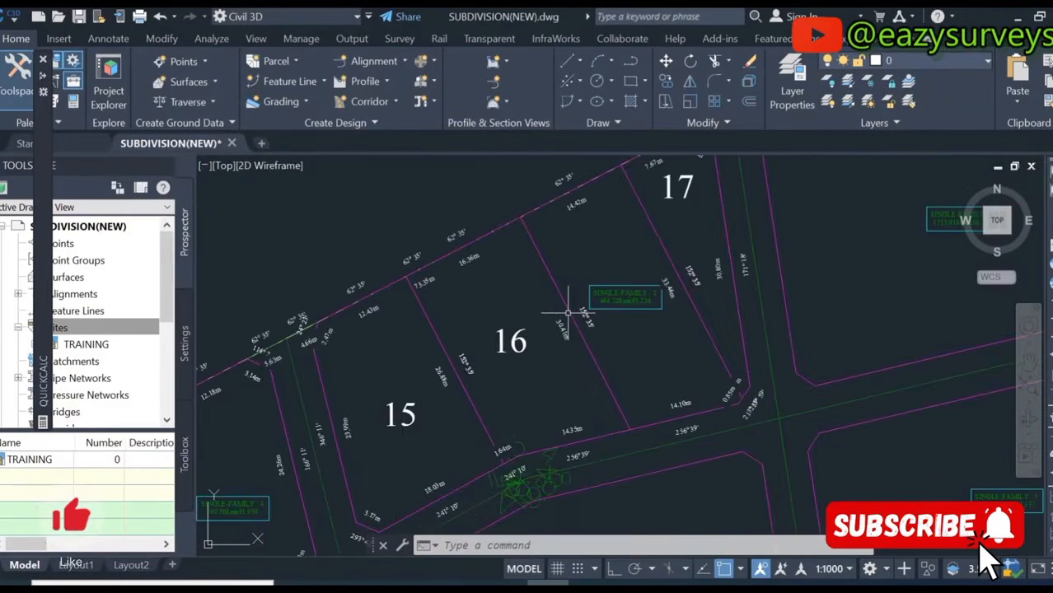
Erase the stray green object cluttering the road south of lots 15 and 16
scroll(560, 272, "up", 2)
scroll(582, 338, "down", 3)
scroll(573, 417, "up", 4)
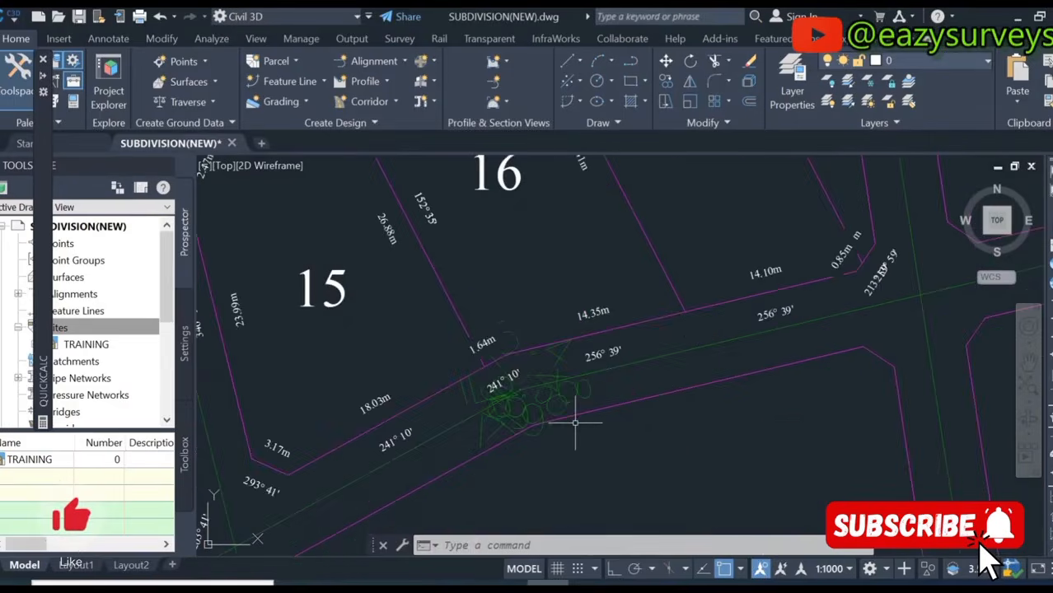
left_click(569, 399)
key("Delete")
scroll(567, 402, "down", 4)
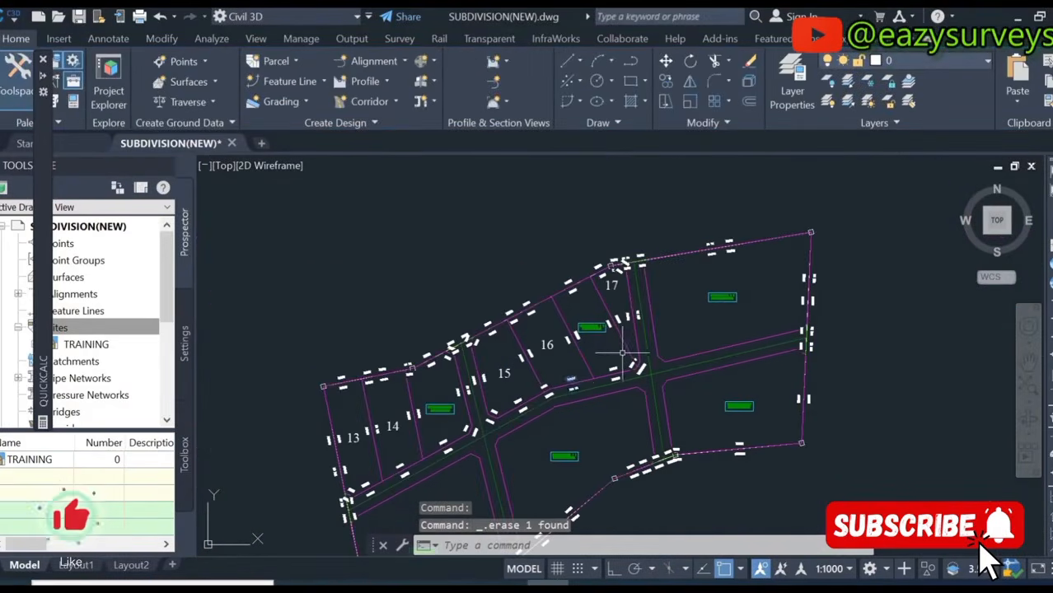
Calculate 1713.91/465 from the Single-Family : 6 parcel's area, copy 3.68 from the result and collapse the calculator
scroll(597, 338, "up", 5)
middle_click_drag(592, 333, 539, 365)
scroll(698, 308, "down", 2)
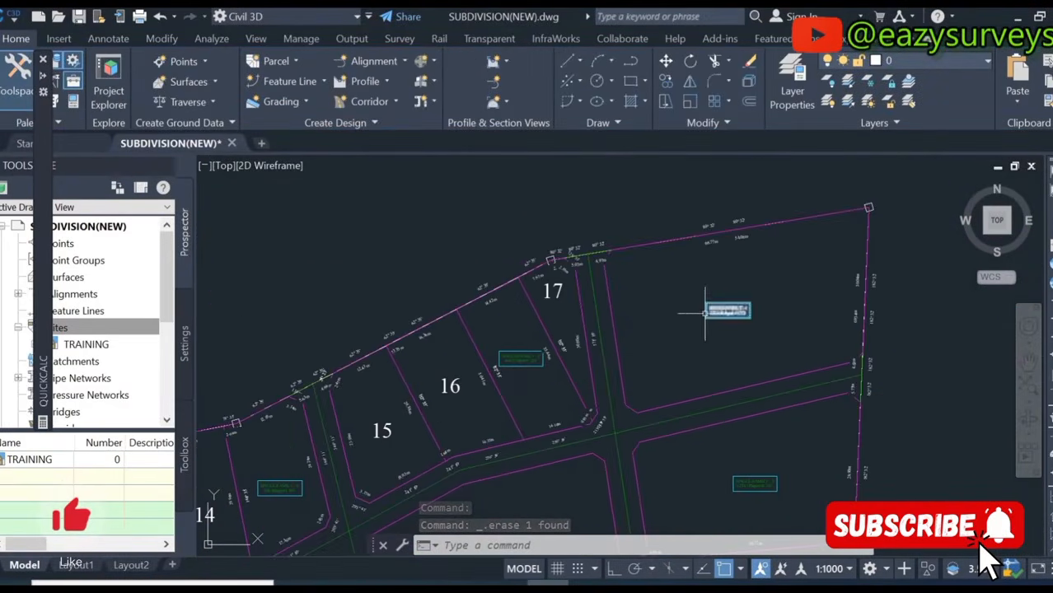
scroll(736, 306, "up", 2)
left_click(43, 76)
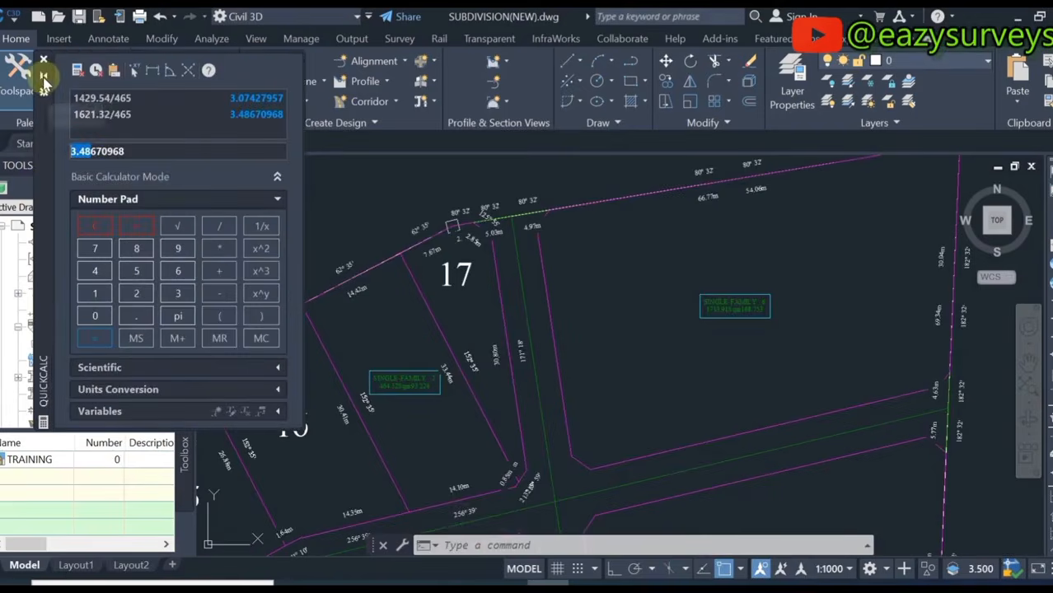
scroll(673, 294, "up", 4)
middle_click_drag(859, 322, 695, 348)
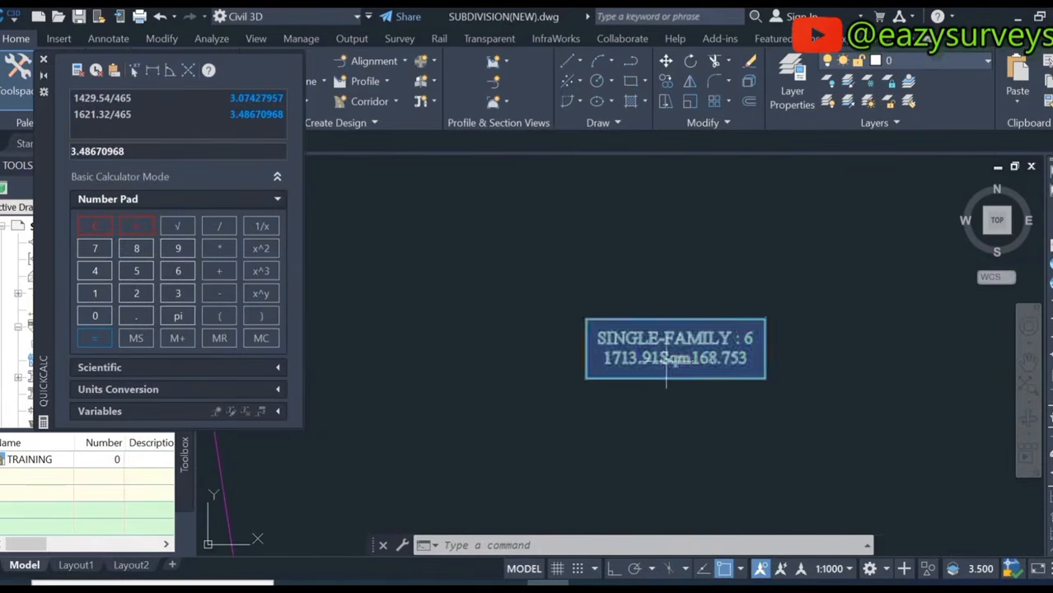
double_click(95, 151)
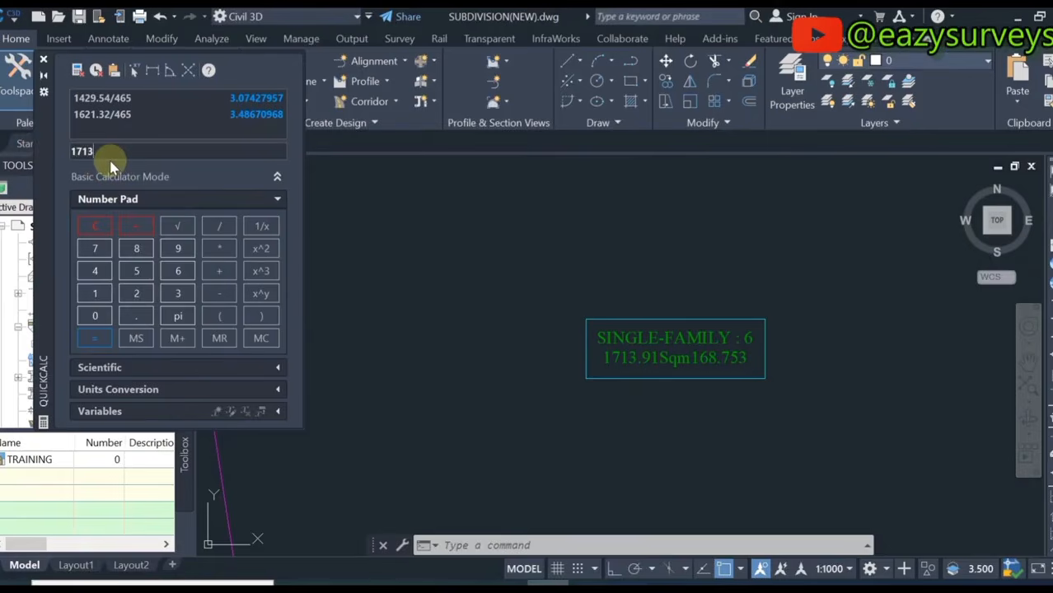
left_click(223, 225)
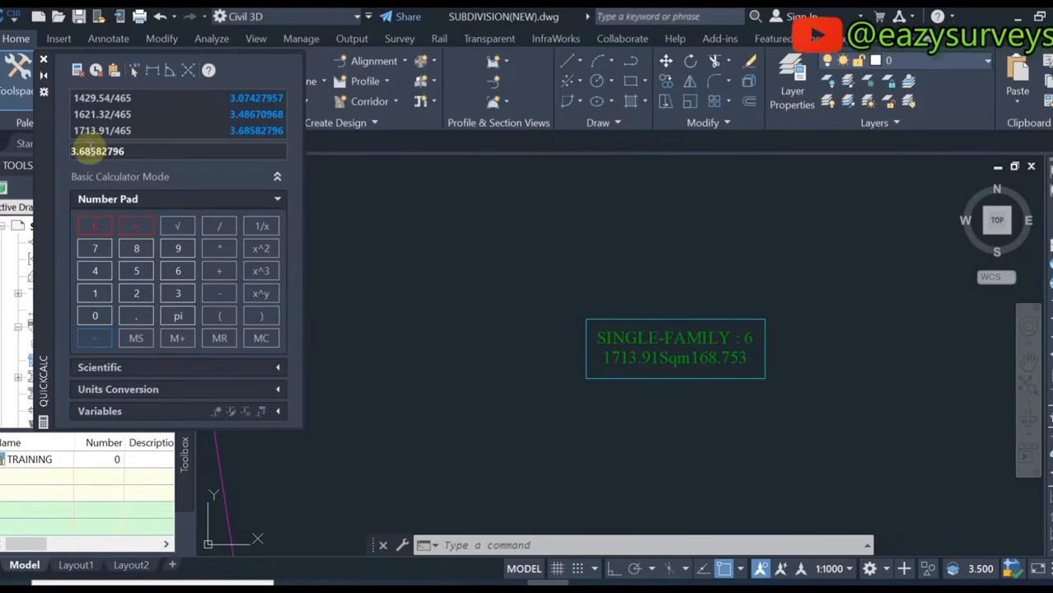
right_click(80, 152)
left_click(115, 198)
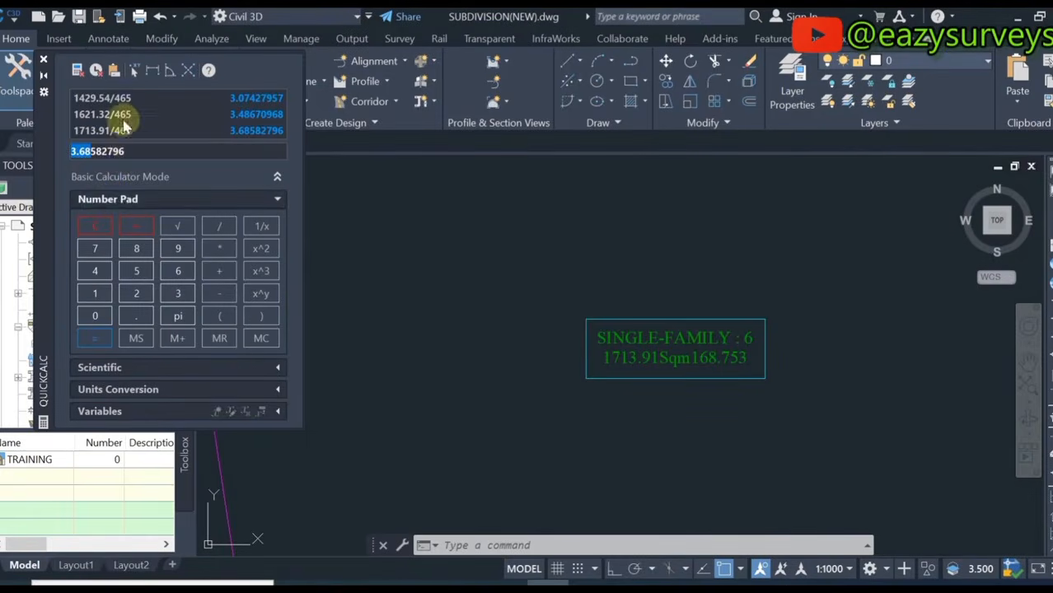
left_click(44, 76)
Open the parcel creation tools and set the minimum frontage to 3.68 m, keeping Create parcel from remainder
scroll(449, 275, "down", 3)
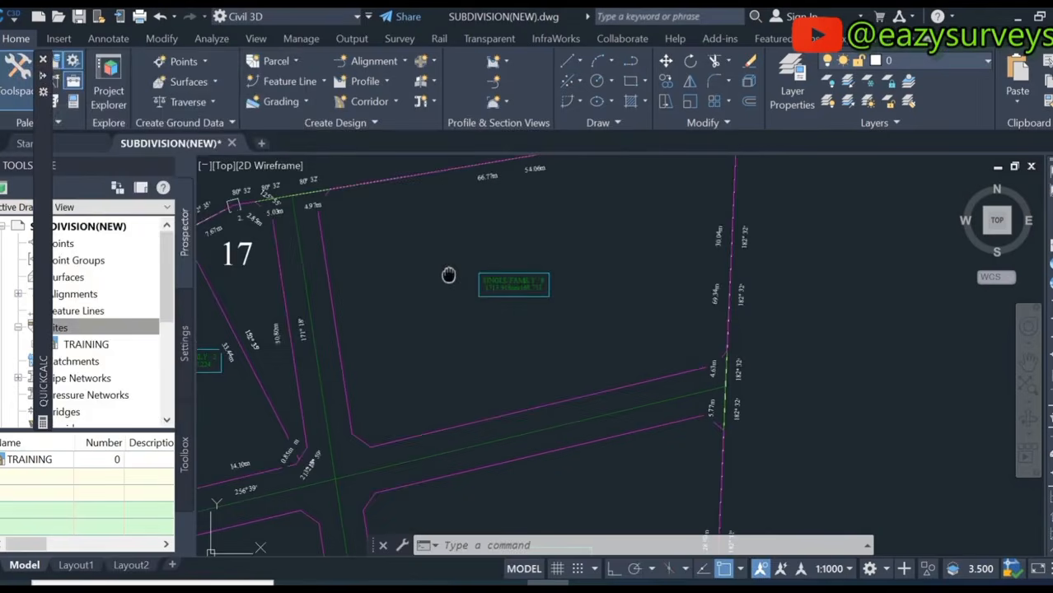
left_click(293, 62)
left_click(299, 89)
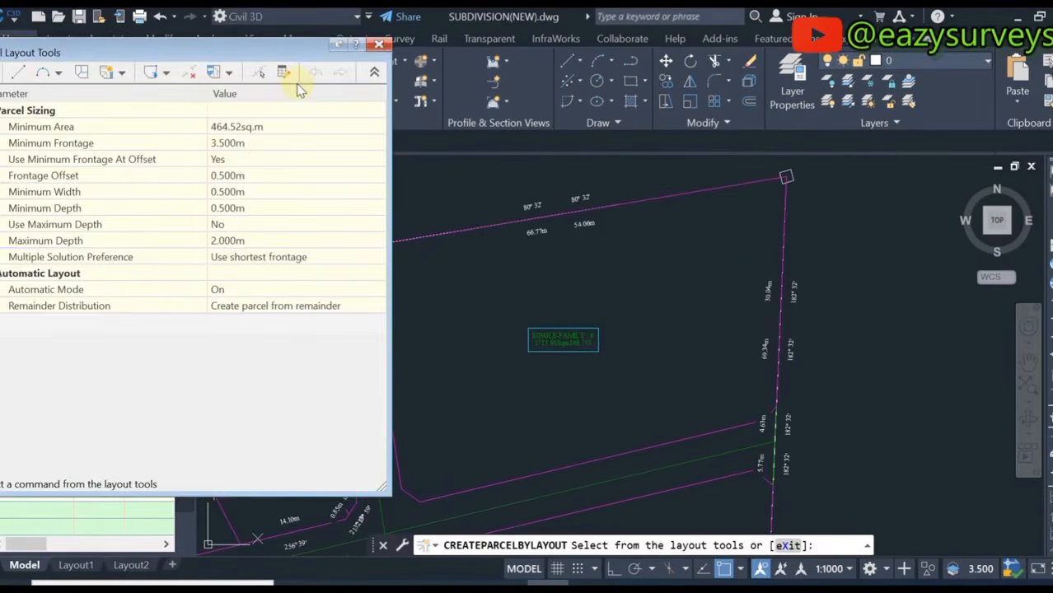
left_click(239, 144)
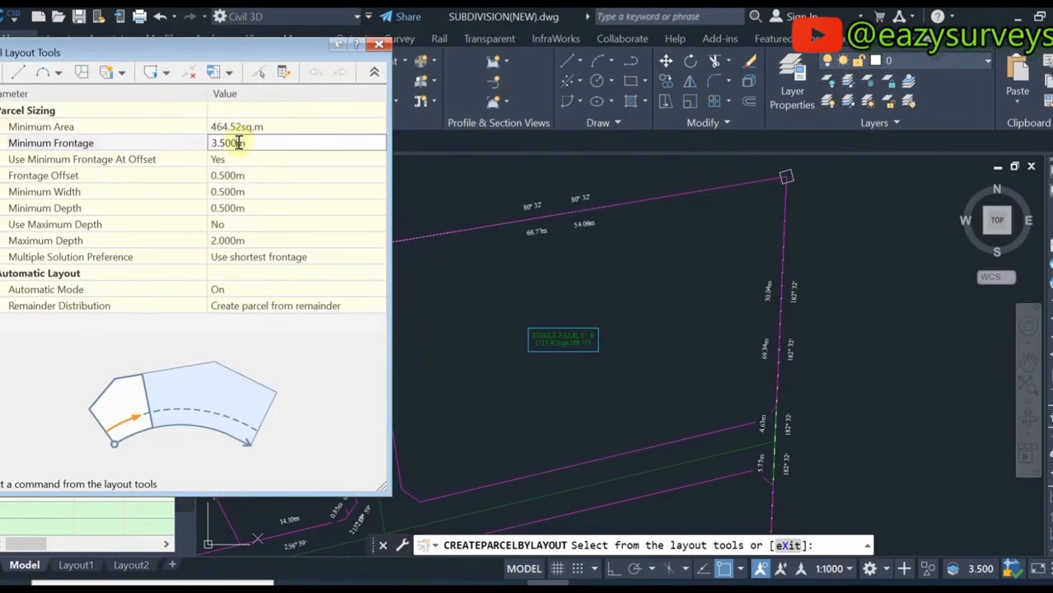
right_click(349, 142)
left_click(383, 207)
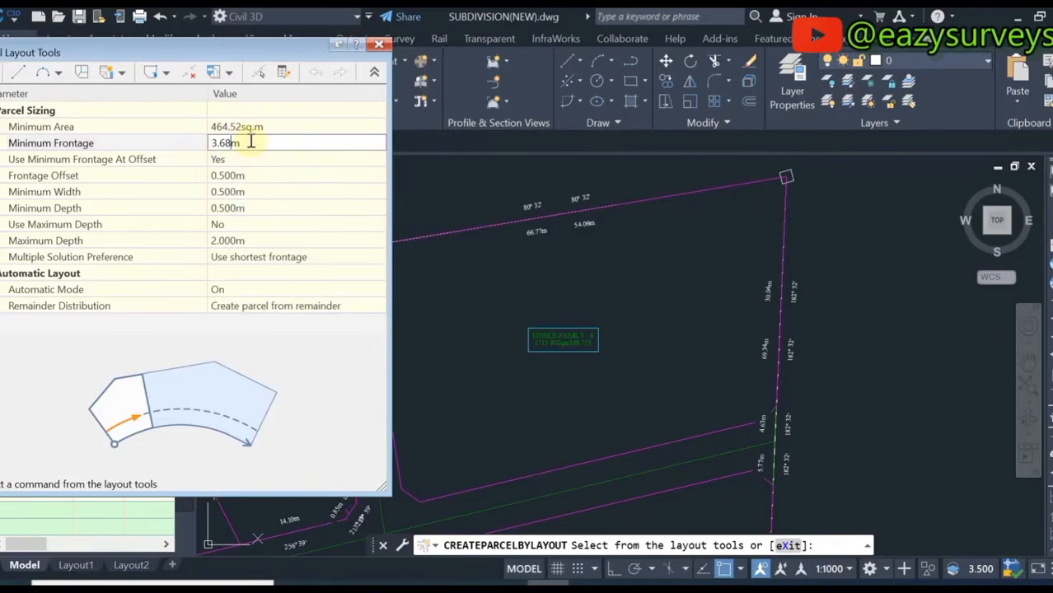
left_click(266, 308)
double_click(295, 307)
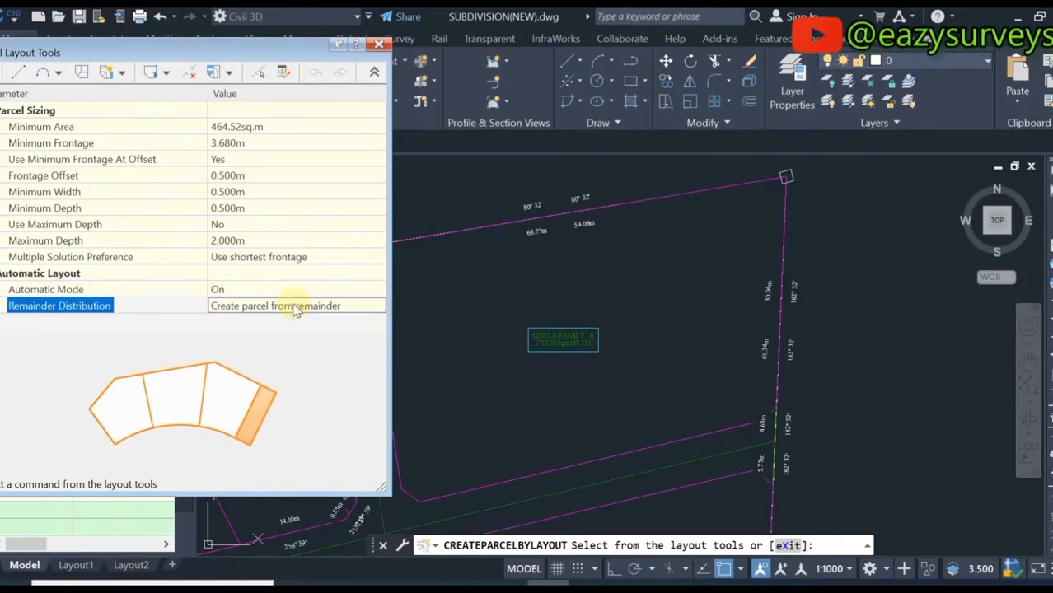
Start Slide Line - Create in the TRAINING site with the Single-Family style and select the Single-Family : 6 parcel for subdivision
left_click(118, 74)
left_click(140, 94)
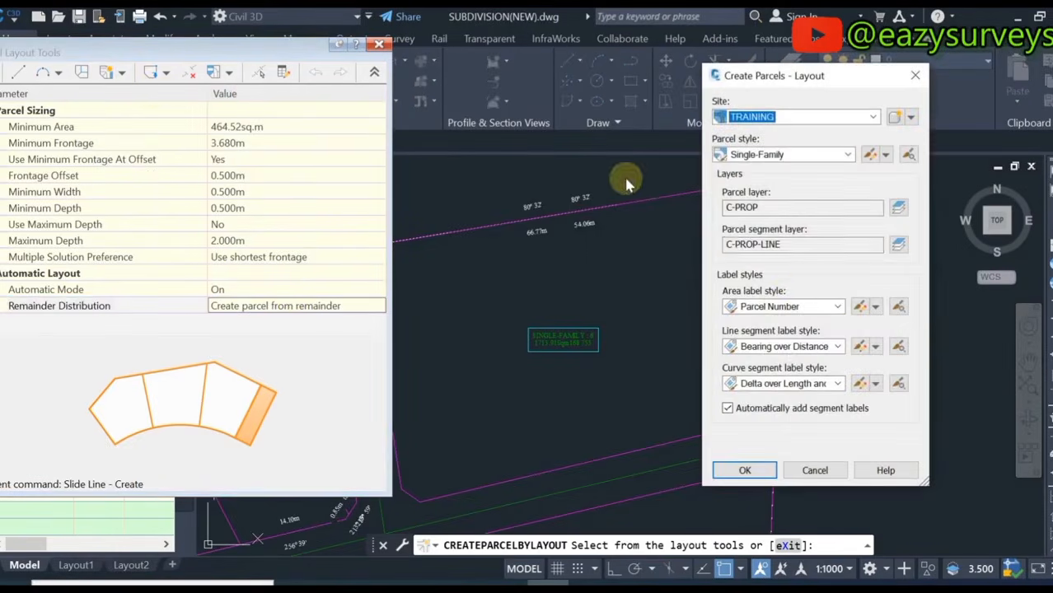
left_click(746, 470)
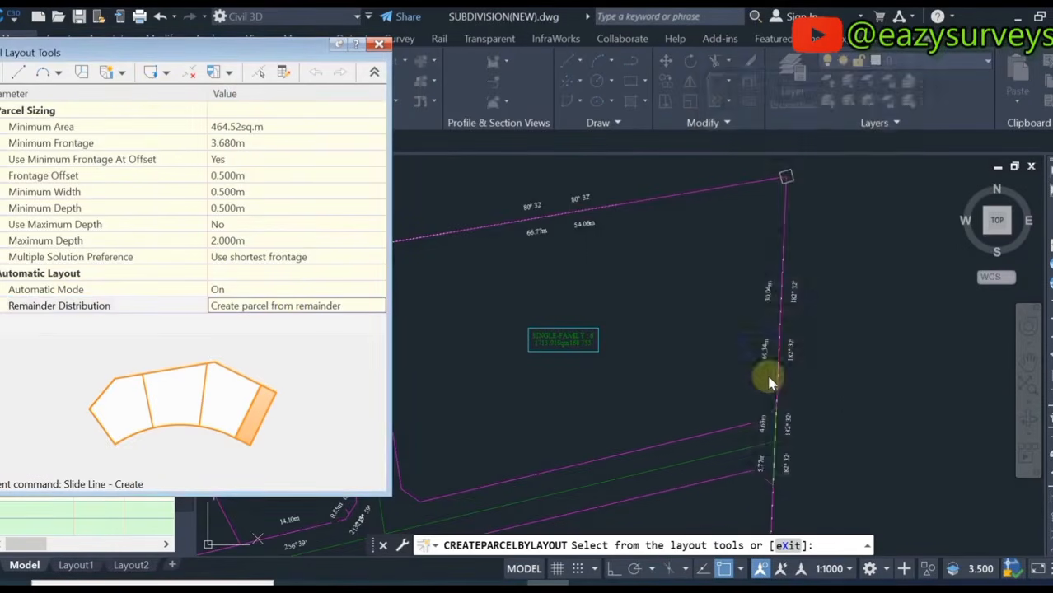
scroll(759, 372, "up", 3)
scroll(746, 377, "up", 3)
left_click(747, 376)
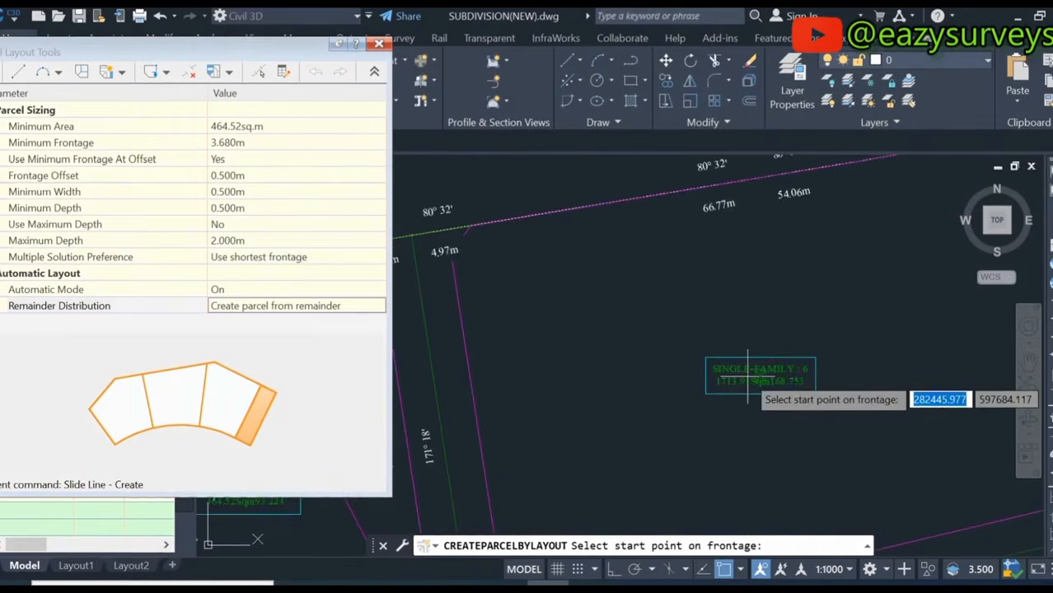
Define the frontage along the parcel's northern boundary, from the chamfer end at the west road to the northeast corner
left_click(461, 232)
scroll(495, 210, "down", 2)
scroll(523, 203, "up", 3)
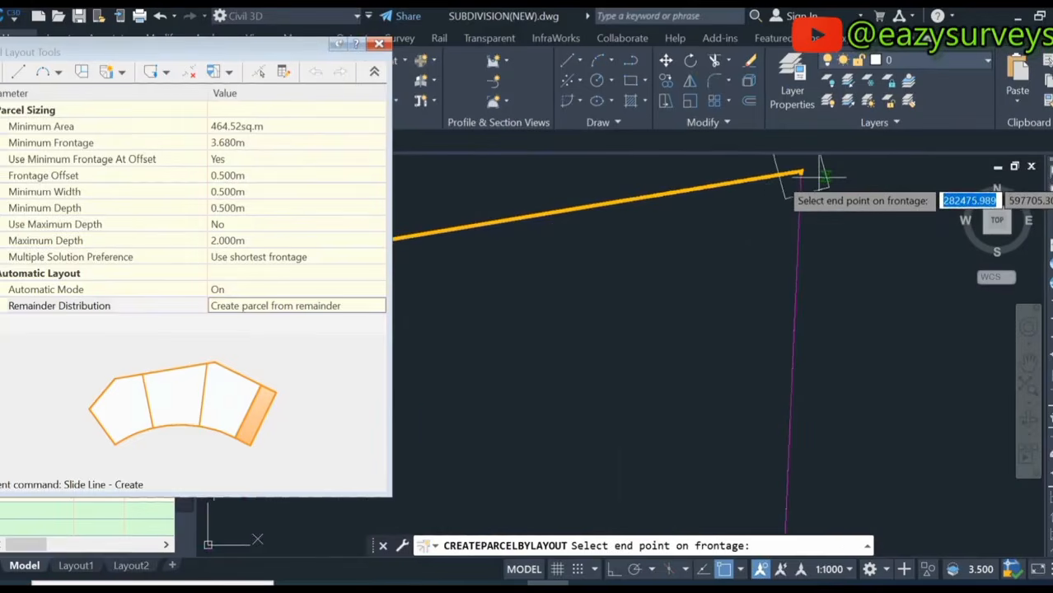
left_click(823, 171)
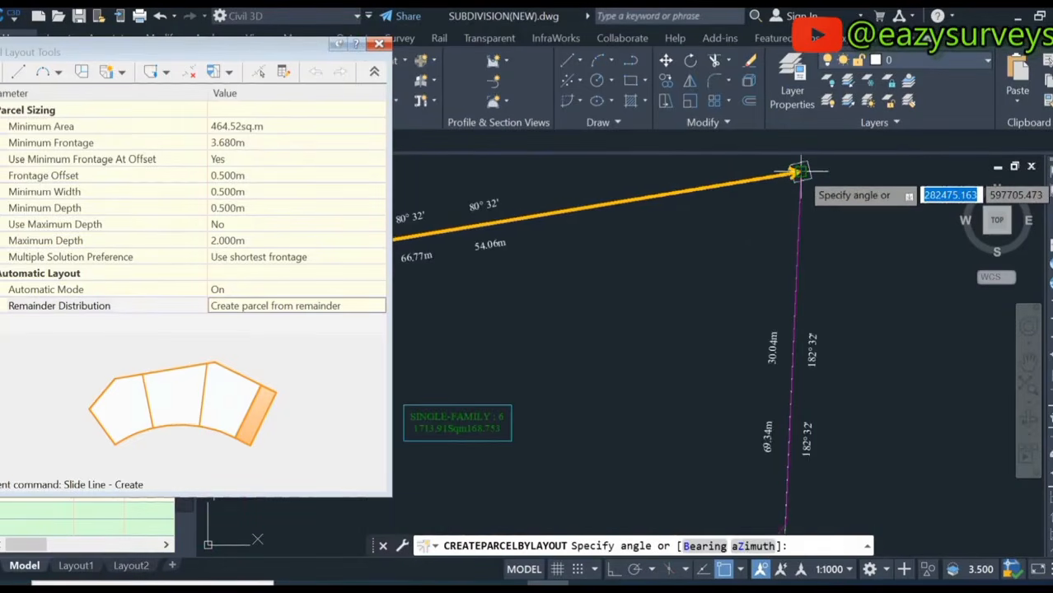
Subdivide the Single-Family : 6 parcel with slide lines at an angle of 90, accept the proposed lots and close the layout tools
type("90")
key("Return")
scroll(793, 247, "down", 6)
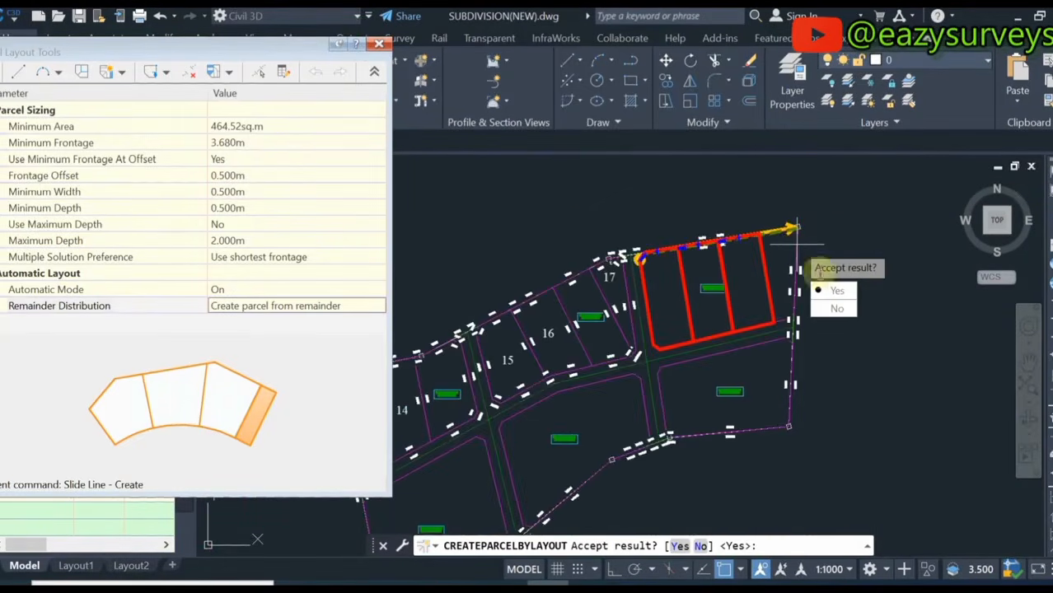
key("Return")
scroll(725, 353, "up", 6)
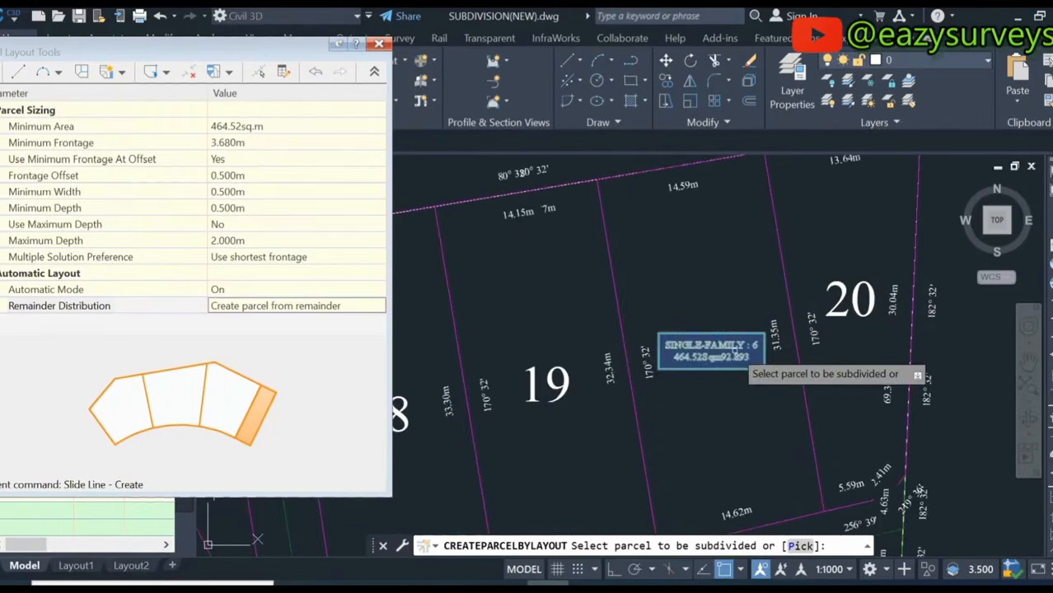
scroll(725, 357, "down", 6)
scroll(741, 363, "up", 3)
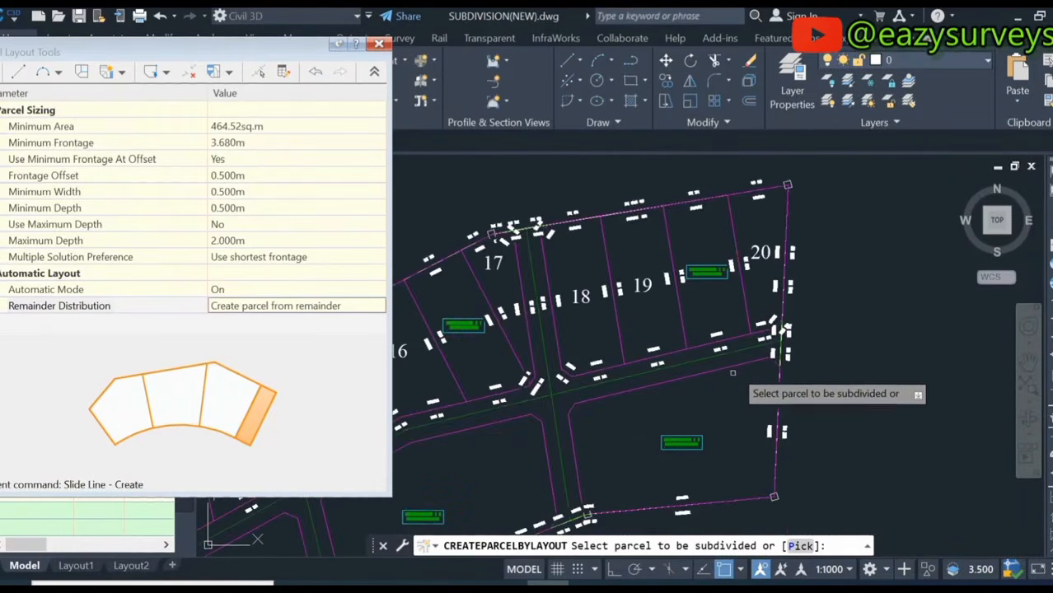
scroll(749, 355, "down", 1)
scroll(748, 355, "down", 3)
scroll(735, 364, "up", 3)
key("Escape")
key("Escape")
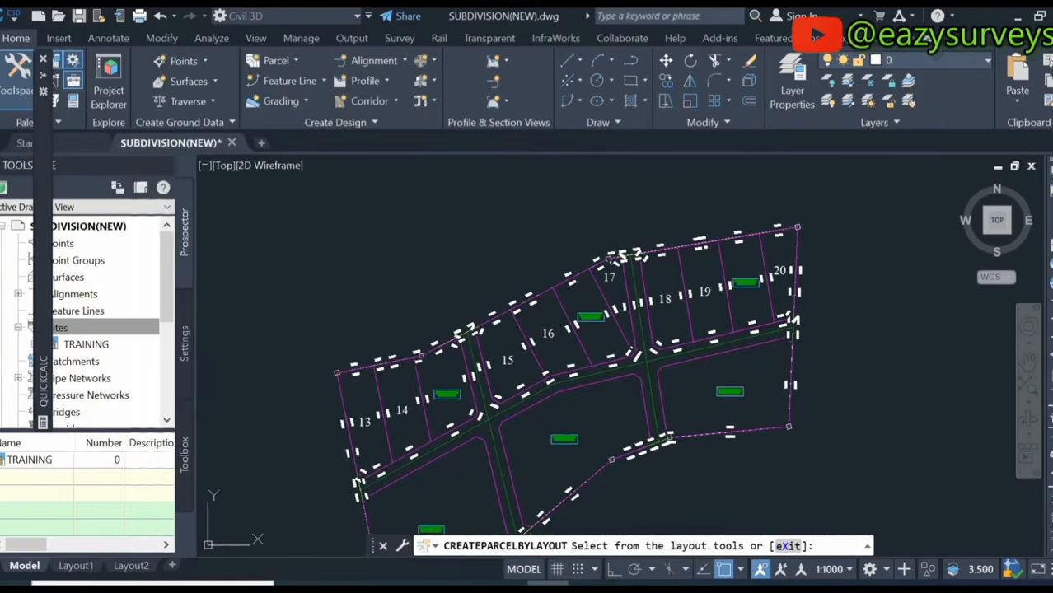
Examine the area label of the undivided single-family parcel across the road south of lots 18 to 20
scroll(695, 375, "up", 4)
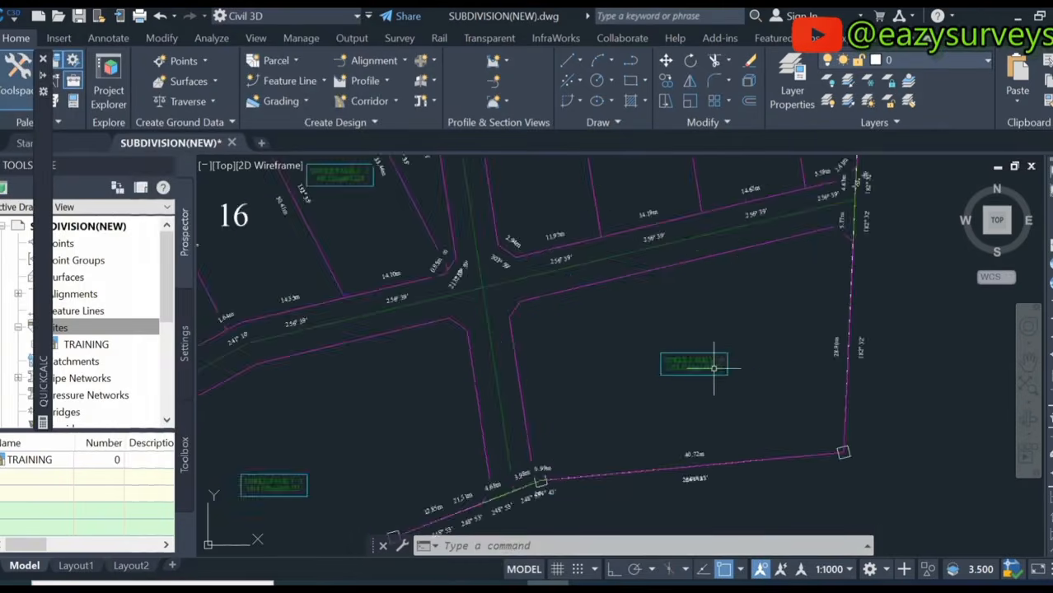
scroll(694, 373, "up", 3)
scroll(671, 365, "down", 2)
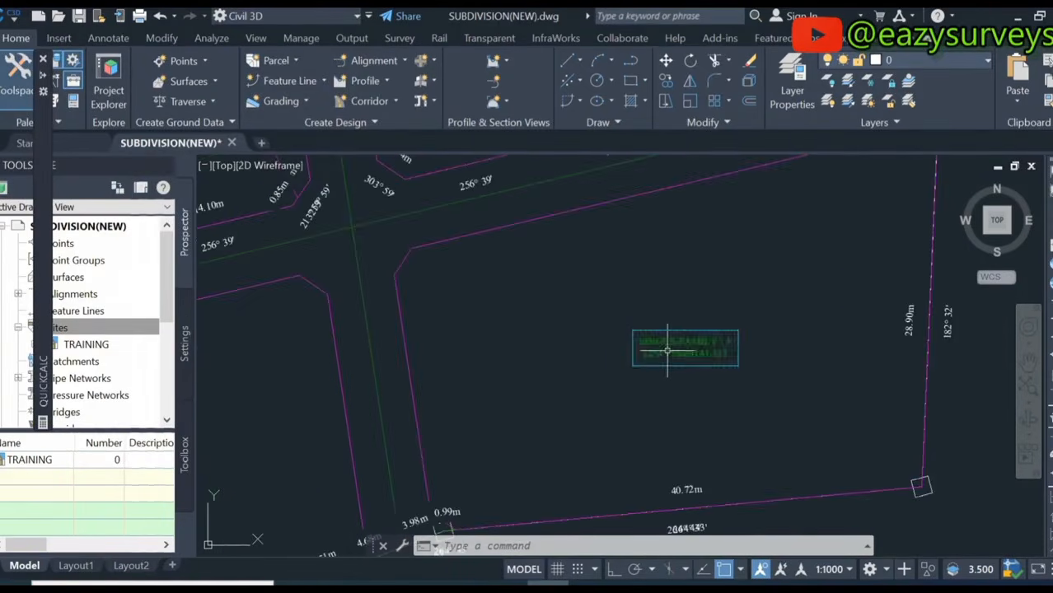
scroll(659, 363, "up", 3)
scroll(655, 361, "down", 4)
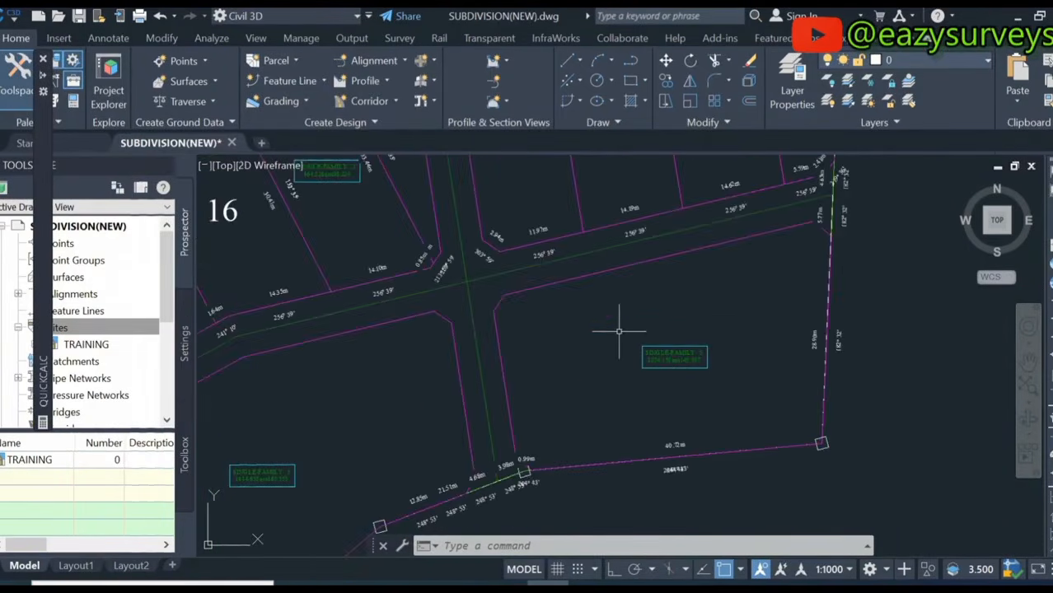
scroll(641, 352, "up", 4)
scroll(691, 346, "down", 4)
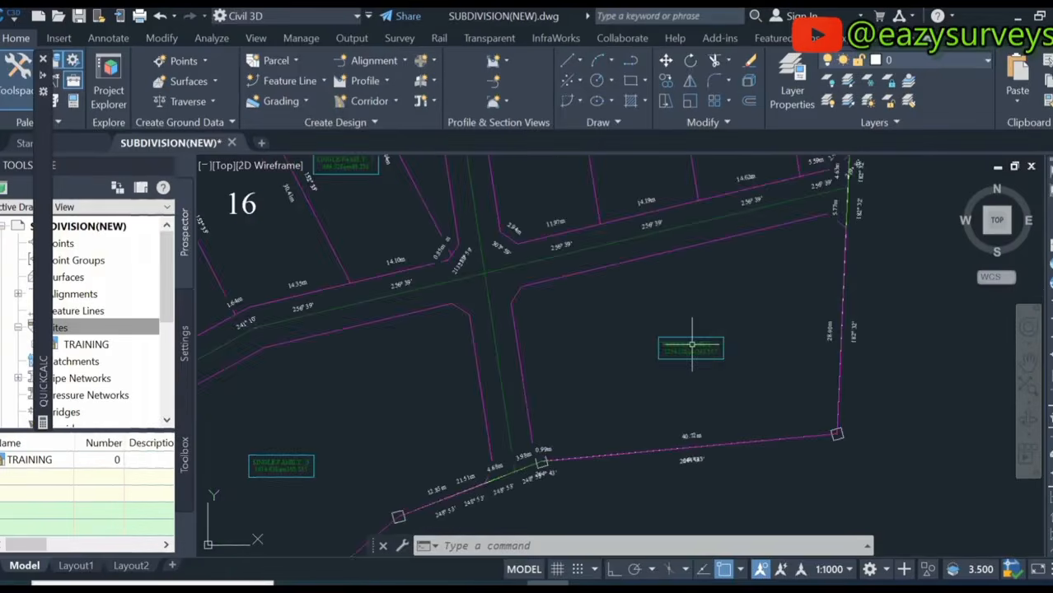
scroll(696, 375, "up", 2)
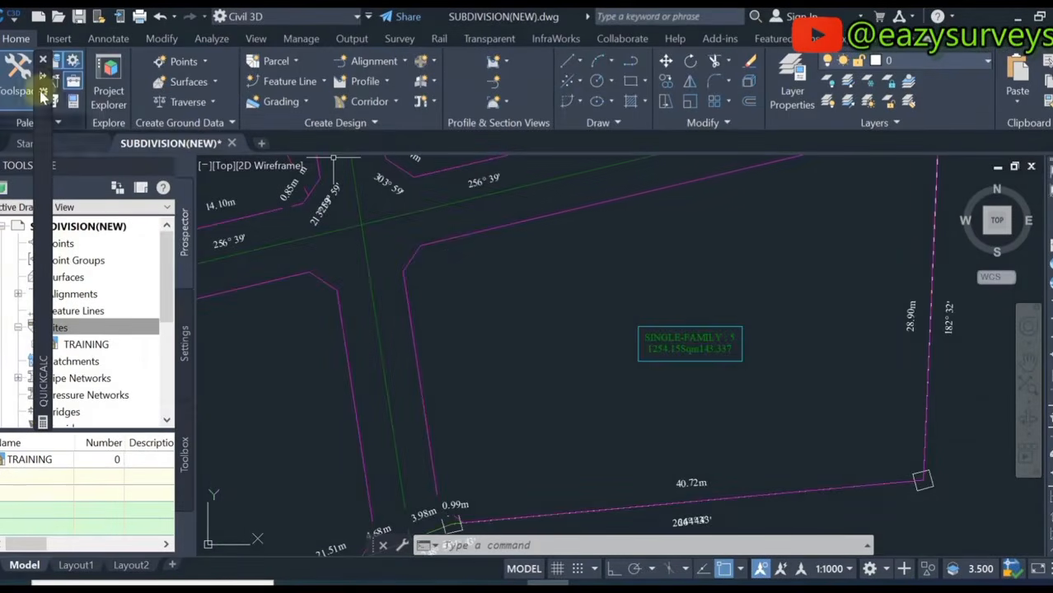
Calculate 1254.15/465 from the Single-Family : 5 parcel's area and collapse the calculator
mouse_move(45, 74)
left_click_drag(129, 152, 64, 152)
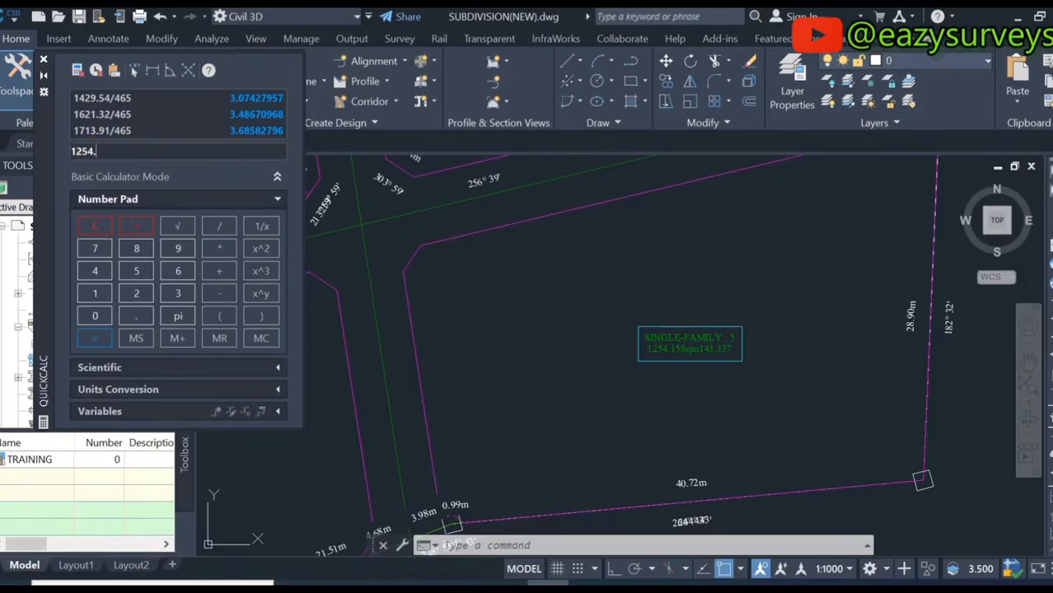
left_click(220, 225)
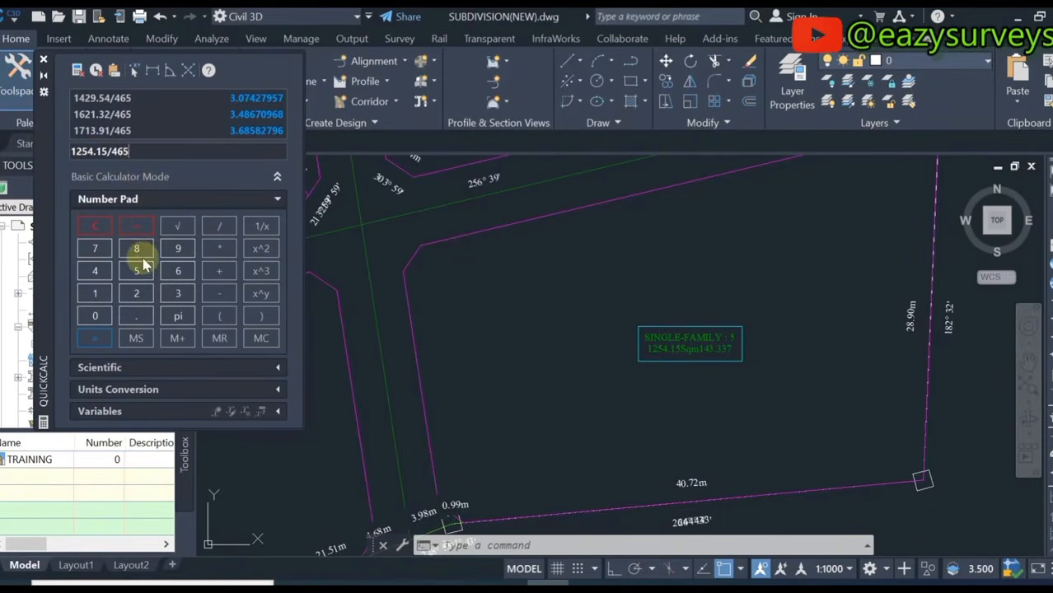
left_click(95, 338)
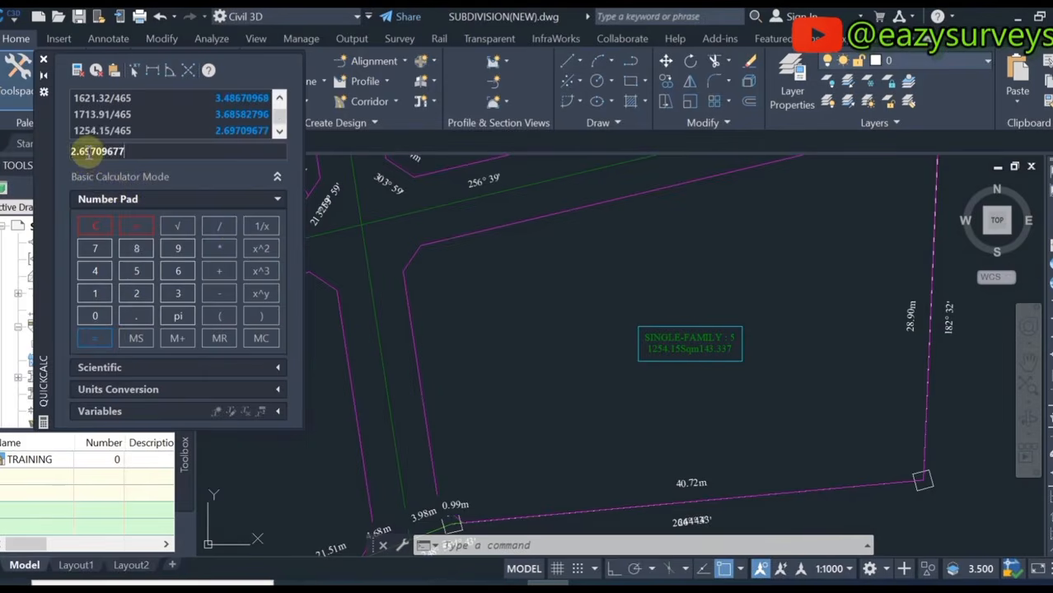
left_click(45, 77)
Open the parcel creation tools and set the minimum frontage to 2.7 m, keeping Create parcel from remainder as the remainder distribution
left_click(292, 63)
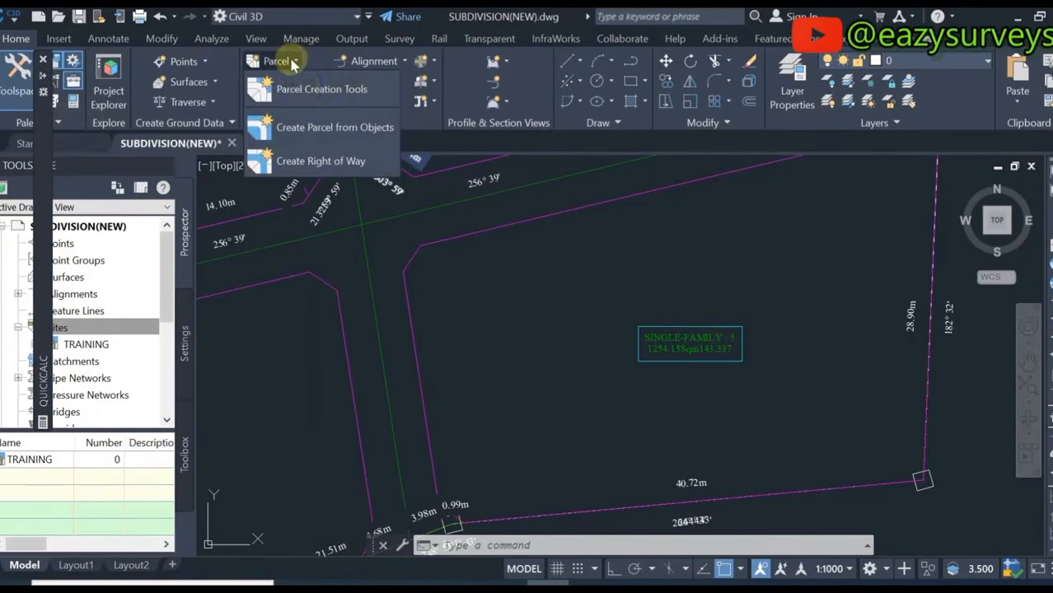
left_click(307, 92)
left_click(233, 143)
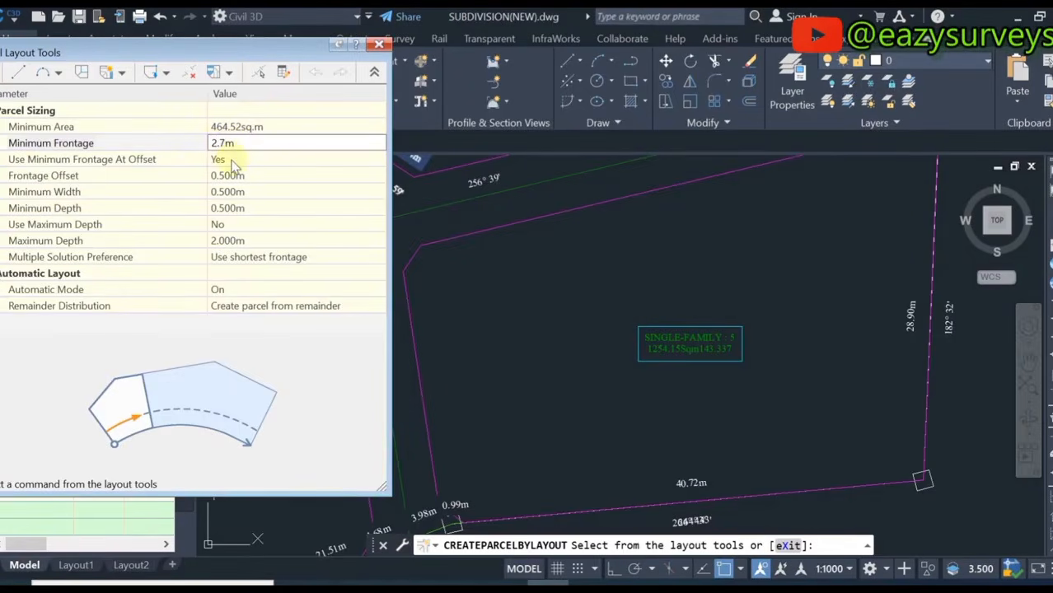
left_click(272, 306)
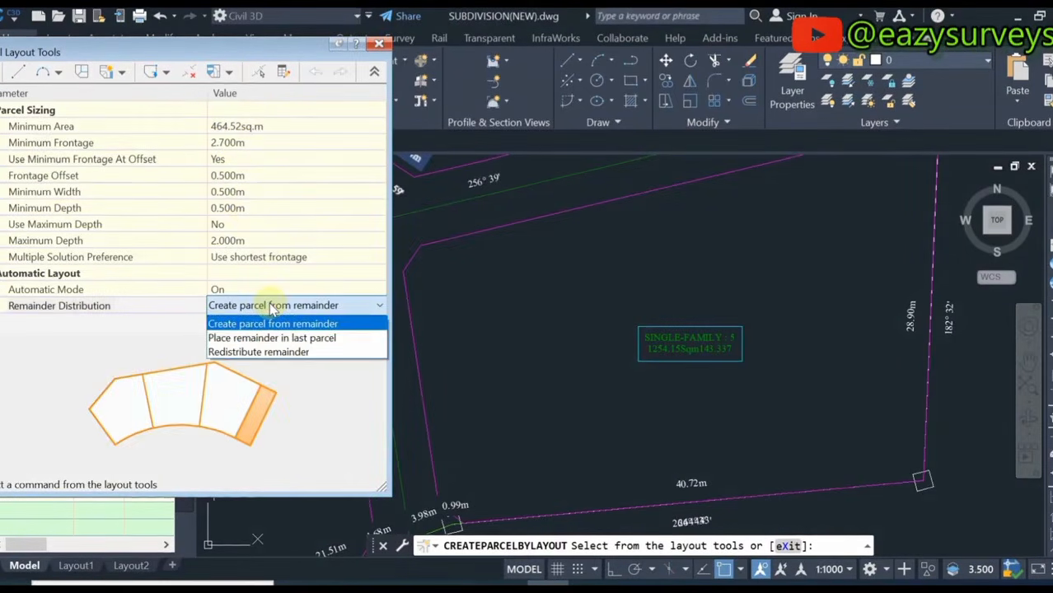
left_click(272, 306)
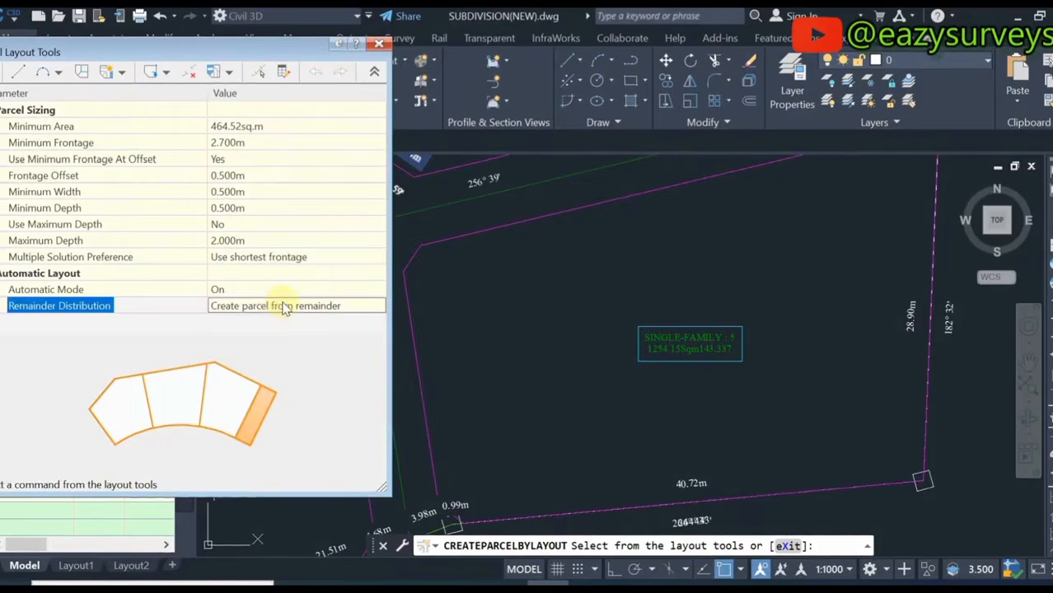
Start creating slide lines in the TRAINING site with the Single-Family style and Parcel Number labels, selecting the Single-Family : 5 parcel
left_click(107, 74)
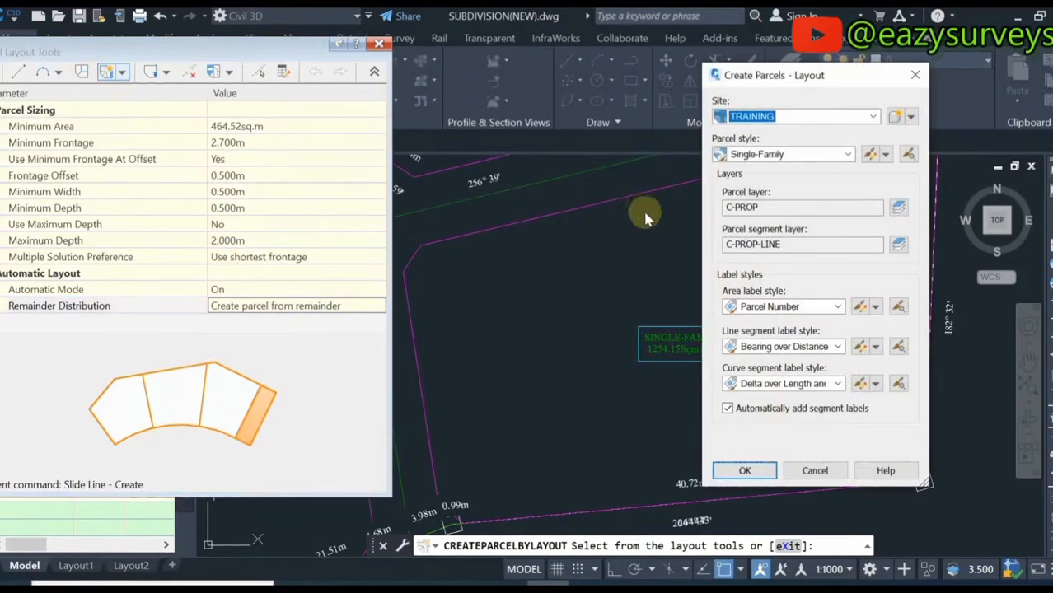
left_click(746, 471)
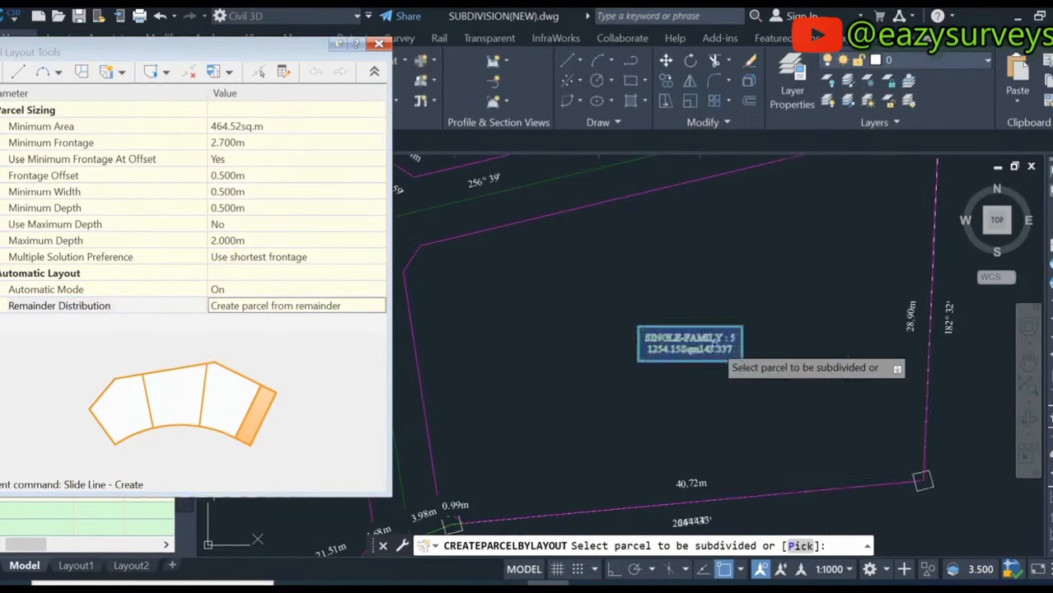
scroll(705, 284, "down", 2)
scroll(709, 347, "up", 6)
scroll(700, 333, "down", 1)
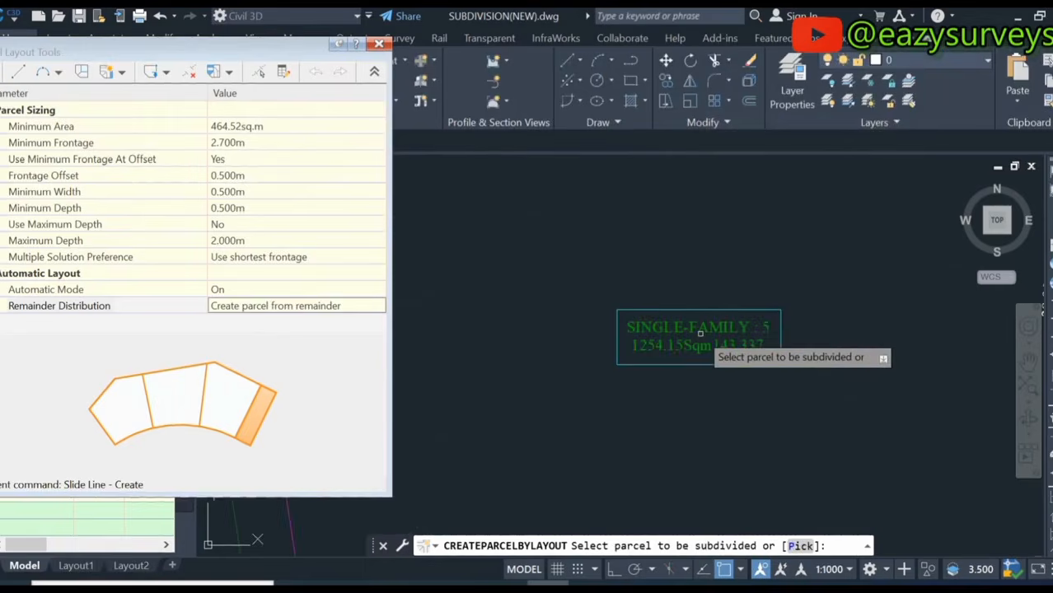
left_click(700, 332)
Define the frontage along the parcel's southern boundary, from the southeast corner to the chamfer end at the west road
scroll(700, 330, "down", 2)
scroll(788, 381, "down", 3)
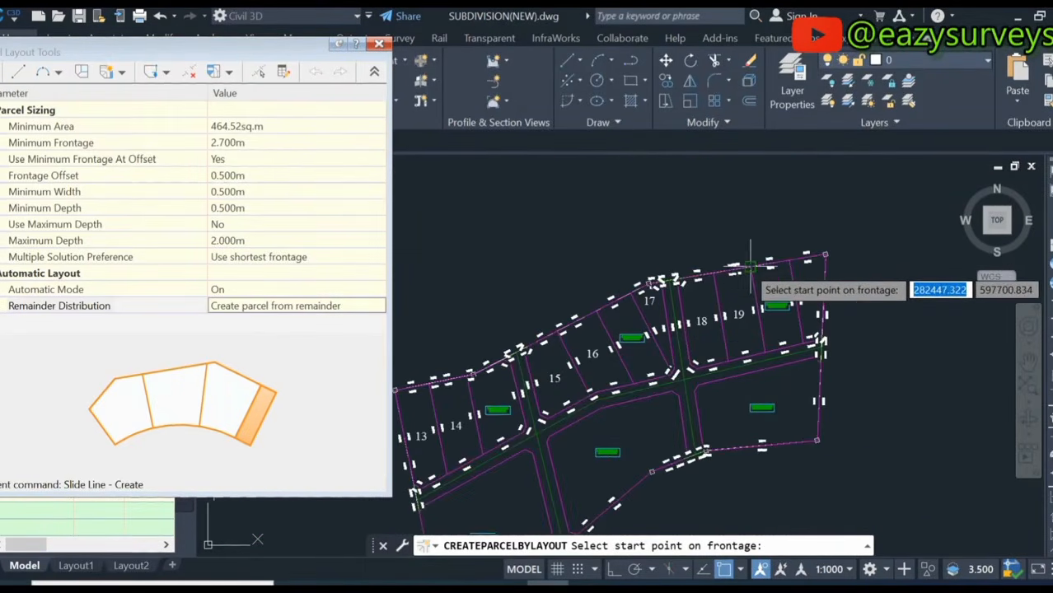
scroll(718, 441, "up", 4)
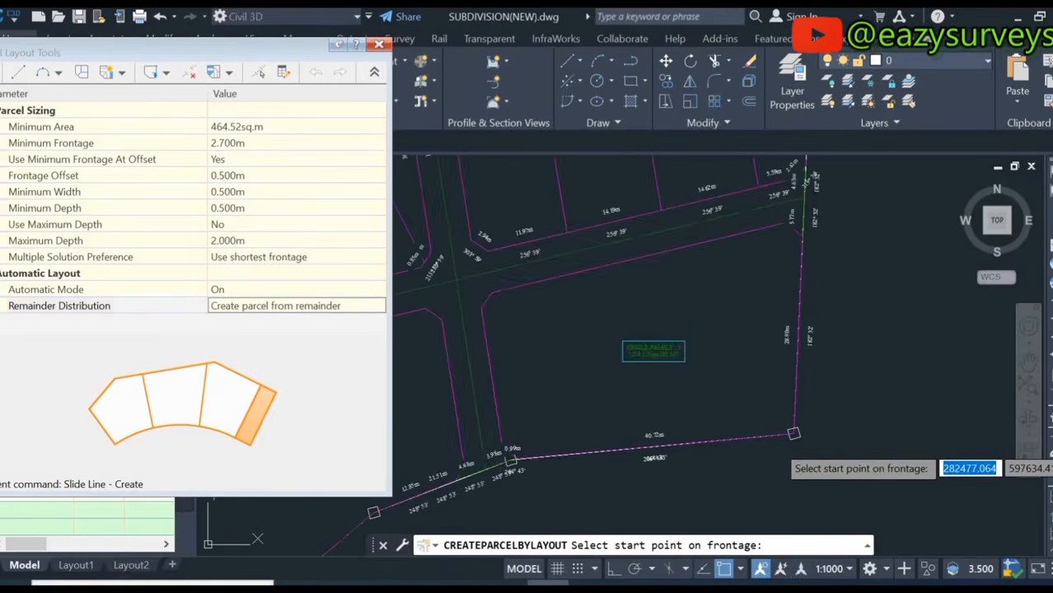
left_click(749, 430)
scroll(750, 430, "down", 3)
scroll(750, 428, "up", 5)
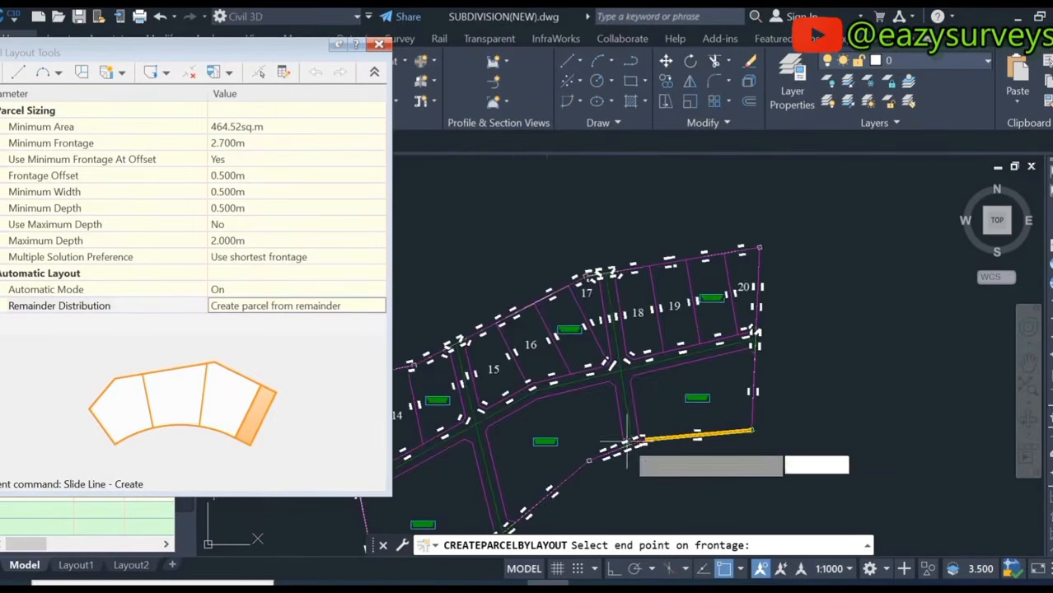
scroll(748, 424, "up", 1)
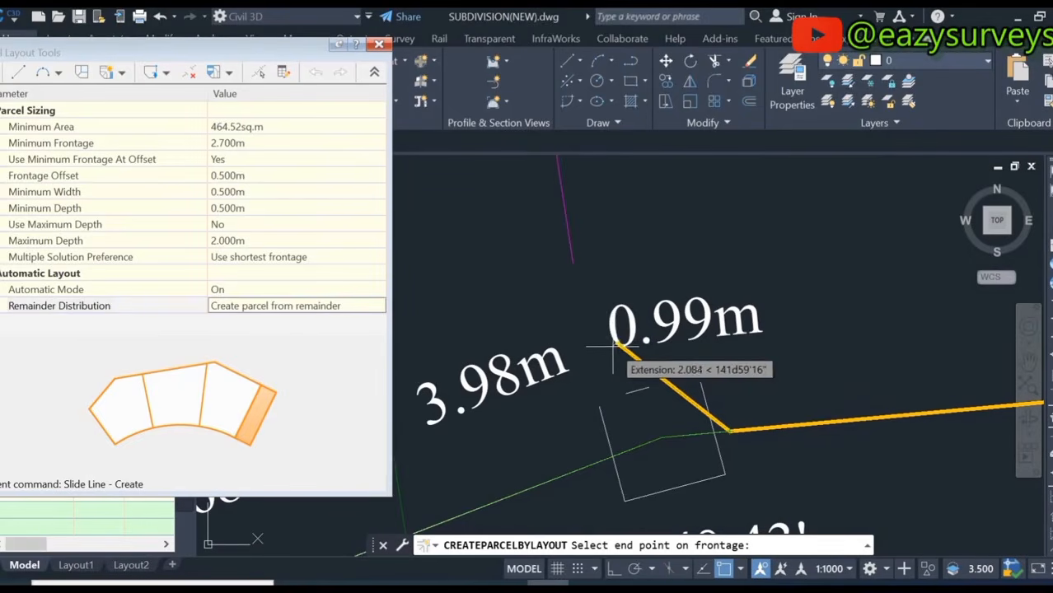
left_click(580, 313)
scroll(582, 317, "down", 3)
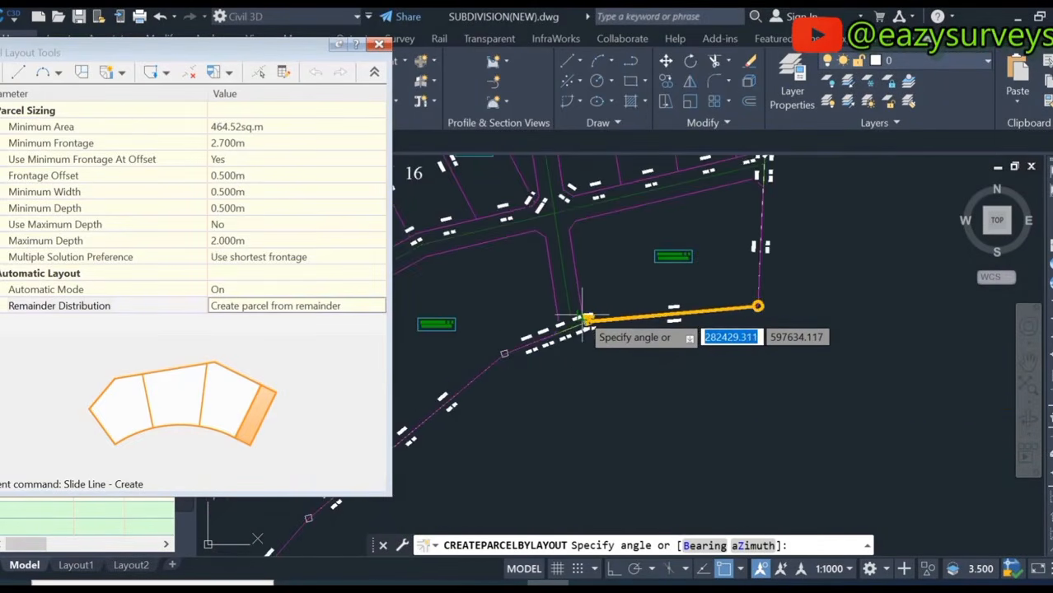
Subdivide the Single-Family : 5 parcel with slide lines at an angle of 90, accept the proposed lots and close the layout tools
type("90")
key("Return")
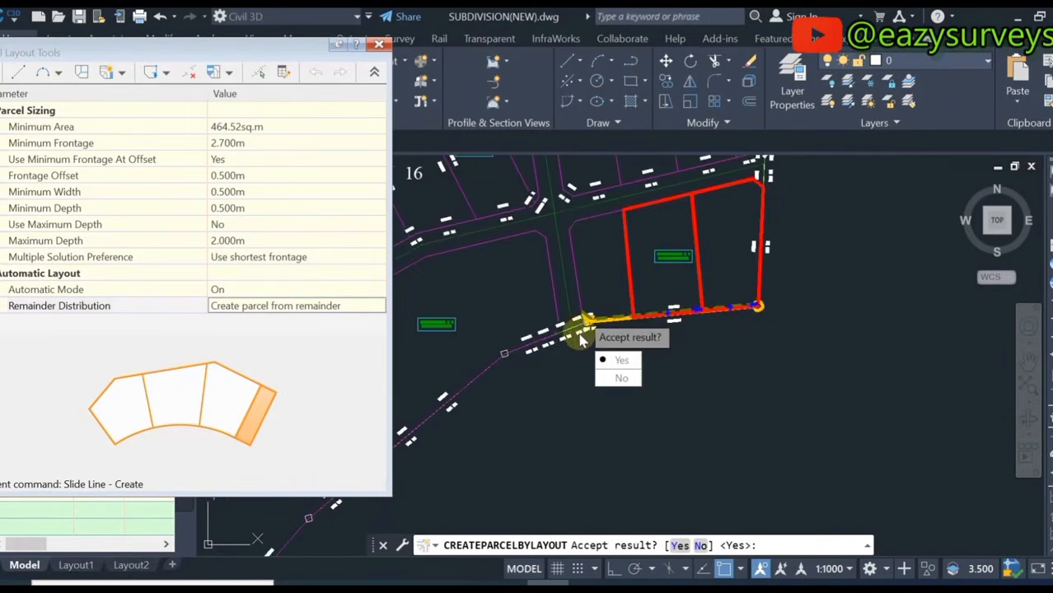
left_click(622, 362)
scroll(659, 346, "up", 2)
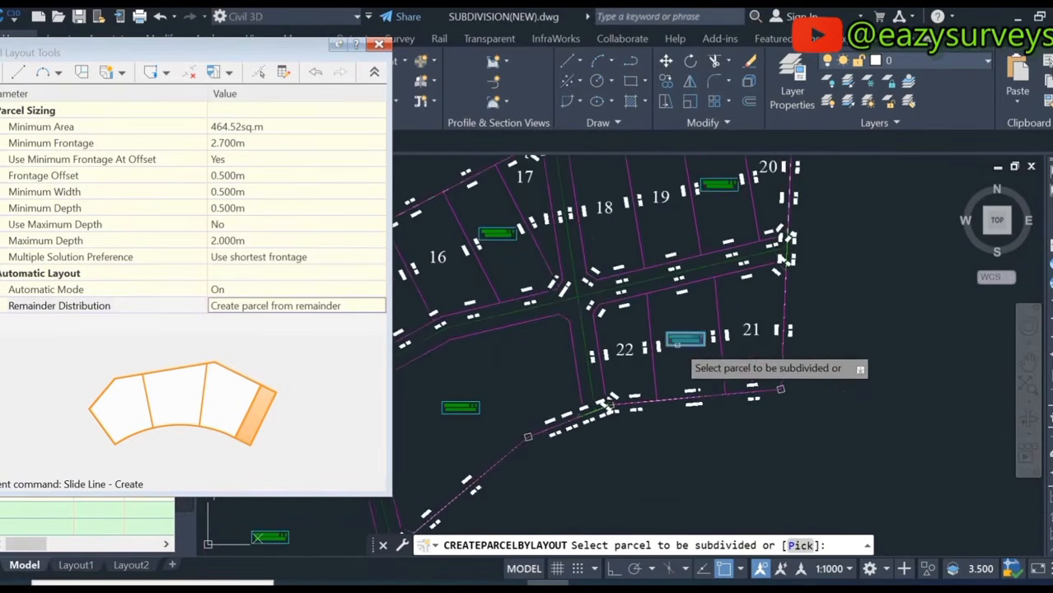
scroll(677, 344, "up", 2)
middle_click_drag(677, 345, 755, 331)
scroll(755, 330, "down", 2)
key("Escape")
key("Escape")
Clear the calculator history, calculate 1614.63/465 from the Single-Family : 3 parcel's area, and close the calculator
mouse_move(679, 381)
middle_mouse_down()
mouse_move(584, 316)
mouse_move(774, 327)
middle_mouse_up()
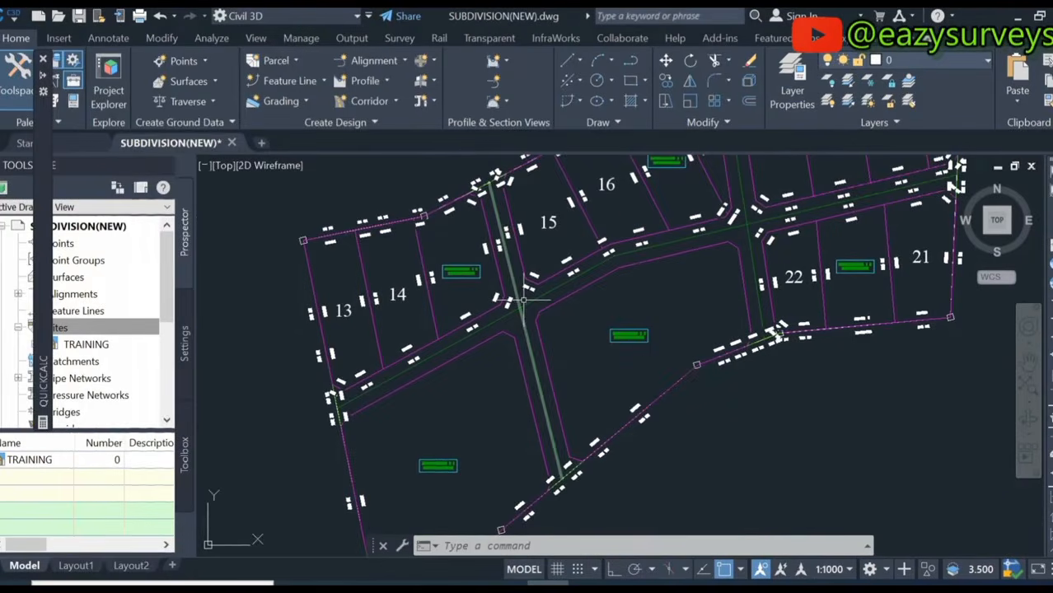
scroll(626, 336, "up", 5)
mouse_move(43, 78)
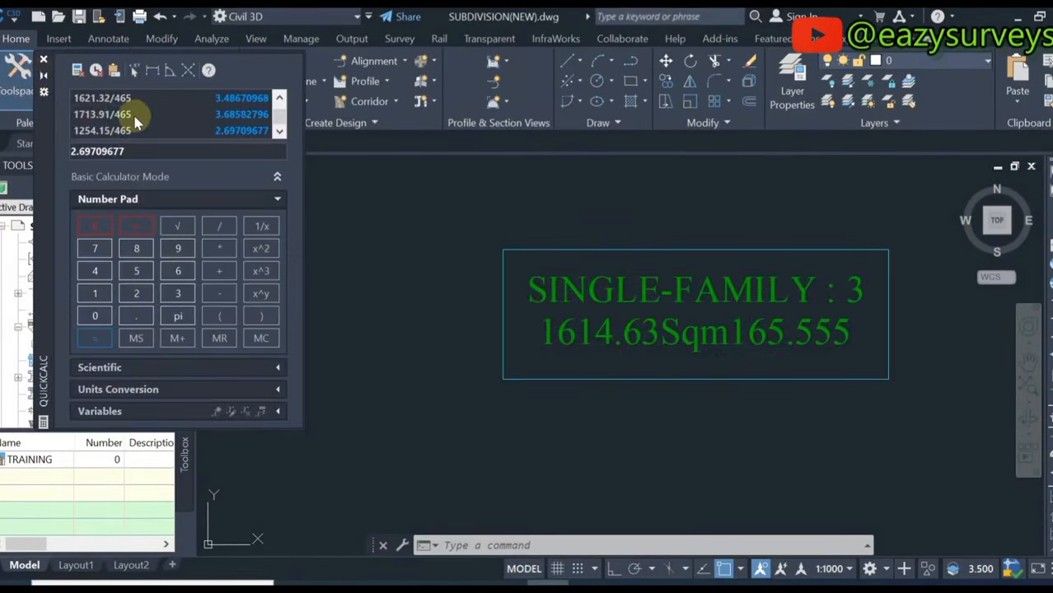
left_click(96, 66)
left_click_drag(139, 149, 42, 157)
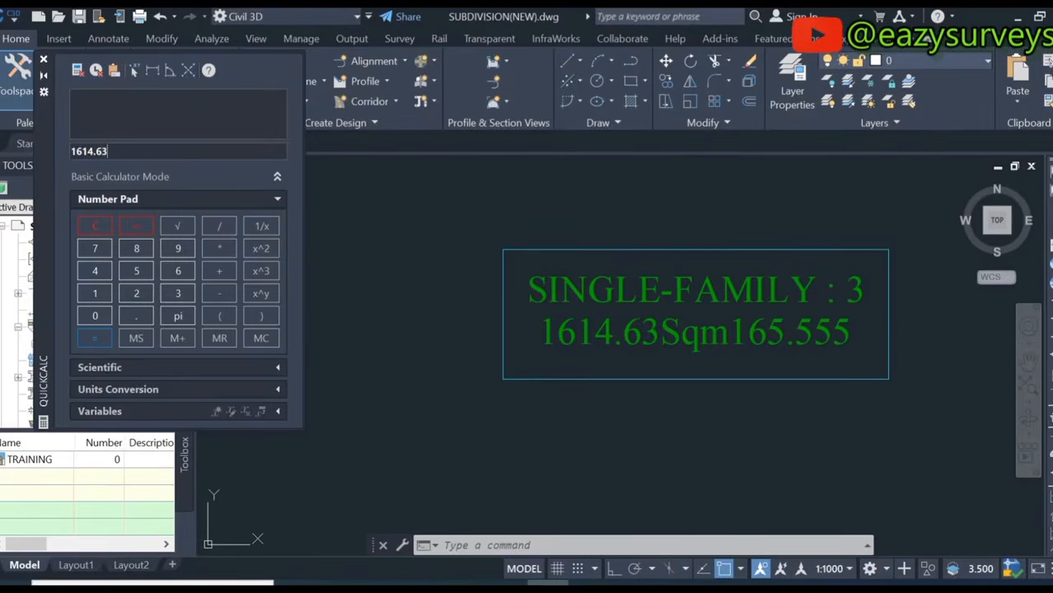
left_click(219, 226)
type("465")
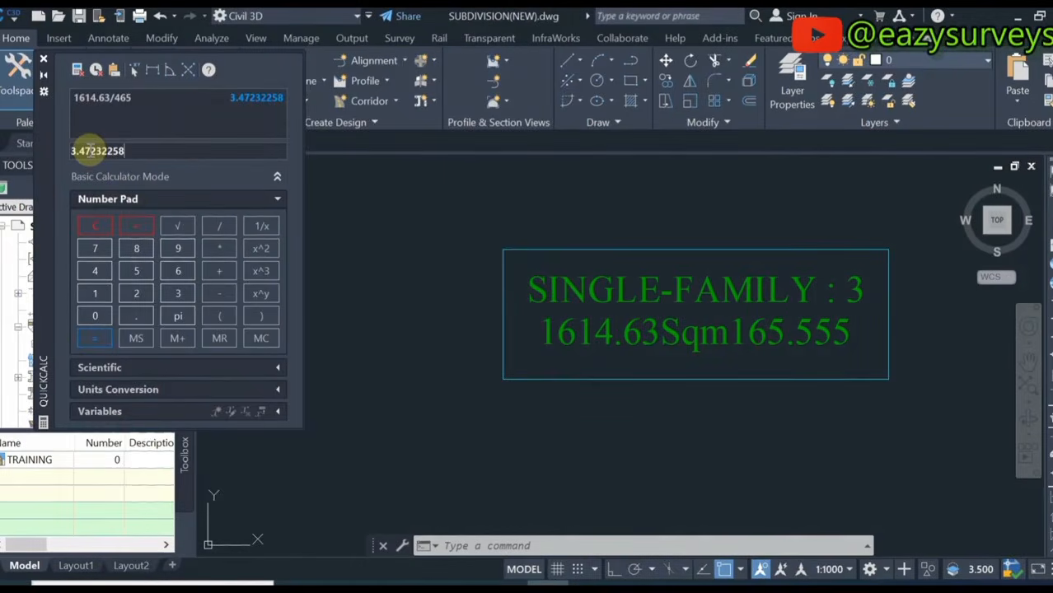
left_click(44, 65)
Reopen the parcel creation tools and set the minimum frontage to 3.5 m, with Create parcel from remainder as the remainder distribution
scroll(505, 272, "down", 5)
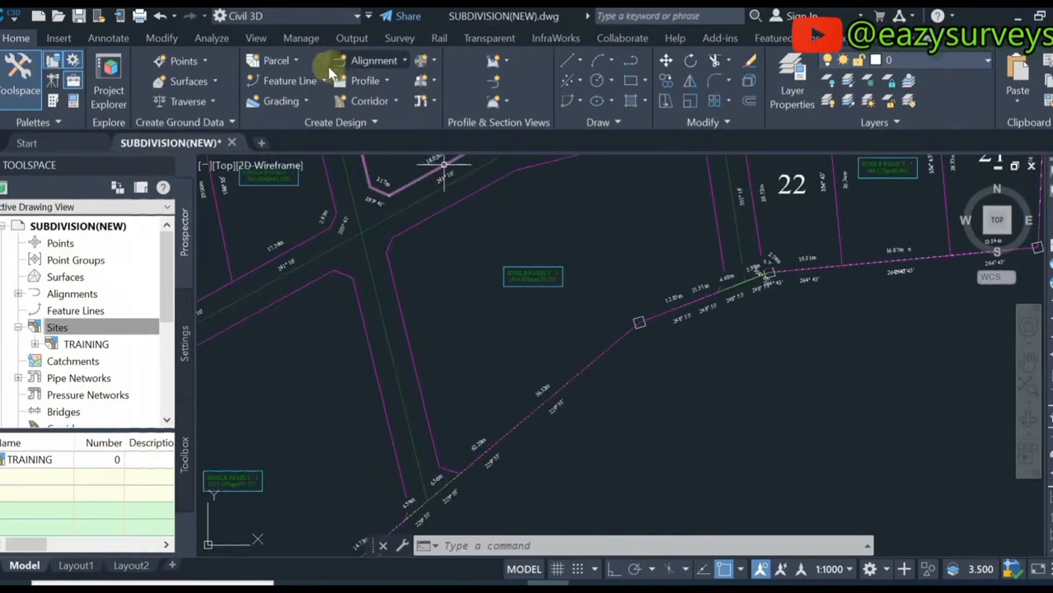
left_click(276, 61)
left_click(278, 85)
left_click(228, 143)
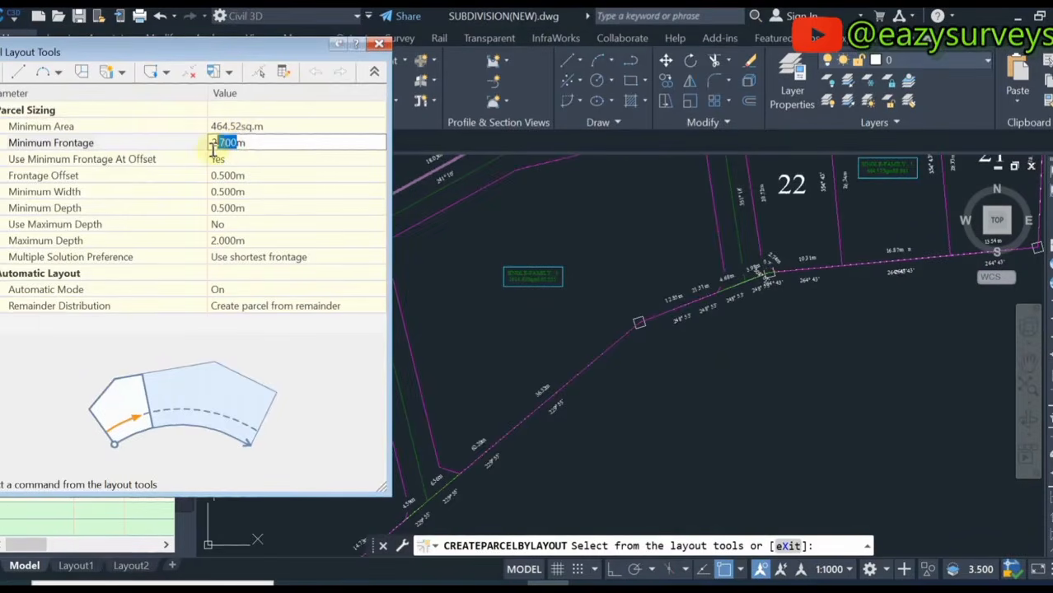
type("3.5m")
key("Return")
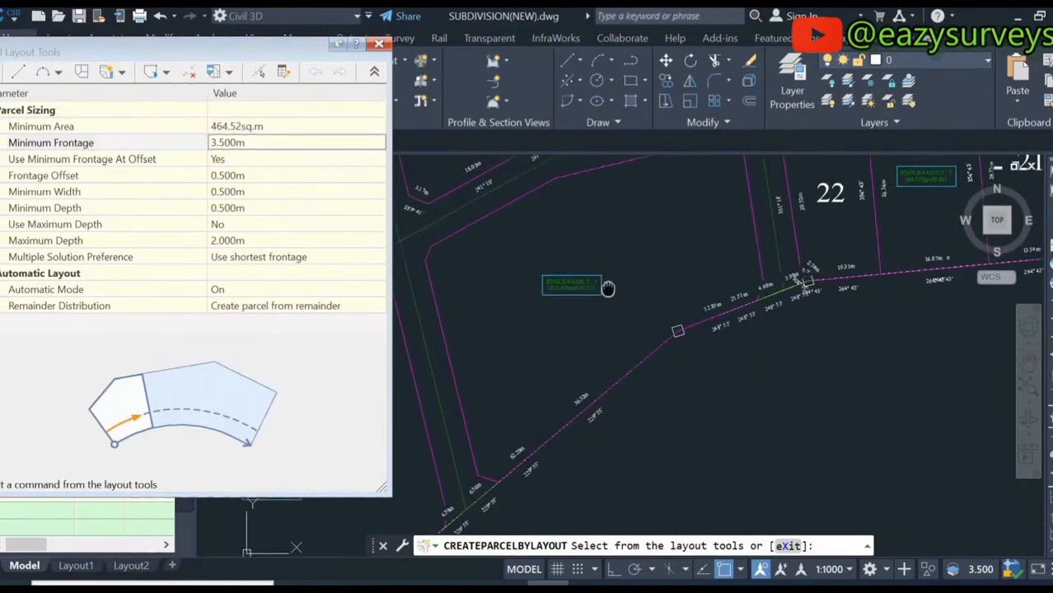
left_click(268, 309)
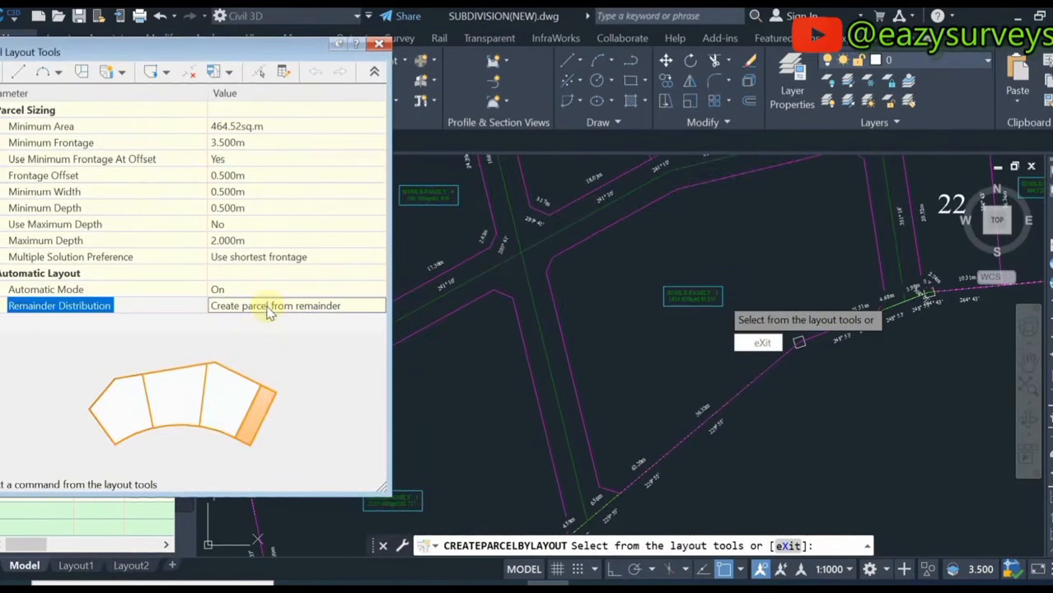
left_click(267, 307)
left_click(273, 325)
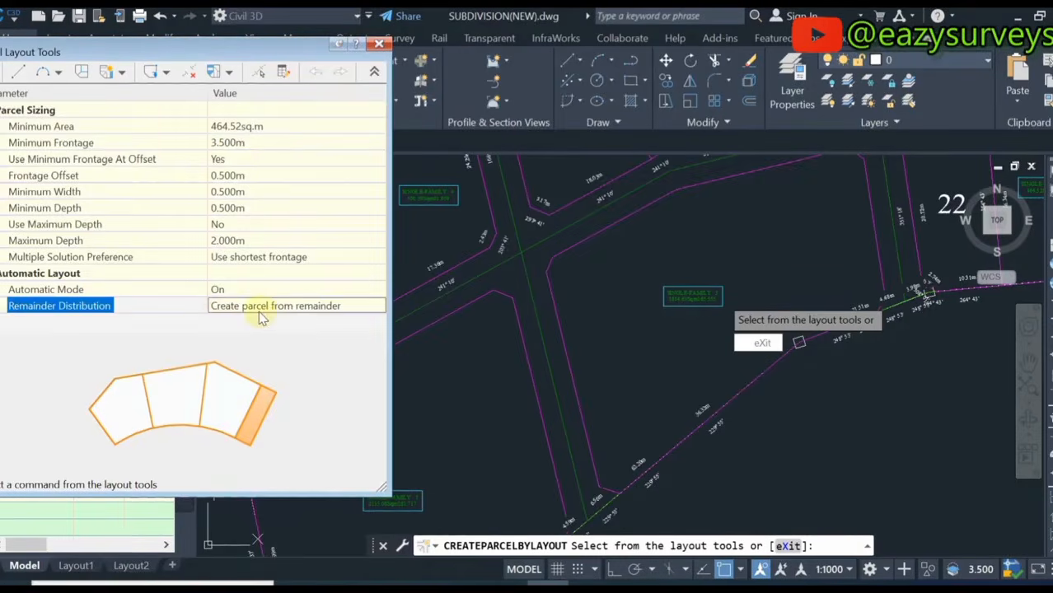
Start creating slide lines in the TRAINING site with the Single-Family style and Parcel Number labels, selecting the Single-Family : 3 parcel
left_click(106, 72)
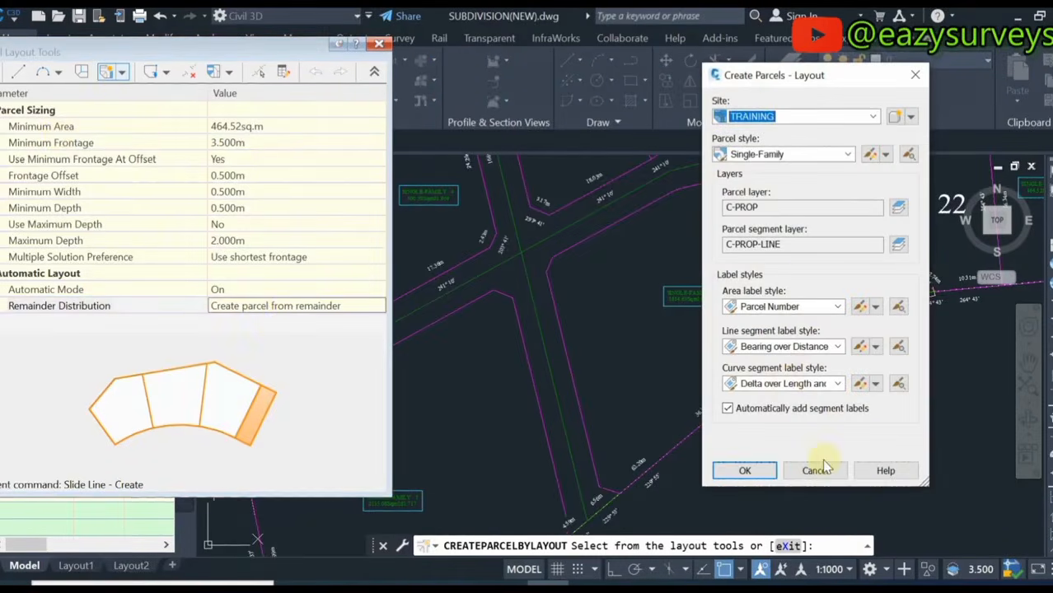
left_click(744, 471)
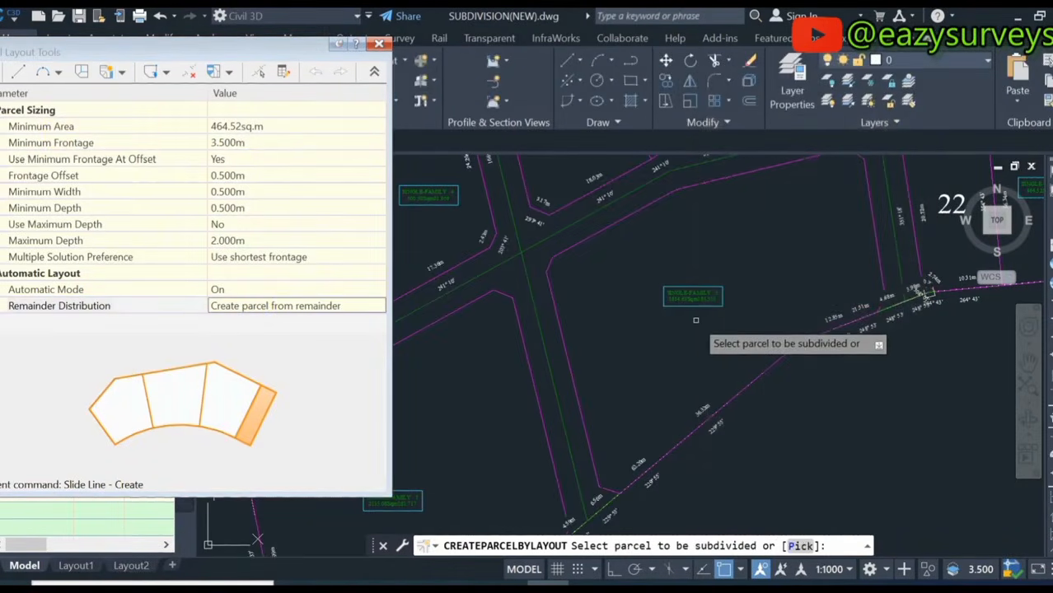
left_click(695, 298)
Define the frontage along the parcel's southeastern boundary, from the chamfer at the east road to the chamfer end at the west road
scroll(776, 336, "up", 5)
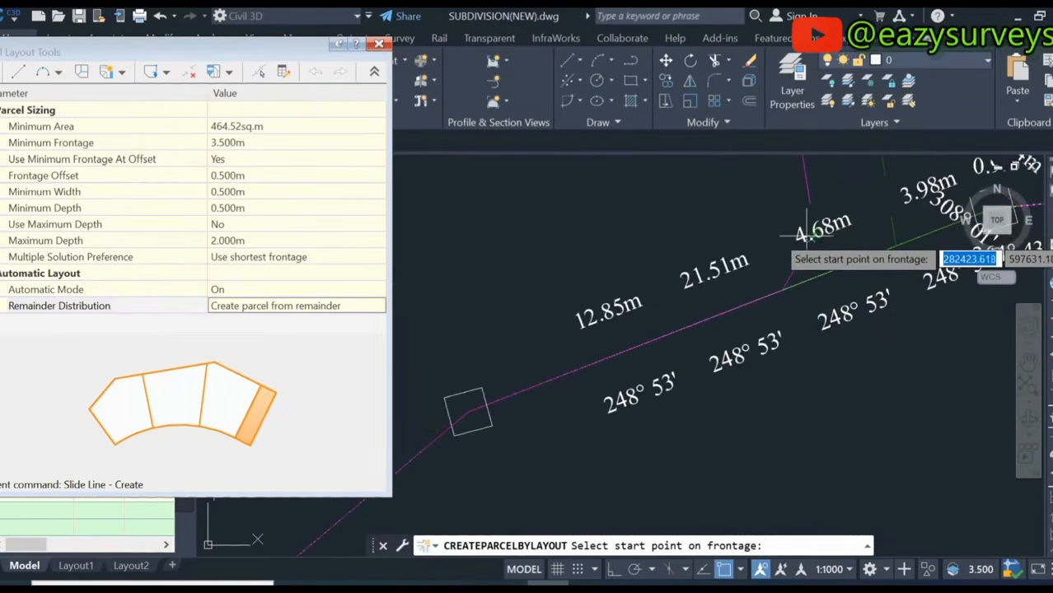
left_click(781, 290)
scroll(789, 285, "down", 4)
scroll(781, 286, "down", 3)
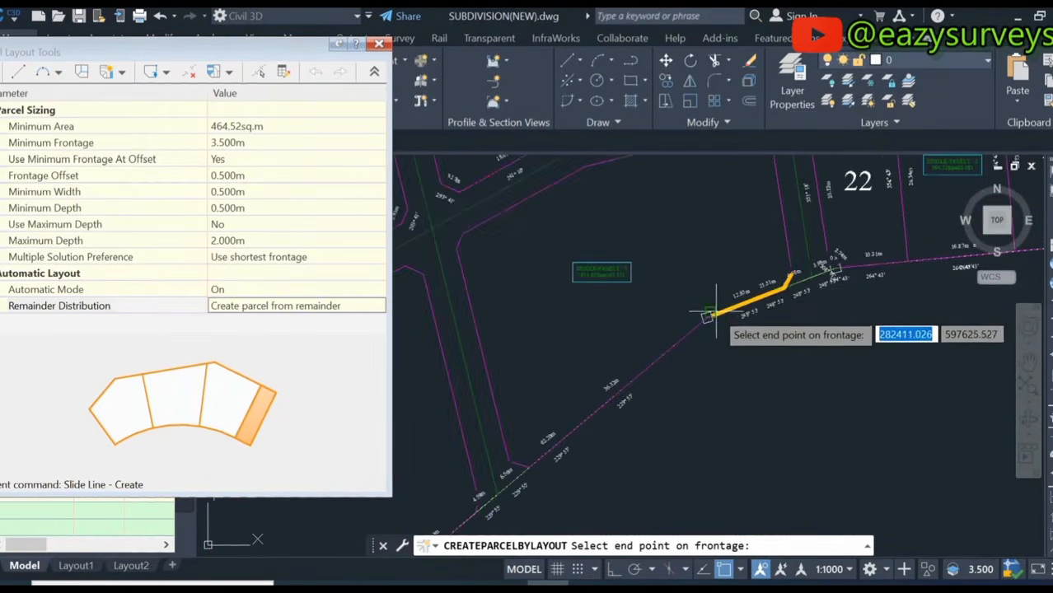
scroll(718, 311, "up", 5)
scroll(714, 317, "down", 5)
scroll(647, 405, "up", 5)
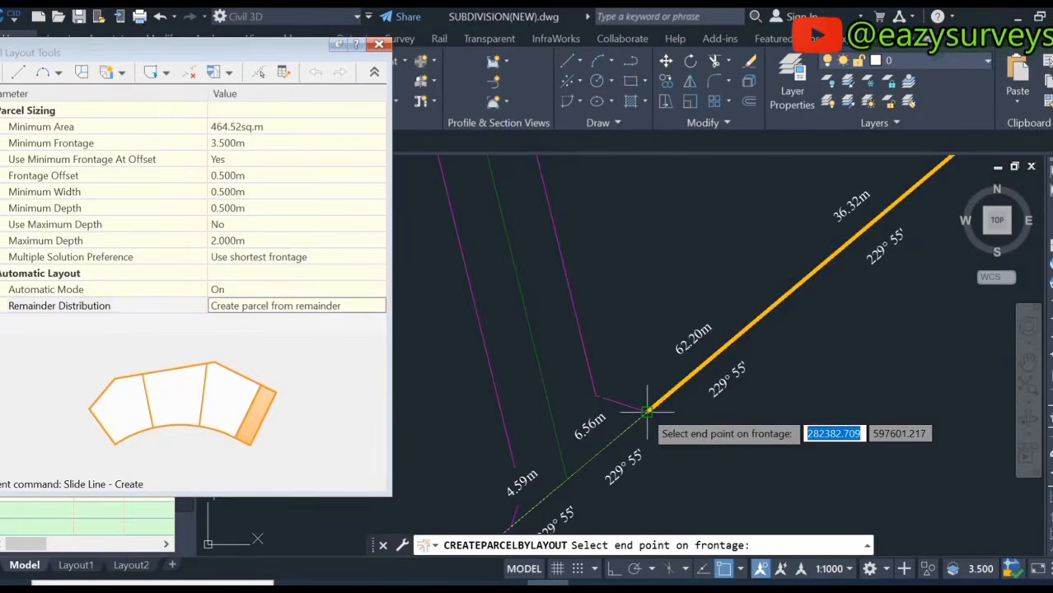
left_click(596, 396)
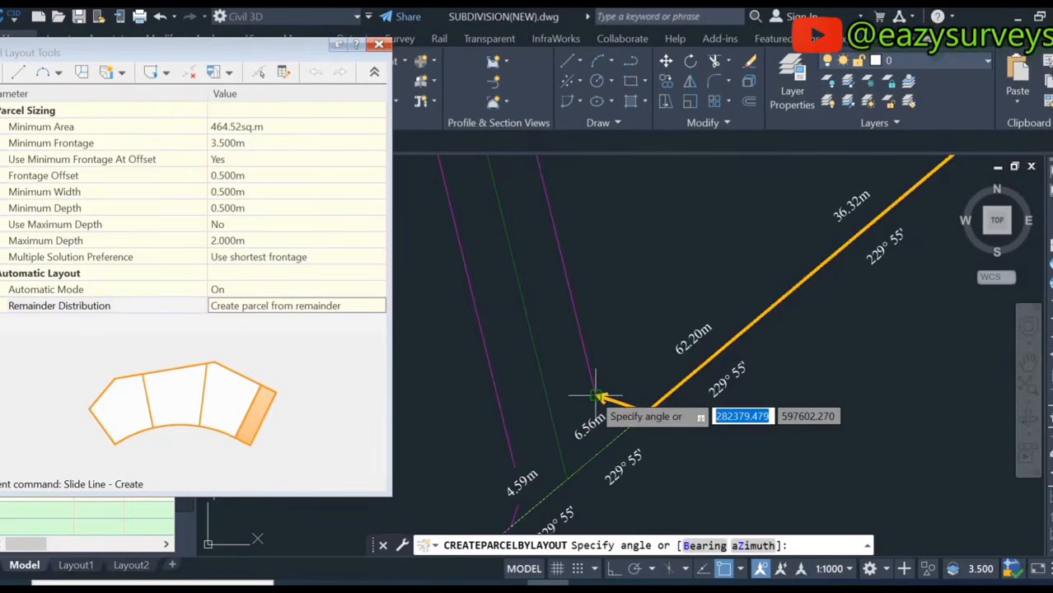
Specify the slide line angle for the Single-Family : 3 parcel and accept the proposed lots
key("Return")
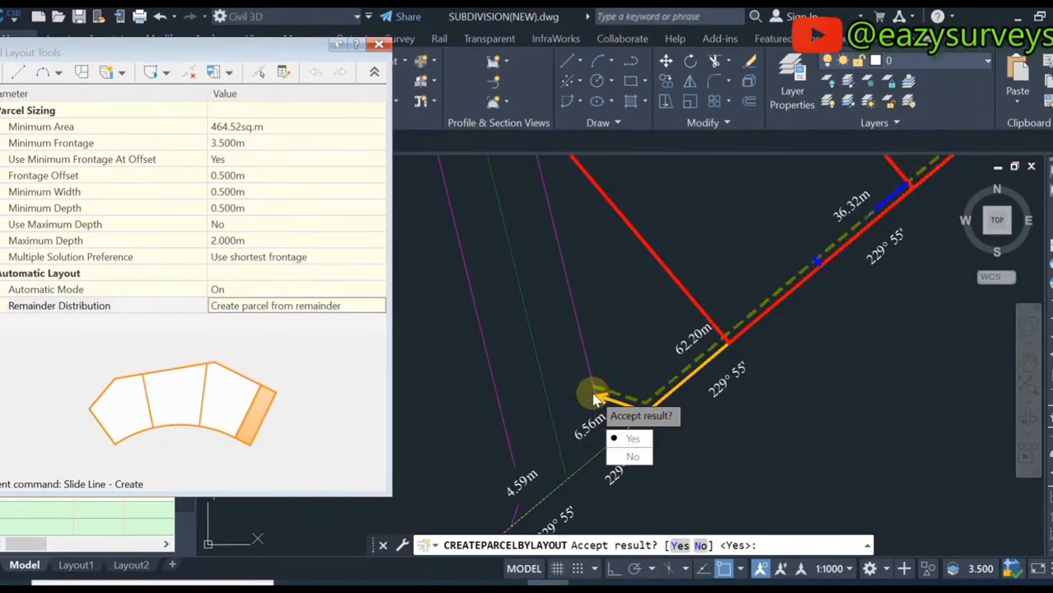
left_click(636, 440)
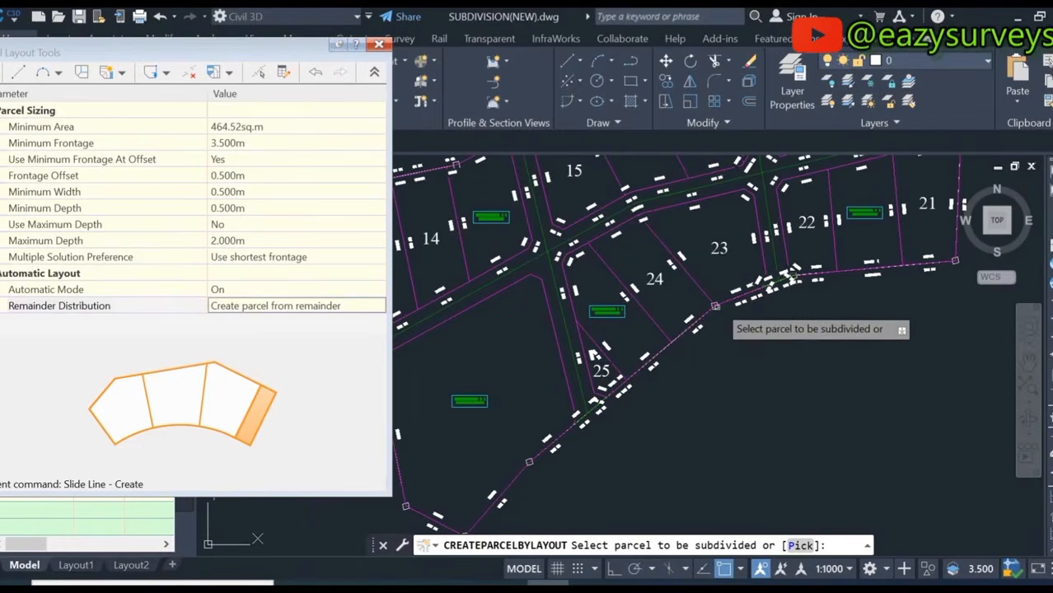
middle_click_drag(659, 276, 737, 261)
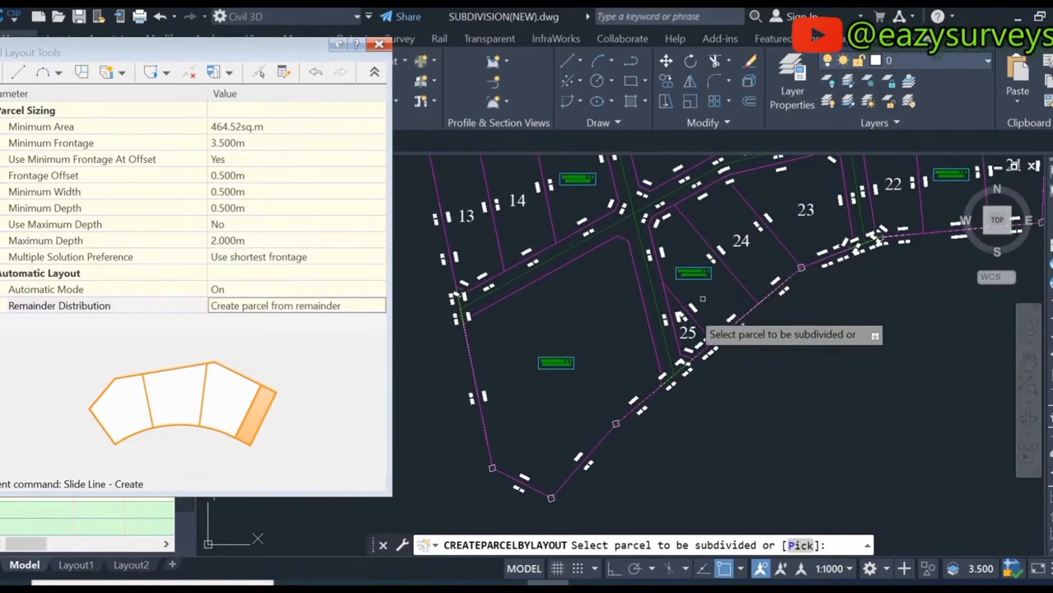
Close the layout tools and examine the area label of the undivided single-family parcel across the road southwest of lot 25
middle_click_drag(585, 360, 603, 340)
scroll(566, 348, "up", 5)
scroll(630, 322, "down", 1)
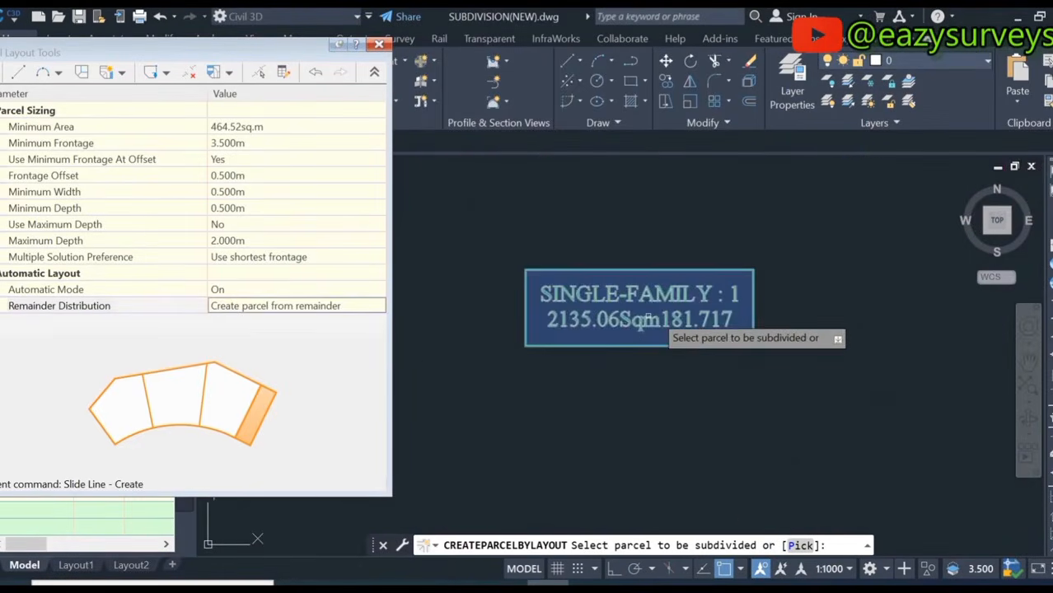
scroll(644, 340, "down", 1)
scroll(644, 340, "down", 5)
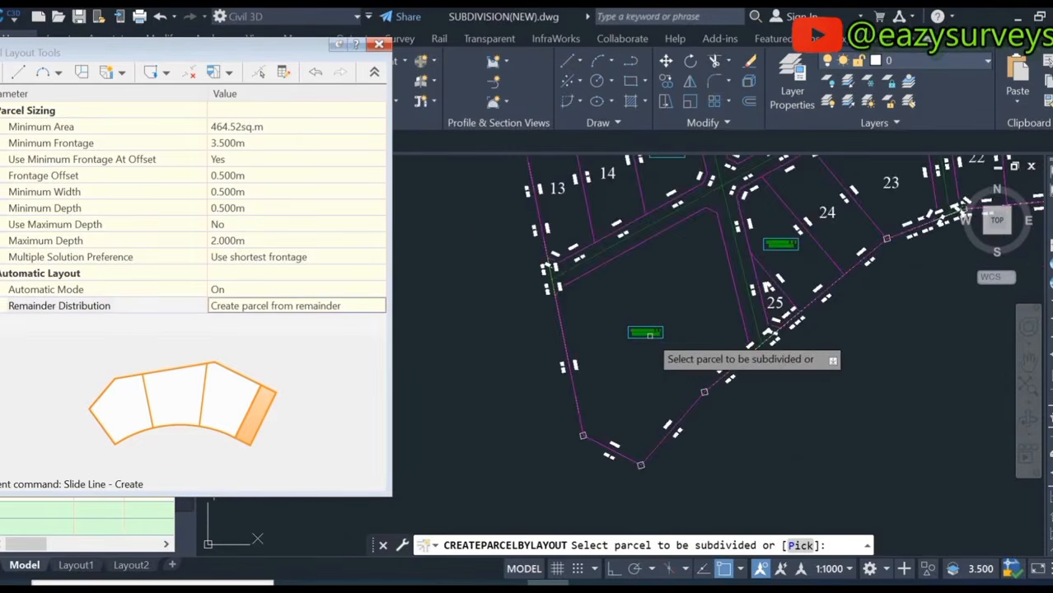
scroll(644, 341, "up", 3)
left_click(379, 44)
scroll(494, 364, "down", 4)
scroll(463, 435, "up", 6)
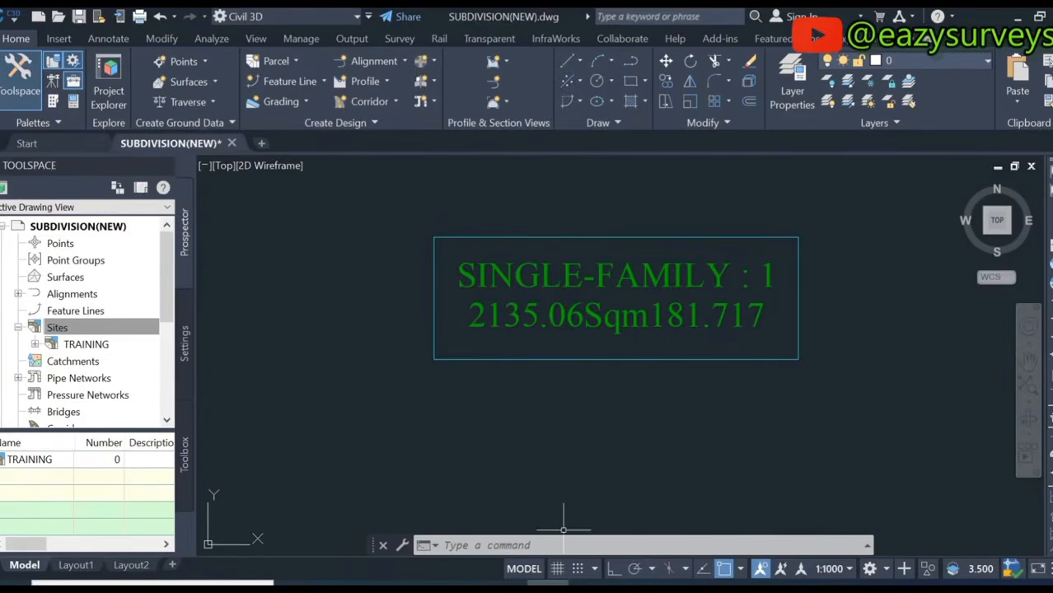
Calculate the frontage for the Single-Family : 1 parcel by dividing its area, 2135.06, by 465 in the calculator
left_click(536, 545)
type("cal")
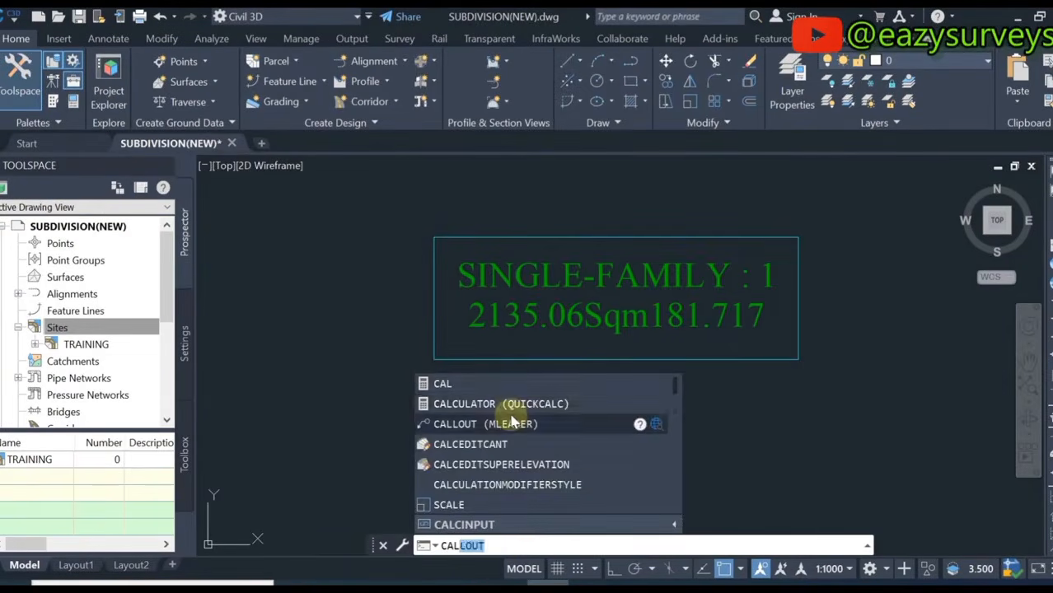
left_click(512, 403)
left_click_drag(133, 159, 56, 154)
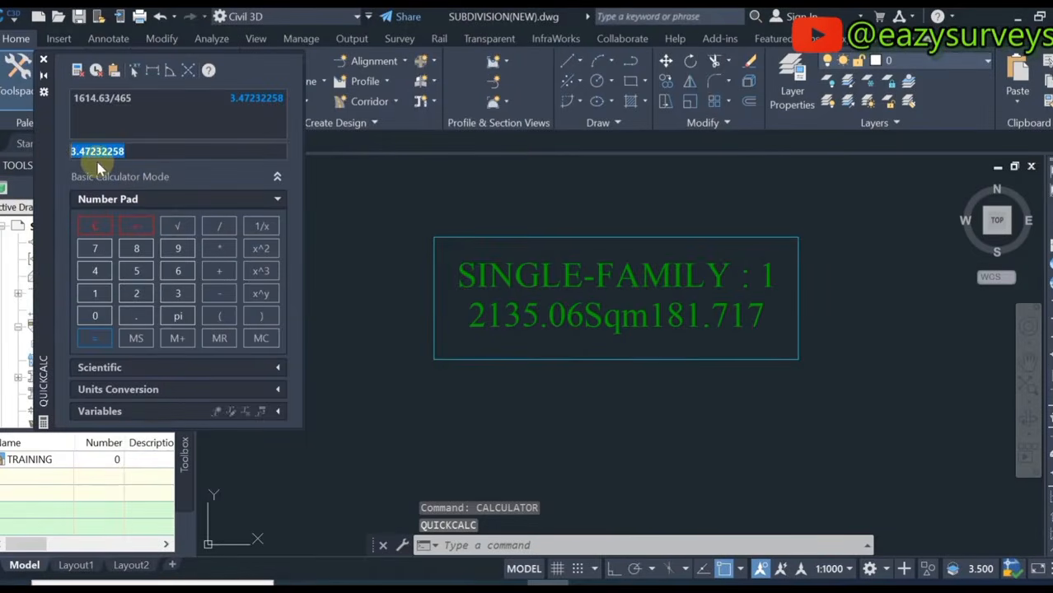
type("2135.")
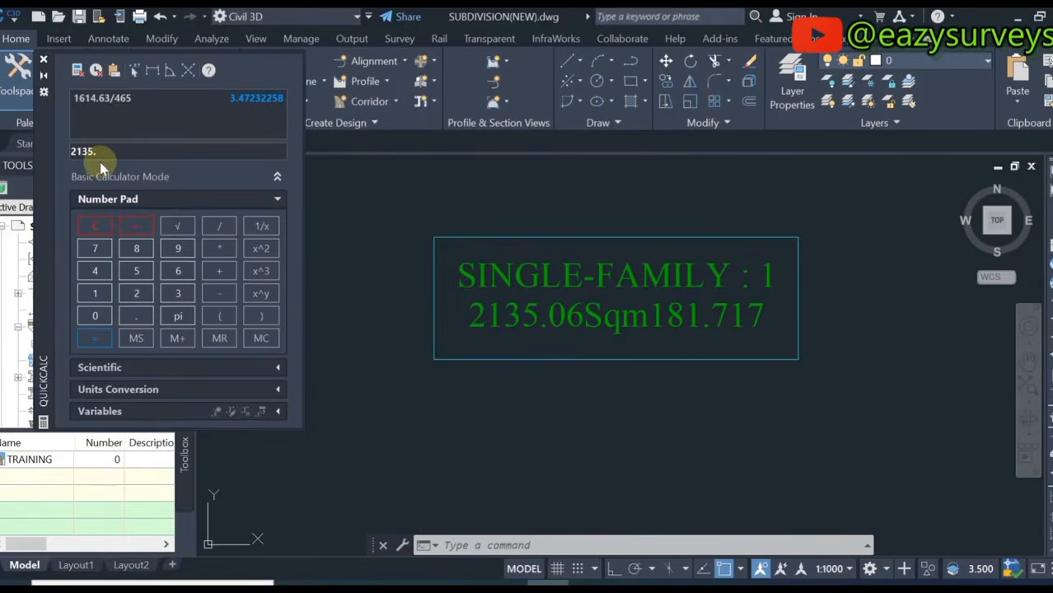
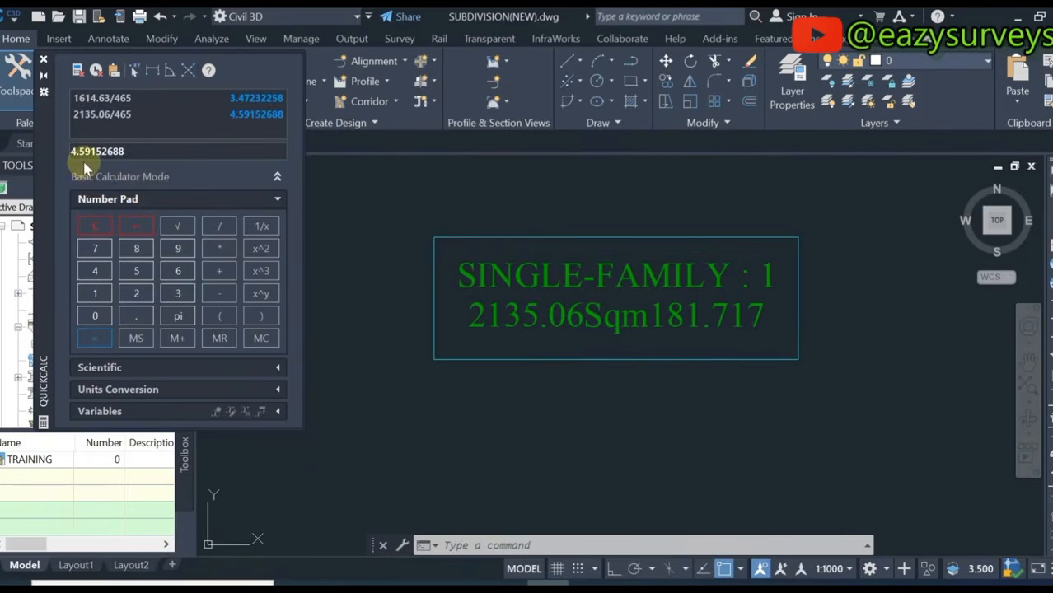
left_click(43, 60)
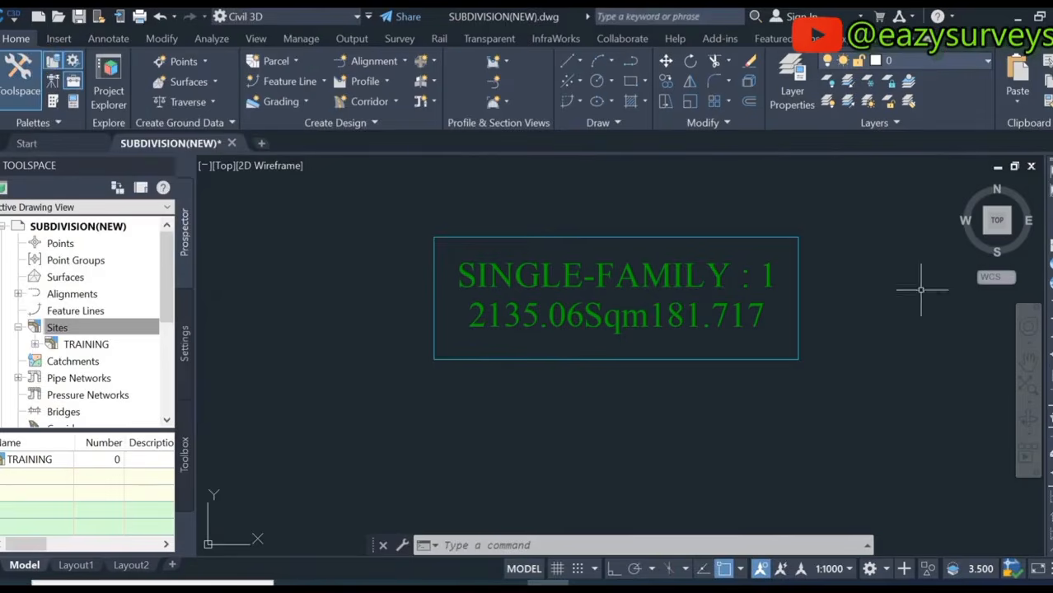
Open the parcel creation tools and set the minimum frontage to 4.60 m
left_click(284, 61)
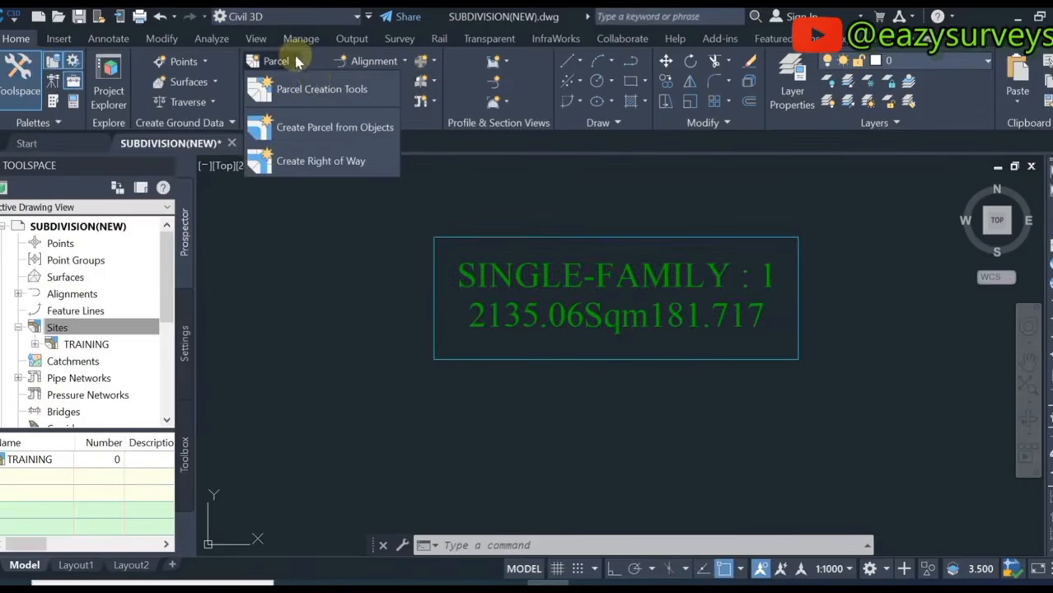
left_click(324, 90)
left_click(235, 143)
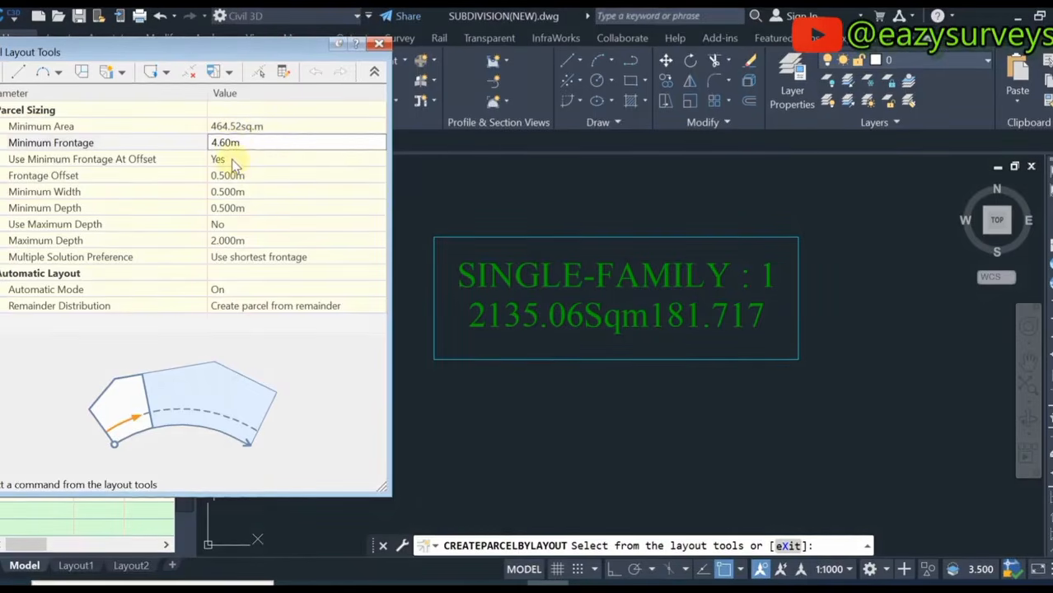
left_click(251, 309)
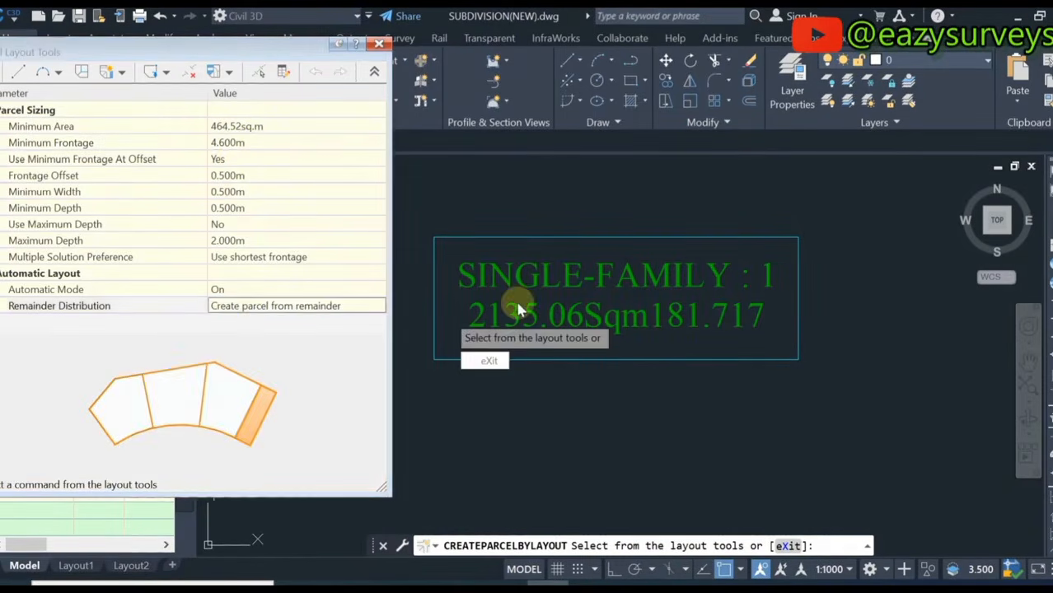
Try the Redistribute remainder option and return the remainder distribution to Create parcel from remainder
scroll(528, 305, "down", 5)
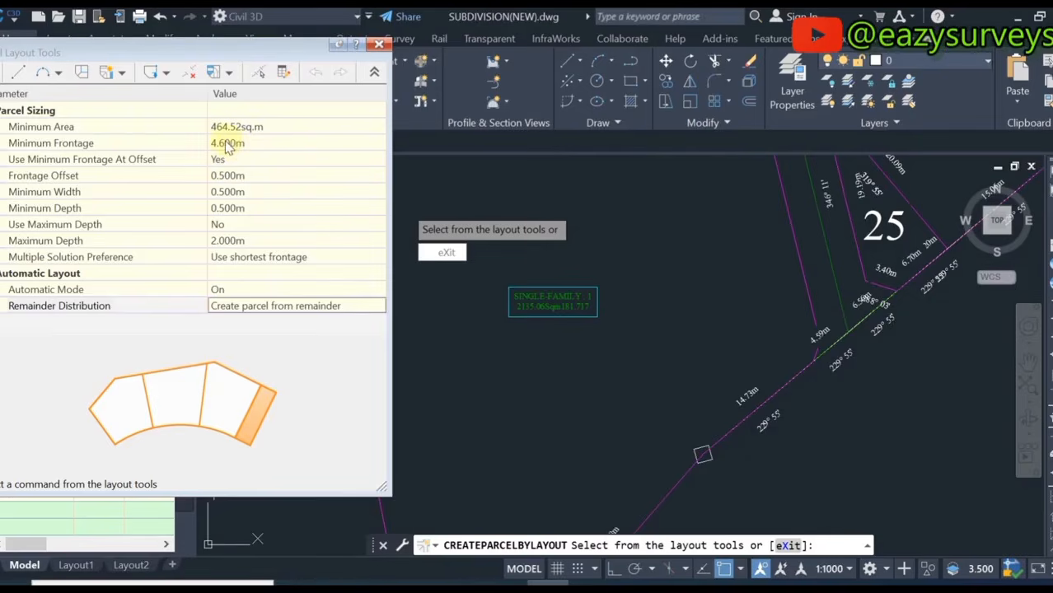
left_click(263, 305)
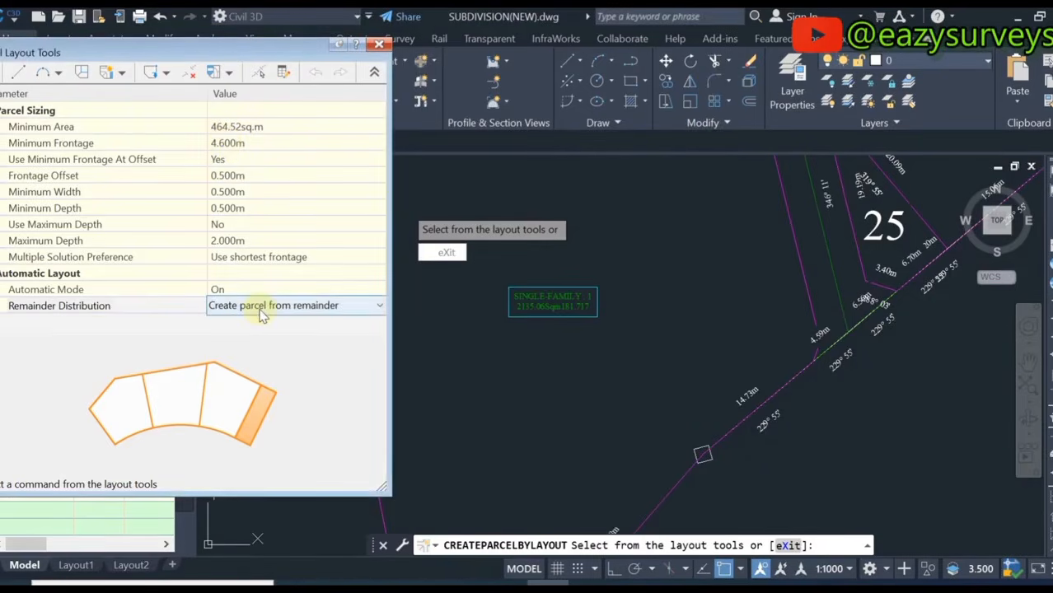
left_click(262, 306)
left_click(261, 352)
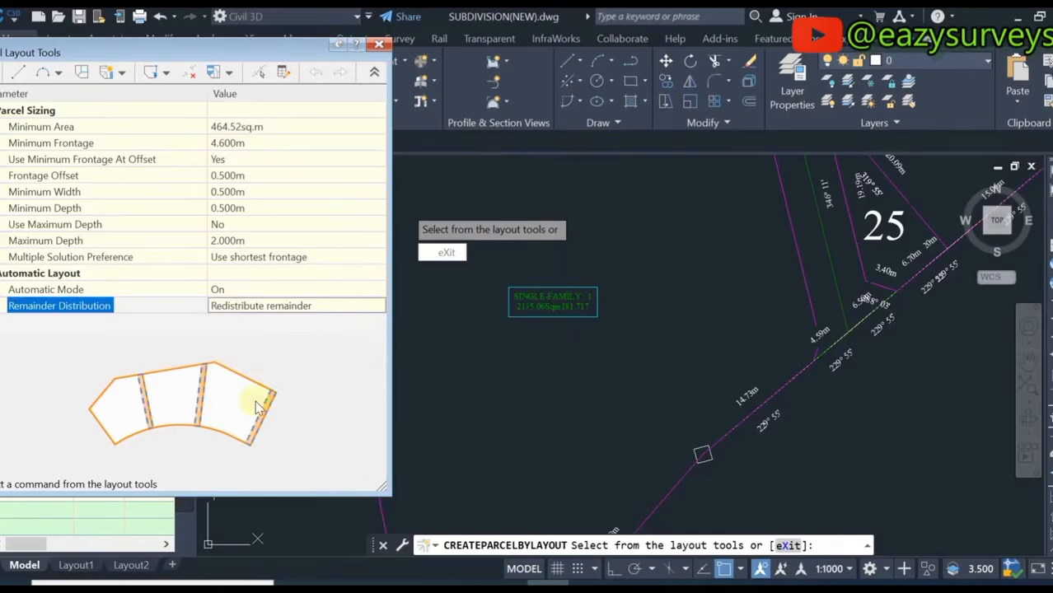
middle_click_drag(567, 312, 647, 282)
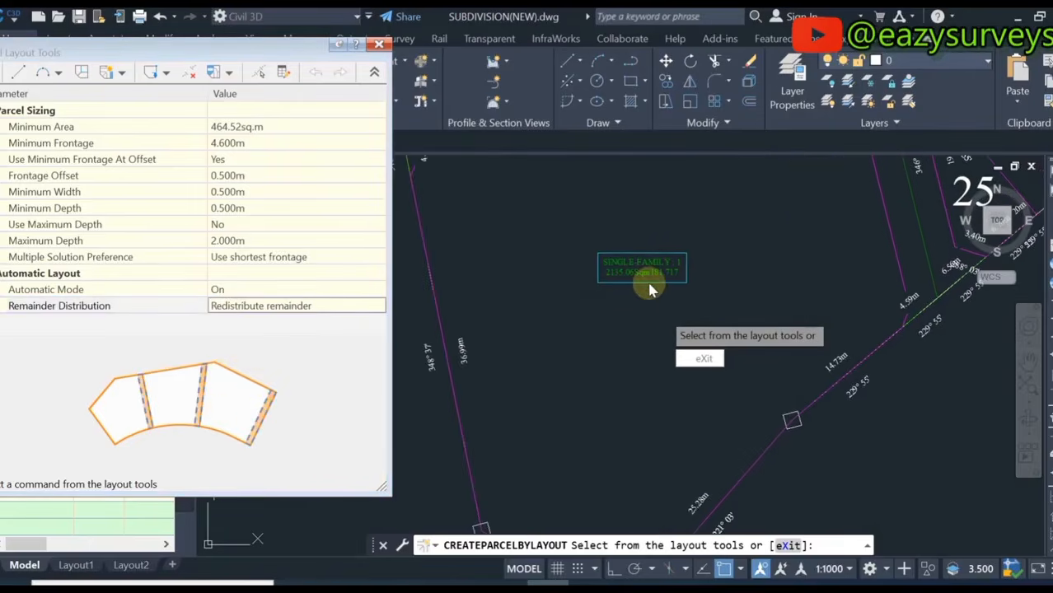
left_click(288, 306)
left_click(269, 323)
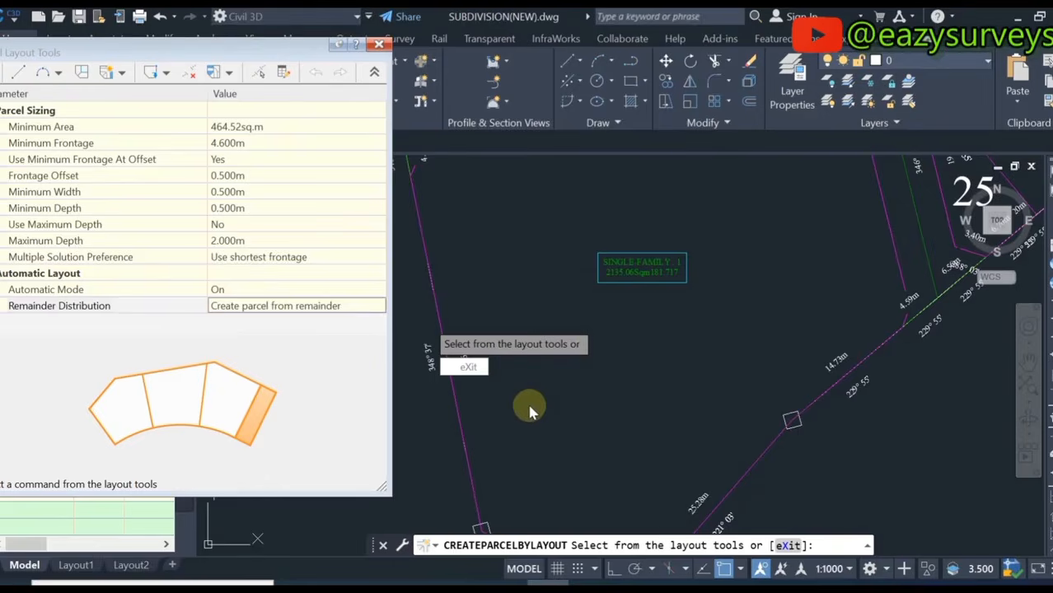
left_click(122, 74)
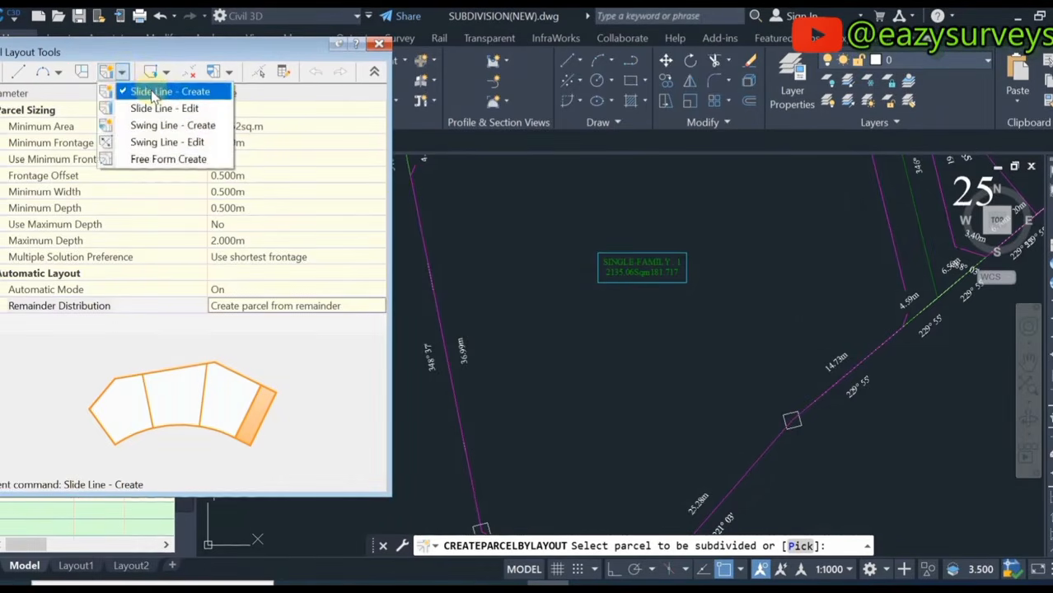
left_click(152, 93)
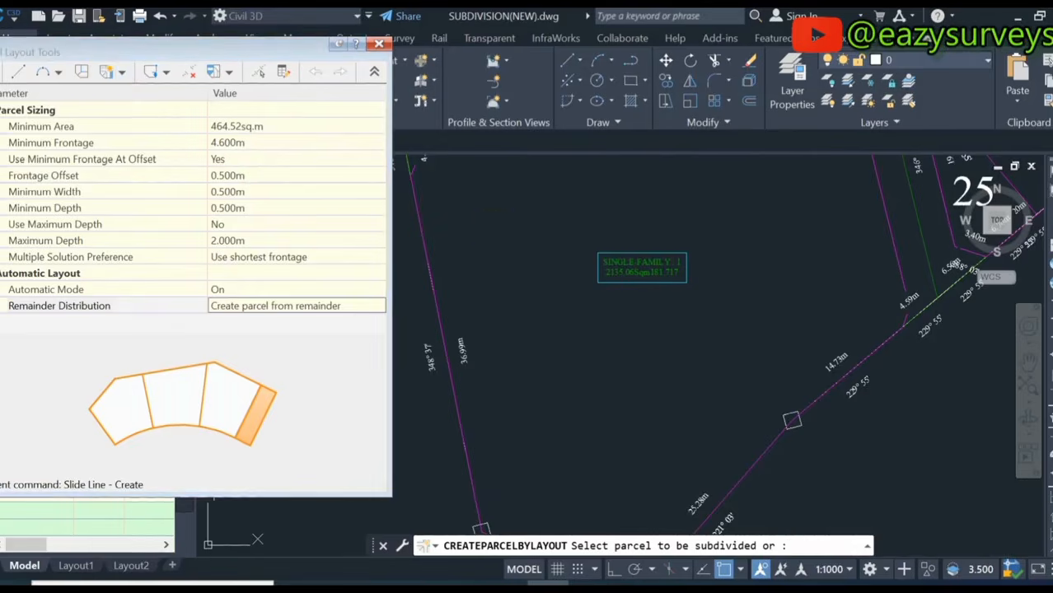
left_click(642, 277)
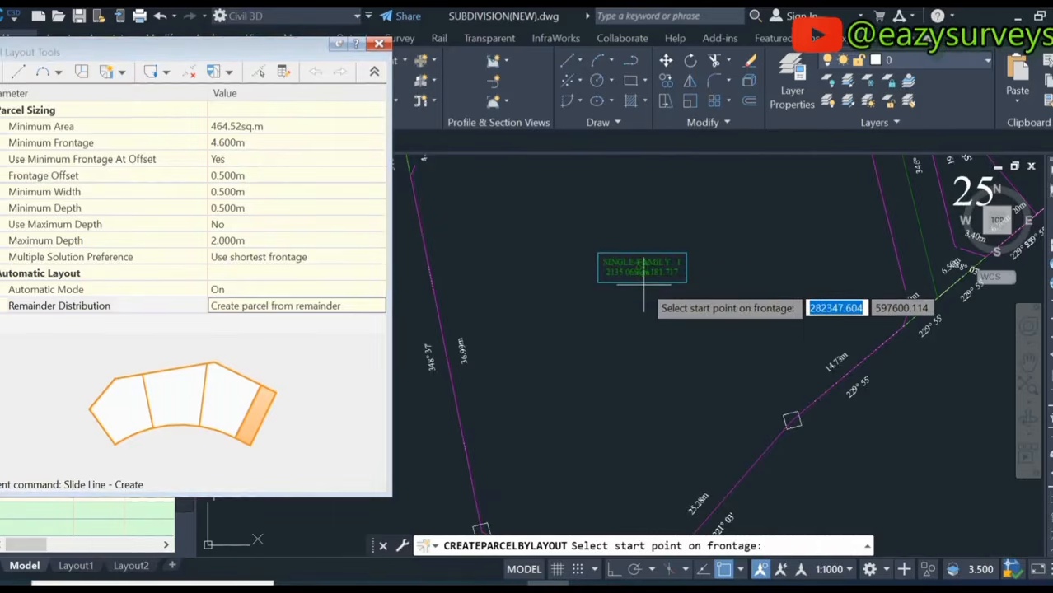
key("Escape")
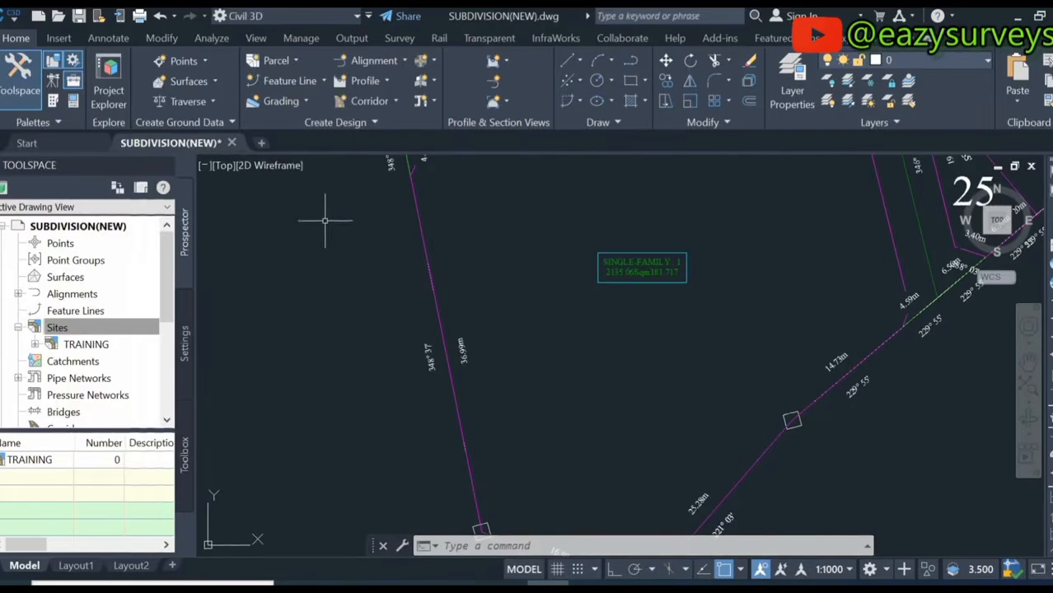
Start creating slide lines in the TRAINING site with Single-Family style and Parcel Number labels, selecting the Single-Family : 1 parcel southwest of lot 25
left_click(297, 61)
left_click(314, 87)
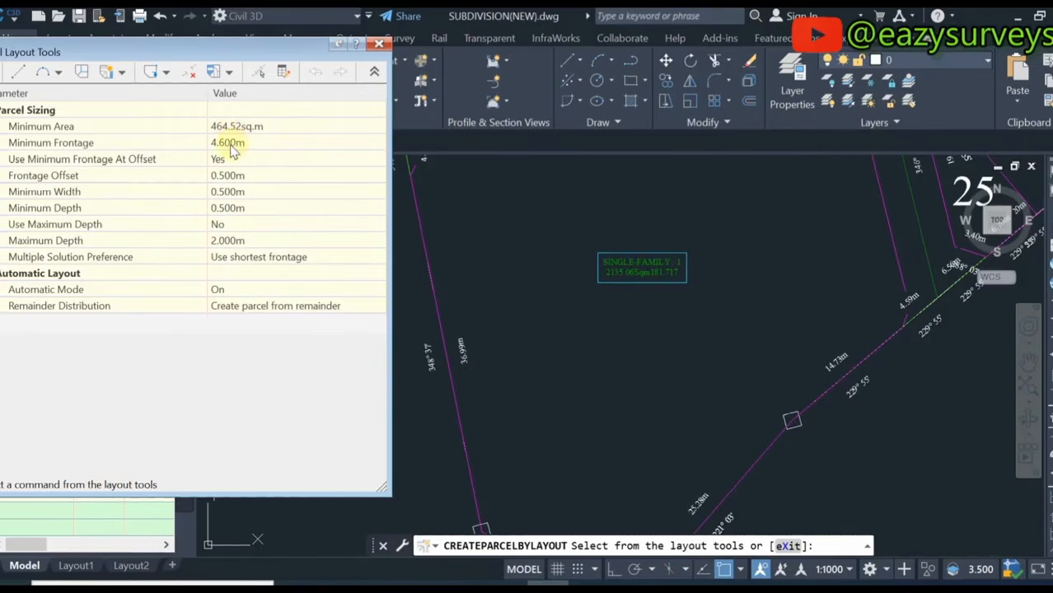
left_click(122, 73)
left_click(157, 92)
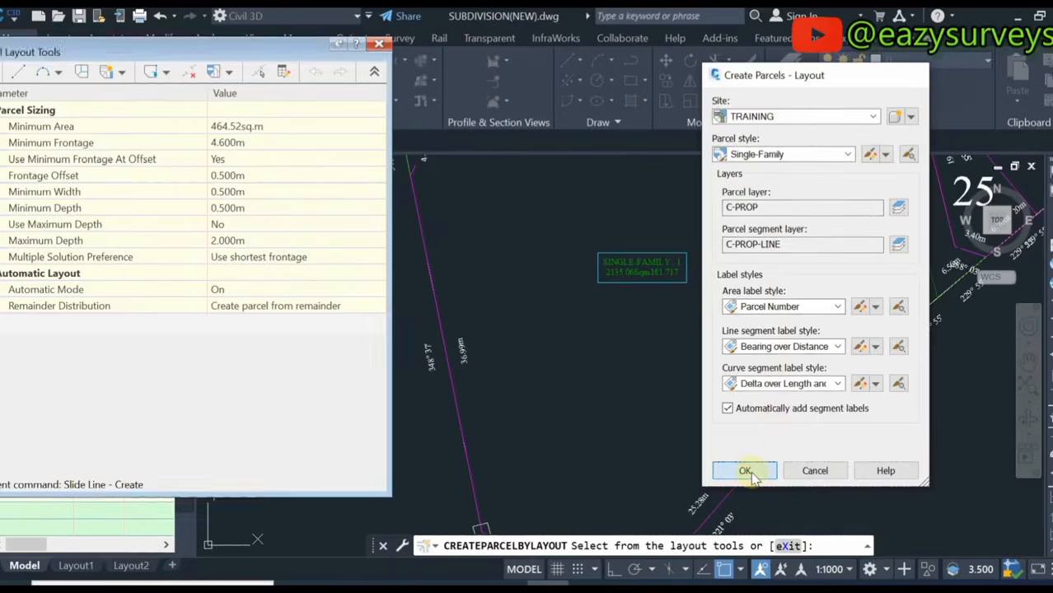
left_click(744, 470)
left_click(634, 265)
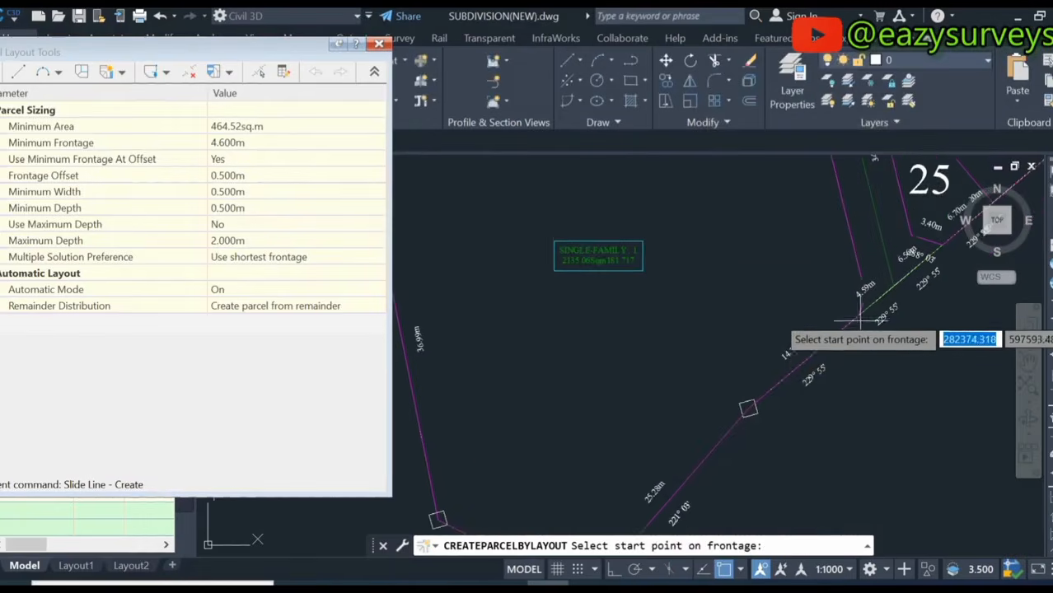
Define the frontage along the parcel's southeastern boundary, from the chamfer at the road beside lot 25 to the parcel's southern corner
scroll(792, 305, "up", 4)
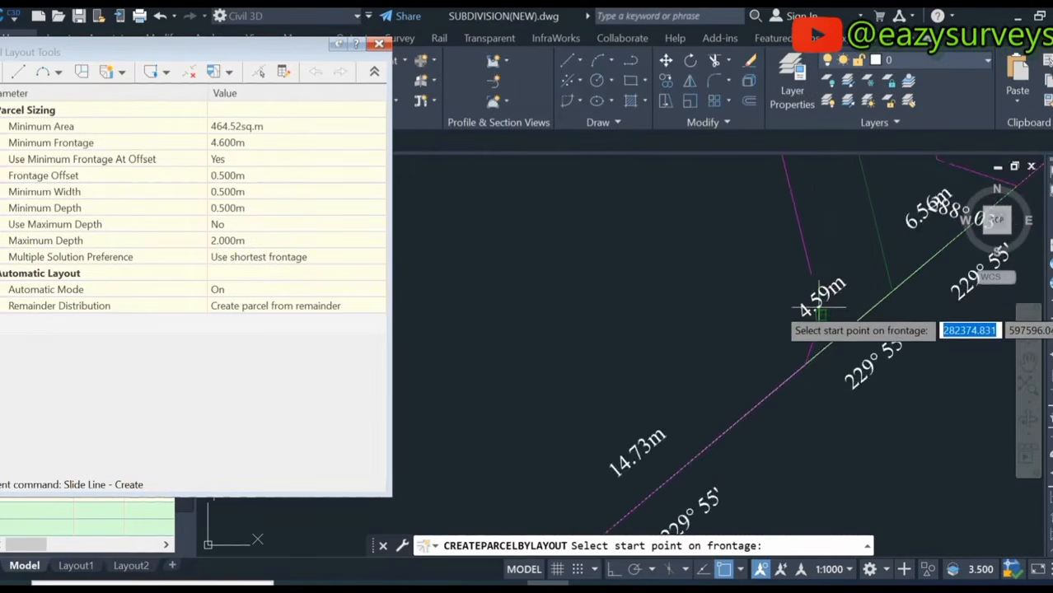
left_click(805, 363)
scroll(805, 358, "down", 4)
middle_click_drag(761, 400, 805, 346)
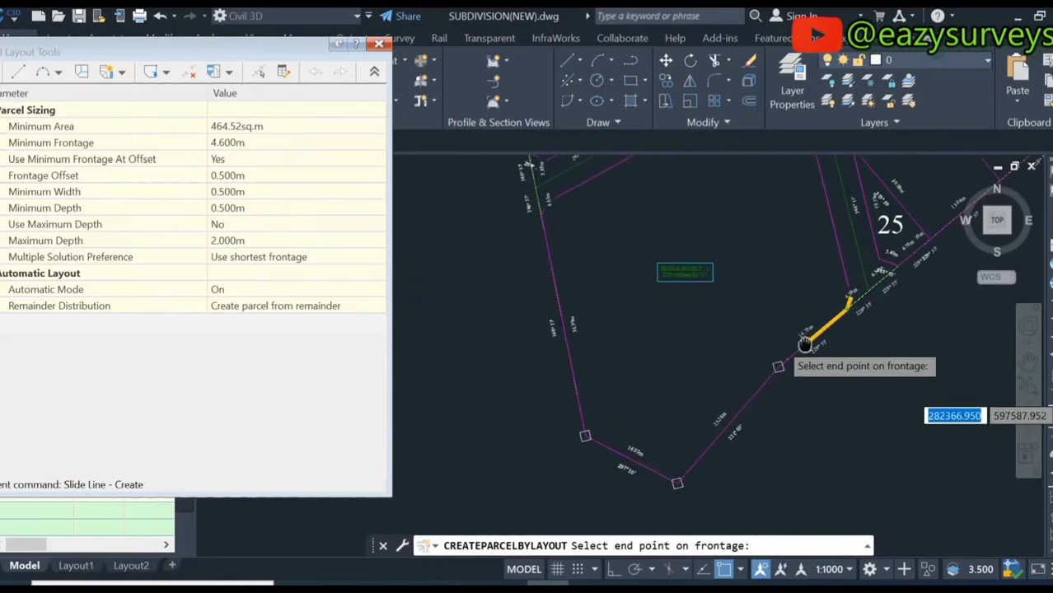
scroll(785, 367, "up", 4)
scroll(748, 392, "down", 4)
middle_click_drag(748, 392, 852, 272)
scroll(766, 373, "up", 4)
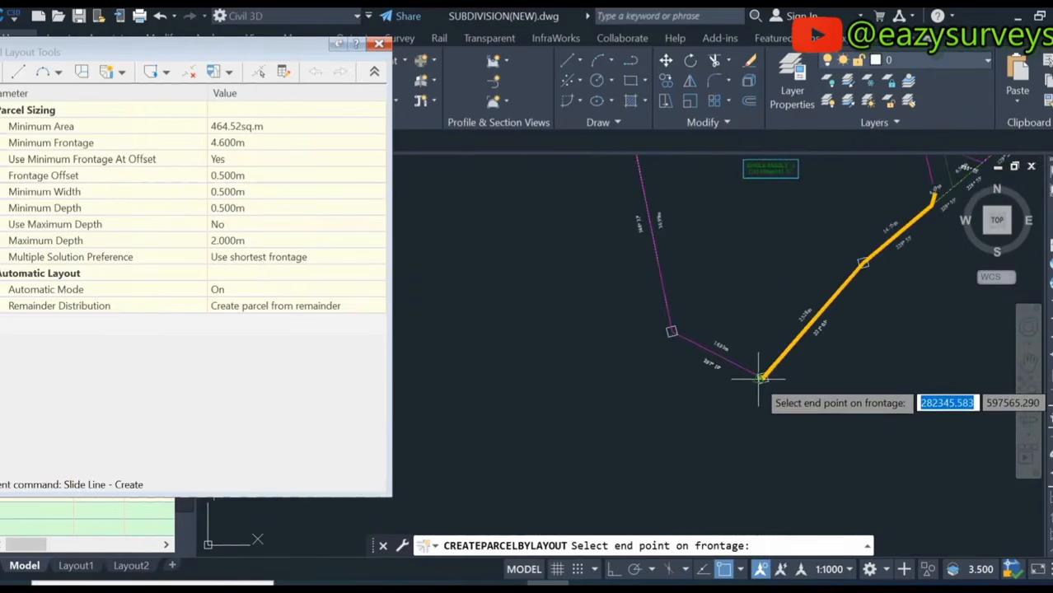
left_click(766, 373)
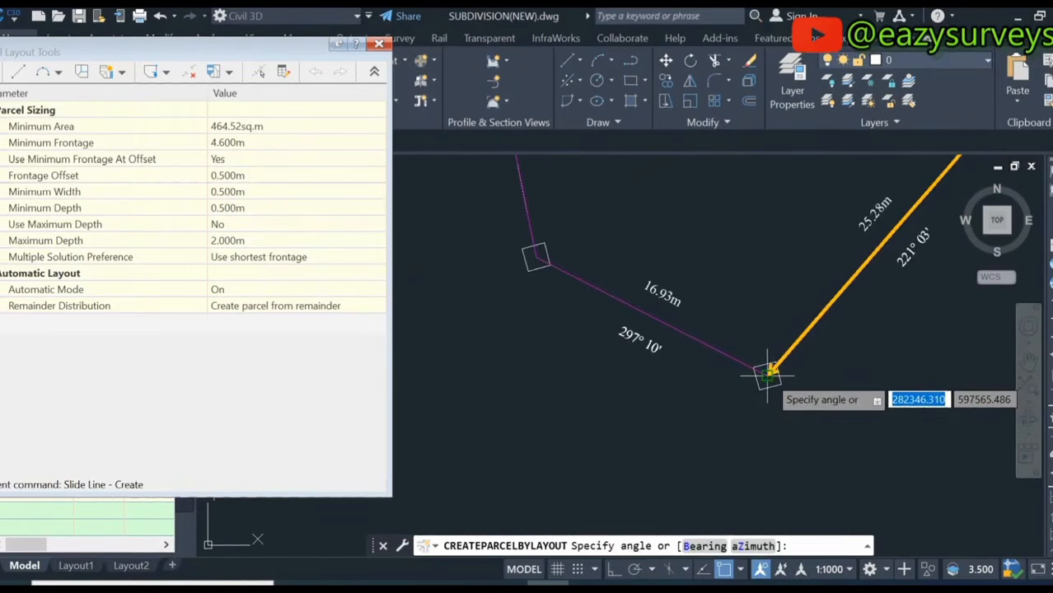
Set the slide line angle to 90, accept the proposed lots, and exit the parcel layout tools
type("90")
key("Return")
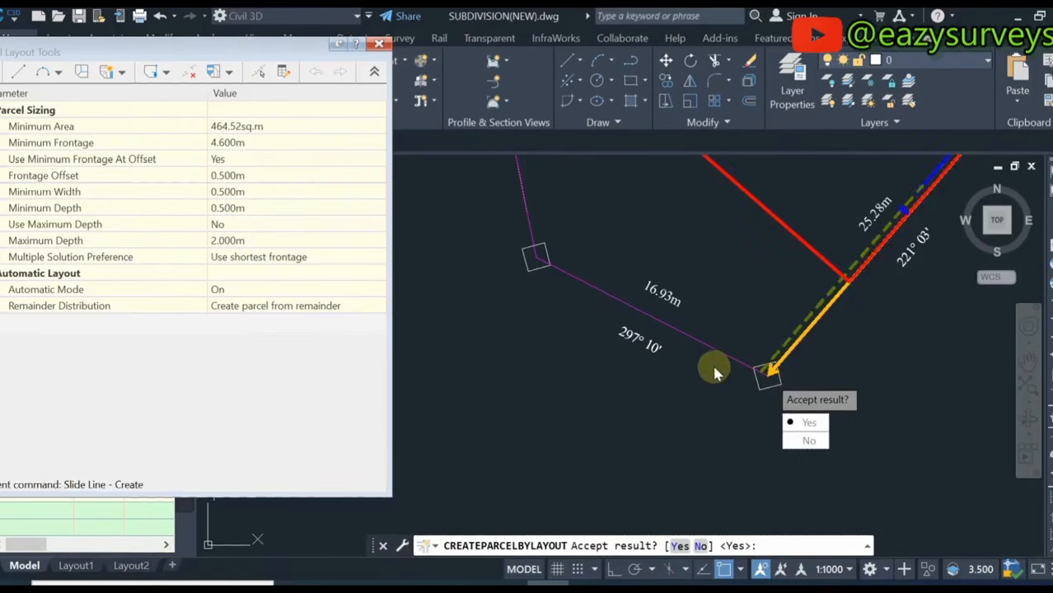
scroll(715, 372, "down", 4)
left_click(745, 426)
scroll(684, 347, "down", 3)
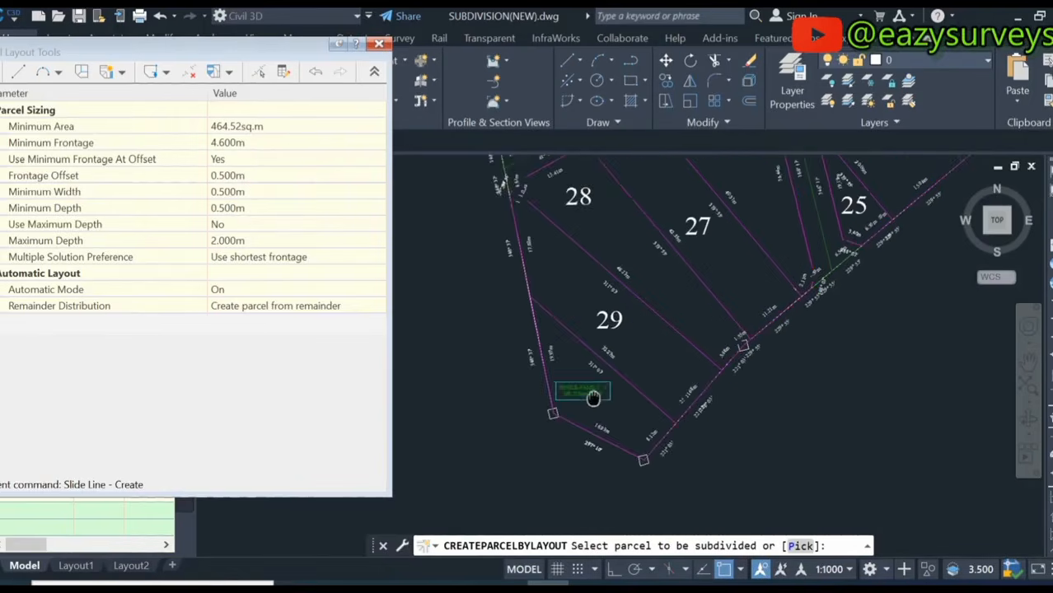
left_click(647, 334)
scroll(647, 338, "up", 2)
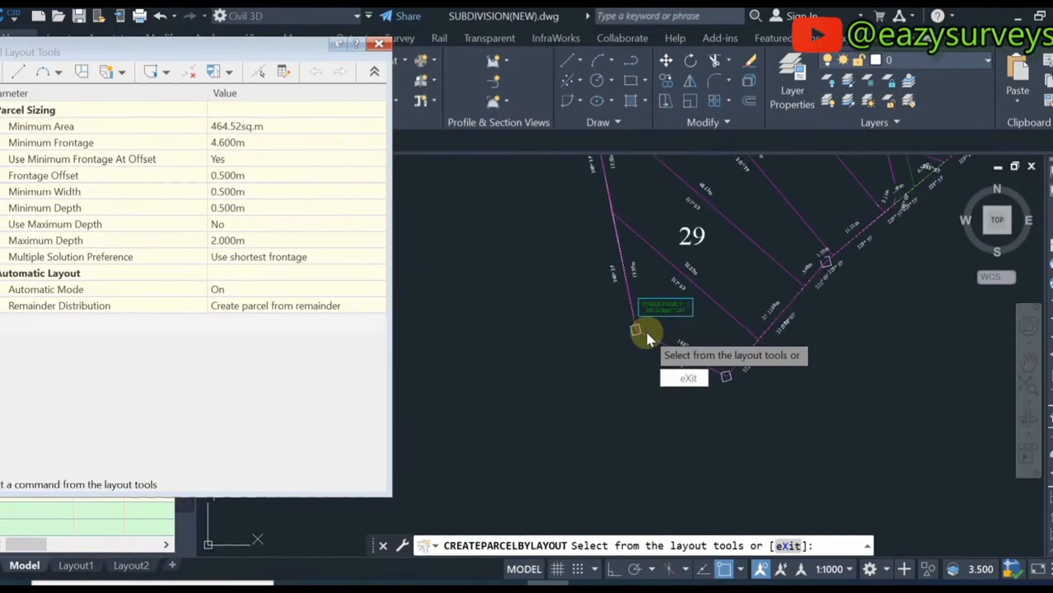
key("Return")
Check the area of lot 29 in its parcel properties
scroll(631, 352, "down", 4)
scroll(558, 353, "up", 4)
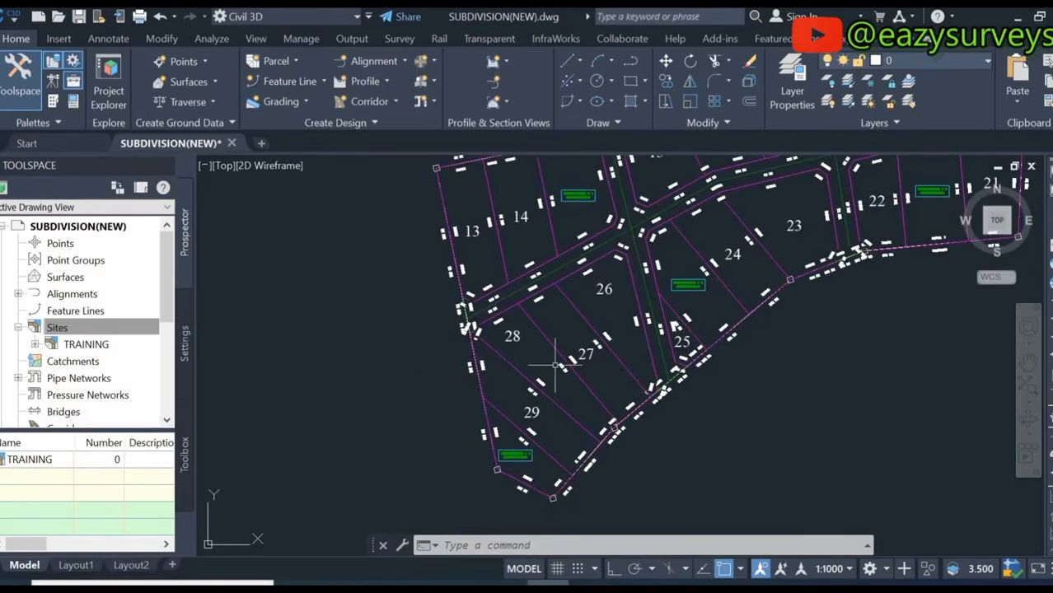
left_click(529, 382)
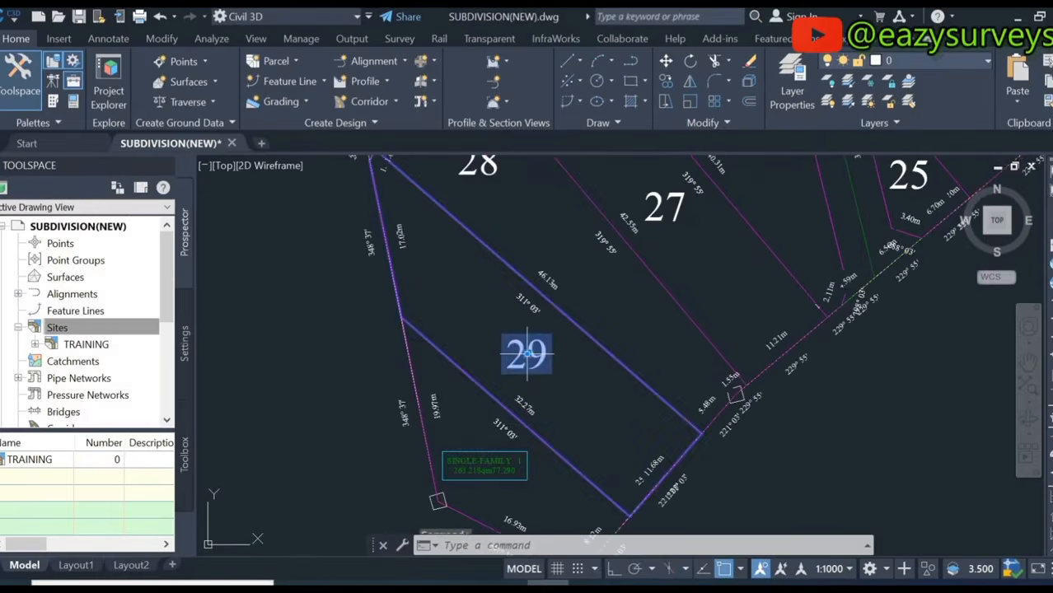
right_click(530, 381)
left_click(581, 326)
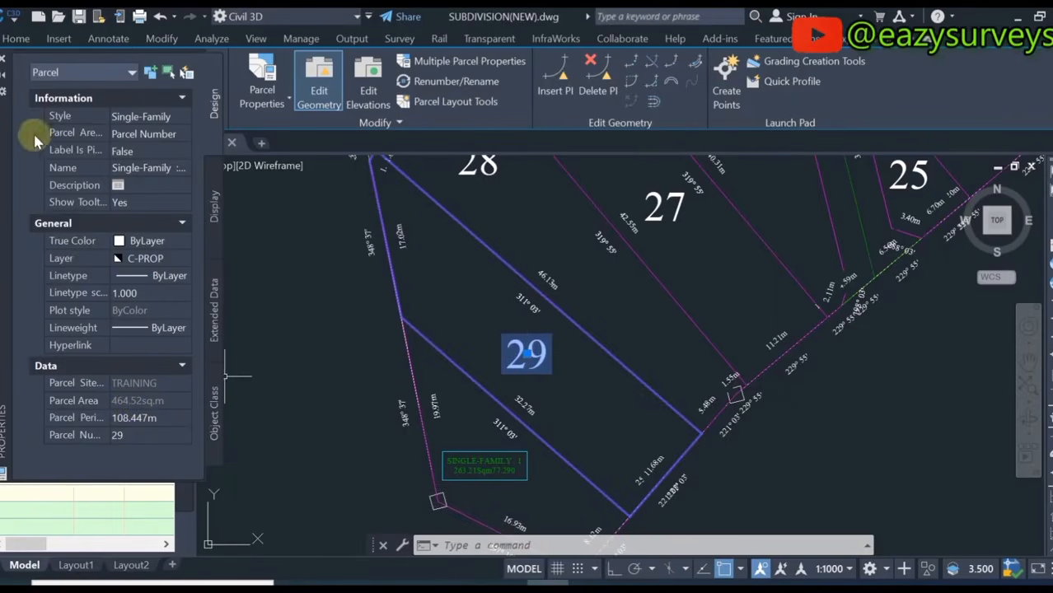
left_click(3, 64)
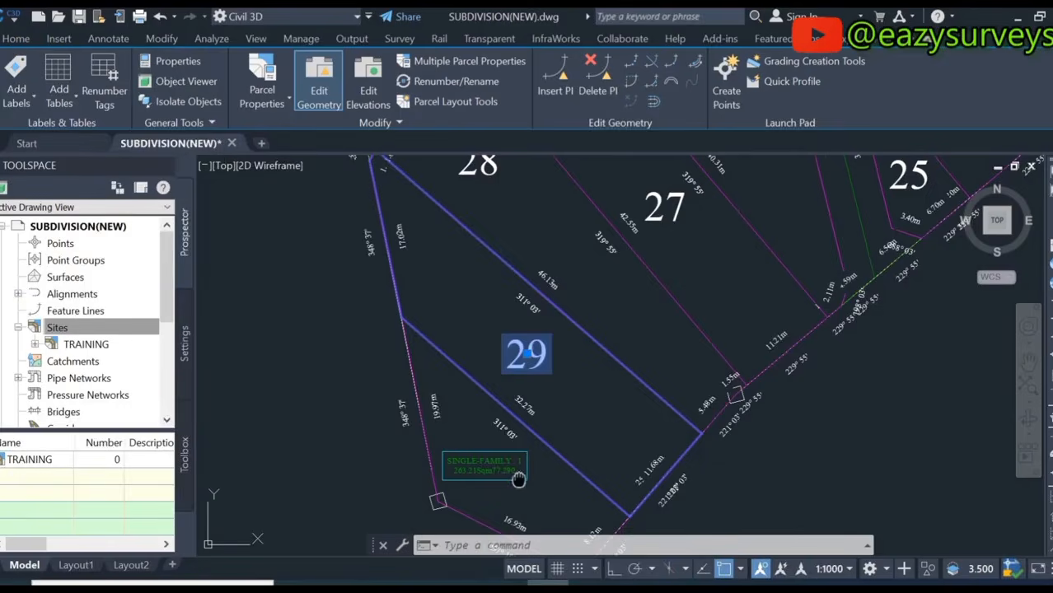
Examine the area labels of the remainder parcels beside lots 29 and 14
scroll(382, 442, "up", 6)
scroll(382, 442, "down", 8)
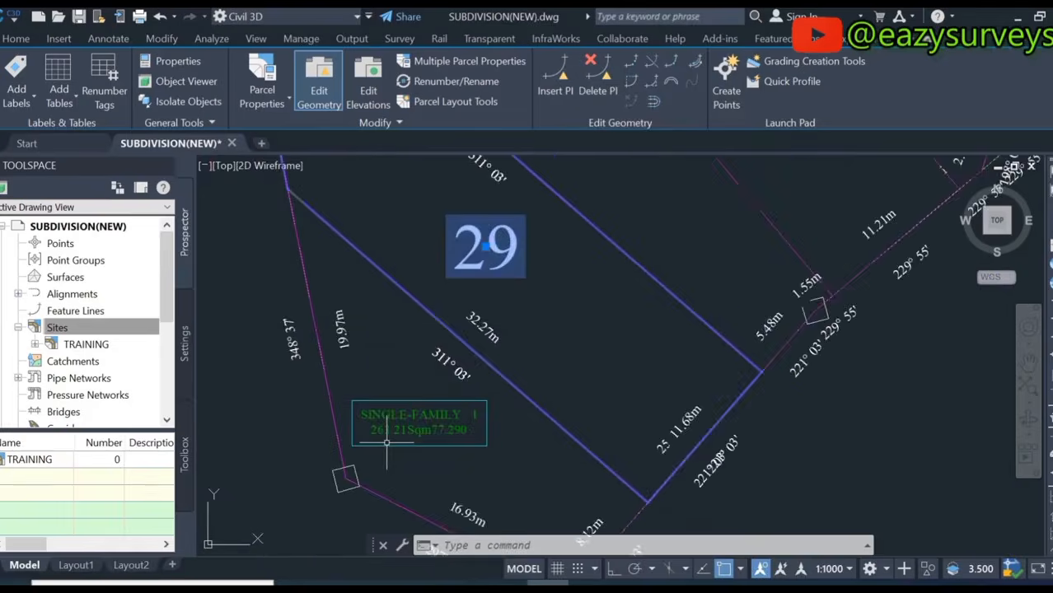
scroll(443, 375, "up", 3)
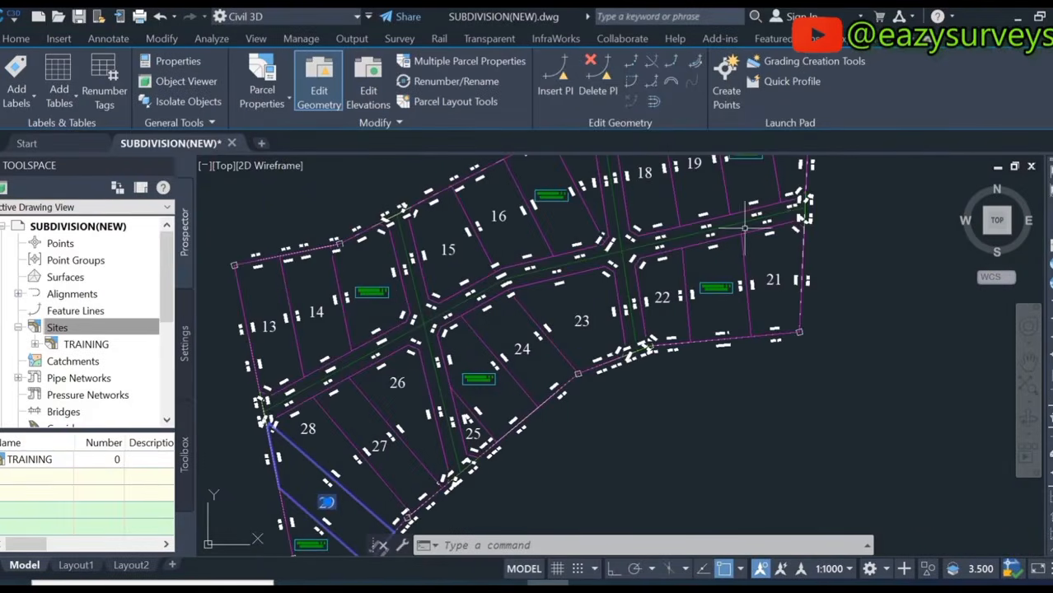
middle_click_drag(650, 239, 688, 238)
scroll(309, 325, "up", 5)
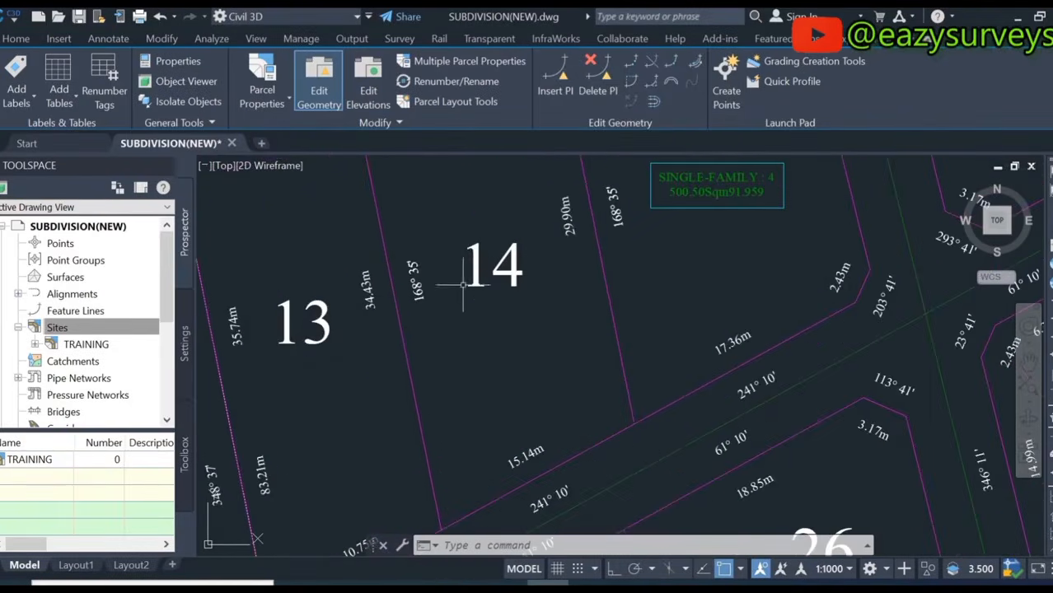
scroll(302, 327, "down", 3)
scroll(423, 287, "down", 3)
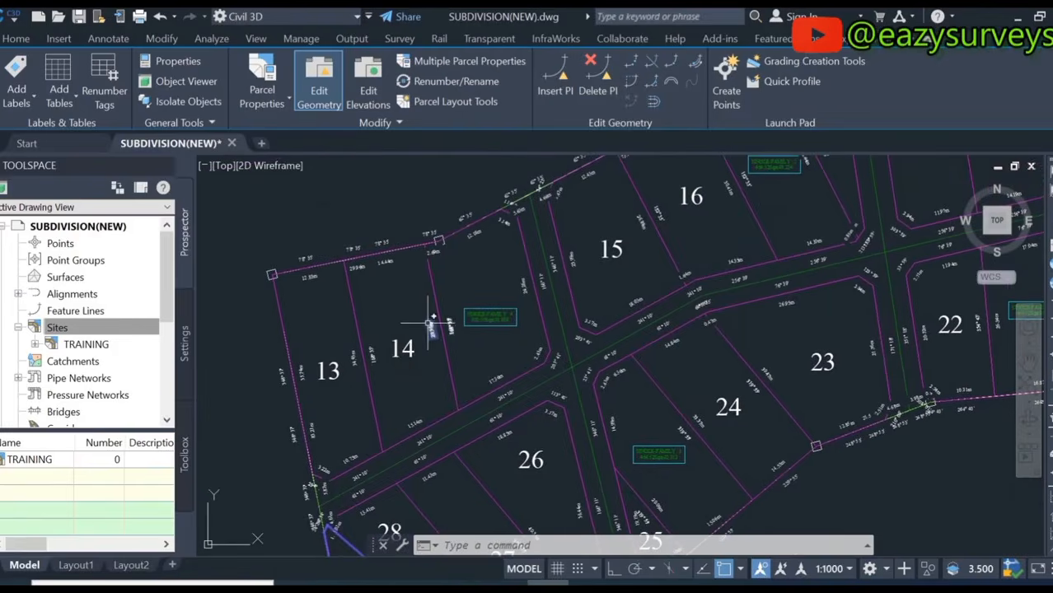
Set up a renumbering of the TRAINING site's parcels with starting number 1 and increment value 1
scroll(544, 296, "down", 2)
middle_click_drag(560, 305, 506, 290)
scroll(330, 350, "up", 2)
key("Escape")
left_click(389, 304)
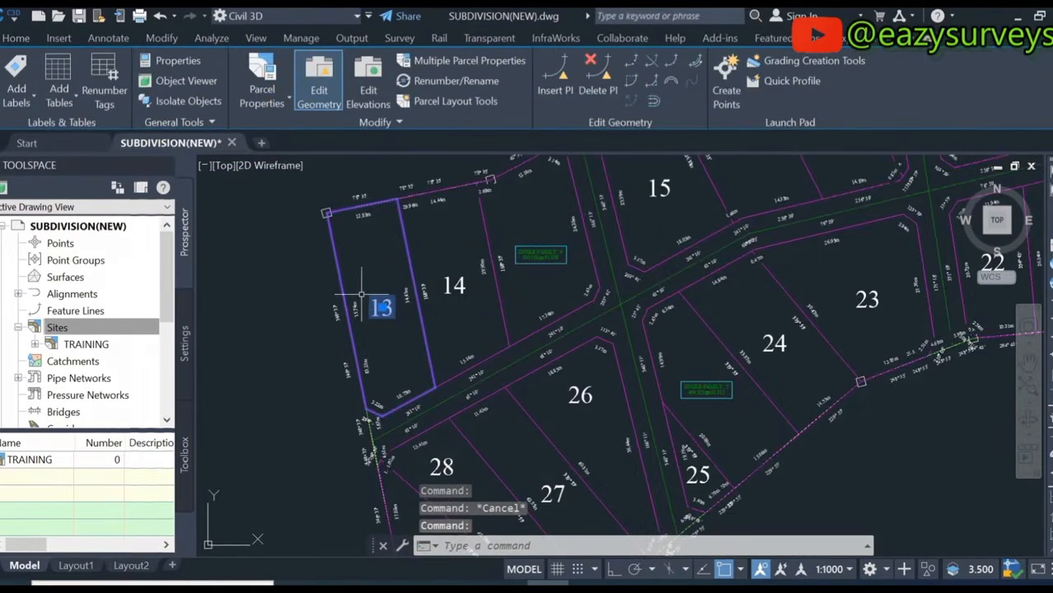
left_click(485, 86)
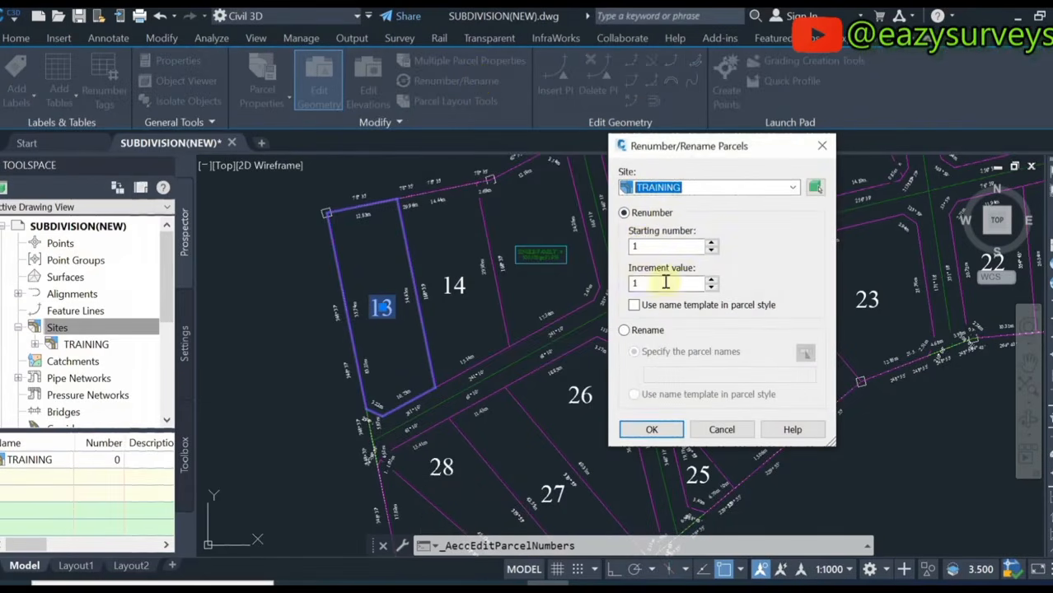
left_click(652, 430)
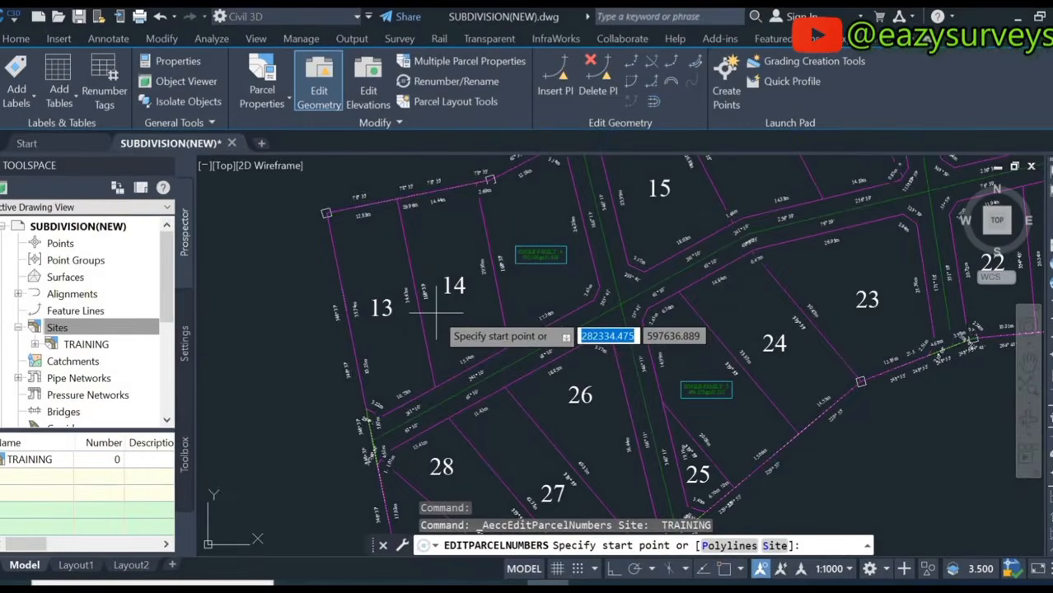
Trace the renumbering path eastward through the northern row of parcels, from lot 13 to lot 20
middle_click_drag(381, 308, 355, 315)
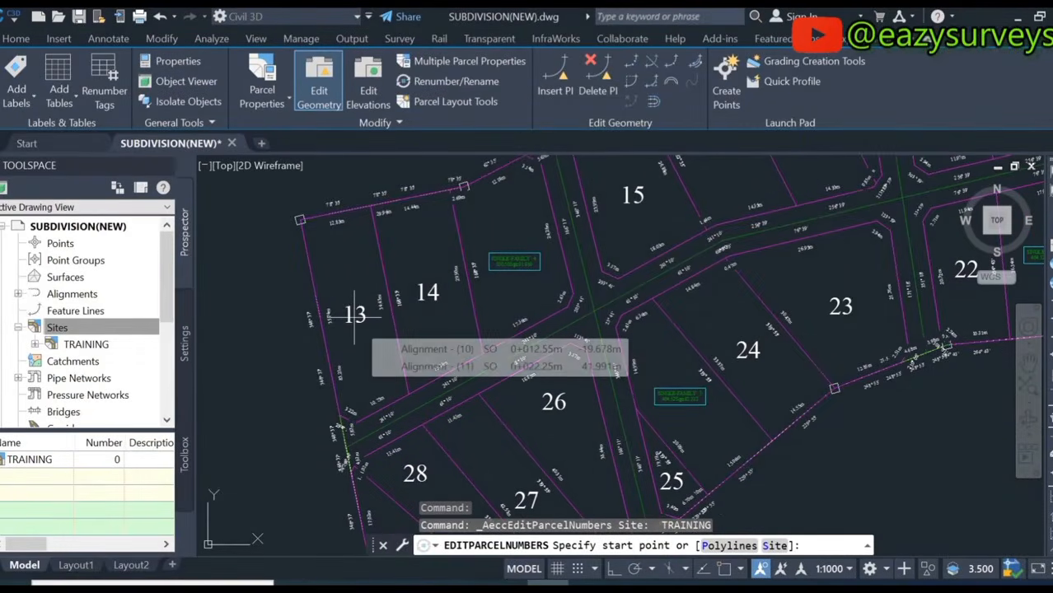
left_click(355, 314)
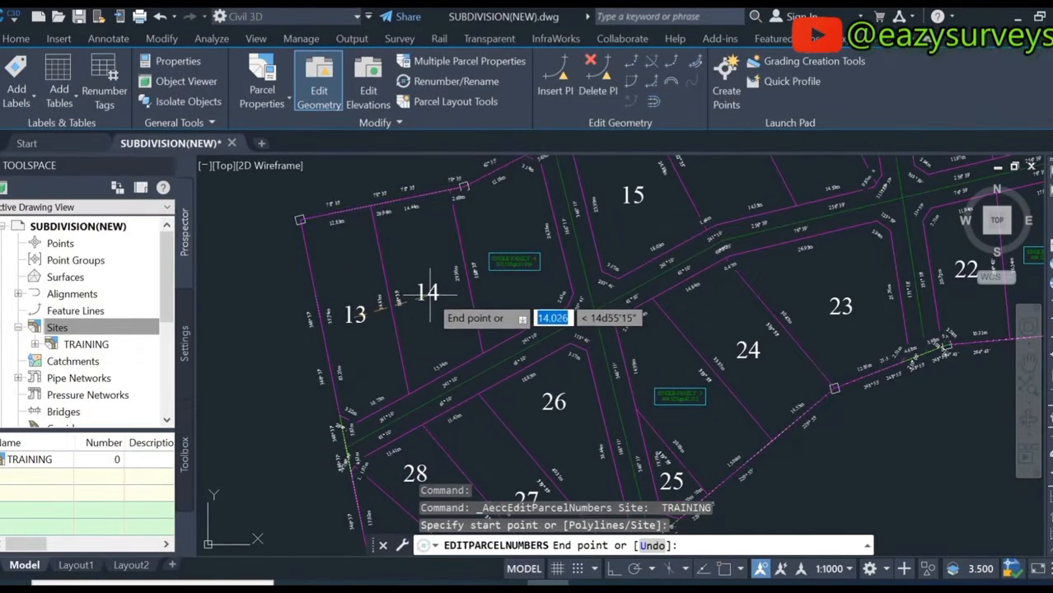
left_click(507, 257)
middle_click_drag(625, 211, 476, 306)
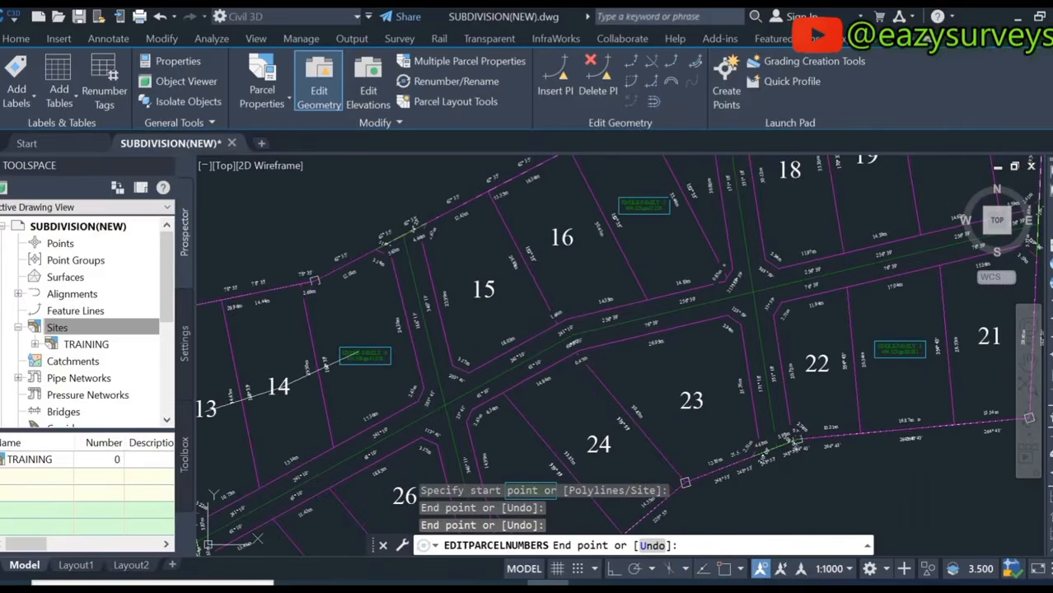
left_click(483, 283)
scroll(552, 255, "down", 5)
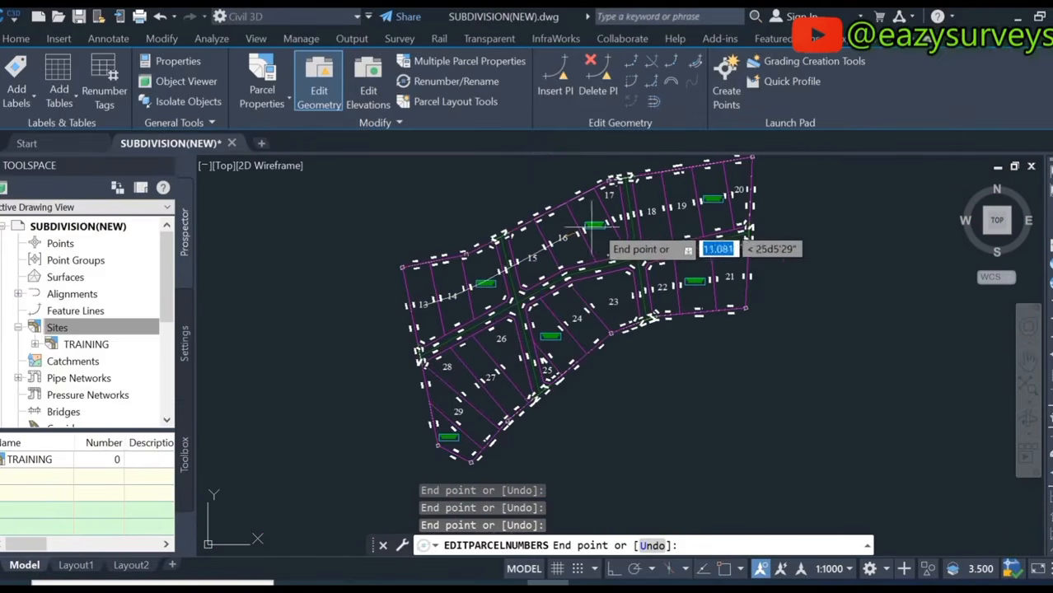
scroll(610, 235, "up", 5)
middle_click_drag(652, 211, 563, 283)
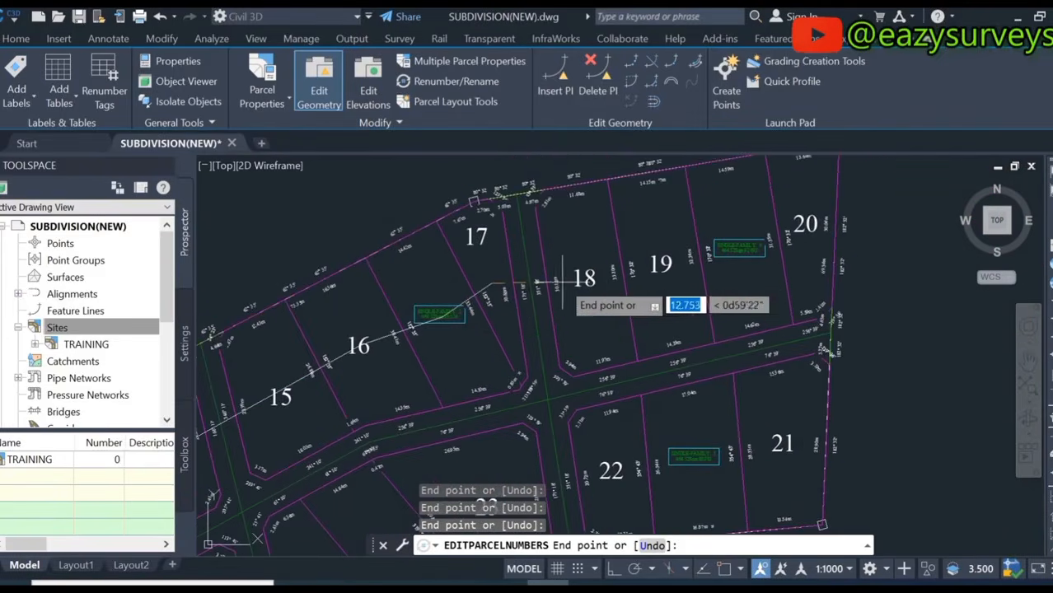
left_click(587, 279)
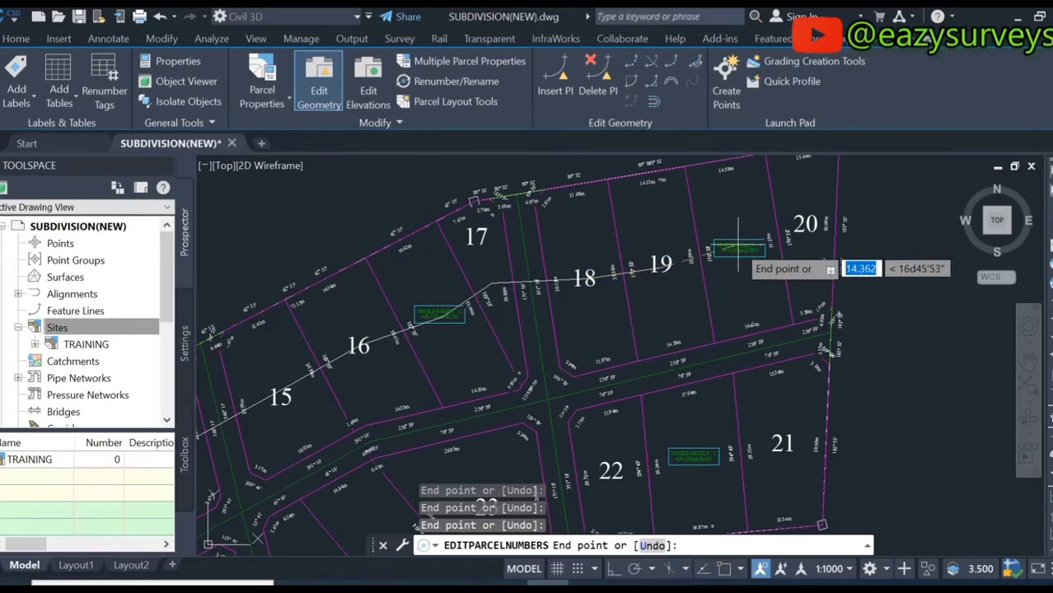
left_click(807, 224)
Continue the renumbering path from lot 21 westward through lots 22, 23 and 24 into the remainder parcel above lot 25
middle_click_drag(782, 285, 783, 230)
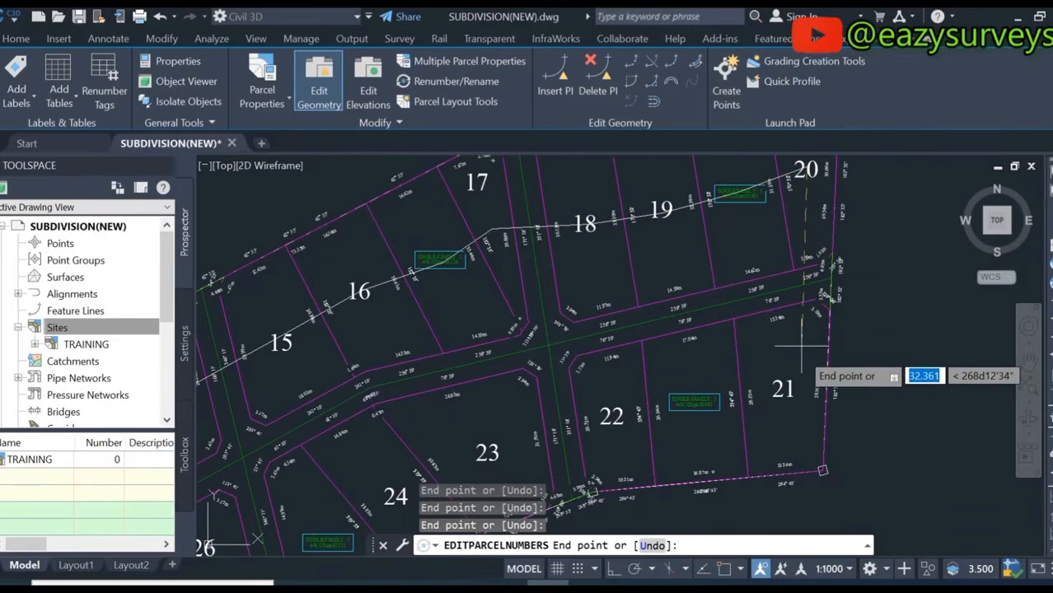
left_click(783, 394)
middle_click_drag(783, 394, 841, 318)
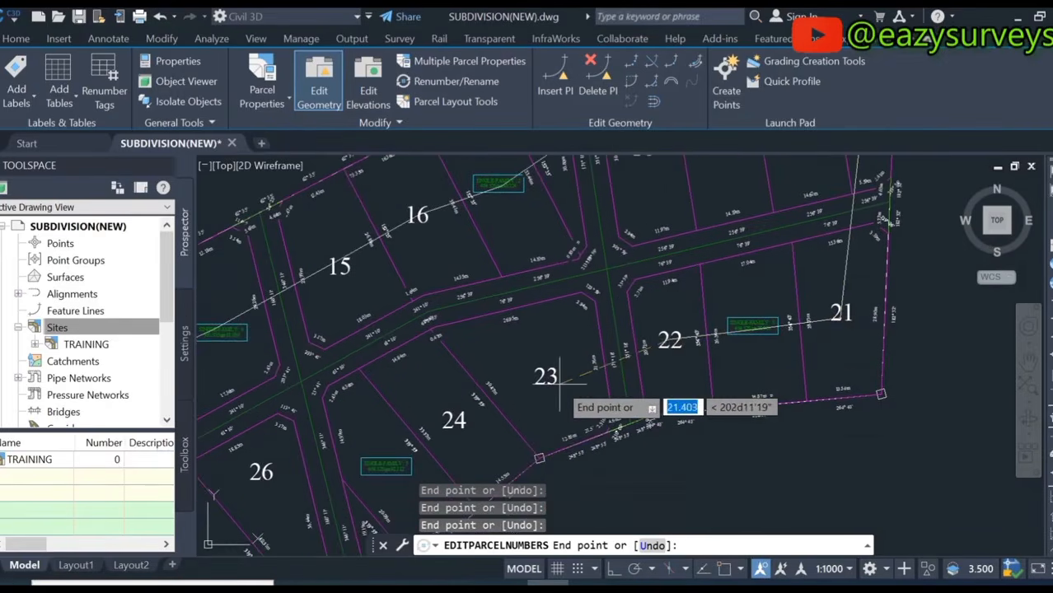
middle_click_drag(550, 386, 779, 291)
left_click(691, 324)
left_click(620, 374)
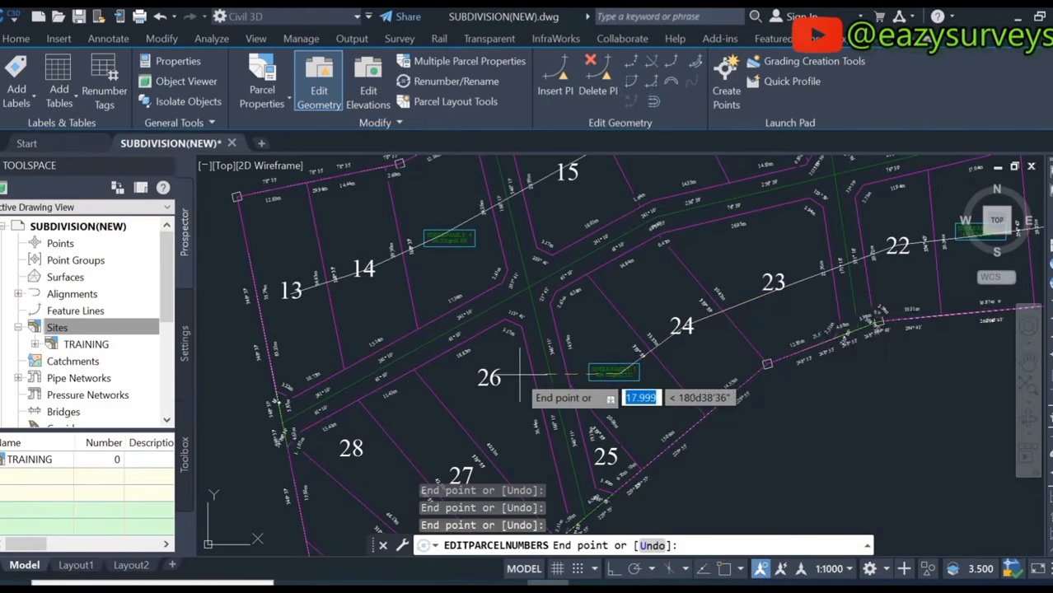
Extend the path through lots 26 to 29 into the southern remainder parcel, and apply the renumbering
left_click(497, 379)
middle_click_drag(497, 378, 582, 257)
left_click(544, 356)
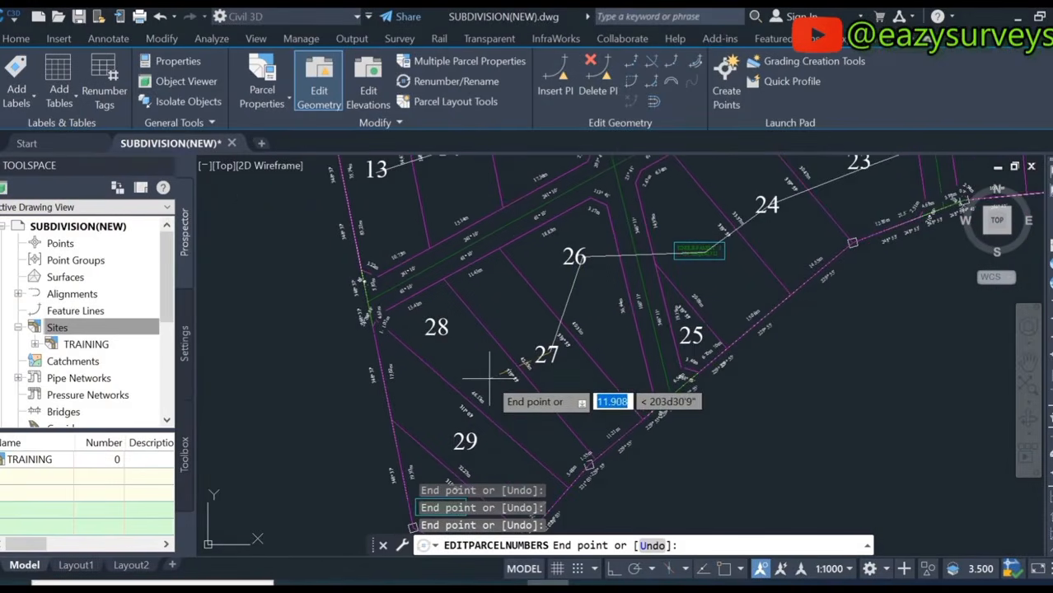
middle_click_drag(464, 438, 522, 324)
left_click(500, 394)
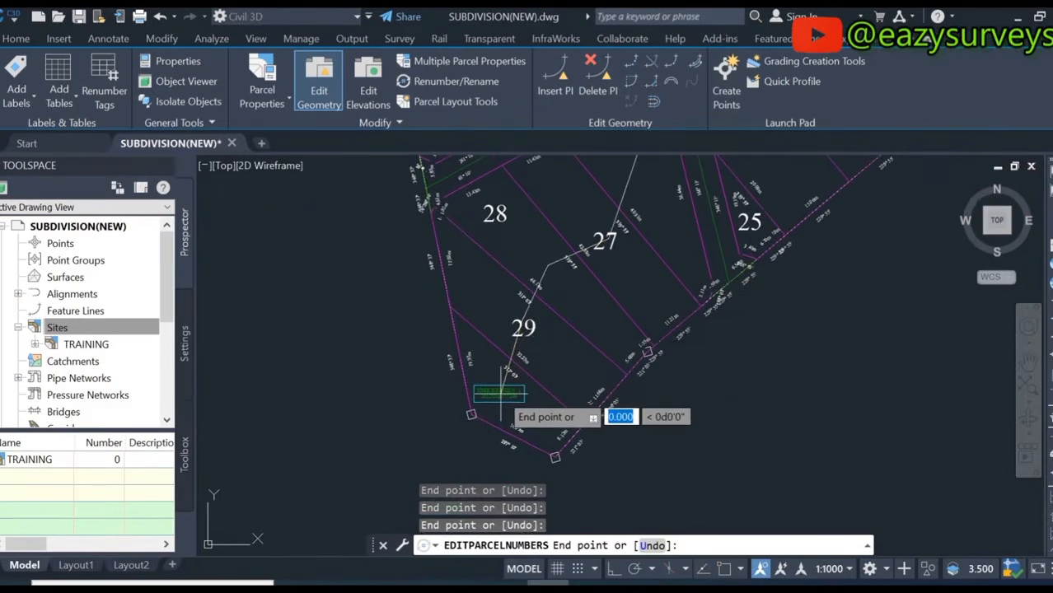
key("Return")
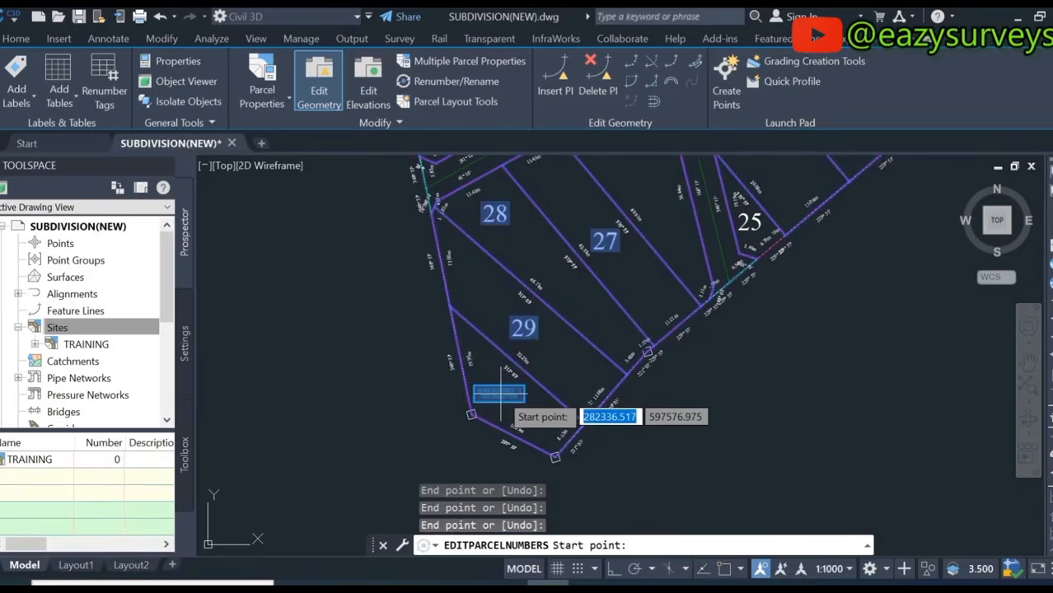
key("Return")
Examine the new parcel numbers around the western road junction
middle_click_drag(493, 243, 491, 414)
scroll(467, 355, "down", 2)
scroll(491, 284, "up", 2)
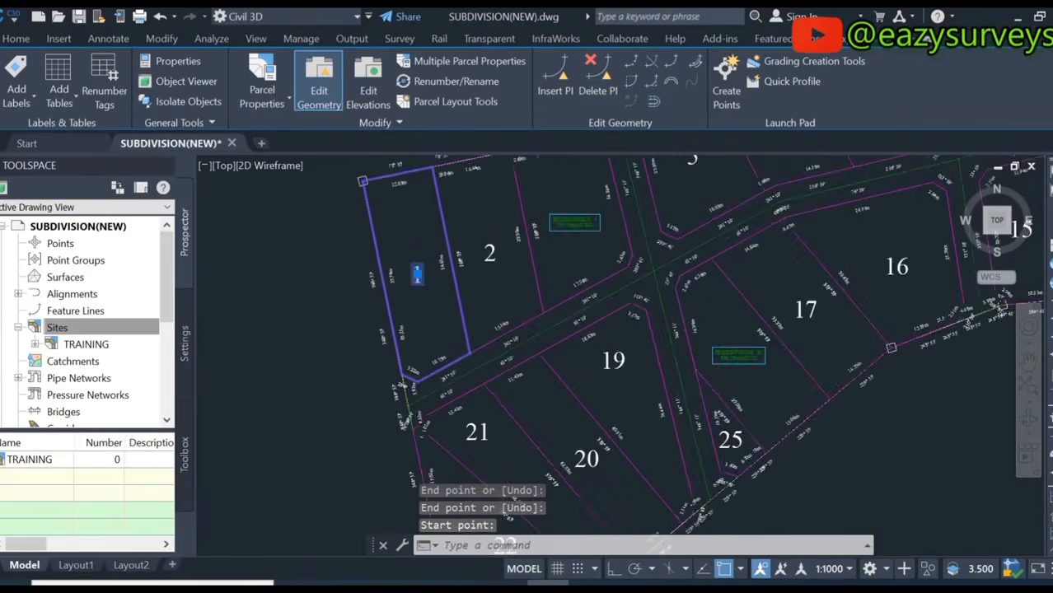
scroll(501, 279, "up", 2)
key("Escape")
middle_click_drag(616, 189, 560, 295)
scroll(560, 295, "up", 2)
scroll(560, 296, "down", 2)
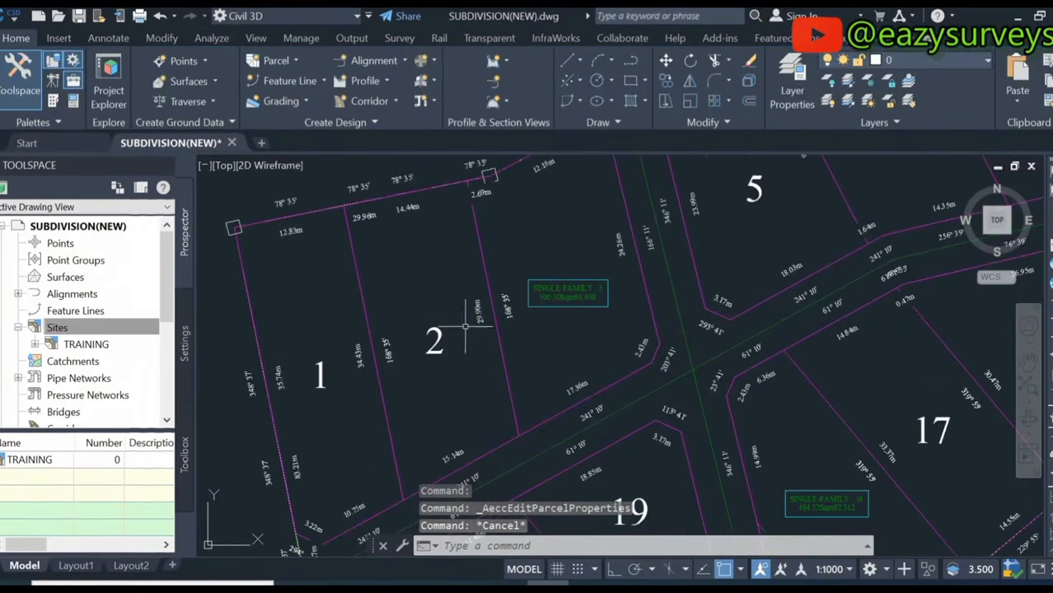
scroll(577, 279, "up", 2)
Change the area label style of parcel Single-Family 3 to Parcel Number in its parcel properties
left_click(552, 284)
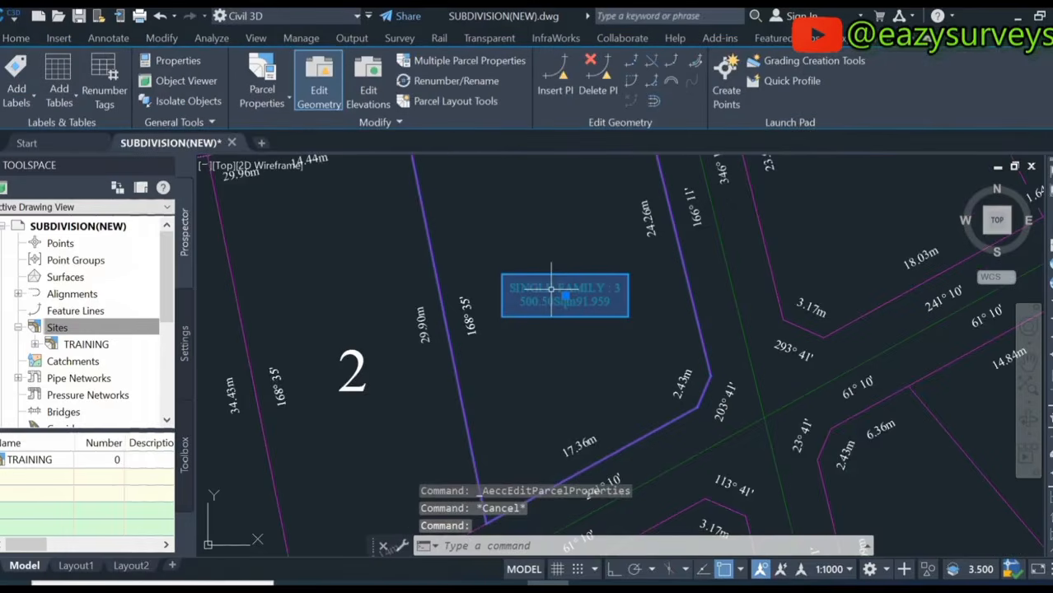
scroll(552, 290, "down", 2)
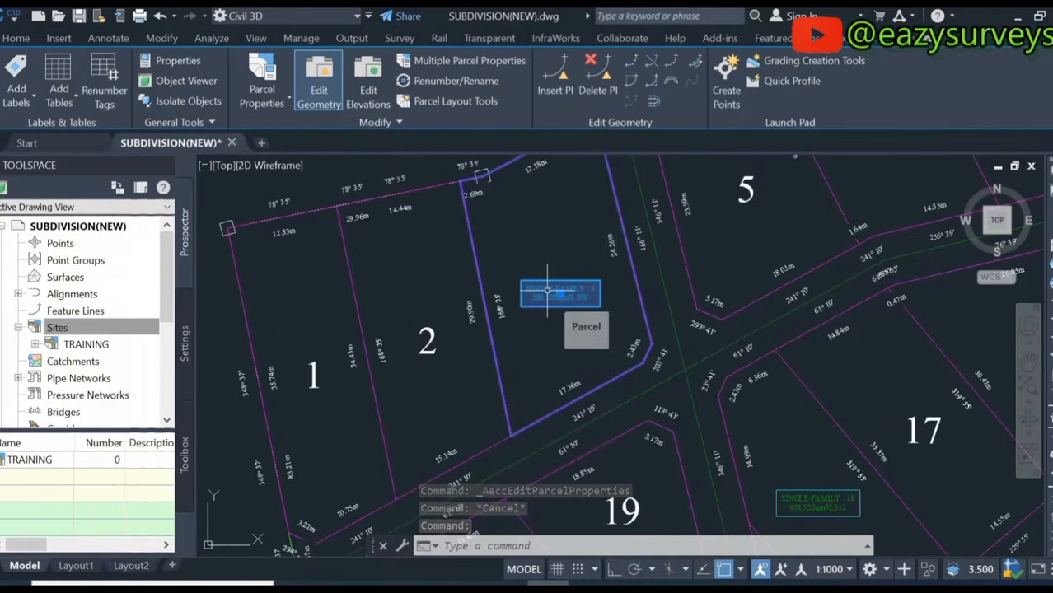
left_click(283, 105)
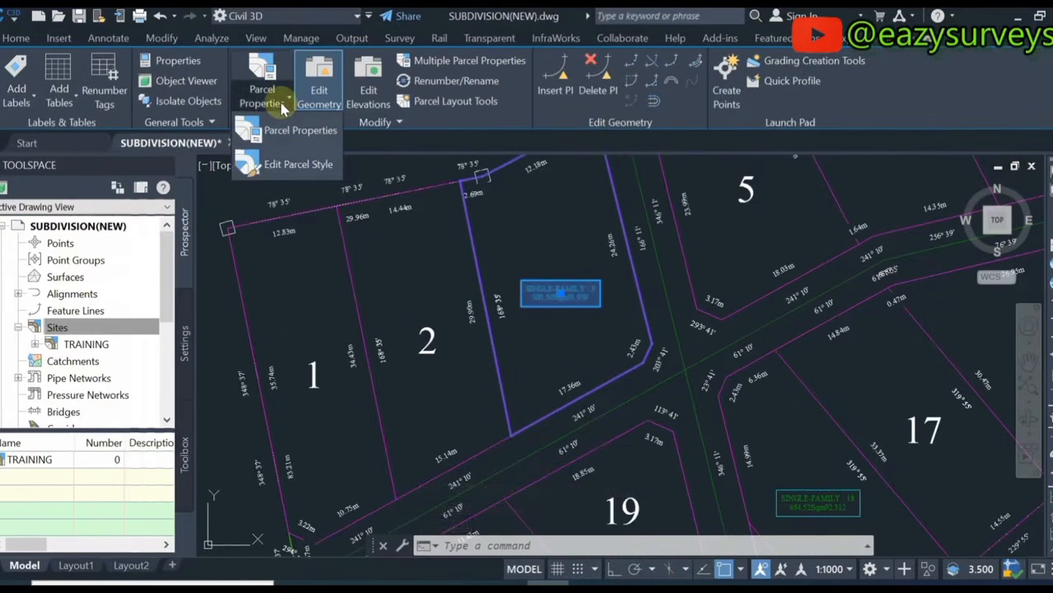
left_click(277, 144)
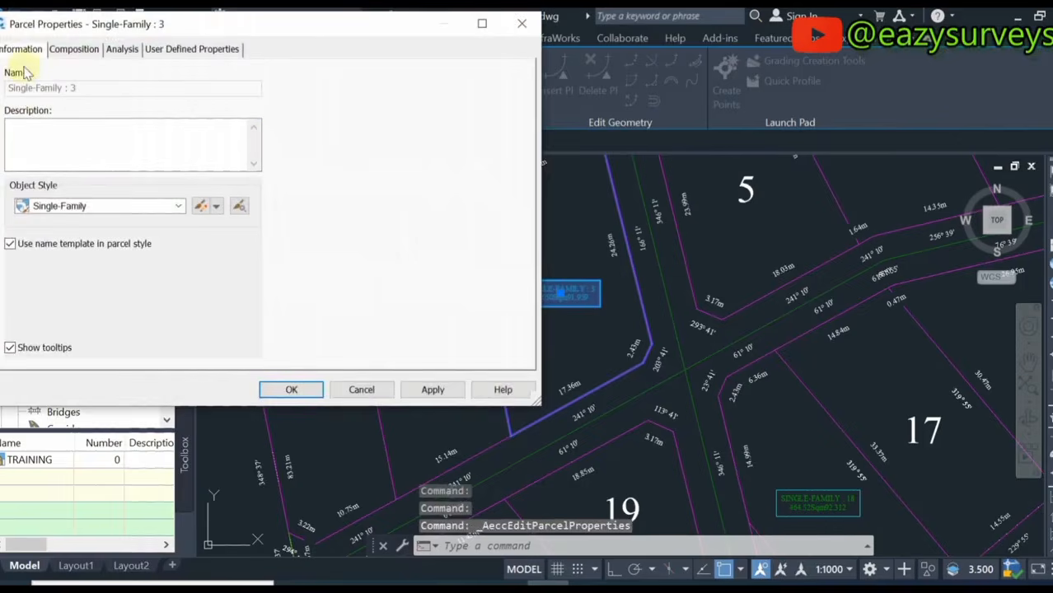
left_click(76, 49)
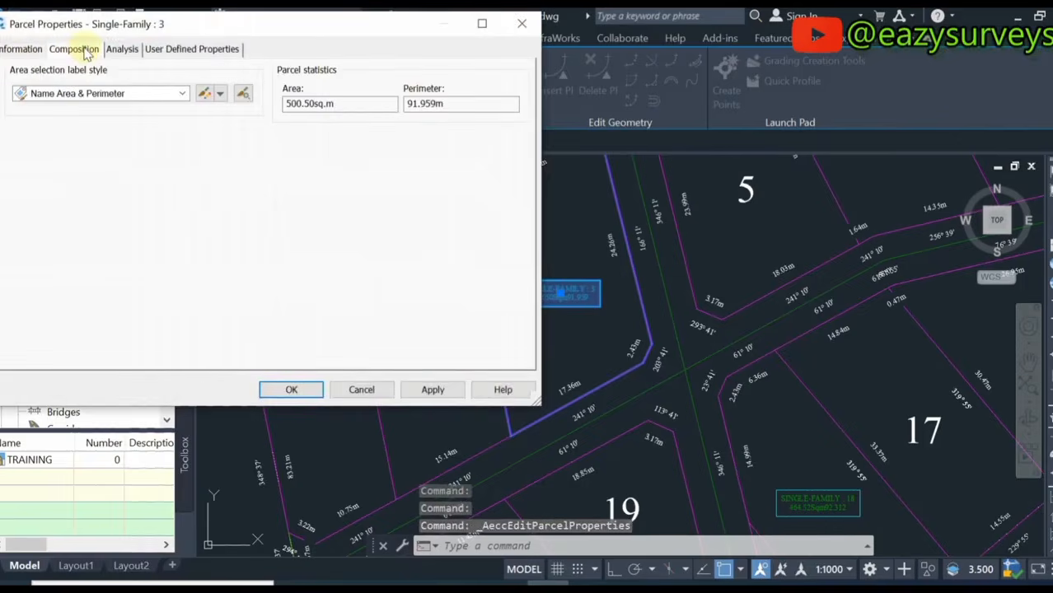
left_click(181, 93)
left_click(78, 164)
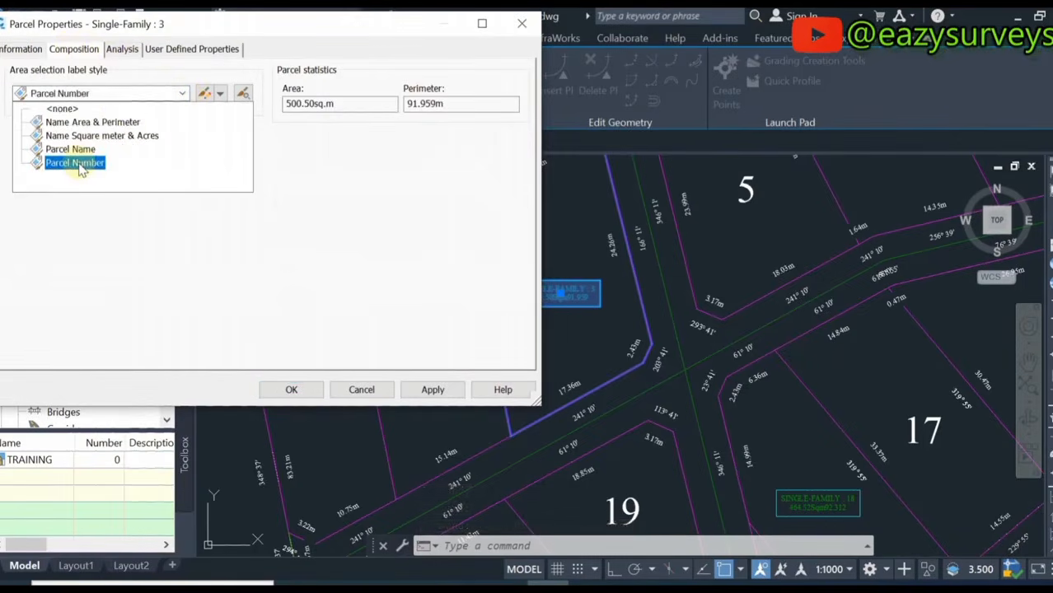
left_click(80, 164)
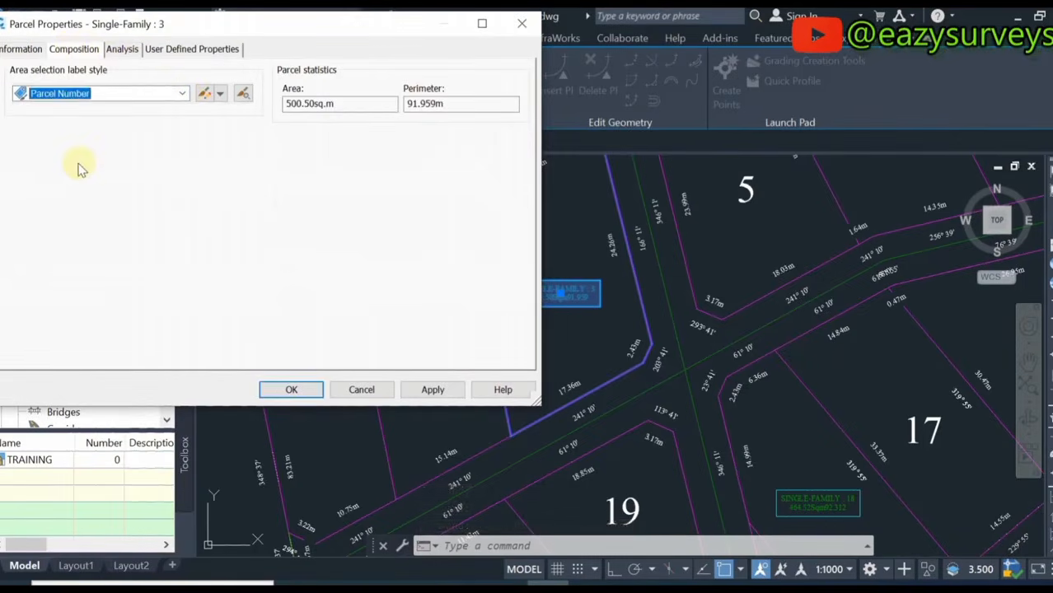
left_click(434, 392)
left_click(302, 394)
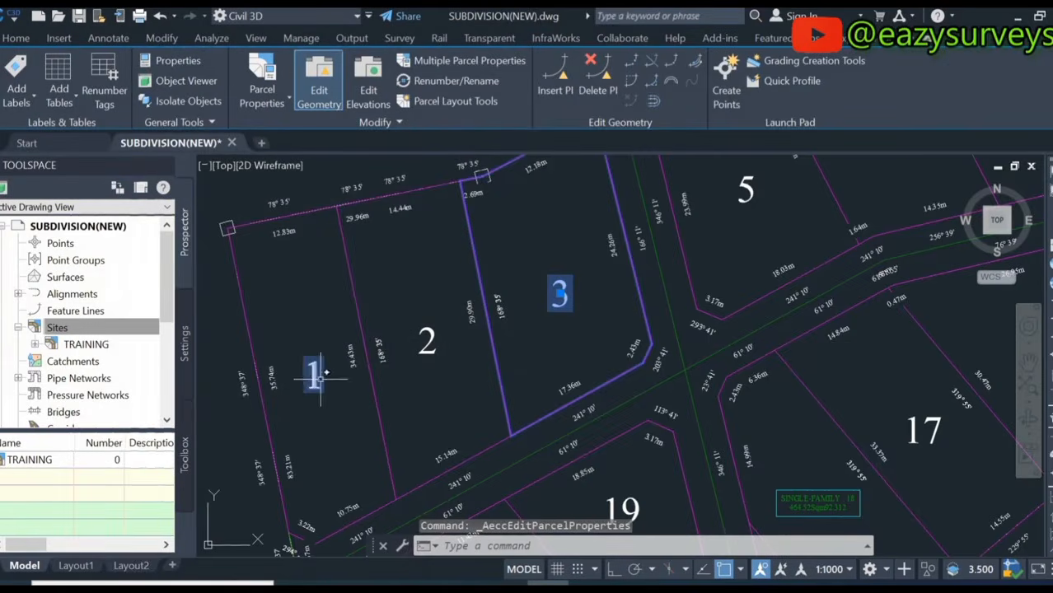
Change the area label style of parcel Single-Family 7, between lots 6 and 8, to Parcel Number
scroll(475, 338, "down", 6)
key("Escape")
scroll(570, 284, "up", 6)
left_click(577, 285)
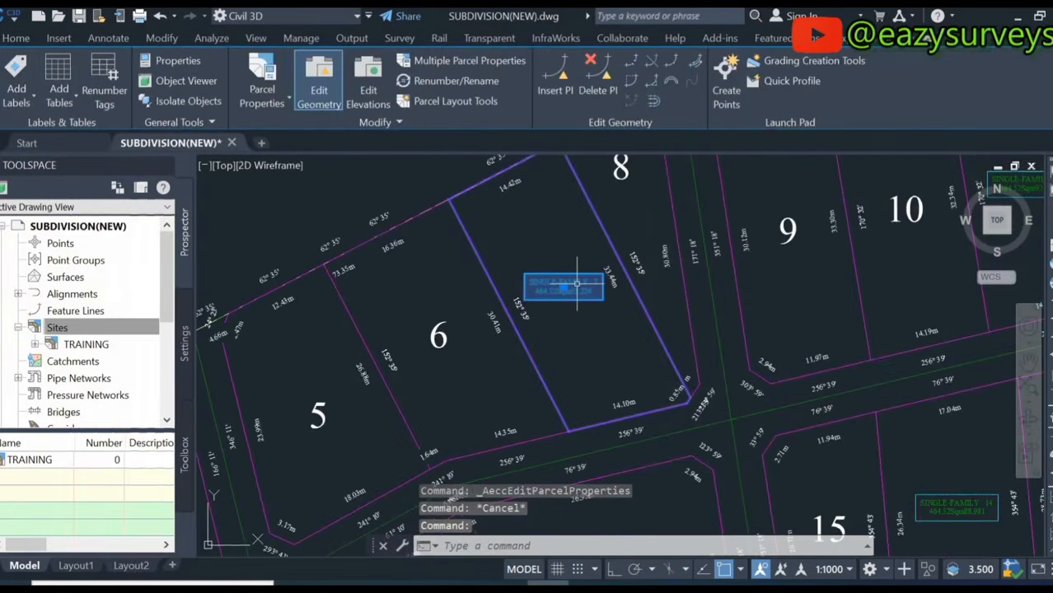
right_click(577, 285)
left_click(263, 93)
left_click(288, 104)
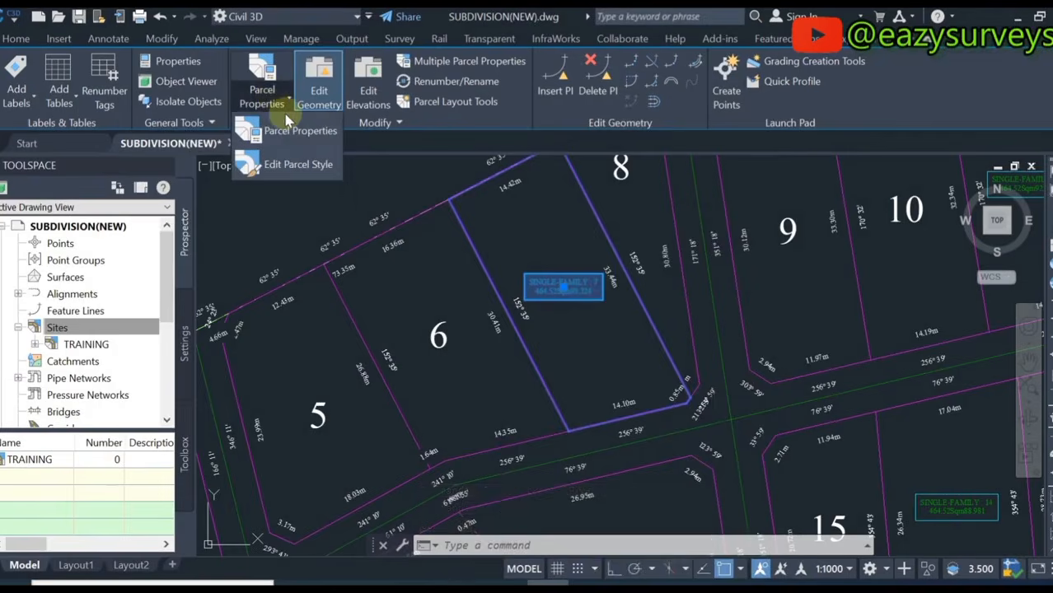
left_click(292, 140)
left_click(183, 94)
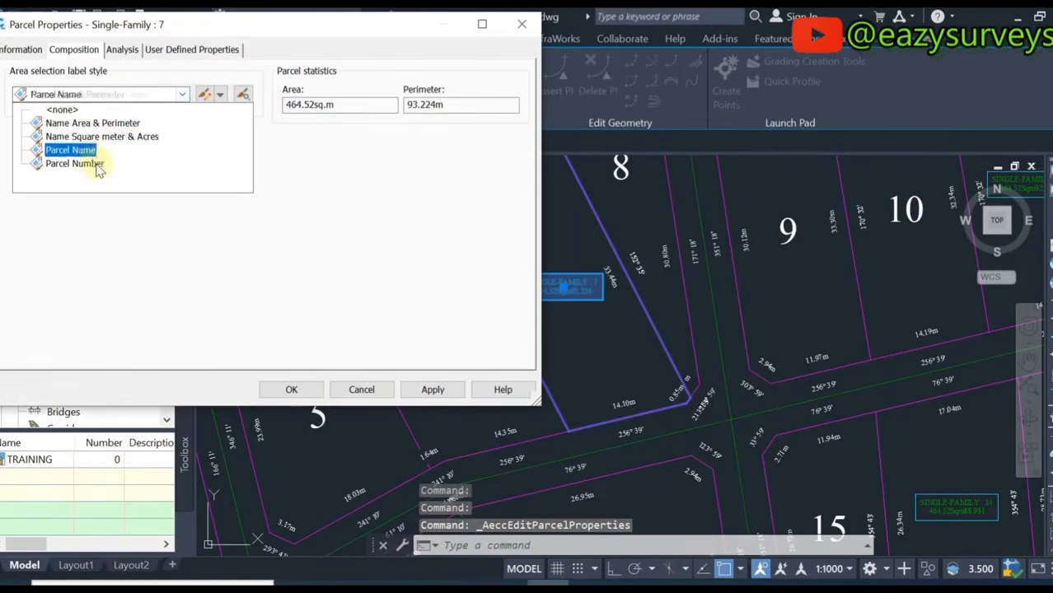
left_click(98, 163)
left_click(445, 389)
left_click(312, 390)
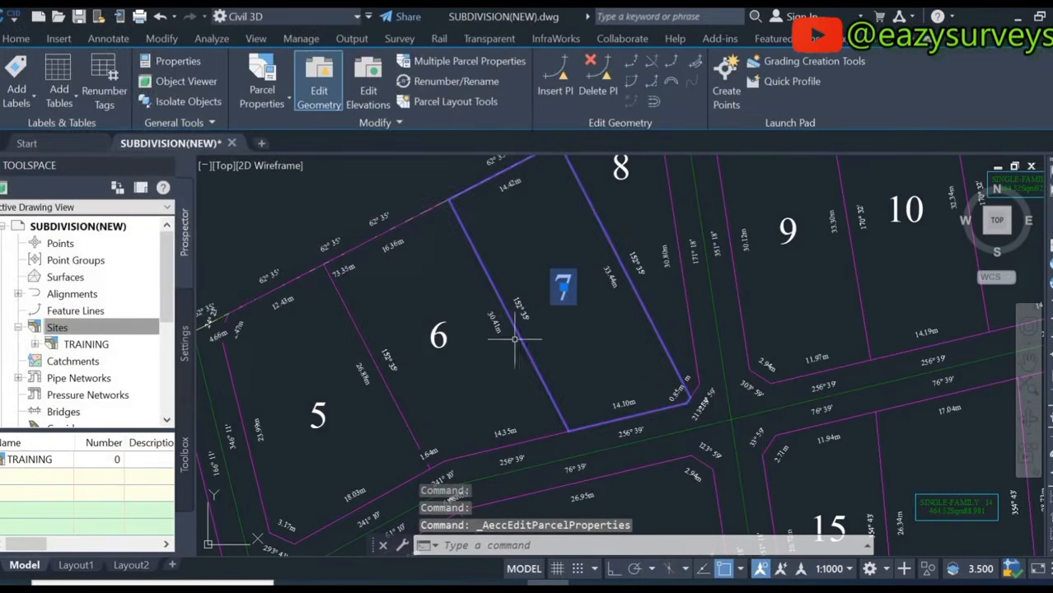
Change the area label style of parcel Single-Family 11, between lots 10 and 12, to Parcel Number
middle_click_drag(727, 335, 330, 475)
left_click(638, 326)
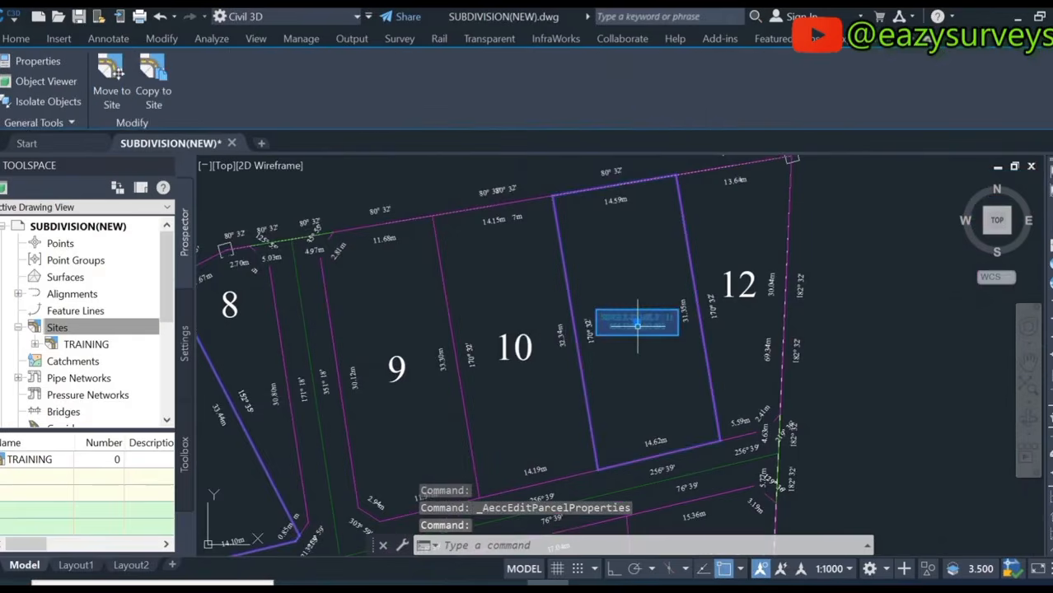
left_click(15, 39)
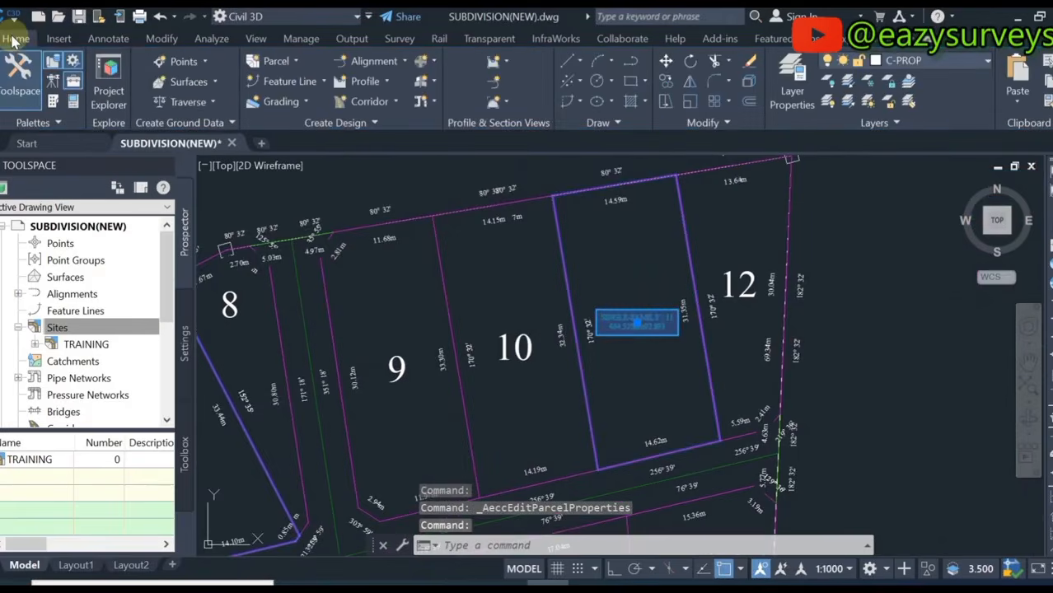
key("Escape")
left_click(618, 319)
left_click(283, 103)
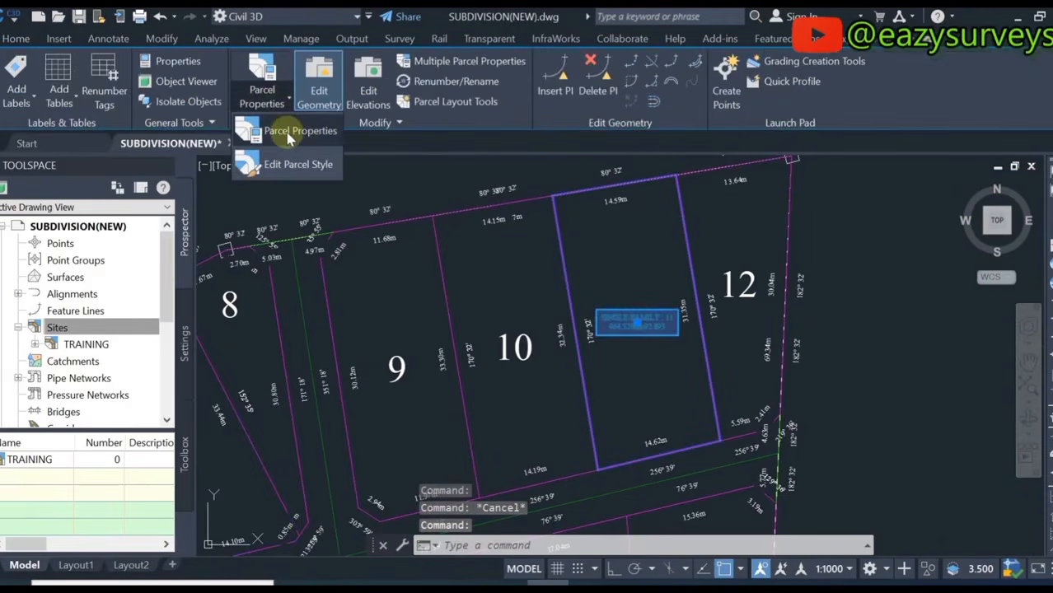
left_click(279, 129)
left_click(182, 95)
left_click(88, 169)
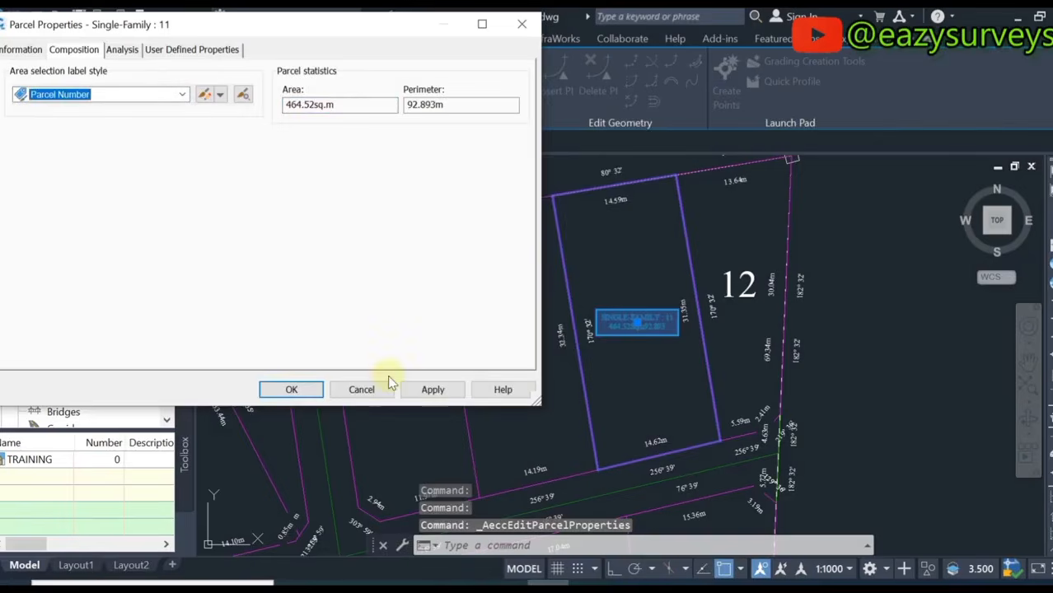
left_click(433, 390)
left_click(291, 389)
Clear the parcel selection and examine the area label of Single-Family 23 at the site's southern corner
scroll(577, 330, "down", 5)
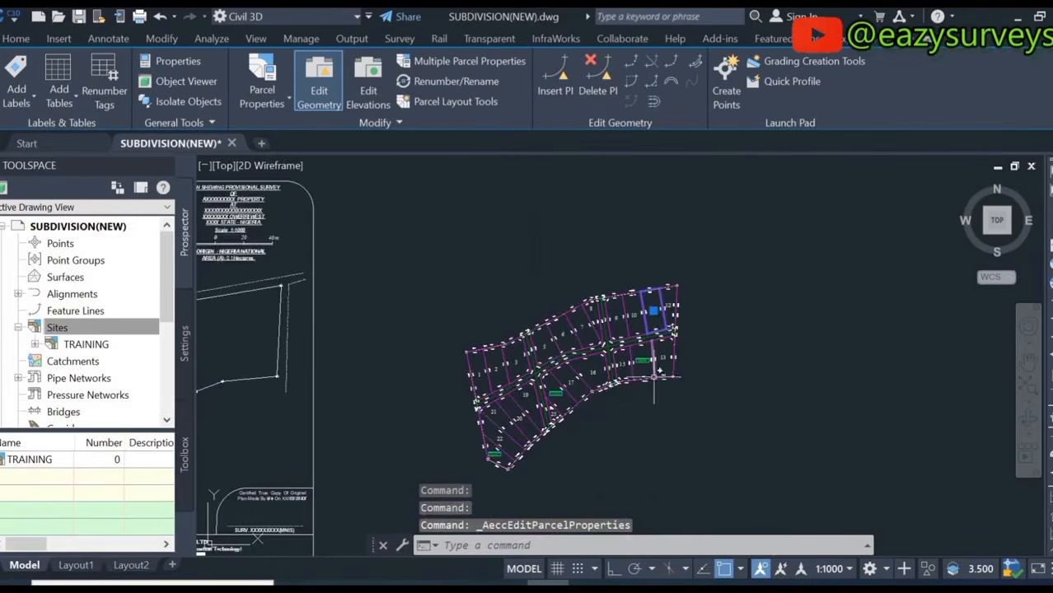
scroll(643, 367, "up", 8)
left_click(643, 367)
key("Escape")
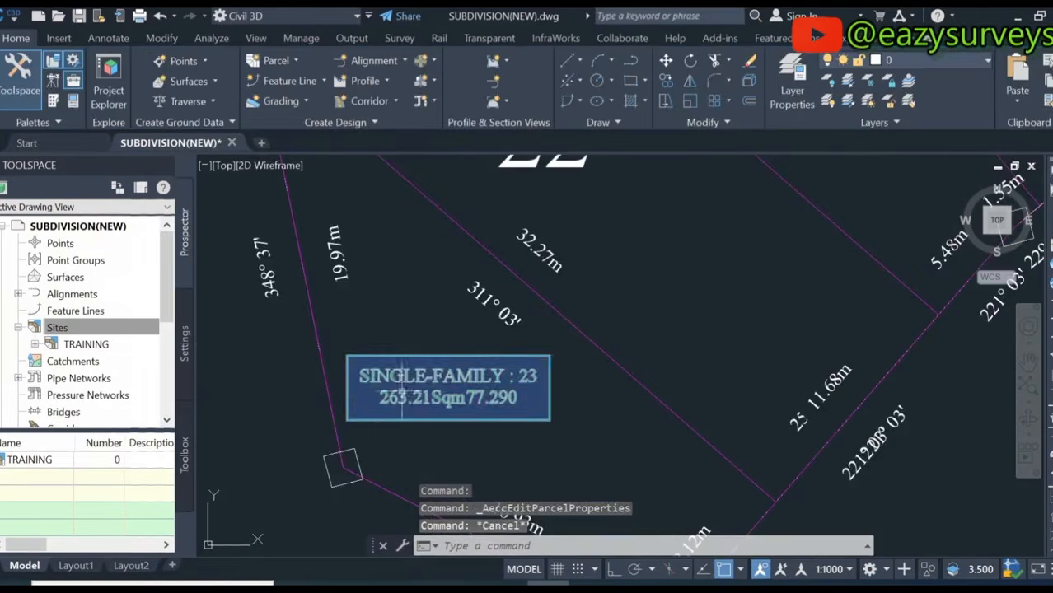
Change the area label style of parcel Single-Family 23 at the site's southern corner to Parcel Number
left_click(447, 388)
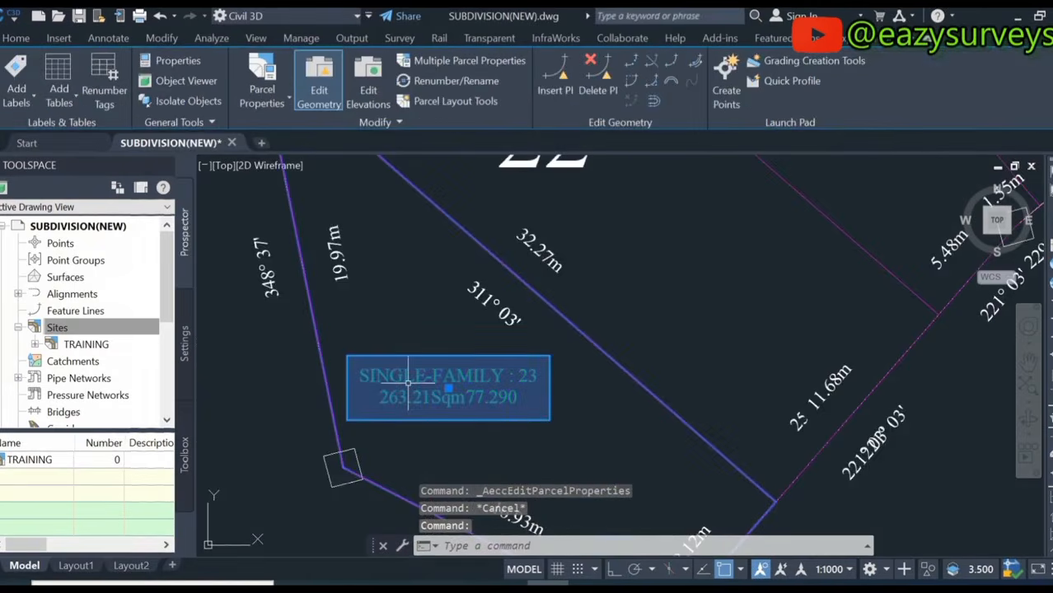
left_click(278, 106)
left_click(306, 134)
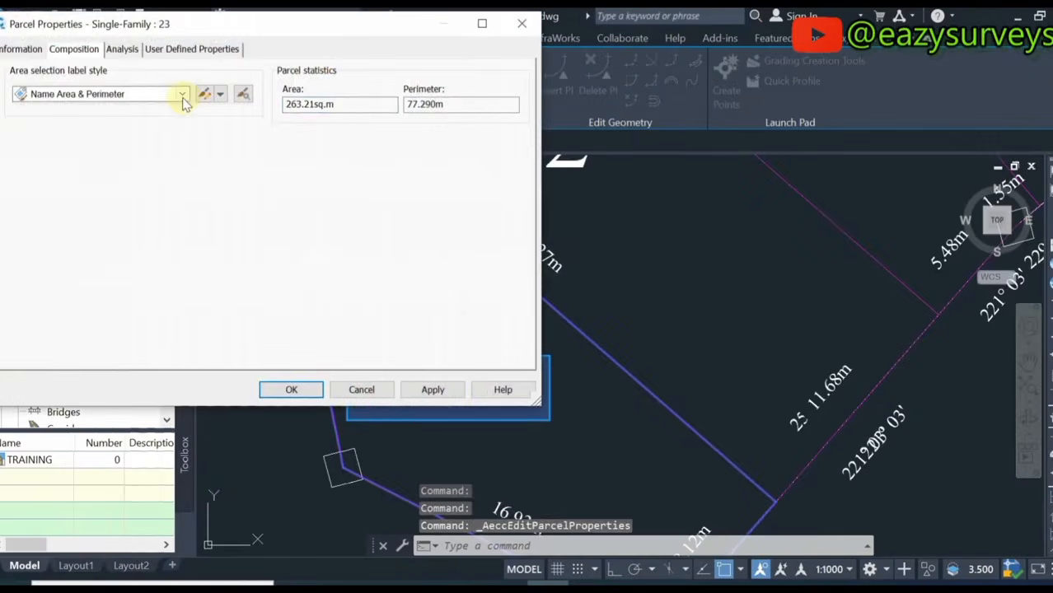
left_click(182, 94)
left_click(74, 163)
left_click(430, 390)
left_click(291, 390)
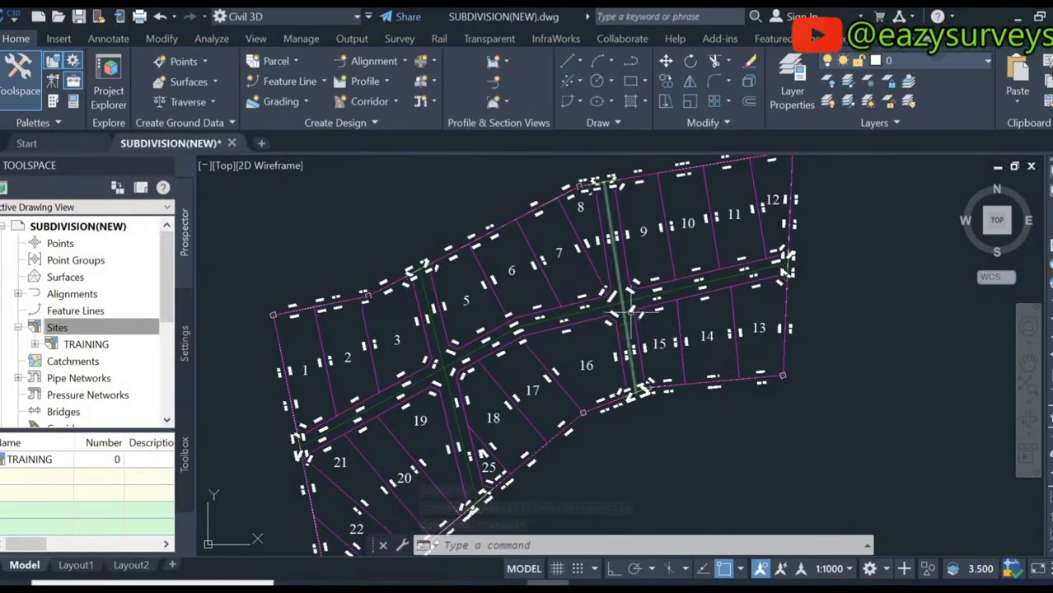
Delete the two road centreline alignments that cross at the junction between lots 7, 9, 15 and 16
scroll(620, 239, "up", 8)
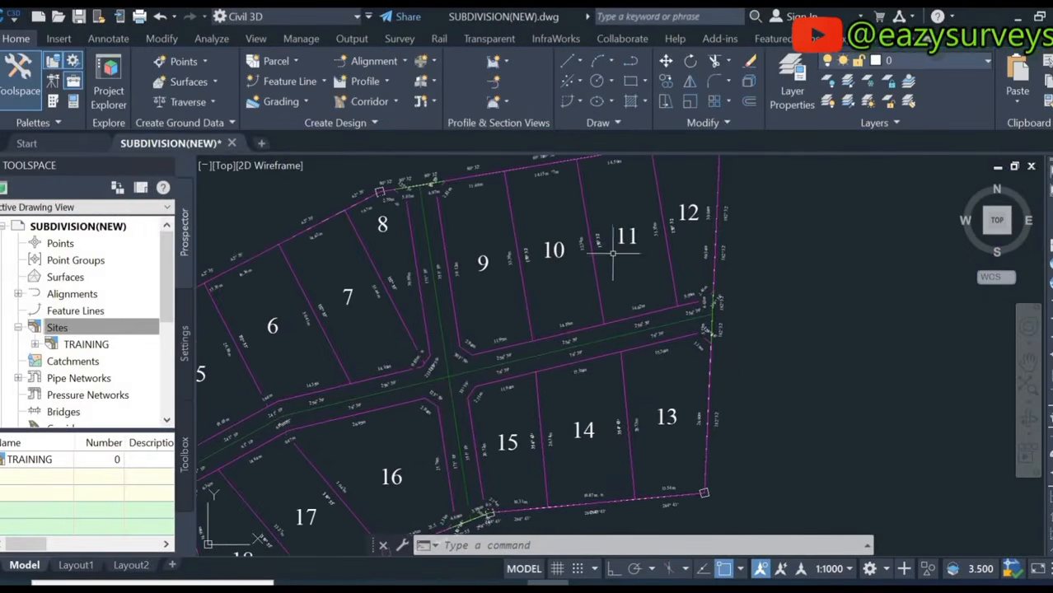
scroll(620, 239, "down", 4)
scroll(545, 336, "up", 10)
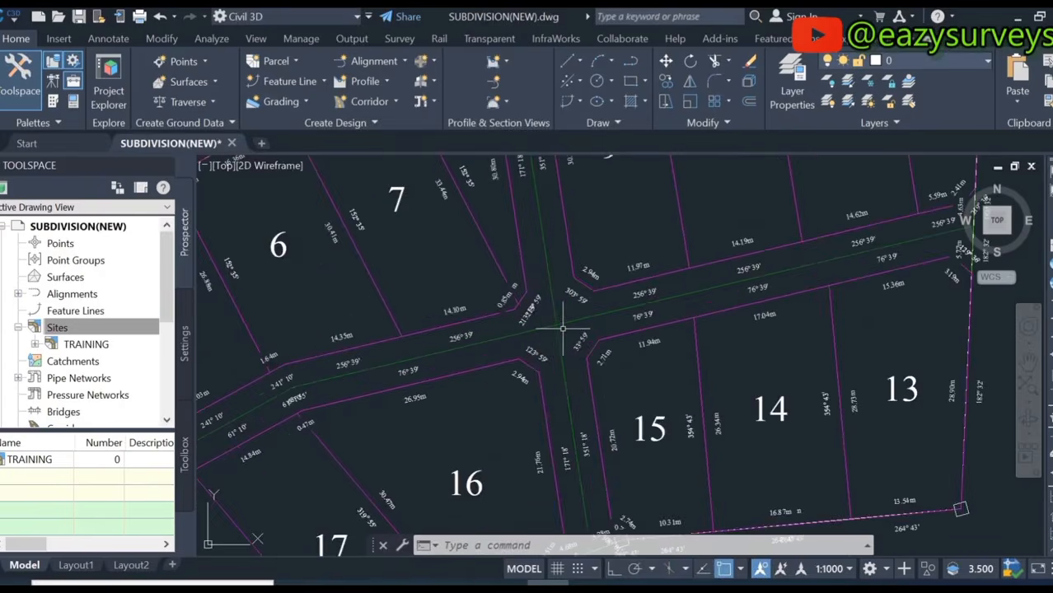
left_click(564, 332)
left_click(515, 303)
scroll(524, 318, "down", 6)
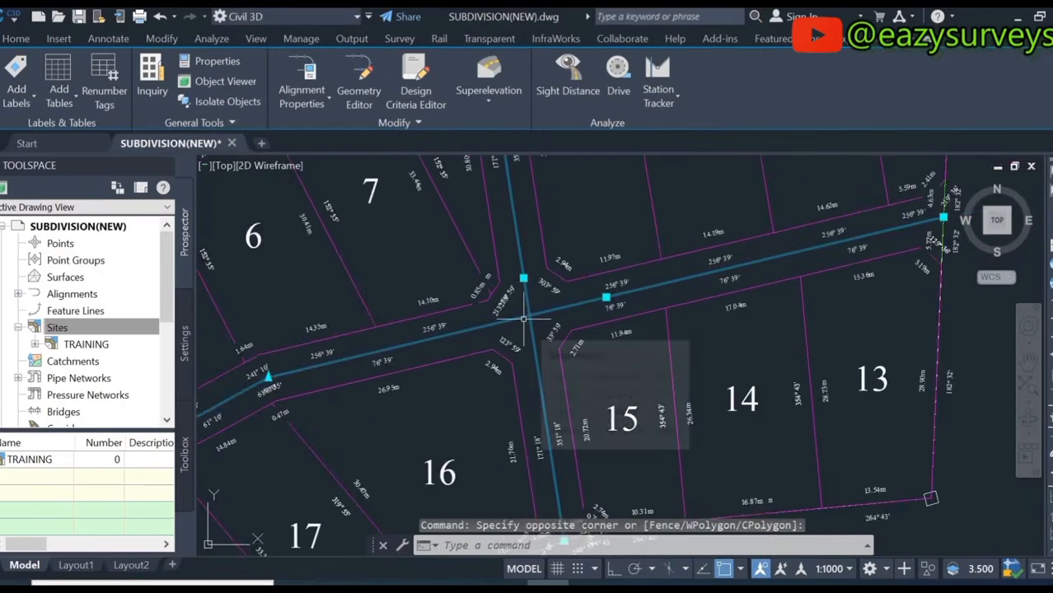
key("Delete")
scroll(523, 318, "down", 5)
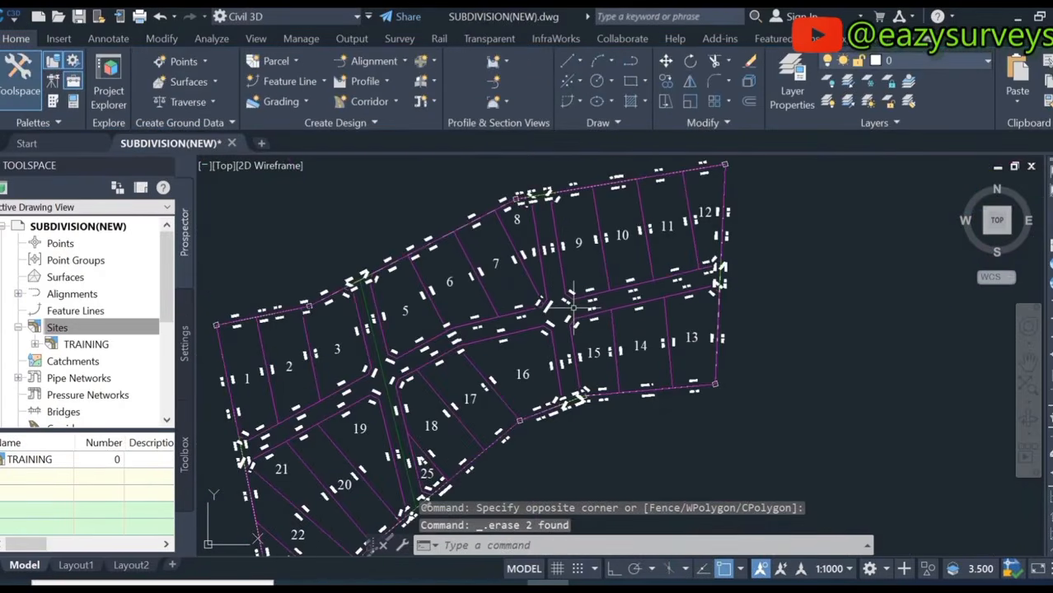
Delete the remaining road centreline alignment running between lots 3 and 5 and lots 18 and 19
left_click(380, 379)
scroll(387, 379, "up", 5)
key("Delete")
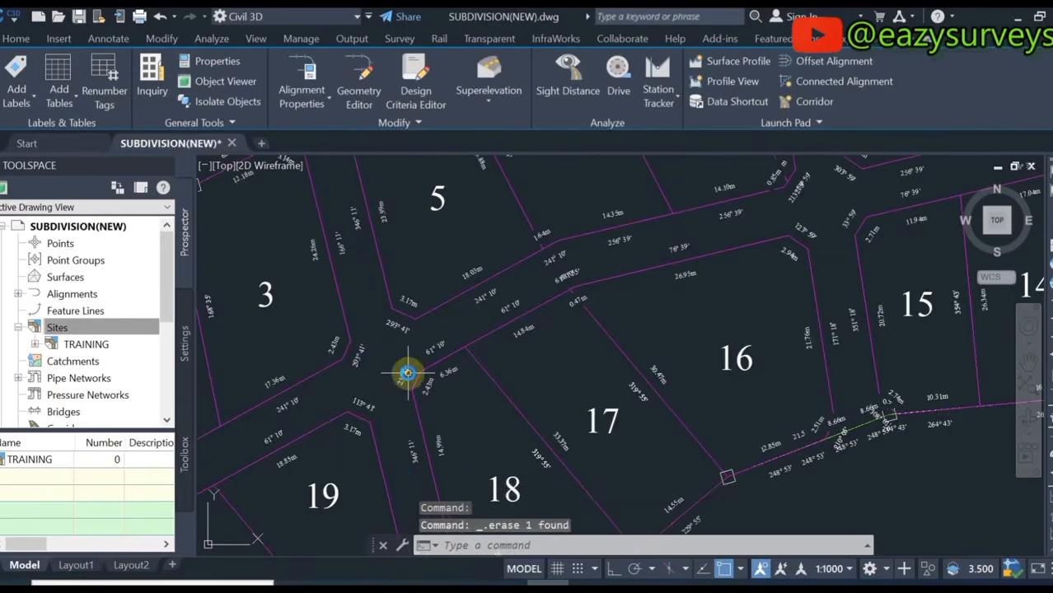
Examine the road corridors and segment labels around lots 2, 3, 5, 16, 17, 18 and 19
scroll(544, 317, "down", 5)
scroll(452, 340, "up", 7)
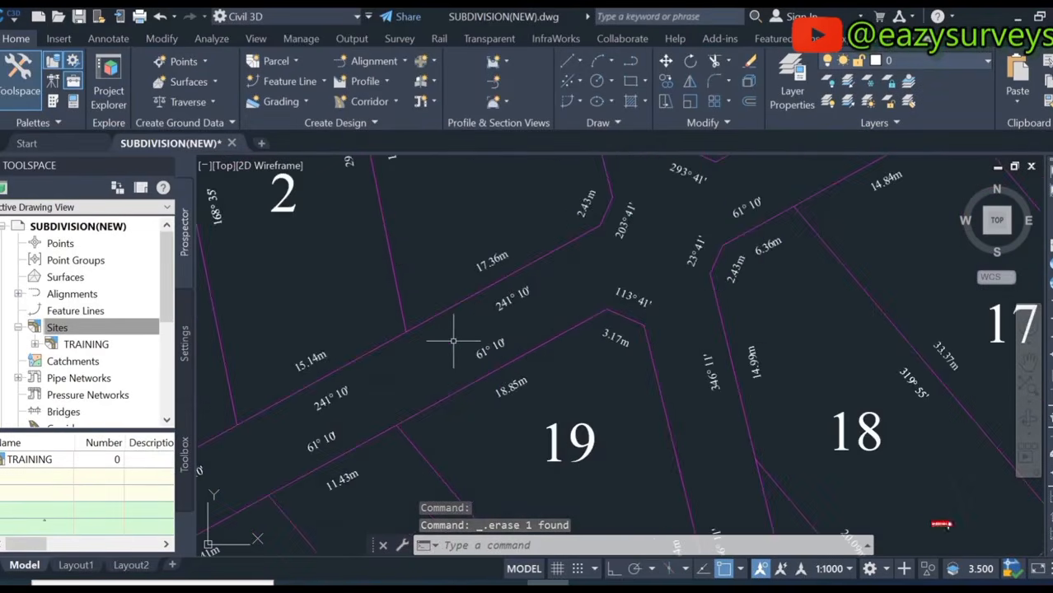
scroll(453, 340, "down", 3)
scroll(441, 354, "up", 3)
scroll(432, 355, "down", 5)
middle_click_drag(593, 317, 565, 336)
scroll(559, 268, "up", 2)
mouse_move(559, 269)
middle_mouse_down()
mouse_move(492, 287)
mouse_move(560, 282)
middle_mouse_up()
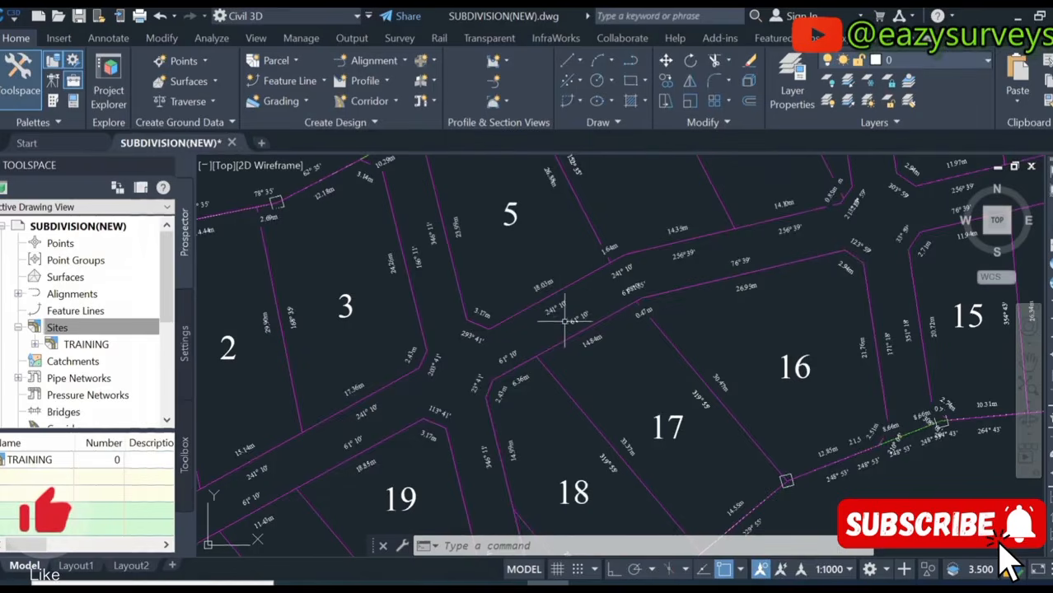
scroll(564, 320, "down", 2)
middle_click_drag(508, 369, 501, 364)
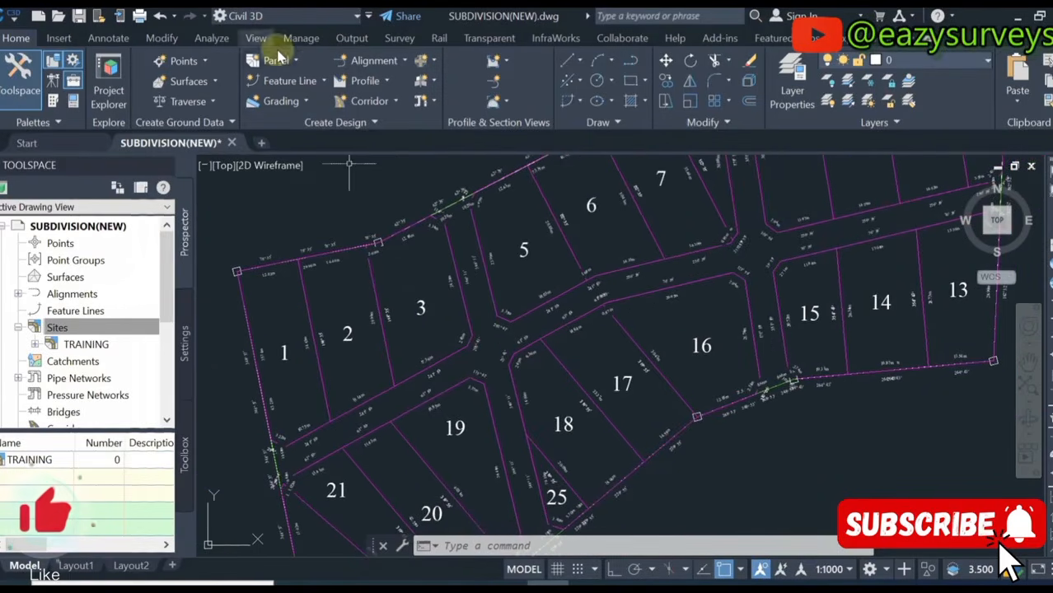
Start creating parcels by layout in the TRAINING site and choose Road as the parcel style
left_click(291, 62)
left_click(284, 84)
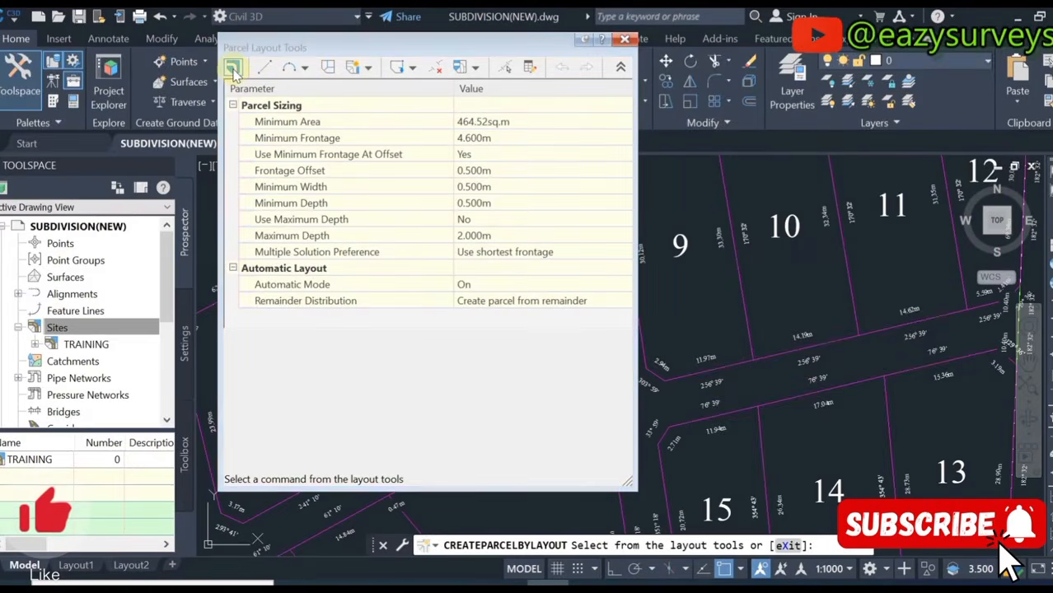
left_click(232, 68)
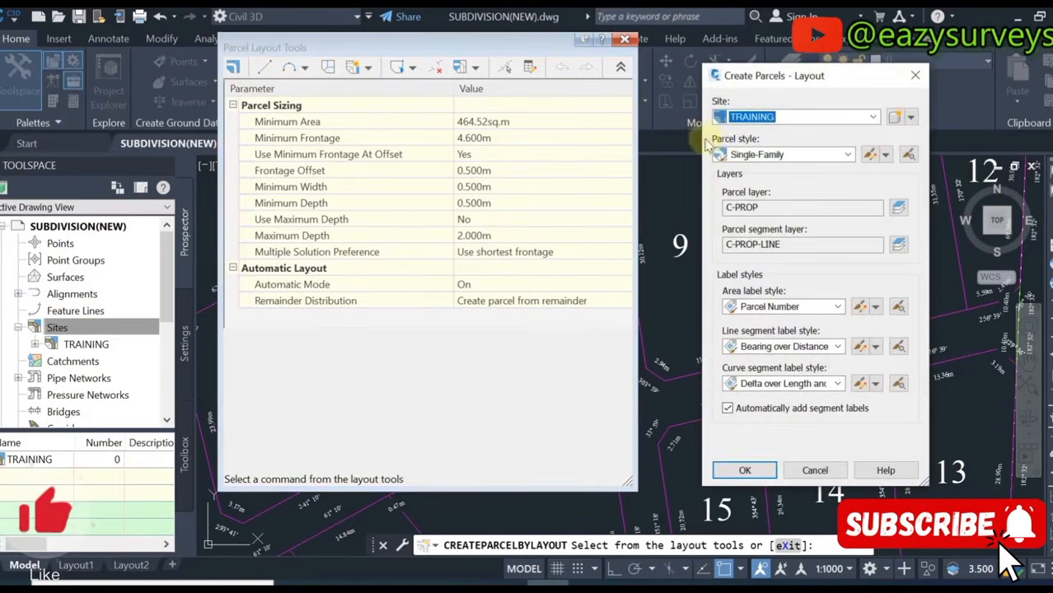
left_click(783, 160)
left_click(752, 205)
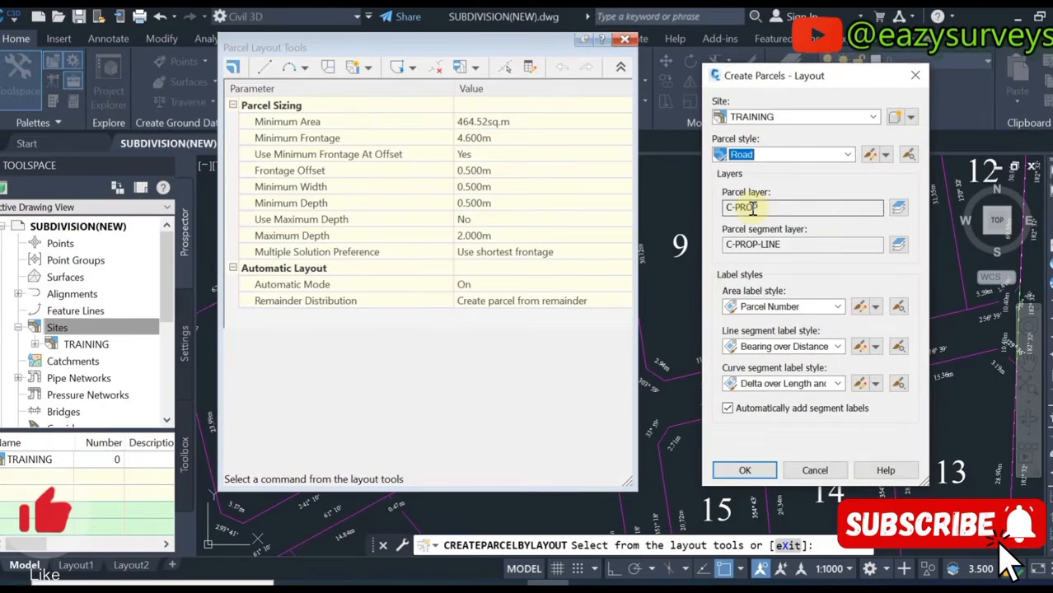
Edit the Road parcel style to show parcel segments in plan view with colour 70, apply it, and close the parcel layout tools
left_click(870, 156)
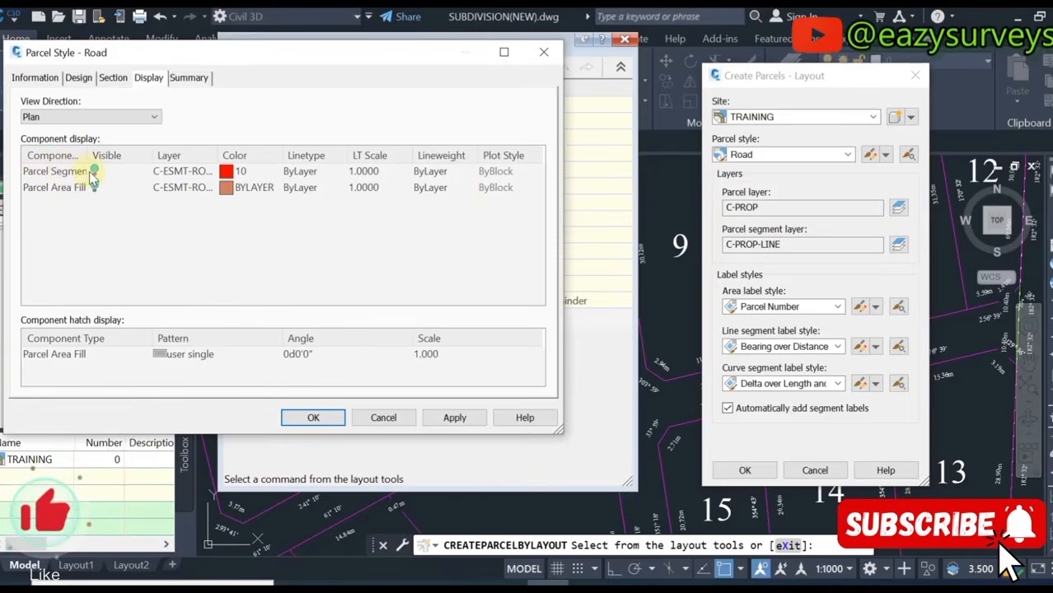
left_click(79, 79)
left_click(35, 79)
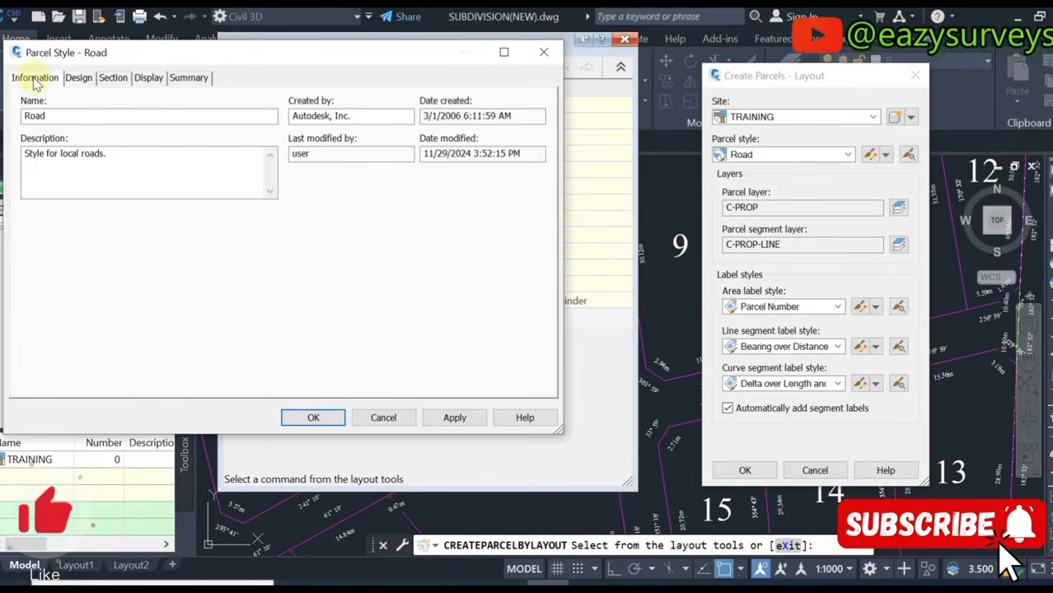
left_click(146, 80)
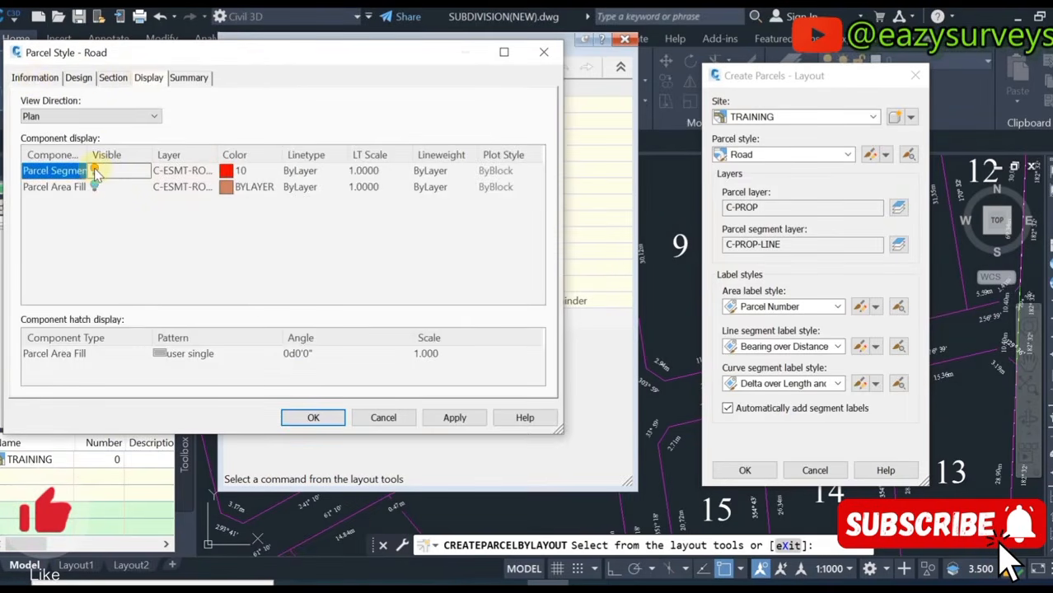
left_click(228, 172)
left_click(463, 240)
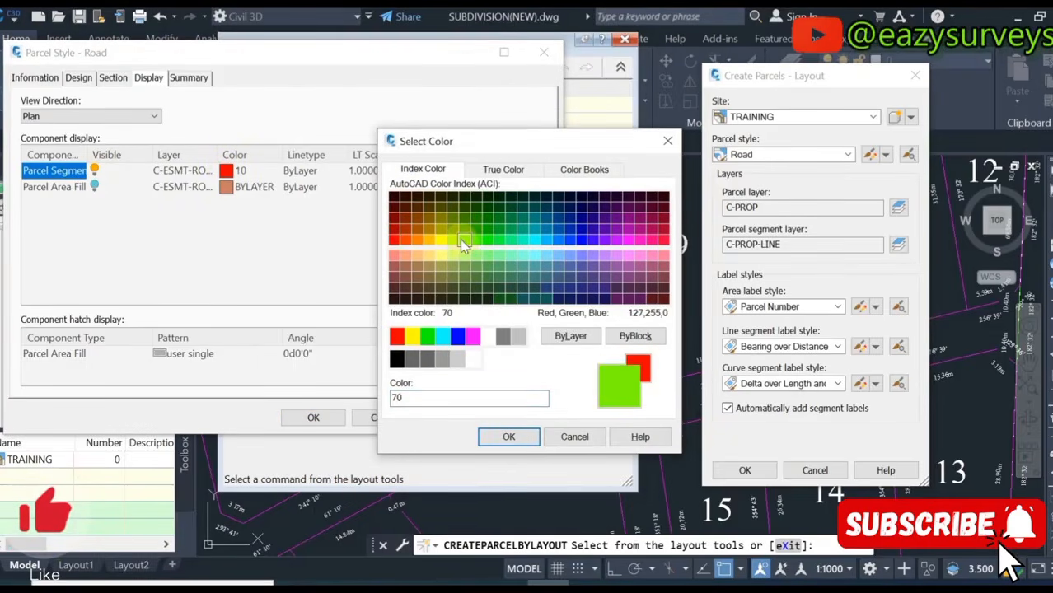
left_click(498, 441)
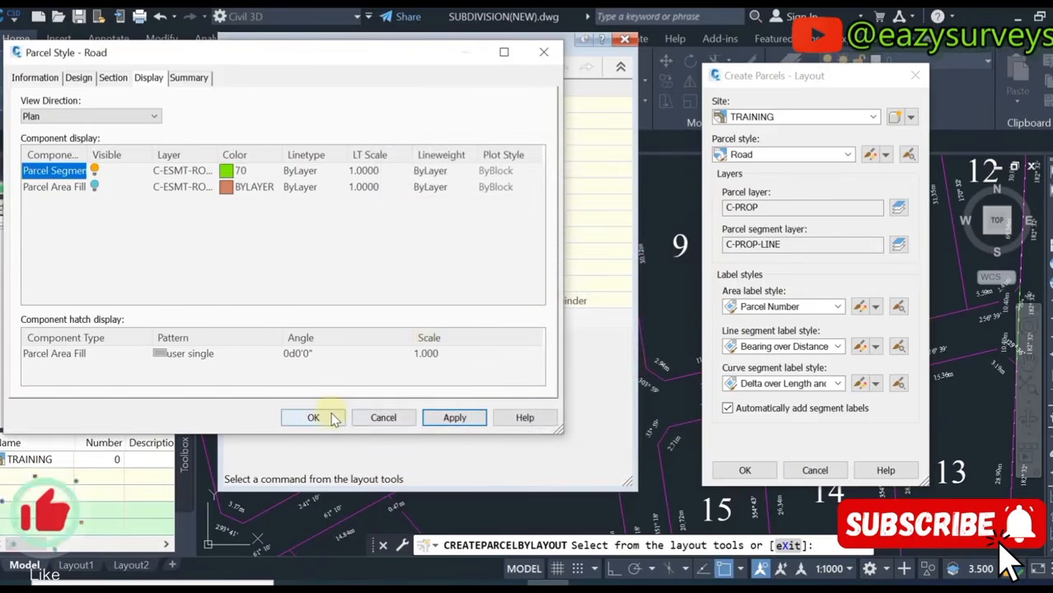
left_click(313, 418)
left_click(746, 471)
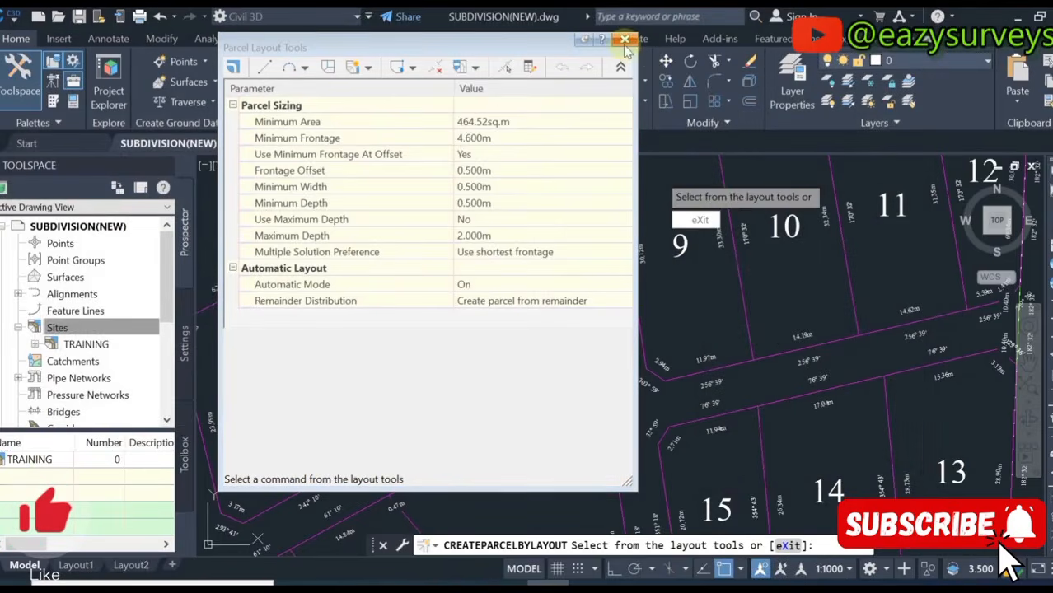
left_click(625, 39)
Measure the road width between the facing edges of lots 8 and 9 with the distance command
scroll(634, 272, "down", 3)
scroll(618, 317, "up", 3)
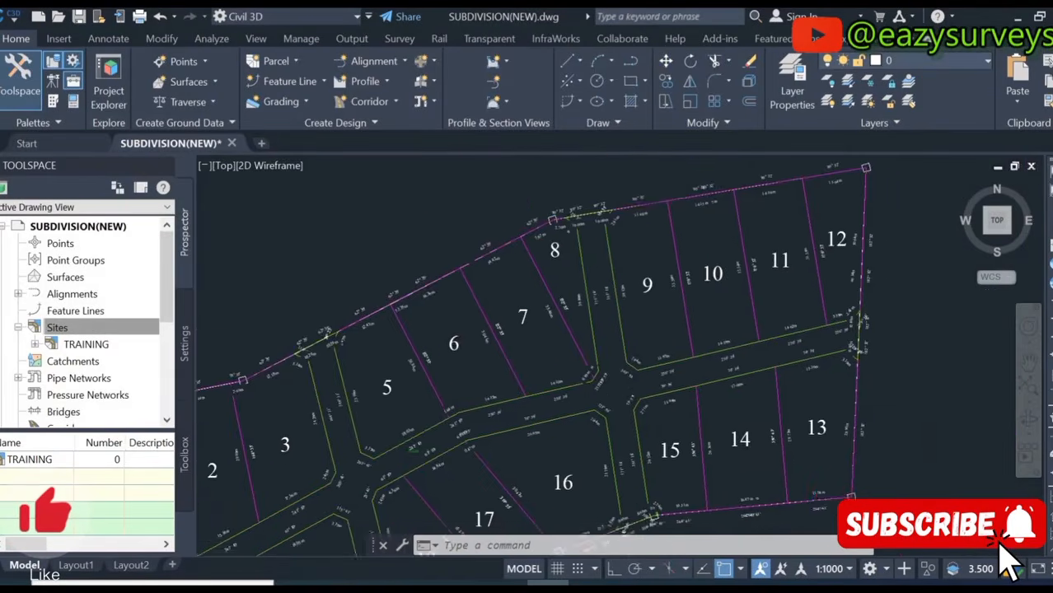
middle_click_drag(610, 289, 615, 322)
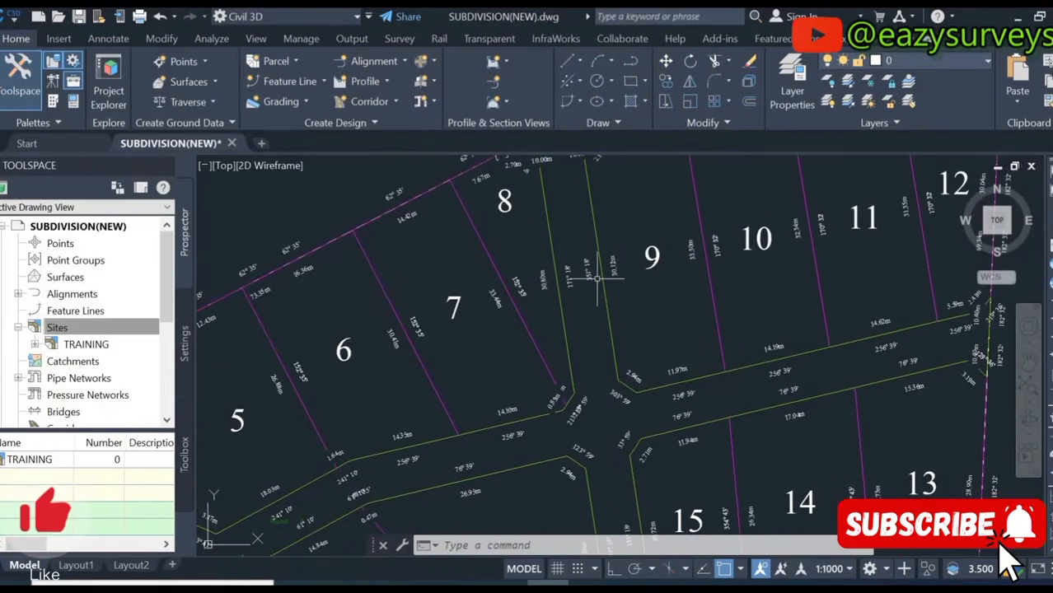
scroll(581, 239, "up", 2)
middle_click_drag(563, 249, 570, 294)
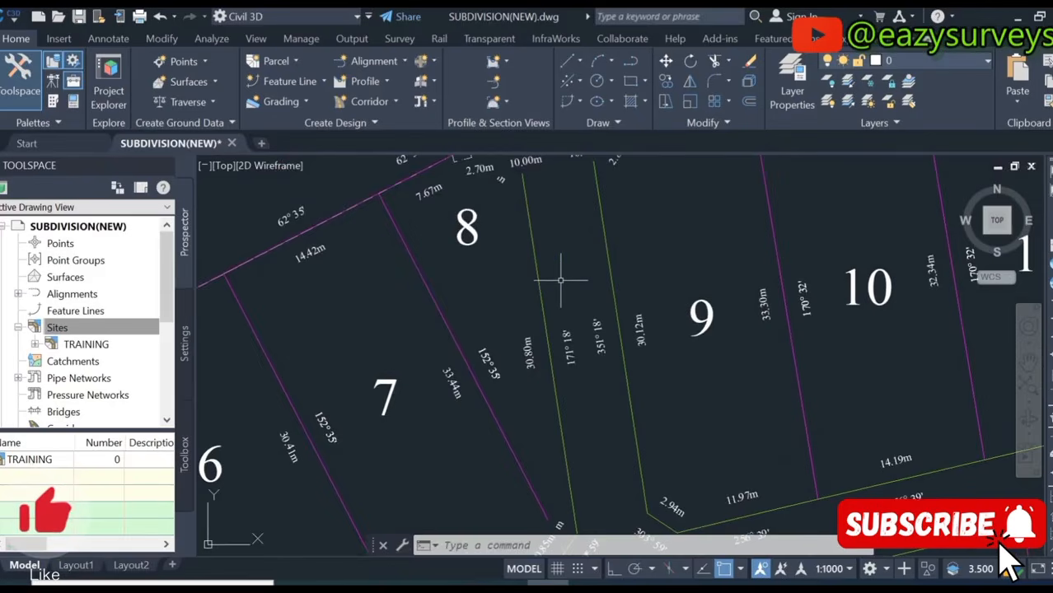
type("i")
key("Return")
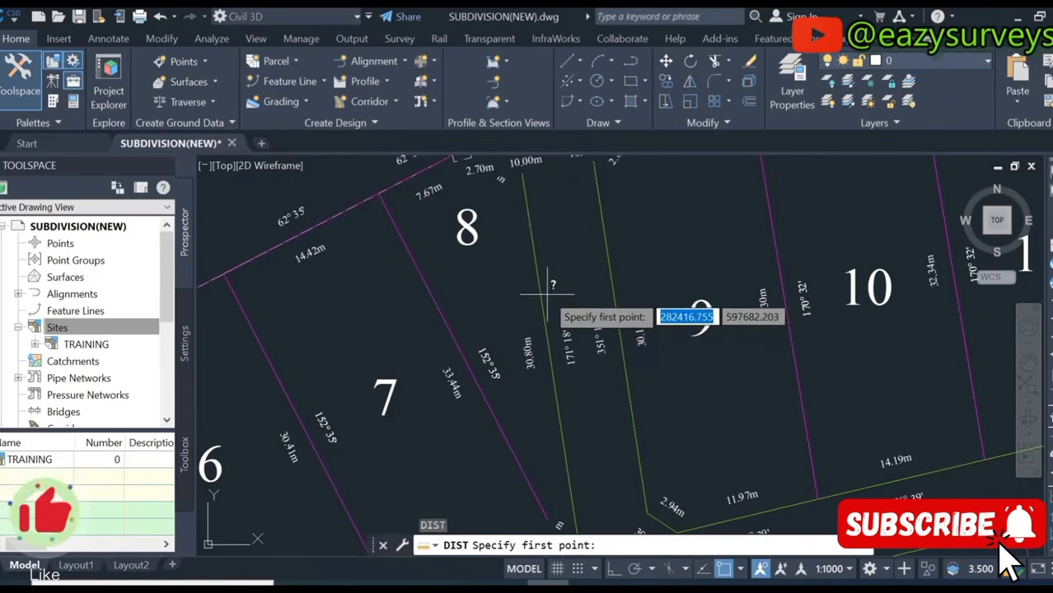
left_click(541, 291)
left_click(676, 295)
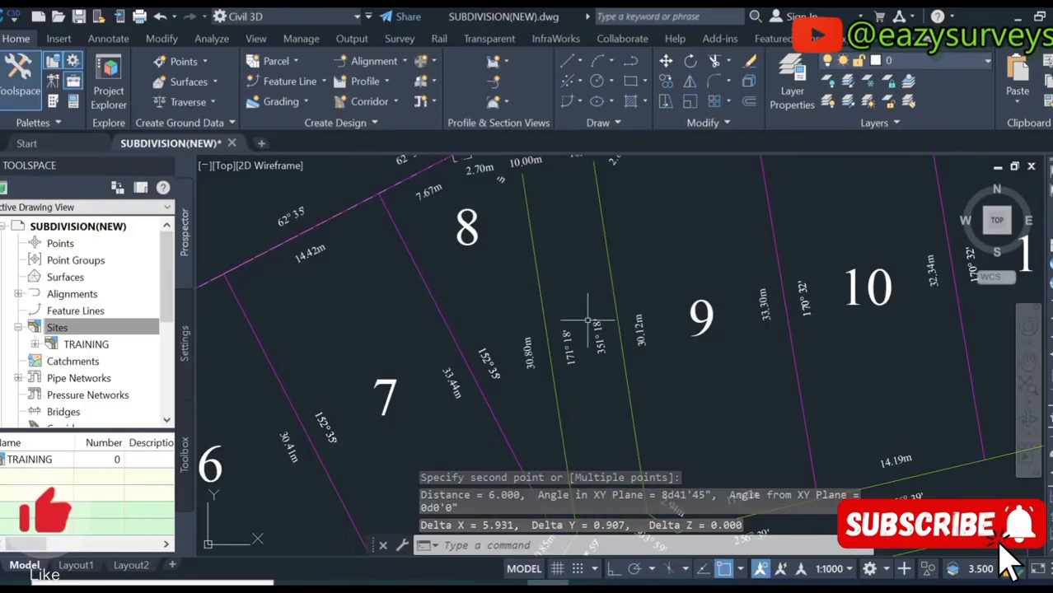
Examine the parcel segments and their labels along the northern boundary of lots 8 to 12
scroll(554, 227, "down", 4)
middle_click_drag(574, 350, 572, 336)
middle_click_drag(605, 283, 579, 338)
scroll(636, 219, "up", 2)
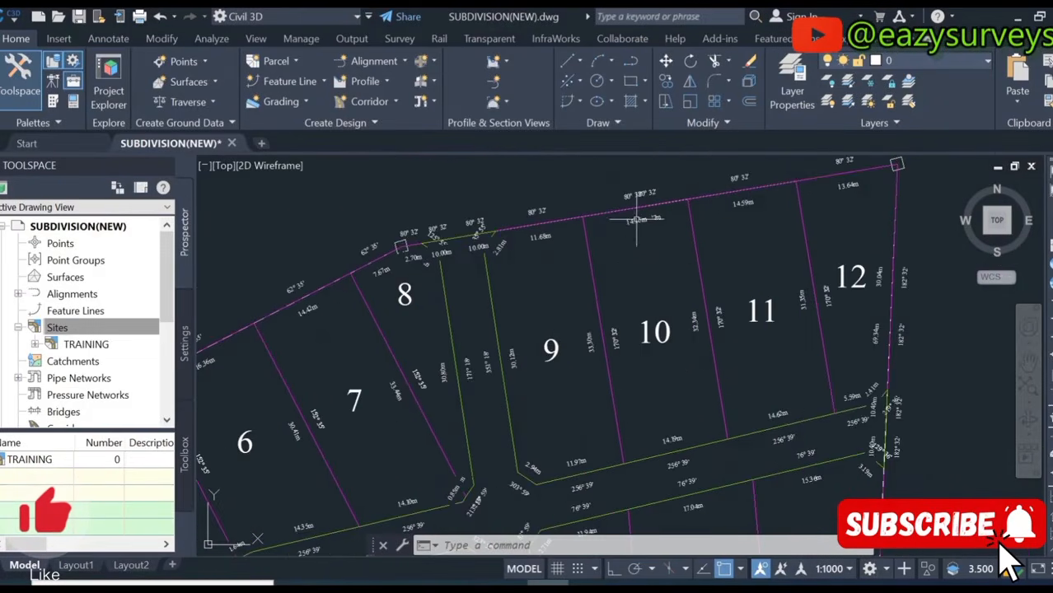
scroll(630, 234, "up", 2)
scroll(593, 280, "down", 2)
scroll(565, 306, "up", 2)
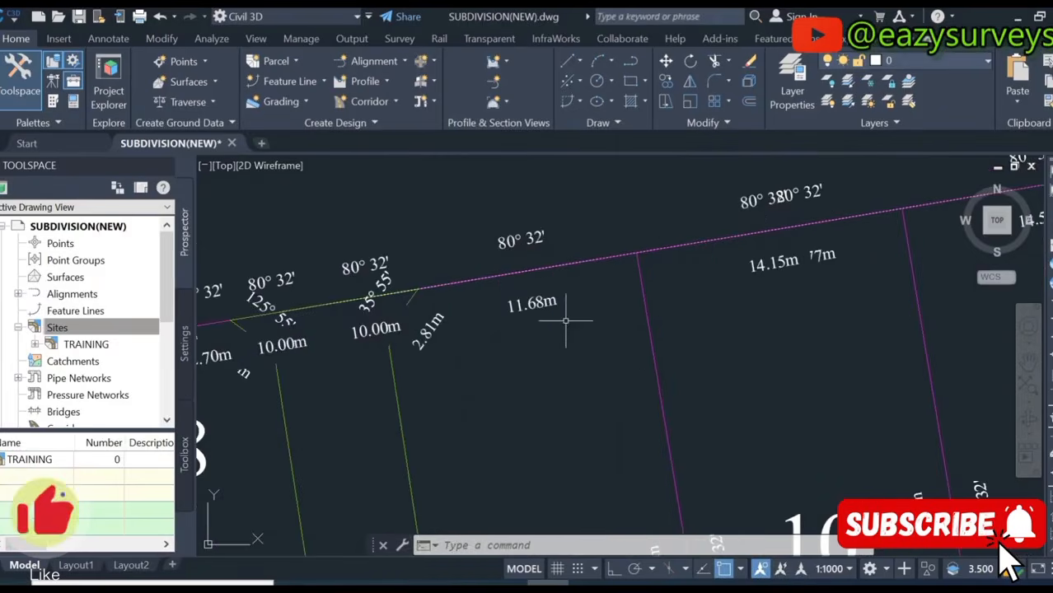
scroll(547, 317, "down", 2)
scroll(546, 317, "down", 3)
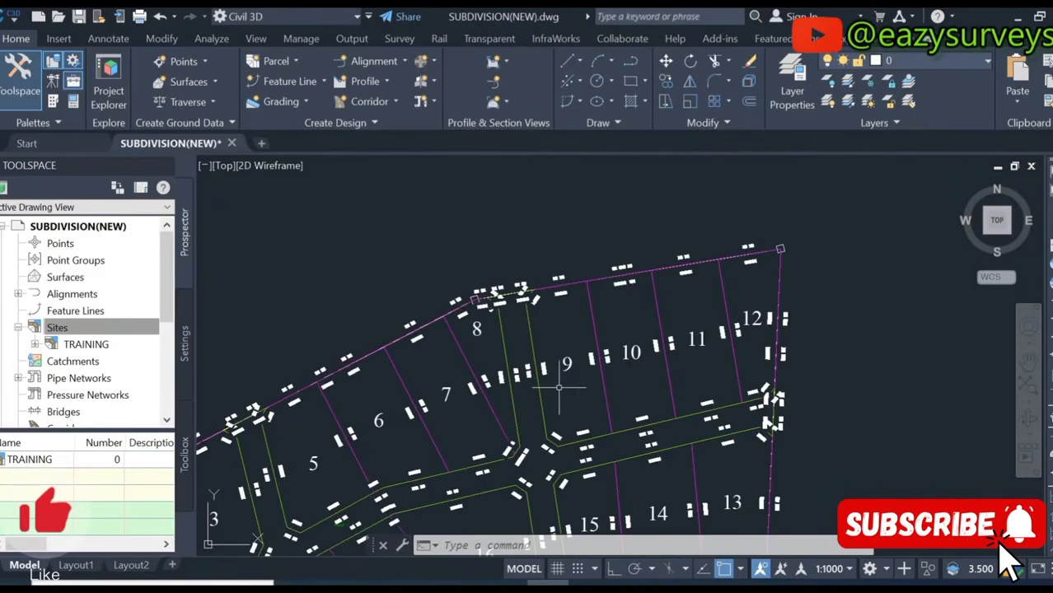
Examine the road junction between lots 7, 9, 15 and 16 and the overall layout of the numbered subdivision
middle_click_drag(559, 387, 578, 351)
mouse_move(616, 389)
middle_mouse_down()
mouse_move(647, 358)
mouse_move(627, 358)
mouse_move(625, 331)
middle_mouse_up()
scroll(674, 370, "up", 2)
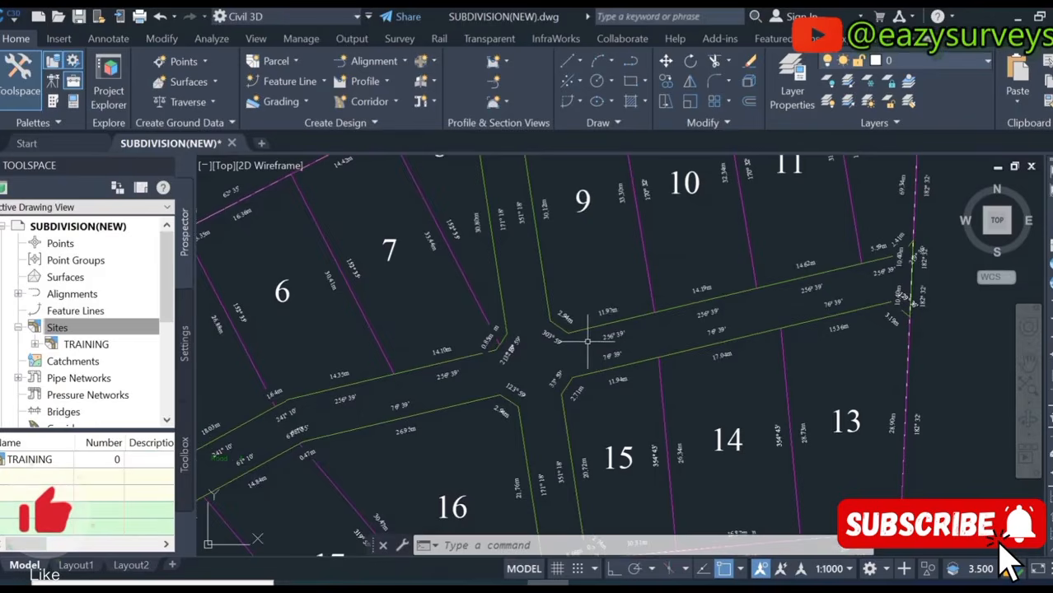
middle_click_drag(589, 341, 620, 351)
scroll(624, 347, "down", 9)
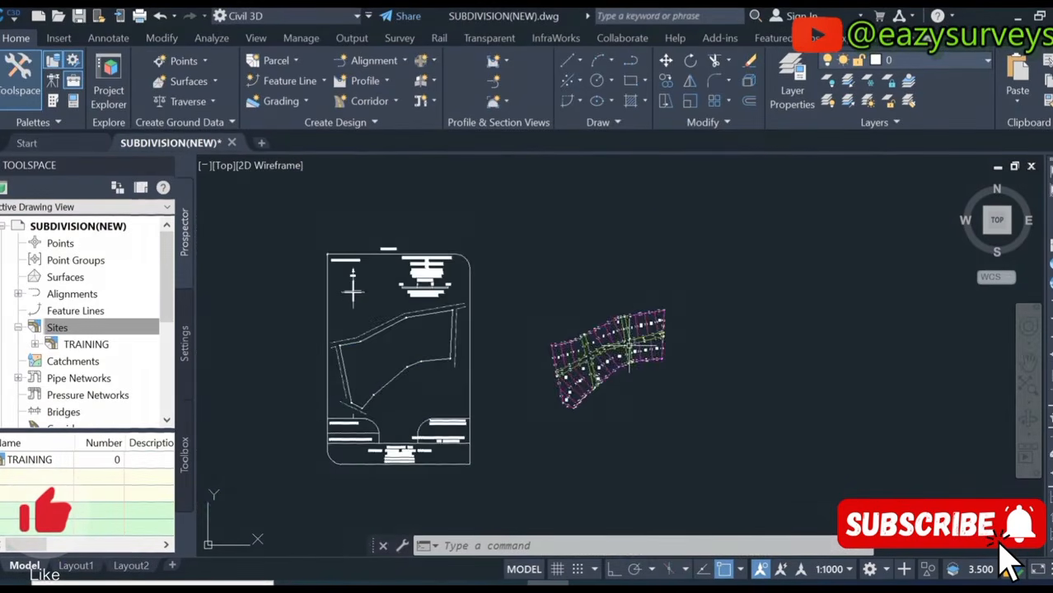
scroll(627, 343, "up", 7)
scroll(628, 341, "down", 4)
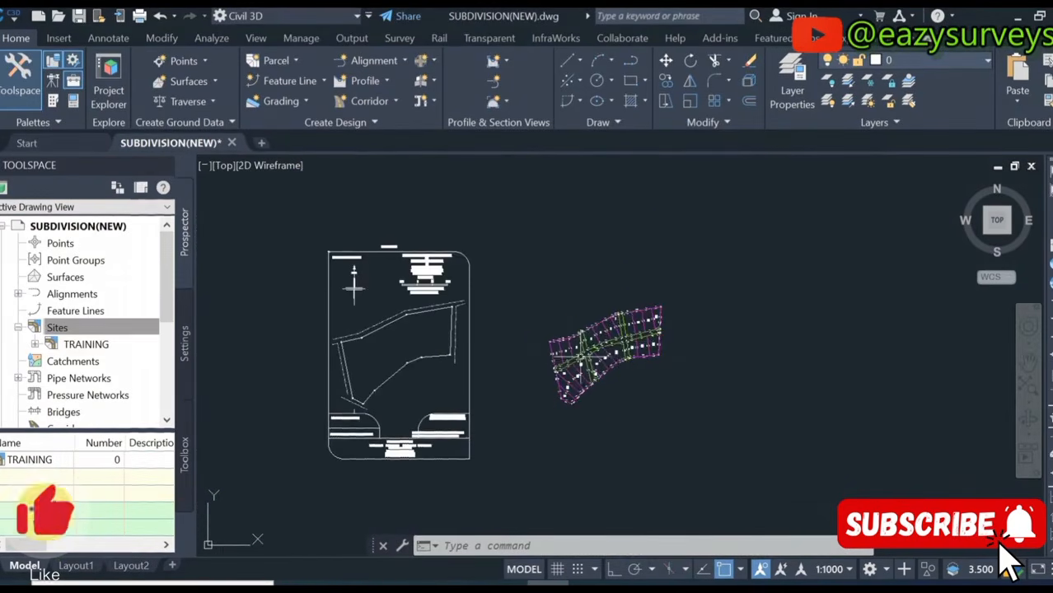
scroll(627, 346, "up", 6)
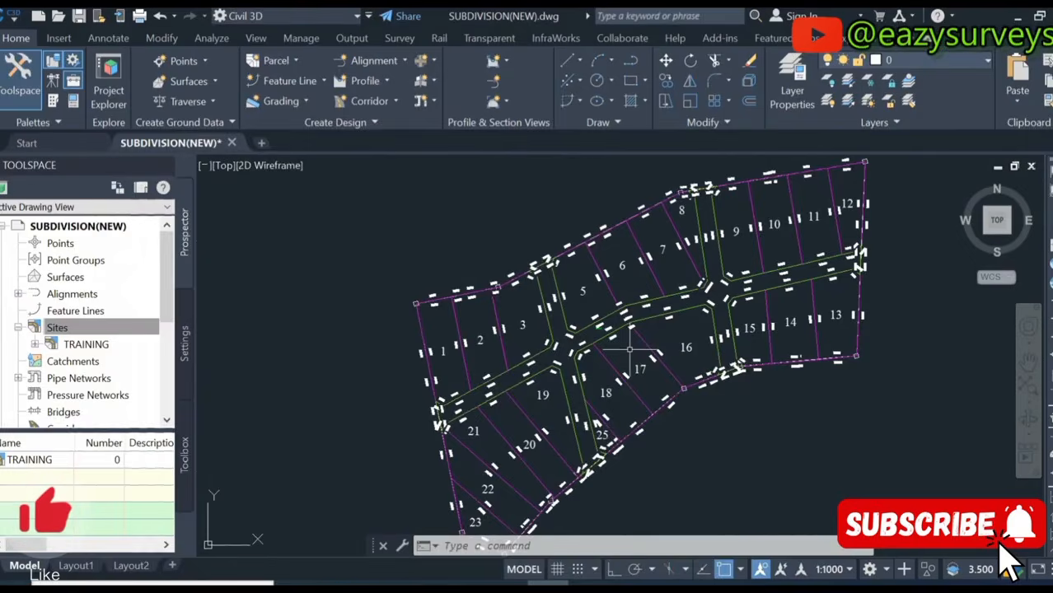